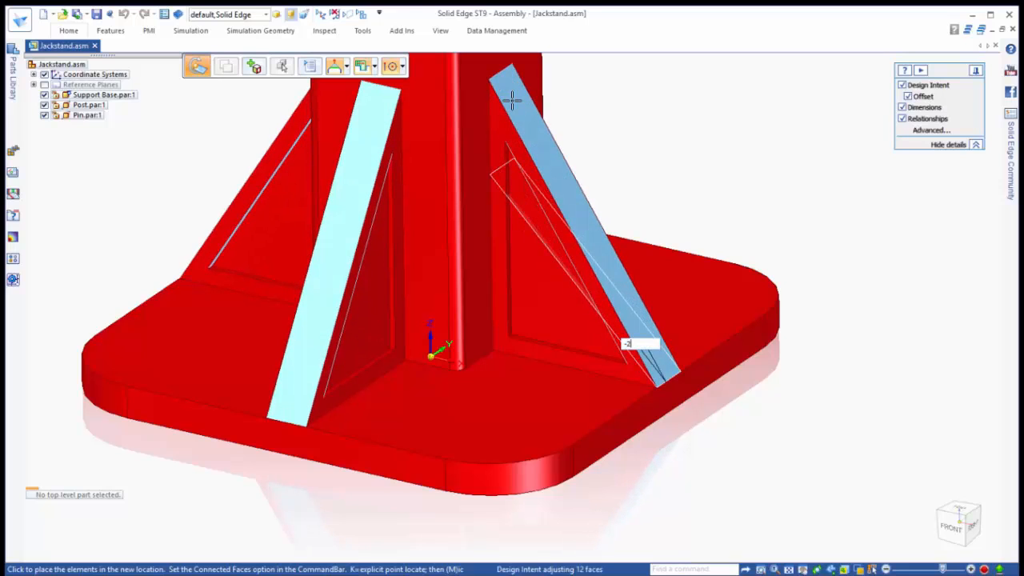
- Rotate the sloped outer faces of all the support ribs to a steeper angle, keeping the Offset design intent on
left_click(512, 99)
key("Escape")
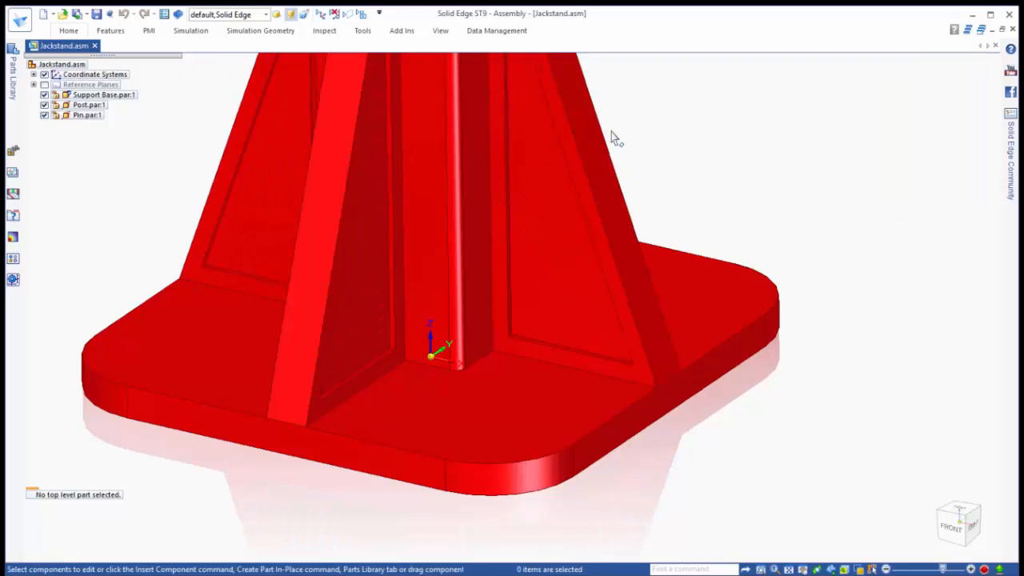
scroll(700, 152, "down", 3)
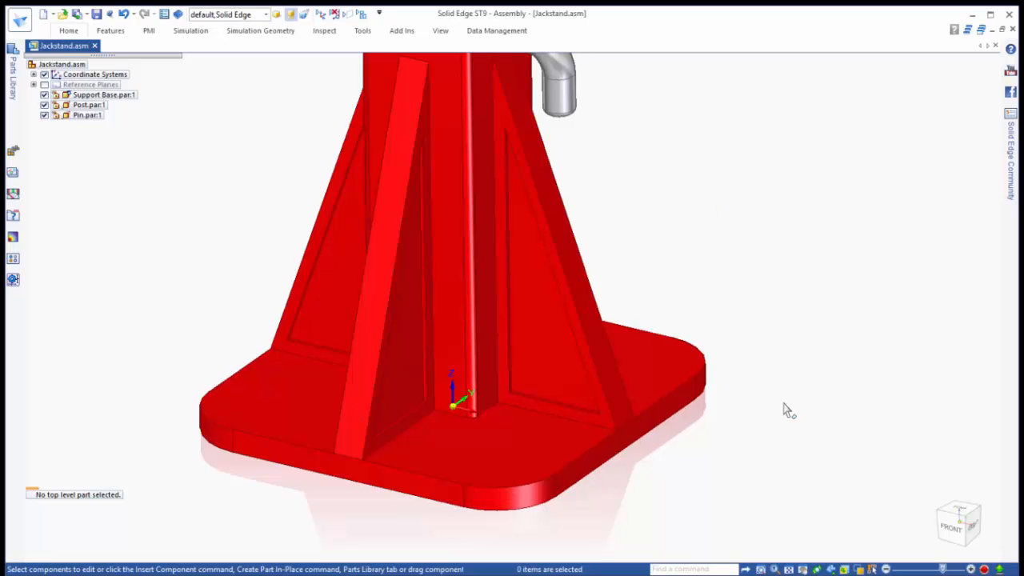
- Move the base plate's underside up to the ribs' lower vertex with the Offset design intent off, removing the 15 mm plate
middle_click_drag(784, 411, 676, 453)
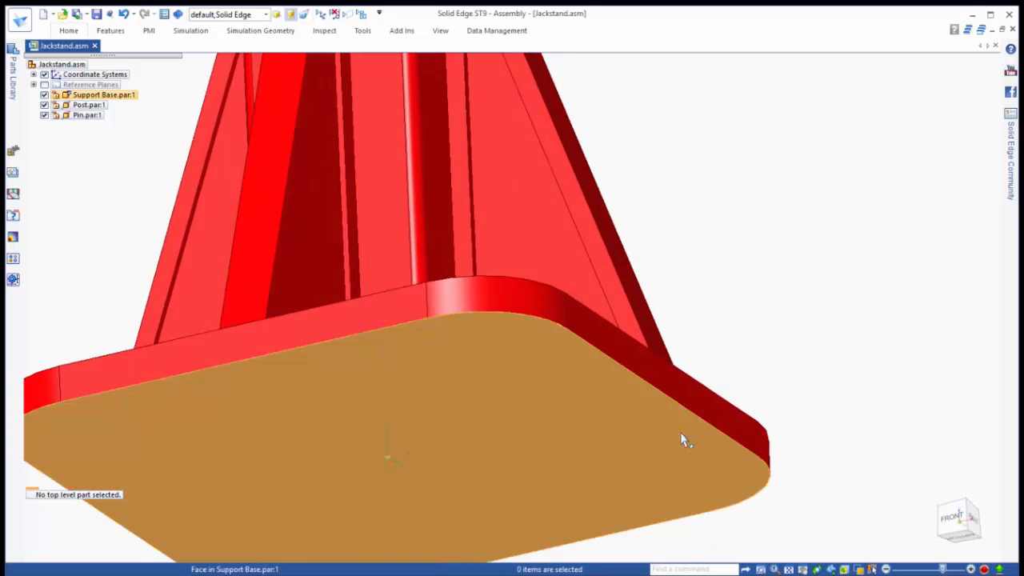
left_click(680, 435)
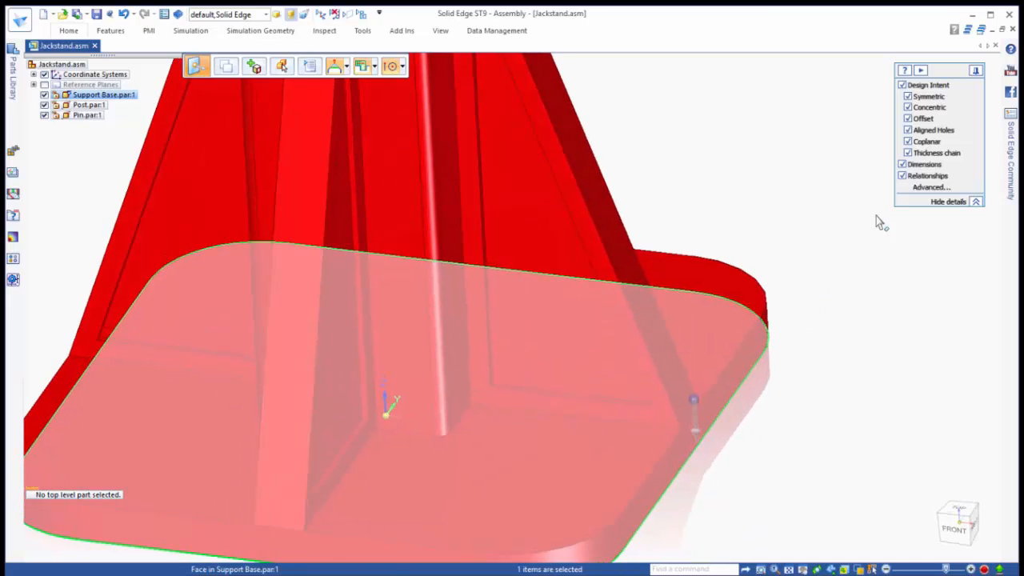
left_click(684, 429)
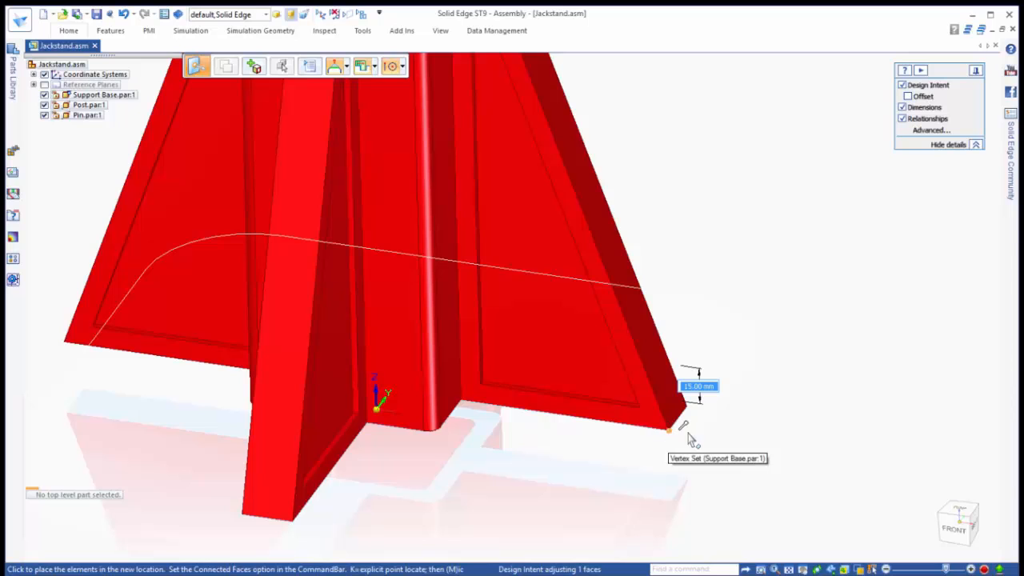
left_click(672, 430)
left_click(786, 470)
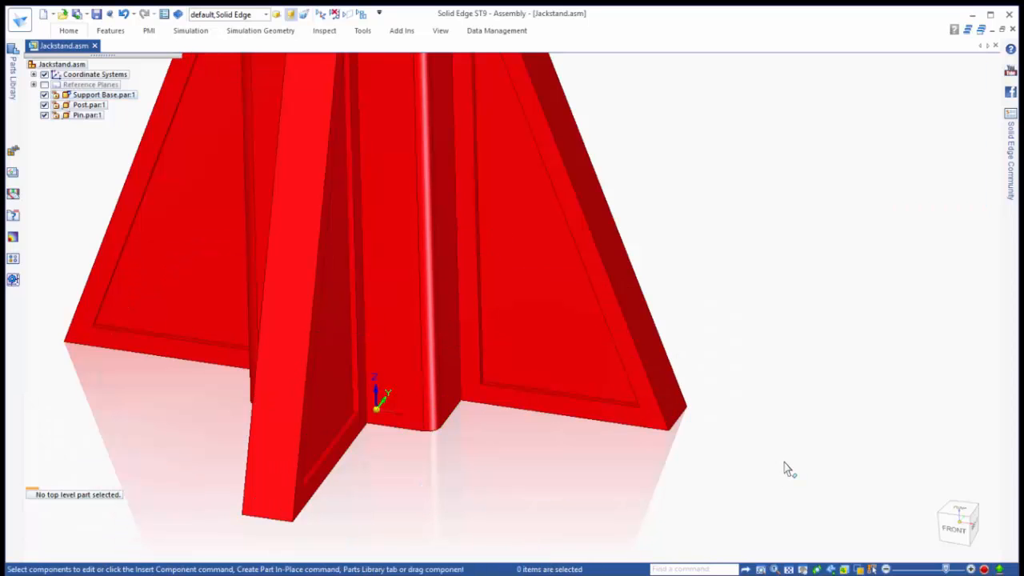
- Move the recessed triangular face of a rib through its thickness to open windows in all the ribs
middle_click_drag(784, 469, 616, 424)
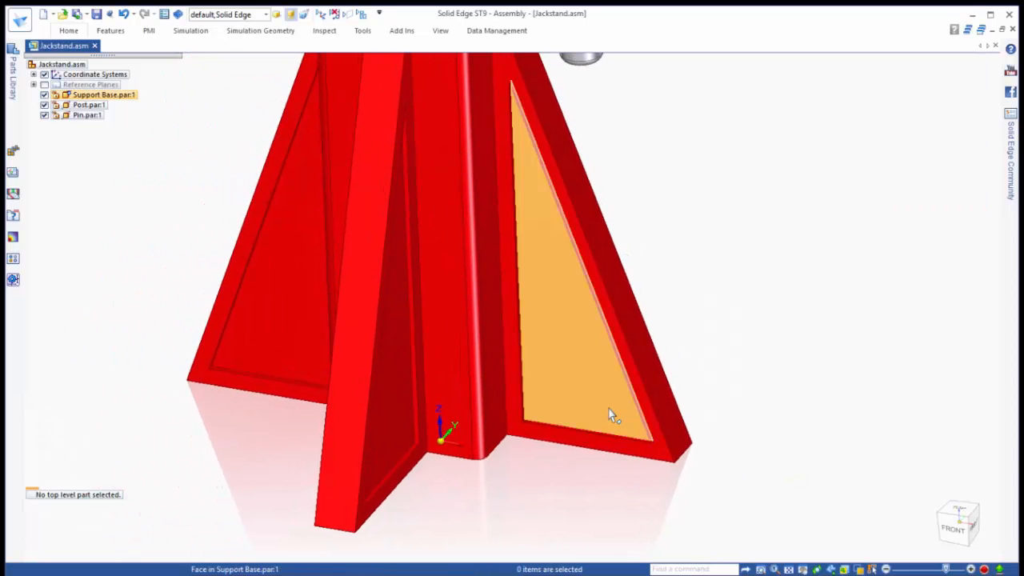
left_click(608, 415)
left_click(600, 421)
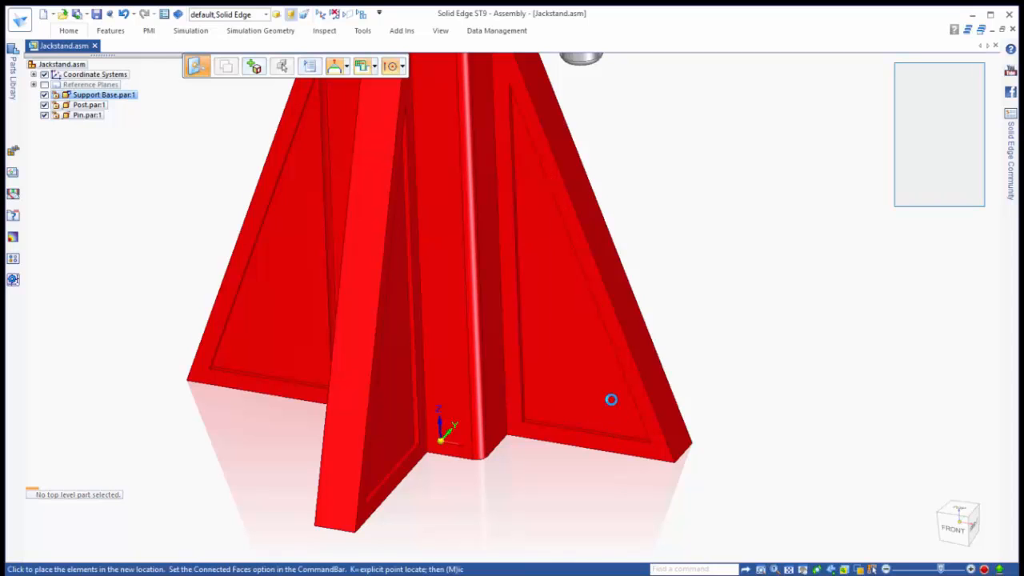
left_click(619, 389)
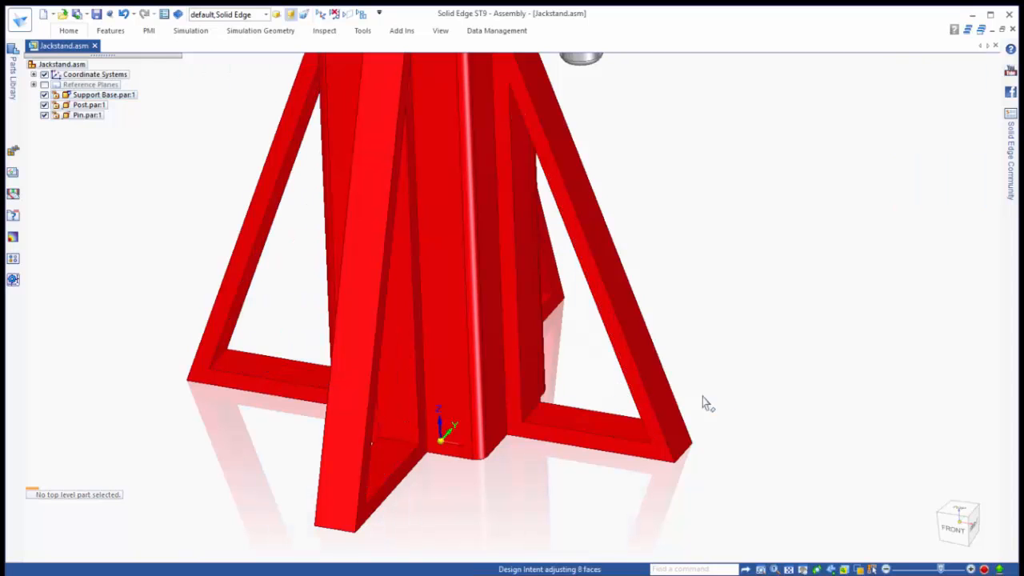
left_click(761, 371)
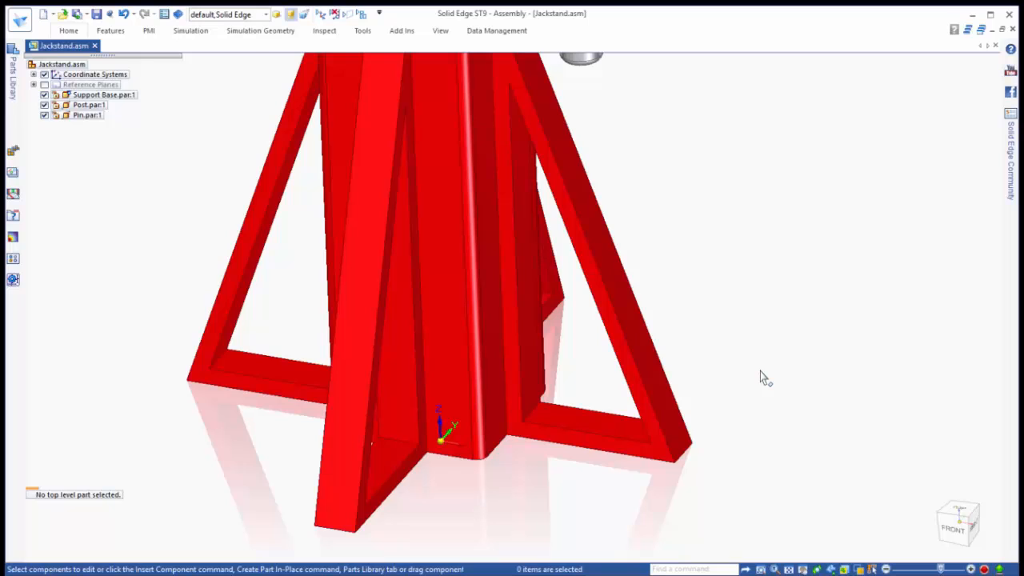
- Select the R5 rounds on the column's outer vertical edges with the Equal Radius option of Selection Manager and delete them
key("space")
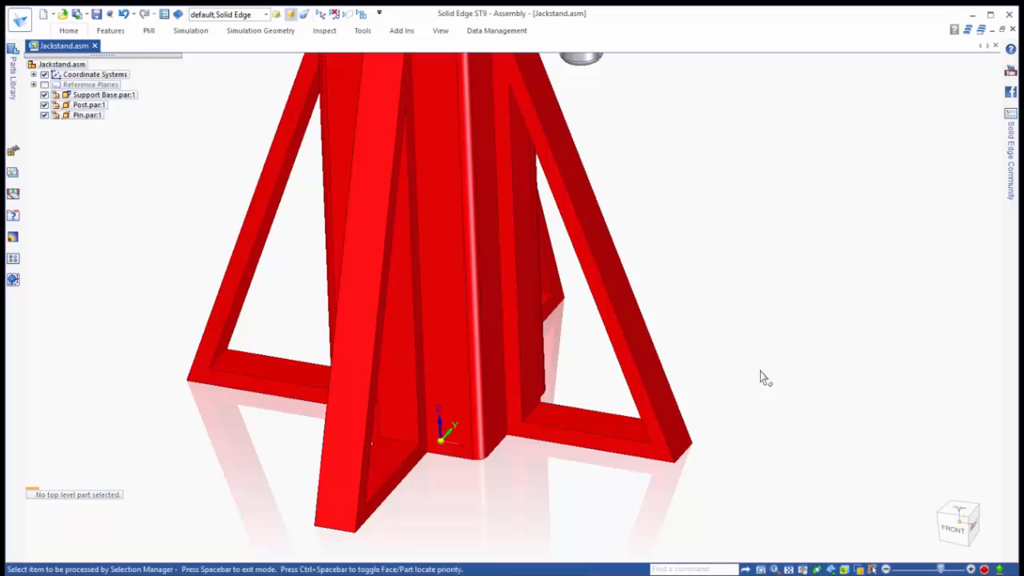
left_click(484, 461)
left_click(506, 467)
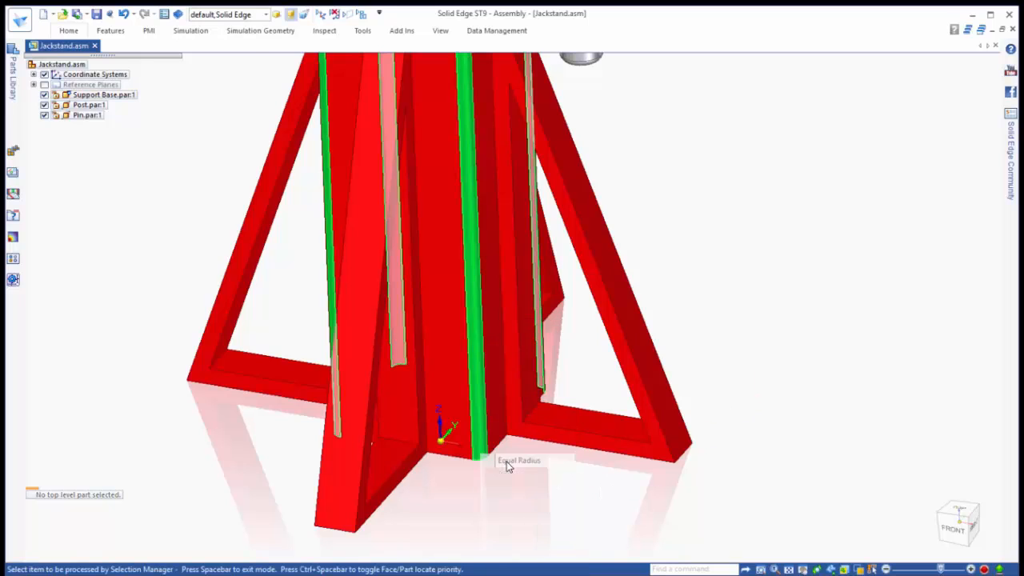
right_click(724, 284)
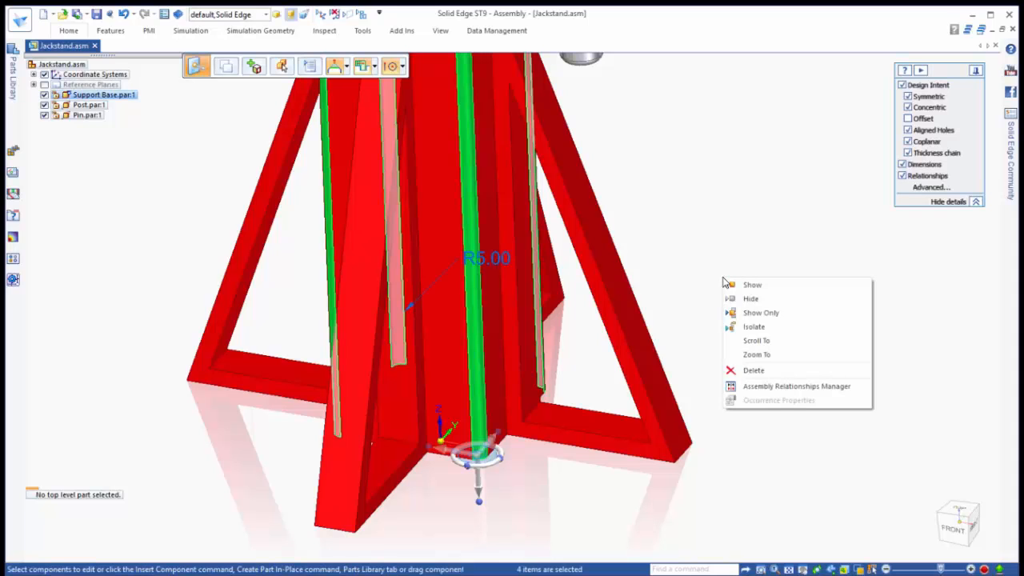
left_click(744, 370)
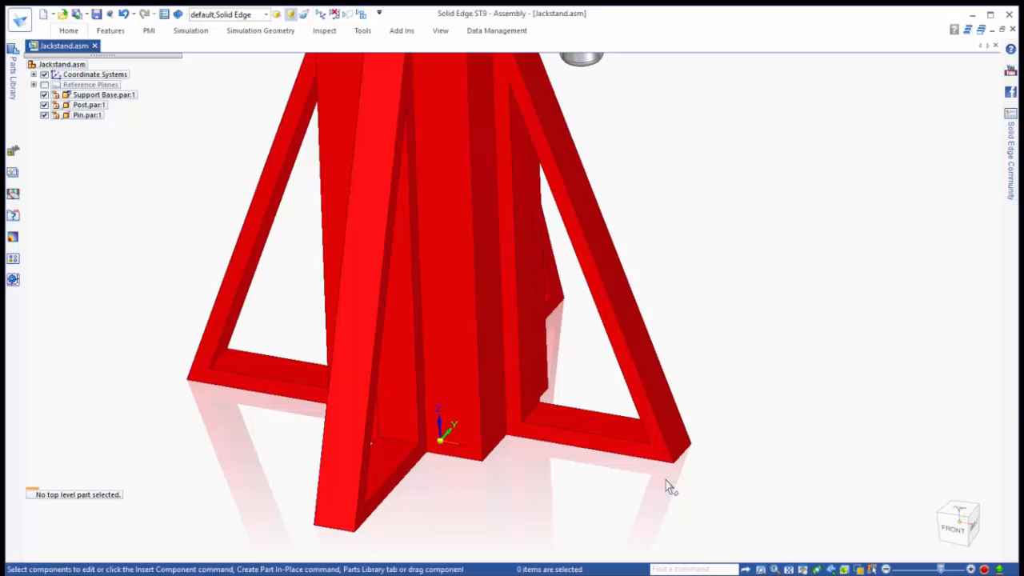
- Move the rib's side face outward to the column's lower corner vertex, widening the ribs to the full column width
middle_click_drag(608, 501, 589, 491)
scroll(567, 407, "up", 3)
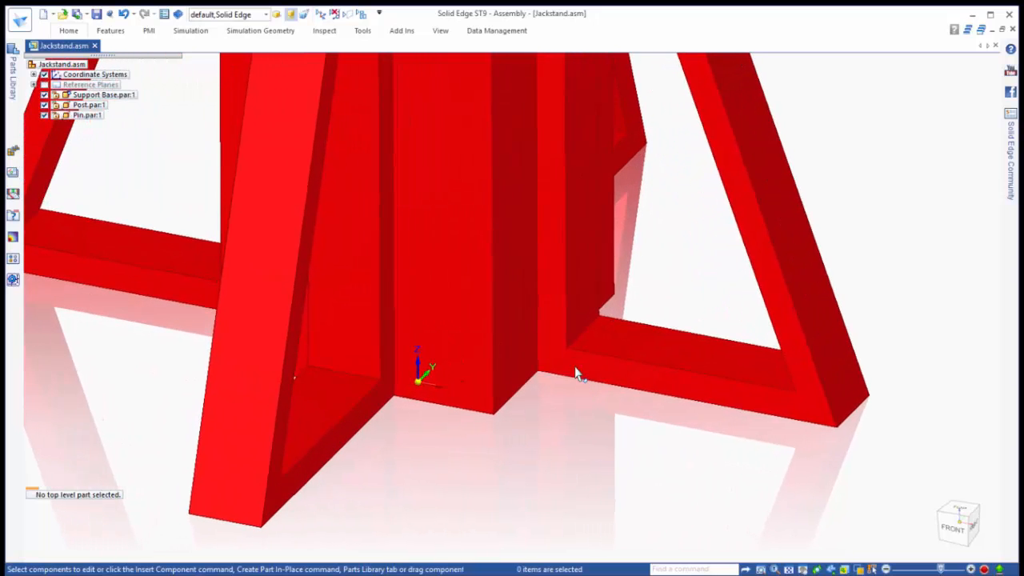
left_click(564, 383)
left_click(564, 381)
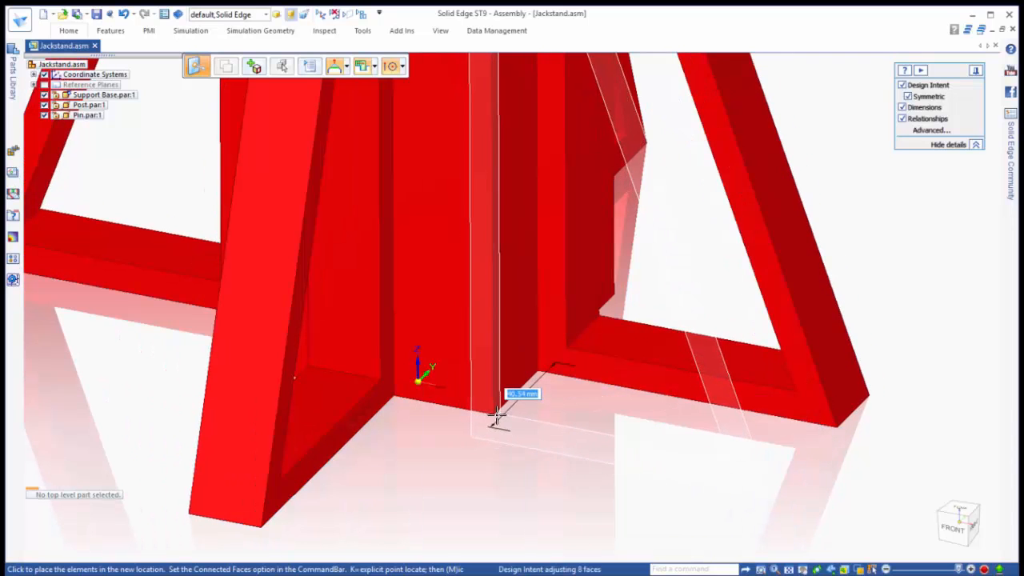
left_click(496, 415)
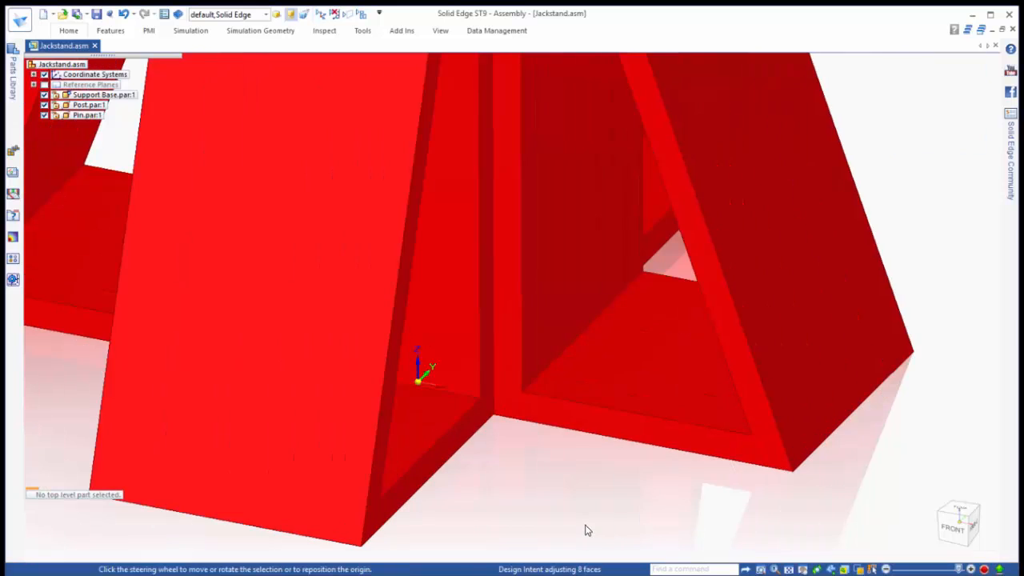
left_click(586, 528)
- Move the vertical inner face of the rib window inward to clear the column walls between the ribs
scroll(588, 533, "down", 5)
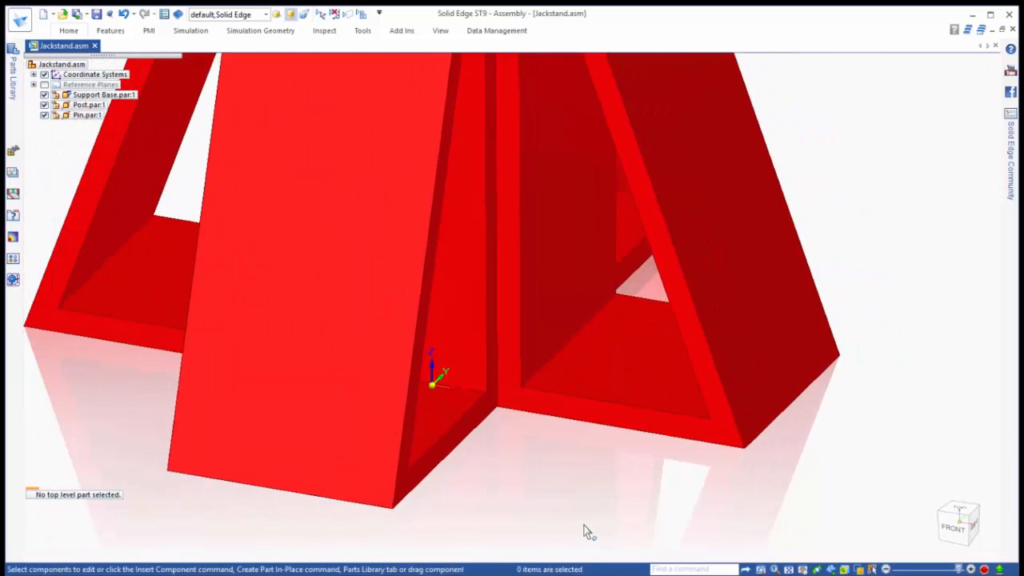
scroll(557, 359, "down", 2)
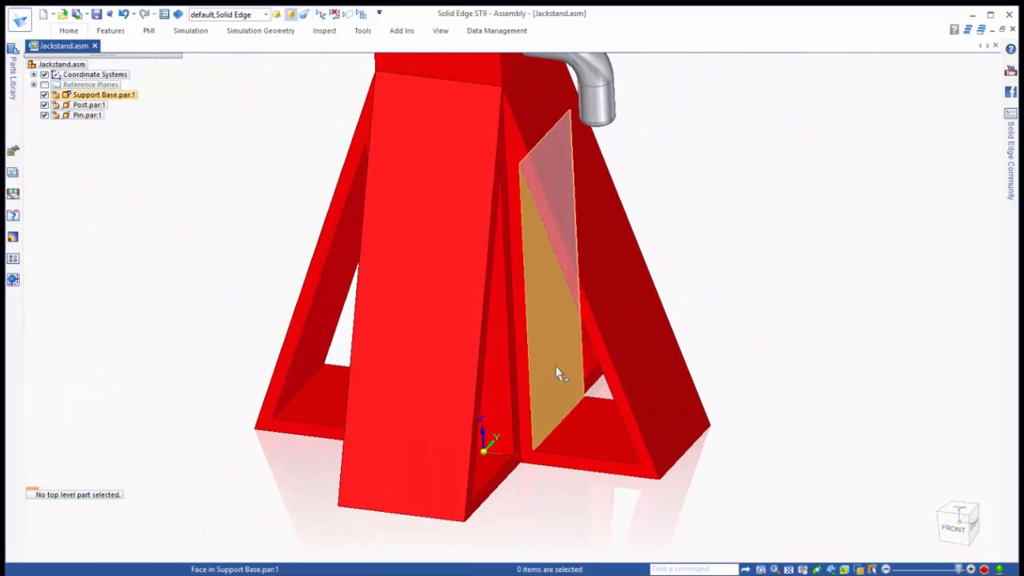
left_click(555, 366)
left_click(571, 370)
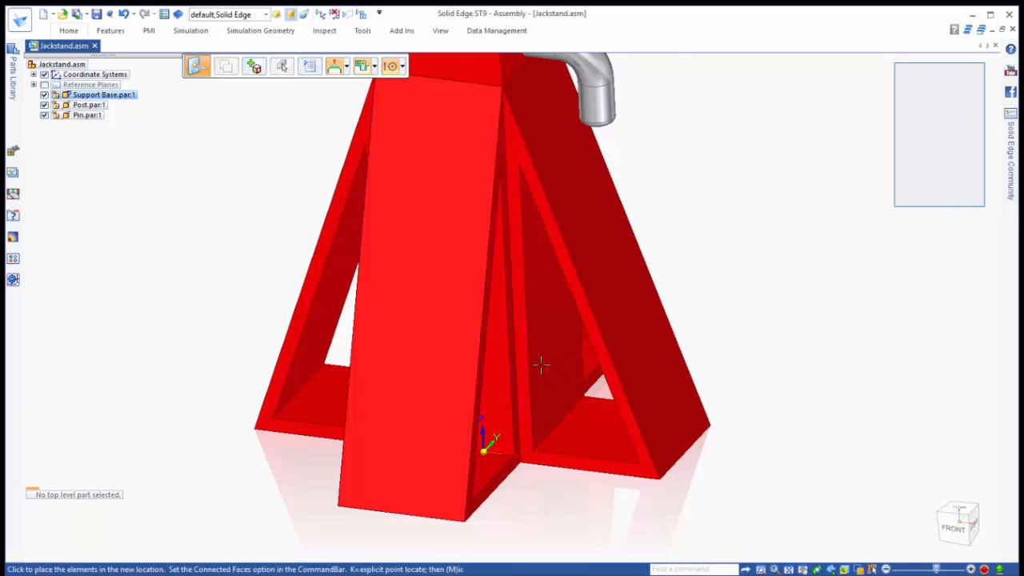
left_click(524, 377)
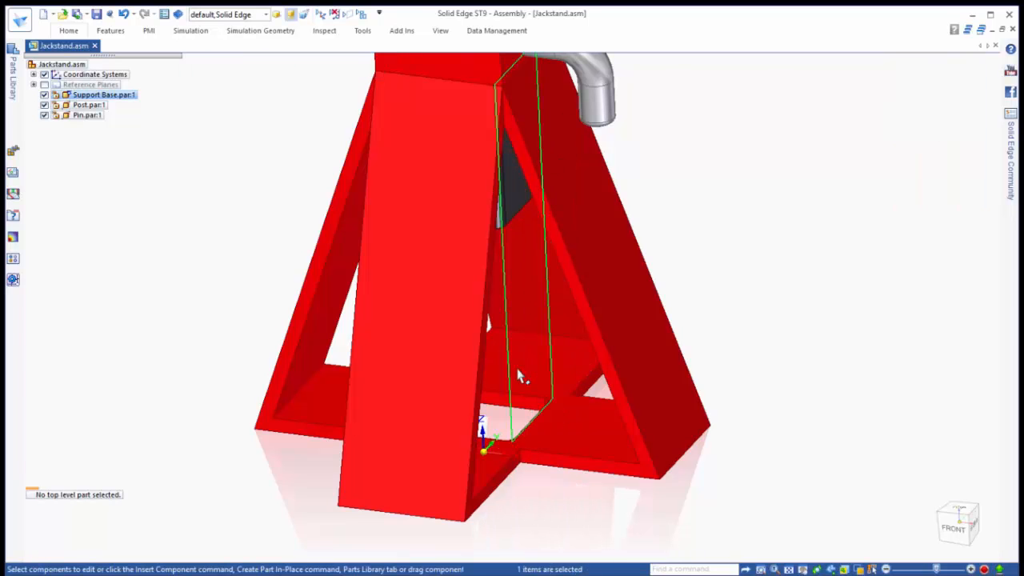
- Rotate the rib's side face about its upper corner with the steering wheel until the ribs join into a closed pyramid
left_click(547, 468)
left_click_drag(549, 462, 503, 87)
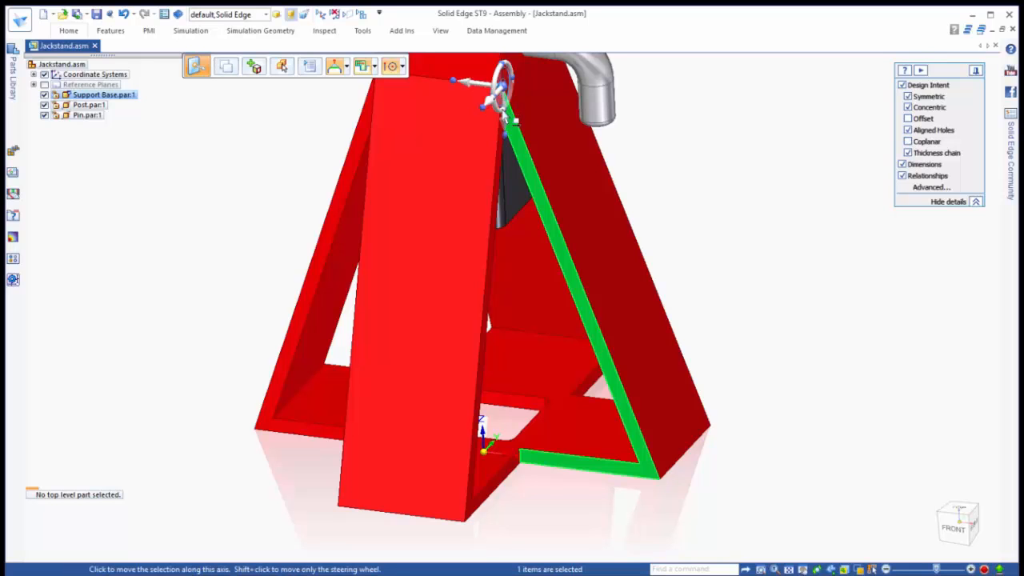
left_click(505, 140)
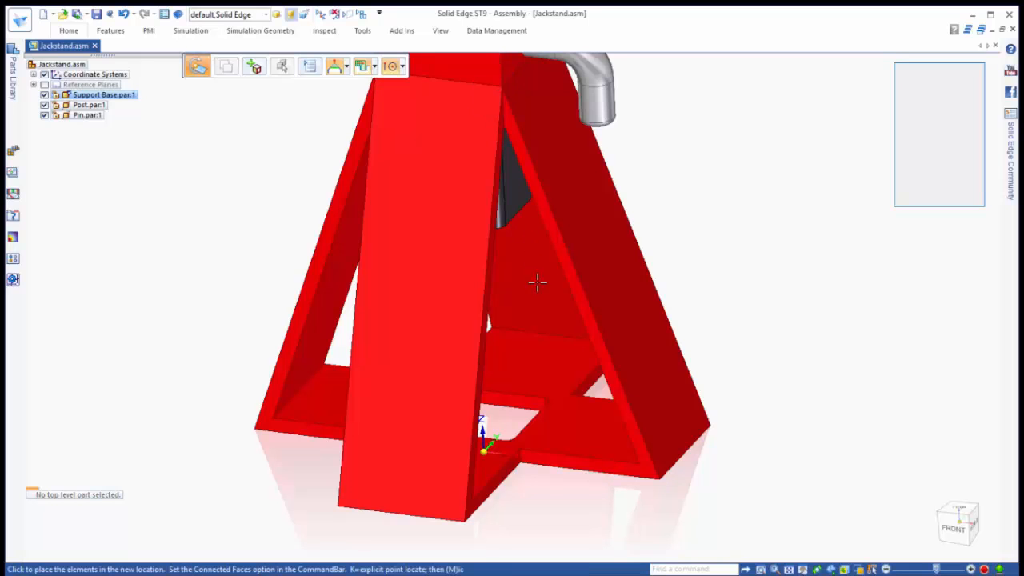
left_click(446, 374)
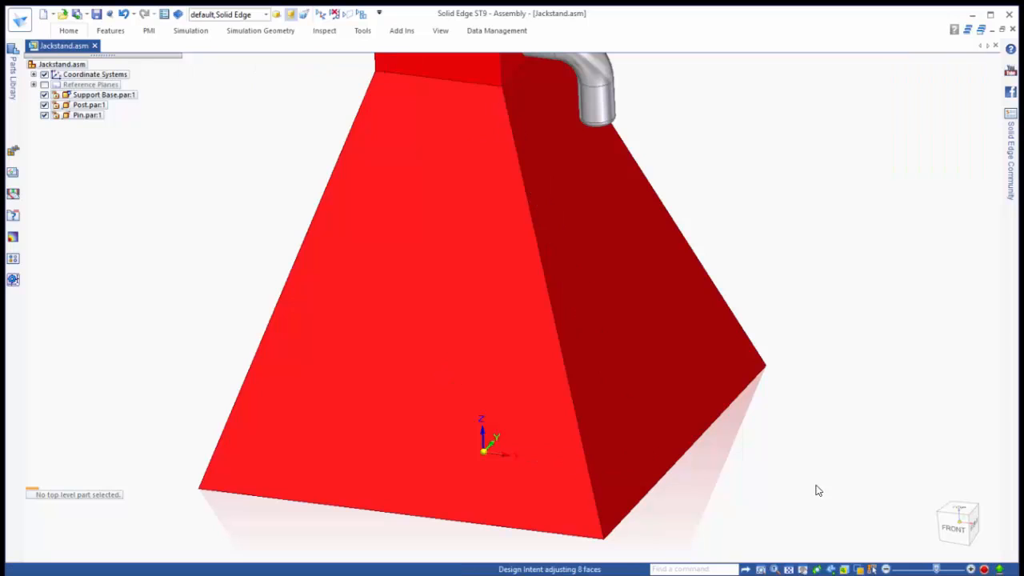
left_click(878, 407)
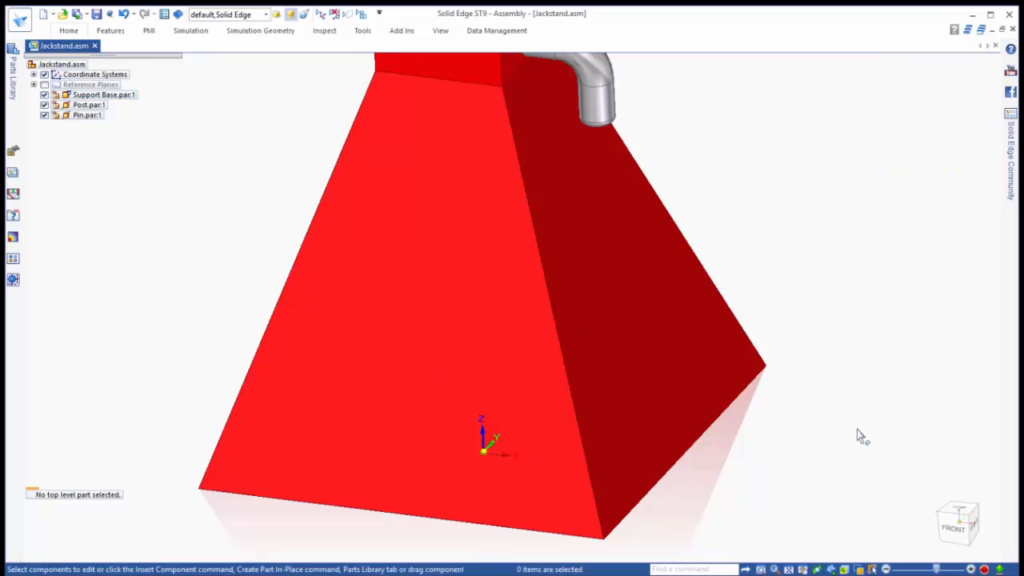
- Move the pyramid's underside up to the upper edge of its central opening to remove the bottom floor
middle_click_drag(855, 432, 560, 361)
left_click(559, 359)
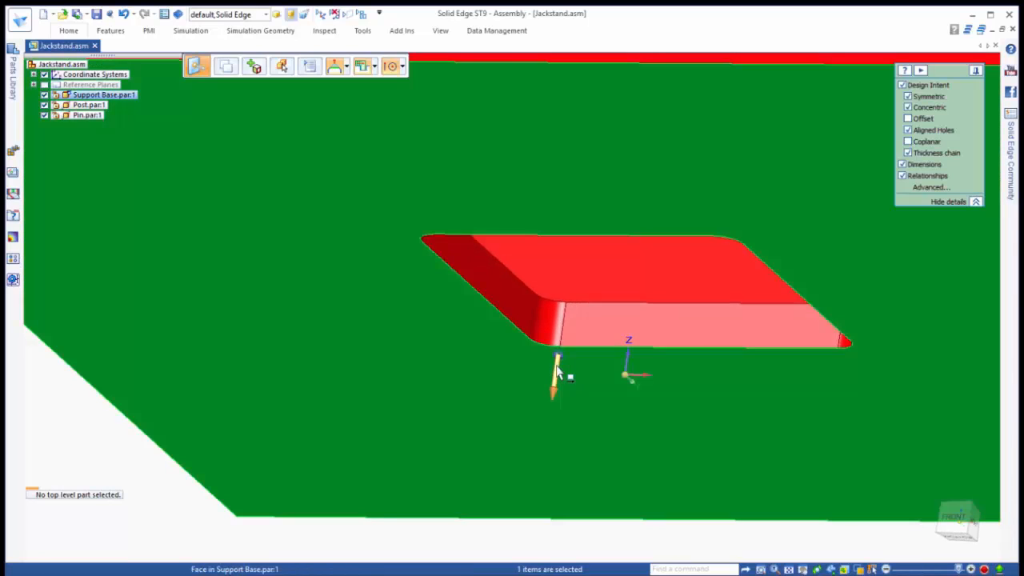
left_click(559, 363)
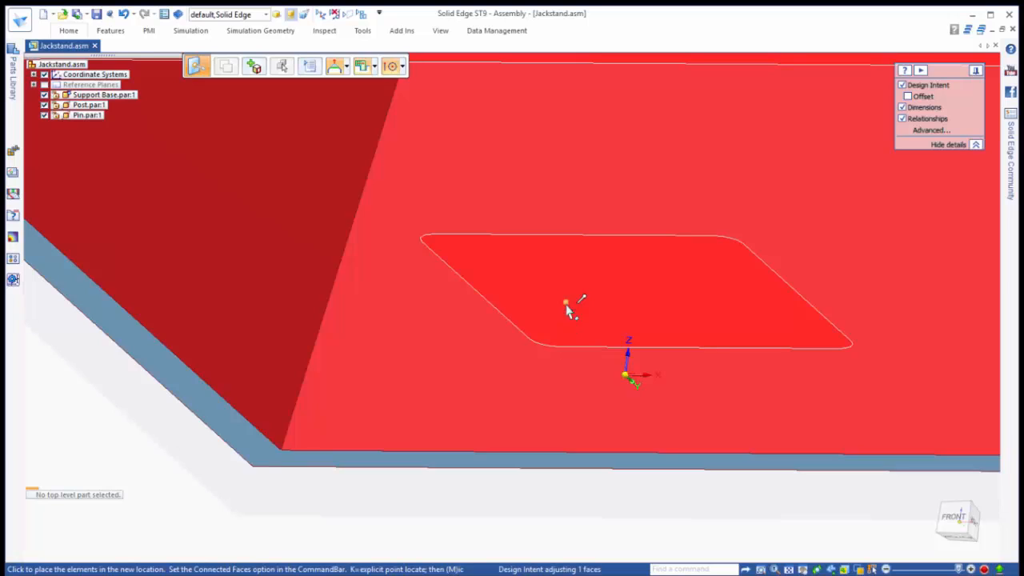
left_click(566, 305)
left_click(535, 510)
- Open Support Base.par:1 for editing in place and detach its Cutout 3 pin-hole feature
middle_click_drag(536, 514, 774, 467)
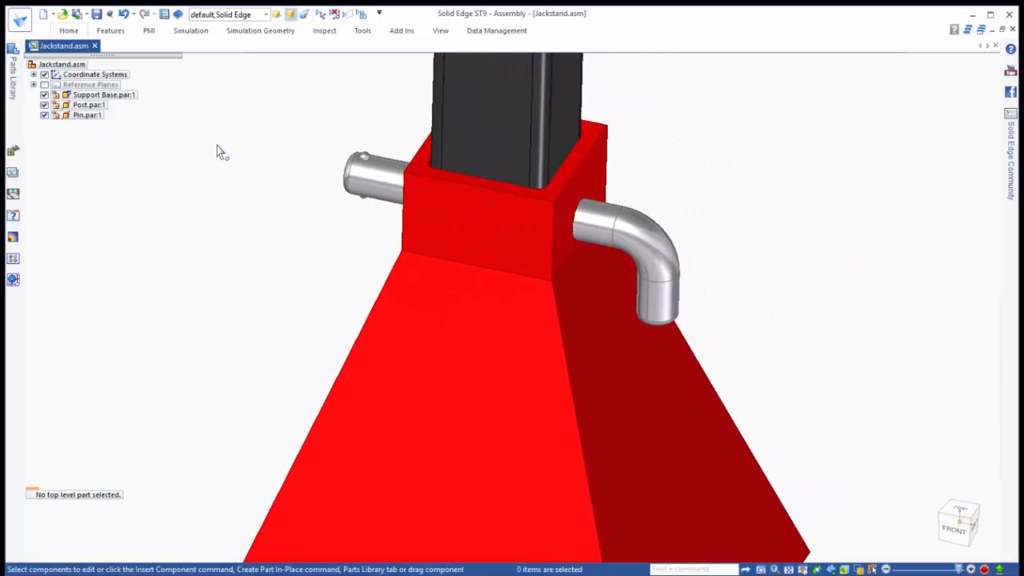
left_click(104, 94)
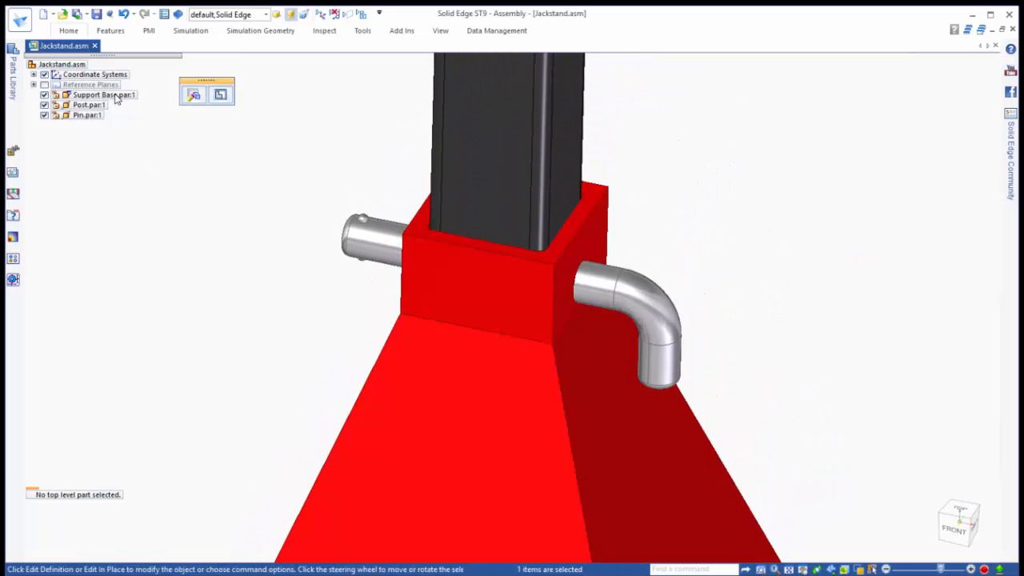
left_click(222, 95)
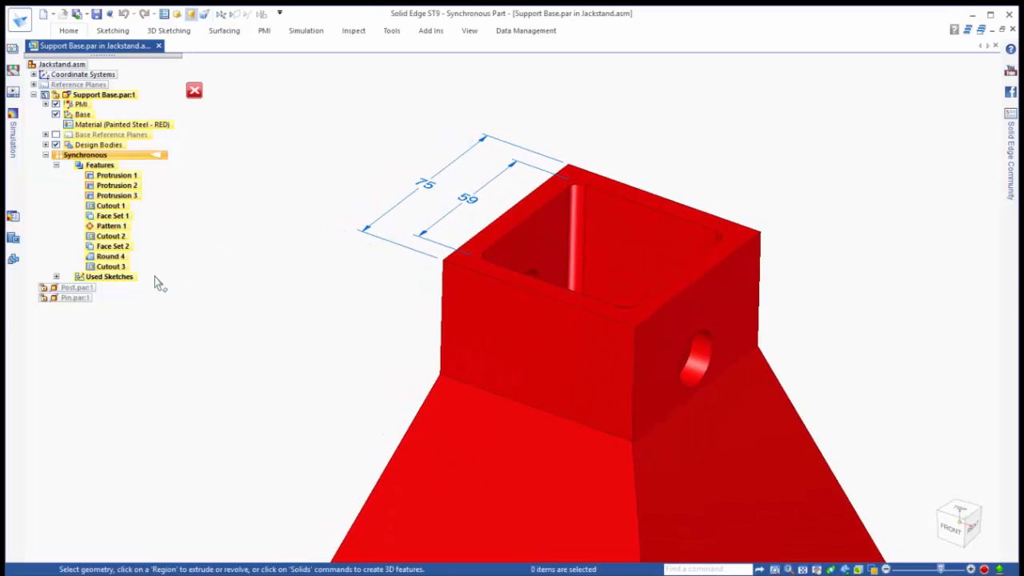
left_click(120, 267)
right_click(120, 268)
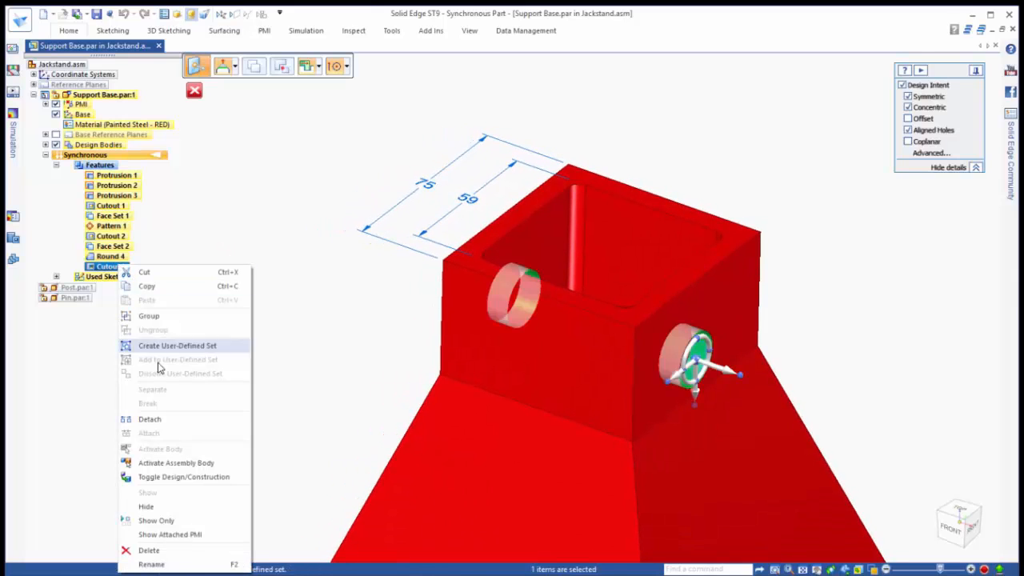
left_click(146, 420)
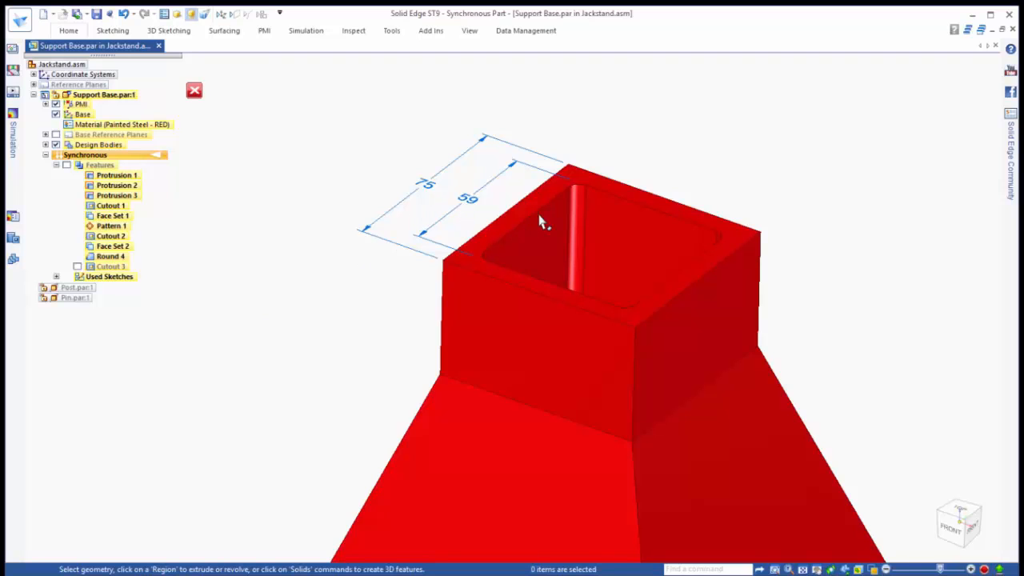
- Set the radius of the top opening's inner corner rounds to half the 59 mm opening width, making the opening circular
left_click(580, 206)
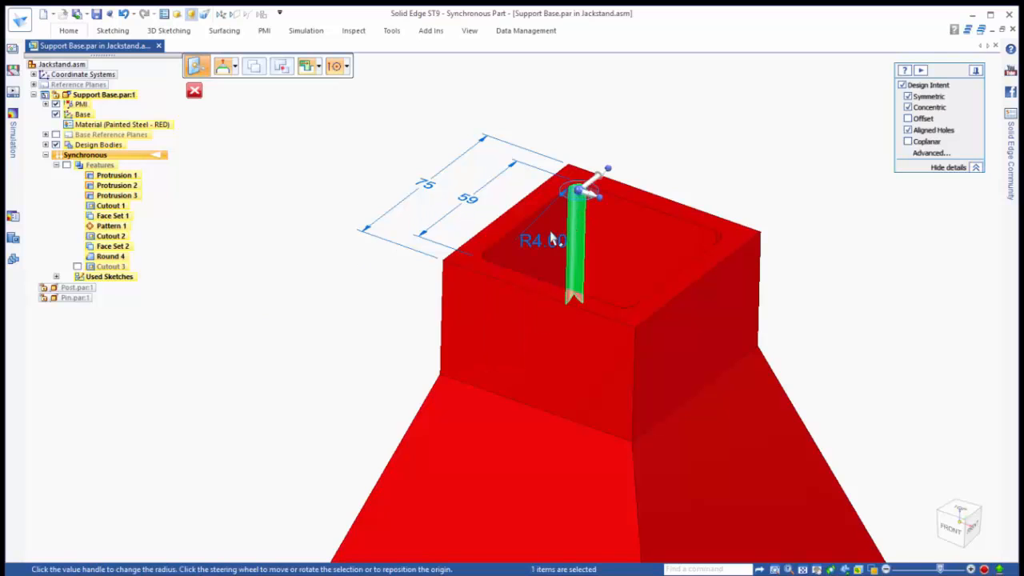
left_click(543, 240)
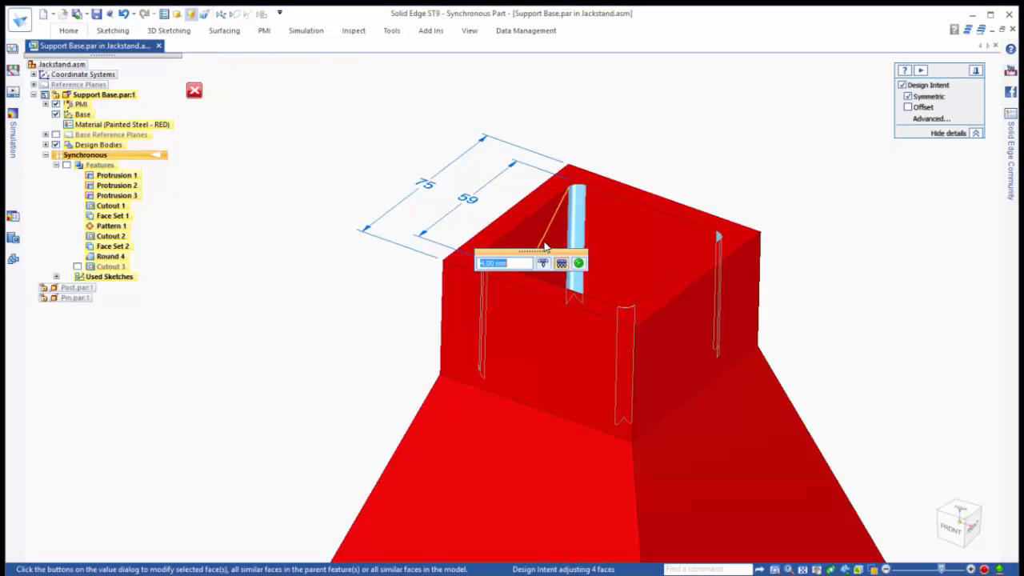
type("59/")
key("Return")
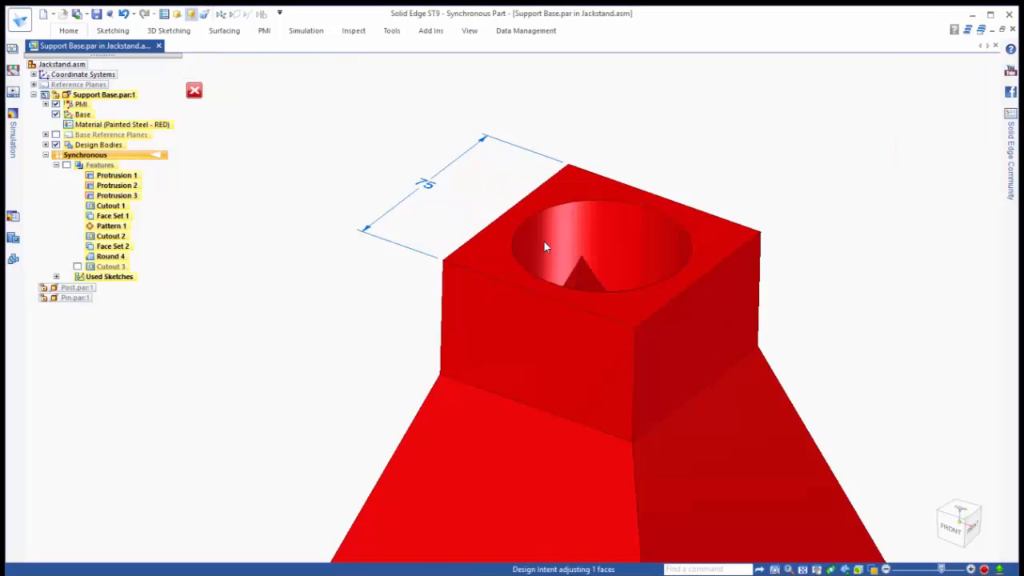
- Round the four outer vertical edges of the square block at the pyramid's top with a 37.5 mm radius
left_click(543, 240)
left_click(566, 126)
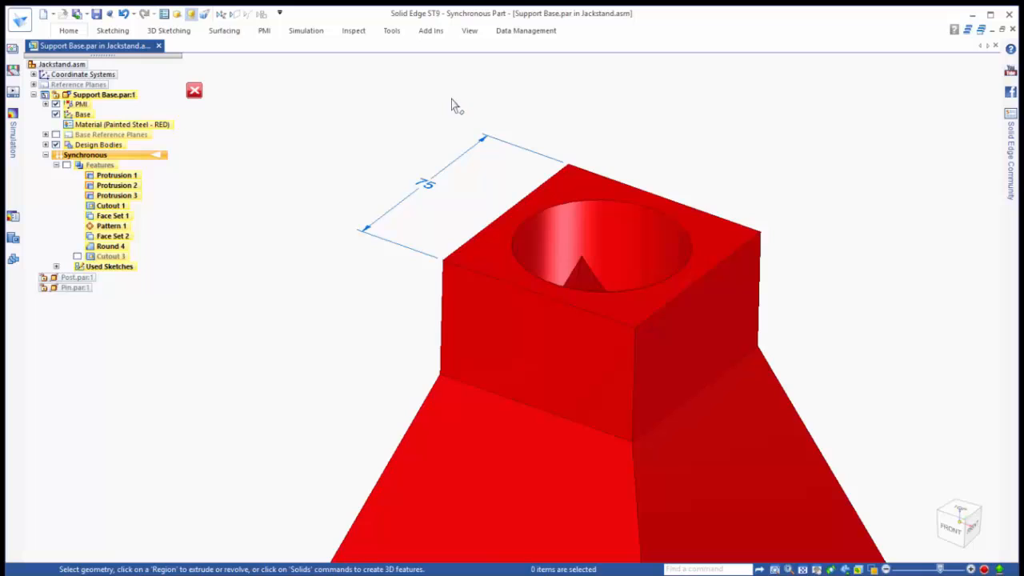
right_click(404, 128)
left_click(404, 152)
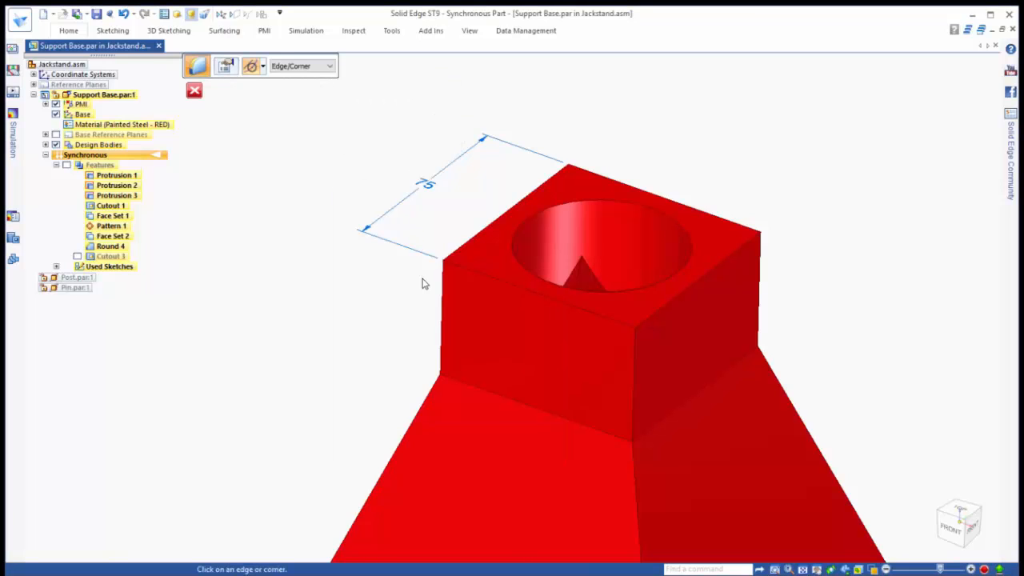
left_click(444, 290)
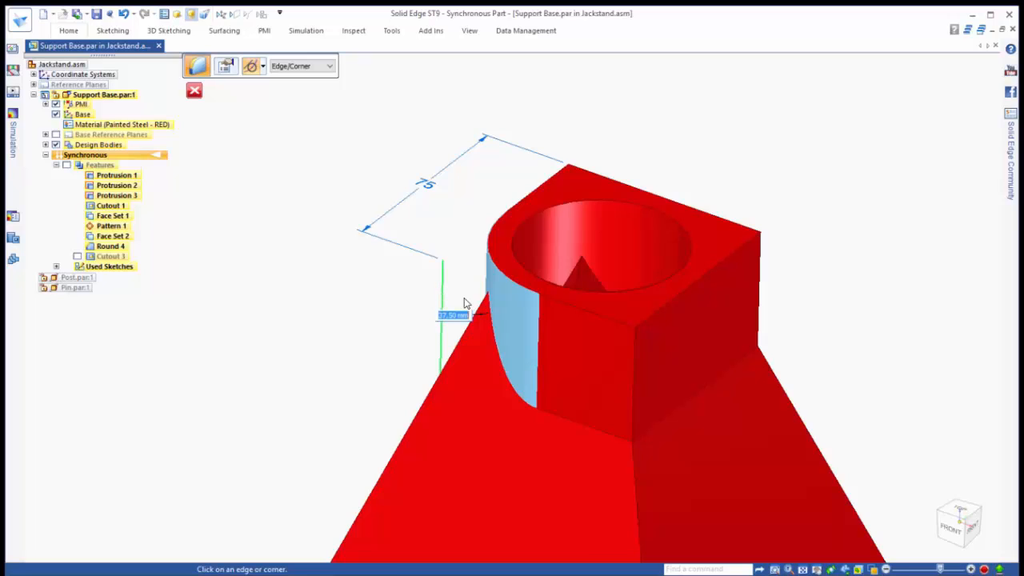
left_click(634, 349)
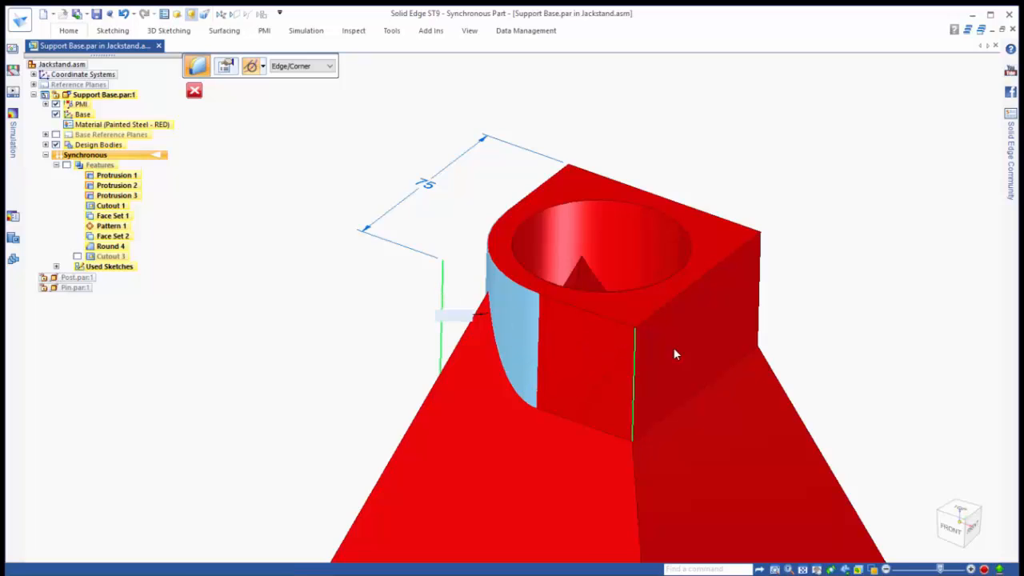
left_click(761, 277)
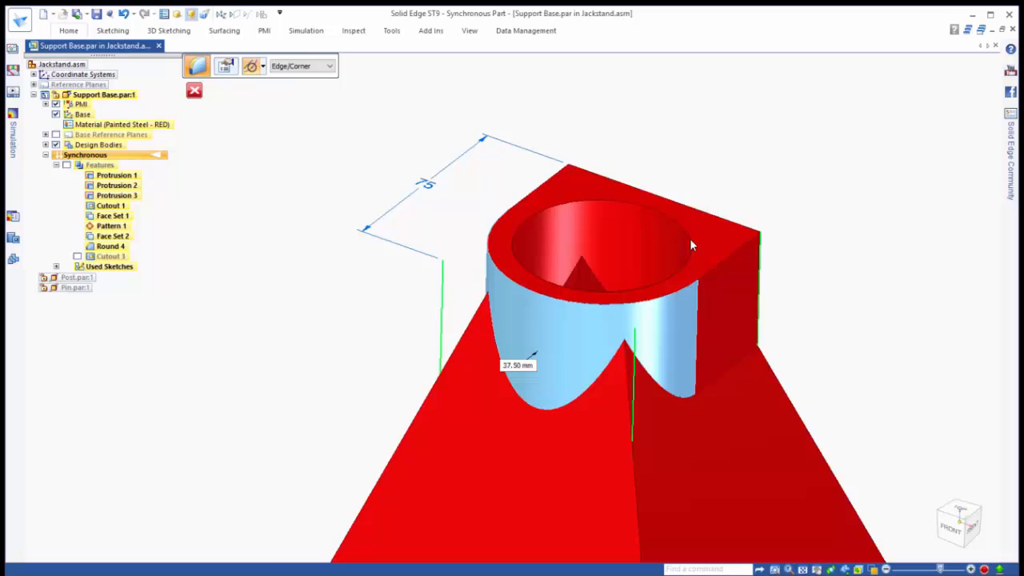
left_click(569, 186)
right_click(663, 137)
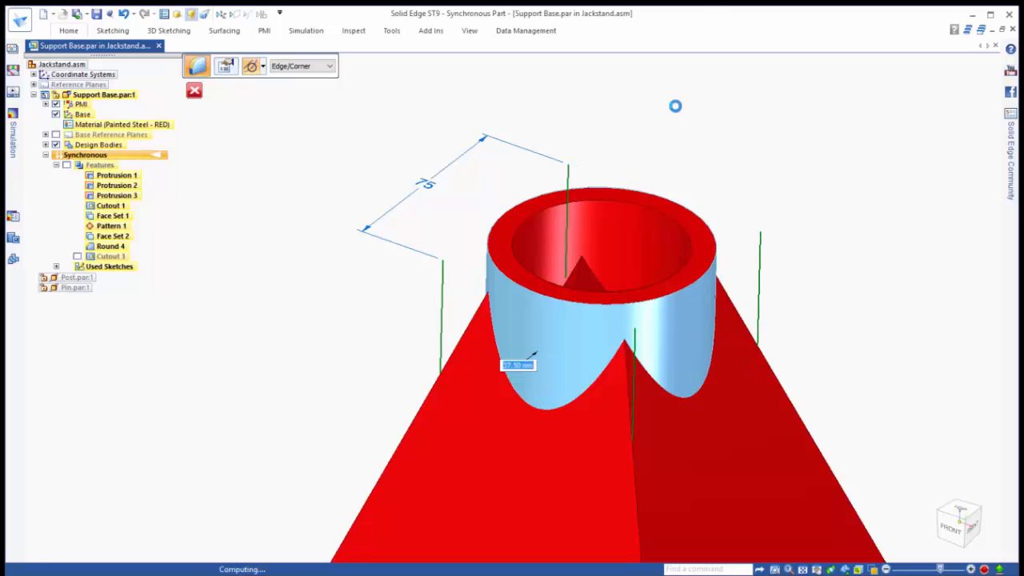
key("Escape")
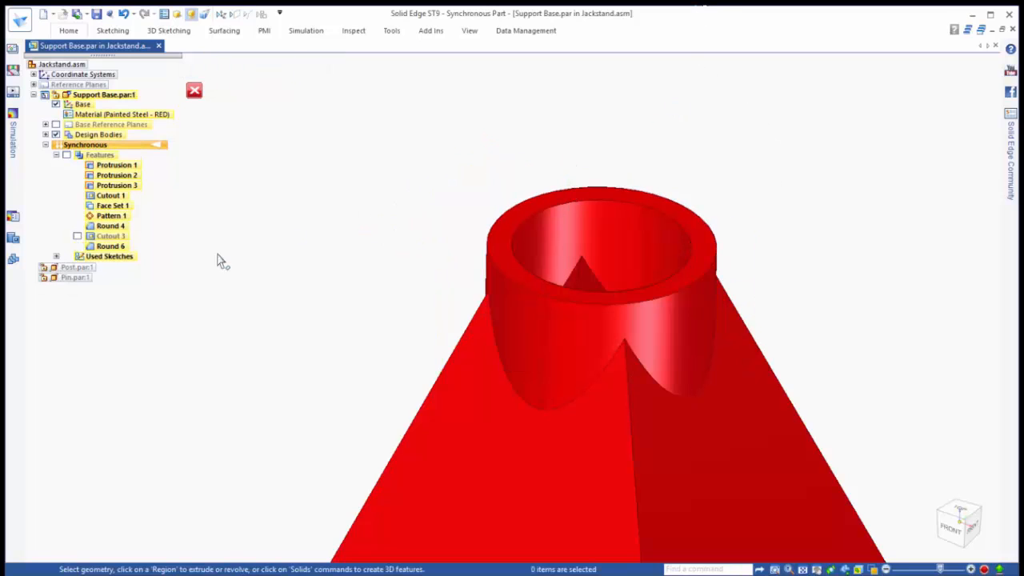
- Reattach the detached Cutout 3 pin-hole feature to the support base
left_click(110, 237)
right_click(110, 236)
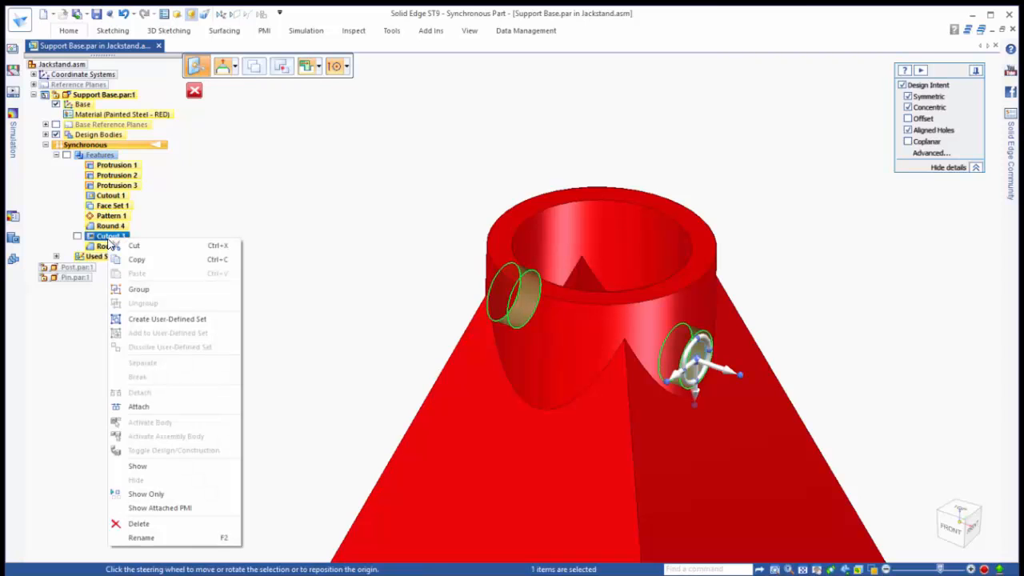
left_click(144, 406)
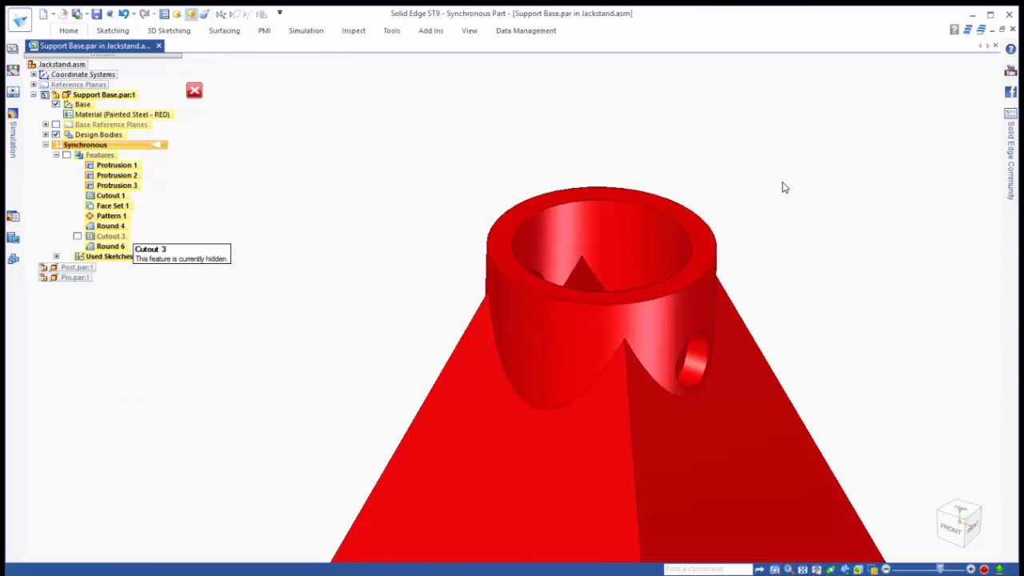
- Dimension from the pin hole's centre to the collar's top face, set it to 35 mm by moving the top face, and lock it
scroll(794, 187, "down", 3)
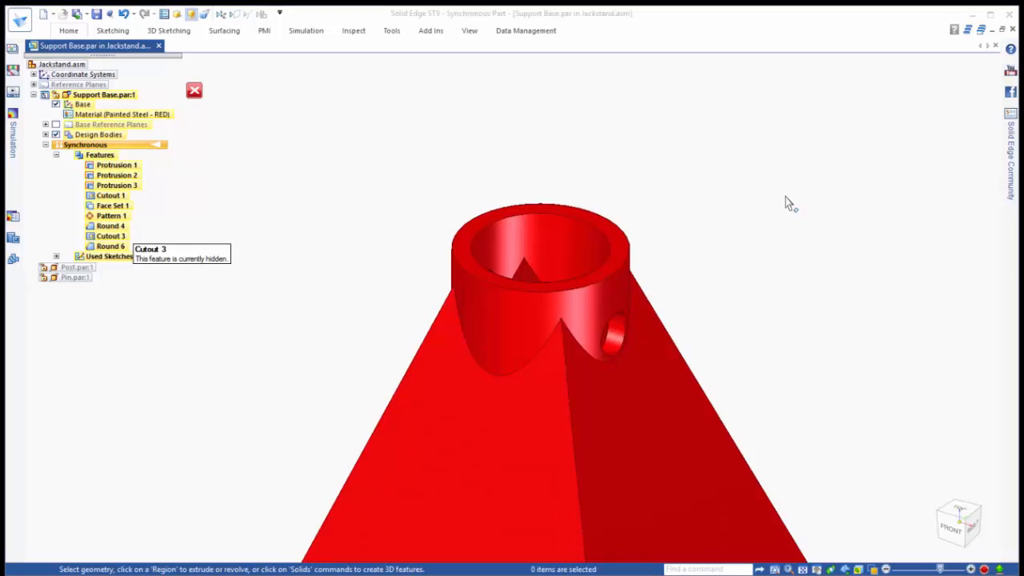
right_click(785, 204)
left_click(753, 199)
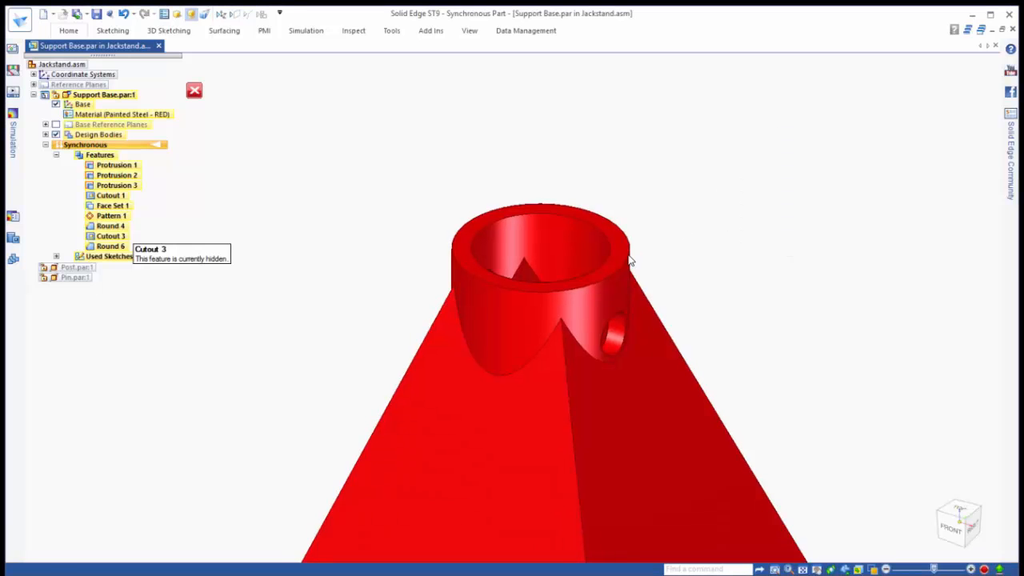
left_click(622, 316)
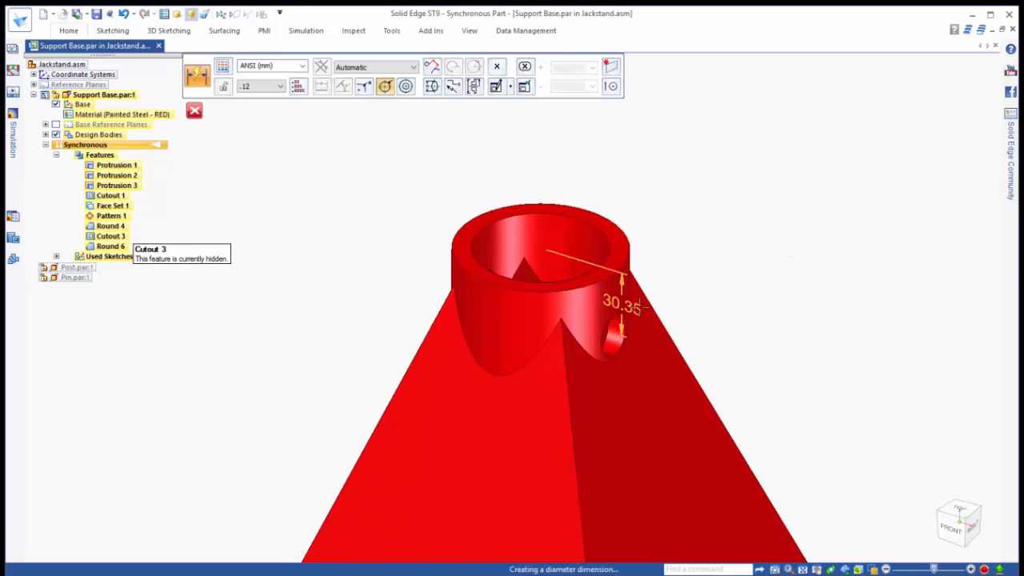
left_click(725, 317)
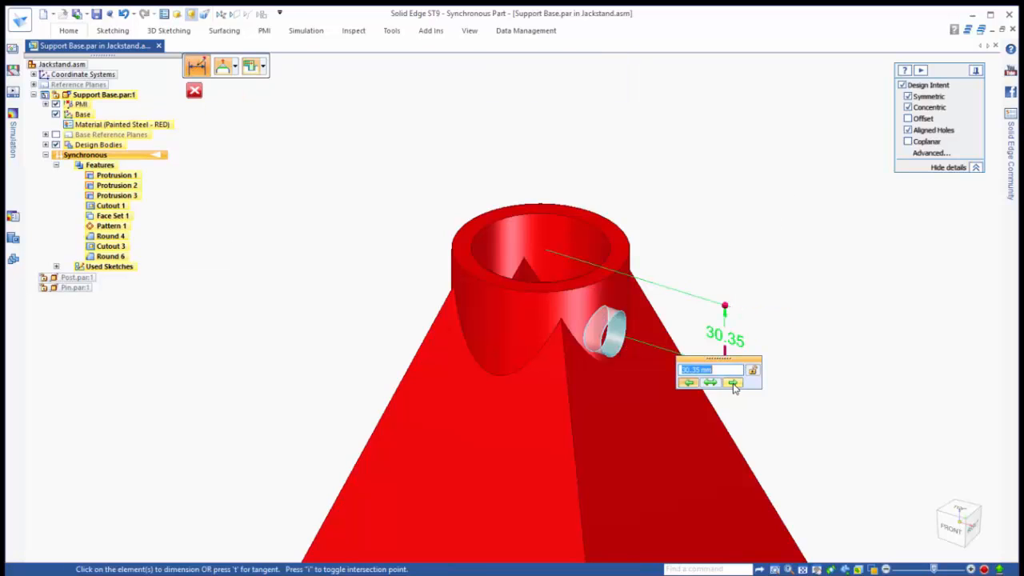
left_click(733, 383)
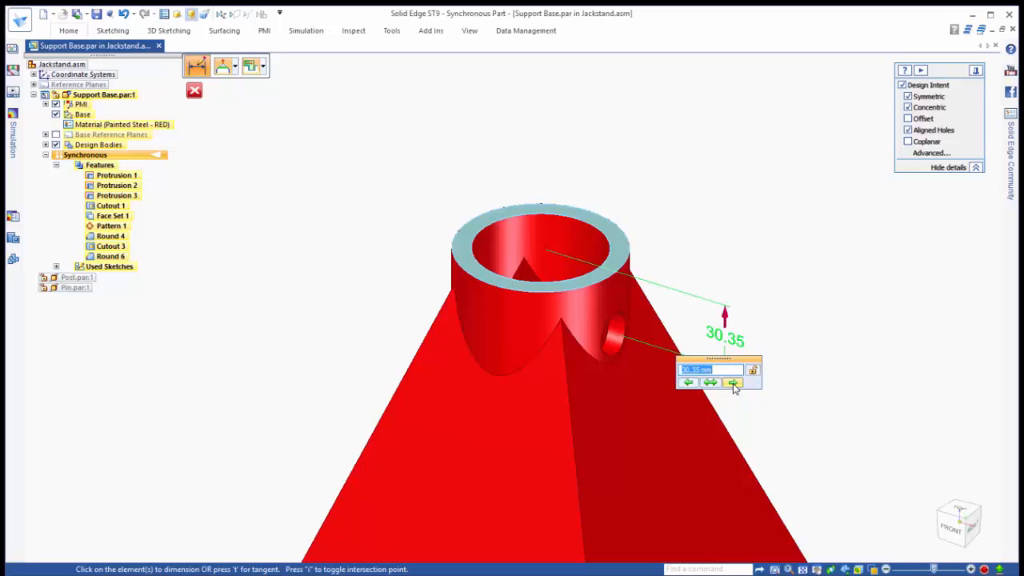
type("35")
key("Return")
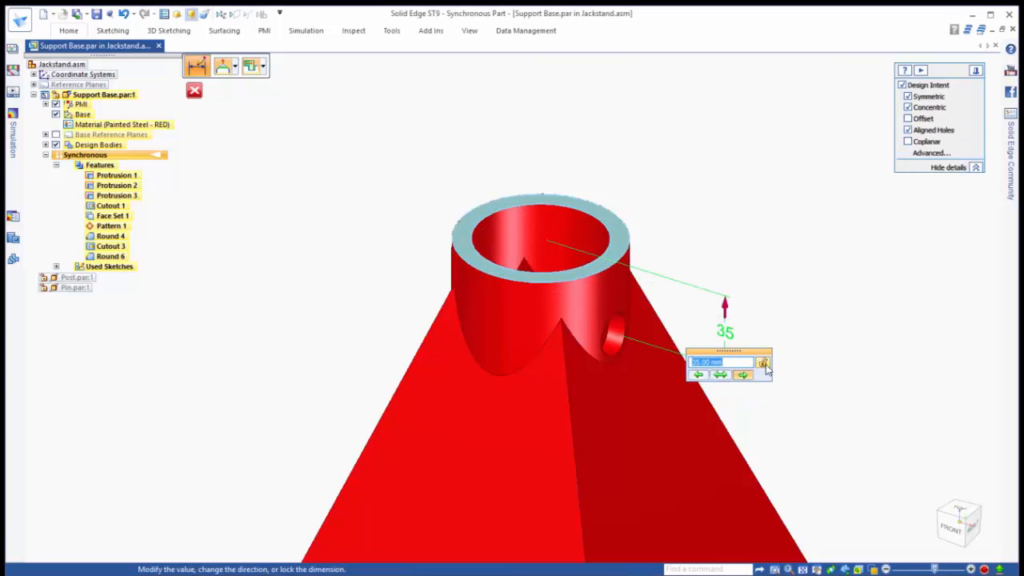
left_click(810, 325)
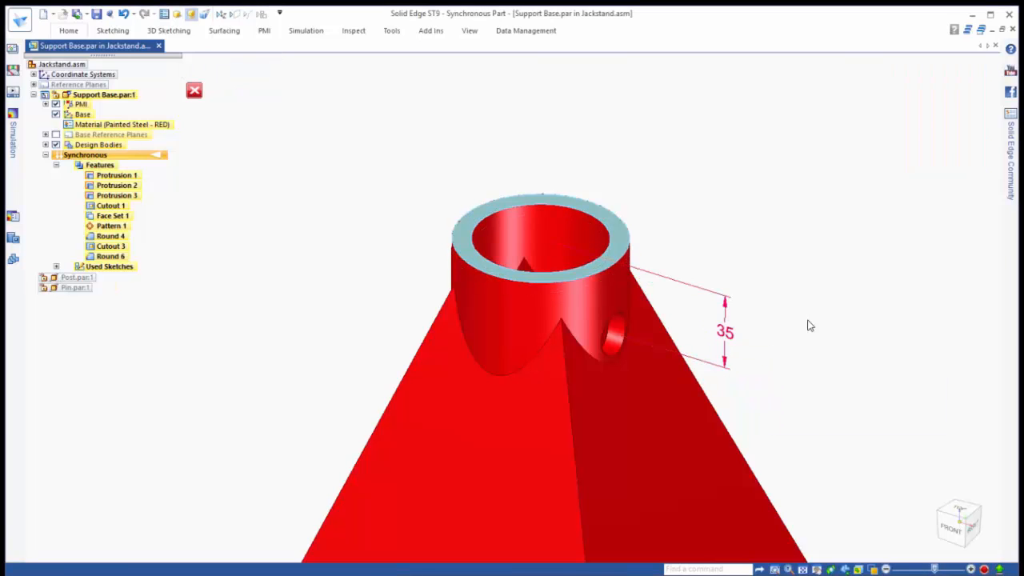
middle_click(811, 326)
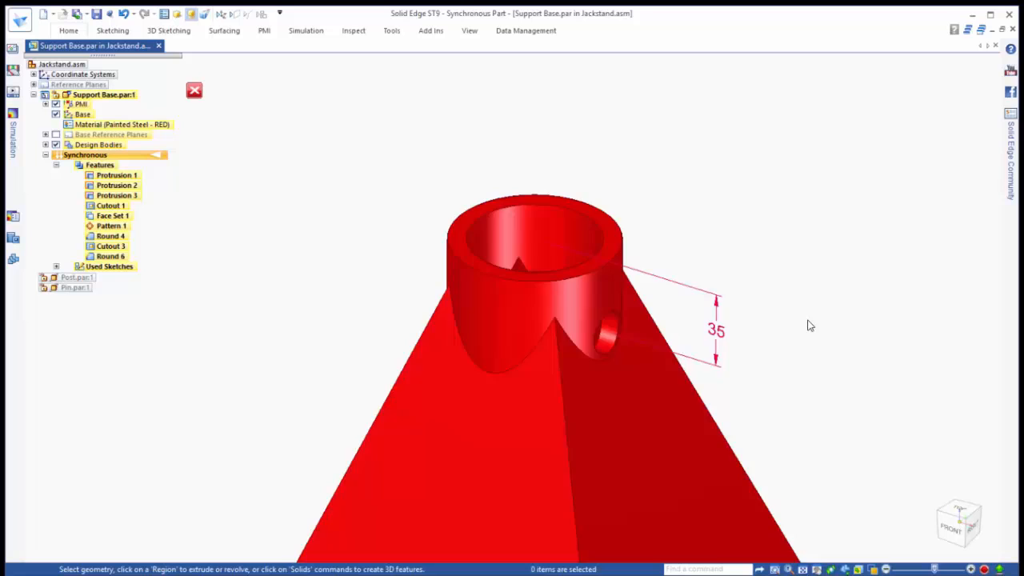
- Dimension the base's overall height, set it to 350 mm by moving the collar's top face, and hide the PMI dimensions
right_click(729, 278)
left_click(699, 272)
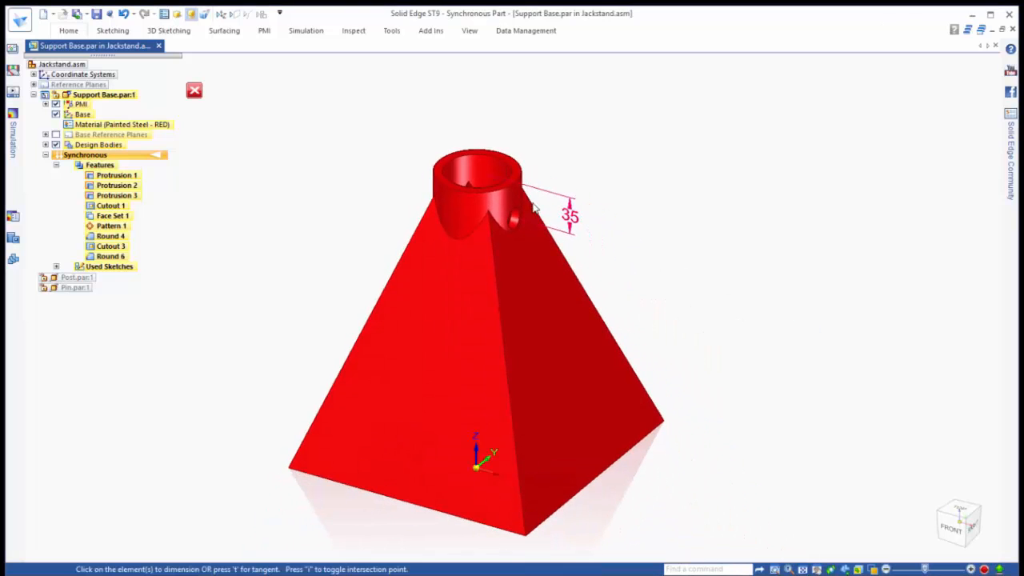
left_click(501, 186)
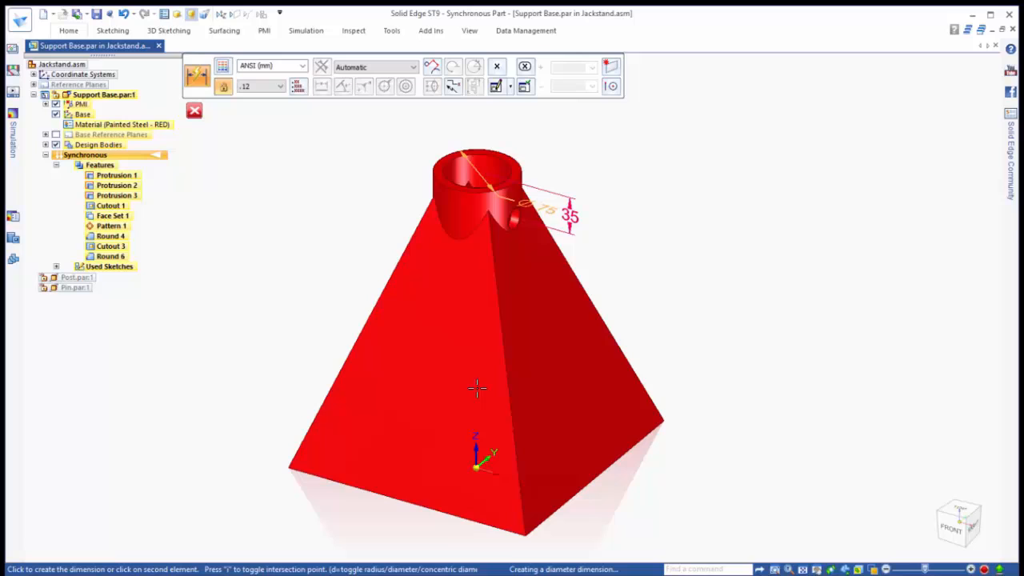
left_click(504, 528)
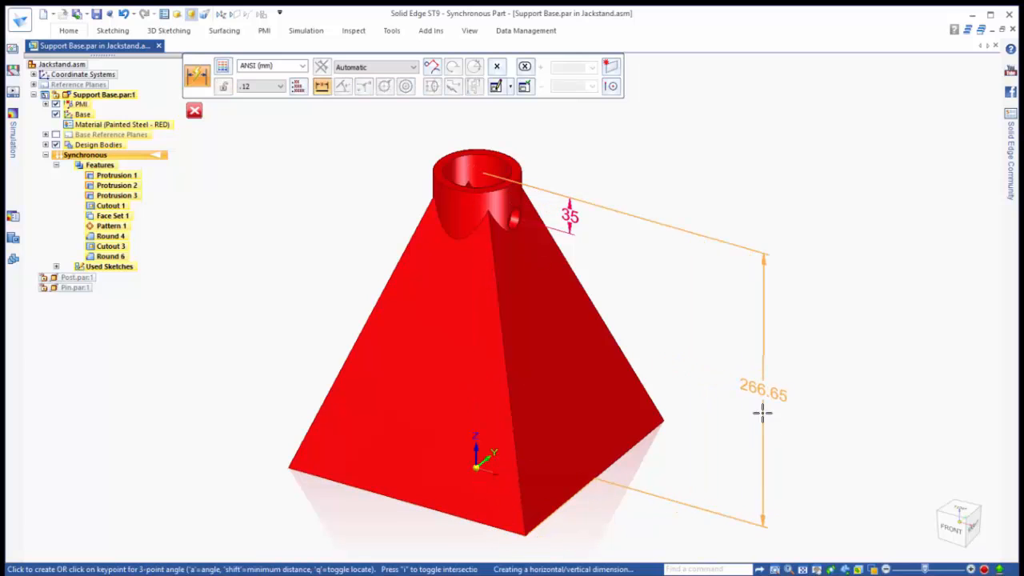
left_click(750, 372)
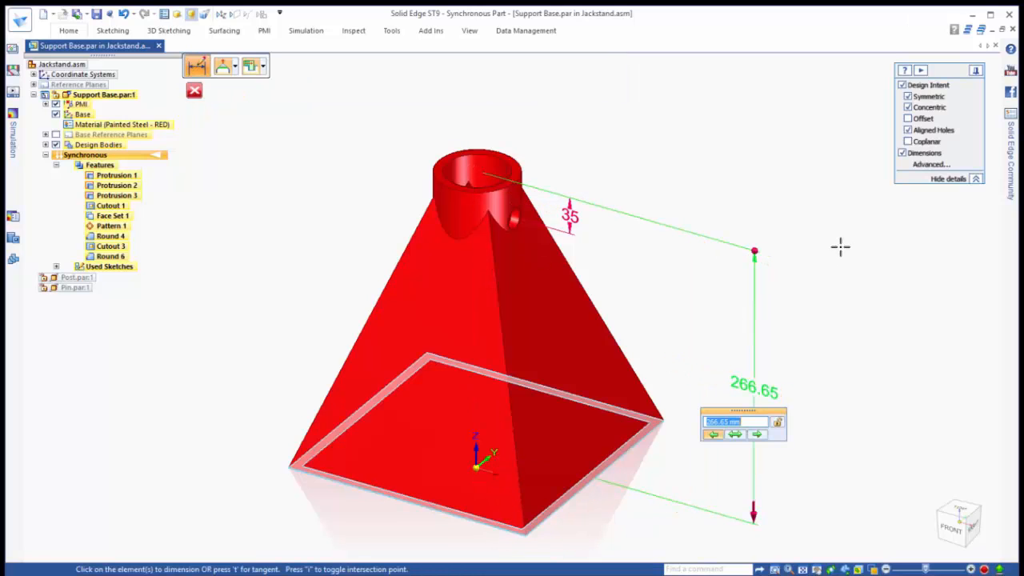
left_click(758, 436)
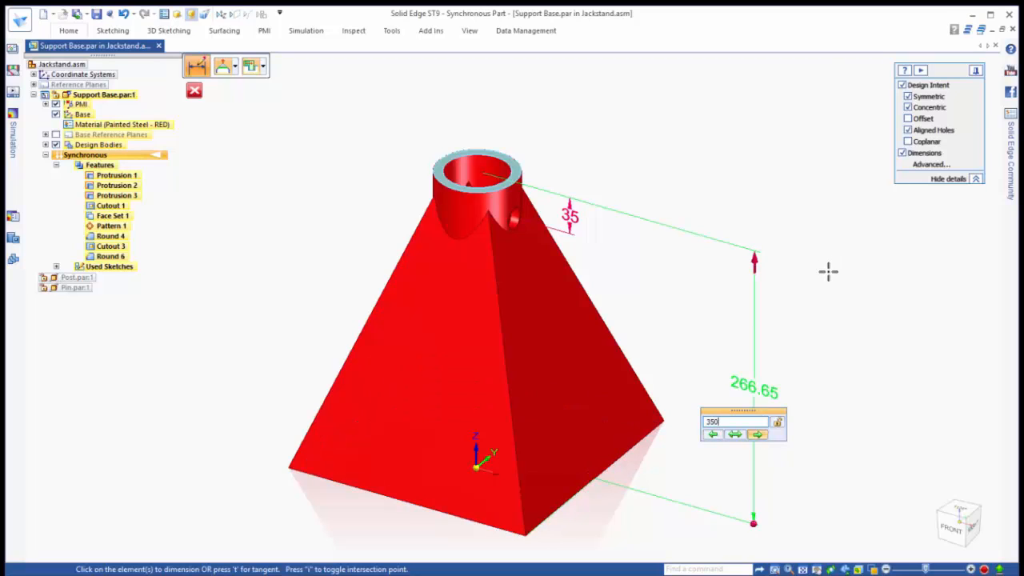
key("Return")
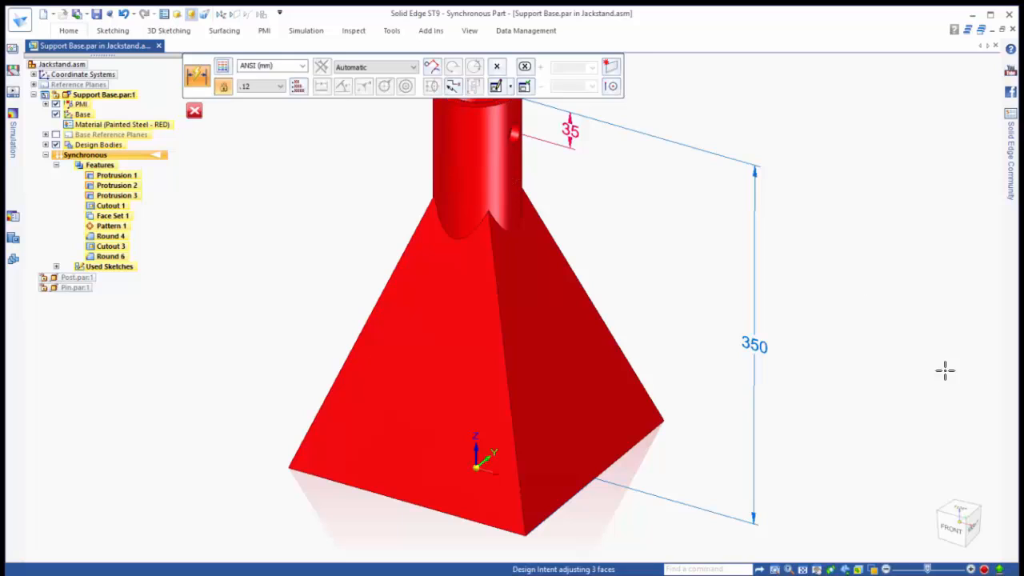
key("Escape")
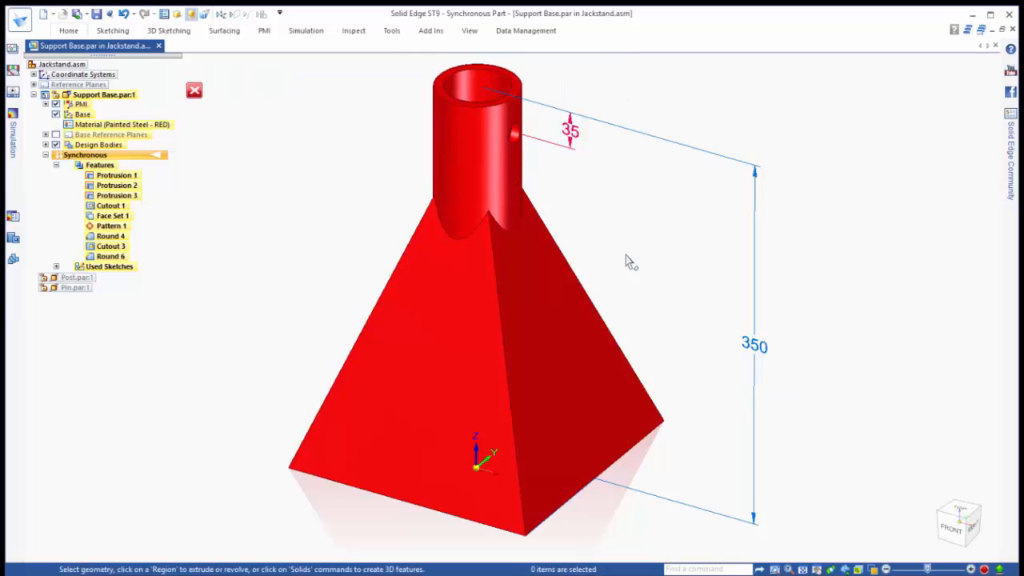
left_click(56, 104)
- Round the four outer sloping corner edges of the pyramid with a 25 mm radius
scroll(283, 242, "up", 4)
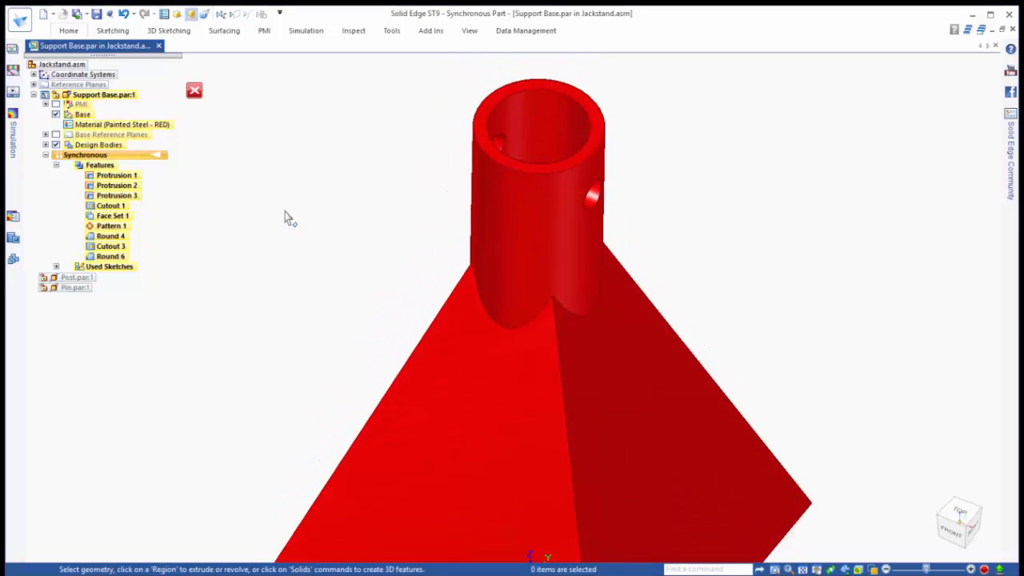
right_click(287, 217)
left_click(285, 239)
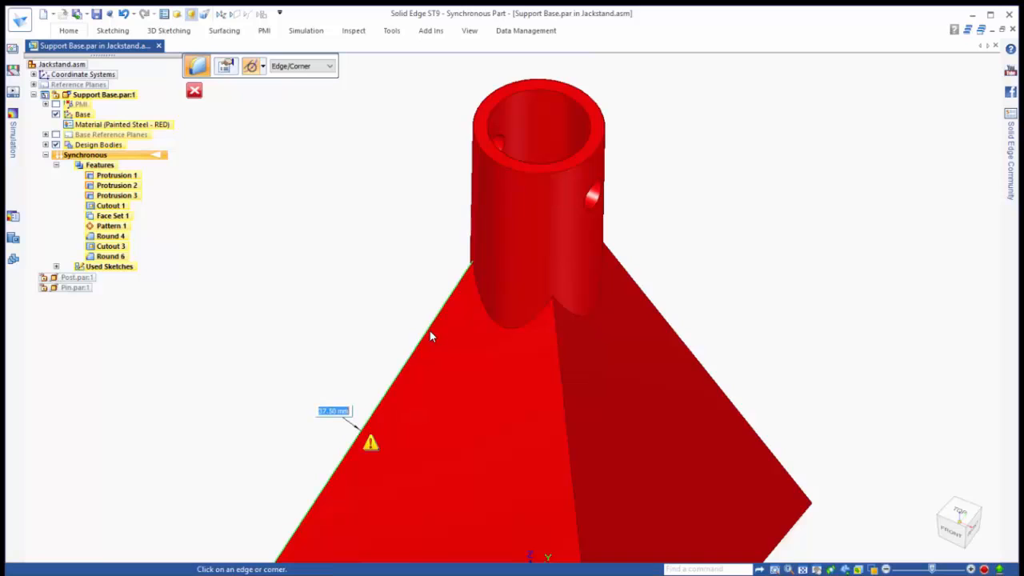
type("25")
key("Return")
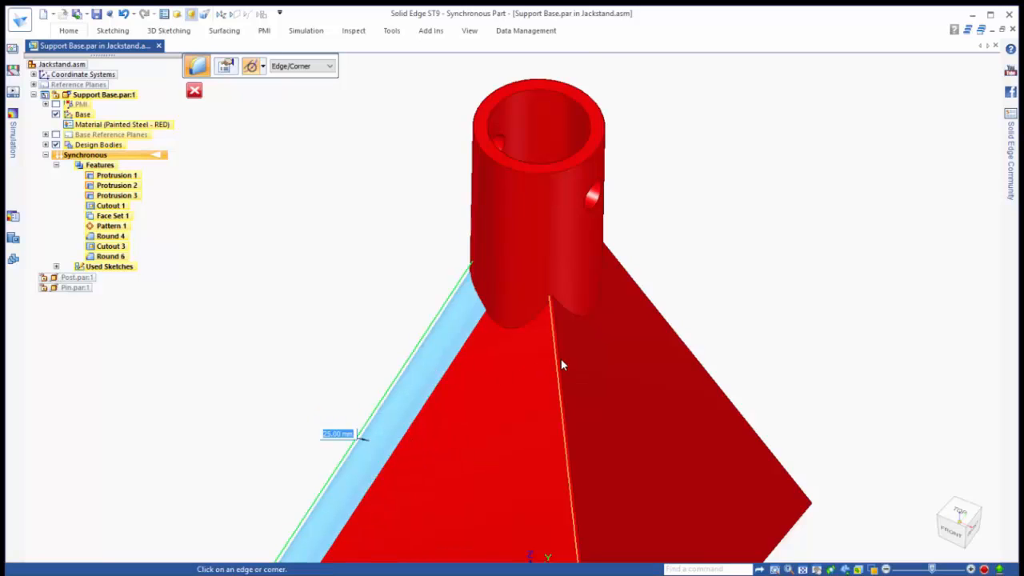
left_click(562, 365)
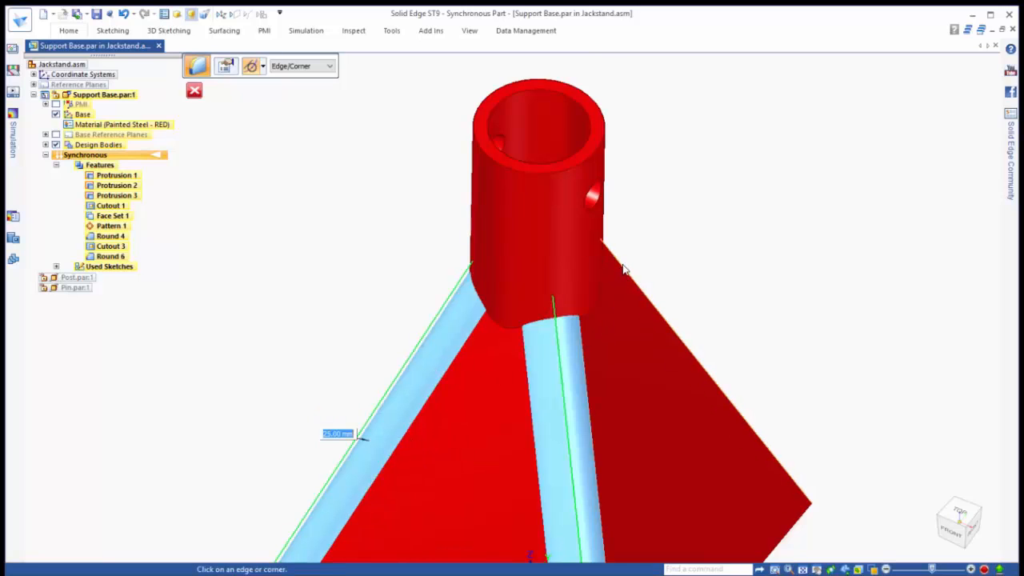
left_click(623, 264)
middle_click_drag(680, 279, 632, 213)
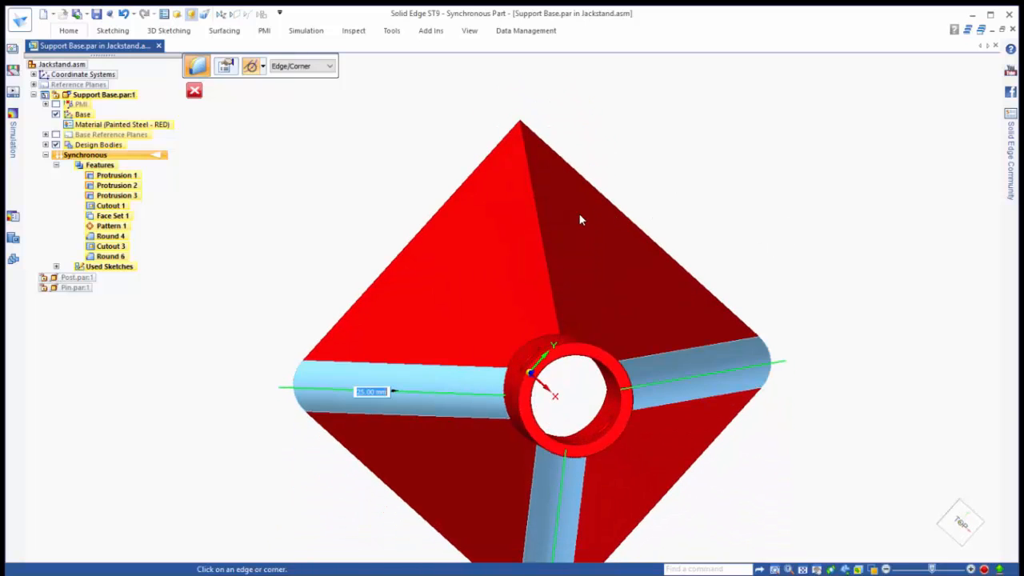
left_click(542, 237)
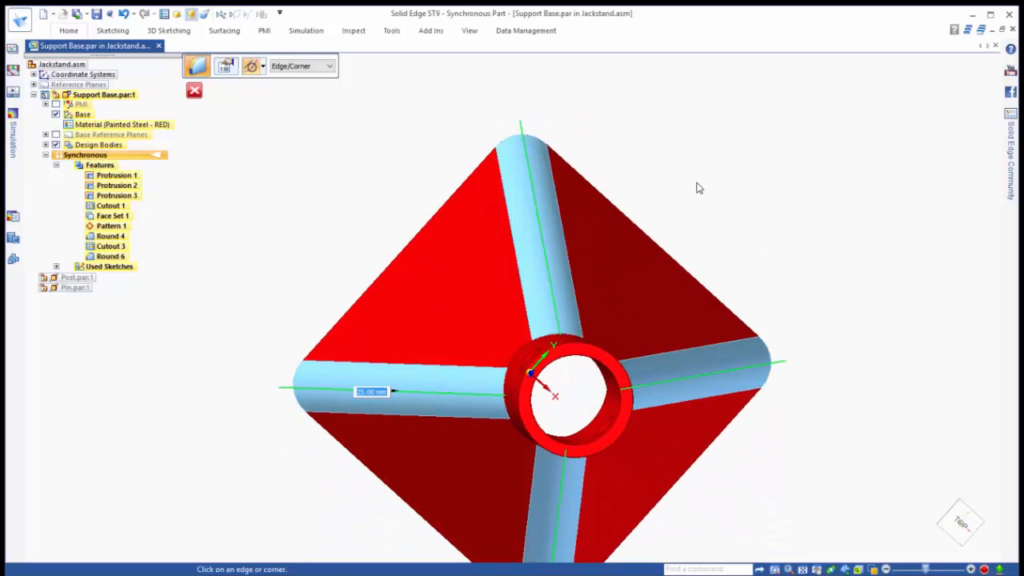
key("Return")
- Round the four inner sloping corner edges of the hollow pyramid with a 15 mm radius
middle_click_drag(716, 196, 508, 211)
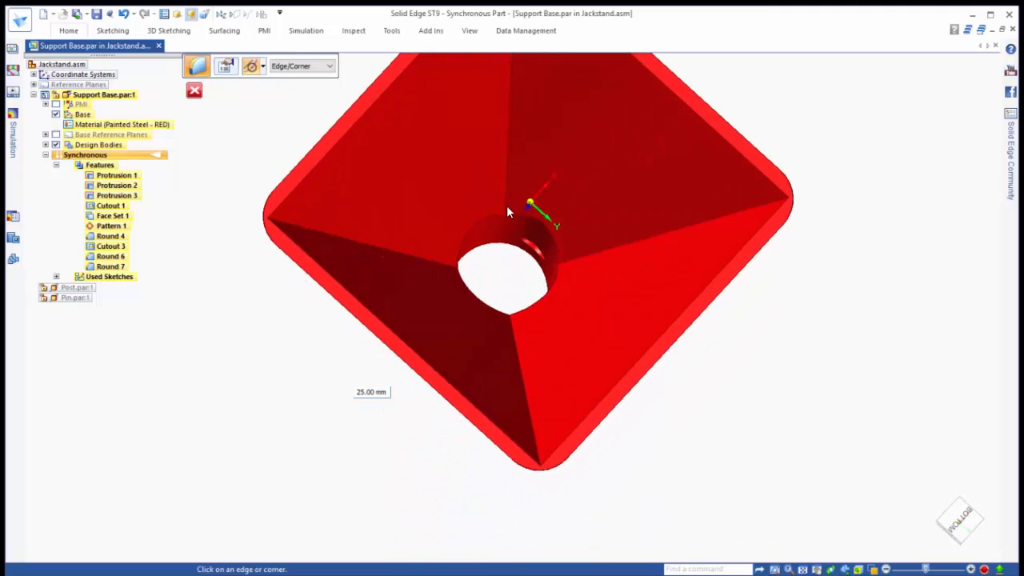
left_click(506, 208)
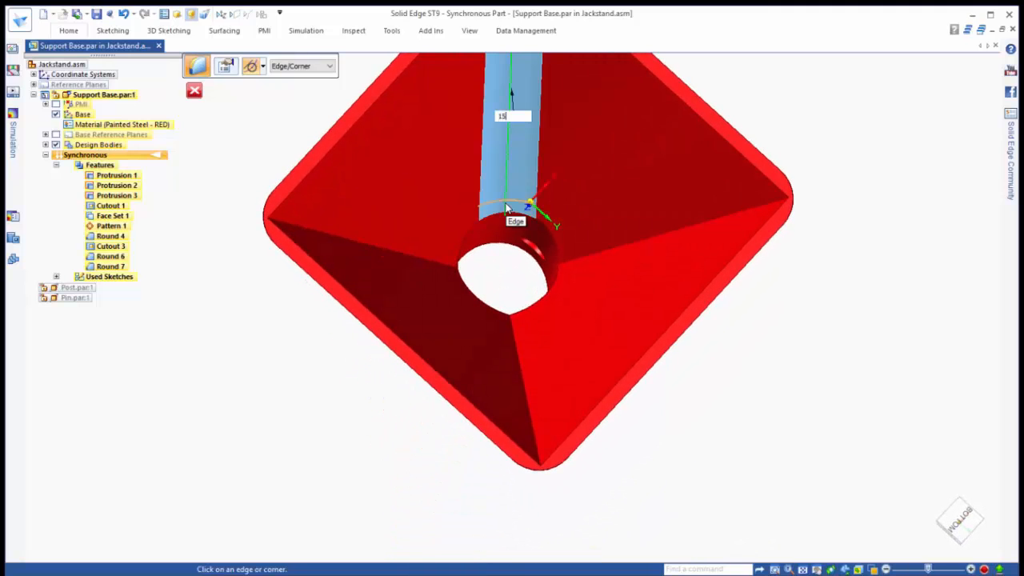
key("Return")
left_click(425, 257)
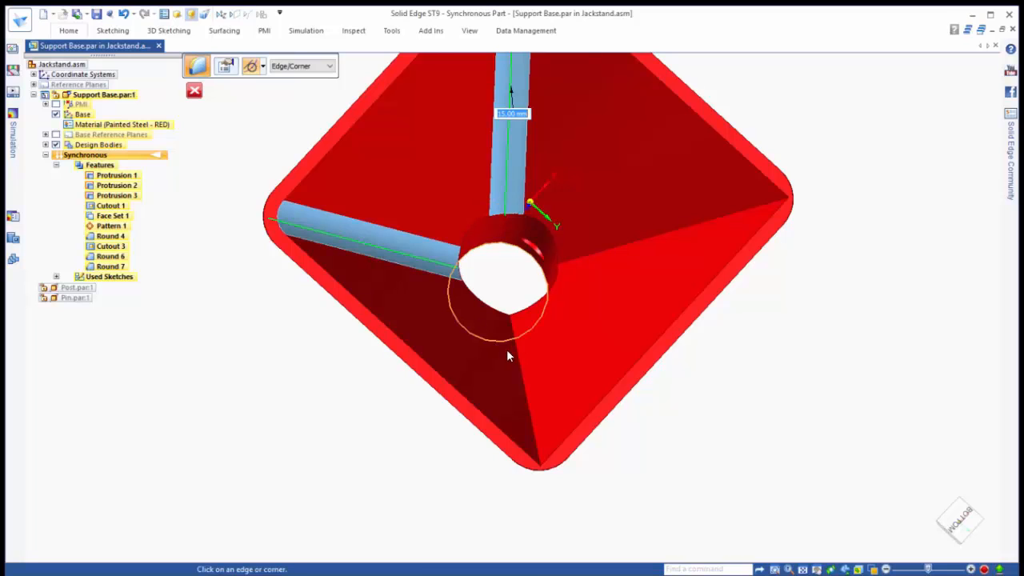
left_click(520, 359)
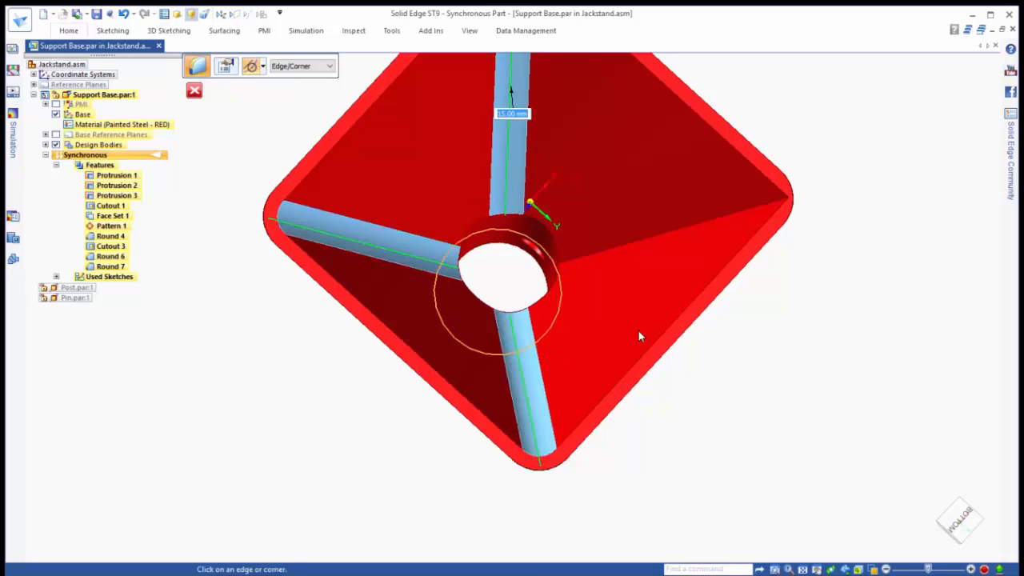
left_click(677, 228)
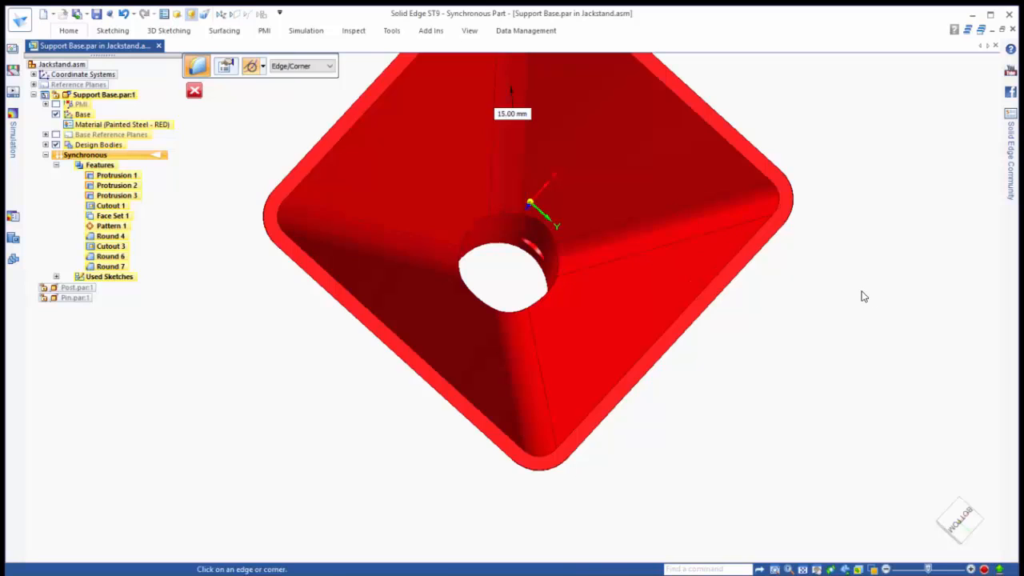
- Project one sloping face's two side edges and bottom edge into a sketch locked to that face, each offset 20 mm inward
key("ctrl+i")
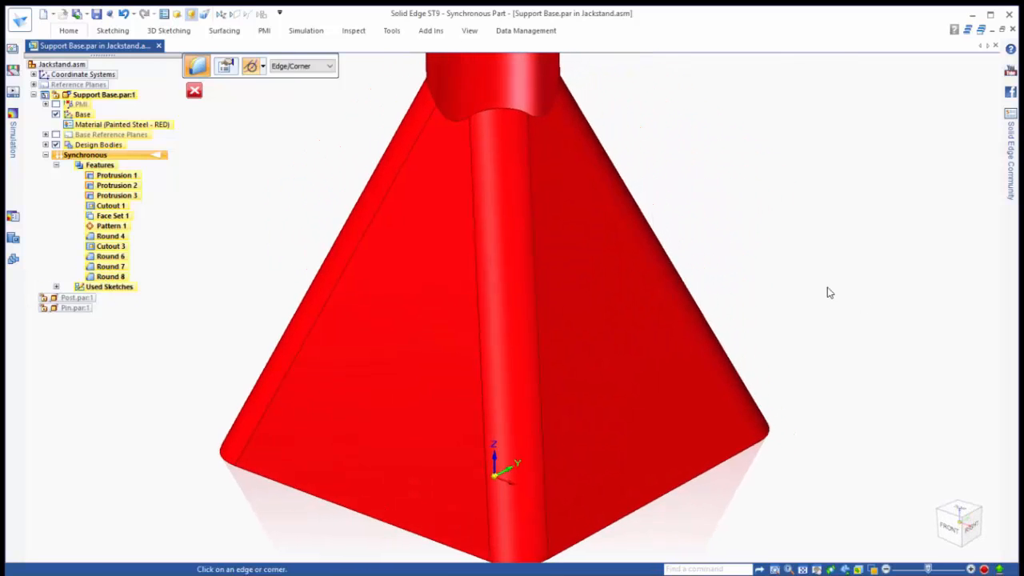
key("Escape")
right_click(806, 258)
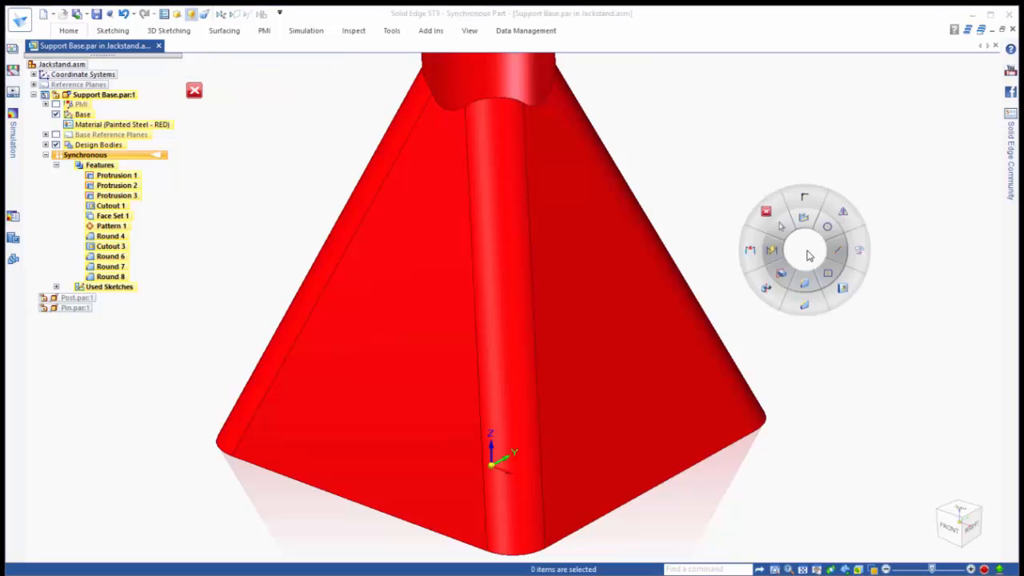
left_click(856, 258)
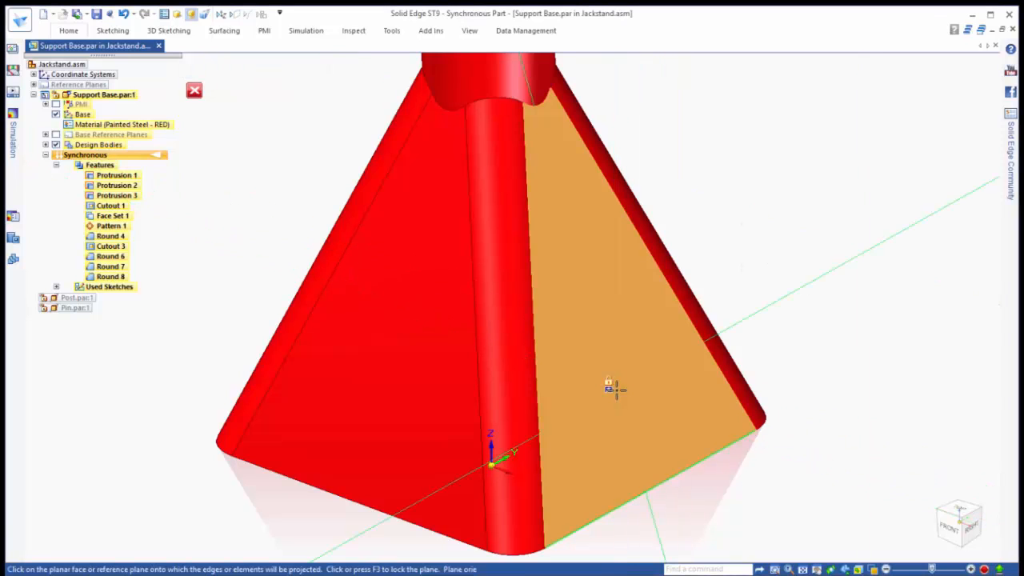
left_click(608, 389)
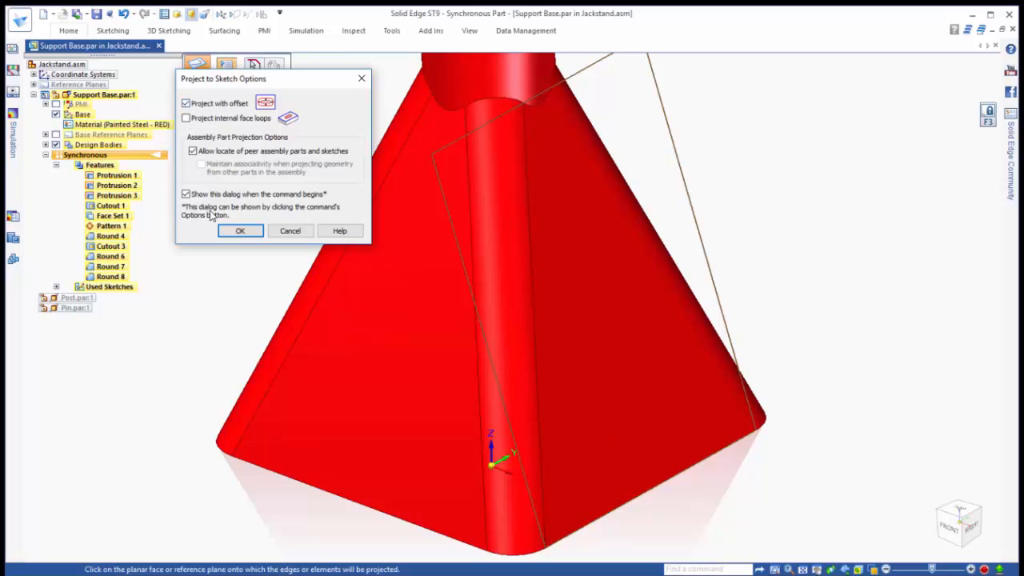
left_click(239, 232)
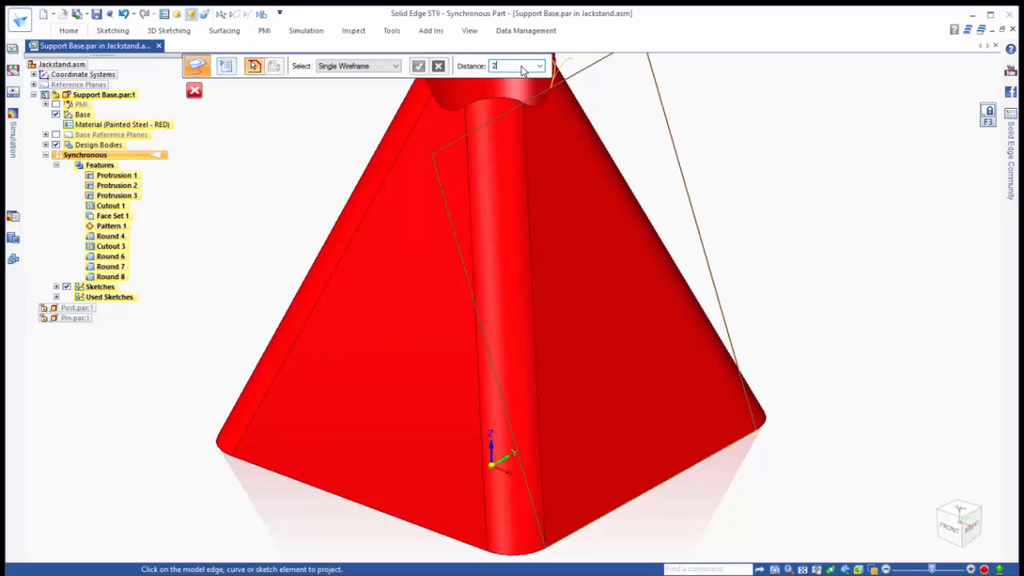
left_click(532, 227)
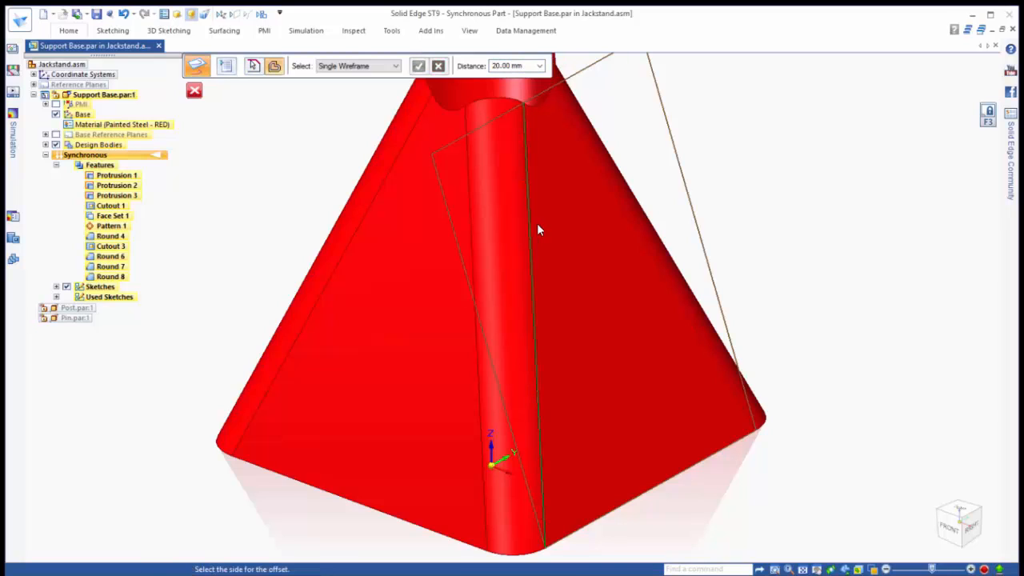
left_click(605, 203)
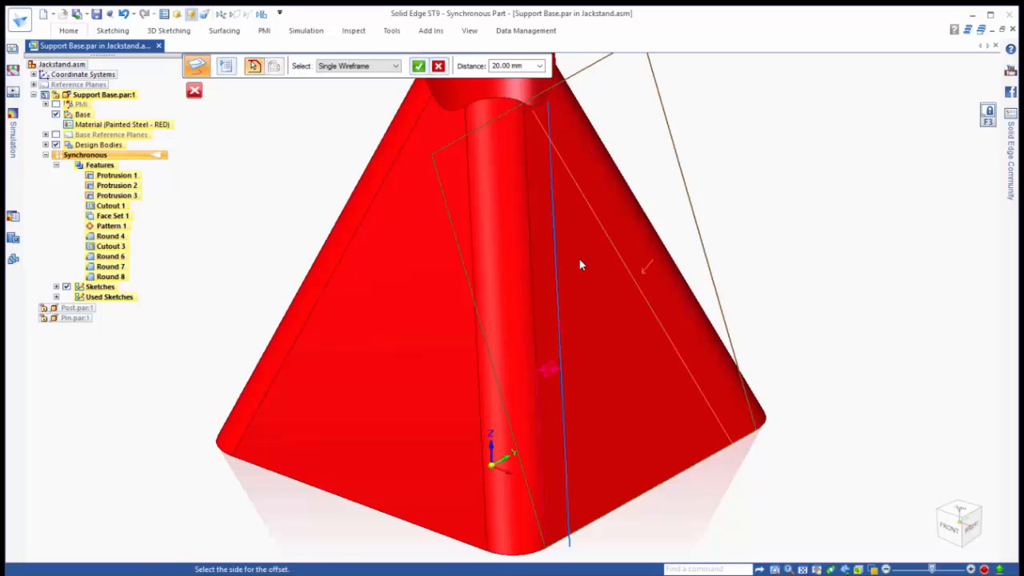
left_click(597, 388)
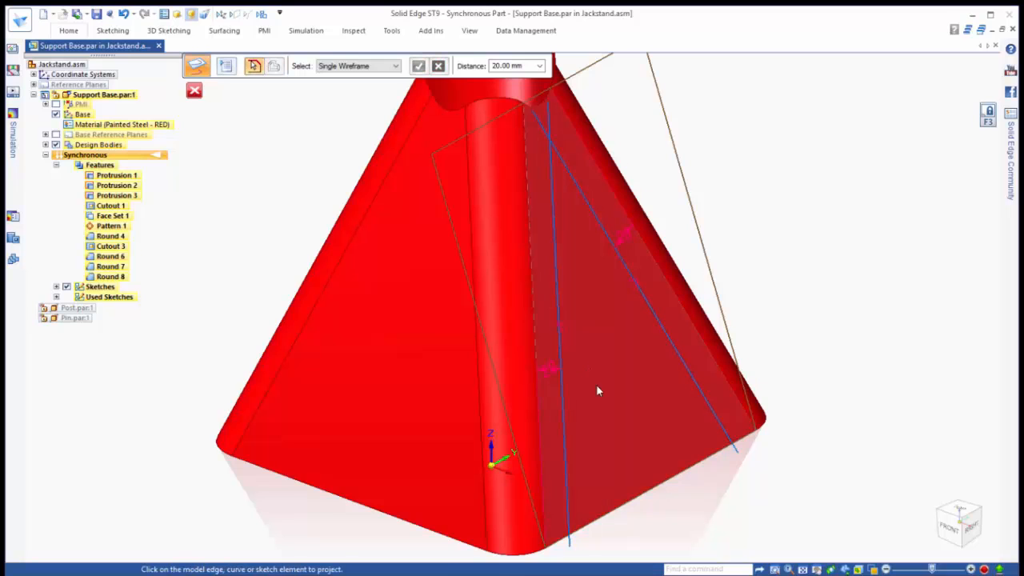
left_click(631, 494)
left_click(613, 484)
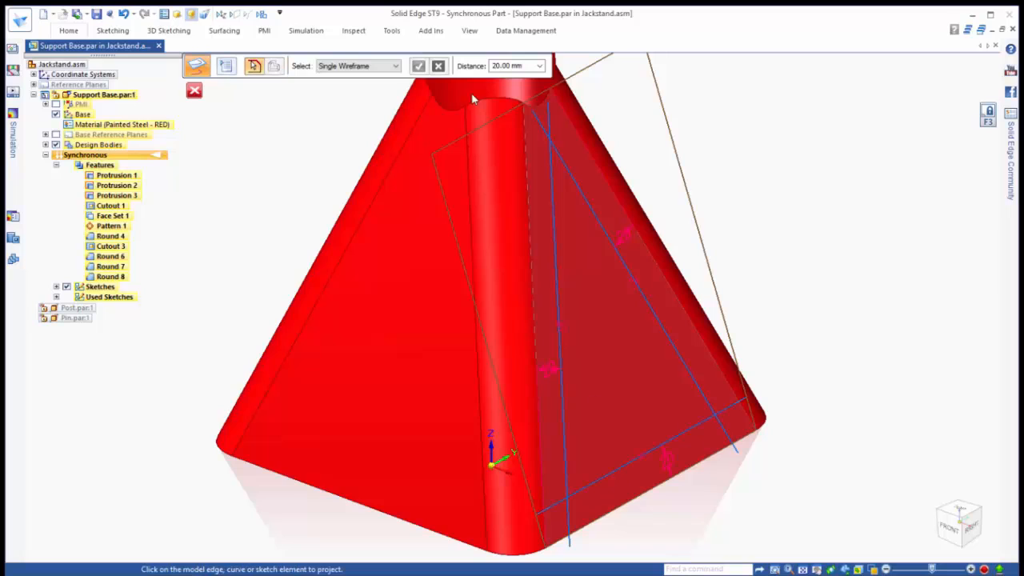
- Project the same face's bottom edge again with a 40 mm upward offset and finish the projection
left_click(518, 86)
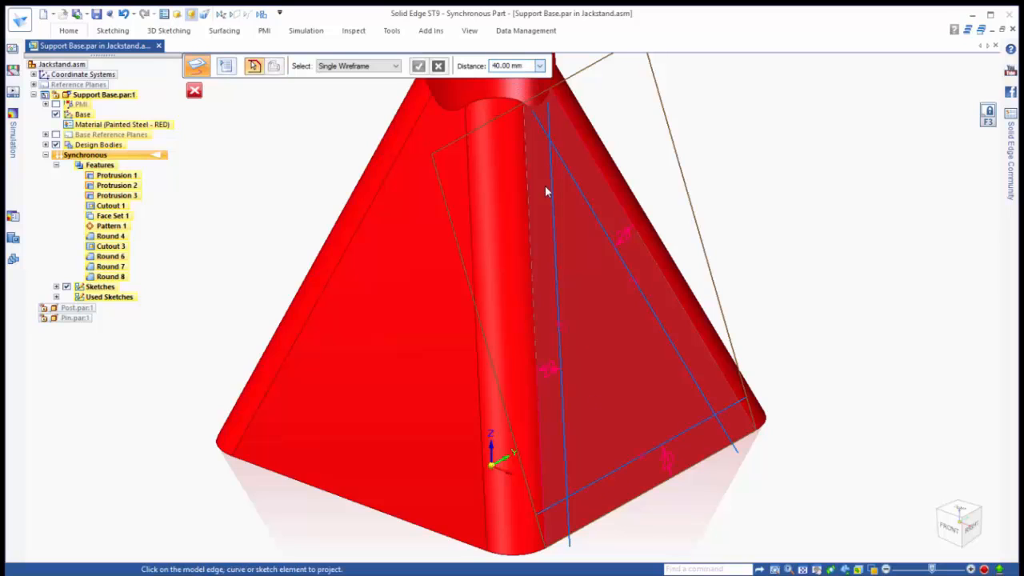
left_click(644, 478)
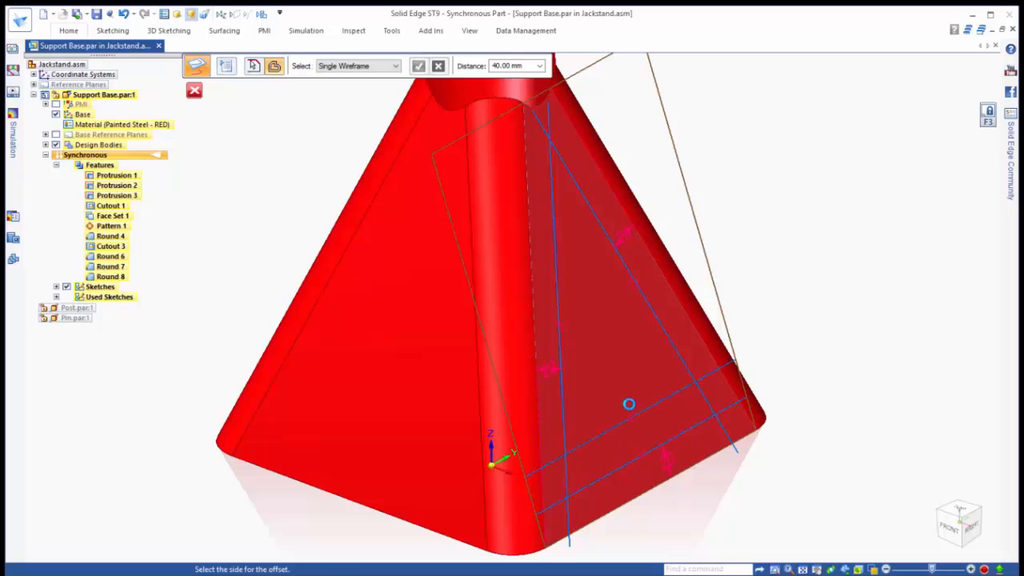
left_click(629, 404)
key("Escape")
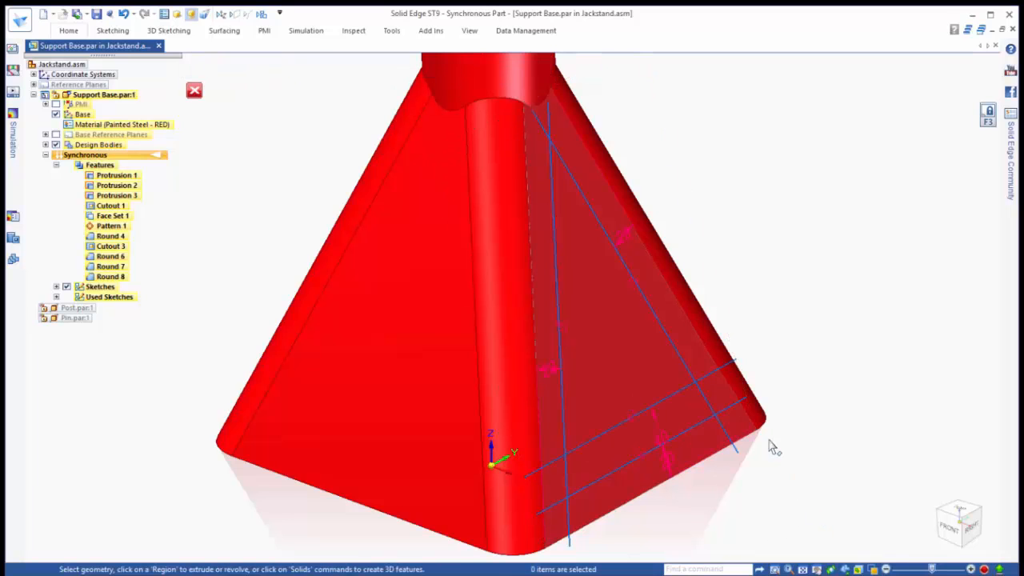
- Cut the upper triangular region and the lower strip through the pyramid's wall, and hide the sketches and PMI dimensions
left_click(643, 374)
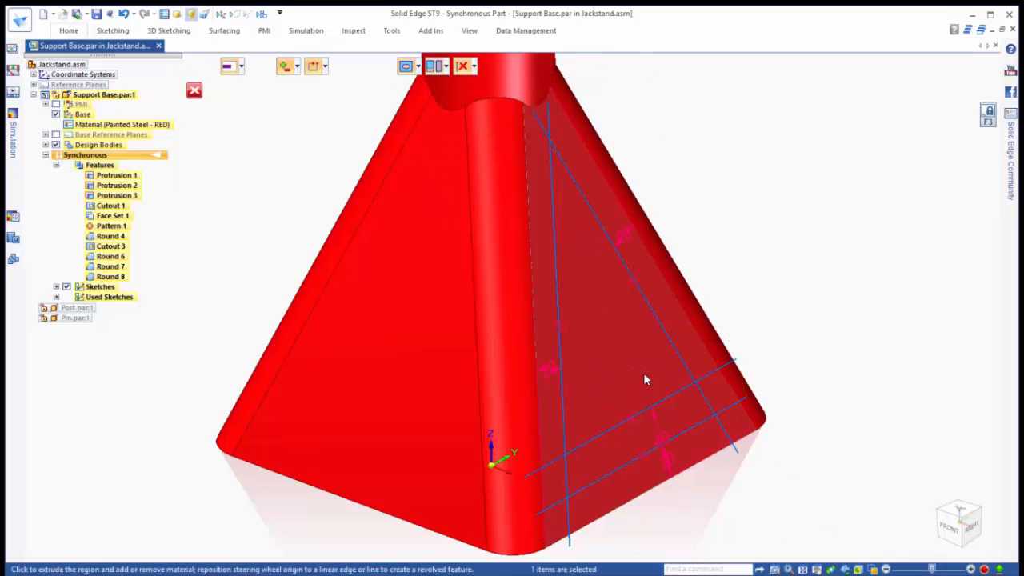
left_click(632, 496, "ctrl")
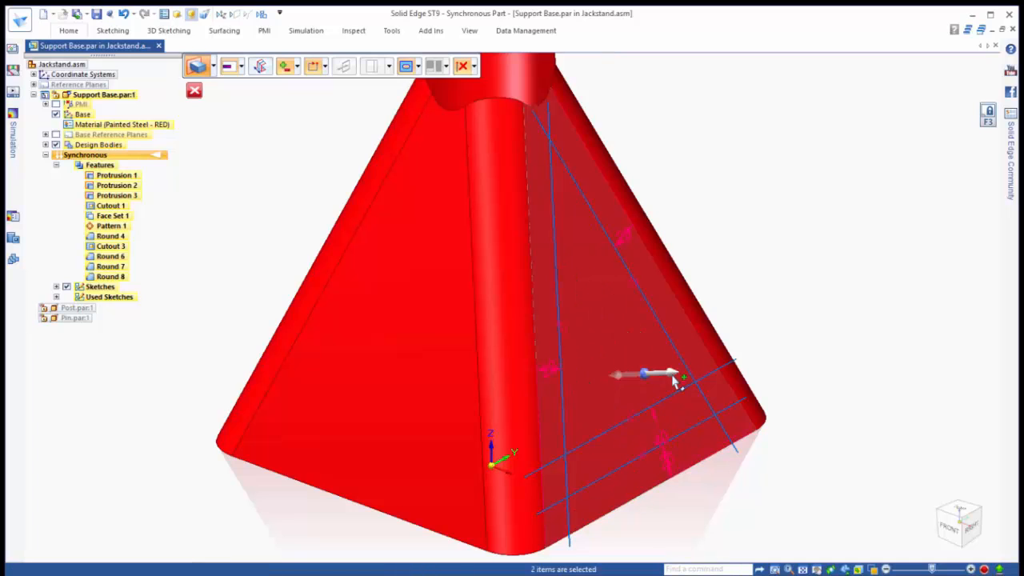
left_click(672, 376)
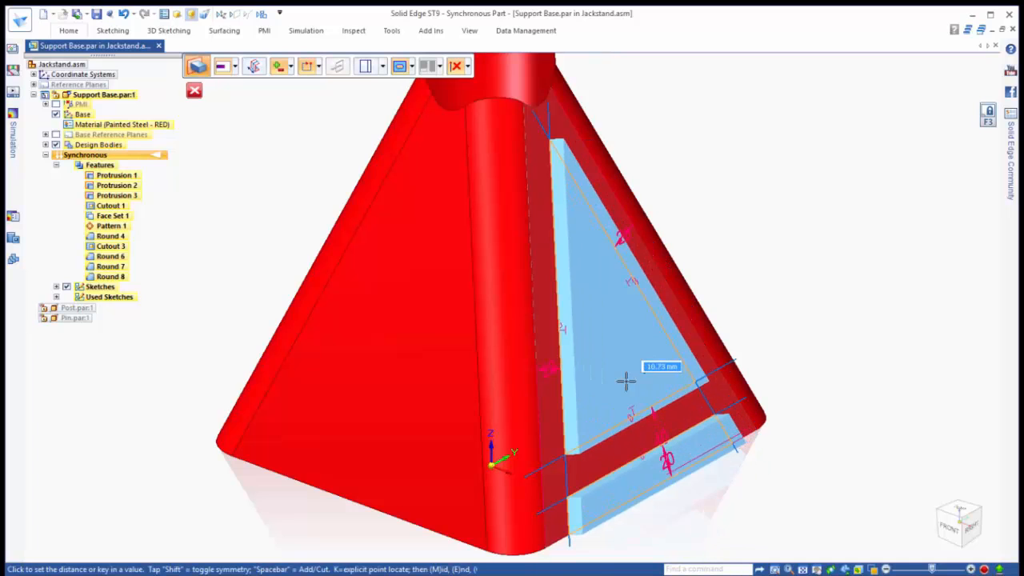
left_click(599, 384)
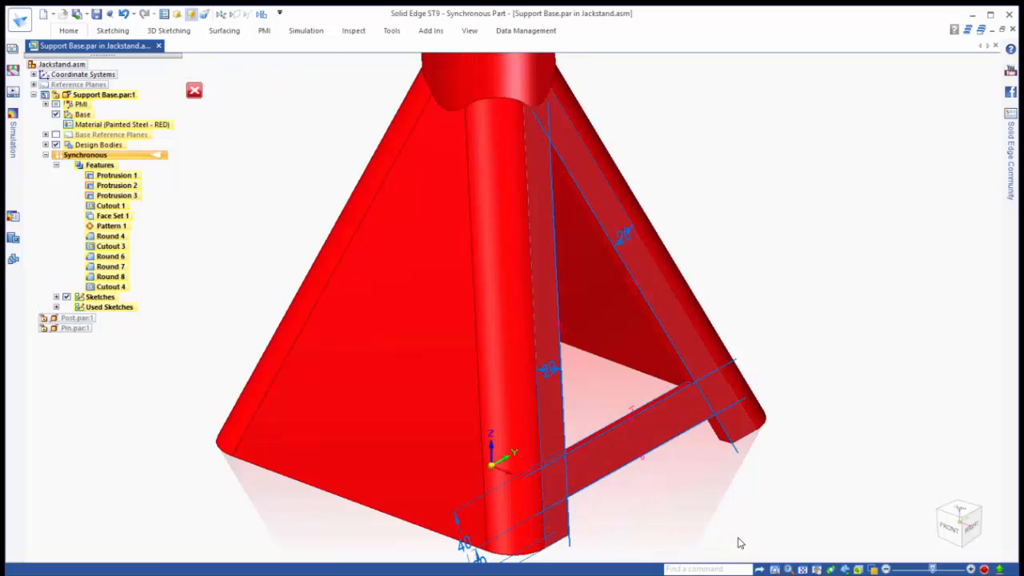
left_click(262, 14)
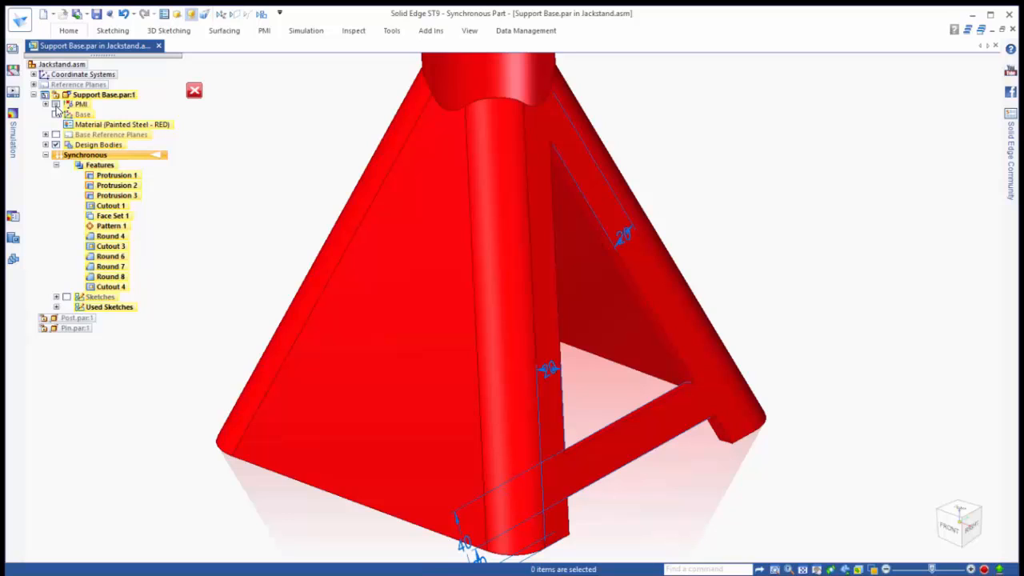
left_click(56, 115)
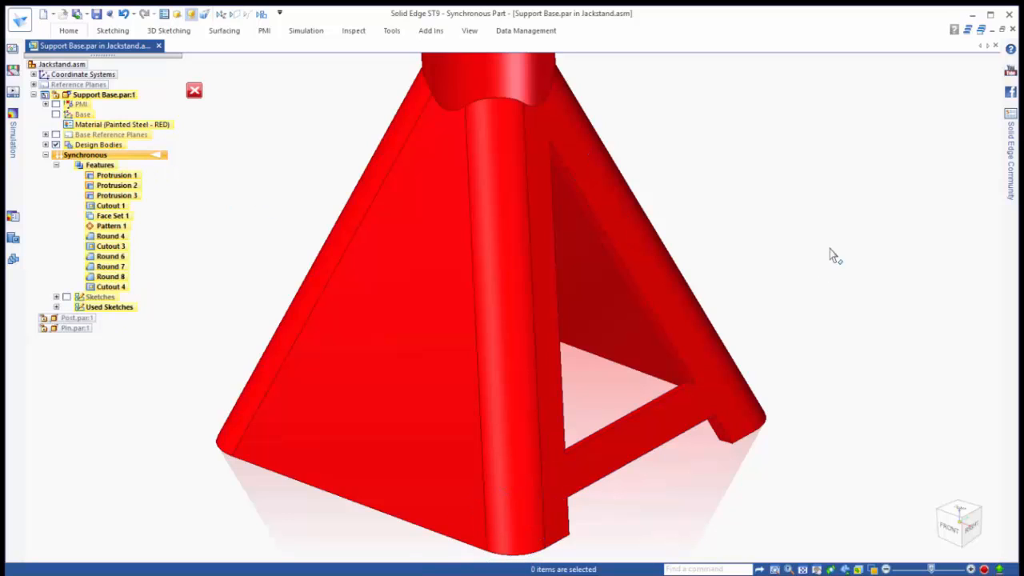
- Round the three corners of the triangular window and the two upper corners of the bottom notch with a 15 mm radius
right_click(782, 247)
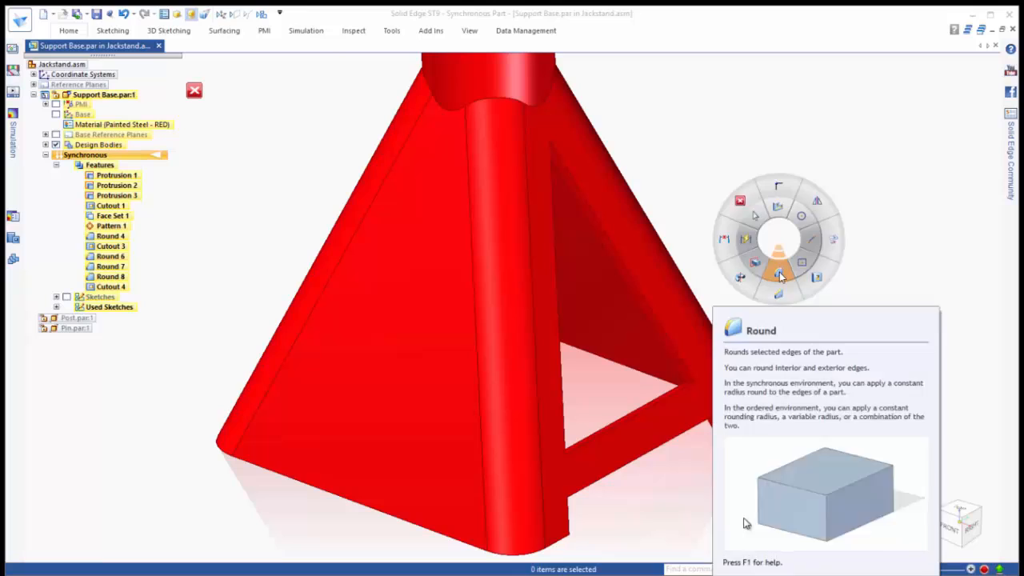
left_click(781, 271)
left_click(544, 141)
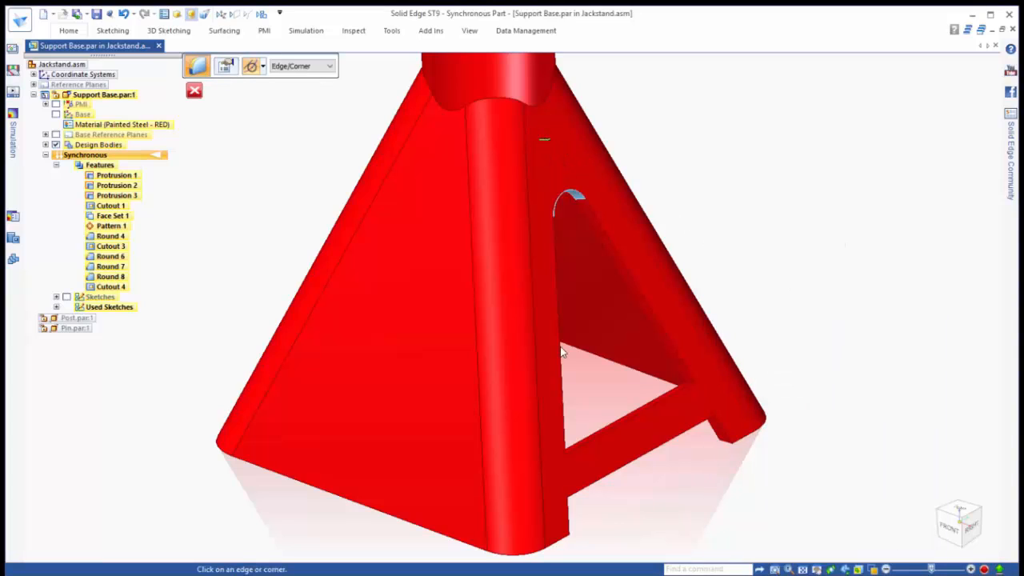
left_click(561, 452)
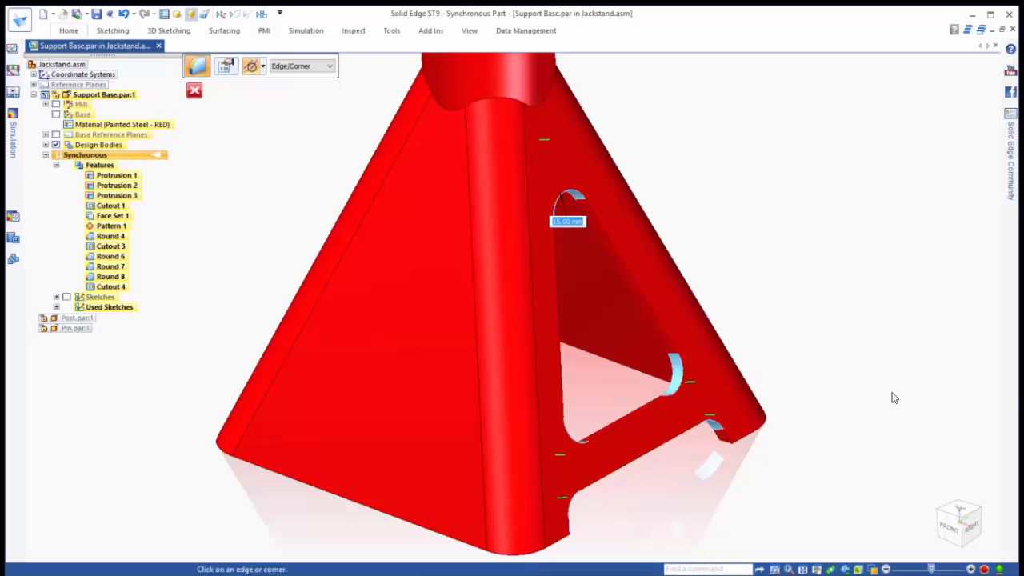
right_click(868, 308)
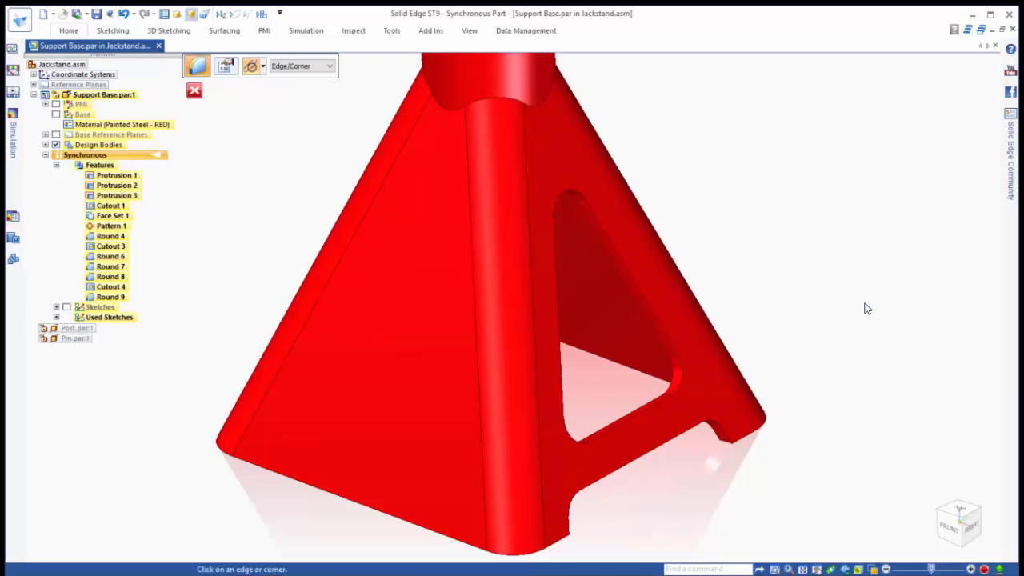
scroll(841, 307, "down", 2)
scroll(832, 309, "down", 2)
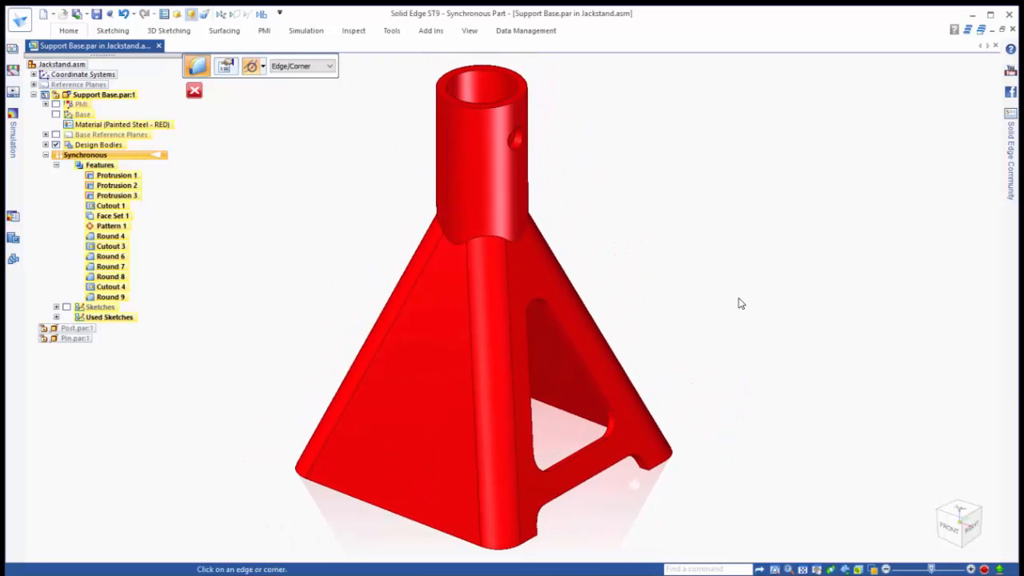
key("Escape")
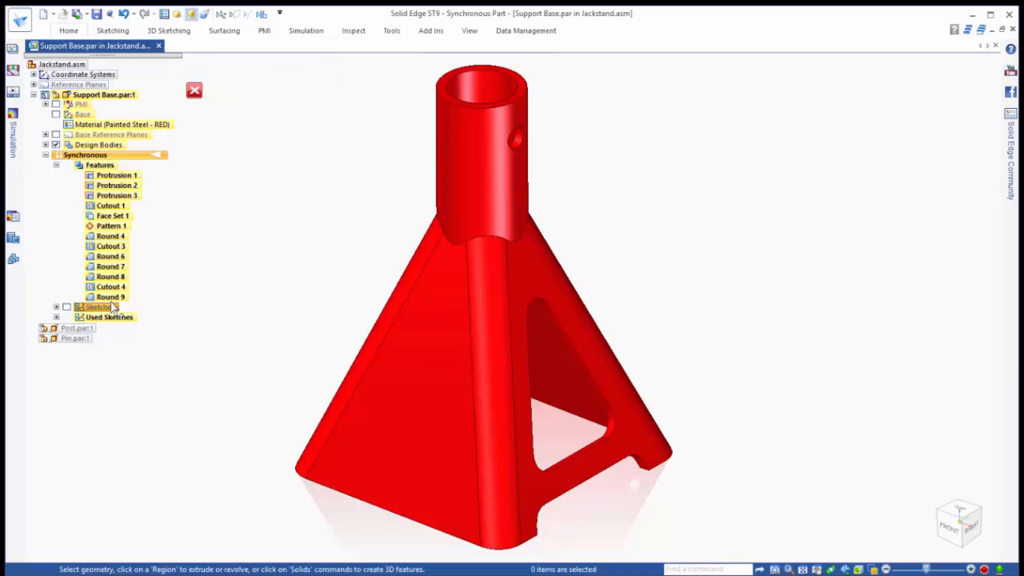
- Circular-pattern the window and notch cutout together with its rounds around the collar's axis, with 4 occurrences
left_click(111, 297)
left_click(110, 287, "ctrl")
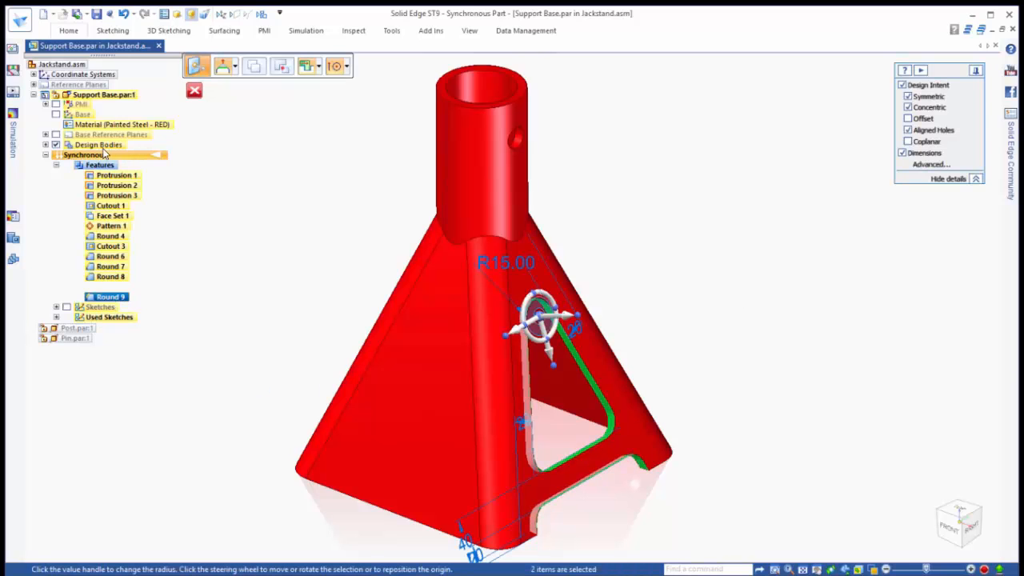
left_click(68, 30)
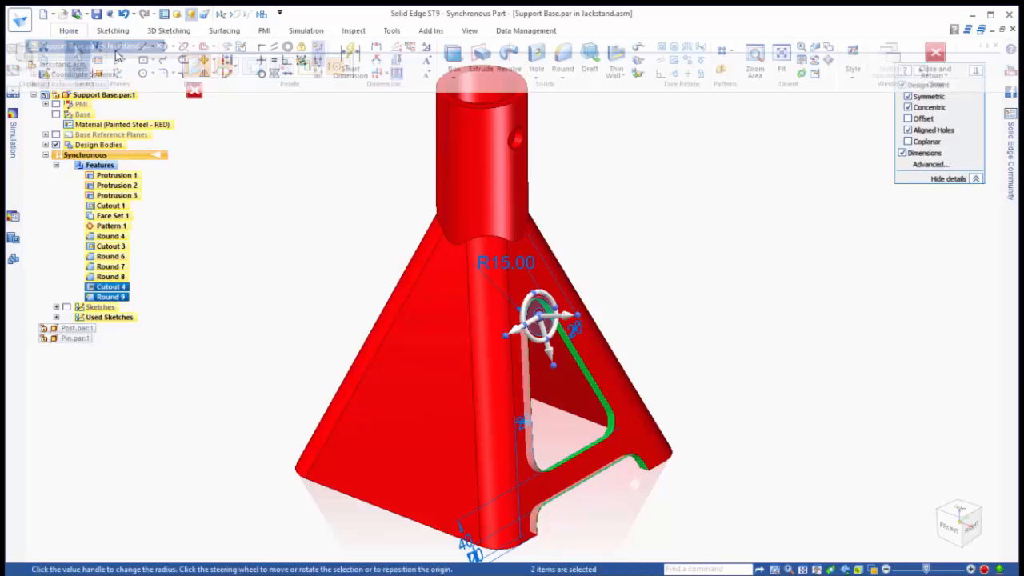
left_click(731, 52)
left_click(746, 79)
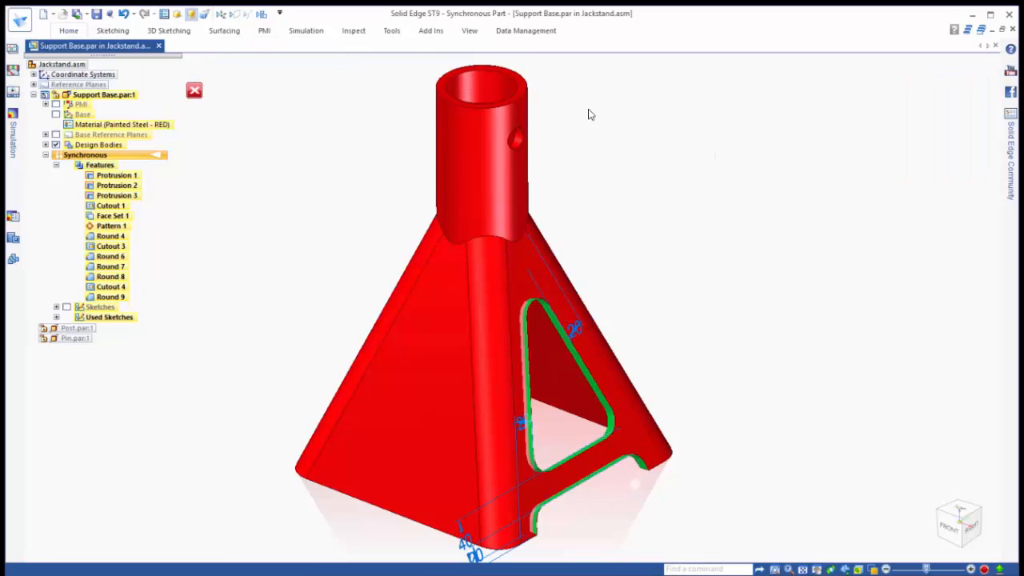
left_click(518, 100)
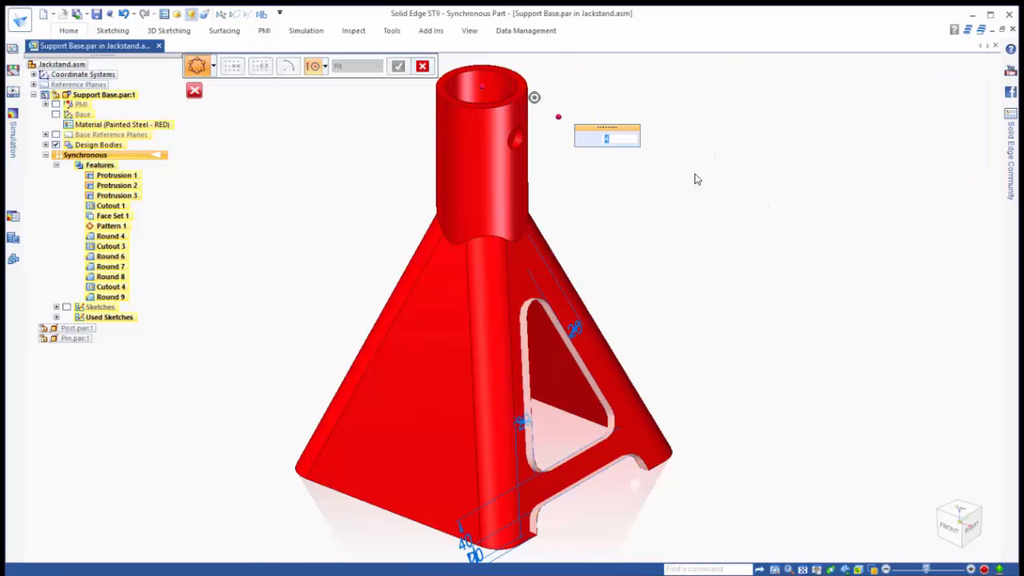
type("4")
key("Return")
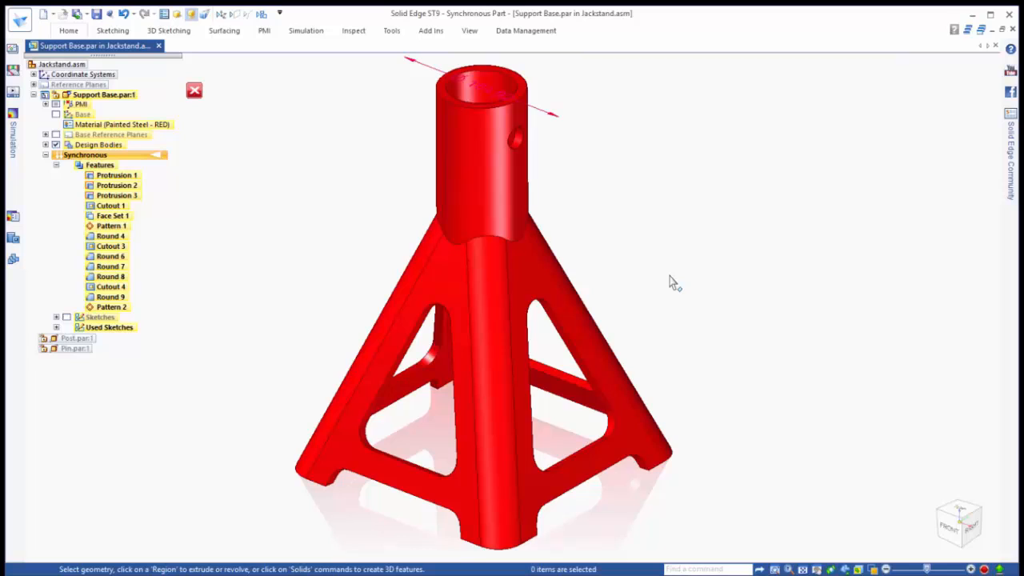
- Return to the jackstand assembly and set the radius of the post's four vertical corner rounds to 58/2 mm
left_click(193, 92)
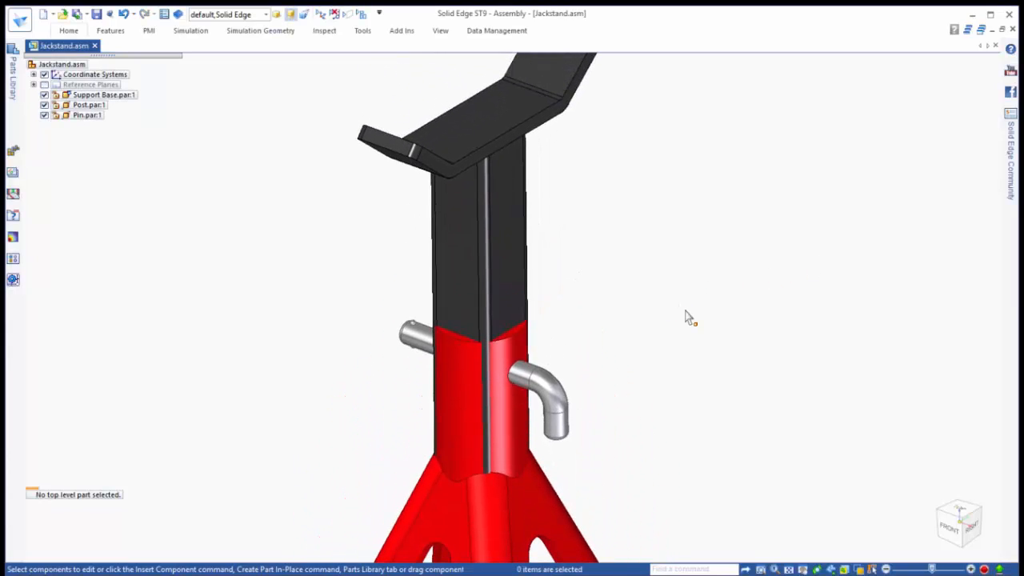
left_click(488, 311)
left_click(454, 212)
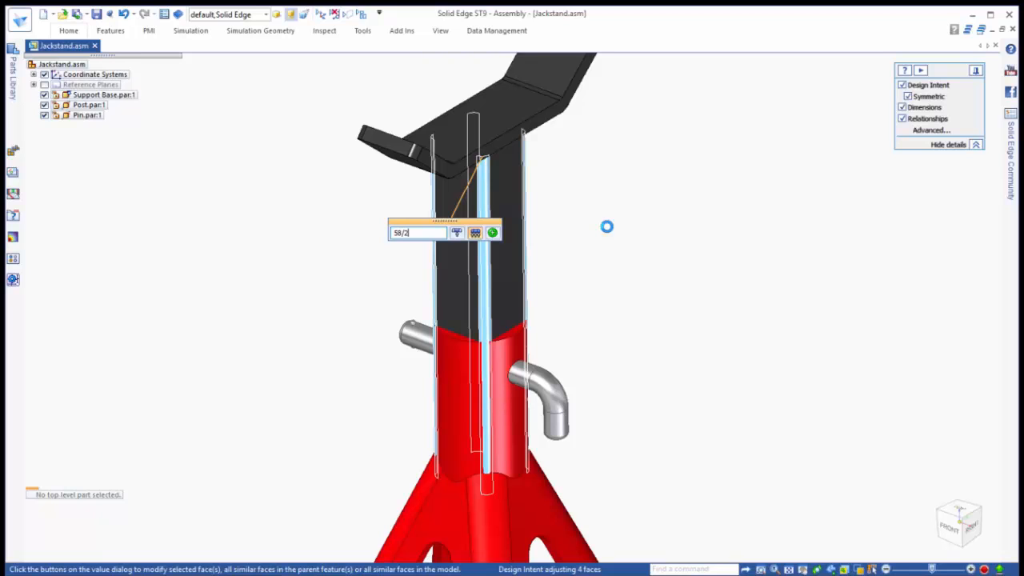
left_click(658, 317)
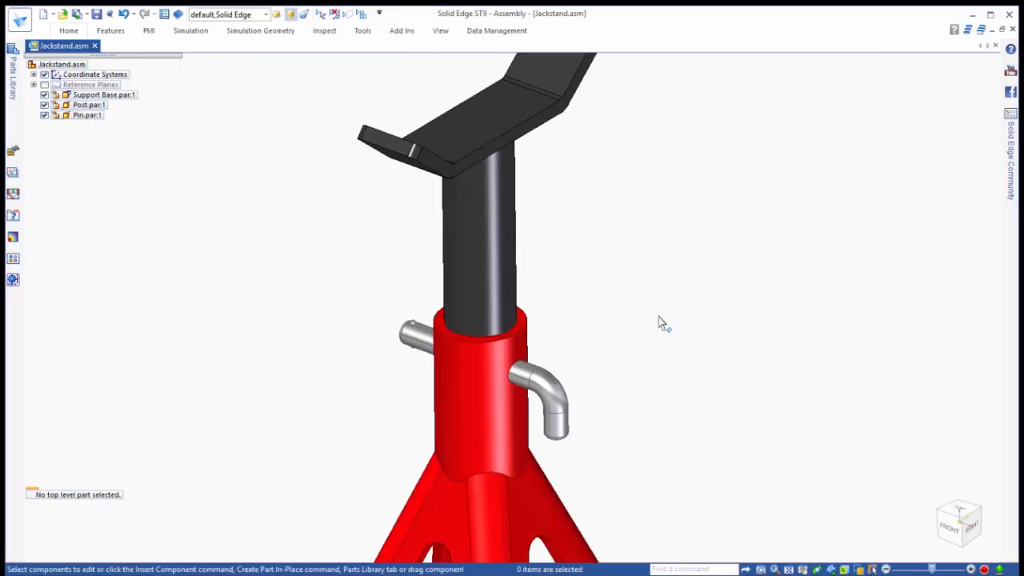
- Move the collar's top face, its pin holes and the post's saddle faces upward together by 50 mm
mouse_move(659, 323)
middle_mouse_down()
mouse_move(437, 304)
mouse_move(441, 290)
middle_mouse_up()
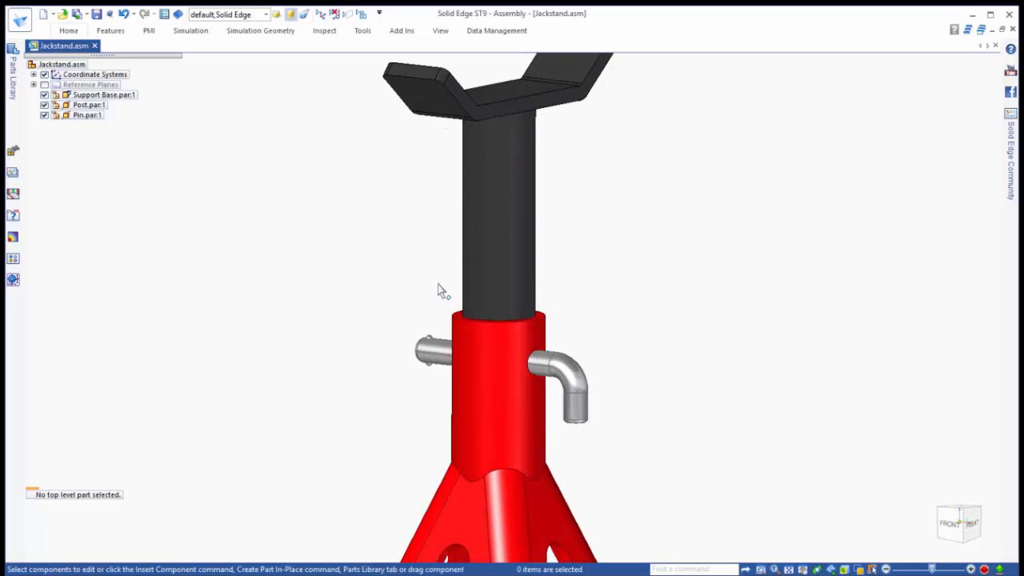
left_click(476, 346)
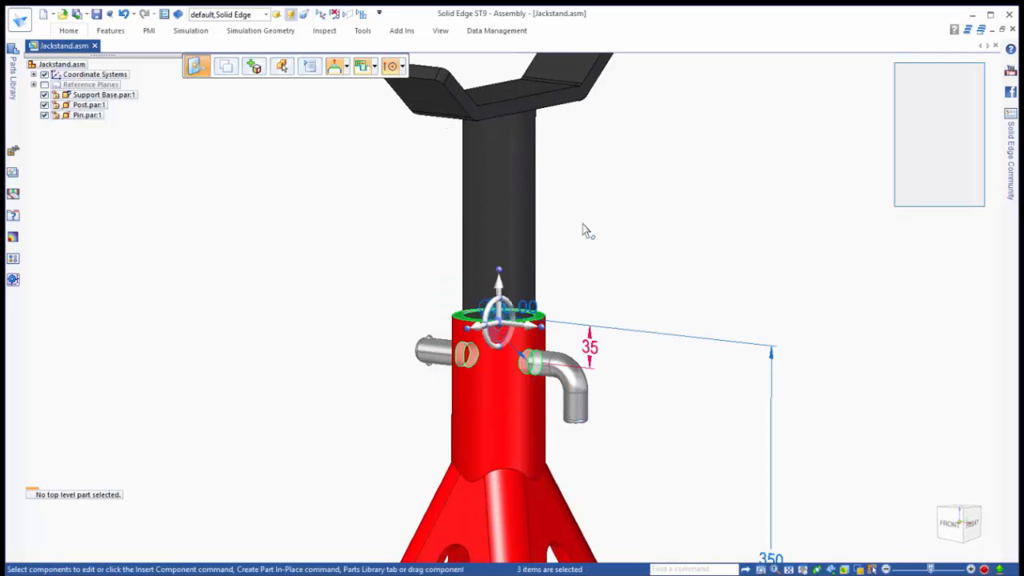
scroll(551, 216, "down", 2)
left_click_drag(394, 141, 643, 309)
scroll(702, 345, "down", 4)
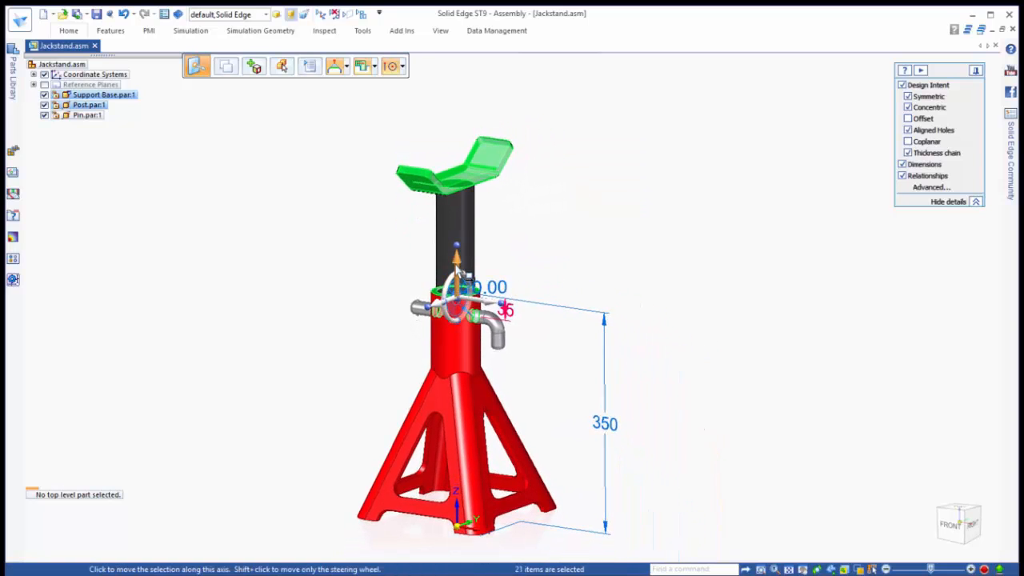
left_click(458, 268)
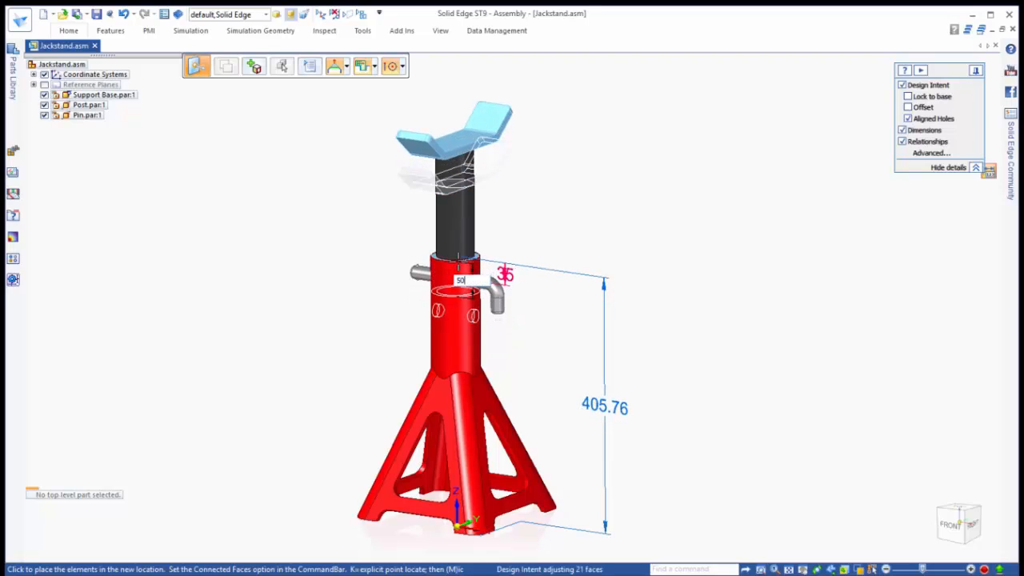
key("Return")
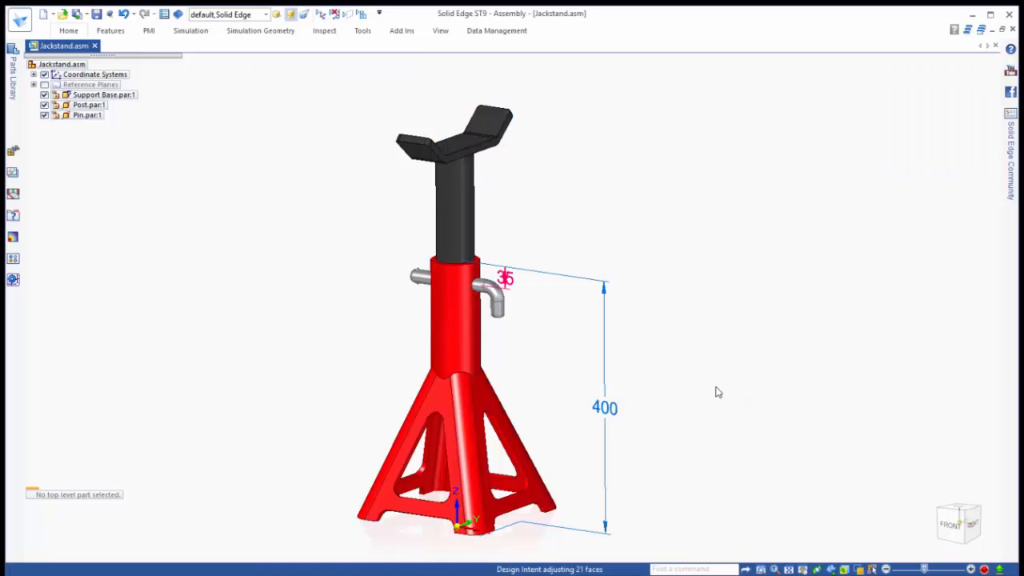
key("Escape")
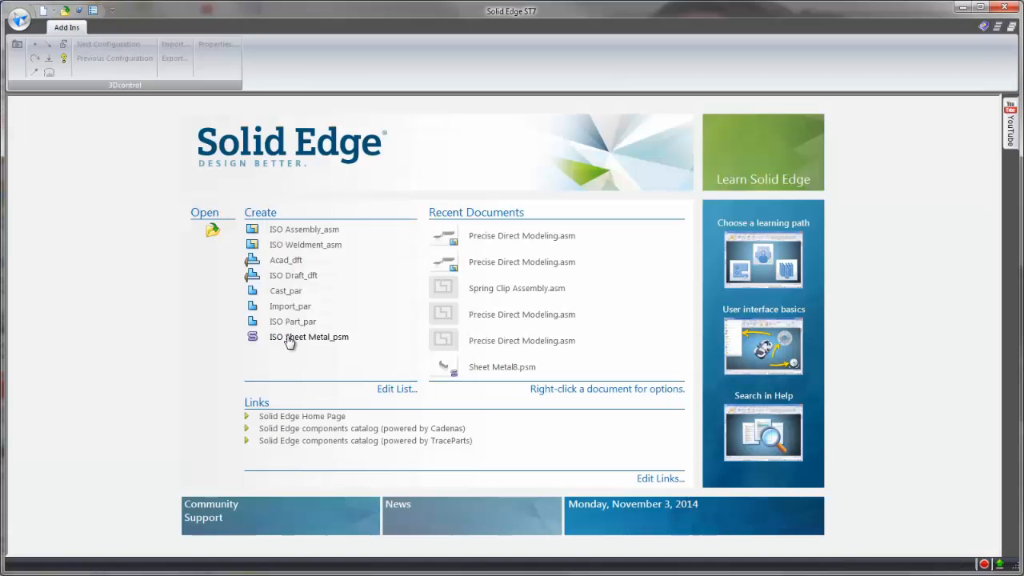
- Create an ISO sheet metal part and sketch a rectangle about 150 by 65 mm centred on the origin in the XY plane
left_click(290, 339)
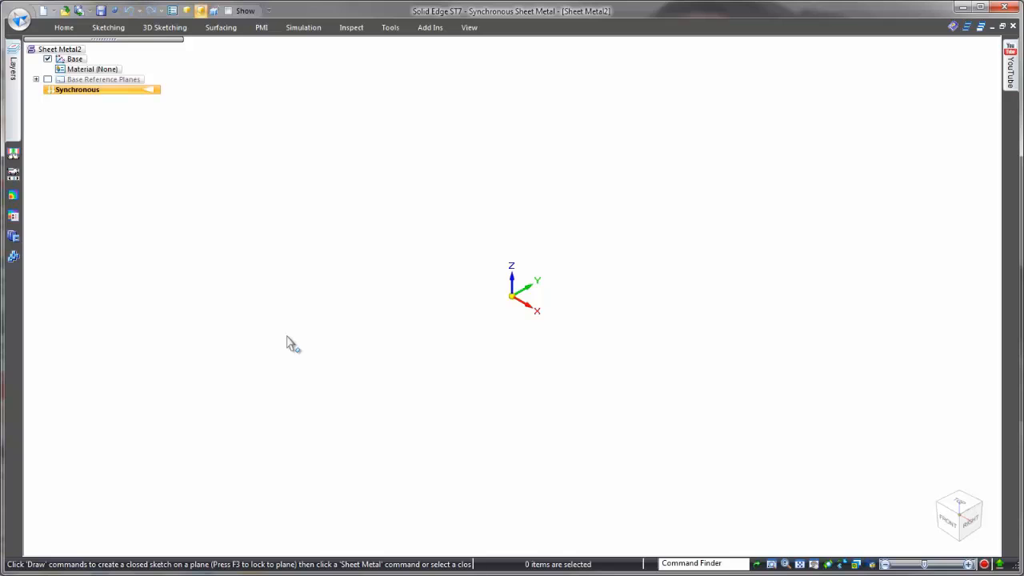
left_click(64, 29)
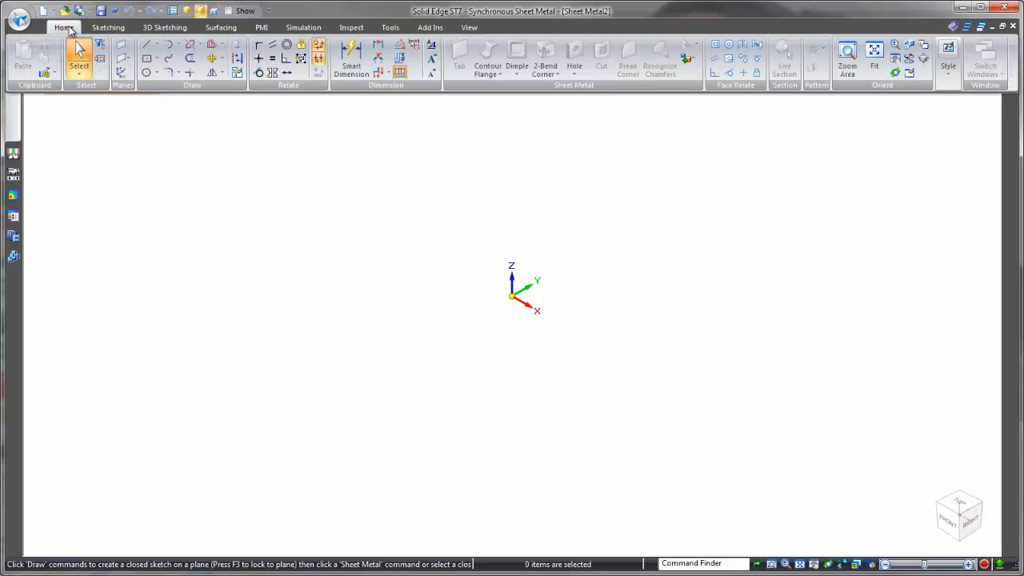
left_click(147, 63)
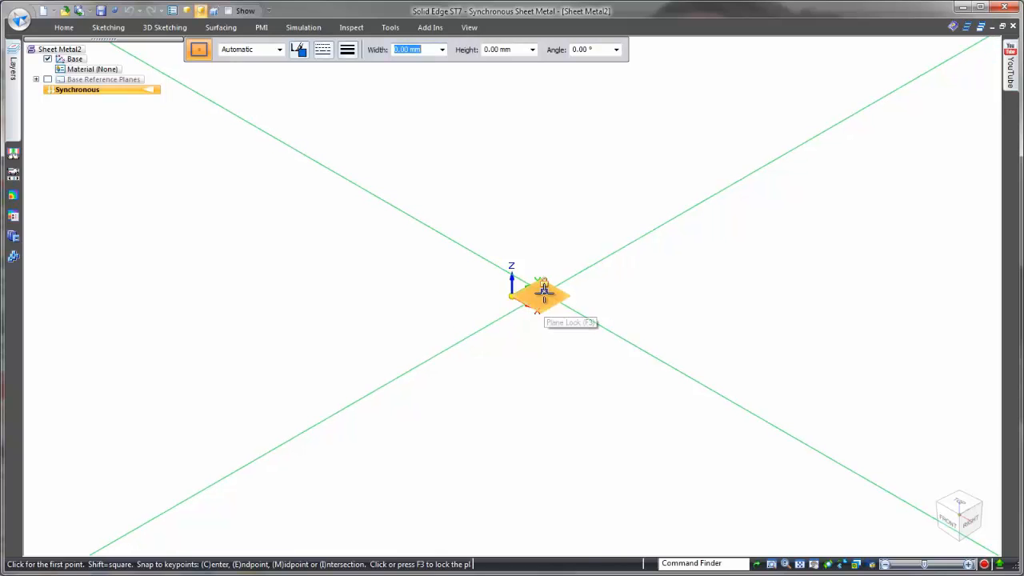
key("F3")
left_click(515, 298)
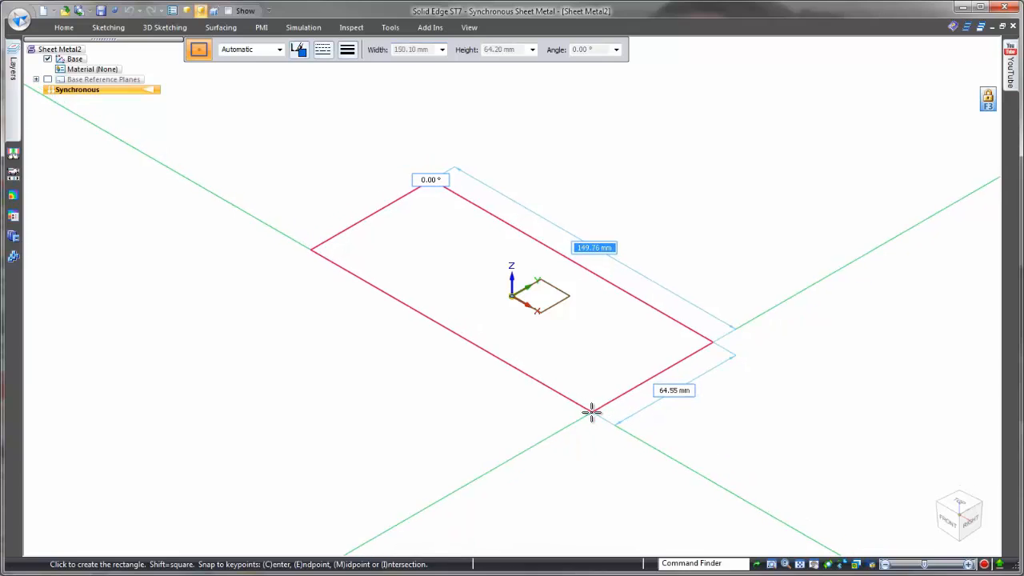
left_click(590, 411)
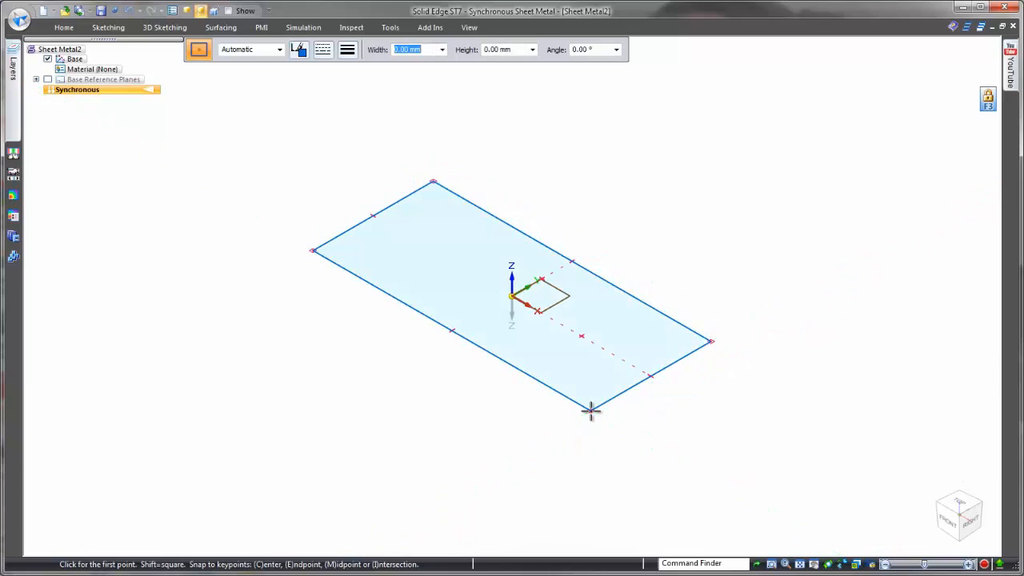
- Turn the rectangular region into a tab with a thickness of 0.7 mm upward
left_click(592, 396)
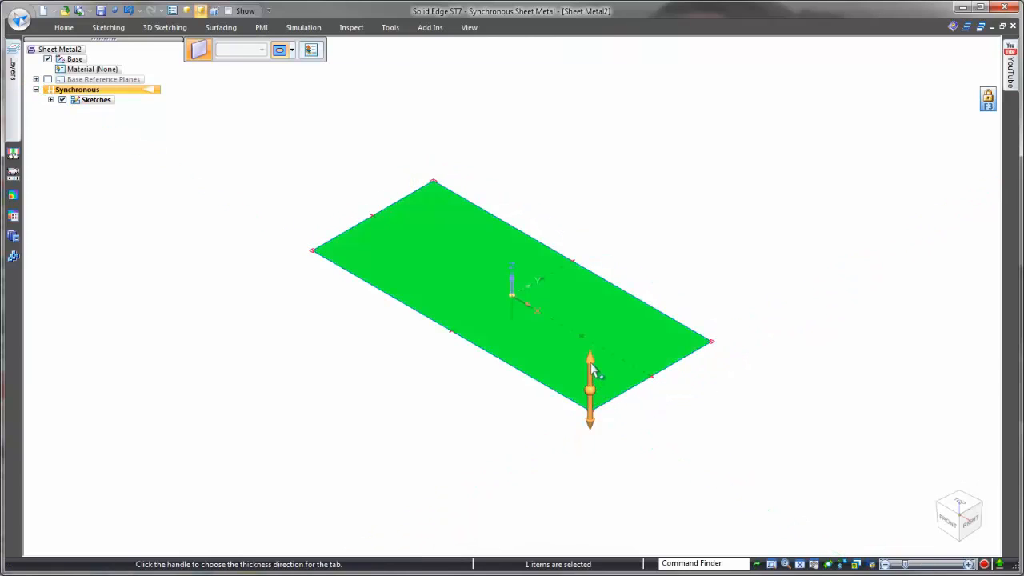
left_click(591, 366)
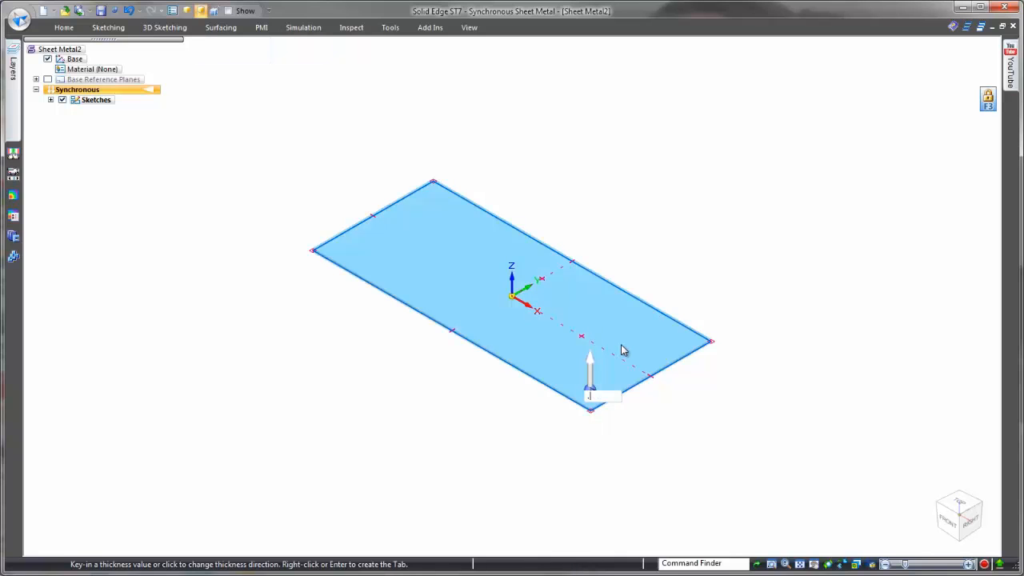
type(".7")
key("Return")
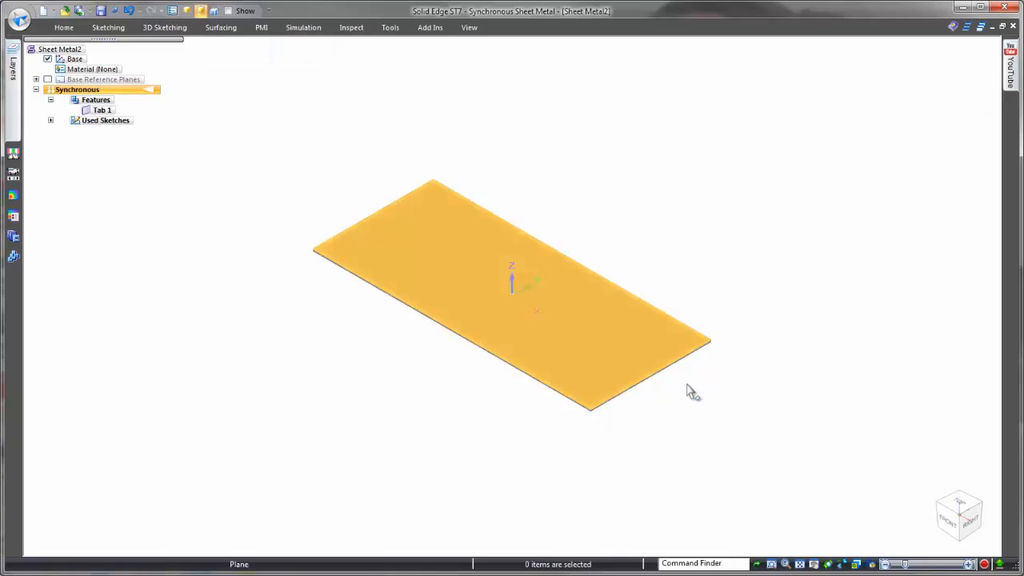
- Add downward 90° flanges about 87 mm long along both short edges of the tab
left_click(652, 389)
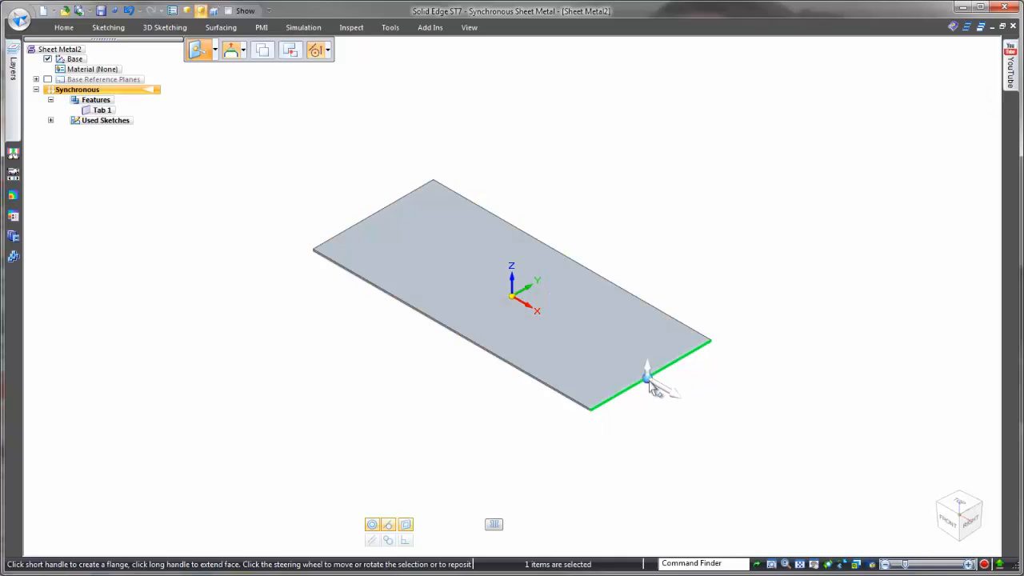
left_click(384, 216, "ctrl")
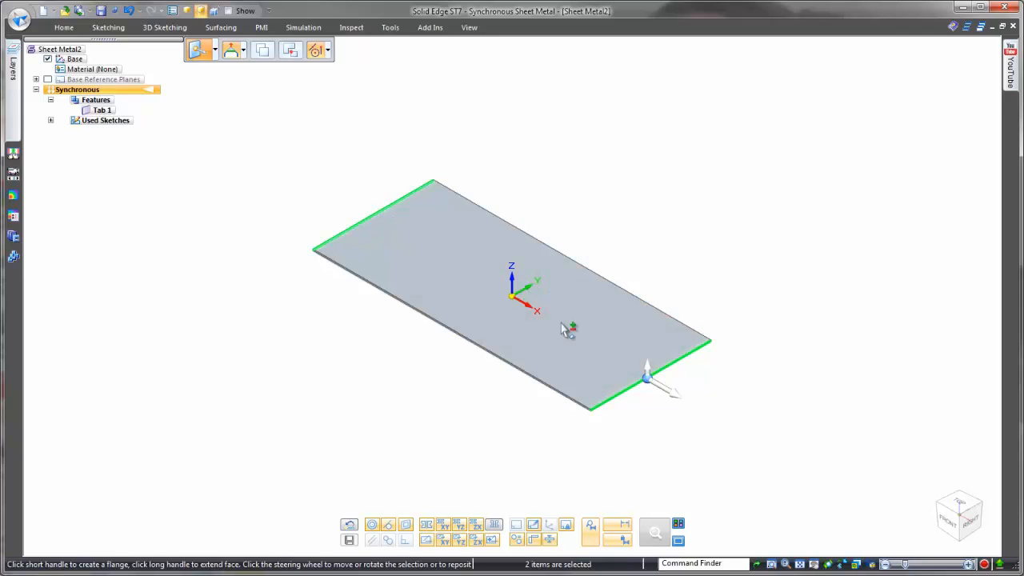
left_click(649, 374)
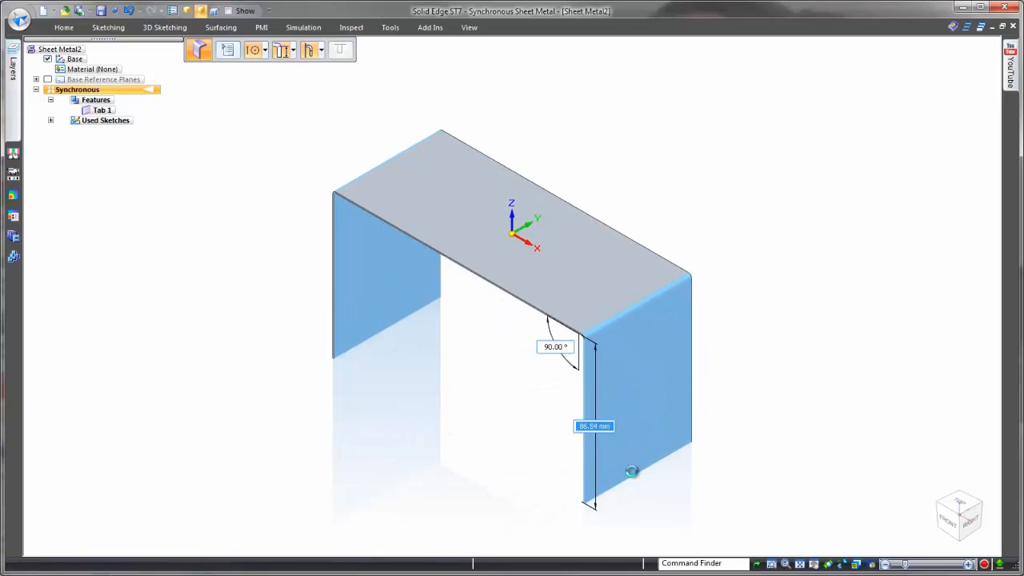
left_click(632, 471)
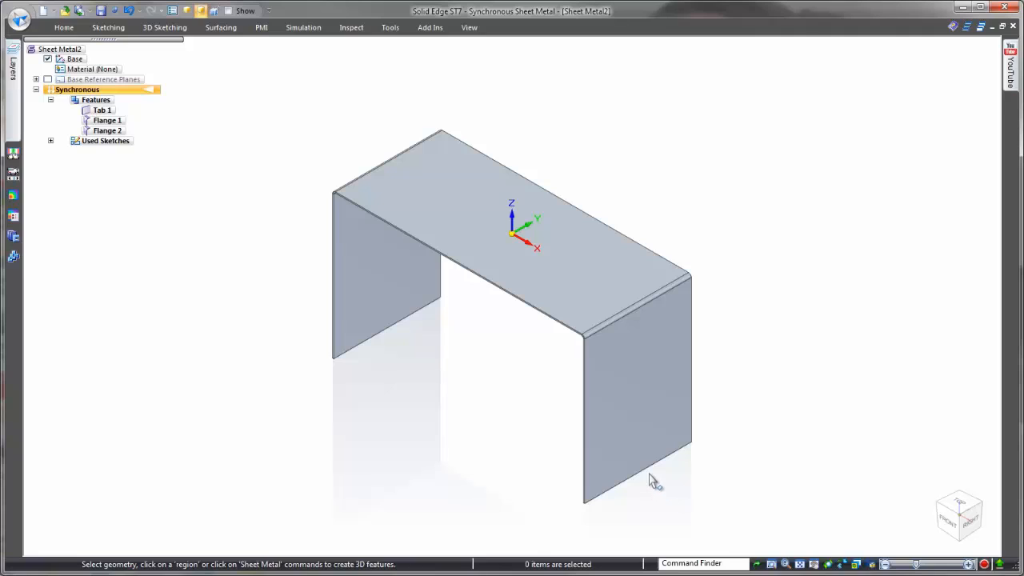
- Add outward horizontal flanges along the lower edges of both vertical walls as feet
left_click(650, 472)
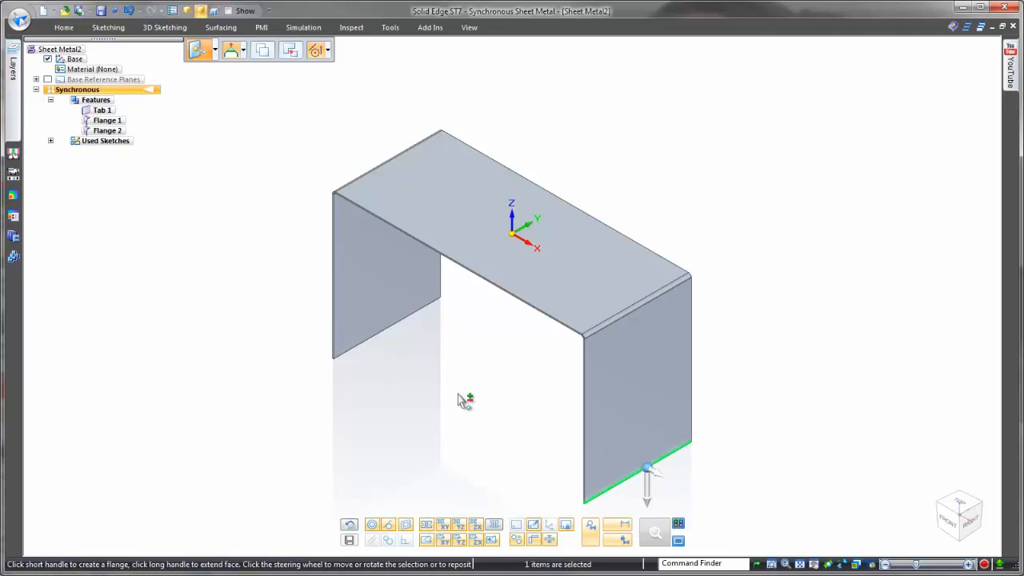
left_click(397, 328, "ctrl")
left_click(658, 475)
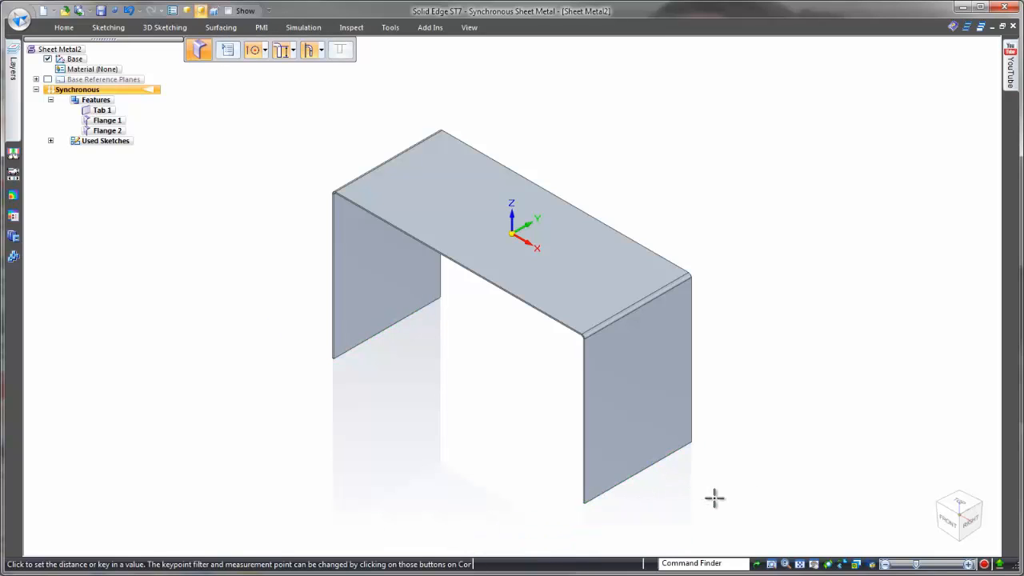
left_click(723, 506)
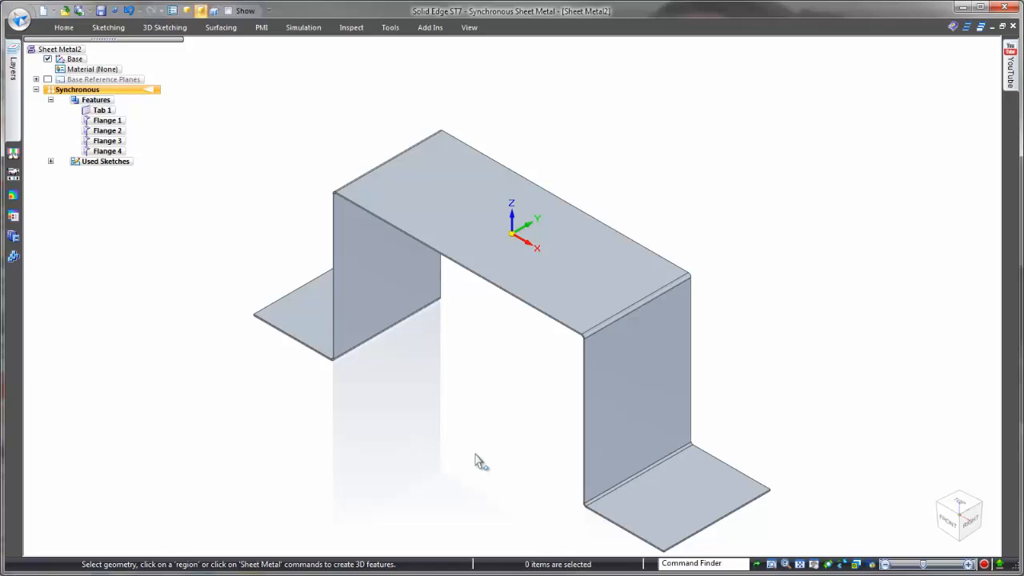
- Rotate one vertical wall and its foot flange outward by more than 29° about the upper bend edge, with symmetry active
key("ctrl+f")
middle_click_drag(474, 456, 576, 482)
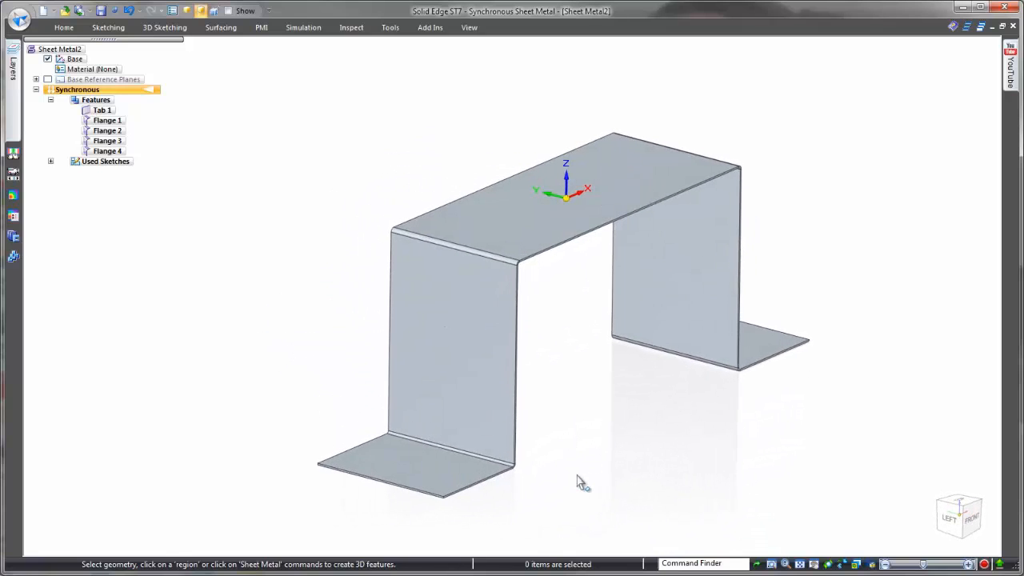
left_click(446, 471)
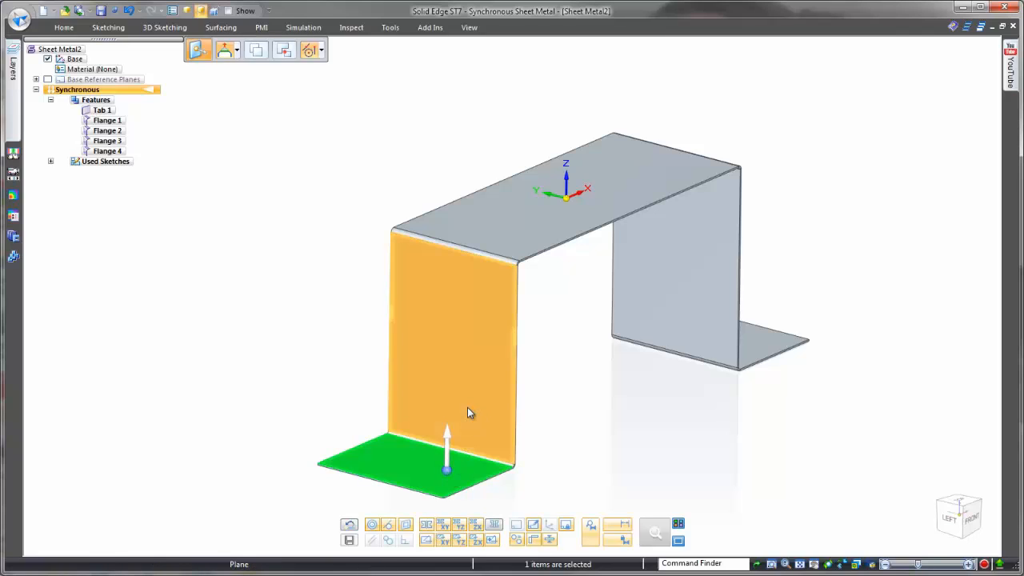
left_click(468, 414, "ctrl")
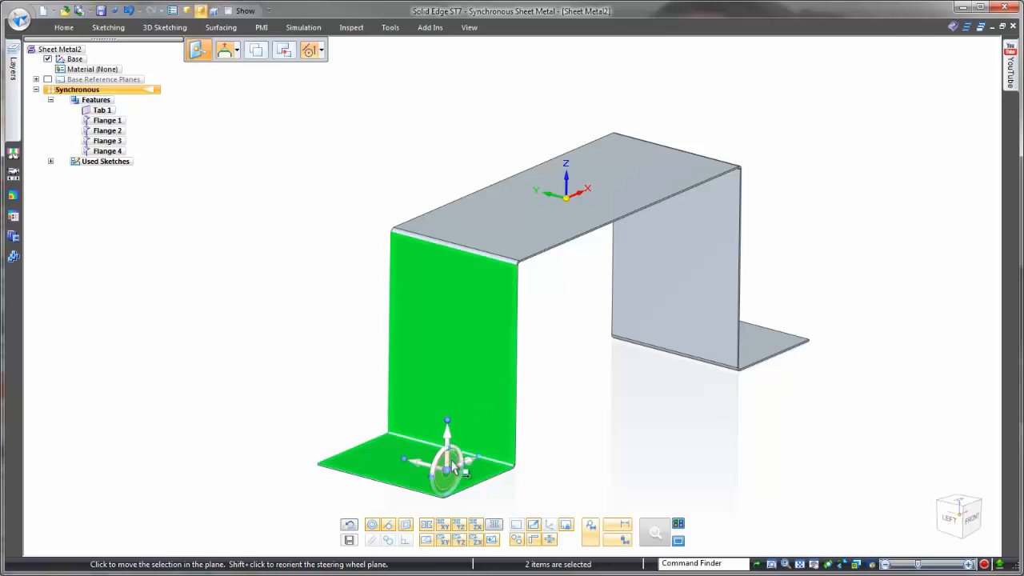
left_click_drag(448, 473, 485, 258)
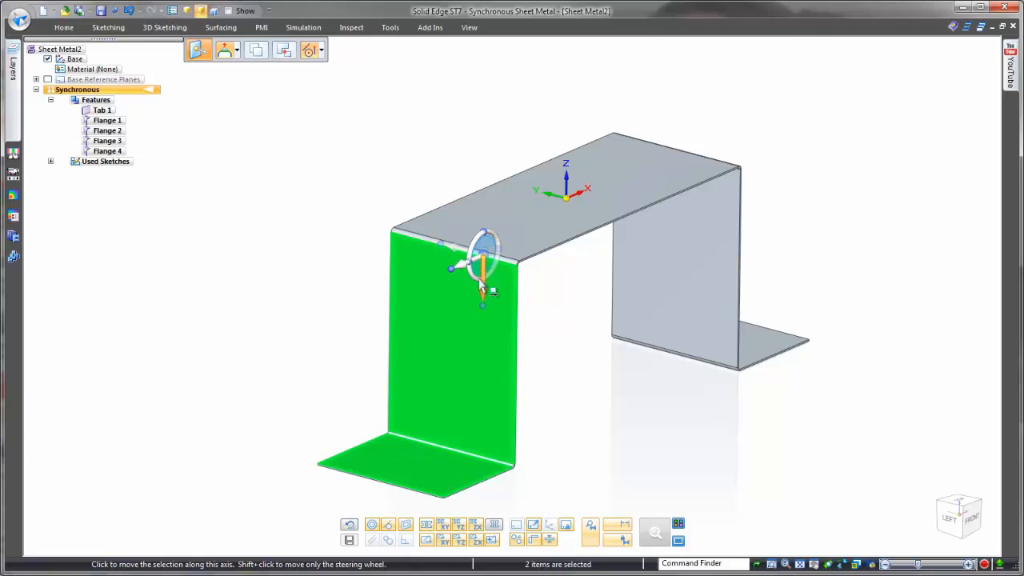
left_click(486, 267)
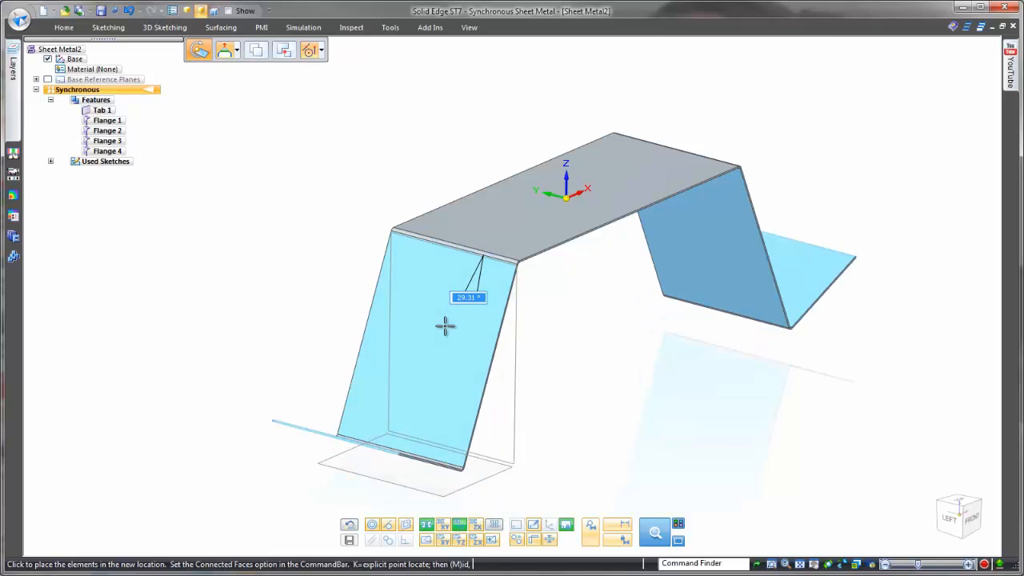
left_click(434, 333)
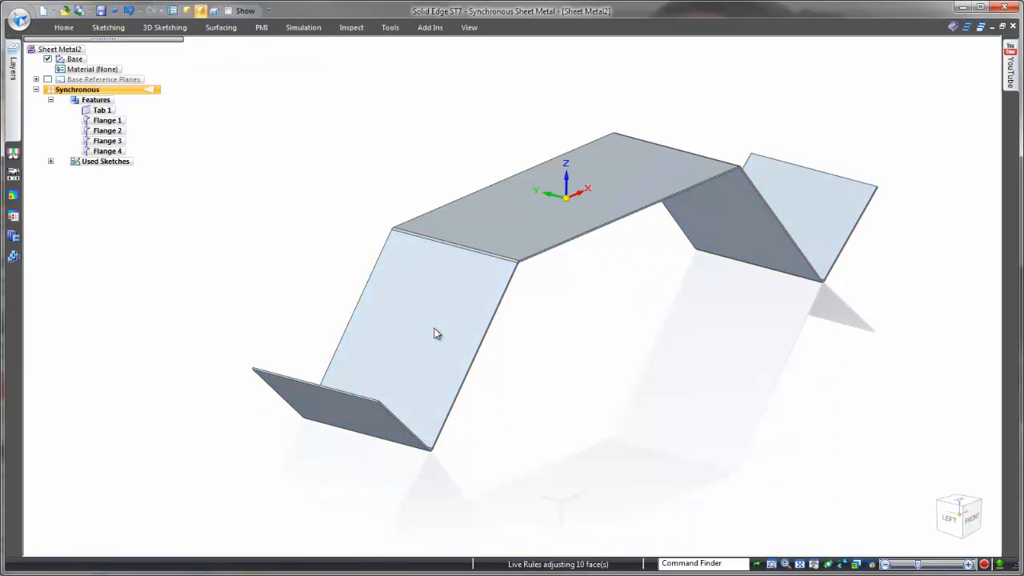
left_click(608, 415)
- Apply a horizontal/vertical relationship to the wall and foot flange at the negative X end to bring them square to the base axes
middle_click_drag(608, 416, 408, 458)
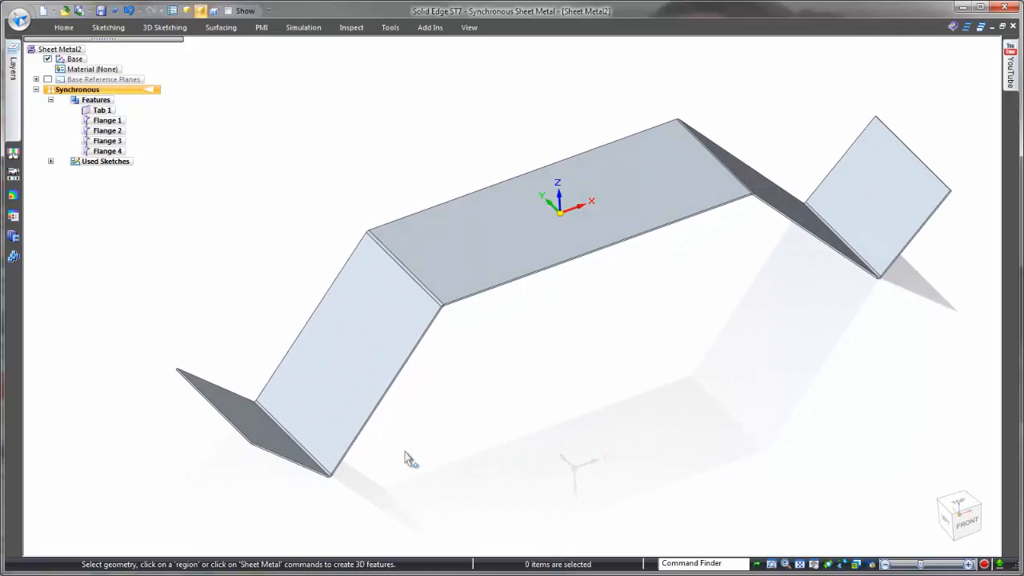
left_click(269, 442)
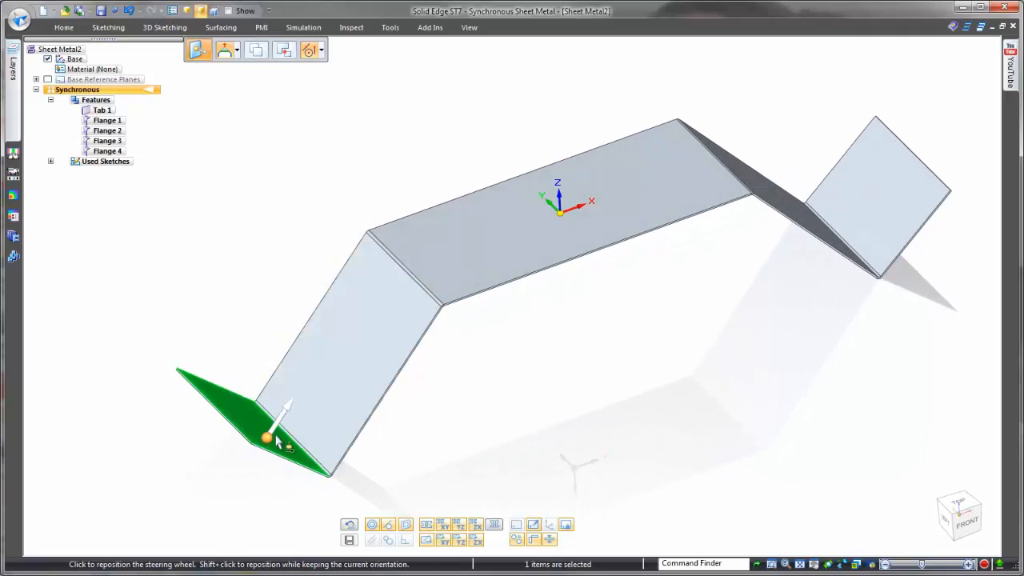
left_click(344, 400, "ctrl")
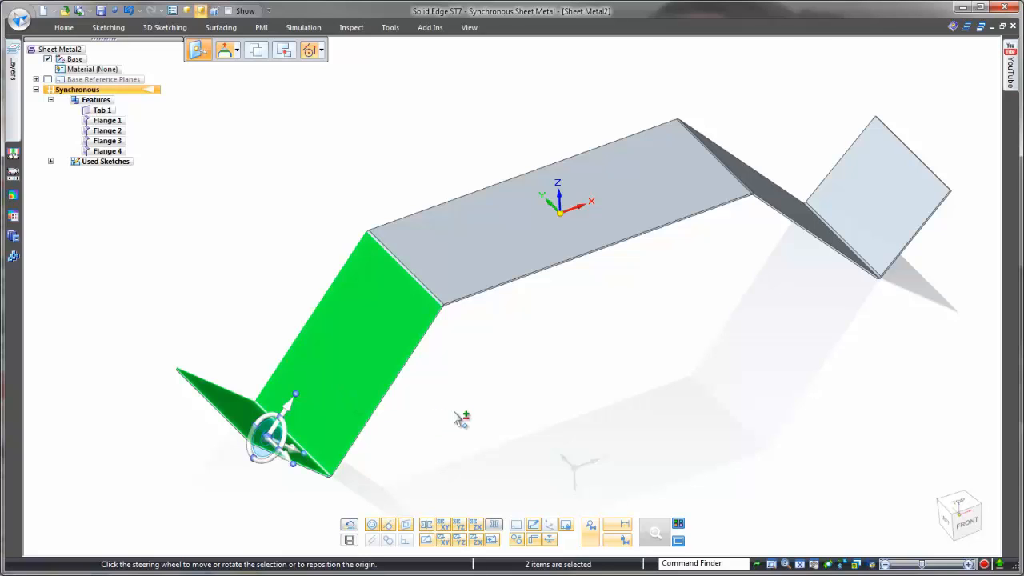
left_click(63, 29)
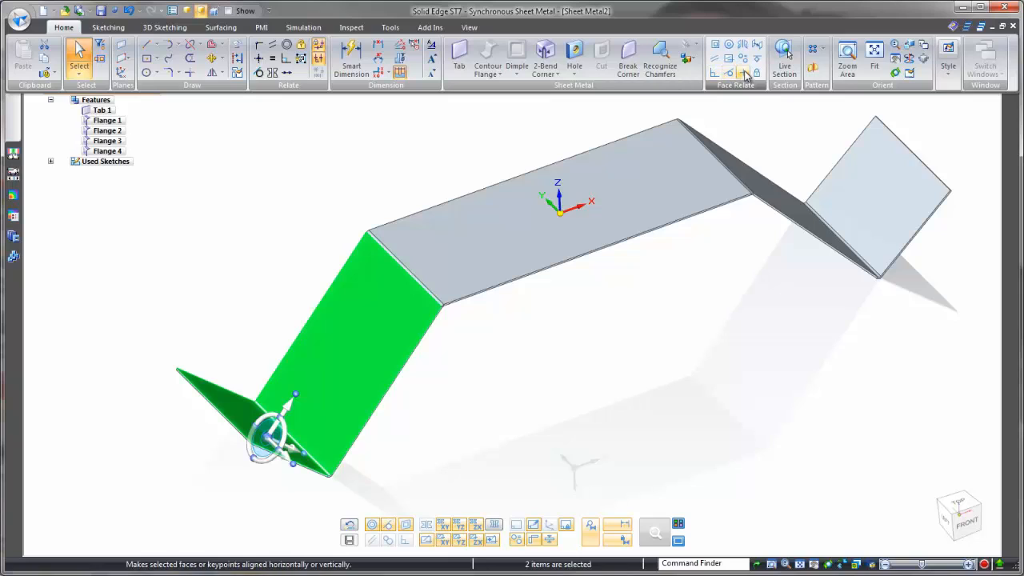
left_click(743, 75)
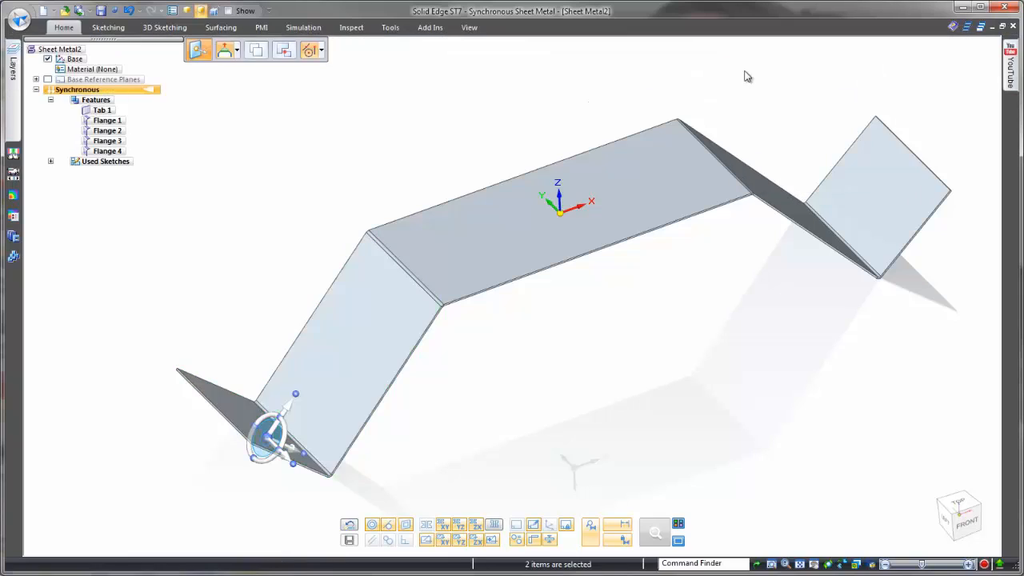
left_click(373, 317)
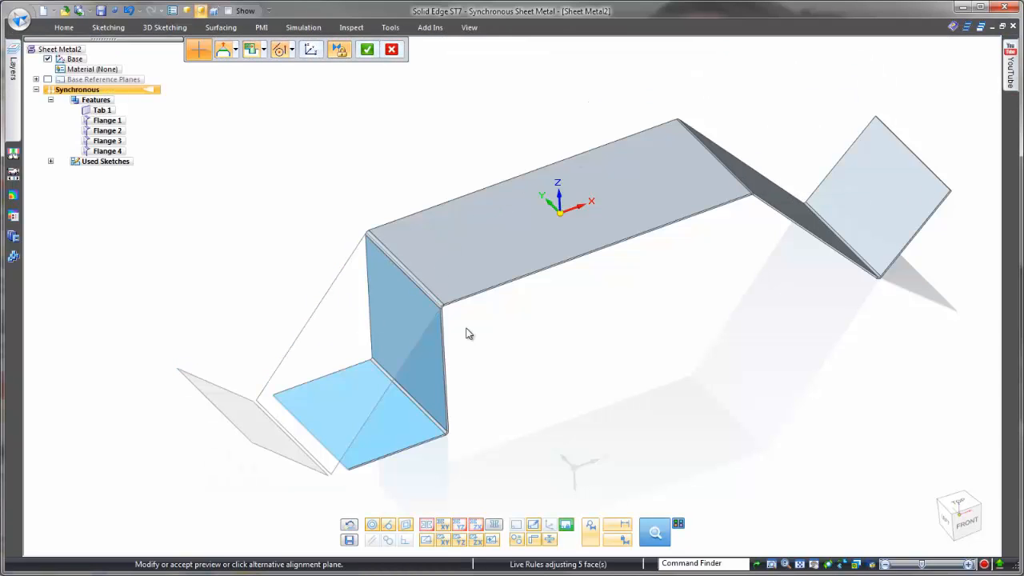
right_click(518, 318)
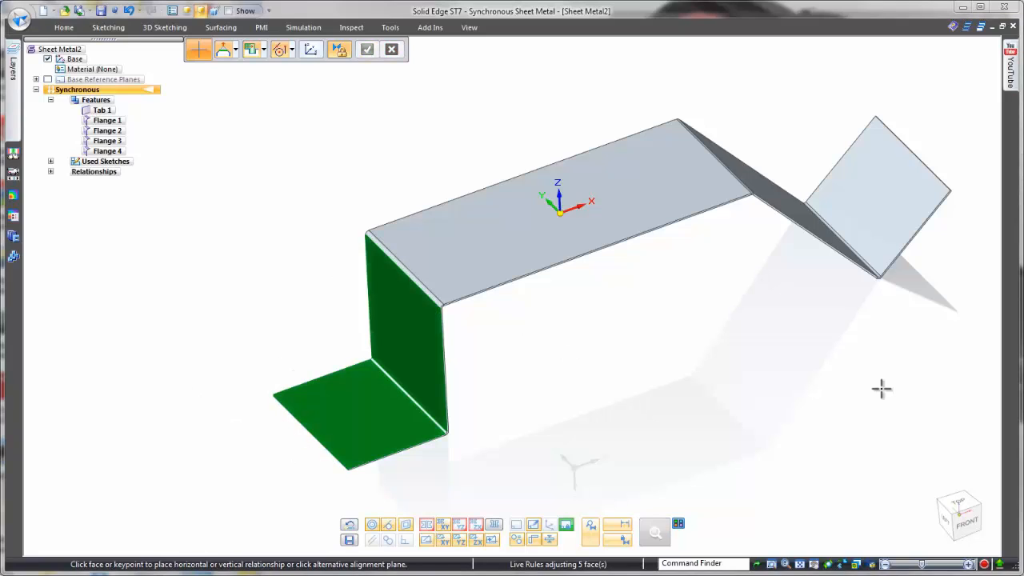
key("Escape")
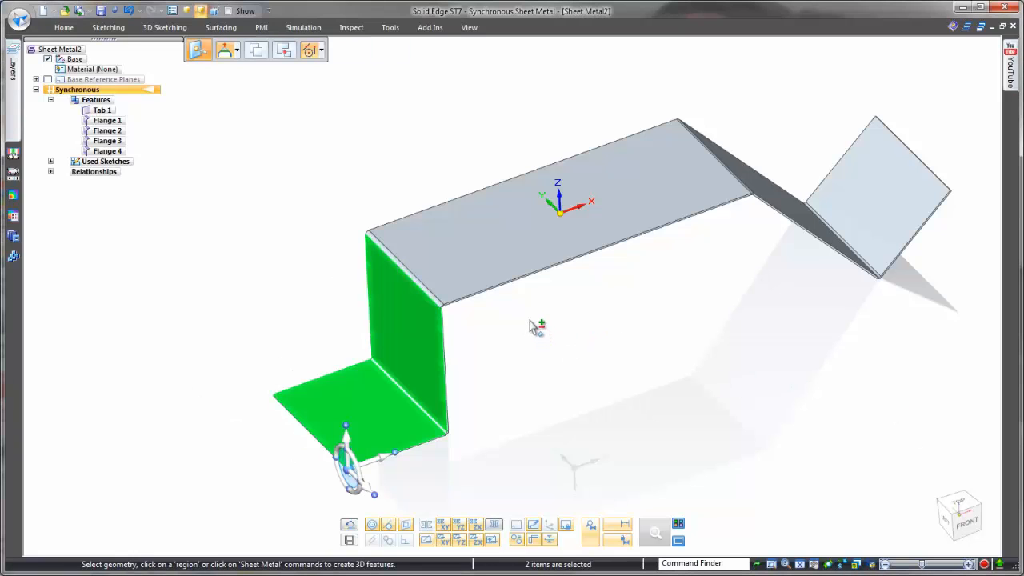
- Sketch a straight line down the middle of the vertical wall at the negative X end, stopping short of both bends
key("Escape")
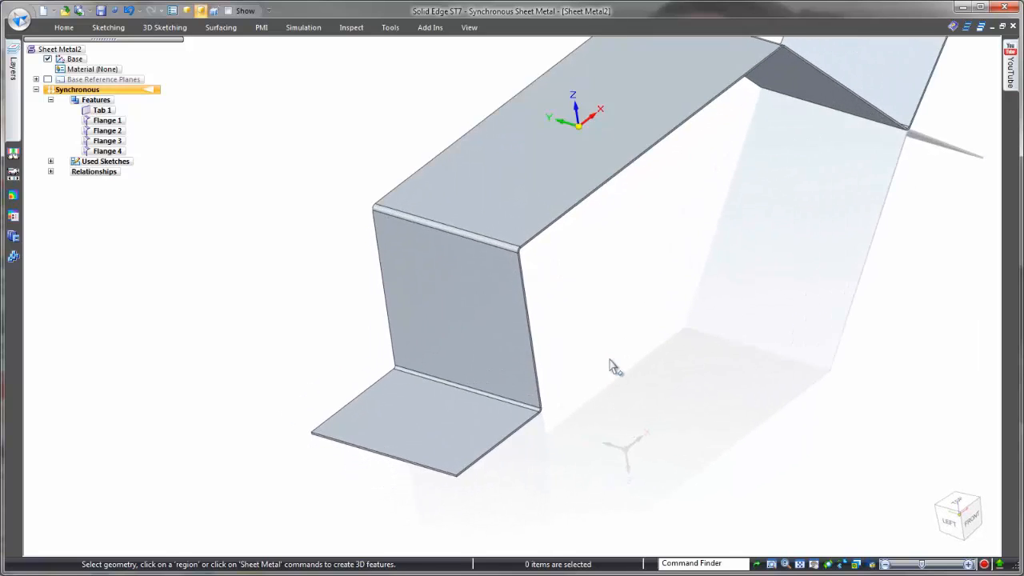
right_click(630, 322)
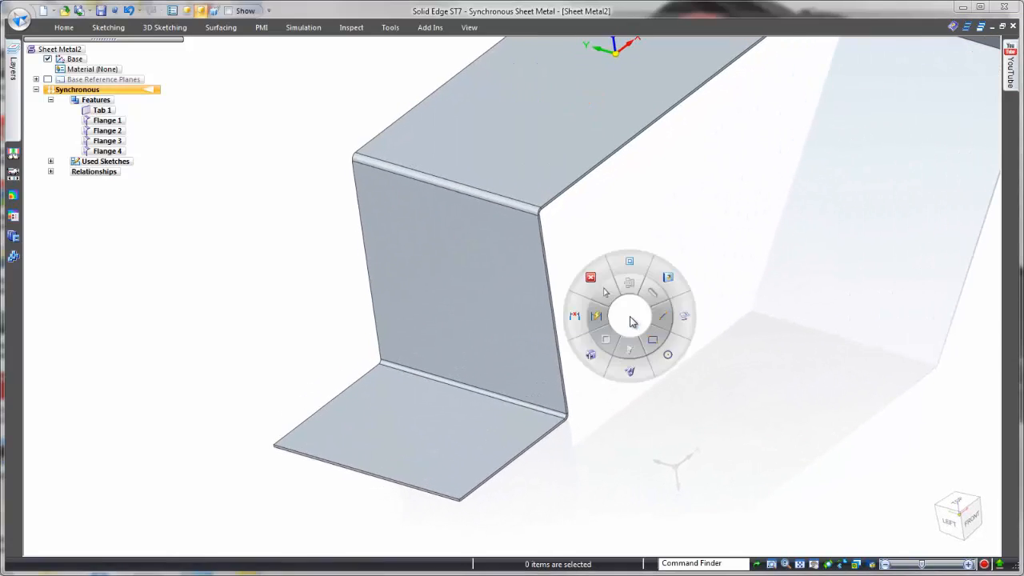
left_click(667, 316)
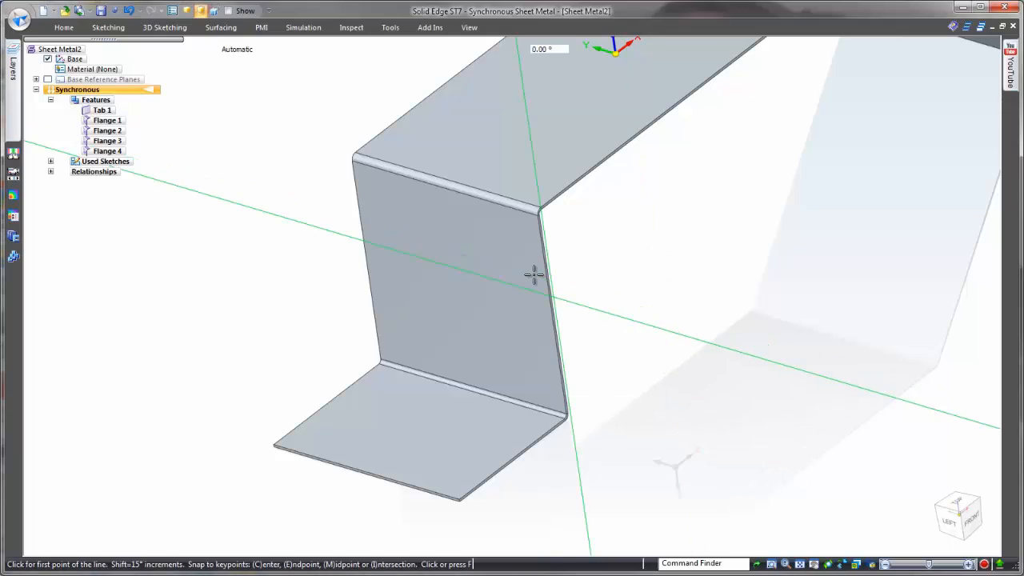
left_click(476, 232)
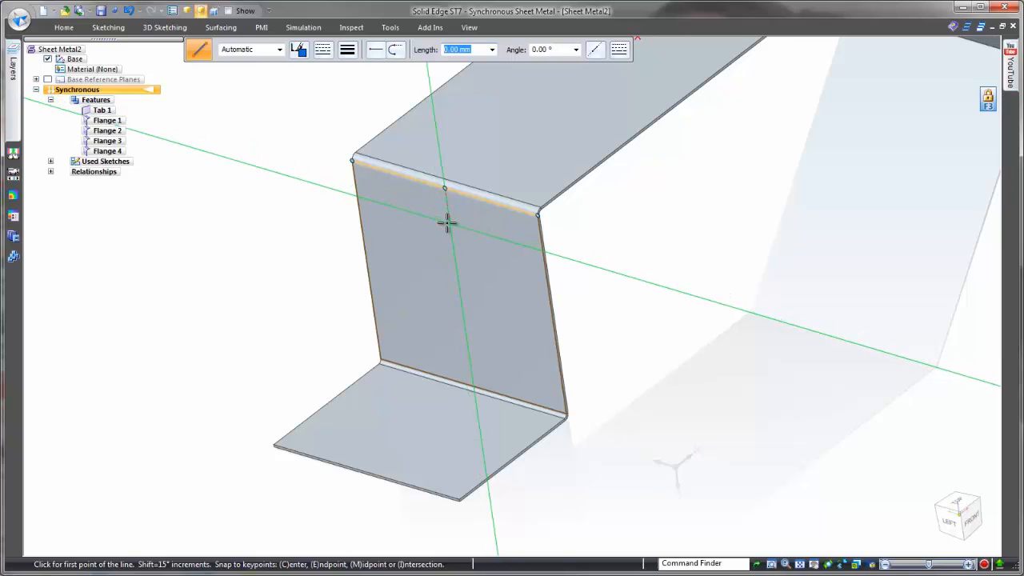
left_click(449, 224)
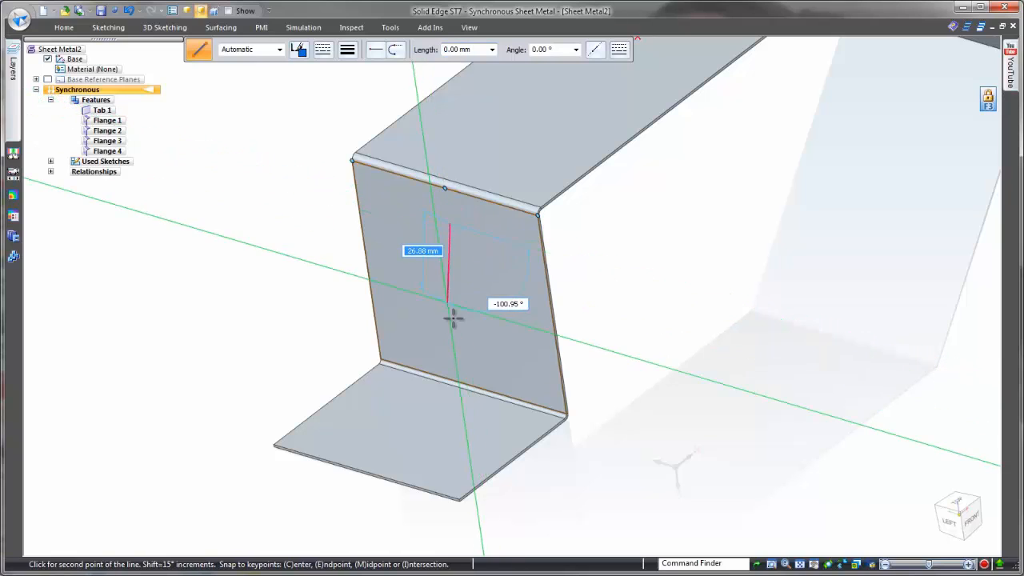
left_click(469, 360)
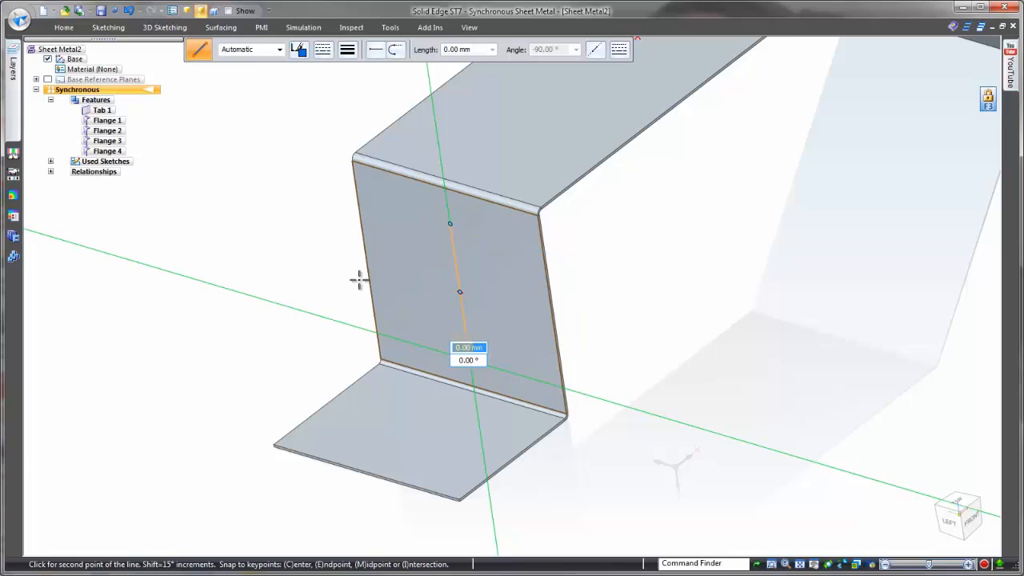
key("Escape")
- Create a bead along the sketched line using the saved settings Theebo Bead, U-shaped with 6.25 mm height, 5 mm width and 1 mm rounding
left_click(70, 30)
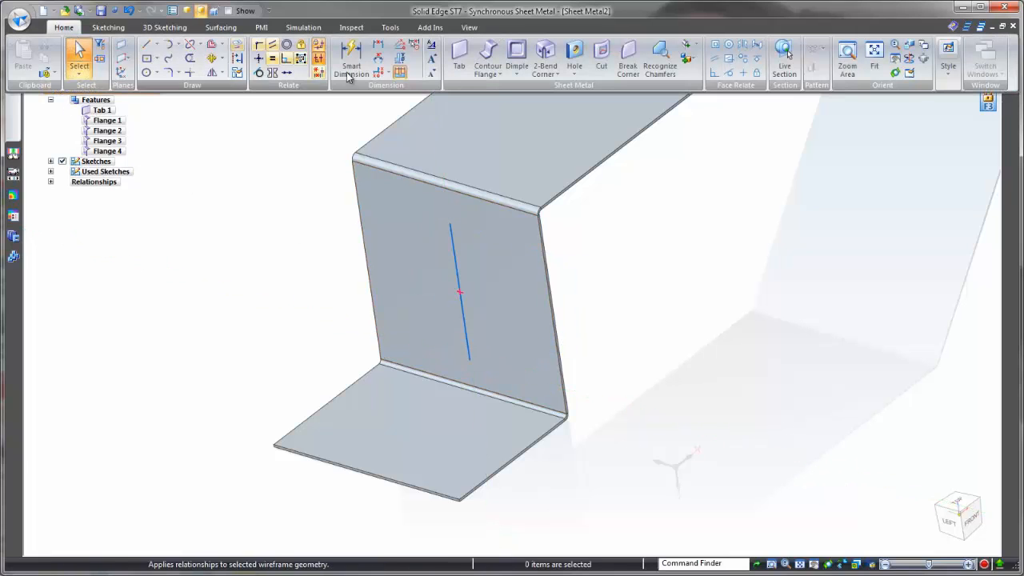
left_click(518, 75)
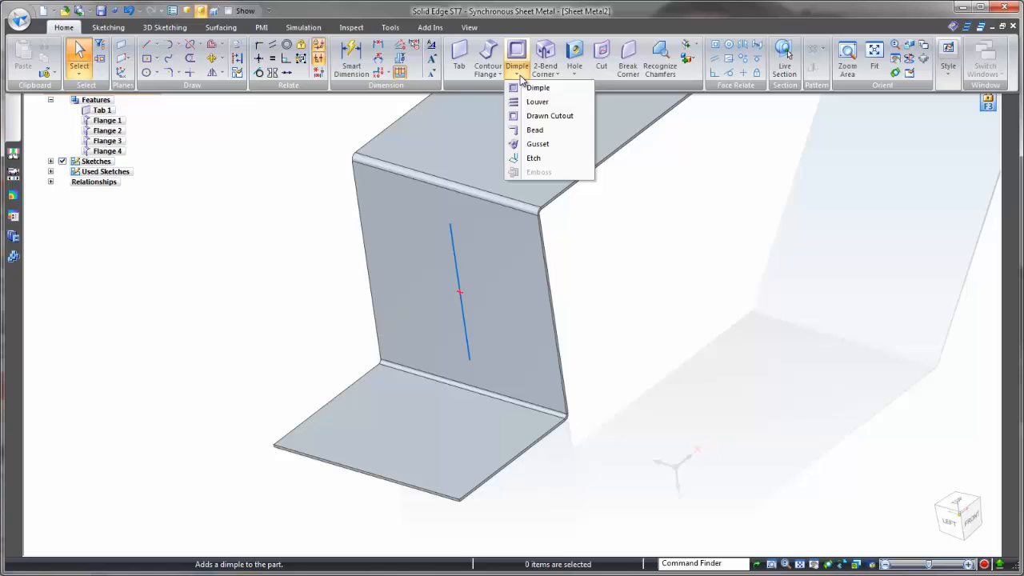
left_click(535, 130)
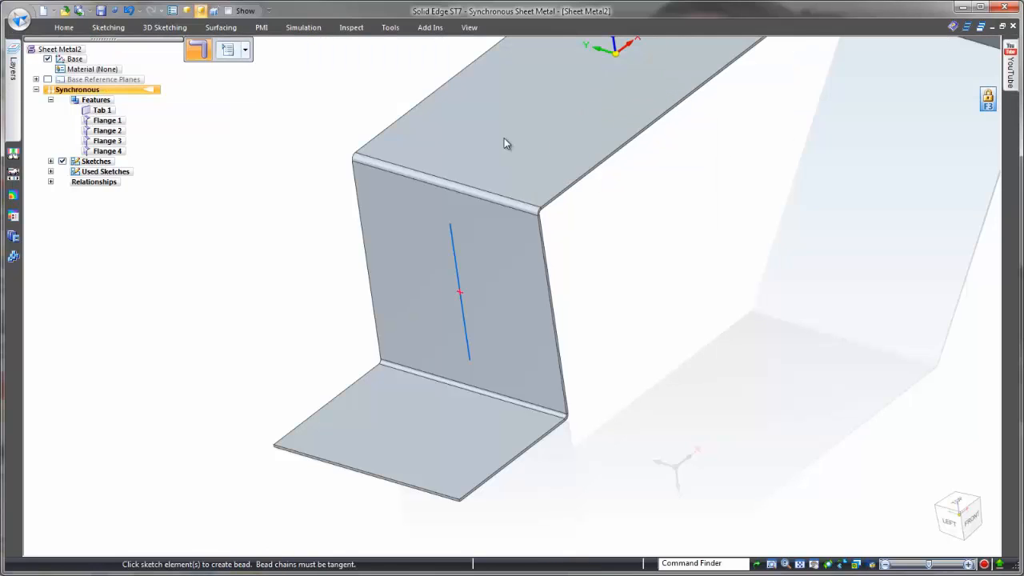
left_click(451, 244)
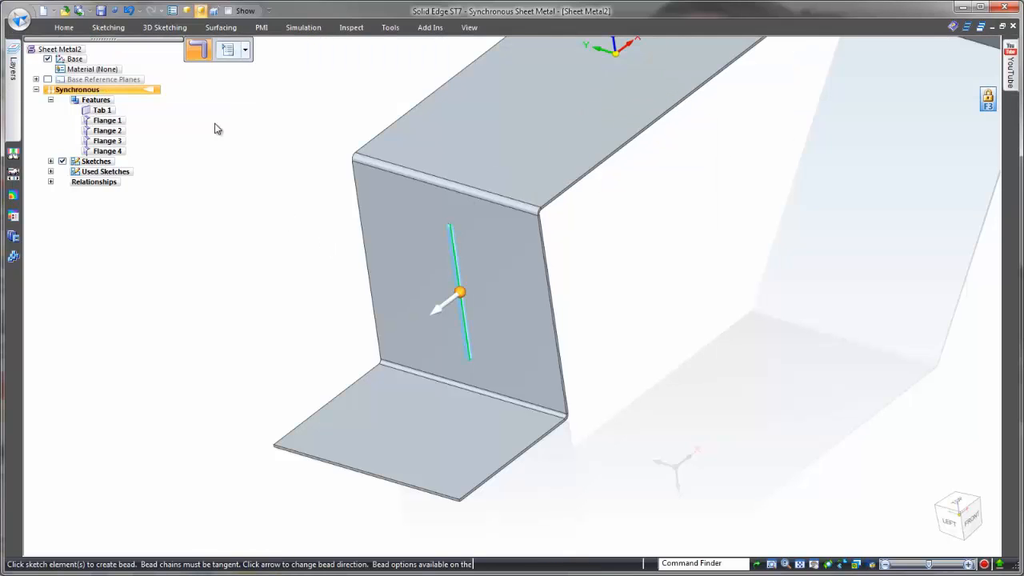
left_click(228, 51)
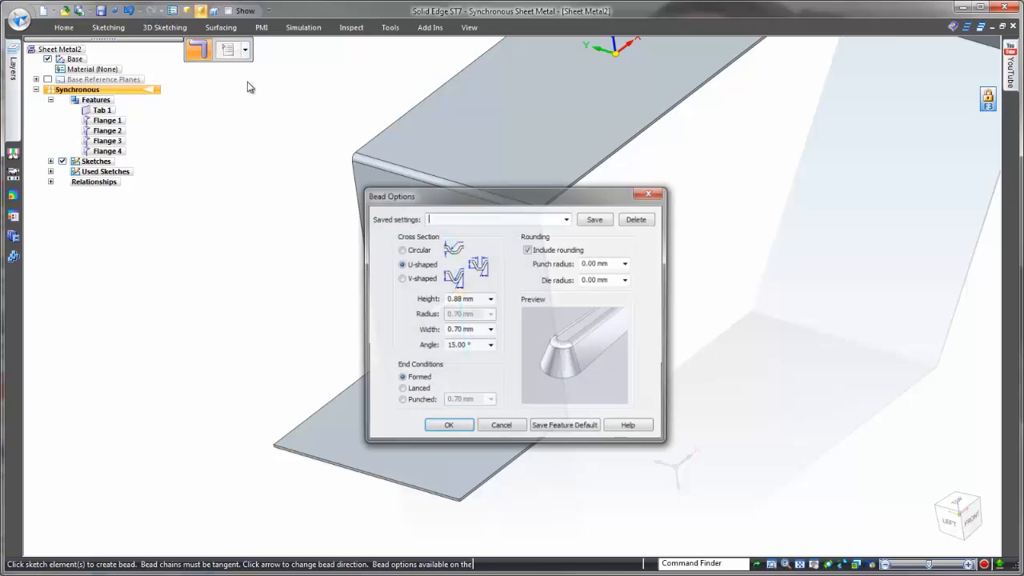
left_click(566, 219)
left_click(558, 232)
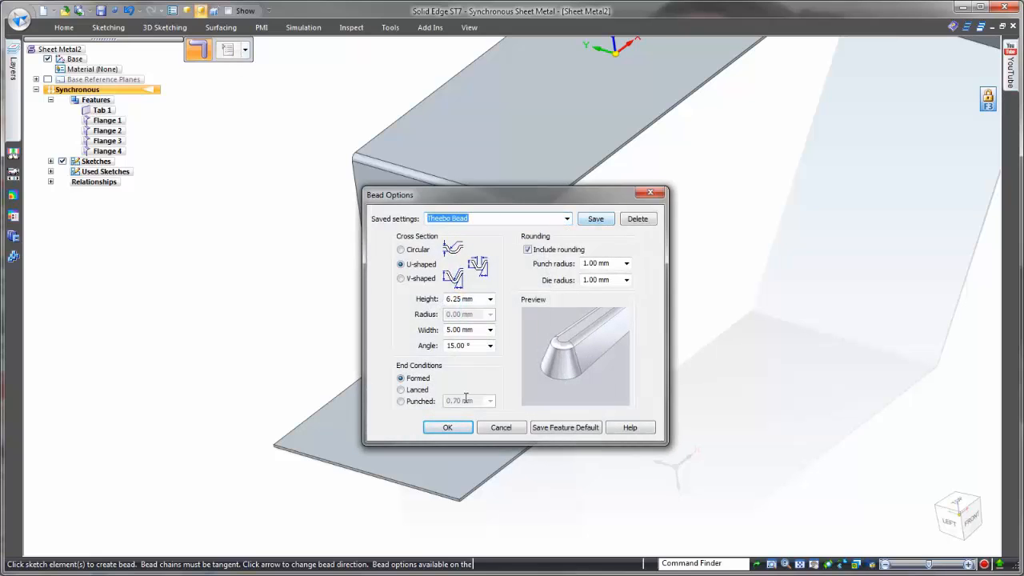
left_click(459, 429)
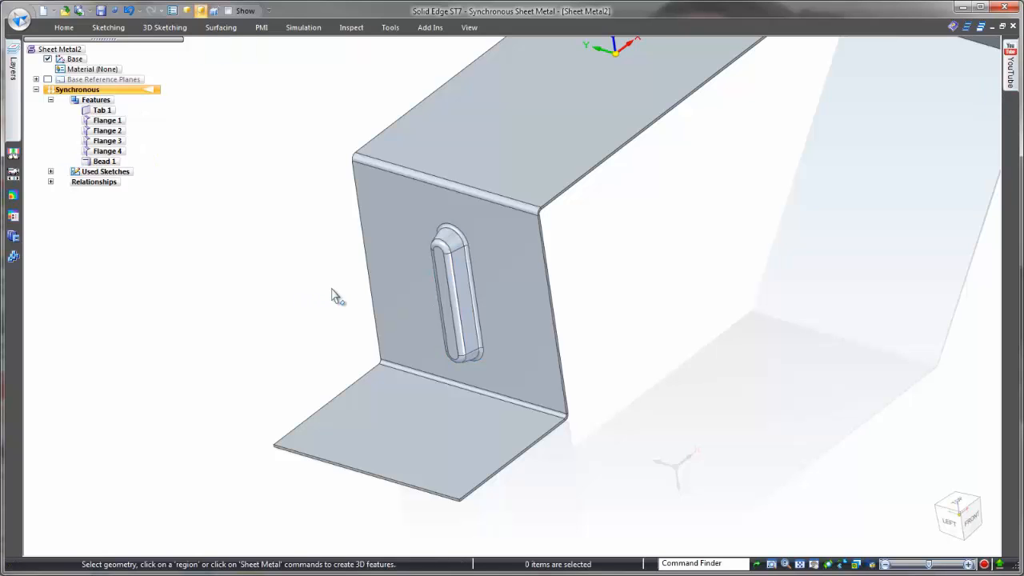
- Sketch a long rectangle on the top face plane in top view, running in X from the tab past the outer foot flange
middle_click_drag(296, 305, 475, 133)
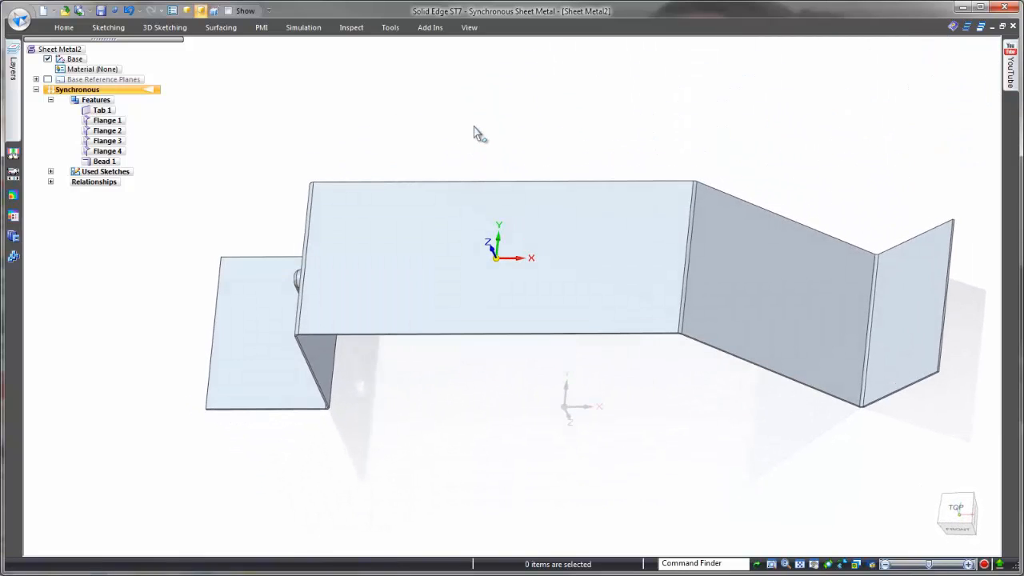
right_click(475, 133)
left_click(494, 150)
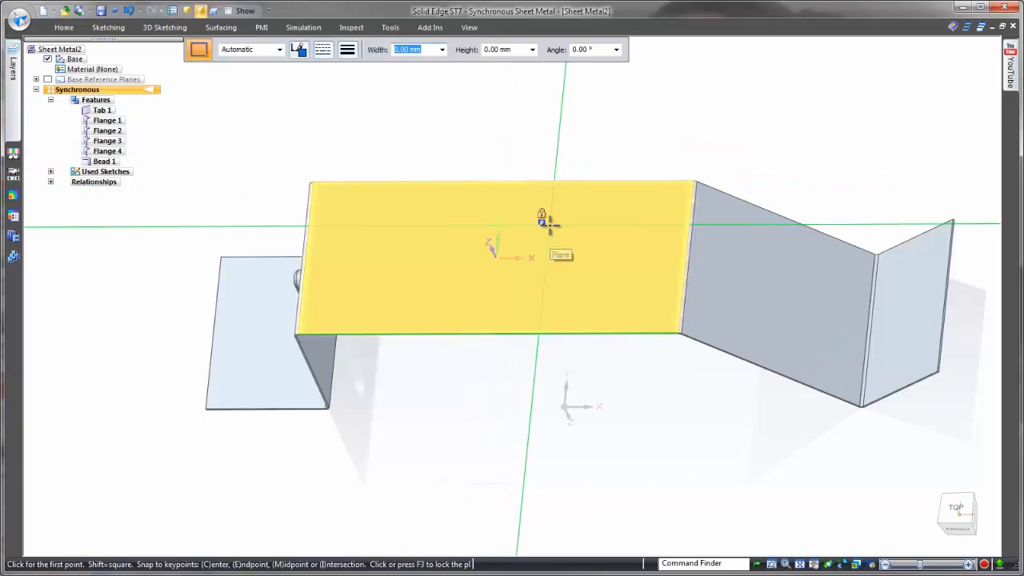
key("F3")
left_click(960, 513)
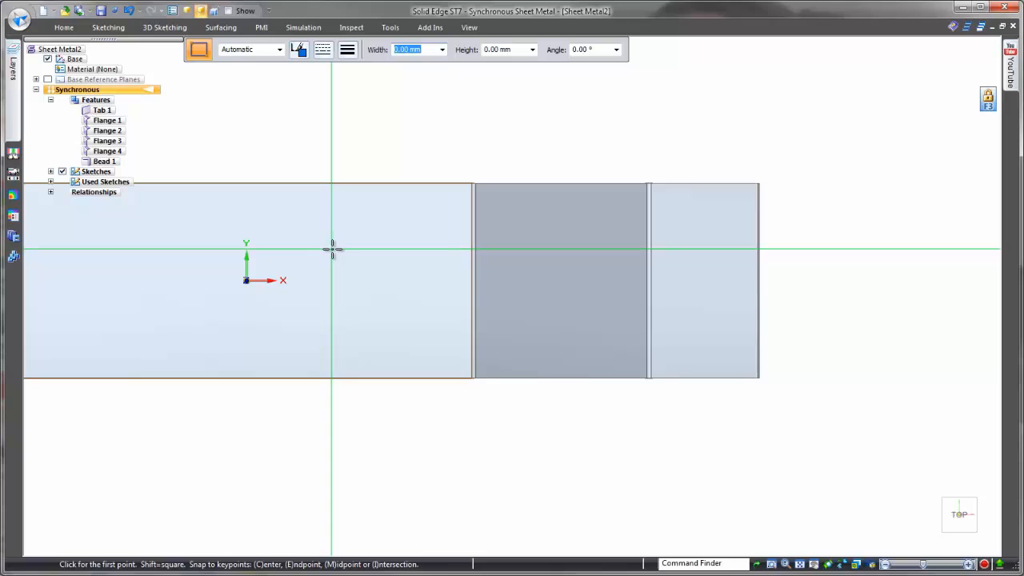
mouse_move(333, 250)
left_mouse_down()
mouse_move(800, 286)
mouse_move(859, 300)
left_mouse_up()
key("Escape")
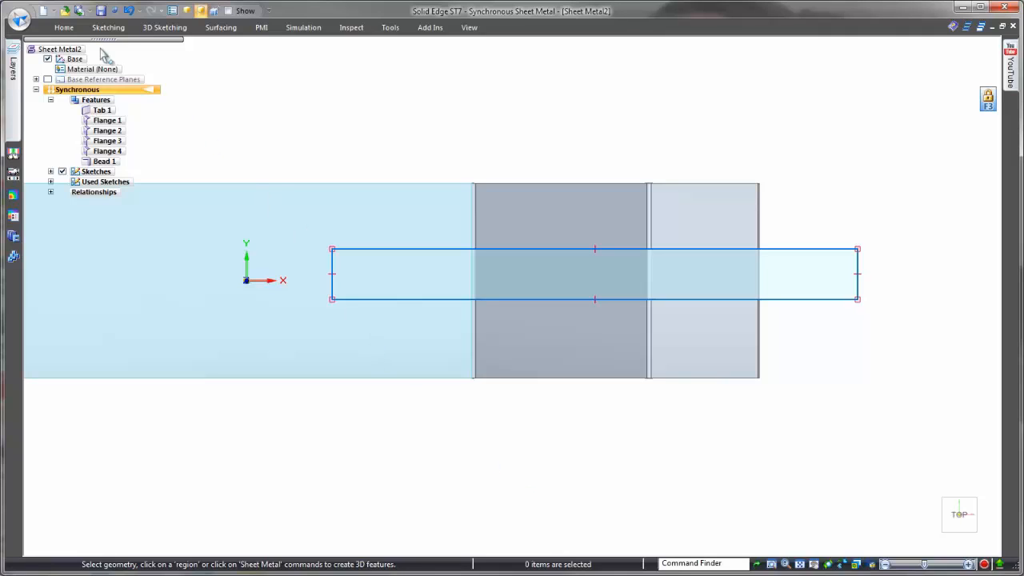
- Align the midpoint of the rectangle's short side horizontally with the origin
left_click(64, 28)
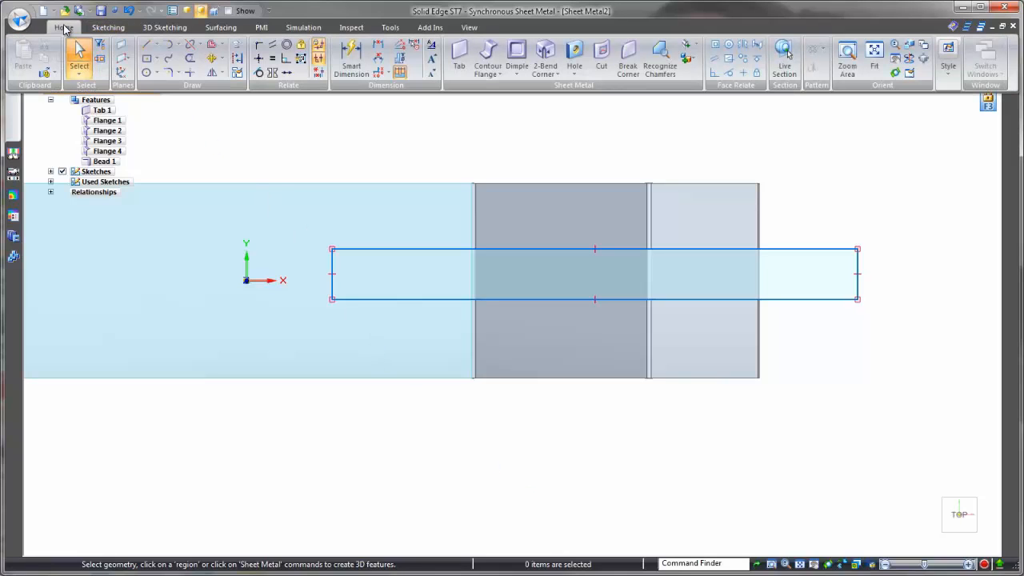
left_click(258, 60)
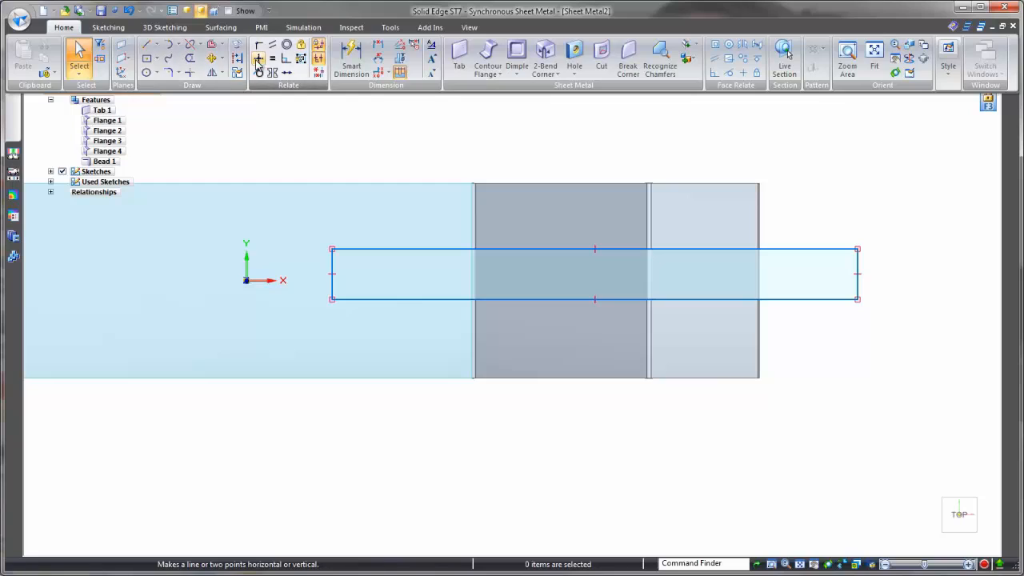
left_click(246, 280)
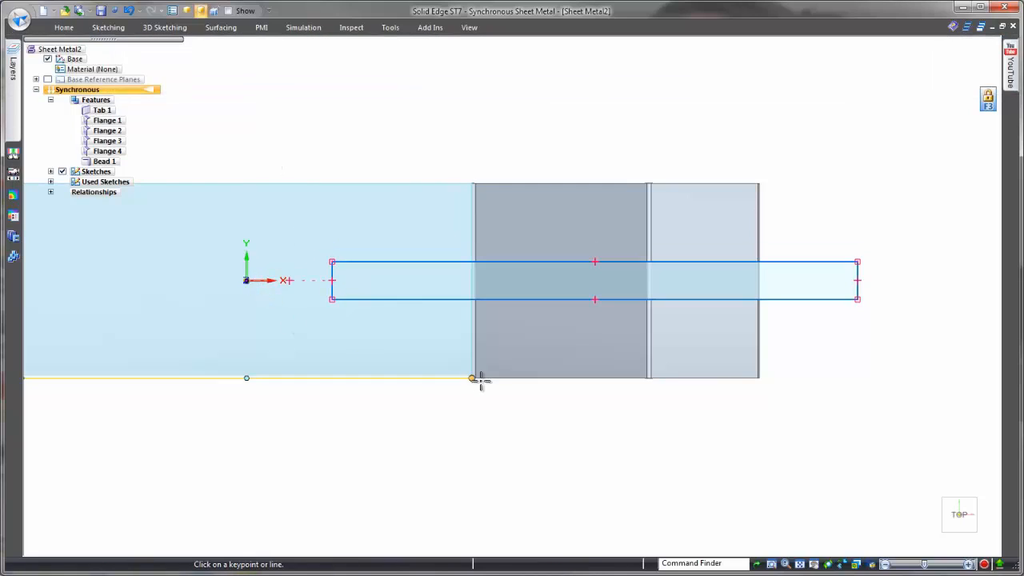
- Dimension the rectangle's short side and set it to 16 mm
right_click(876, 374)
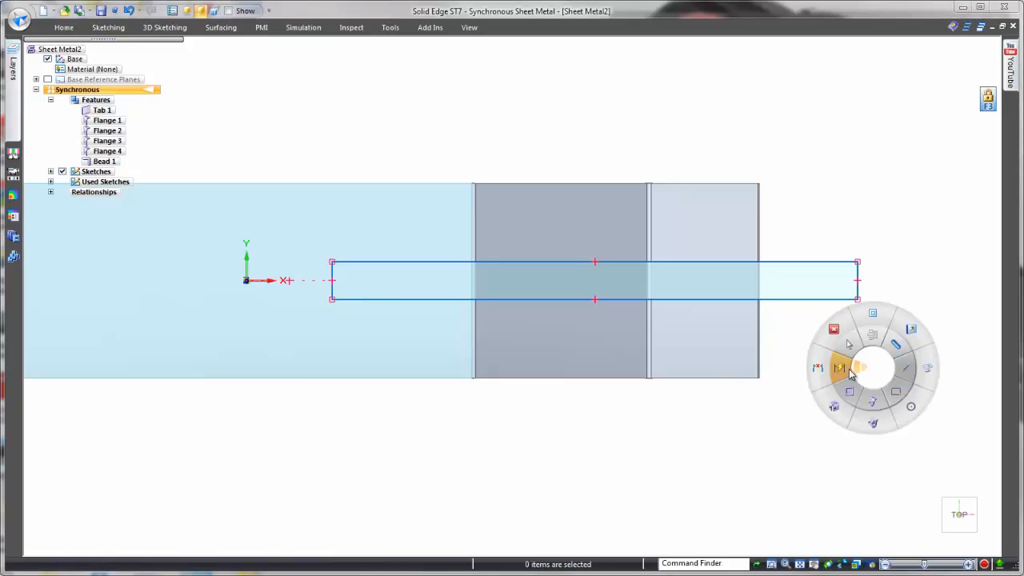
left_click(850, 373)
left_click(857, 285)
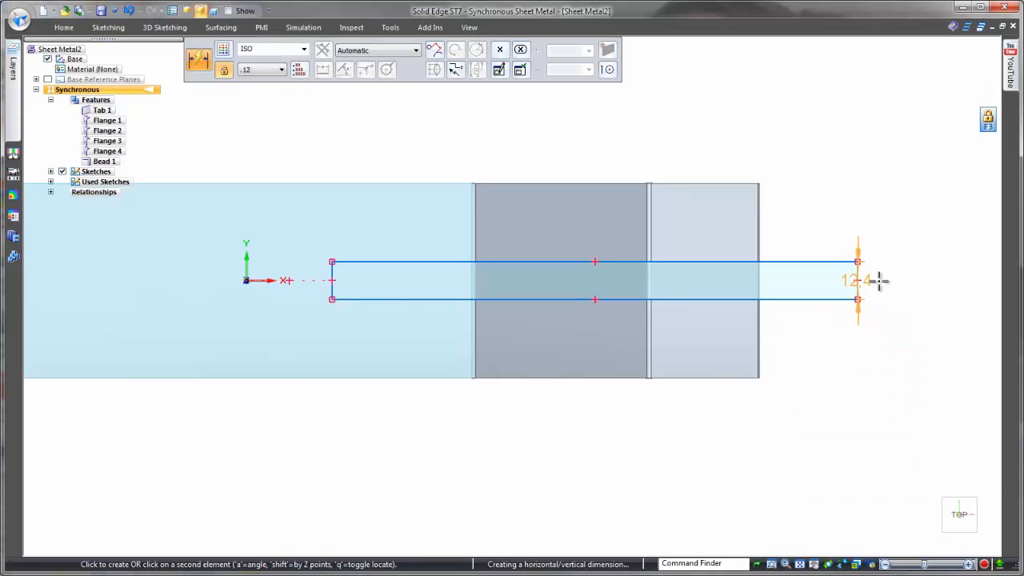
left_click(886, 279)
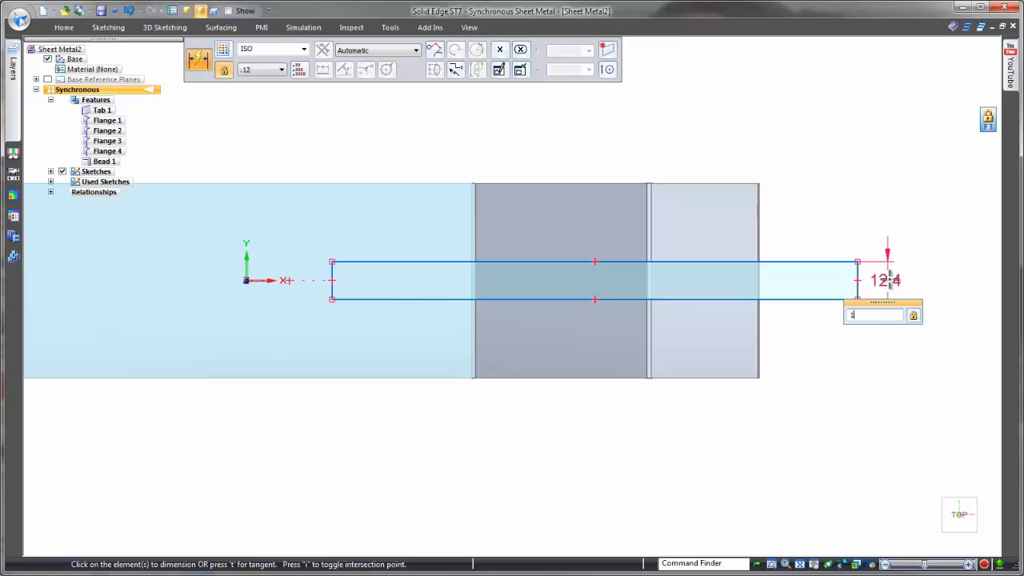
key("Return")
key("Escape")
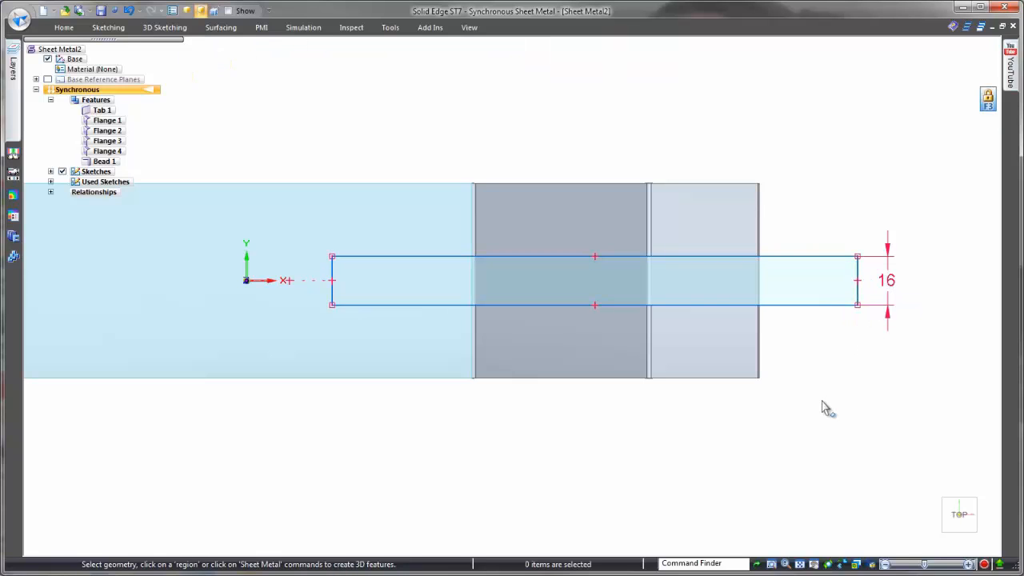
- Cut the rectangular region downward through the tab, the angled wall and its foot flange at the positive X end
key("ctrl+i")
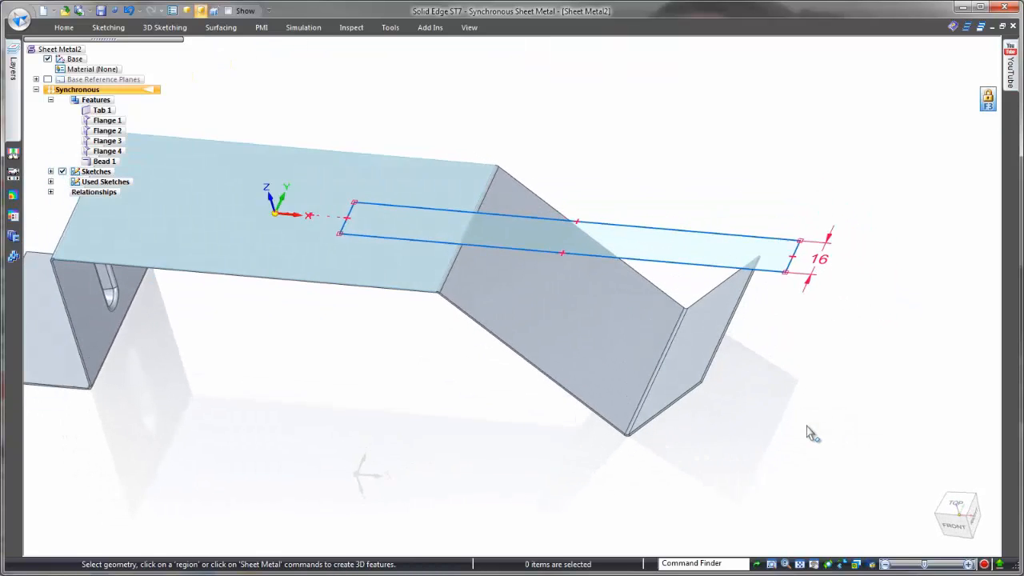
left_click(465, 241)
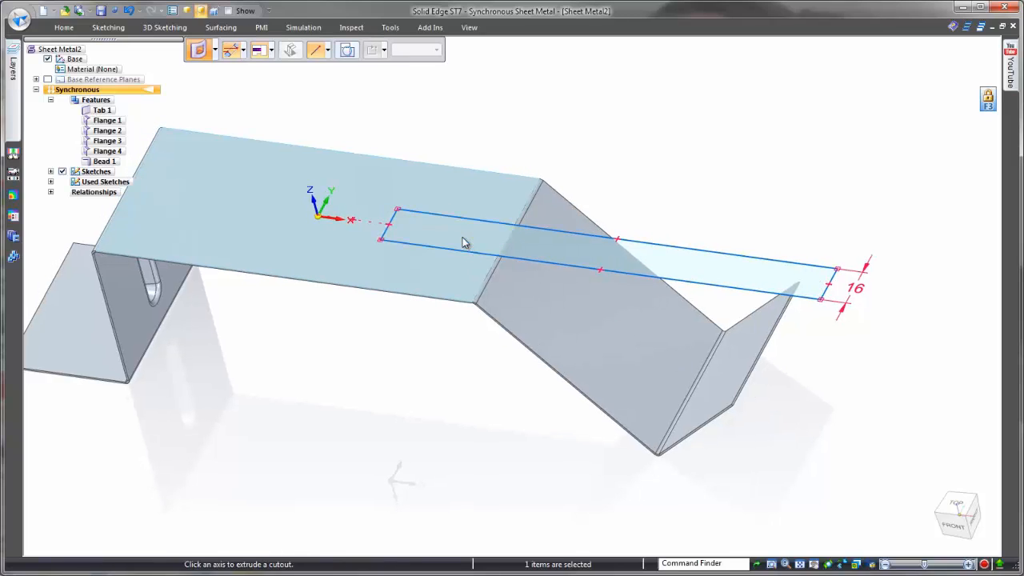
left_click(524, 255, "ctrl")
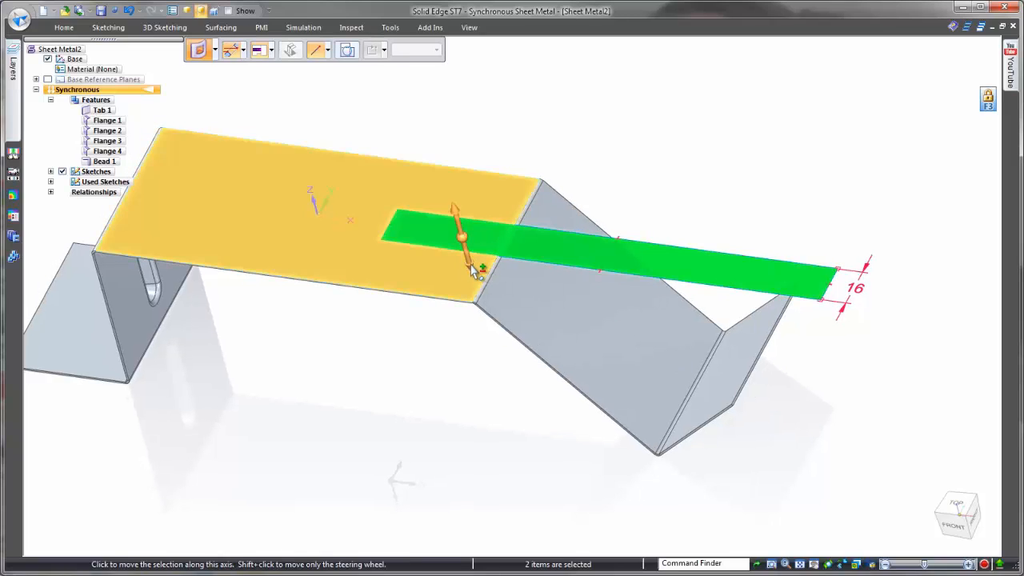
key("Escape")
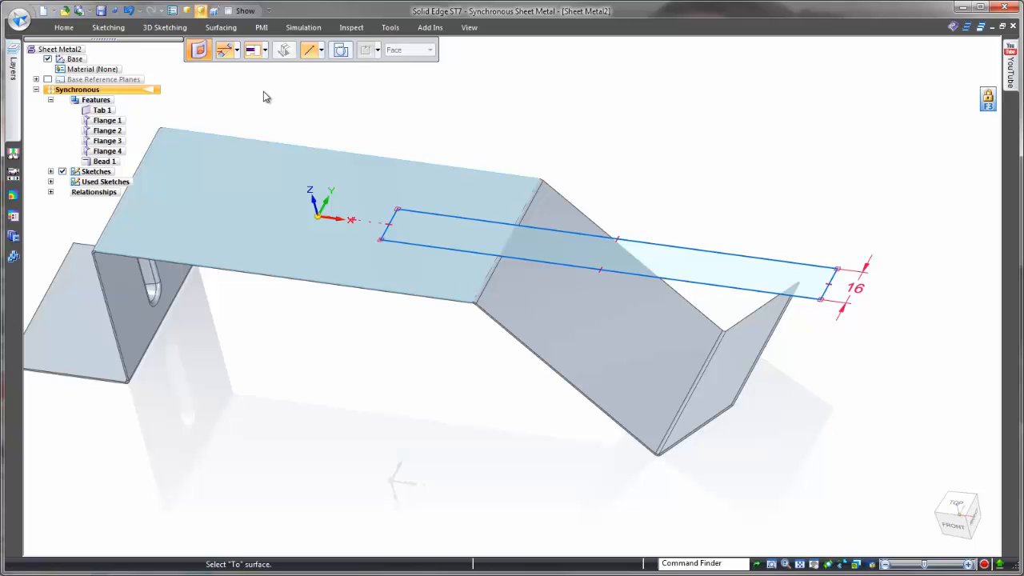
left_click(264, 50)
left_click(272, 67)
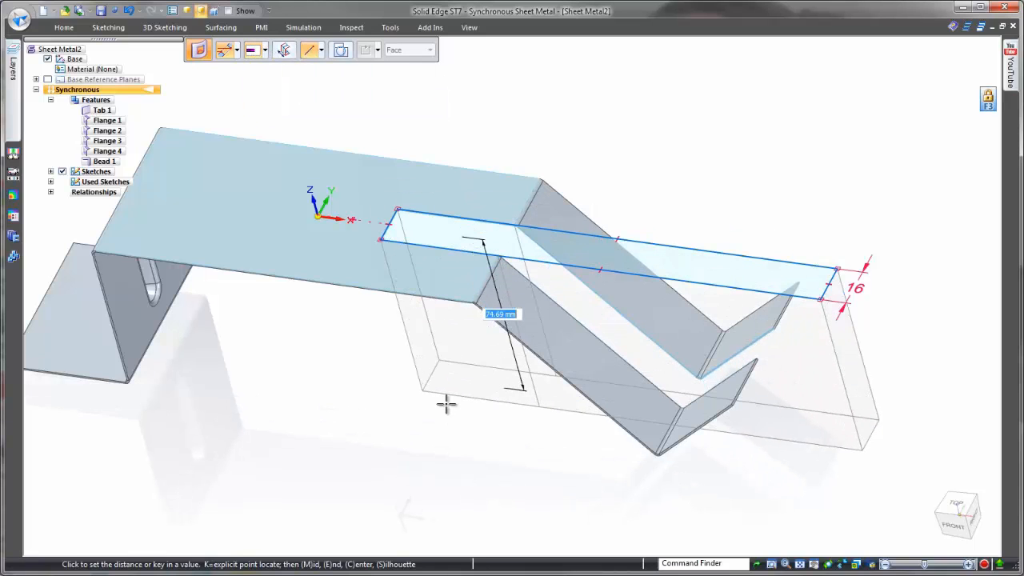
left_click(354, 64)
left_click(345, 53)
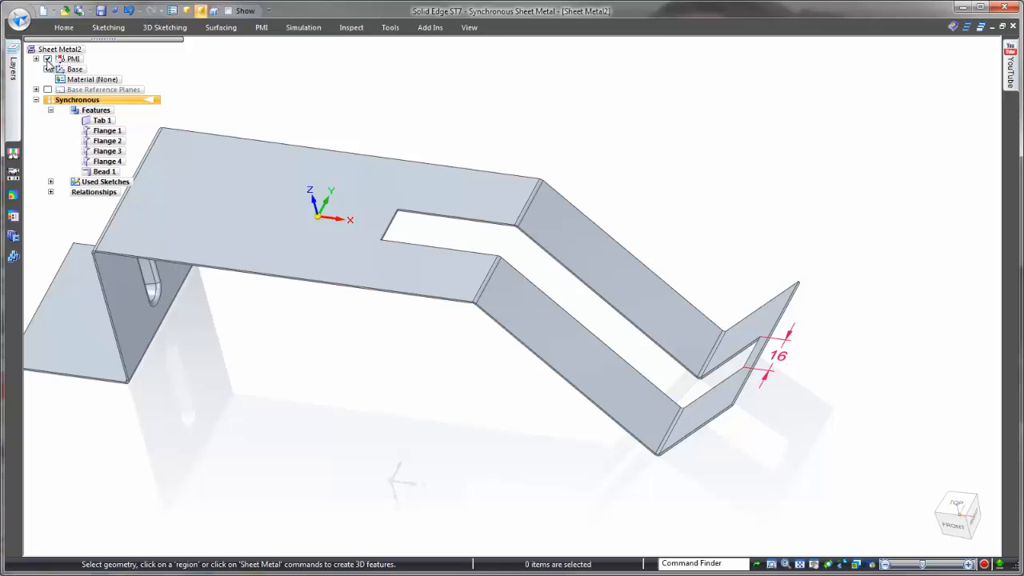
- Add a downward 90° flange on the inner end edge of the slot in the top face
middle_click_drag(336, 92, 588, 114)
scroll(608, 160, "up", 3)
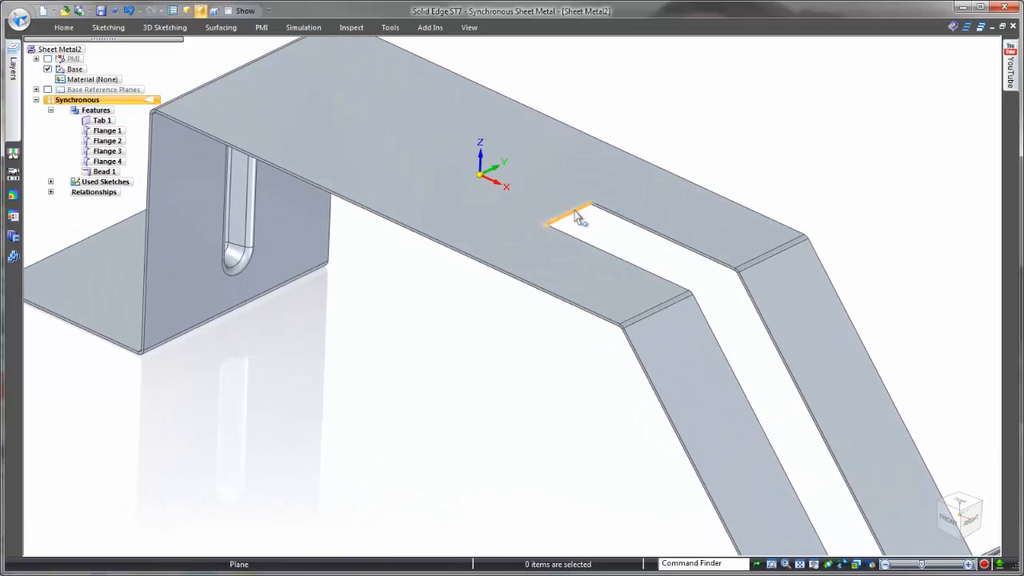
left_click(574, 211)
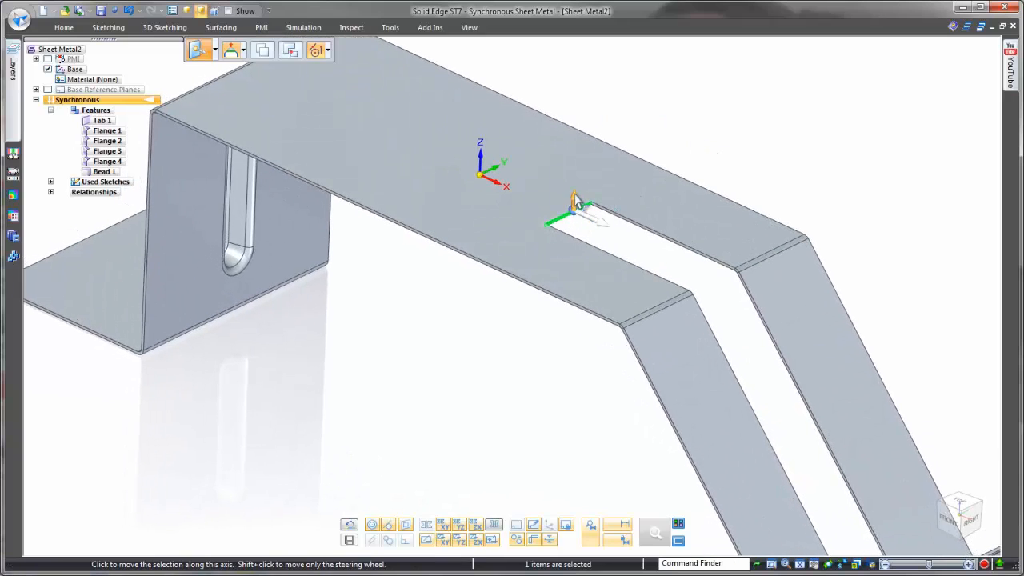
left_click(576, 202)
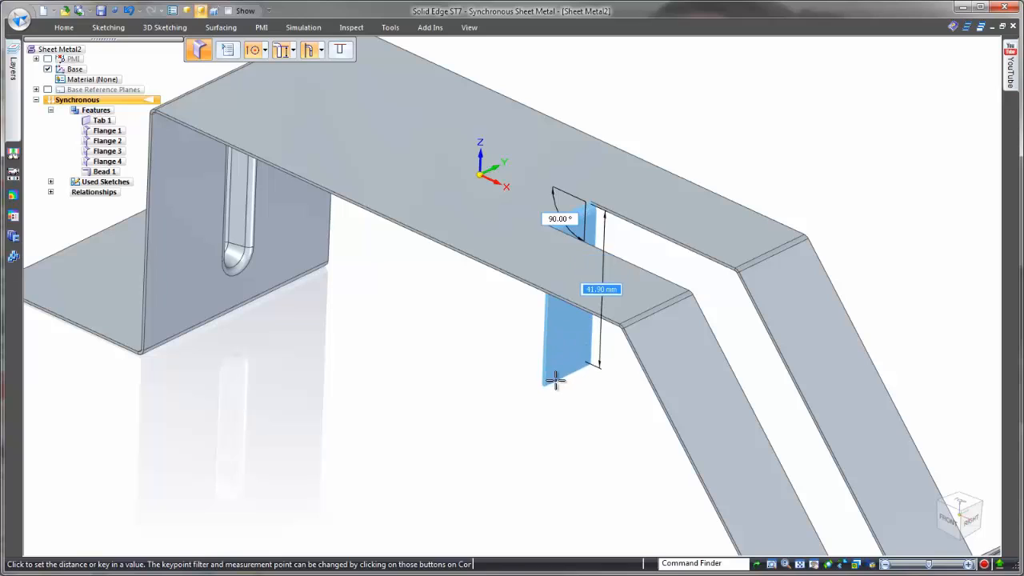
left_click(562, 414)
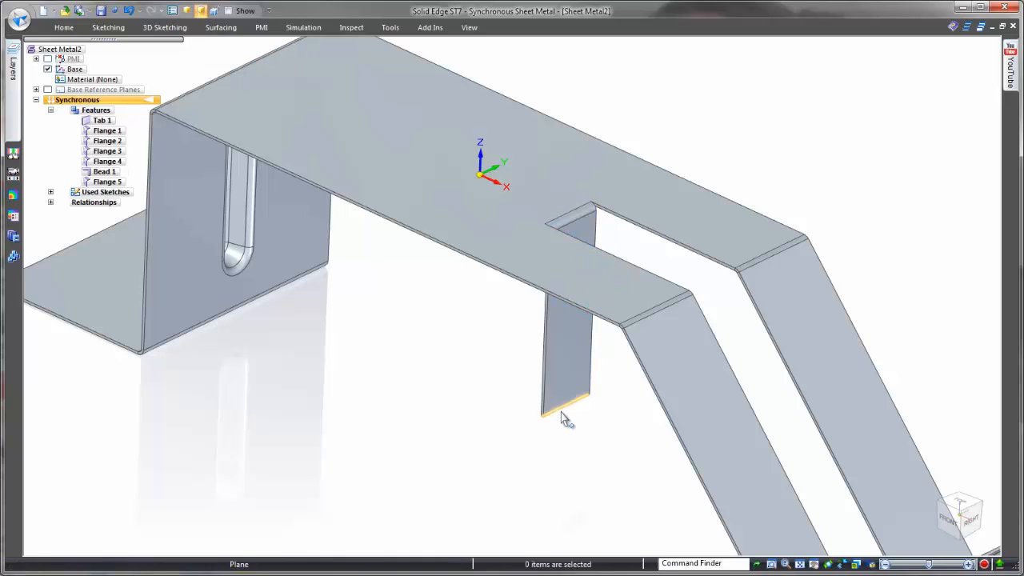
- Add a 90° flange about 16 mm long on the lower edge of the flange hanging from the slot, pointing toward positive X
left_click(562, 414)
left_click(572, 420)
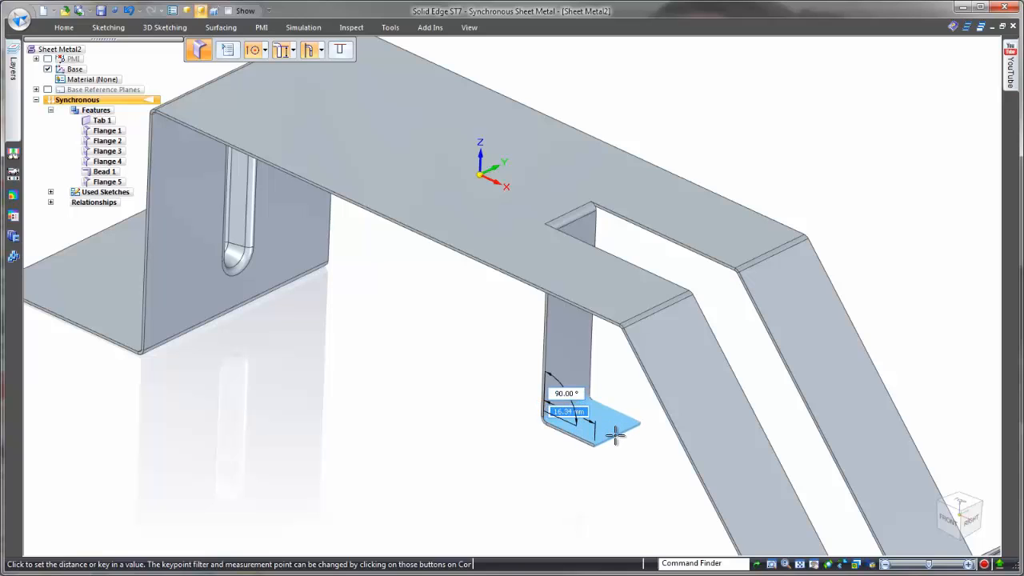
left_click(613, 434)
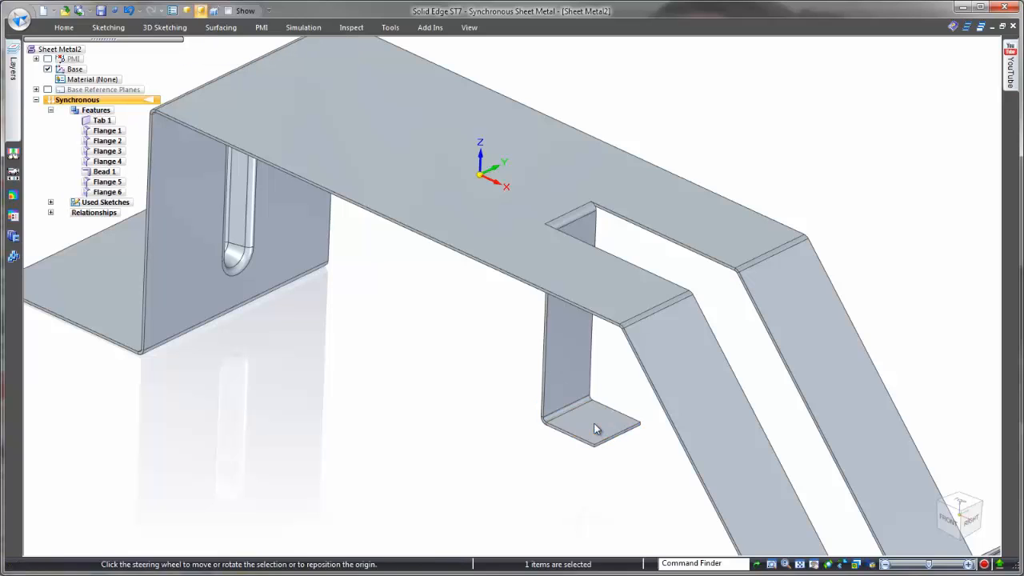
- Rotate the slot's hanging flange and its foot together by about 53° around the upper bend, toward the beaded wall
left_click(596, 430)
left_click(559, 383, "ctrl")
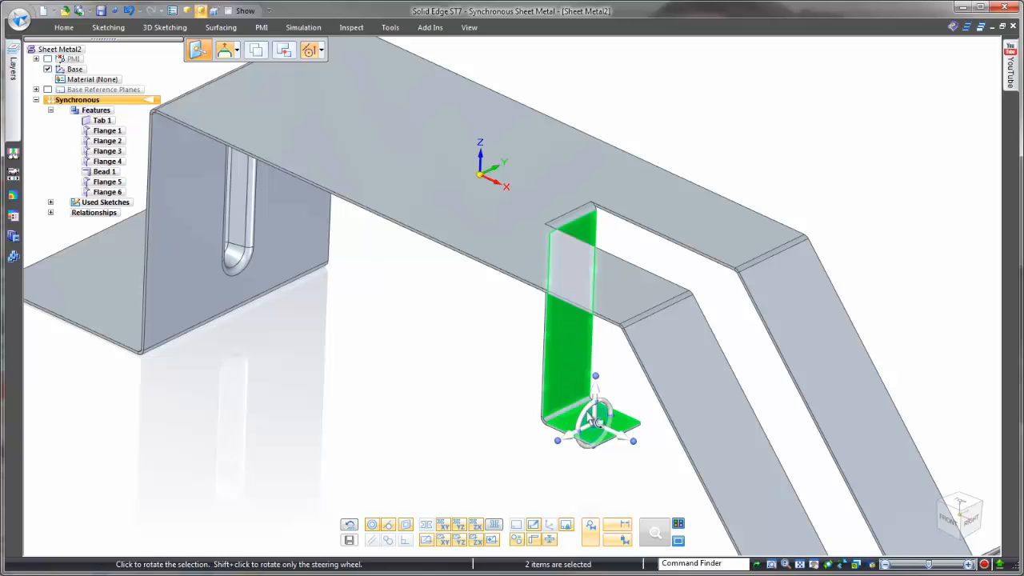
left_click_drag(593, 424, 566, 211)
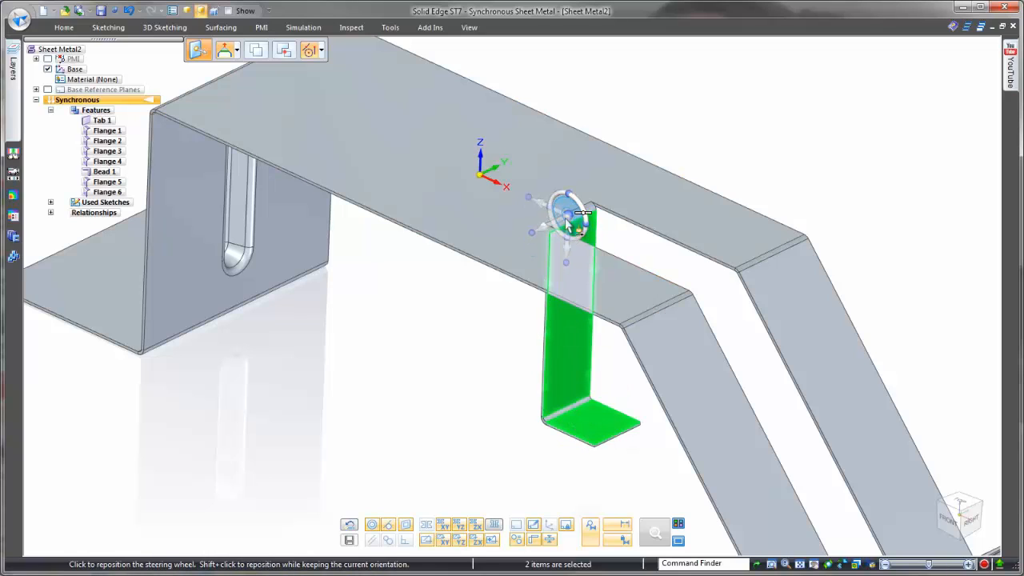
left_click(580, 207)
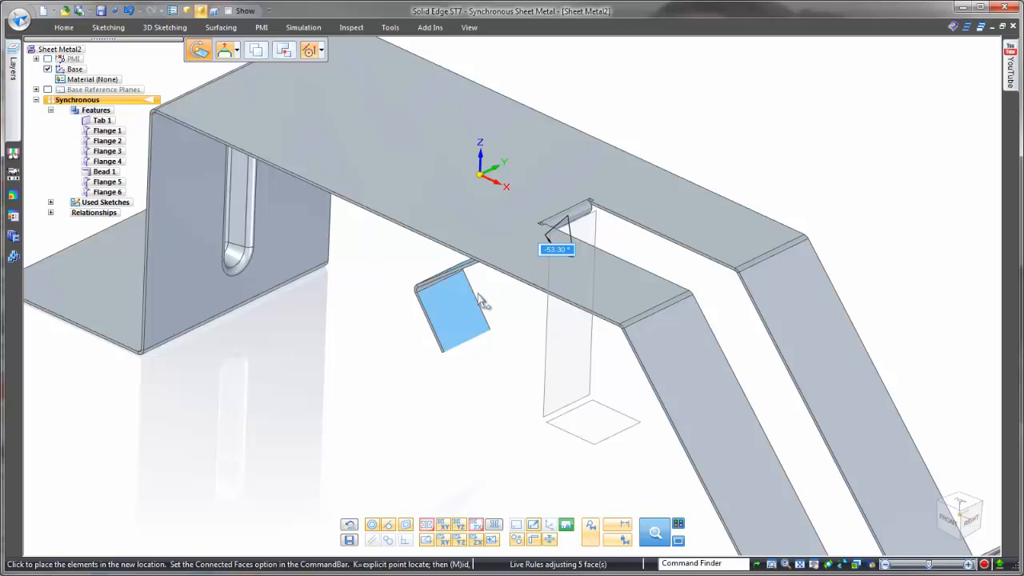
left_click(481, 300)
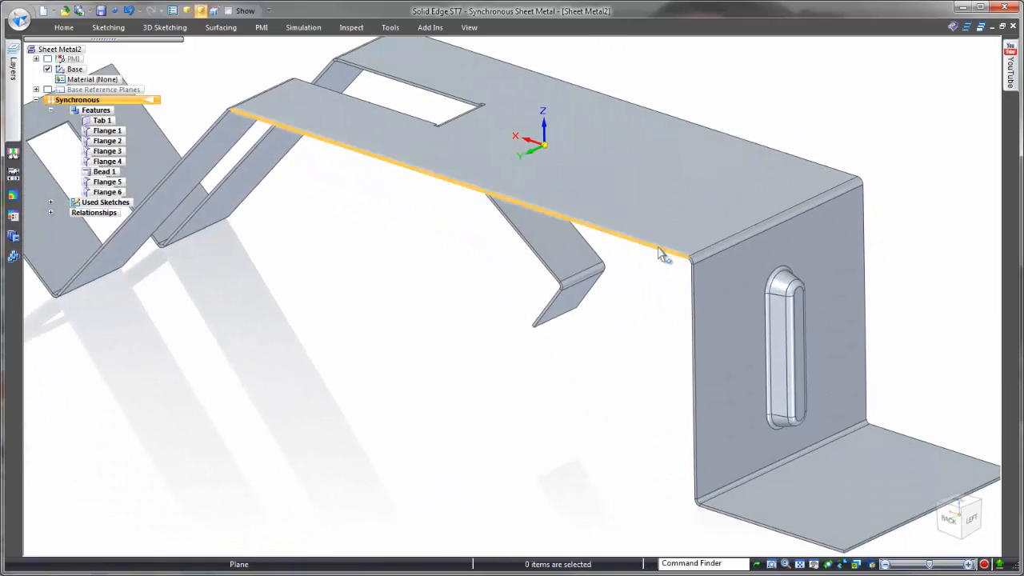
- Add a downward 90° partial-width flange on the positive Y long edge of the top face, near the beaded wall
left_click(659, 253)
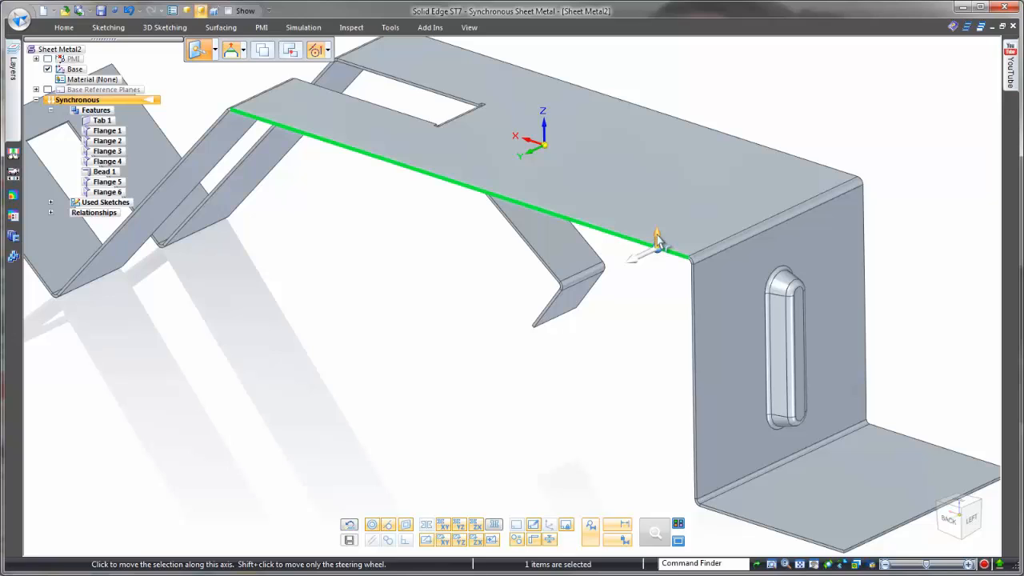
left_click(656, 240)
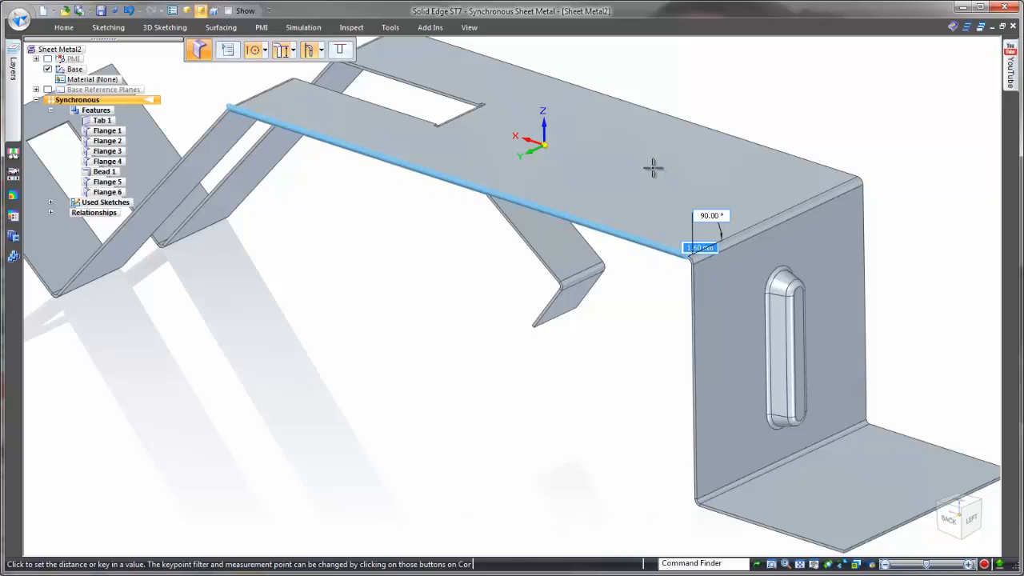
left_click(322, 52)
left_click(328, 65)
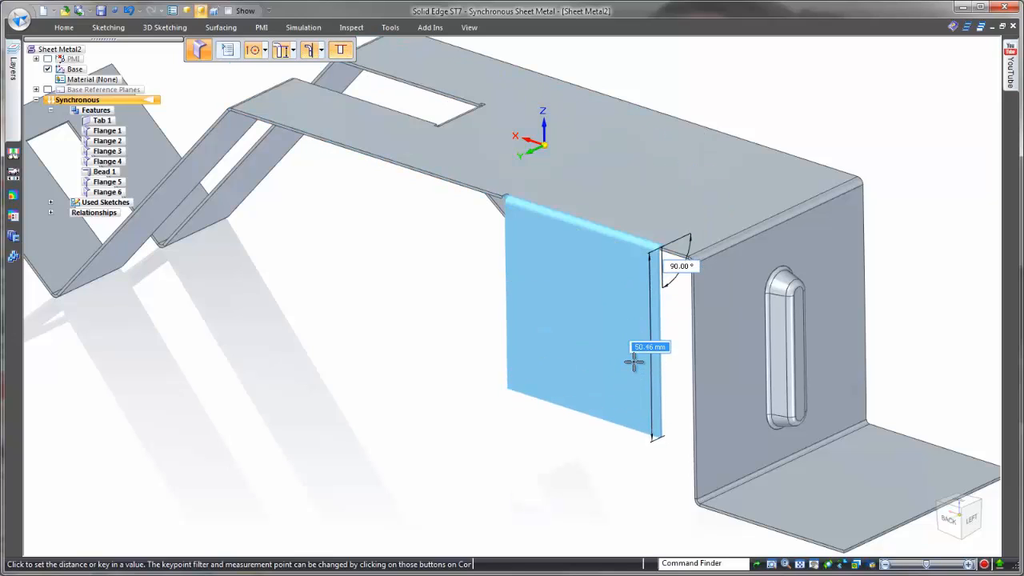
left_click(629, 350)
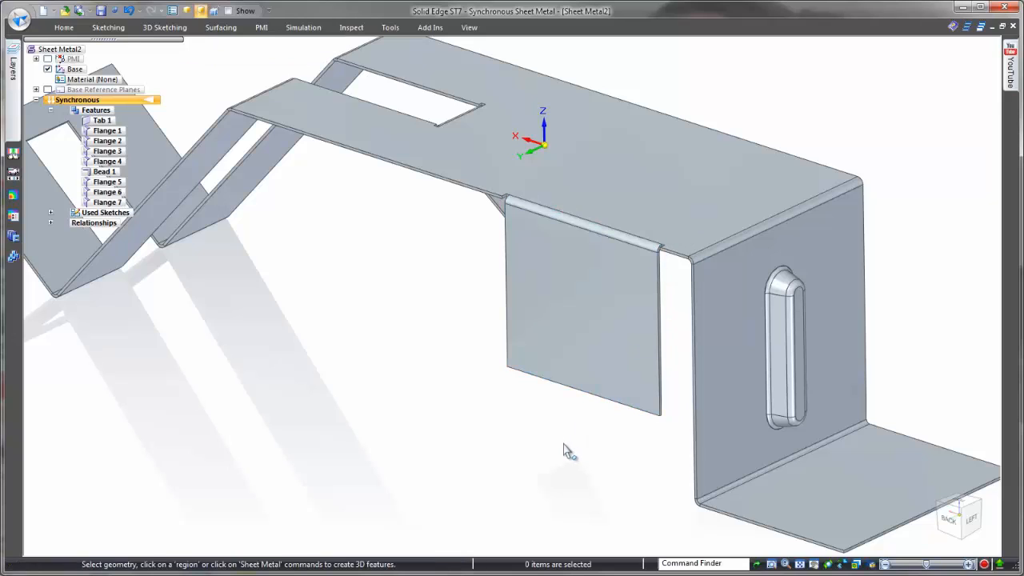
- Add an upward 90° partial-width flange about 35 mm high on the same long edge, beside the slot
left_click(308, 141)
left_click(307, 126)
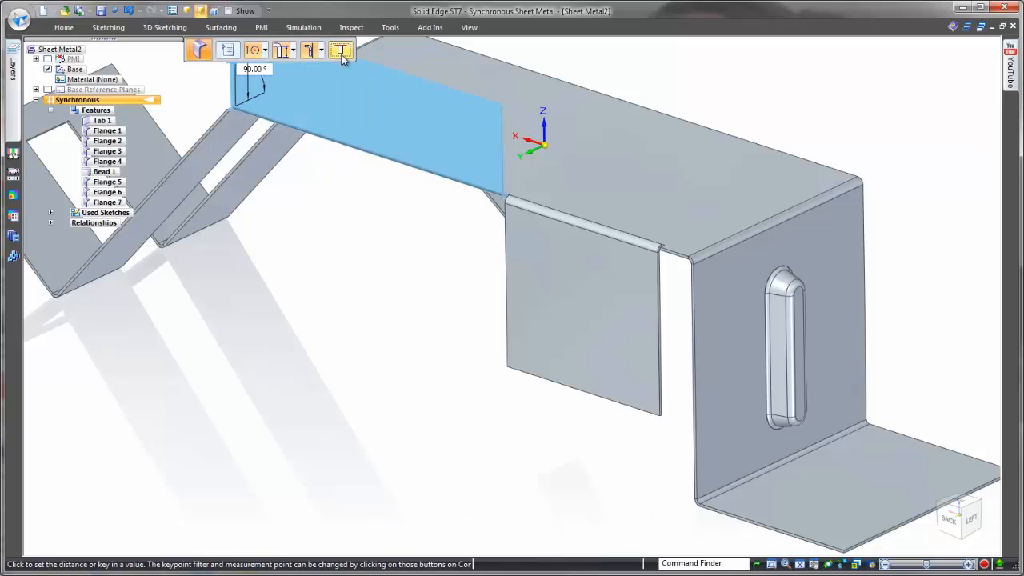
scroll(360, 69, "up", 6, "ctrl")
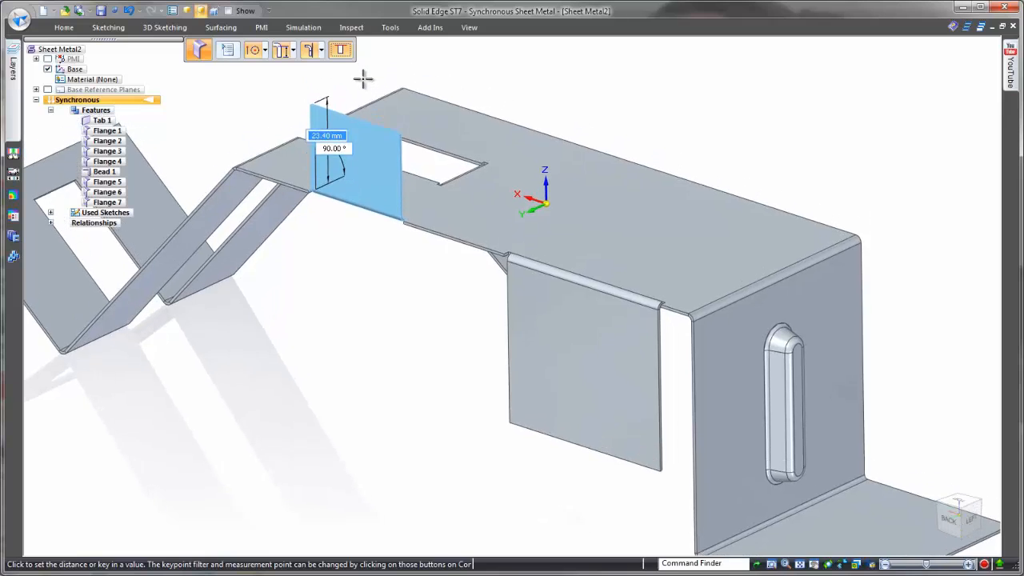
scroll(365, 84, "up", 1, "ctrl")
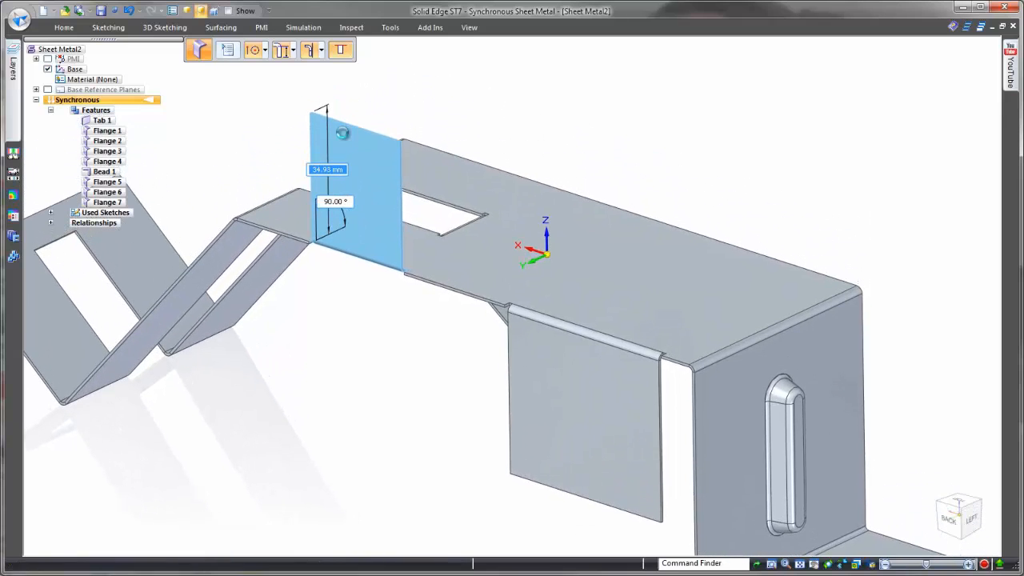
left_click(342, 133)
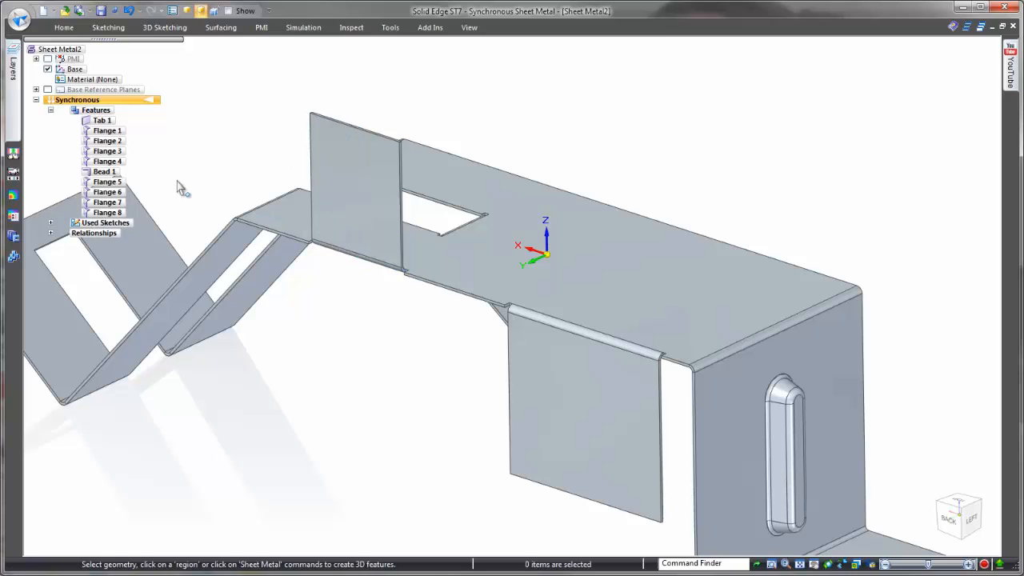
- Mirror the upward flange across the XZ plane onto the opposite long edge of the top face
left_click(120, 213)
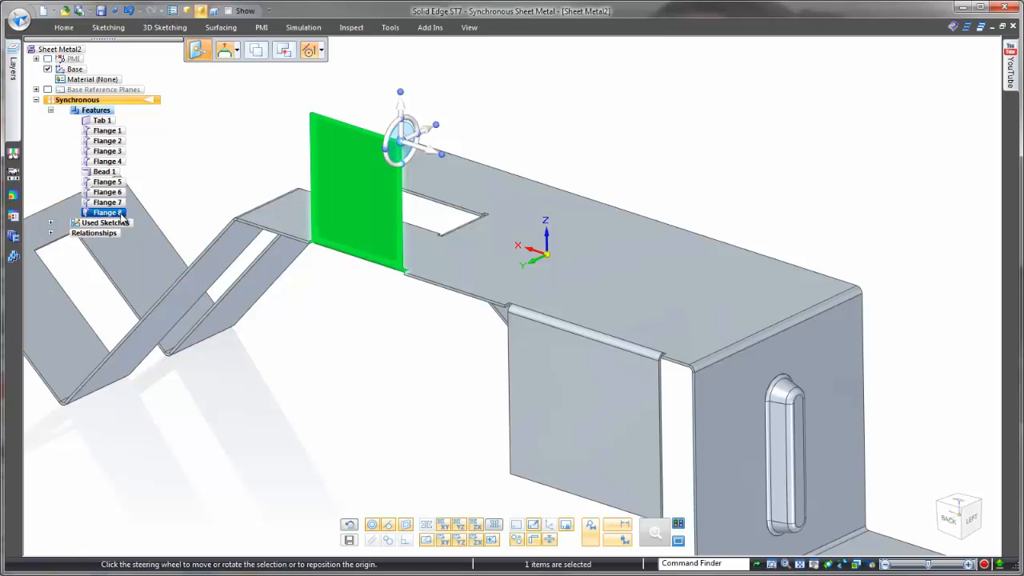
left_click(66, 28)
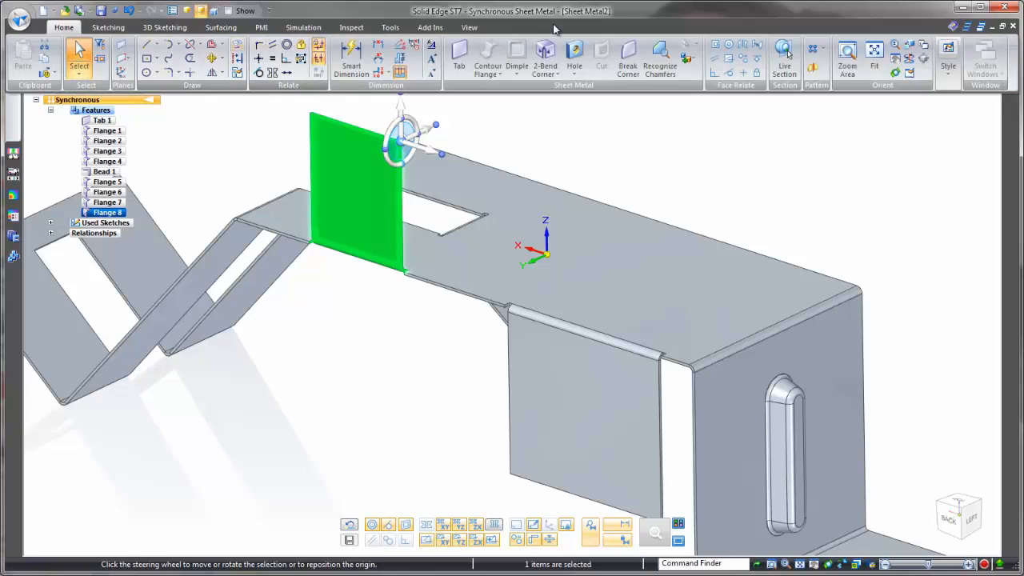
left_click(815, 70)
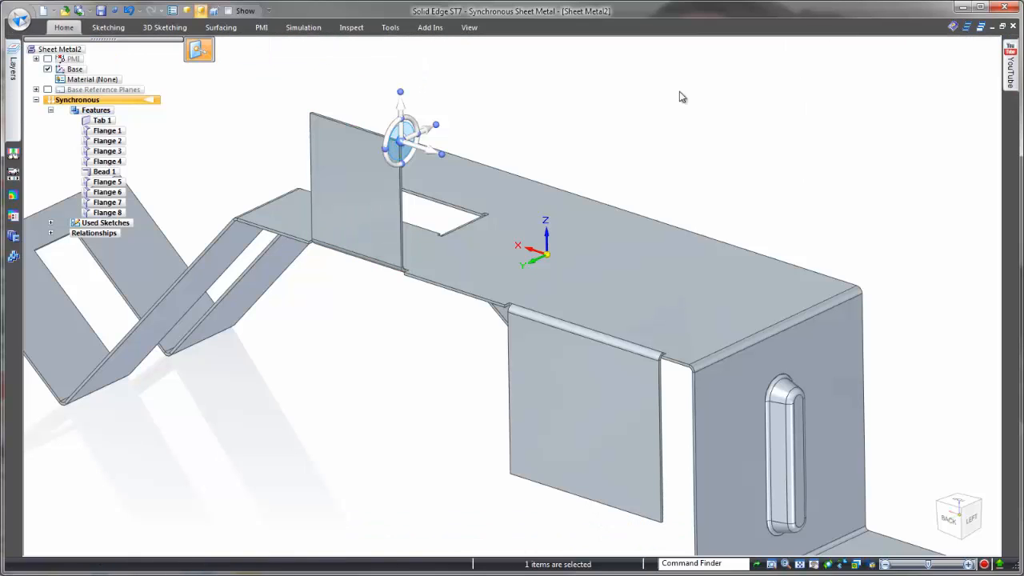
left_click(526, 223)
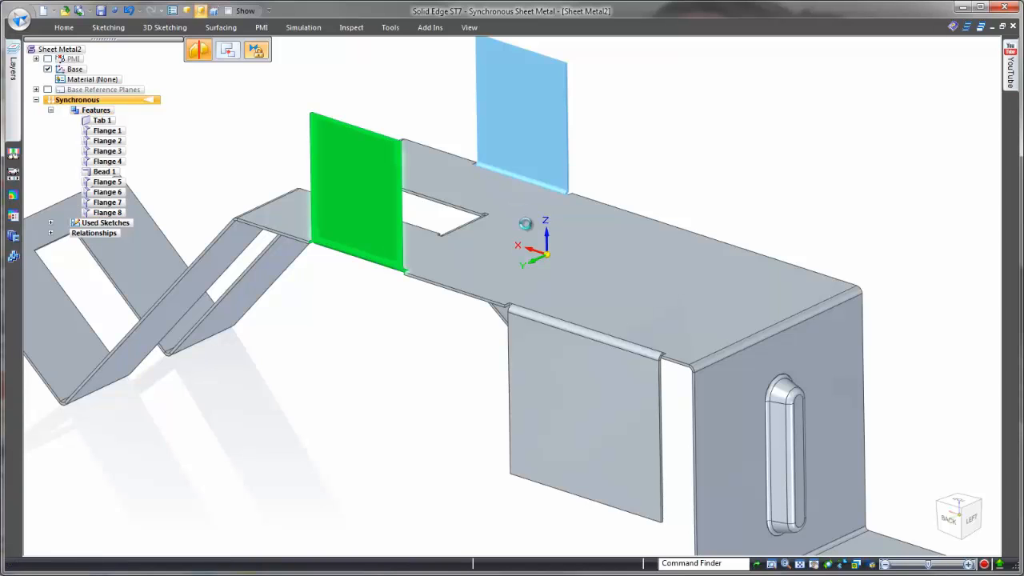
key("Escape")
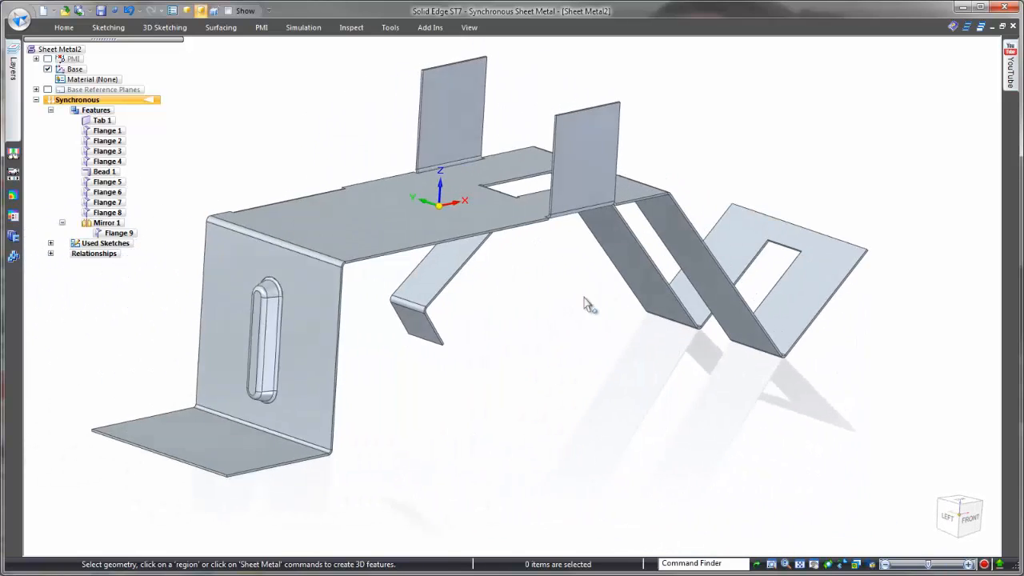
- Rotate the top face by -5° around its bend with the beaded vertical wall
middle_click_drag(584, 297, 418, 307)
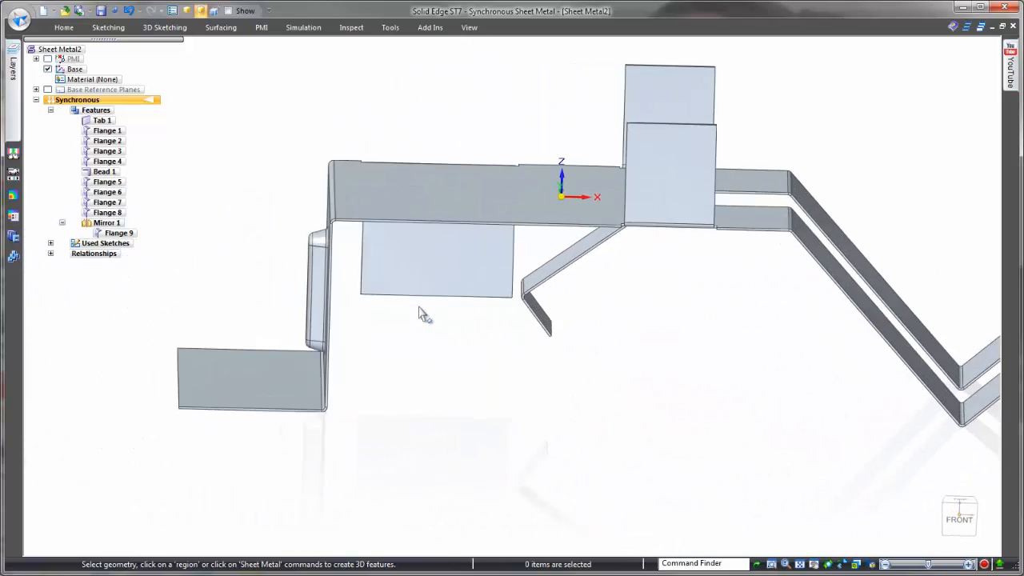
left_click(434, 207)
left_click_drag(422, 204, 358, 212)
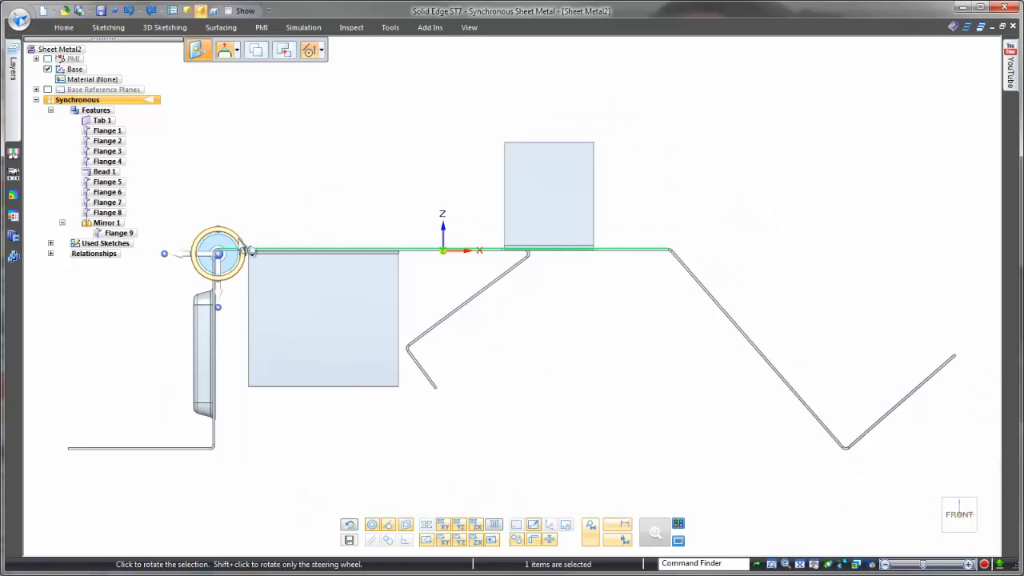
left_click(245, 250)
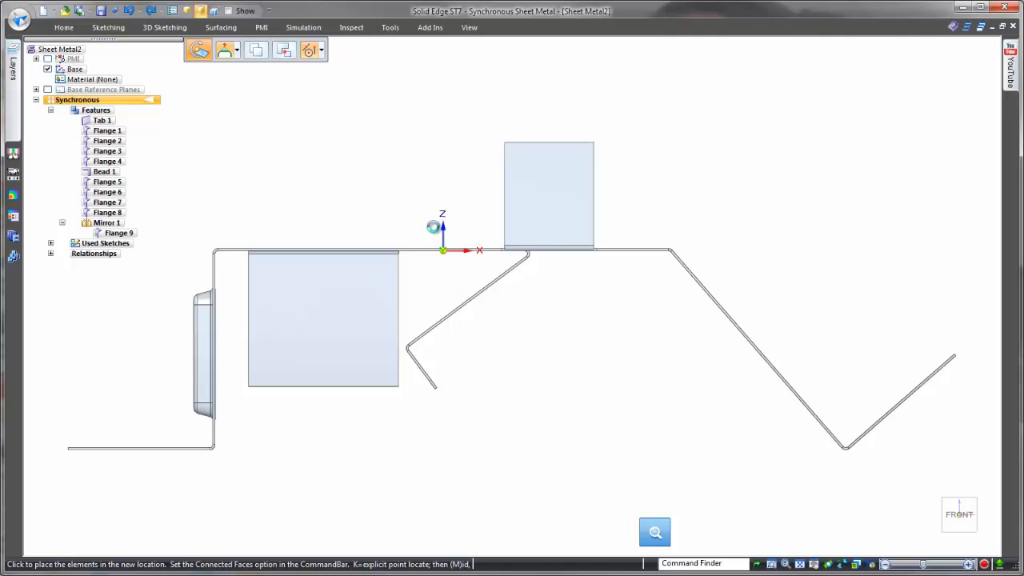
type("-5")
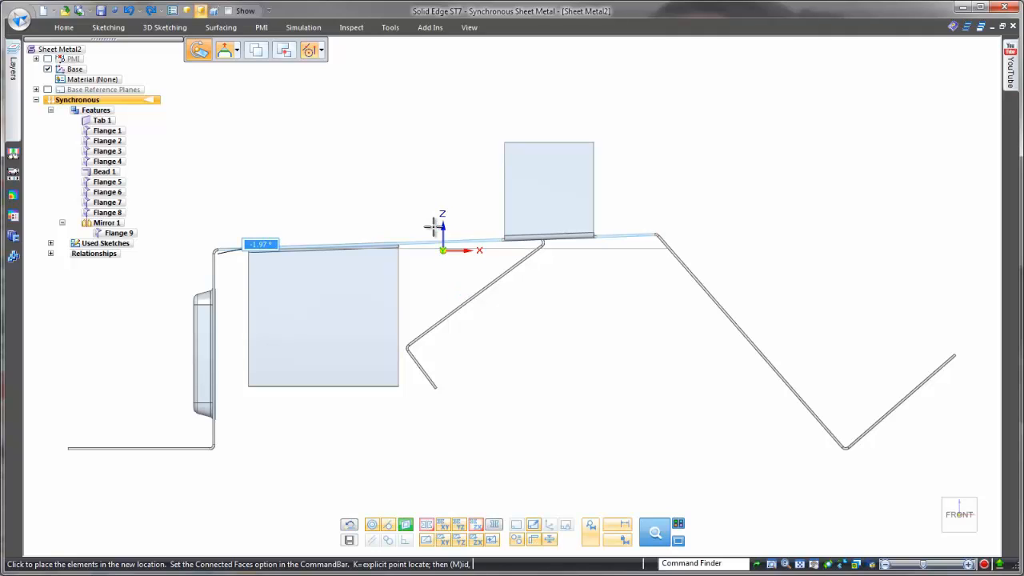
key("Return")
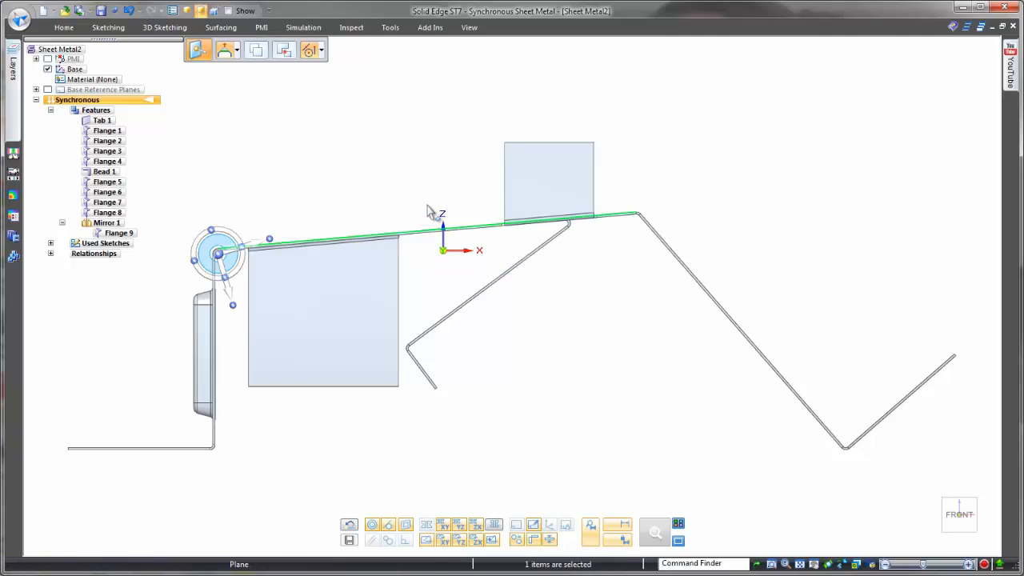
left_click(433, 201)
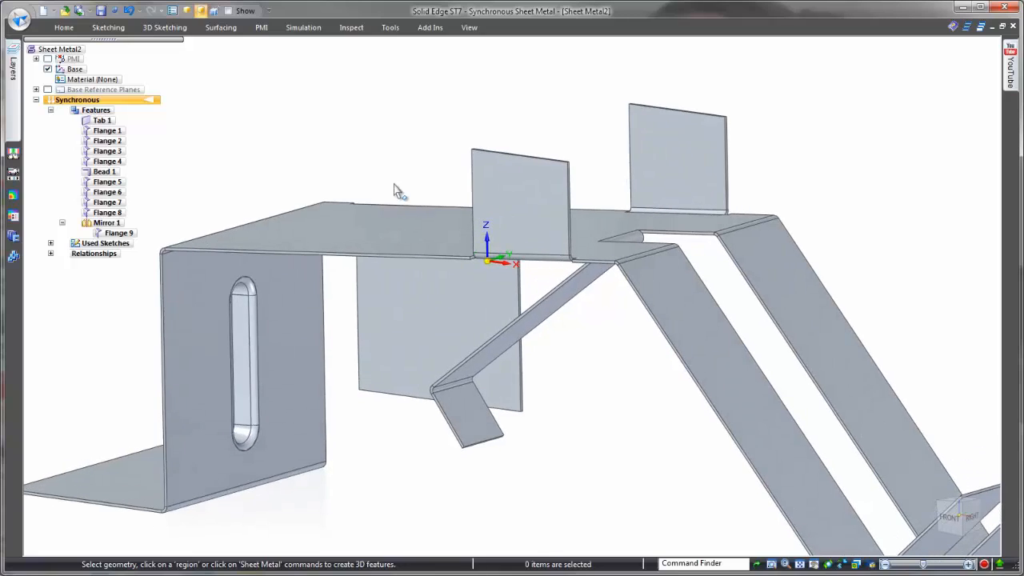
- Break the mirror feature so its copied flange becomes an independent flange
left_click(114, 227)
right_click(114, 227)
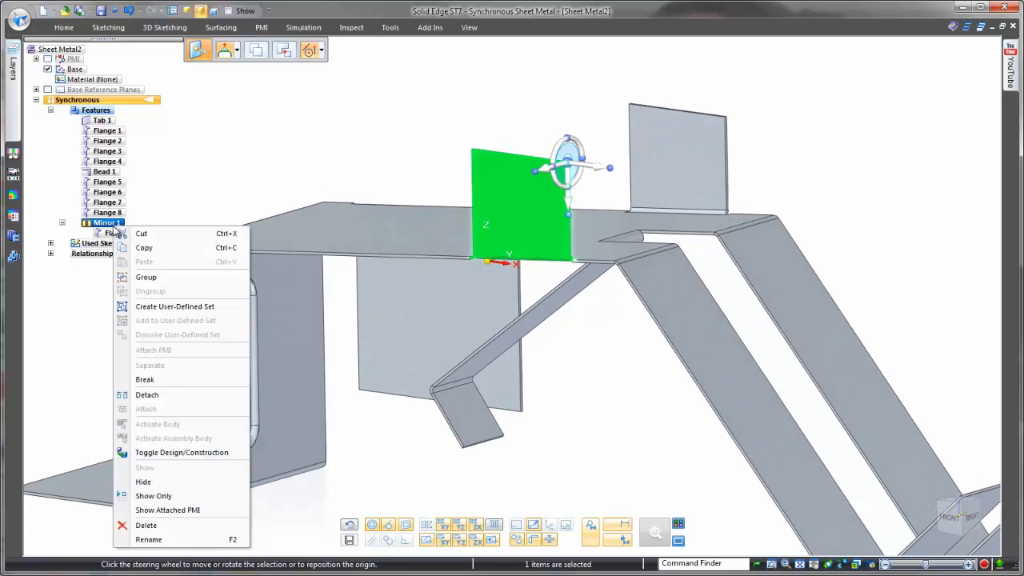
left_click(148, 395)
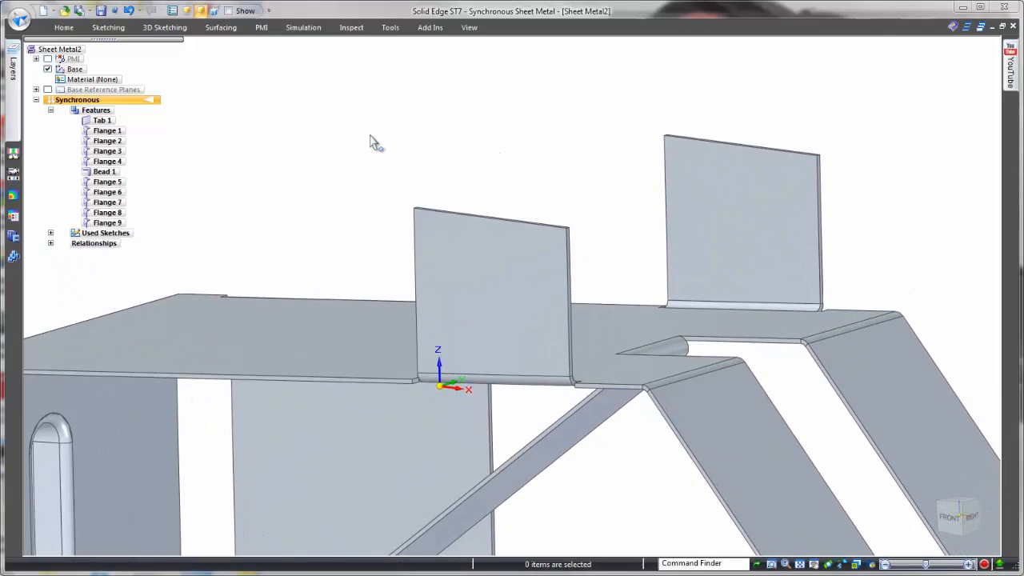
- Sketch a horizontal line about 14 mm long on the outer face of the negative Y upright flange, with the sketch plane locked
right_click(370, 140)
left_click(401, 132)
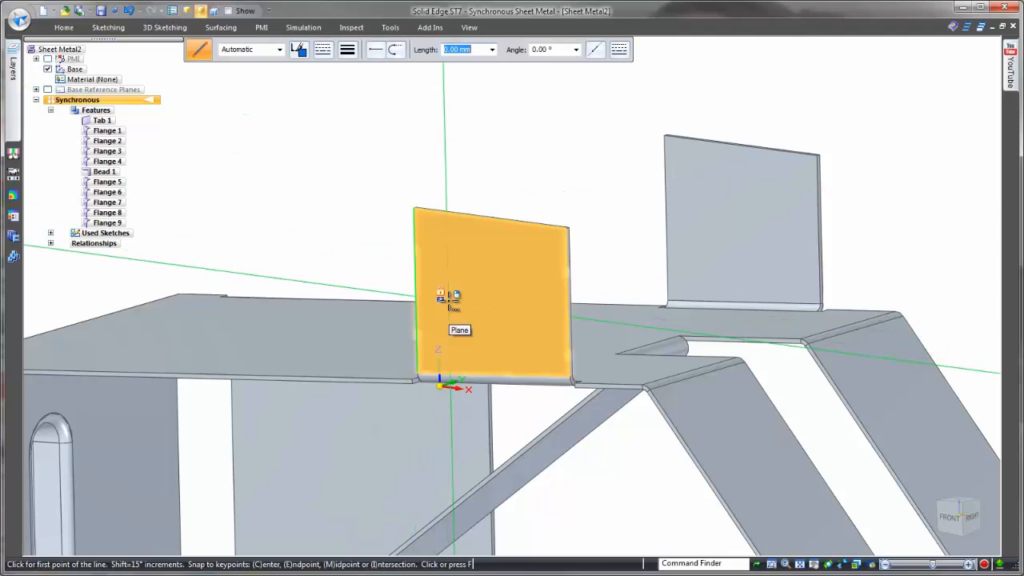
left_click(449, 297)
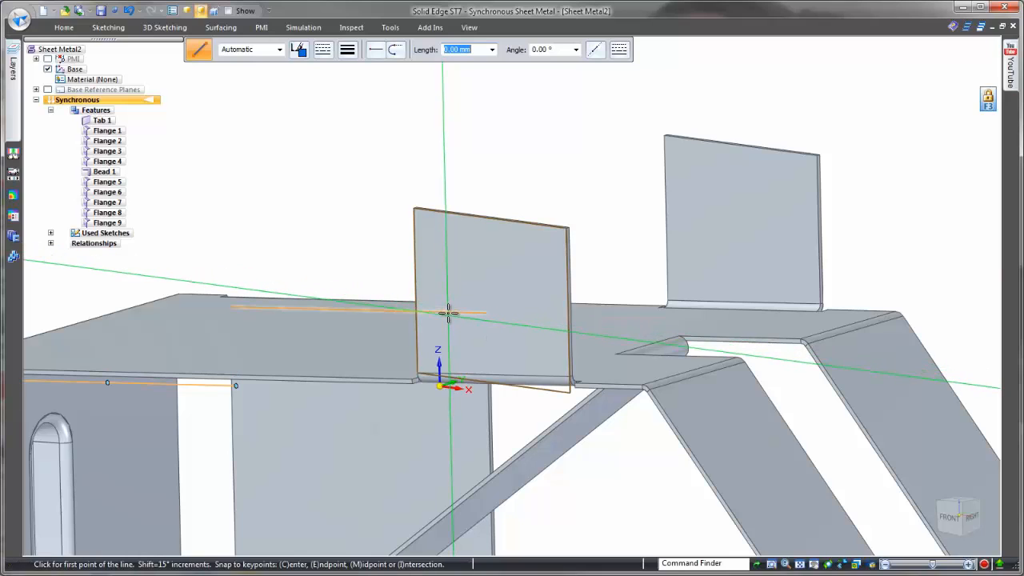
left_click(450, 308)
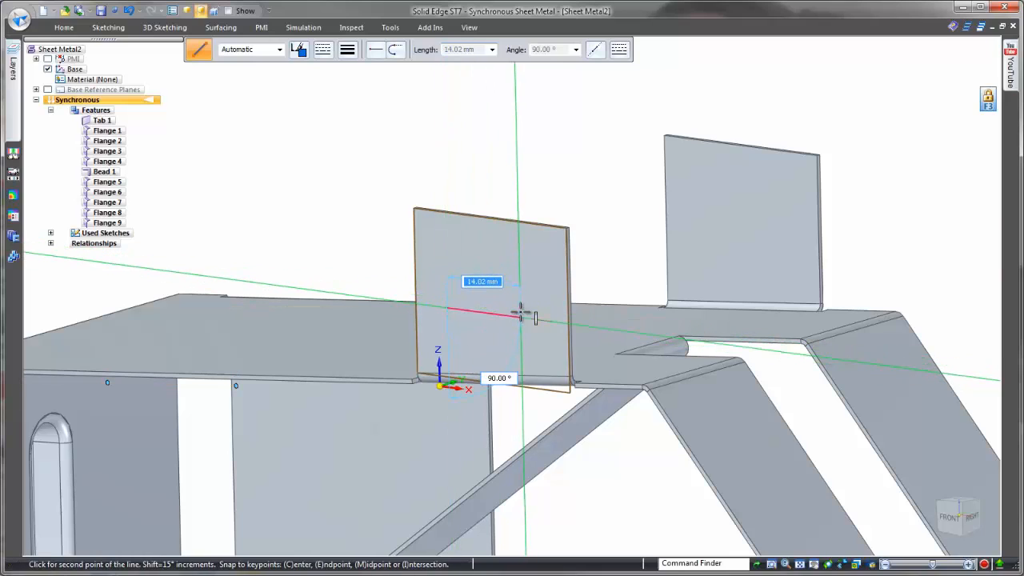
left_click(520, 316)
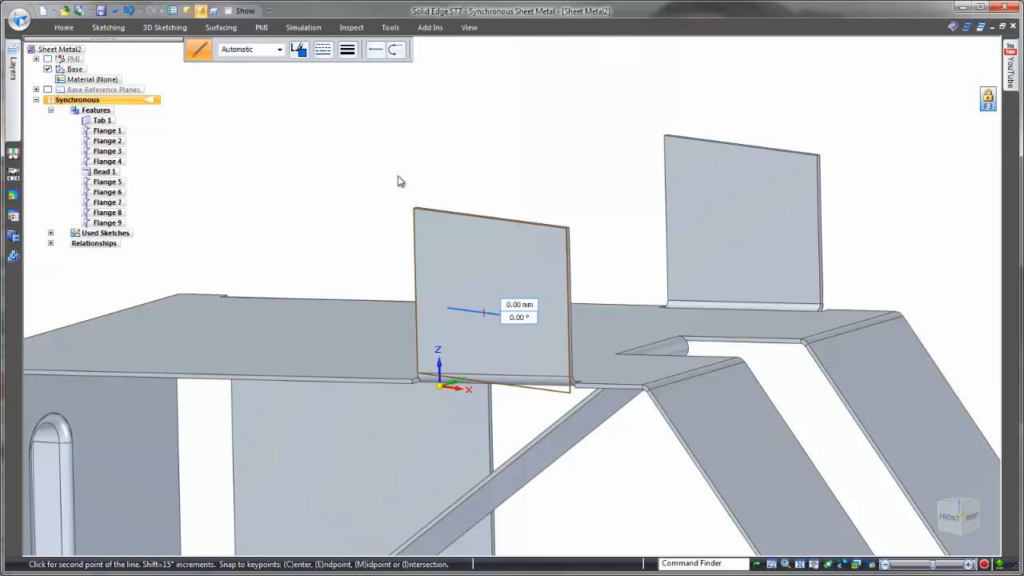
key("Escape")
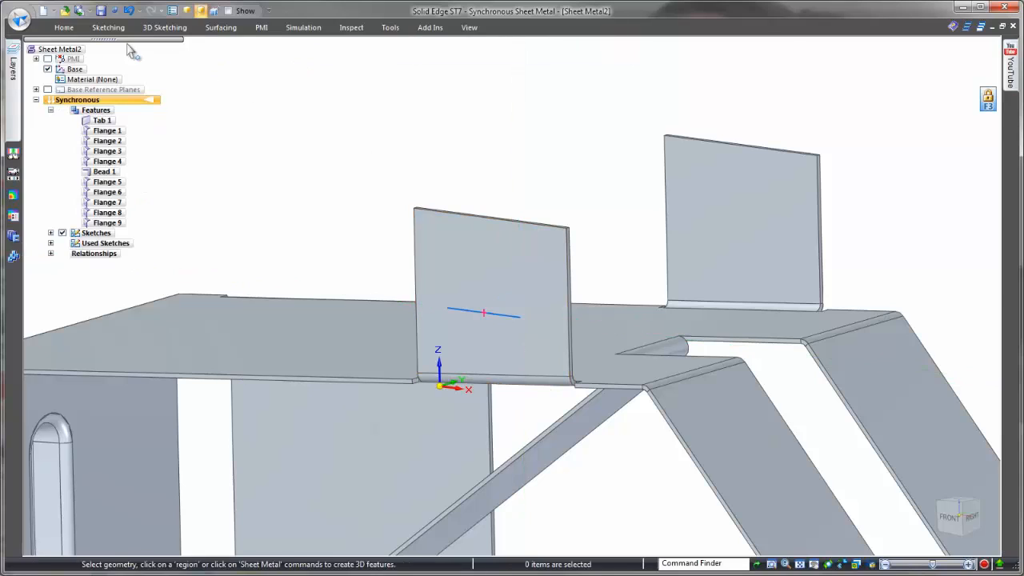
- Jog the negative Y upright flange along the sketched line, offsetting the portion above it toward the opposite upright flange
left_click(64, 27)
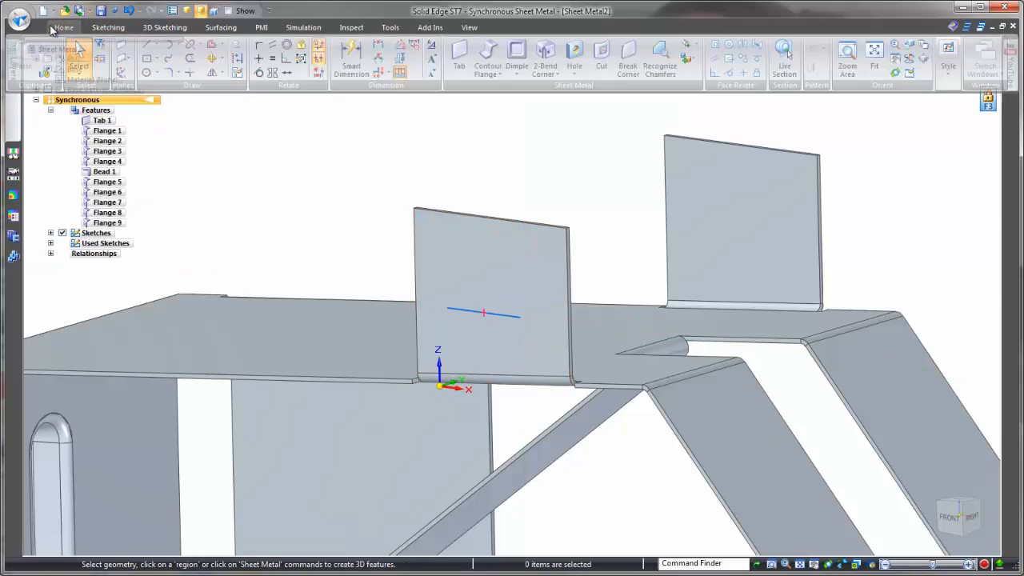
left_click(695, 45)
left_click(706, 74)
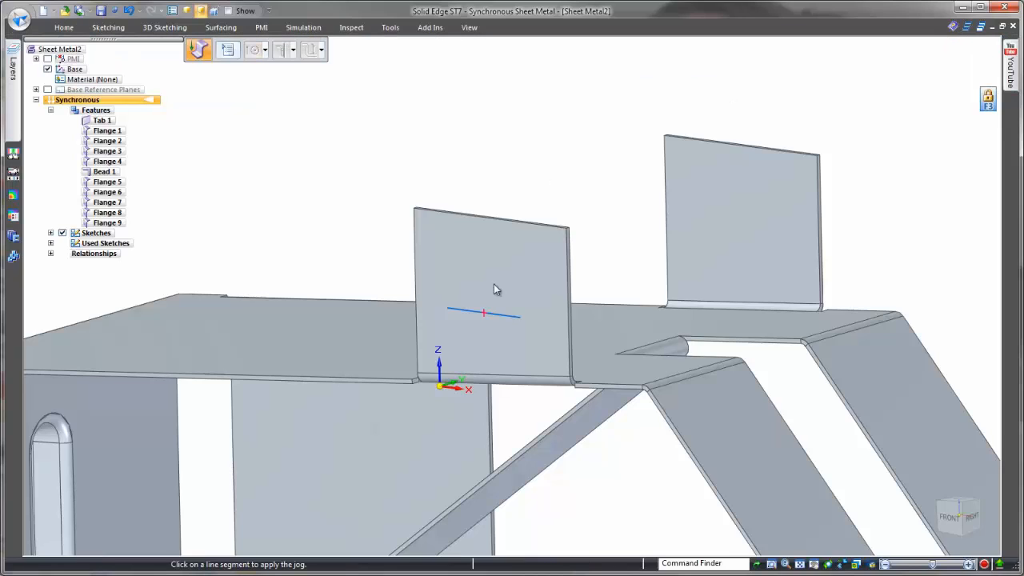
left_click(496, 316)
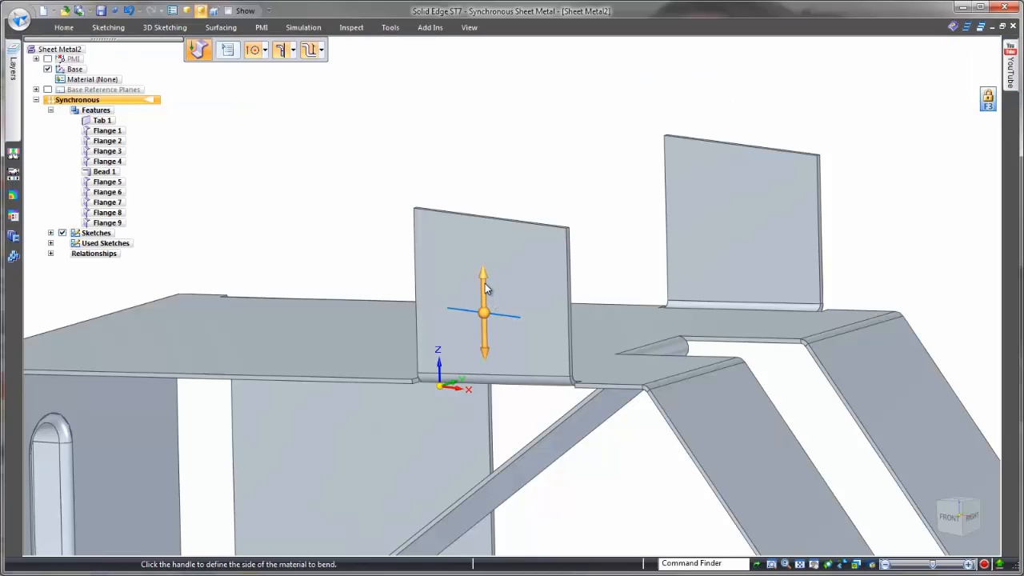
left_click(484, 281)
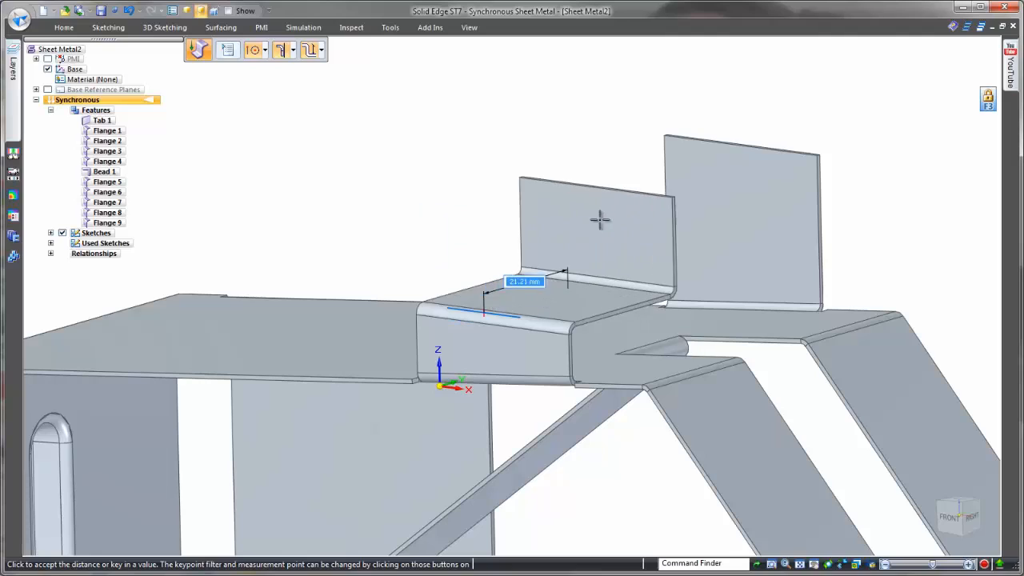
left_click(640, 135)
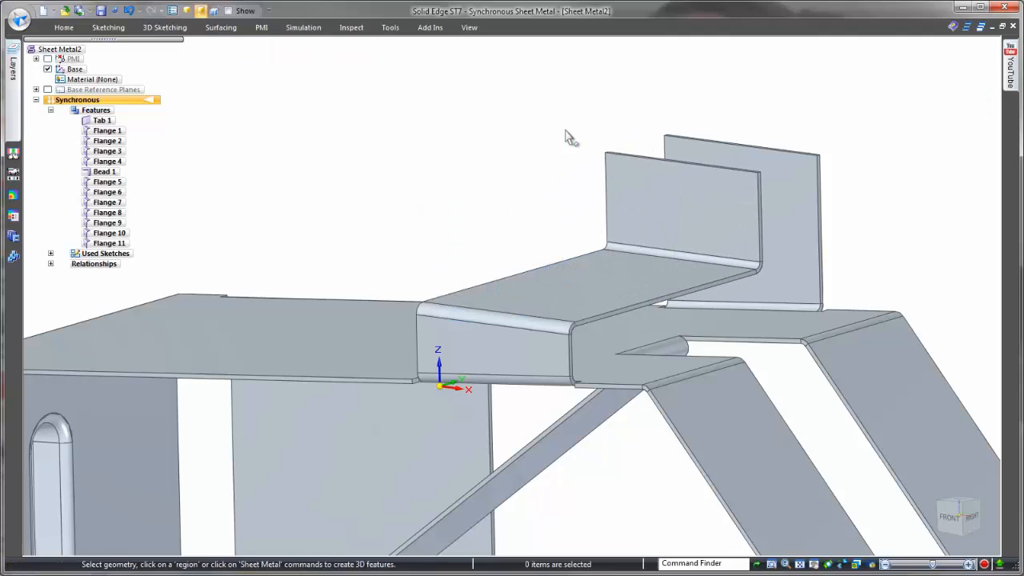
- Sketch a short line across the slanted narrow flange, parallel to its lower bend, with the sketch plane locked to its face
middle_click_drag(564, 131, 670, 308)
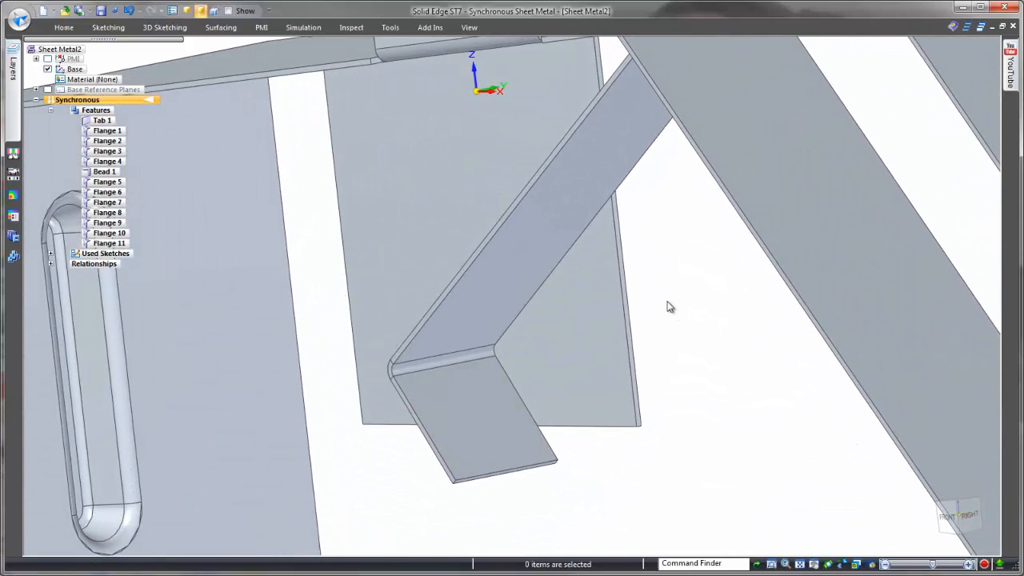
right_click(670, 307)
left_click(699, 301)
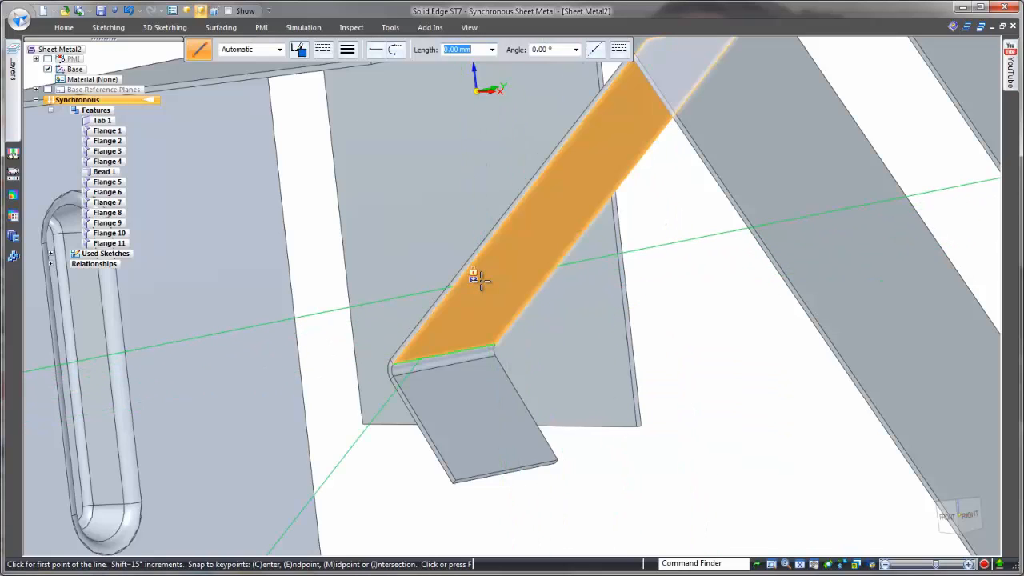
left_click(475, 276)
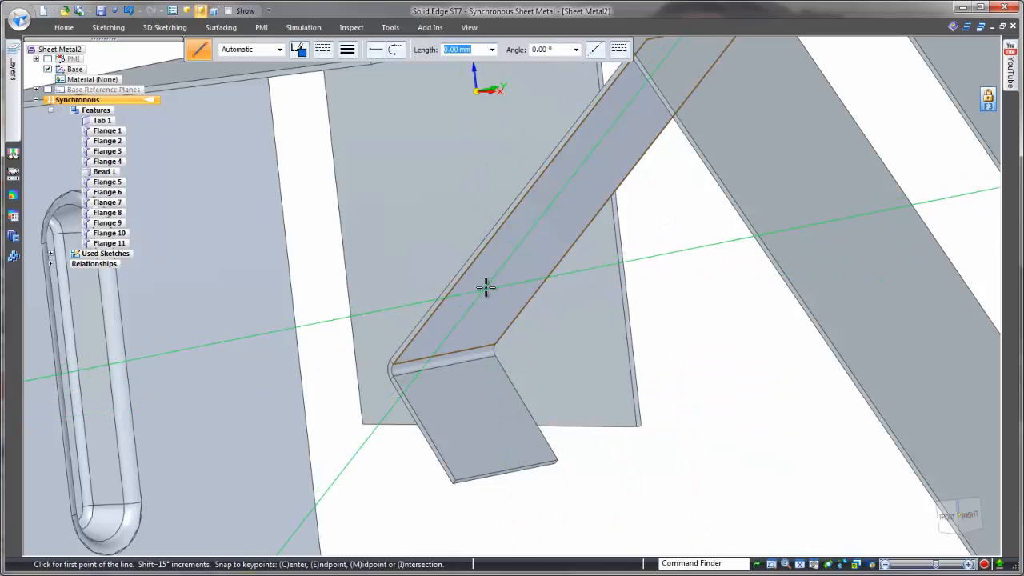
left_click(492, 278)
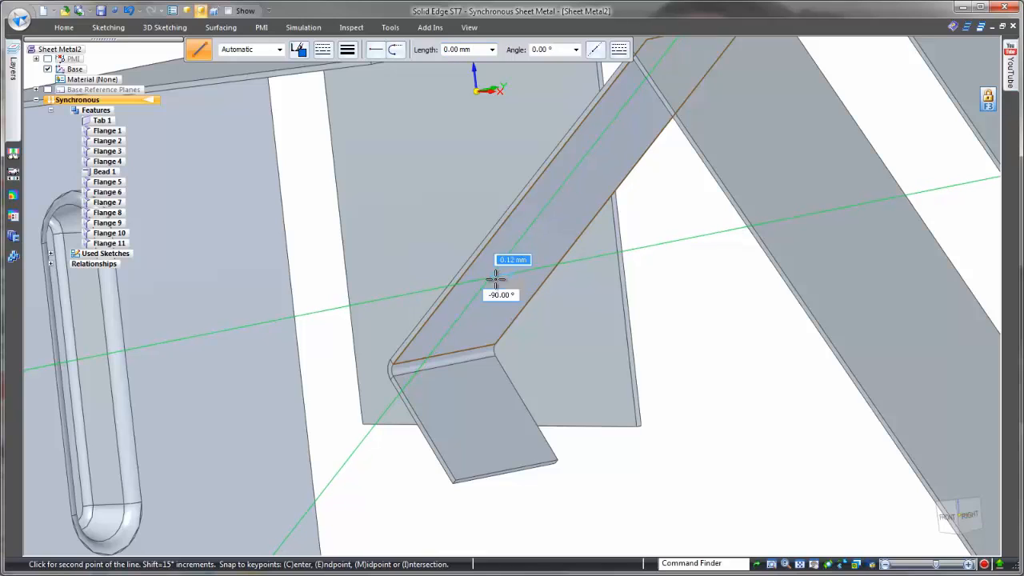
left_click(538, 271)
key("Escape")
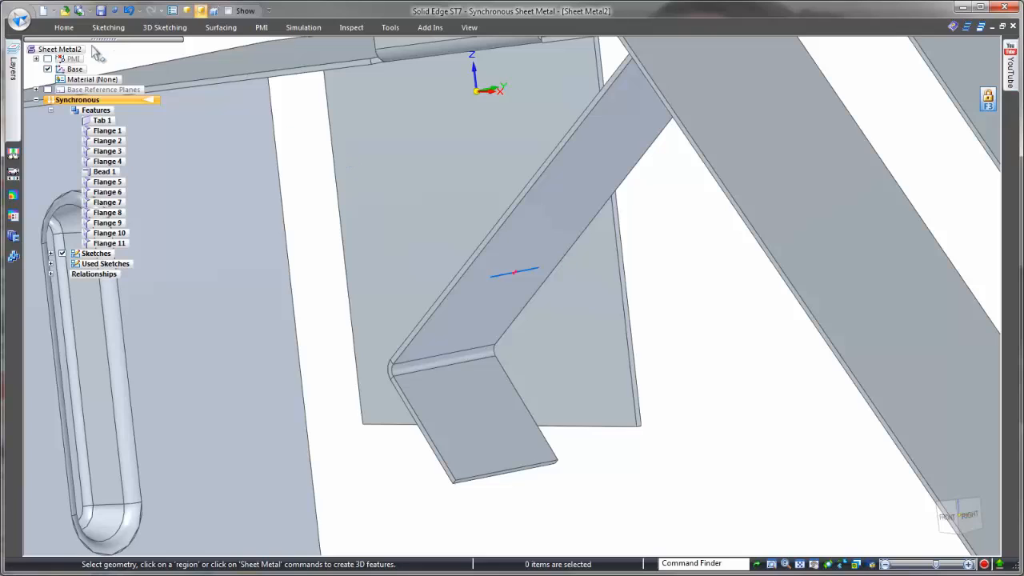
- Jog the slanted narrow flange along the sketched line, offsetting its lower portion by about 11 mm
left_click(64, 27)
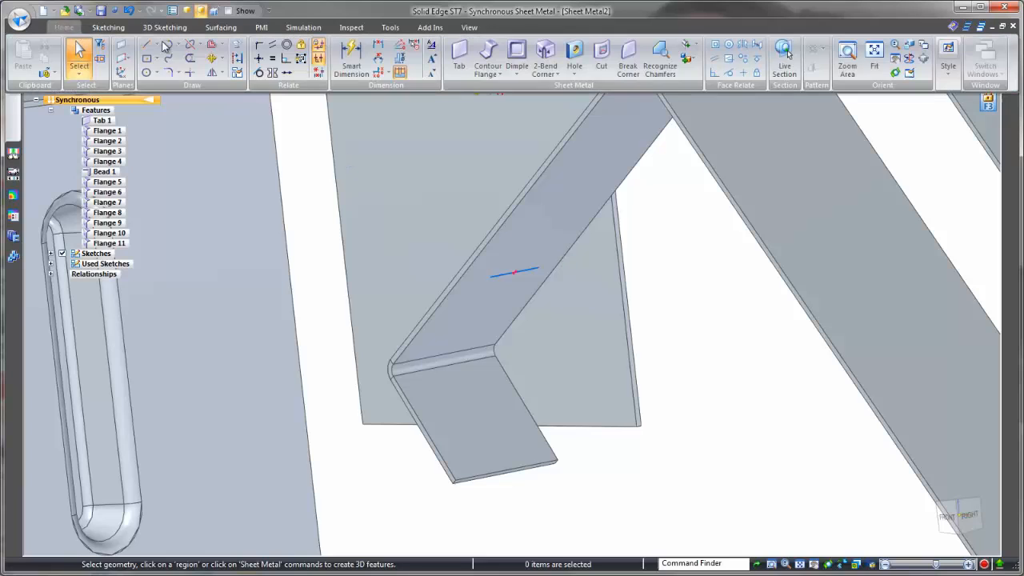
left_click(695, 45)
left_click(706, 75)
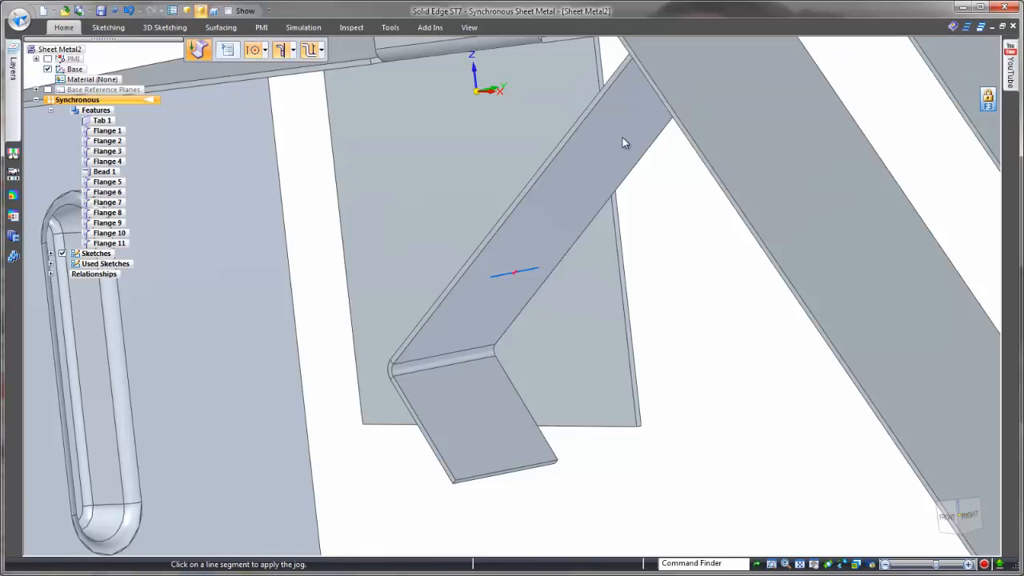
left_click(503, 281)
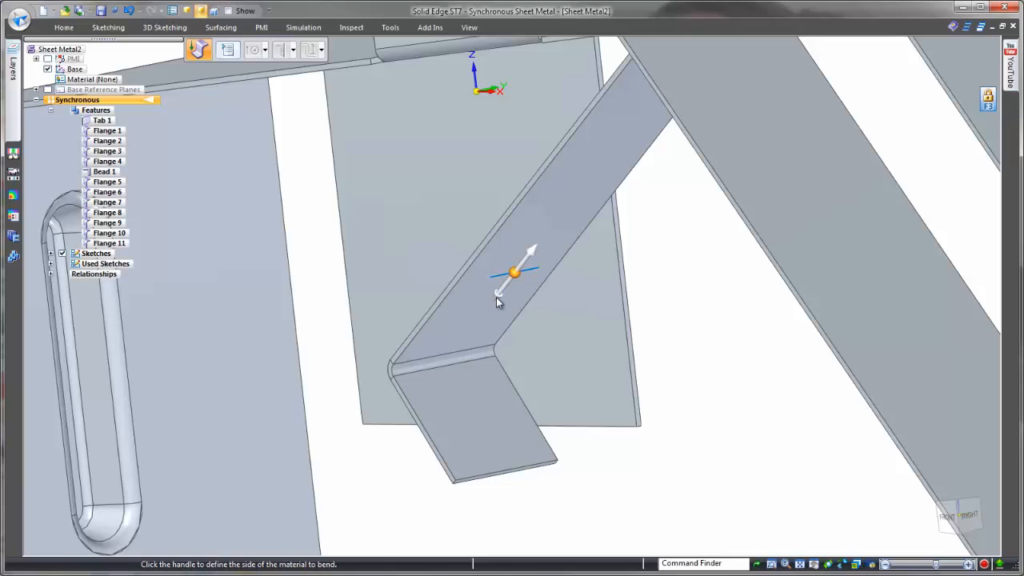
left_click(495, 296)
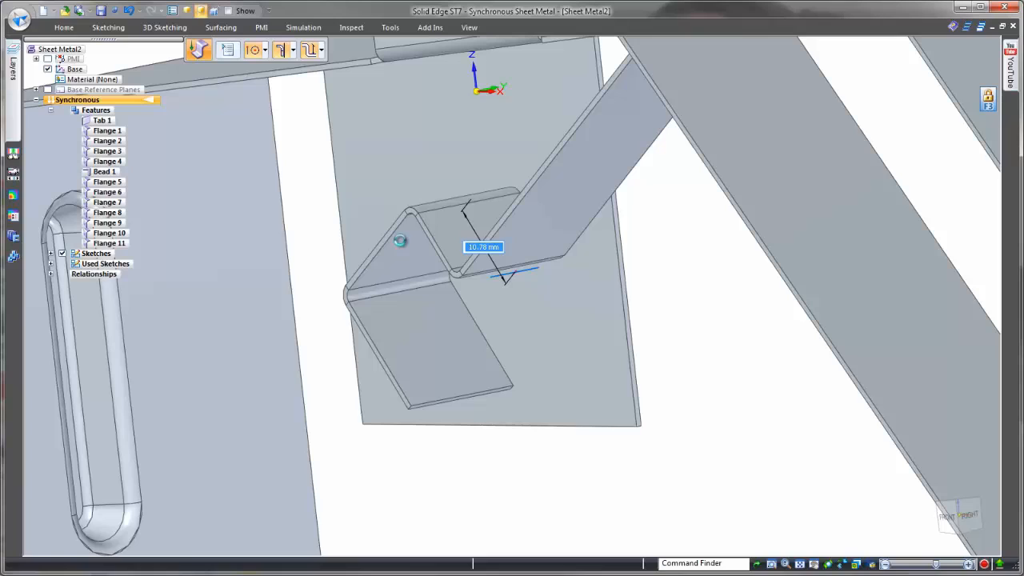
left_click(400, 240)
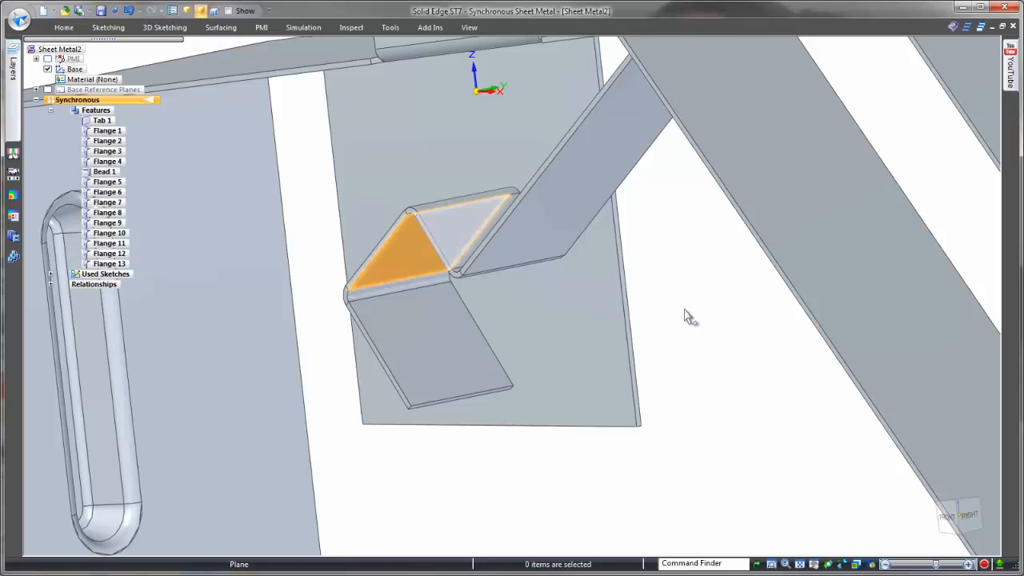
- Round the free corners of the narrow strip's end flange, both upright flanges and the slotted end flange with an 8 mm Break Corner
left_click(63, 27)
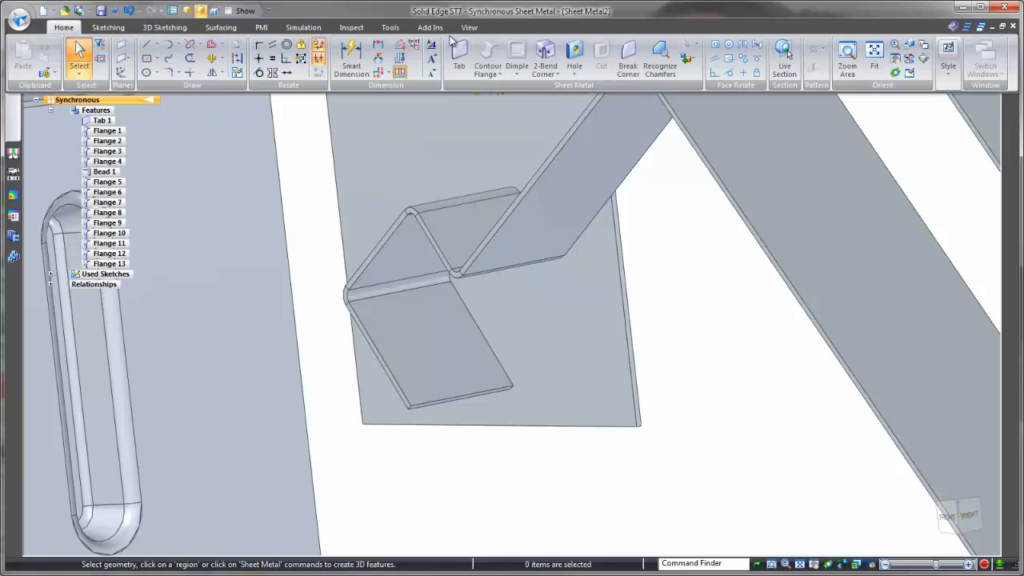
left_click(628, 57)
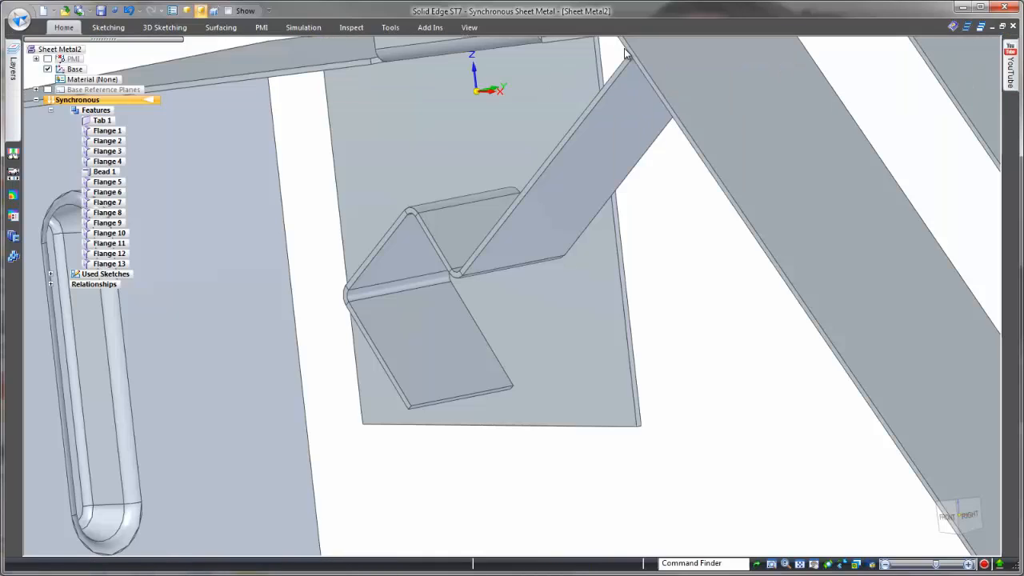
left_click(450, 381)
scroll(646, 347, "down", 3)
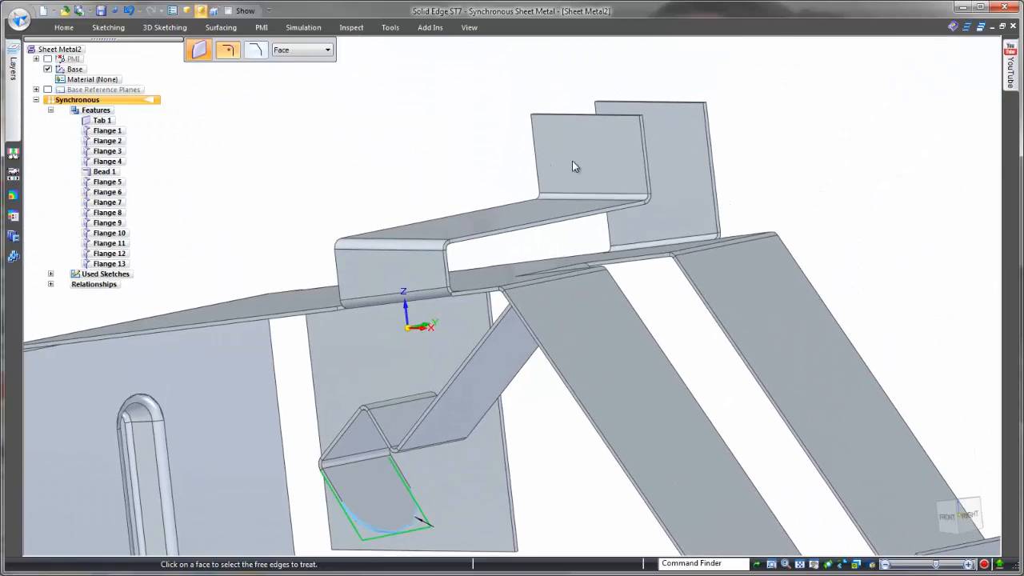
left_click(576, 159)
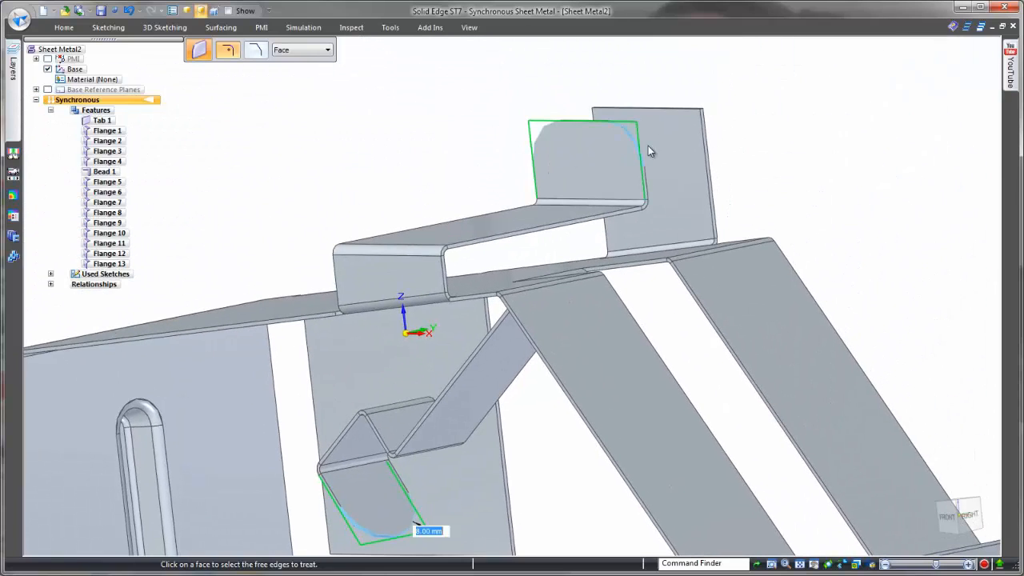
middle_click_drag(674, 144, 768, 147)
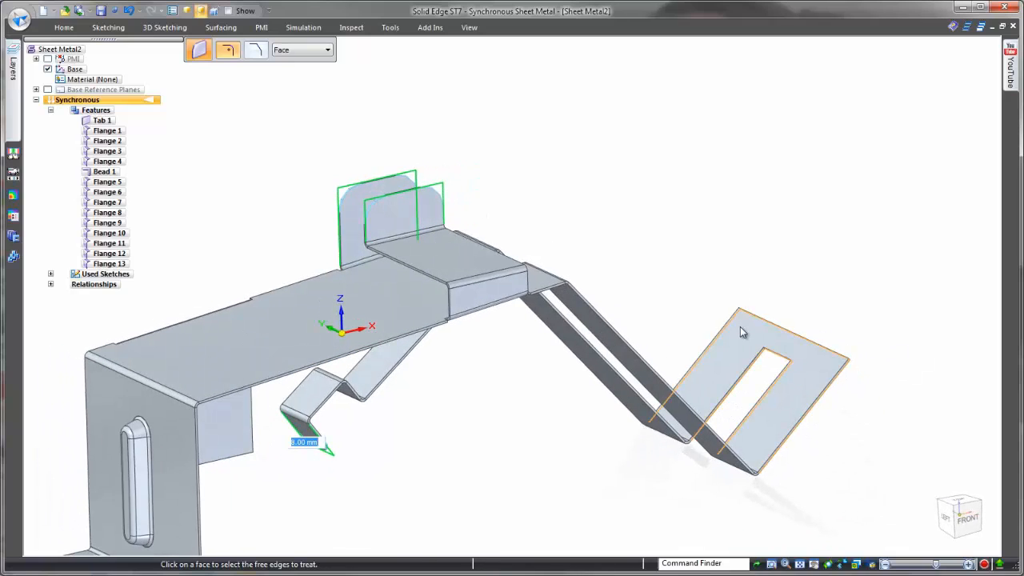
left_click(739, 326)
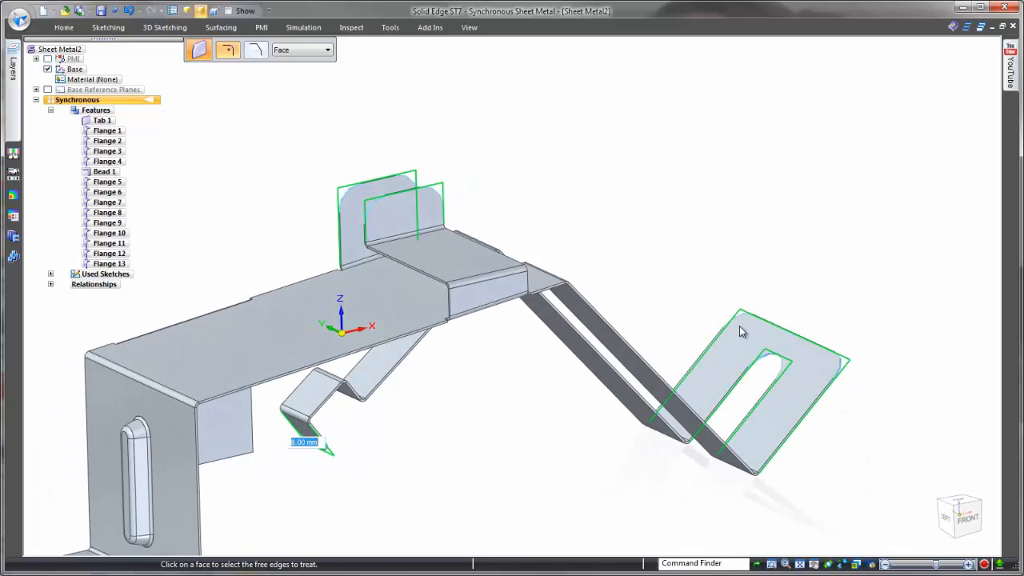
right_click(710, 264)
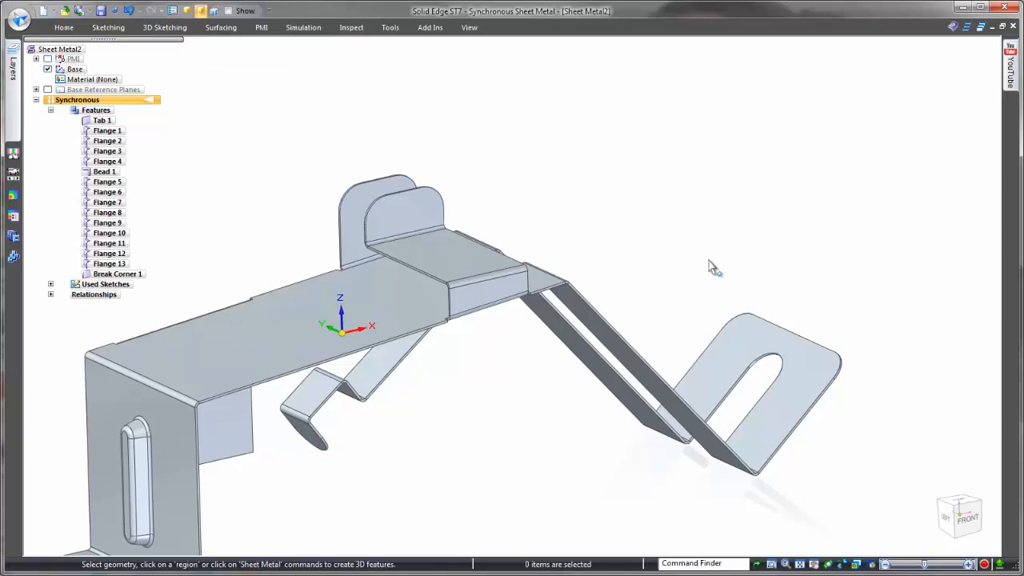
- Move the side edge of the flange below the beaded wall inward about 16 mm, narrowing the flange symmetrically
middle_click_drag(711, 264, 581, 330)
scroll(578, 344, "up", 5)
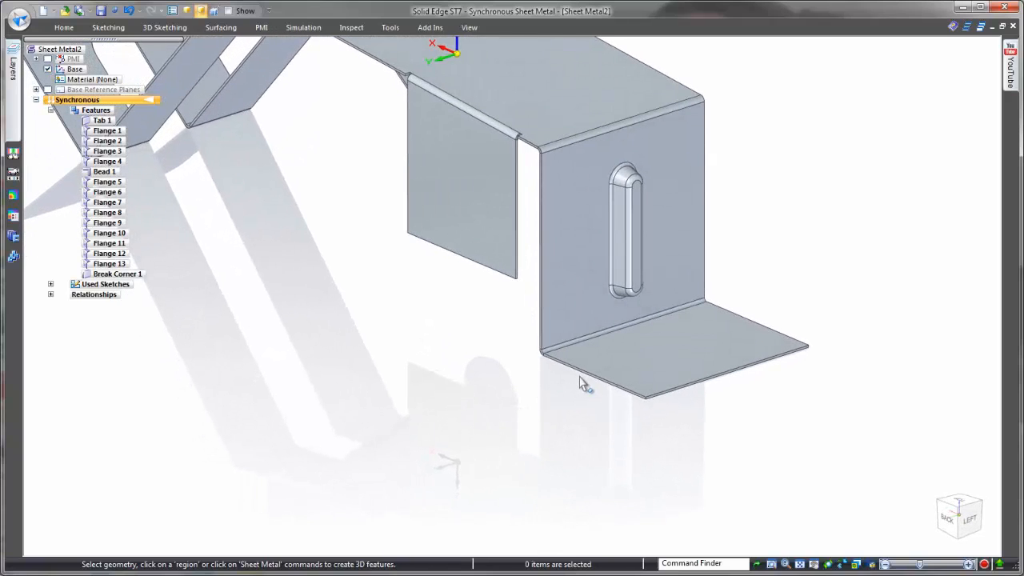
left_click(578, 373)
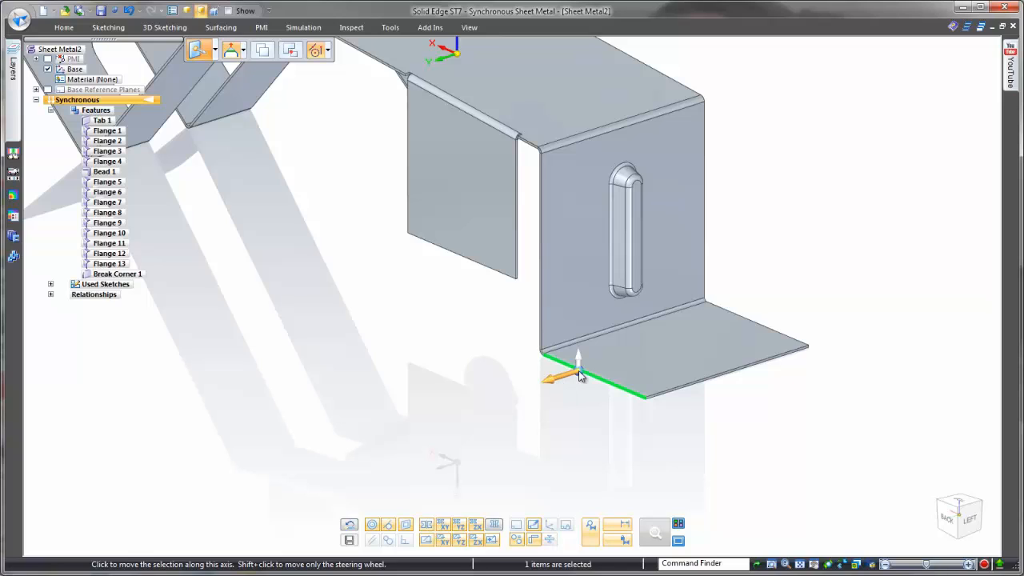
left_click(579, 374)
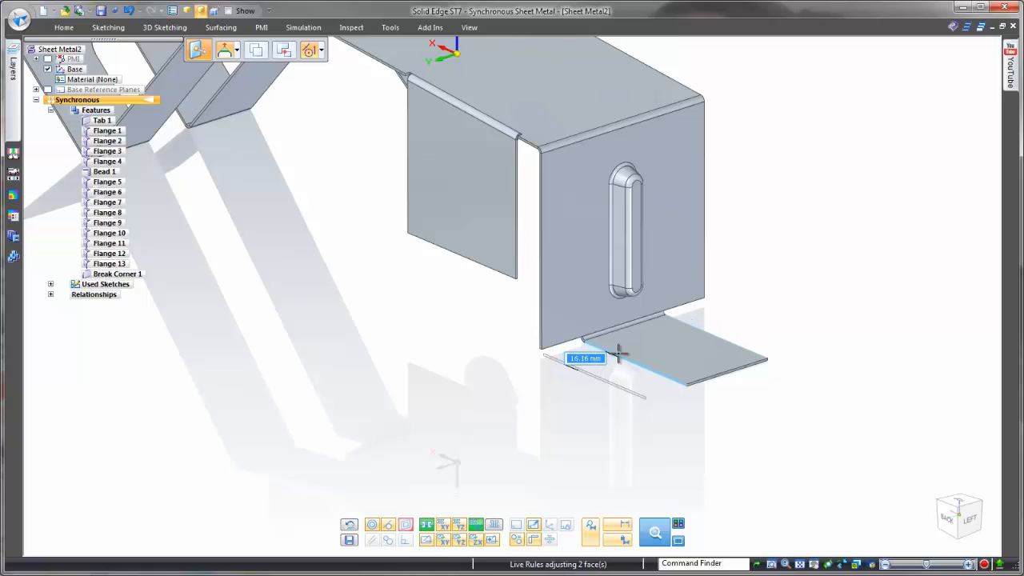
left_click(618, 355)
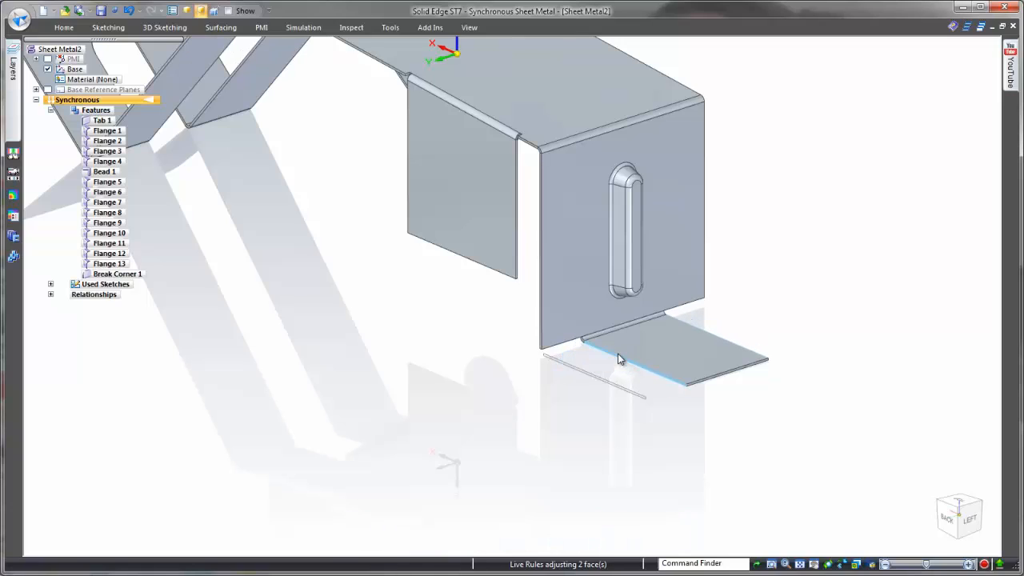
key("Escape")
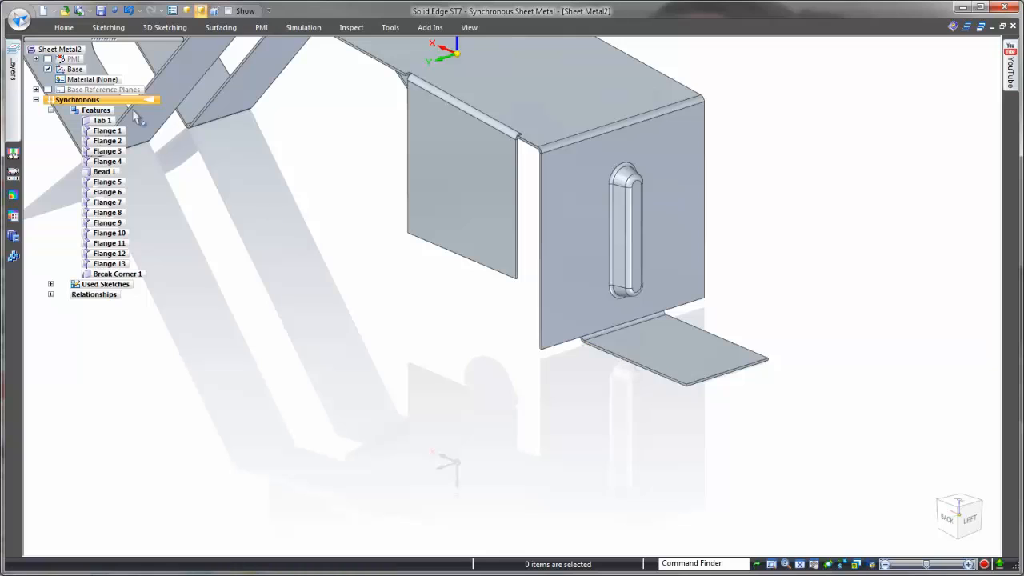
- Add an open hem to the front edge of the narrowed bottom flange using the saved Theebo Hem settings, and show the whole part in isometric view
left_click(67, 29)
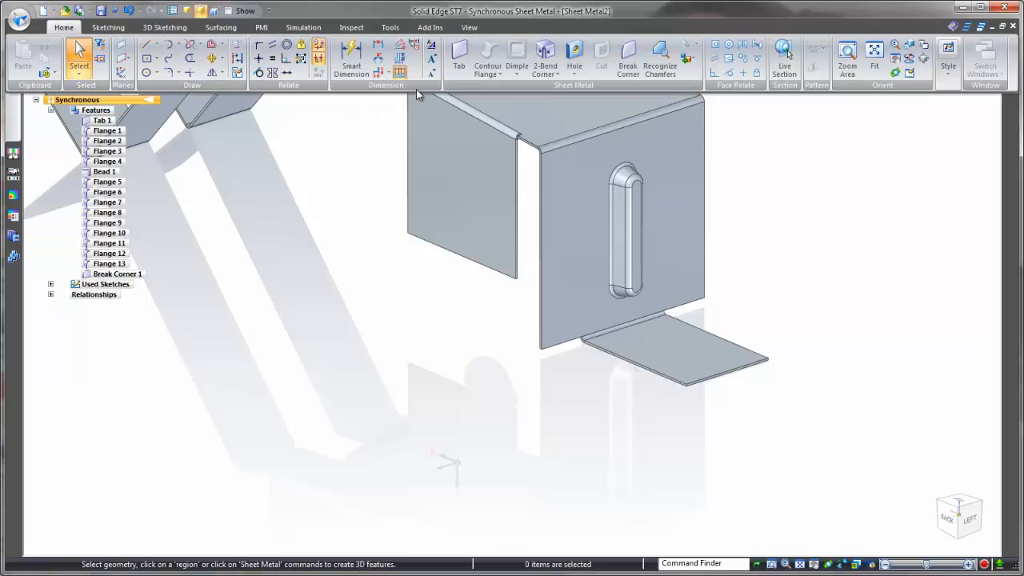
left_click(496, 71)
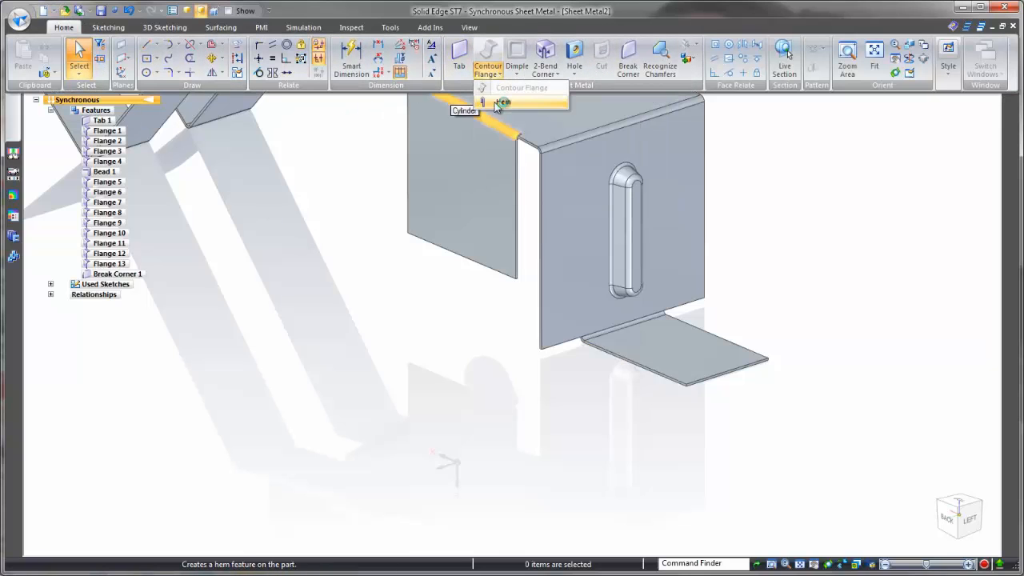
left_click(502, 101)
left_click(731, 375)
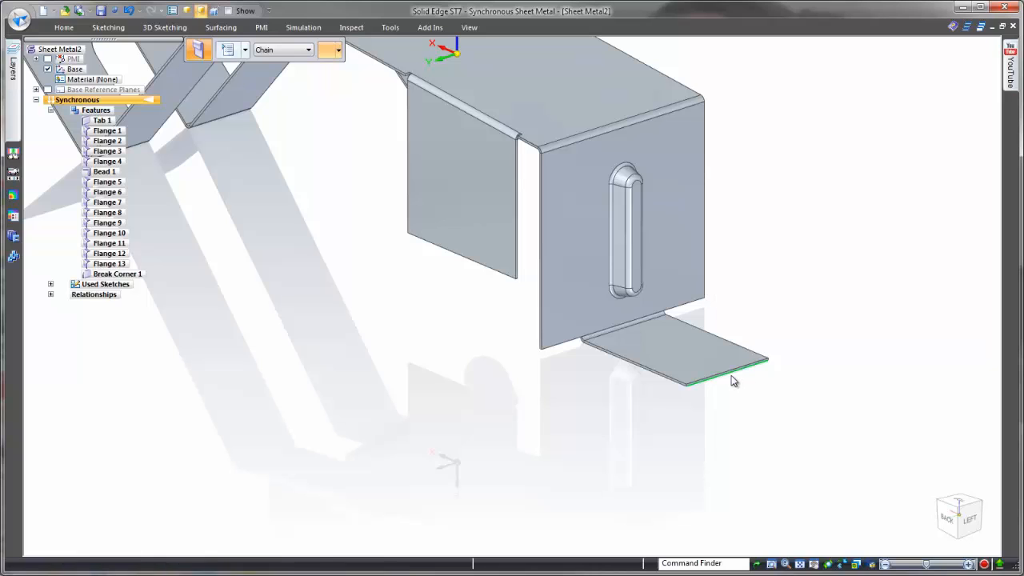
left_click(227, 51)
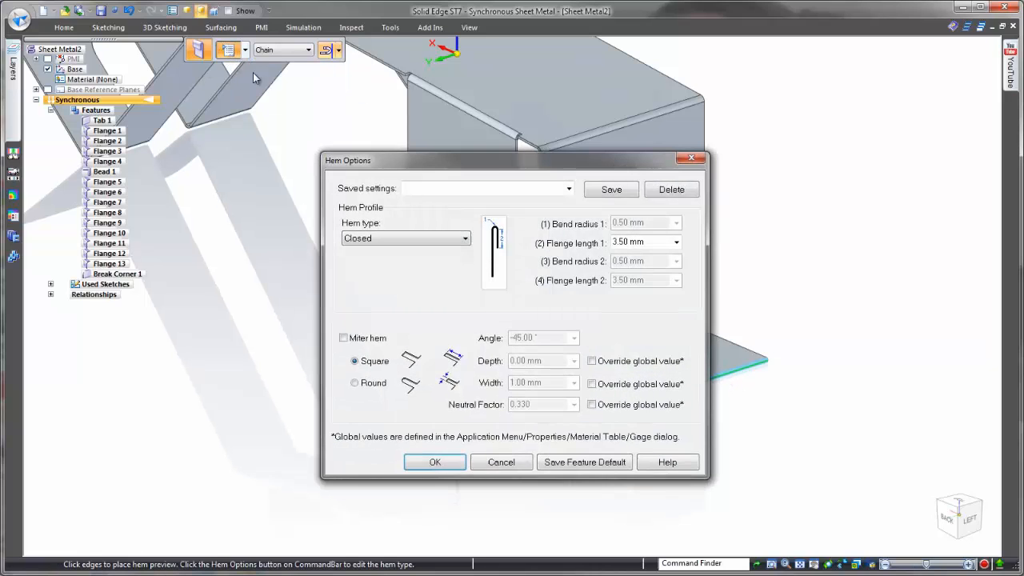
left_click(567, 191)
left_click(559, 202)
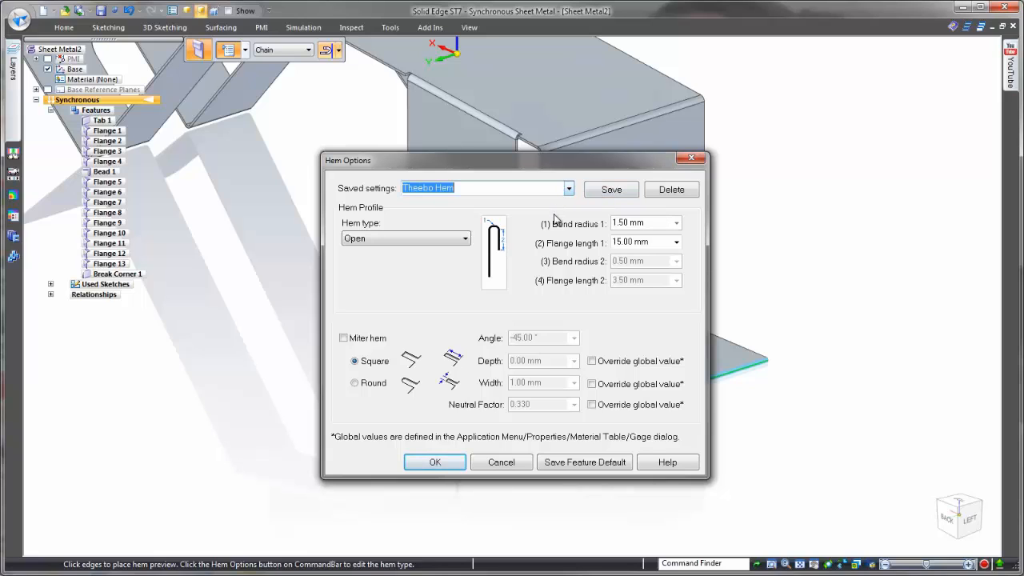
left_click(453, 464)
right_click(587, 422)
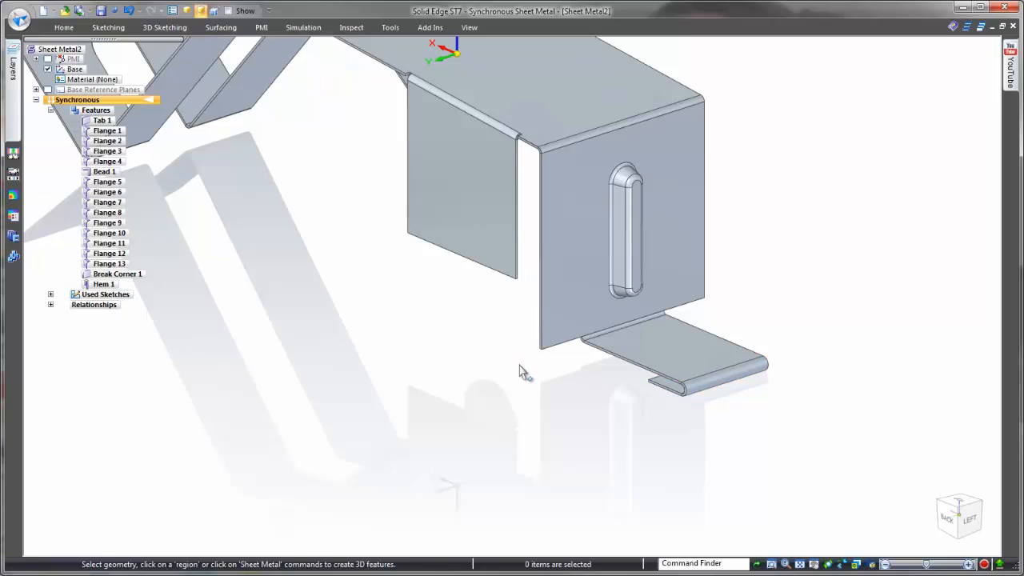
key("ctrl+f")
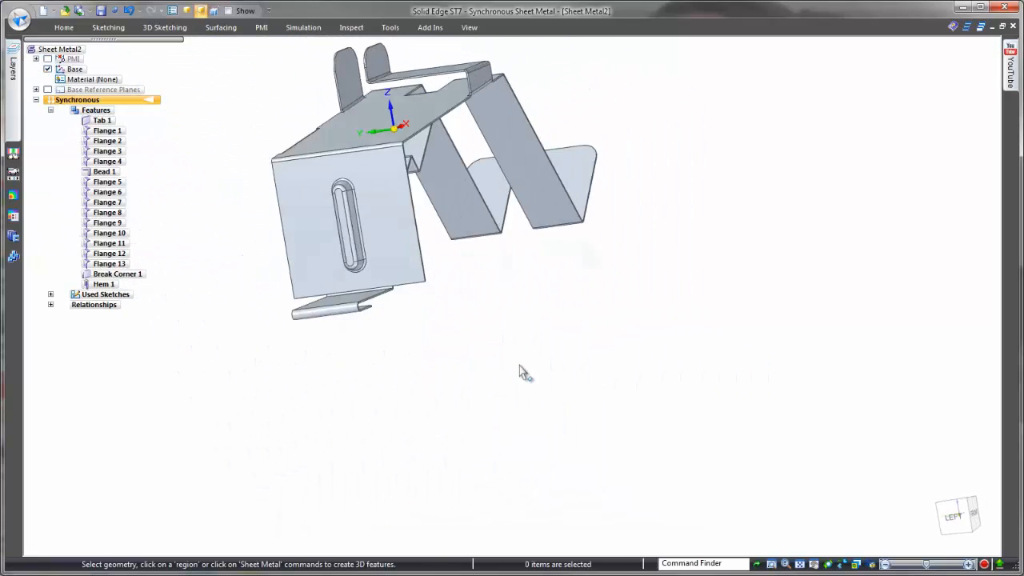
key("ctrl+i")
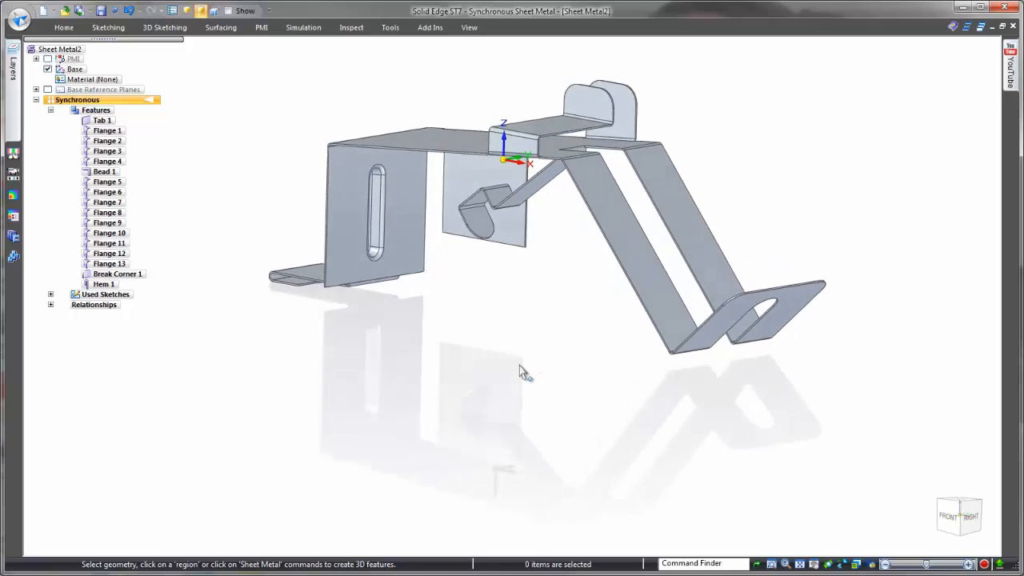
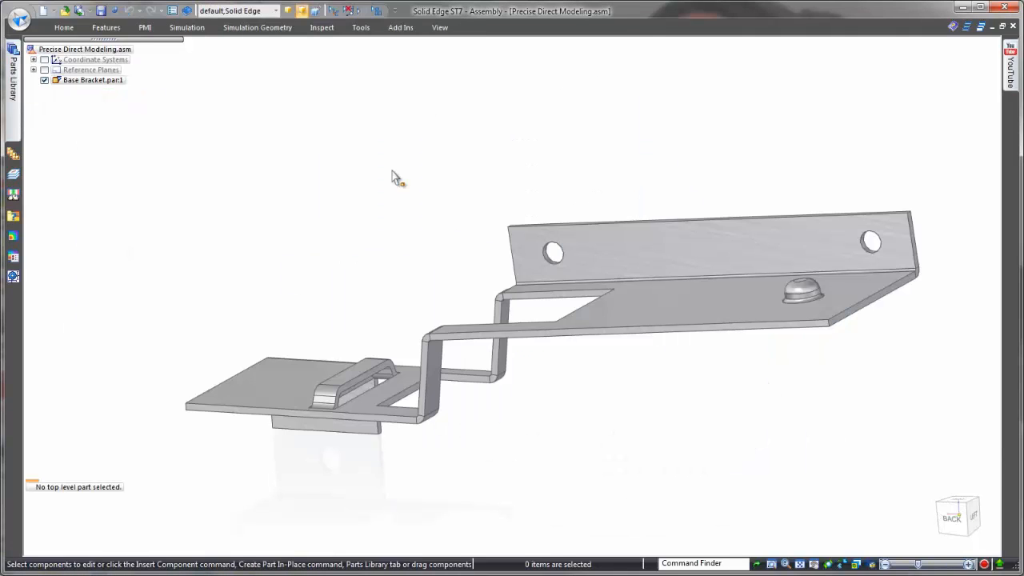
- Insert Main Clip from the Working folder and mate its hemmed bottom flange to the base bracket's lower plate at 0.00 mm offset
left_click(13, 94)
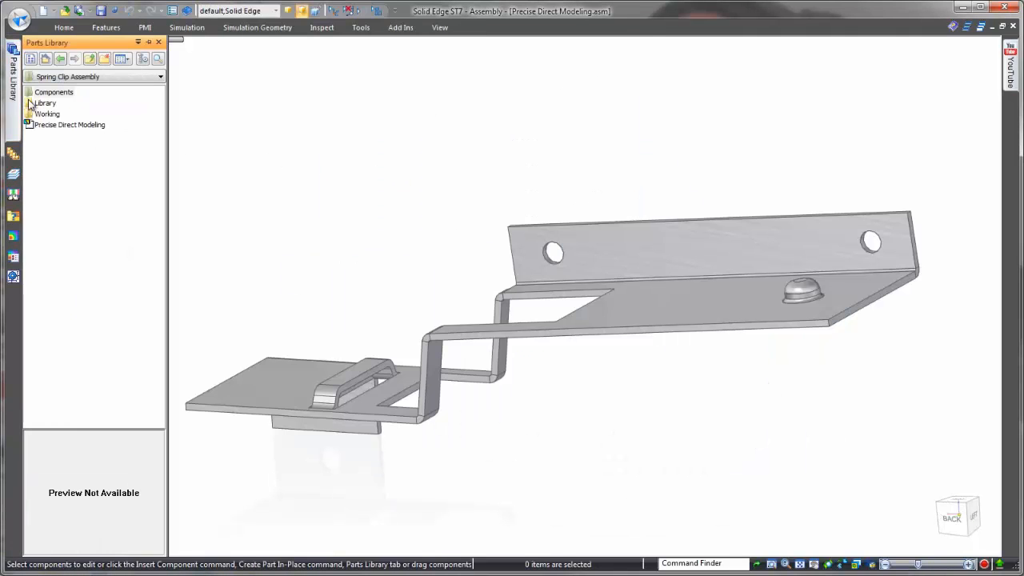
double_click(44, 115)
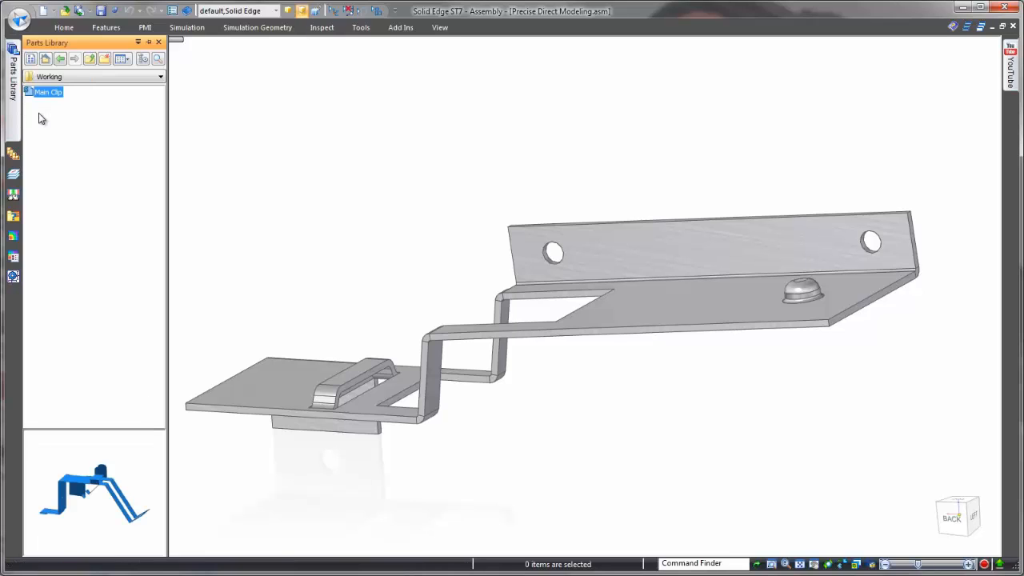
left_click_drag(47, 95, 399, 132)
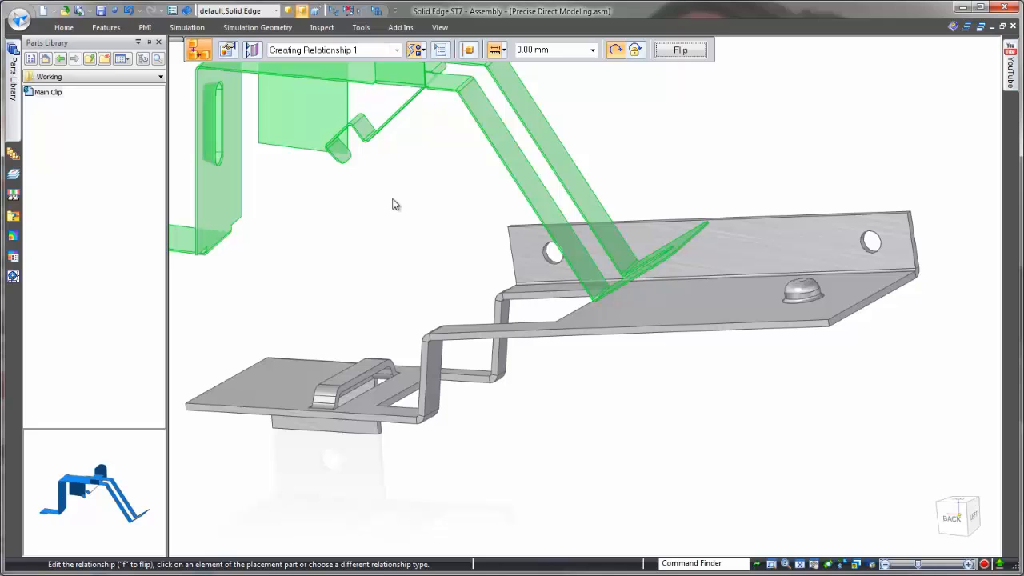
middle_click_drag(388, 211, 310, 323)
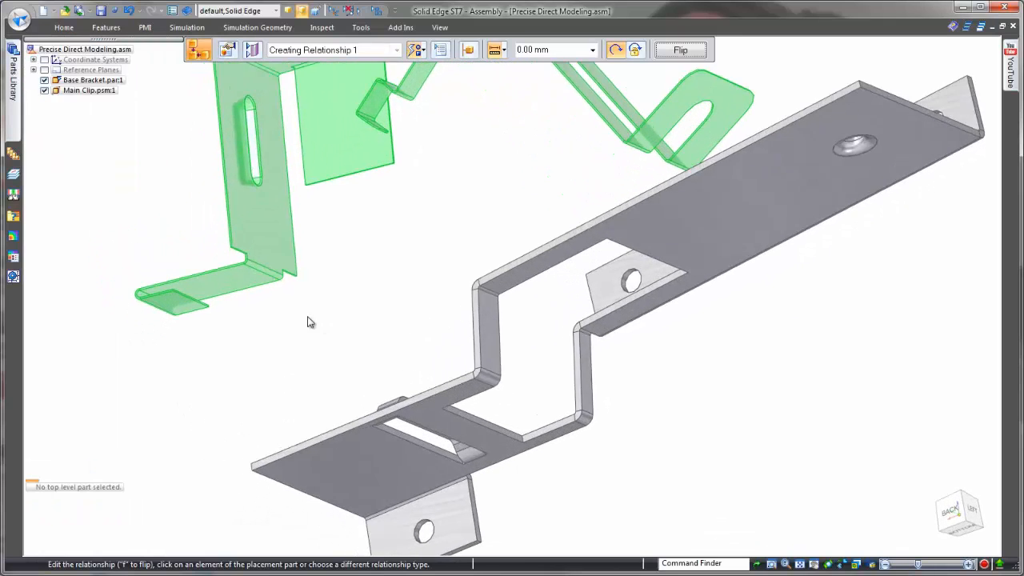
left_click(244, 264)
middle_click_drag(279, 272, 351, 263)
left_click(390, 270)
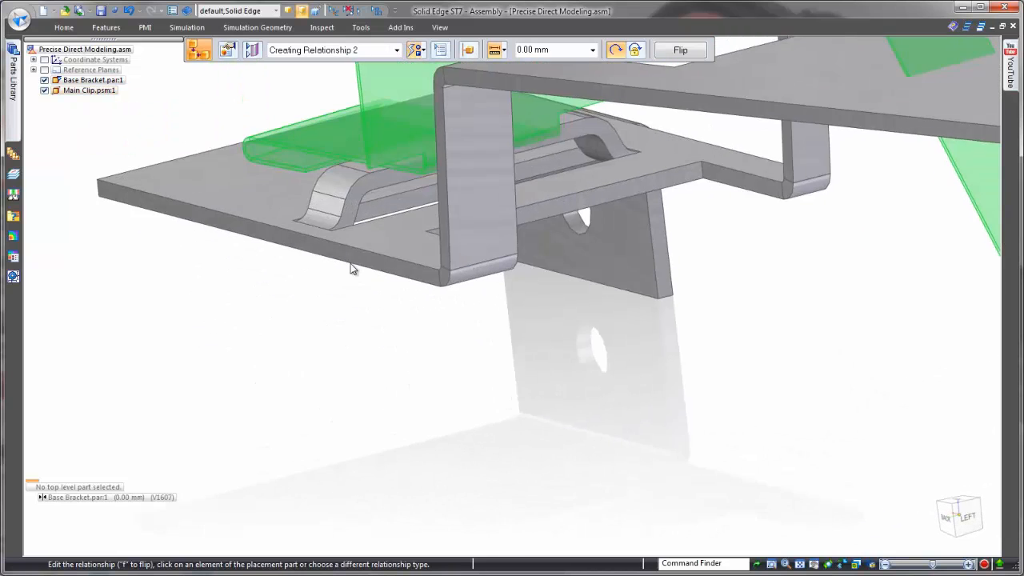
- Align the side of the clip's hemmed flange with the side face of the bracket's raised bridge, and end the placement
scroll(350, 264, "up", 2)
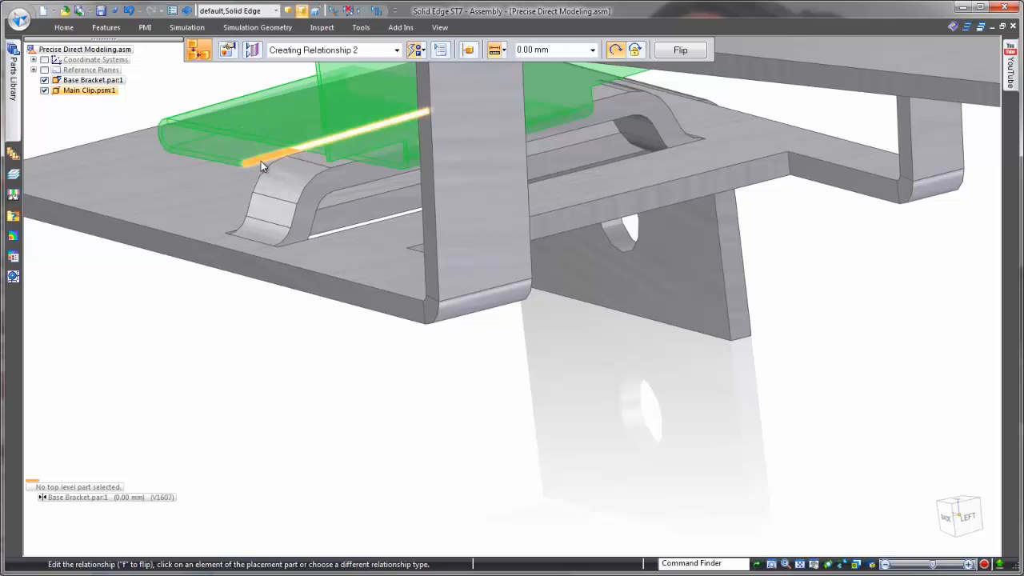
left_click(260, 160)
left_click(329, 184)
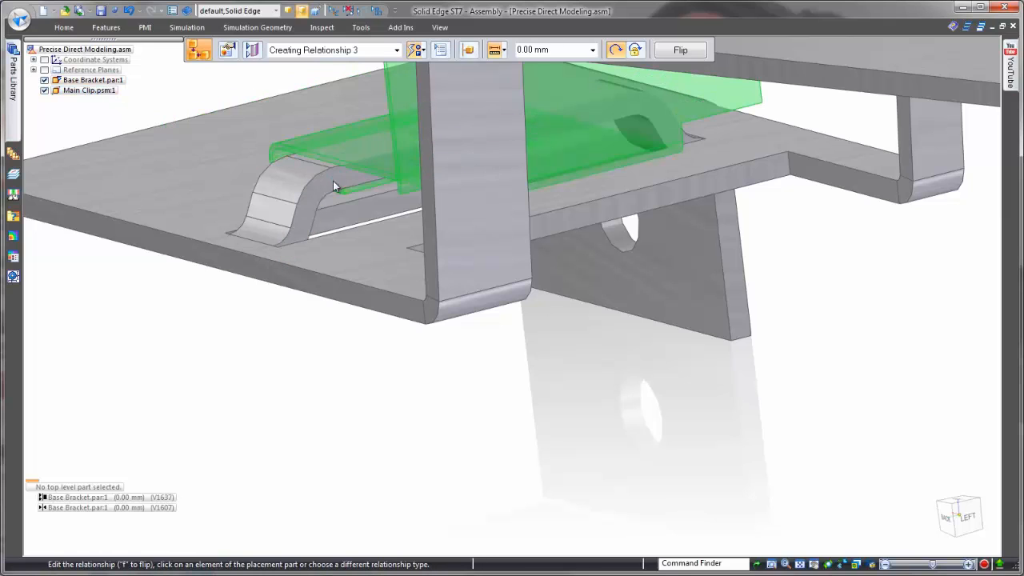
left_click(333, 182)
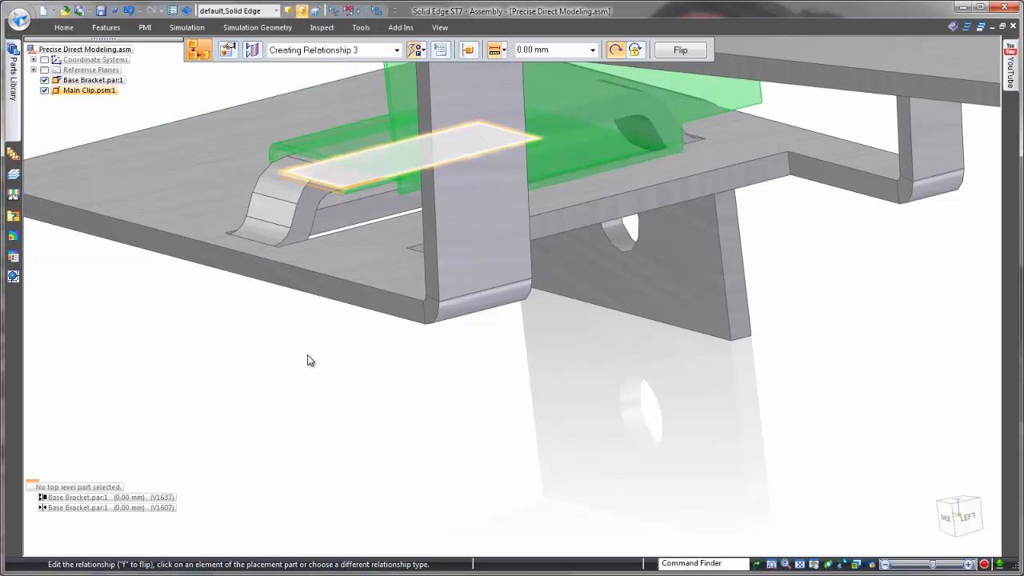
key("Escape")
scroll(311, 378, "down", 3)
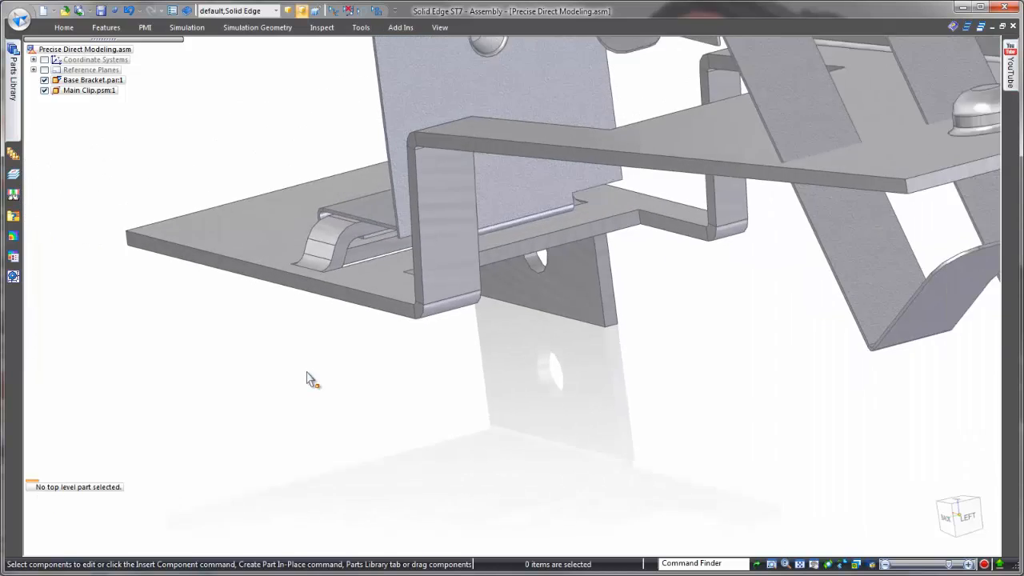
scroll(311, 378, "down", 4)
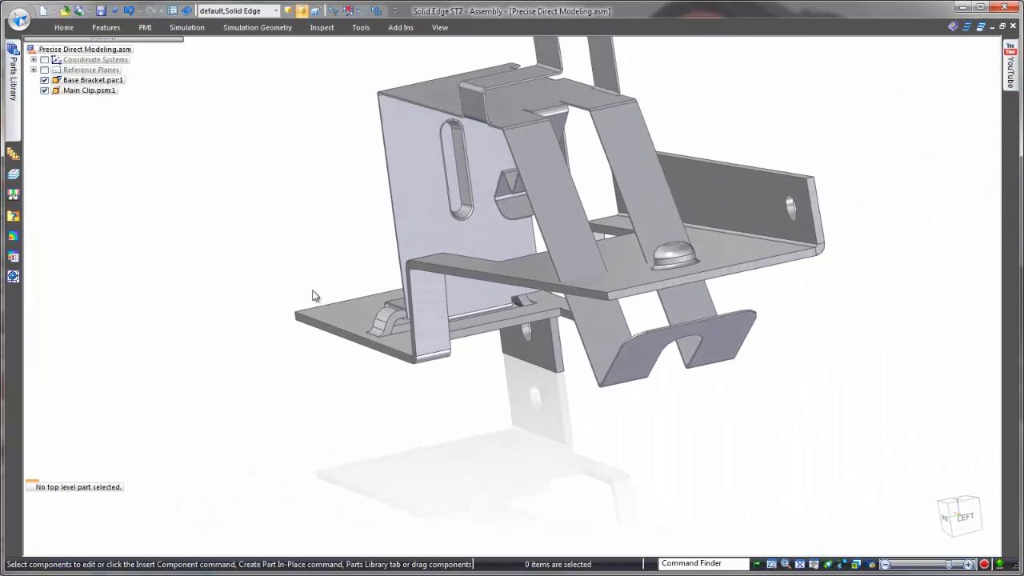
middle_click_drag(313, 291, 309, 274)
- Slide the underconstrained Main Clip along the bracket's raised bridge with Drag Component
left_click(63, 29)
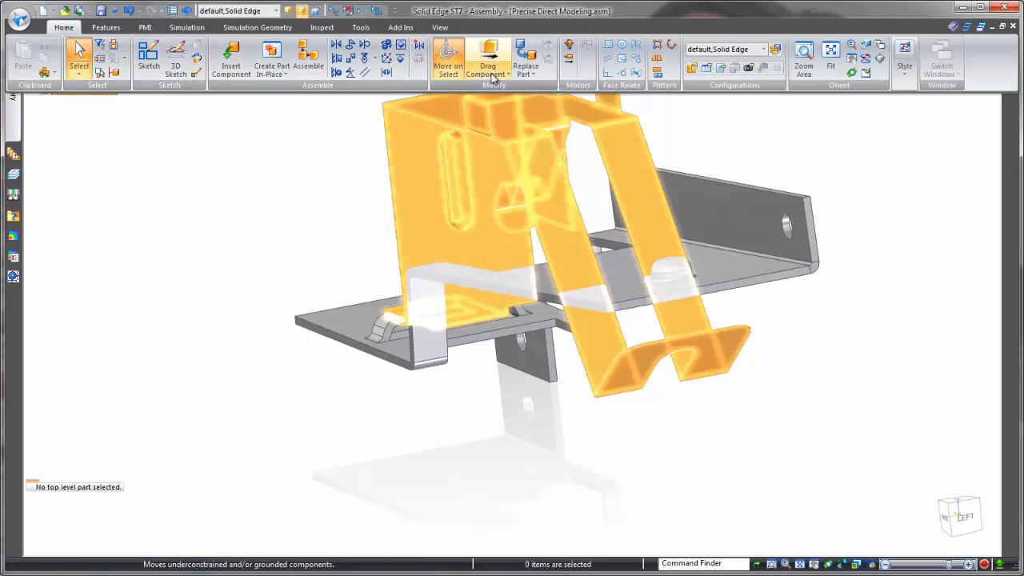
left_click(471, 64)
left_click_drag(535, 183, 559, 174)
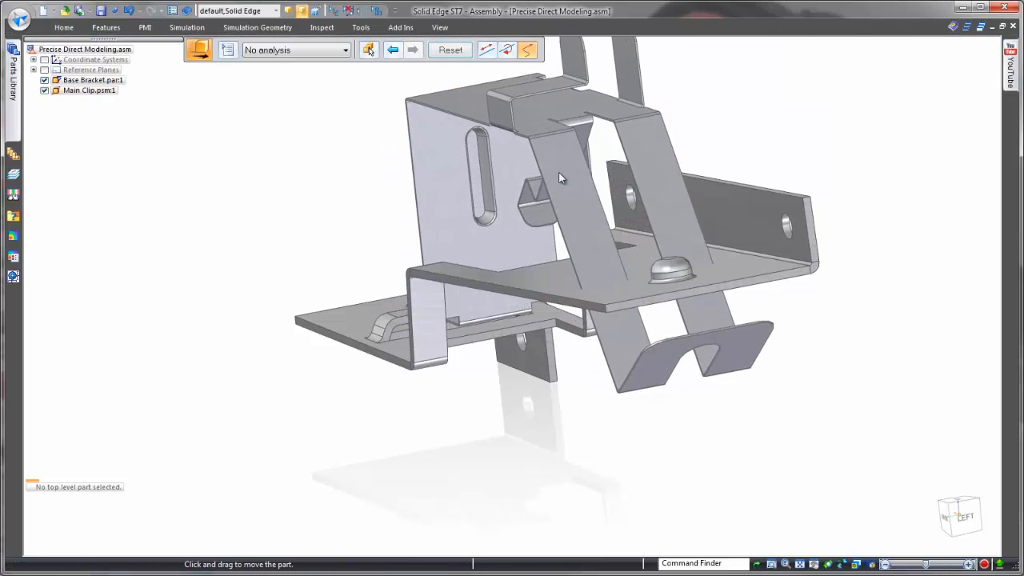
key("Escape")
- Insert USB Block from the Library folder and mate its slot-featured face to the inner face of the clip's beaded wall
middle_click_drag(321, 319, 156, 200)
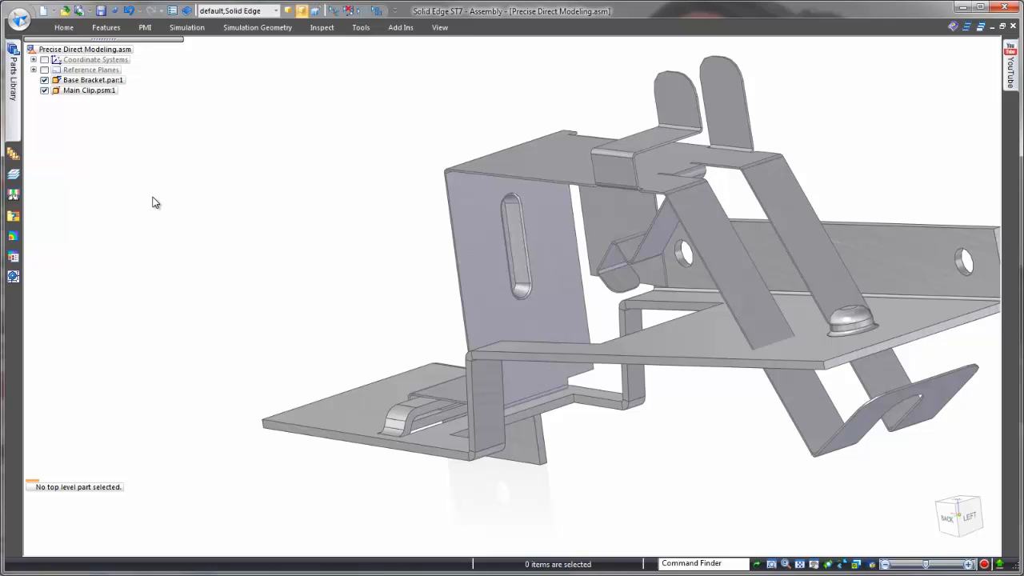
left_click(12, 109)
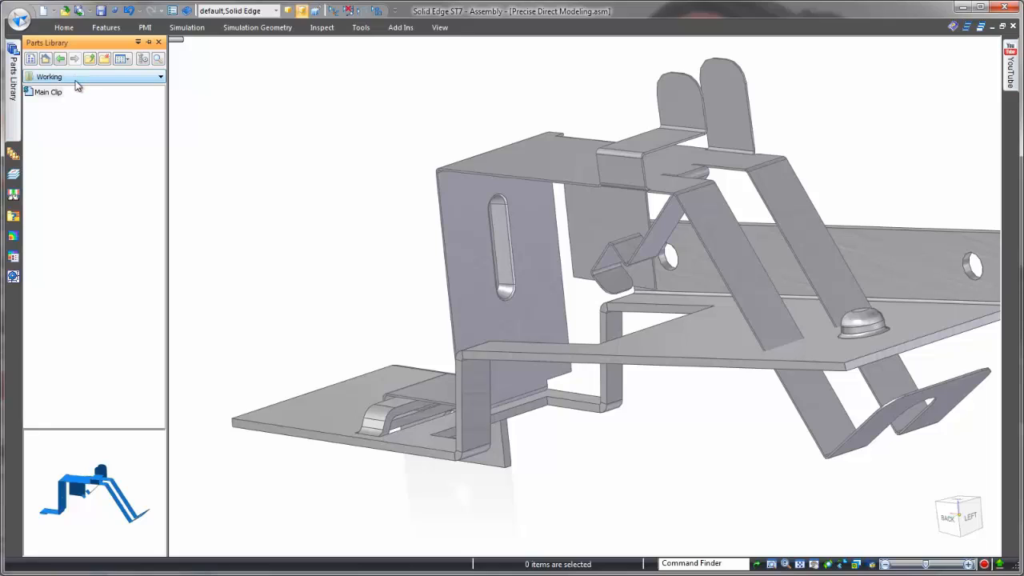
left_click(90, 59)
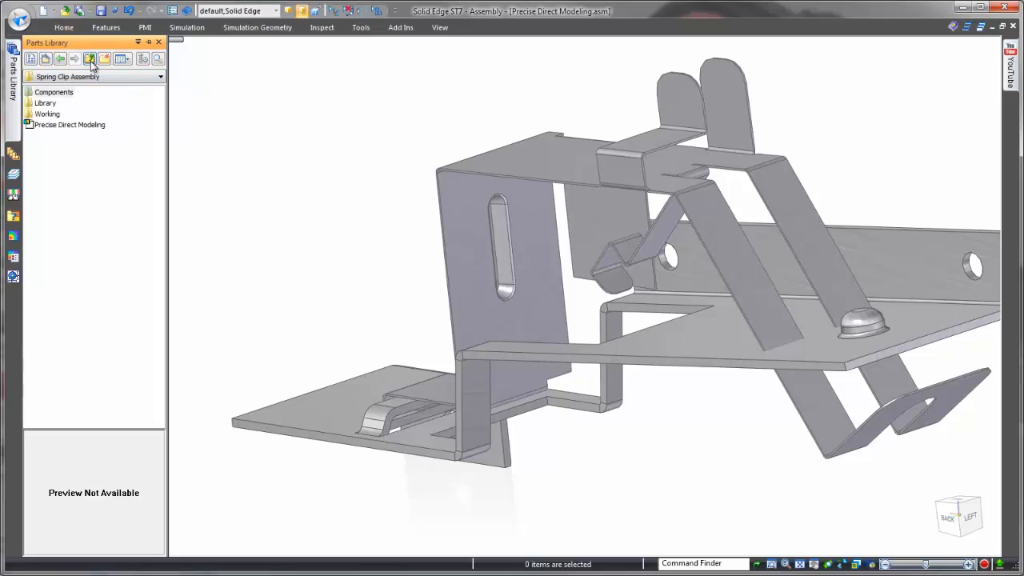
double_click(52, 105)
left_click(50, 103)
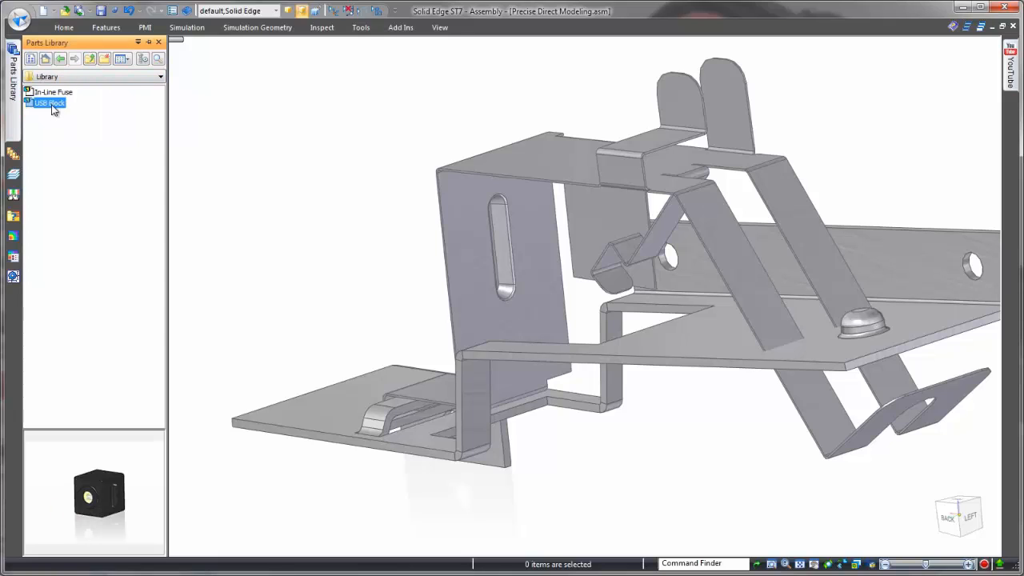
left_click_drag(52, 105, 333, 150)
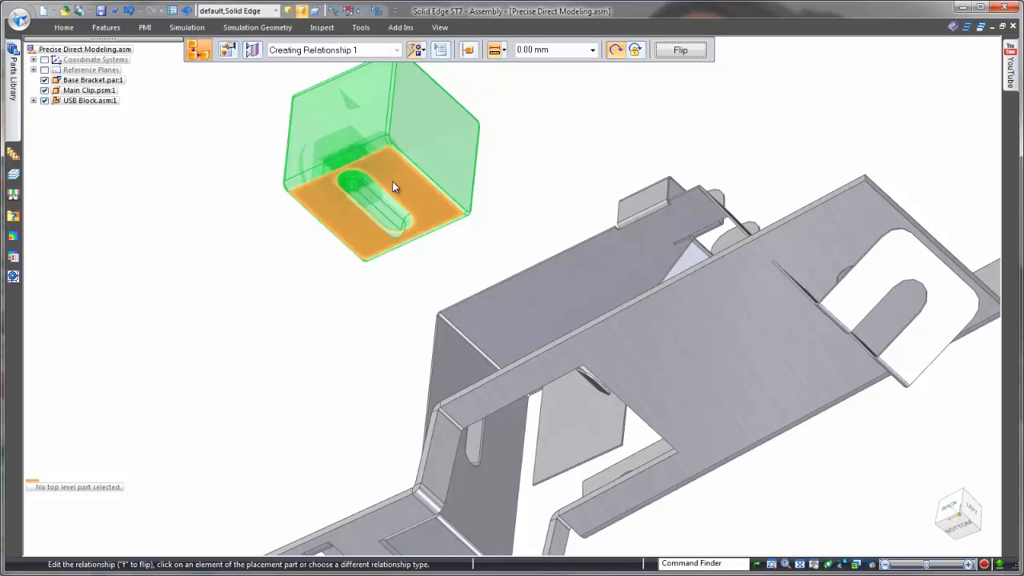
left_click(392, 186)
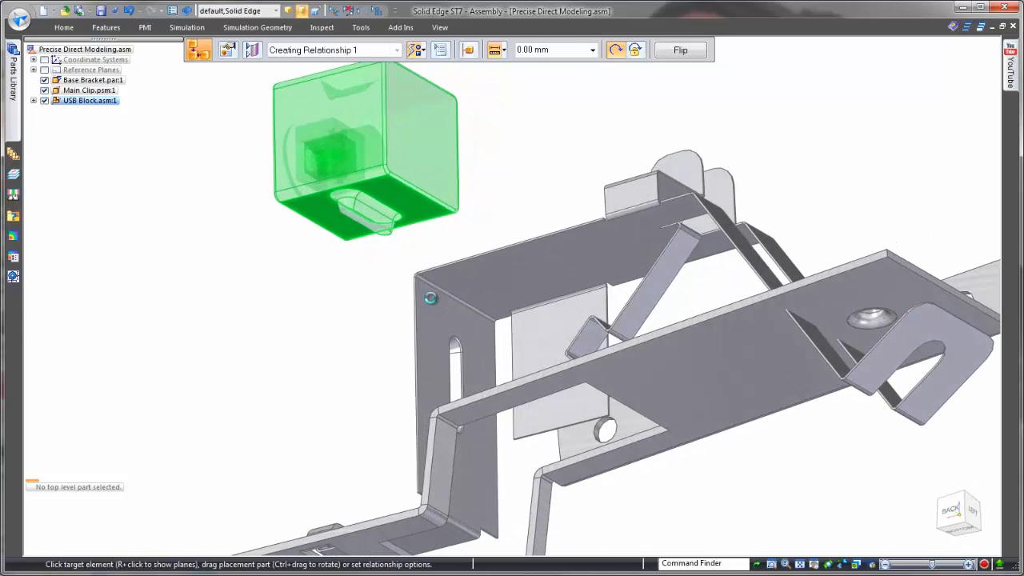
left_click(430, 299)
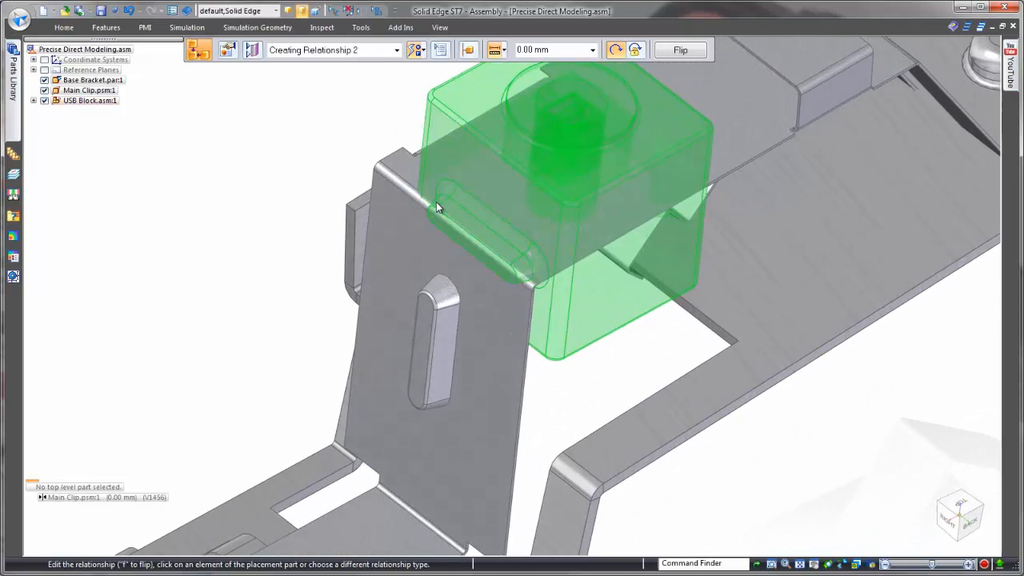
- Align the block's slot feature with the bead's rounded end, then orient its port face to the wall's side edge and flip it
left_click(437, 202)
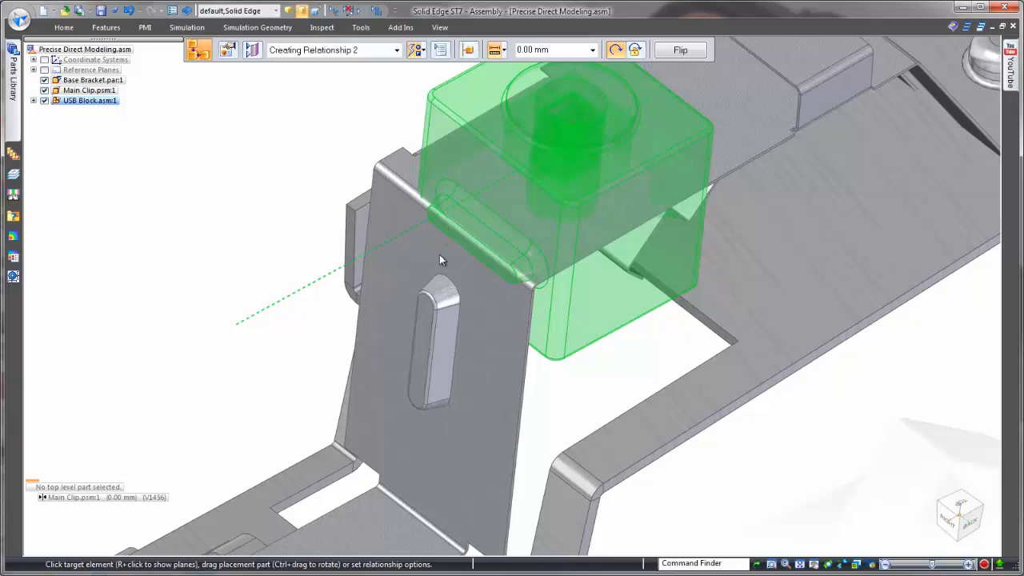
left_click(439, 299)
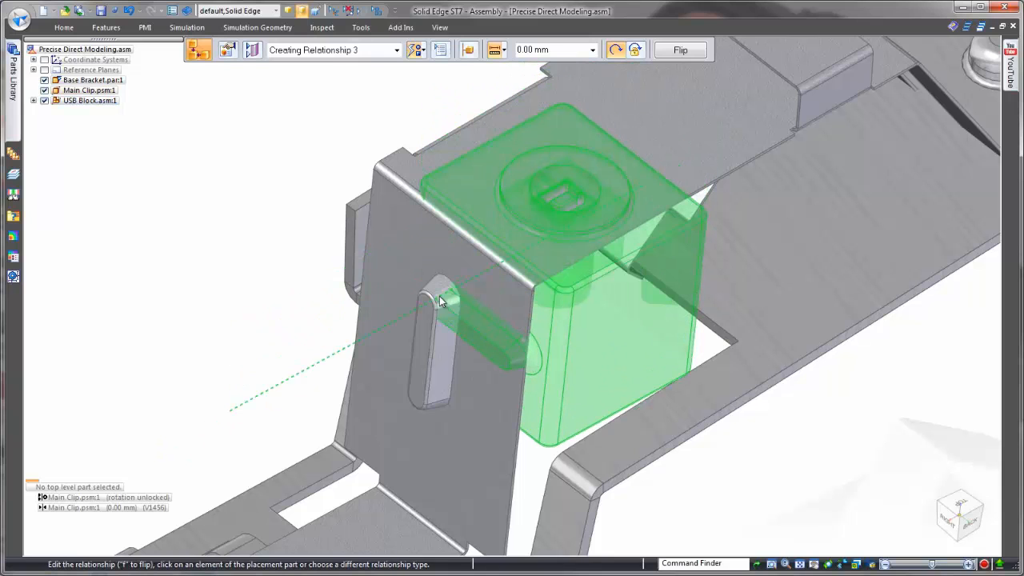
left_click(548, 264)
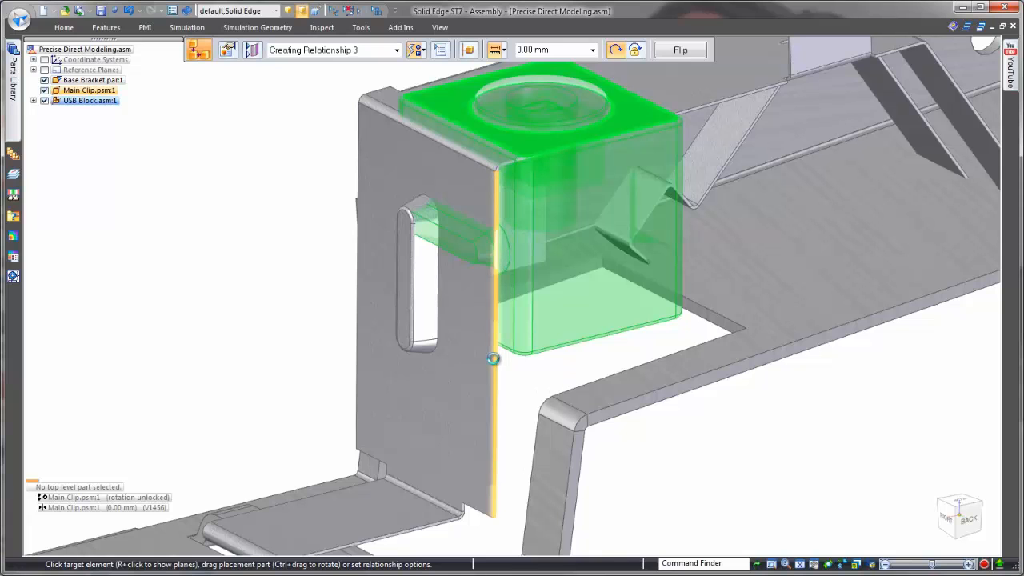
left_click(494, 359)
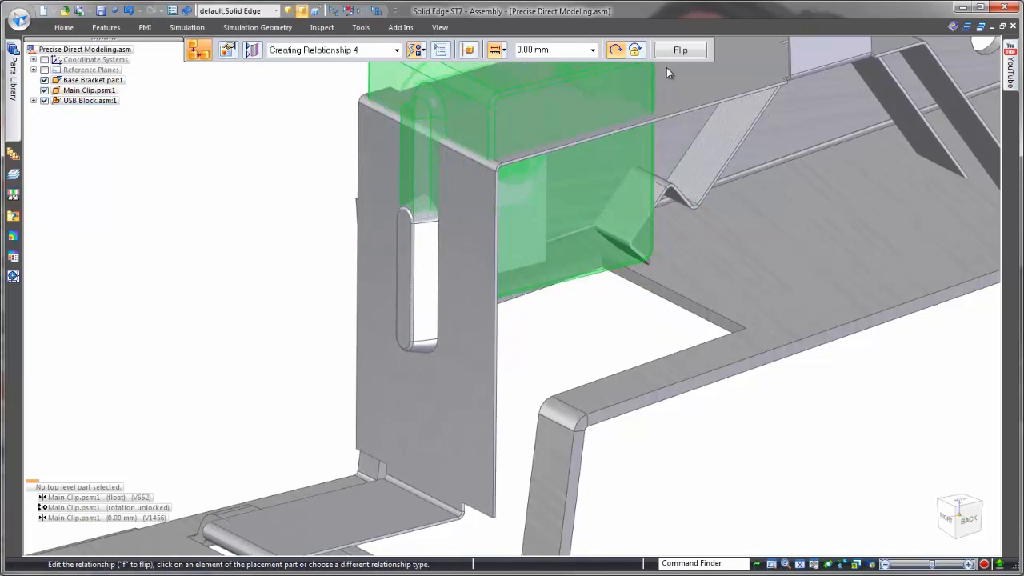
left_click(680, 49)
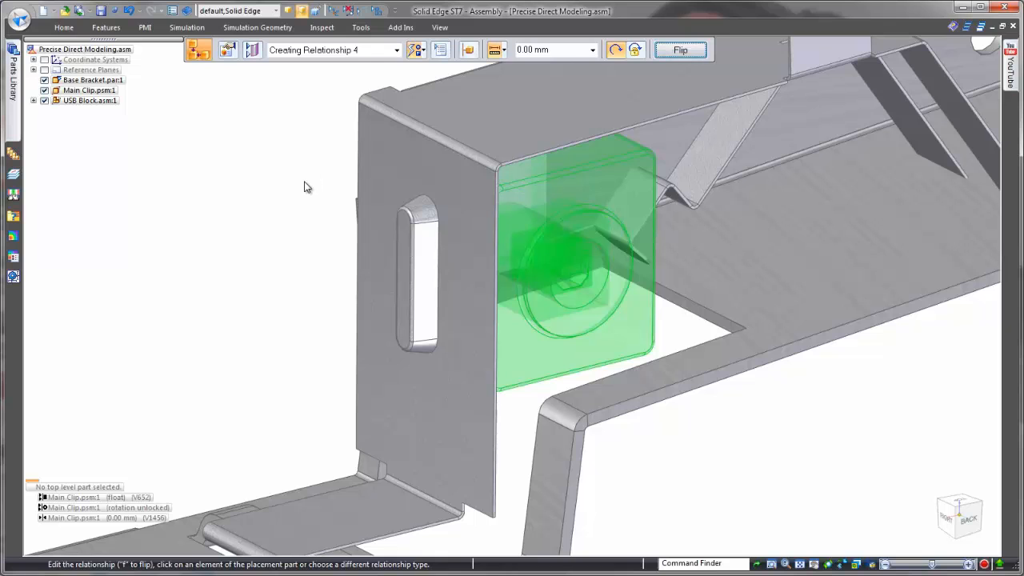
key("Escape")
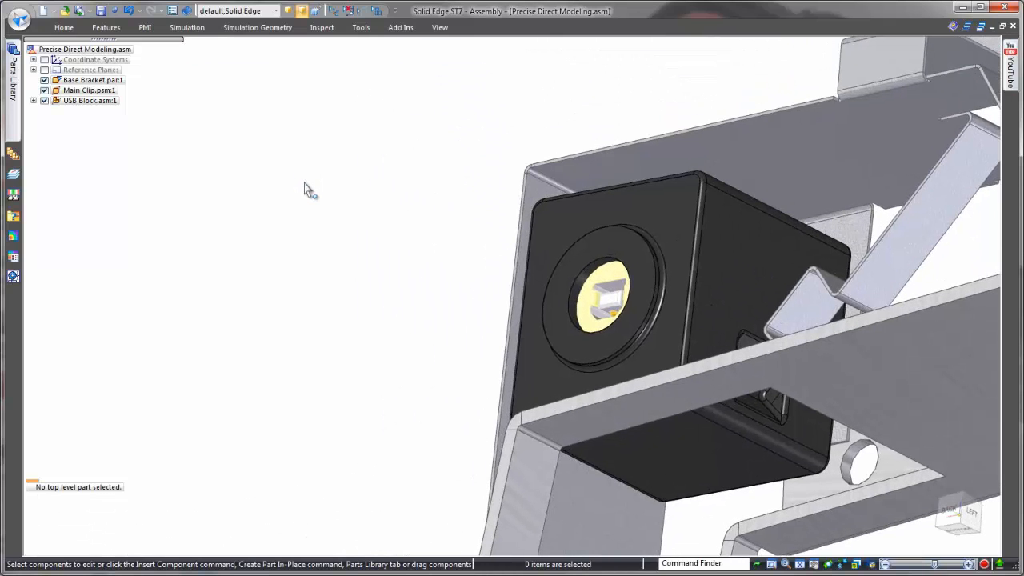
- Relate the underside of the clip's top plate to the USB Block's top face so both lie flush
left_click(592, 174)
left_click(64, 27)
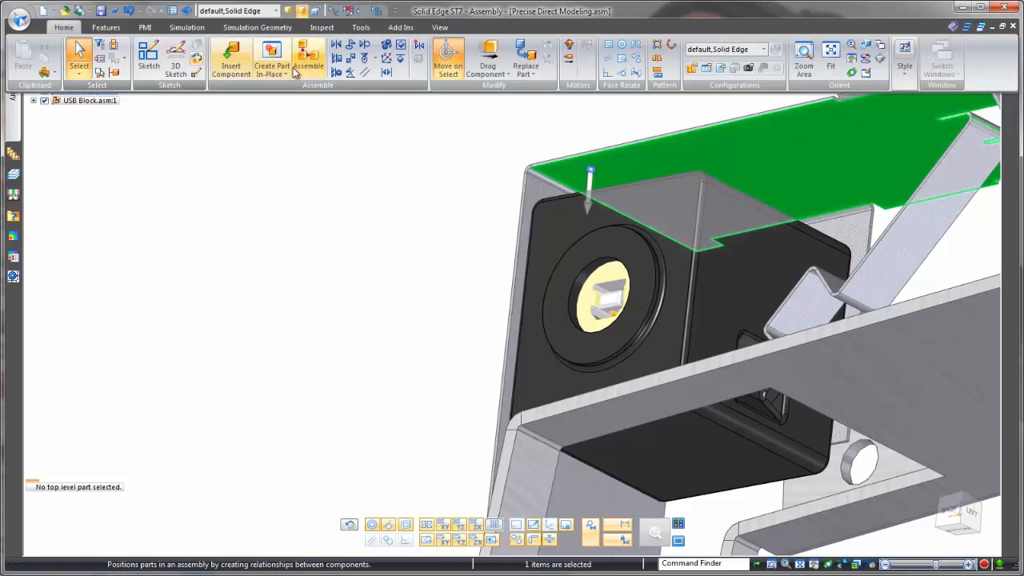
left_click(623, 64)
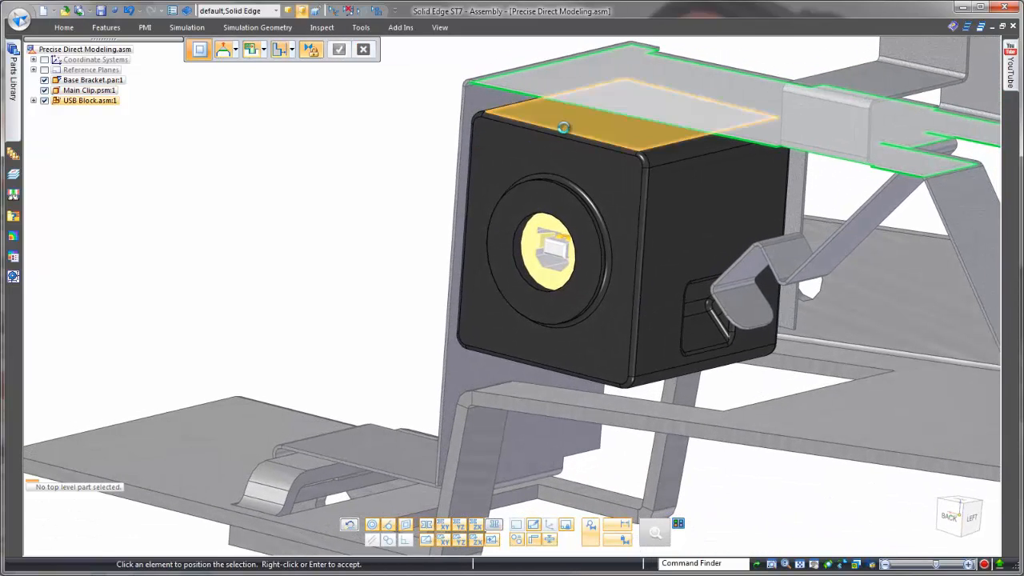
left_click(564, 129)
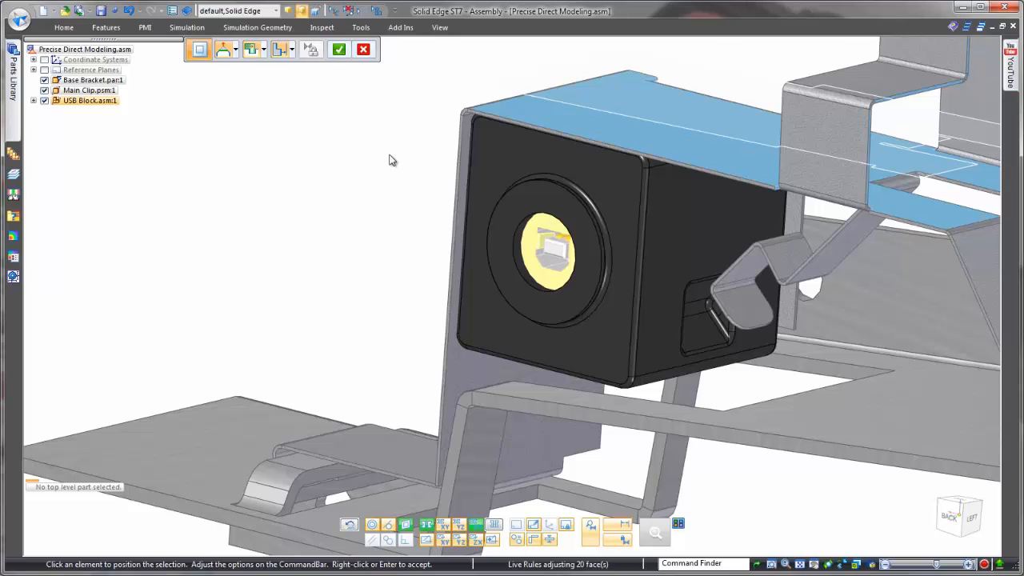
right_click(390, 160)
key("Escape")
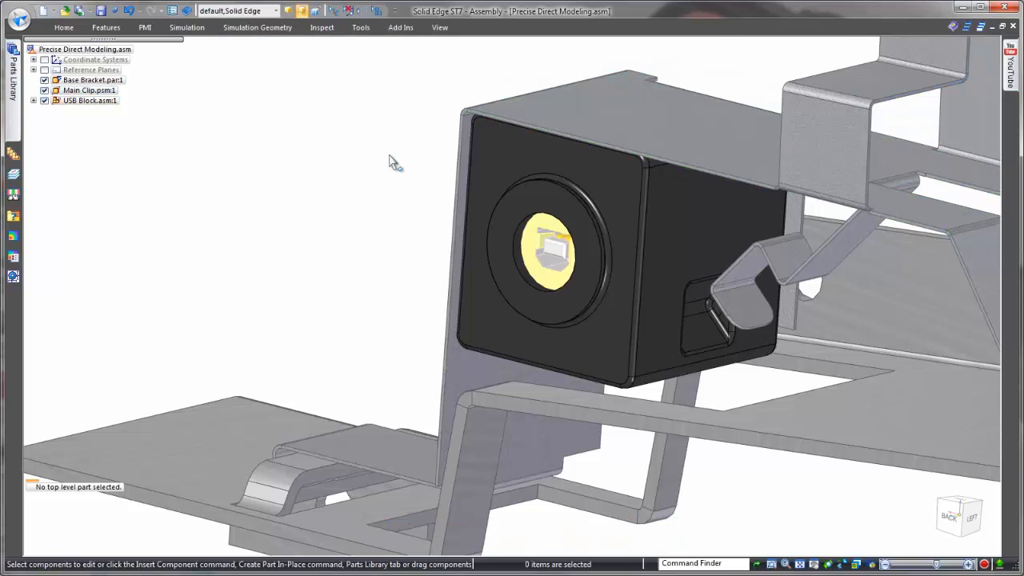
- Open Main Clip for in-place editing and make the side edge face of the front upright tab perpendicular to the top plate
scroll(389, 160, "down", 5)
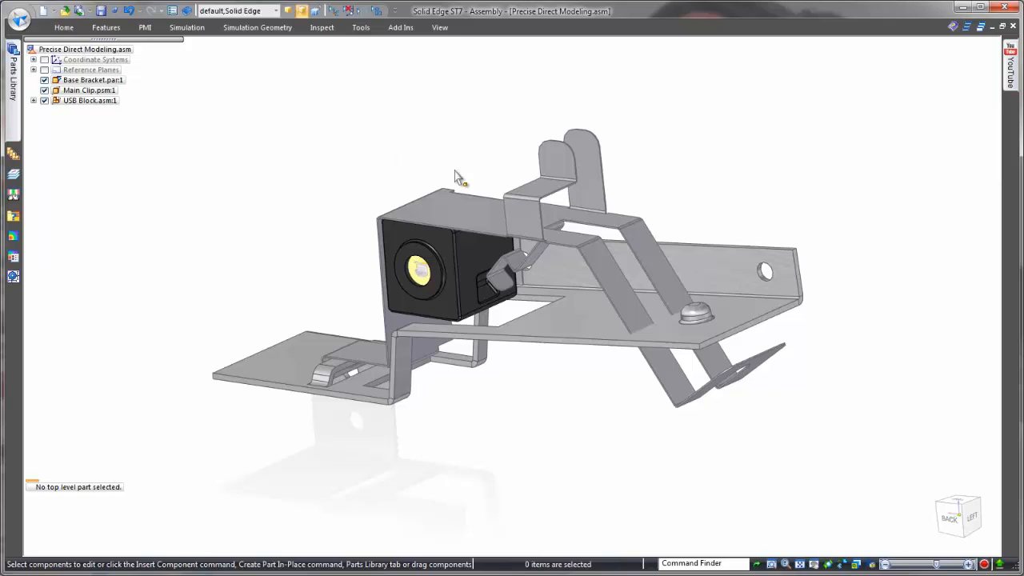
left_click(516, 198)
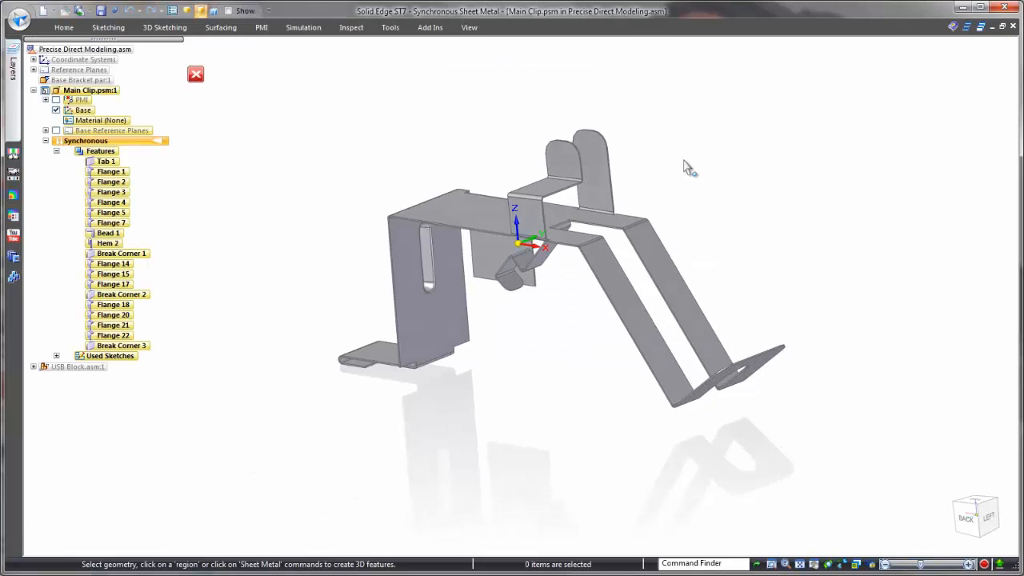
middle_click_drag(683, 160, 901, 504)
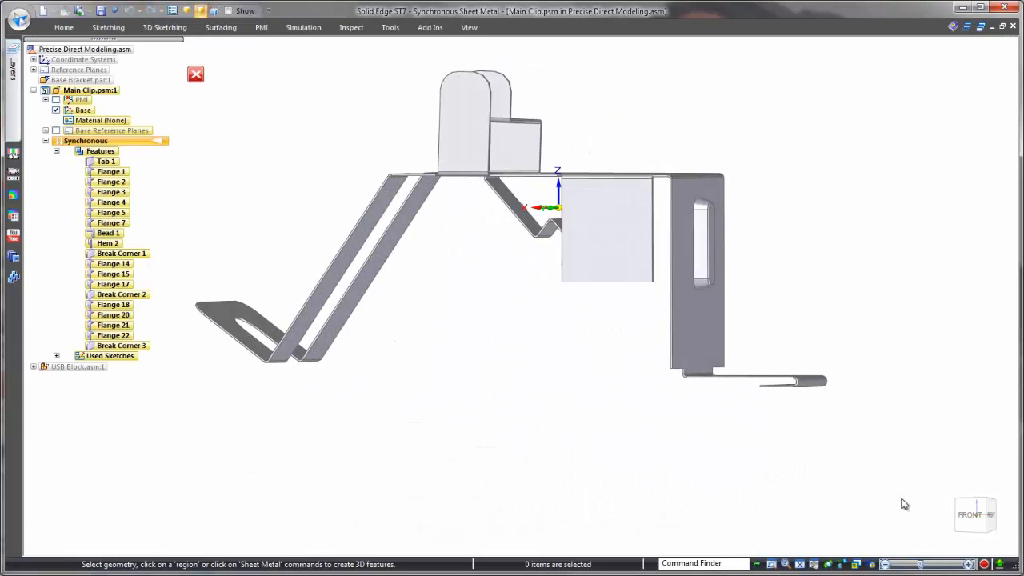
left_click(964, 520)
middle_click_drag(828, 348, 518, 159)
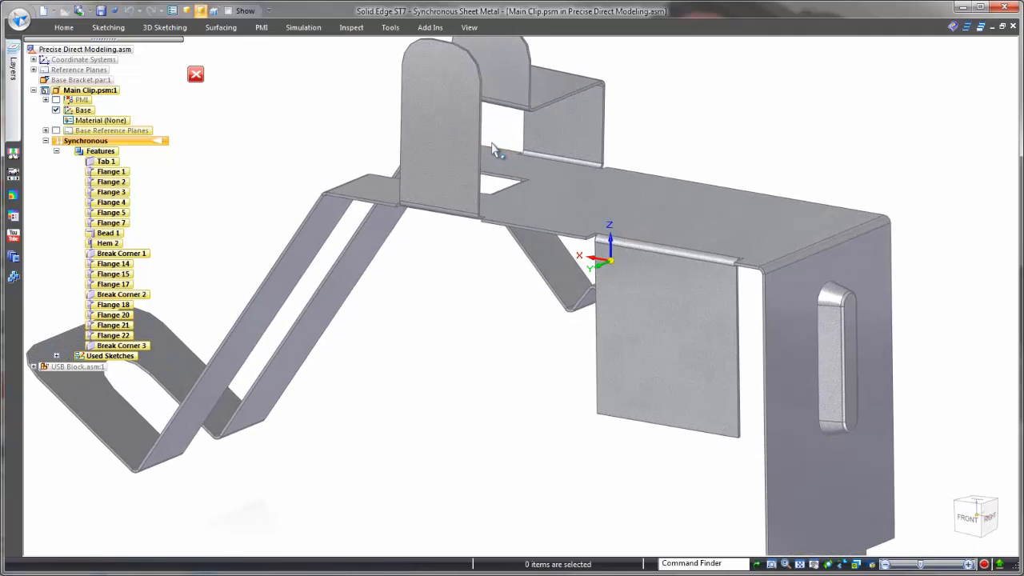
left_click(486, 149)
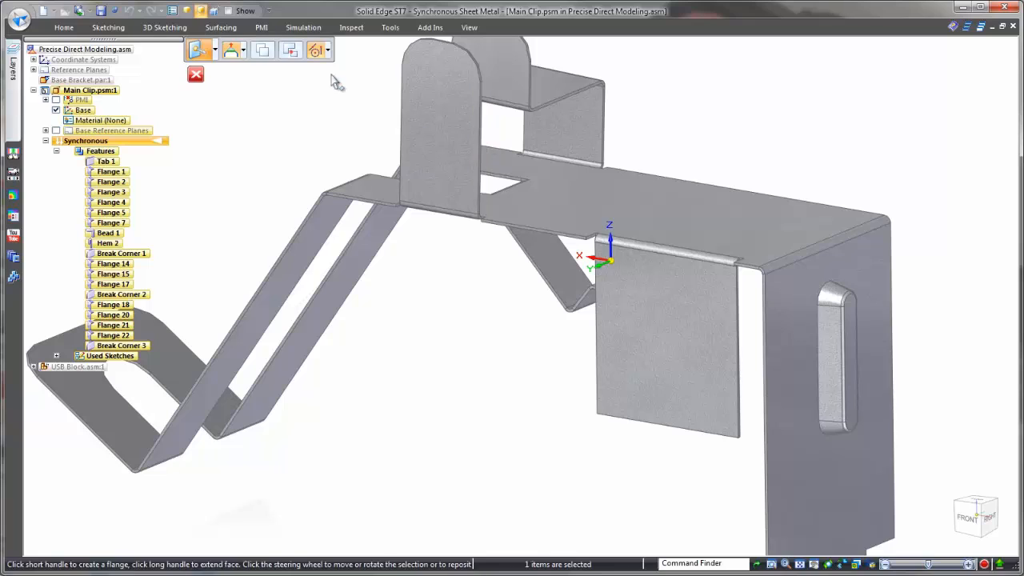
left_click(64, 27)
left_click(713, 73)
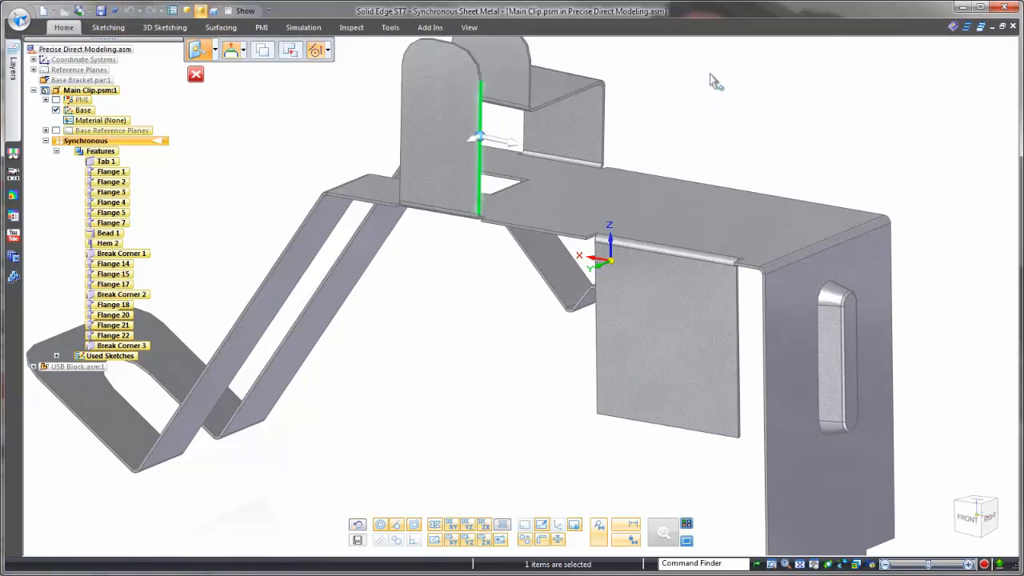
left_click(554, 207)
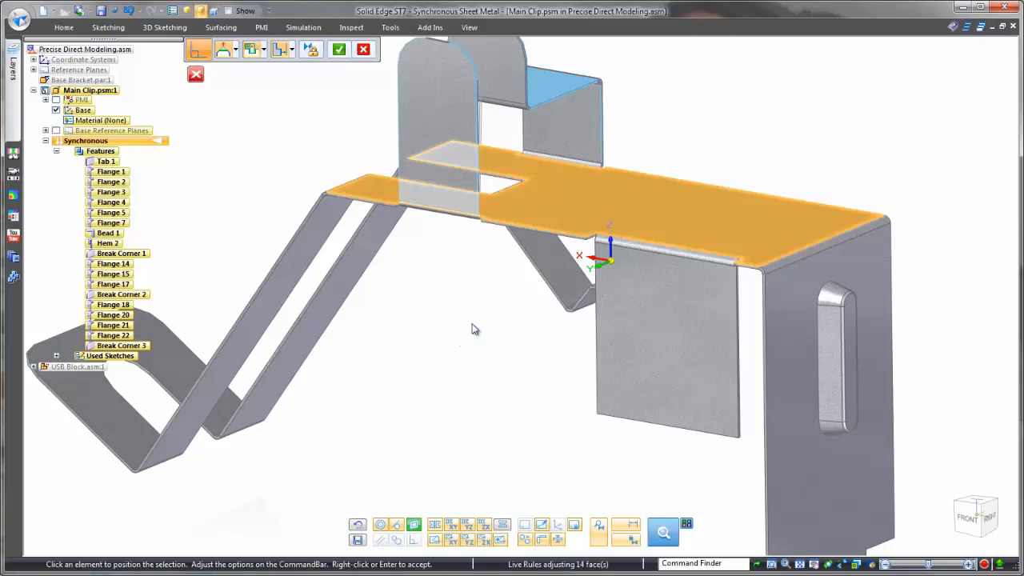
right_click(474, 328)
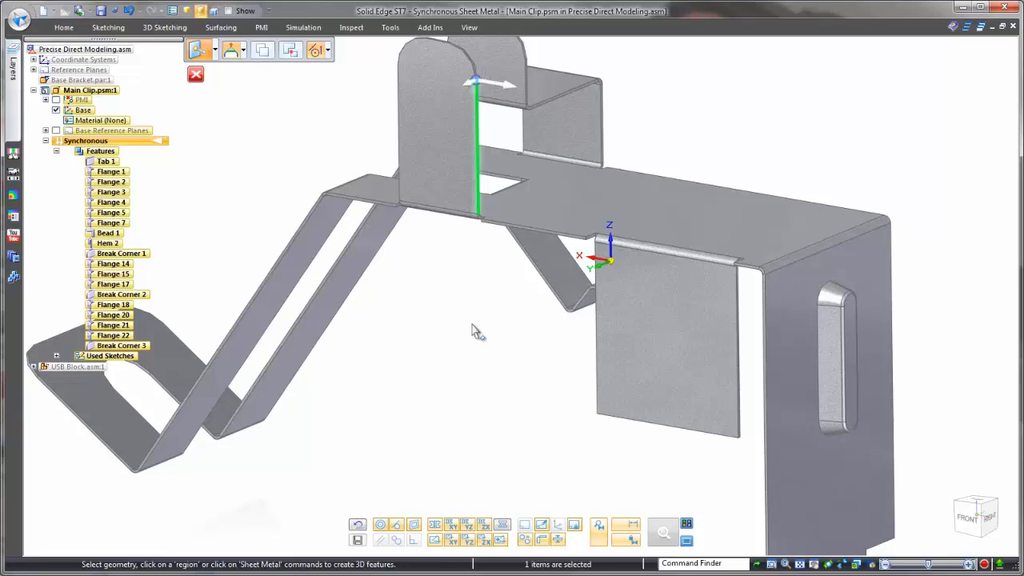
key("Escape")
- Make the flat top edge face of the front rounded tab perpendicular to the same tab's straight side edge face
scroll(466, 295, "up", 5)
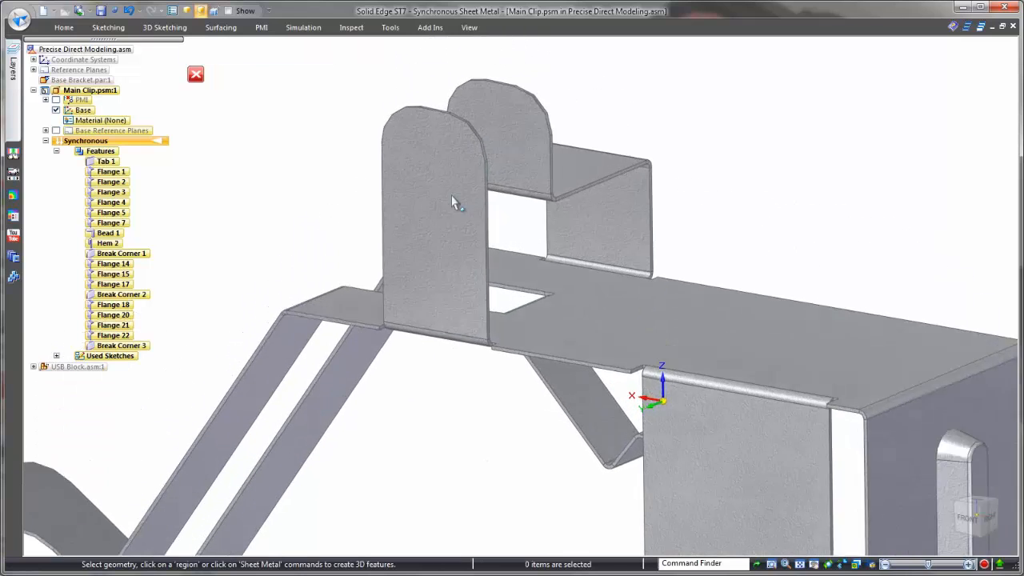
scroll(424, 178, "up", 1)
left_click(415, 186)
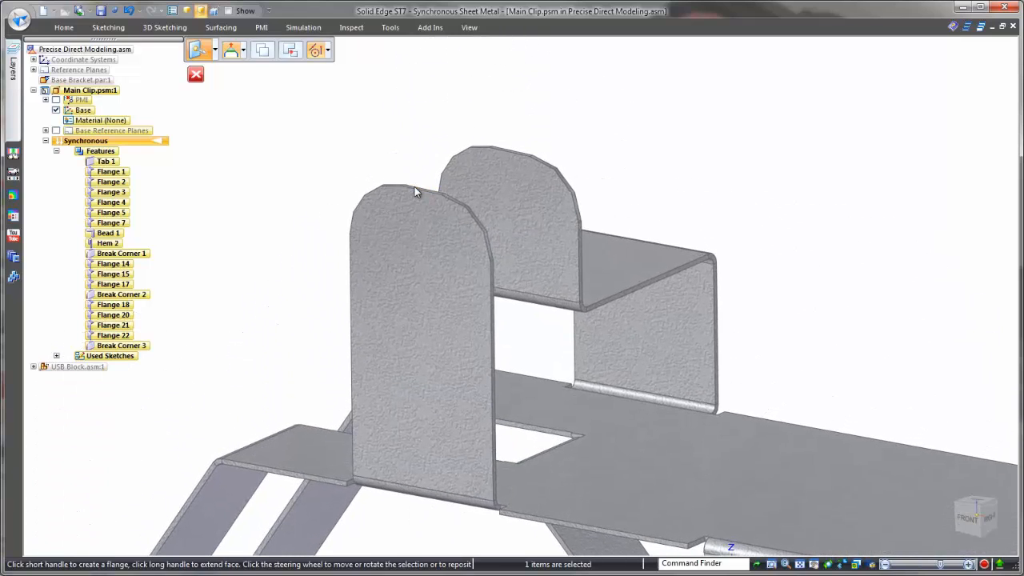
left_click(63, 28)
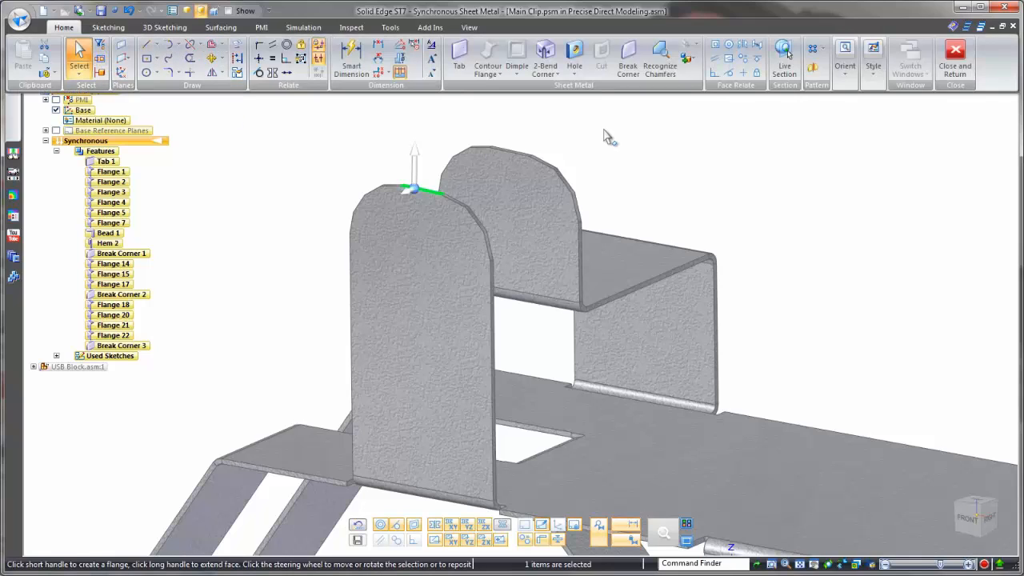
left_click(715, 72)
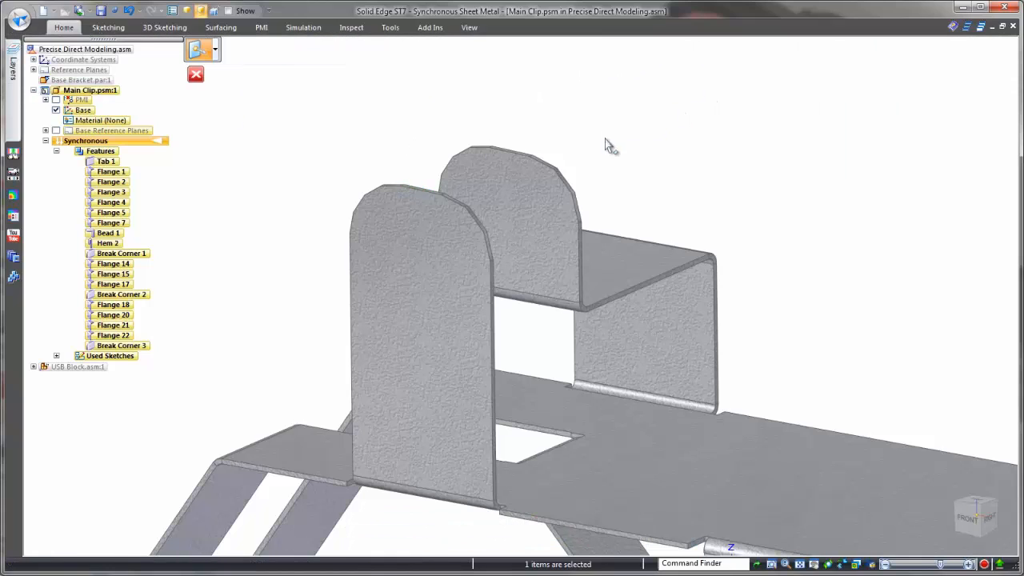
right_click(491, 319)
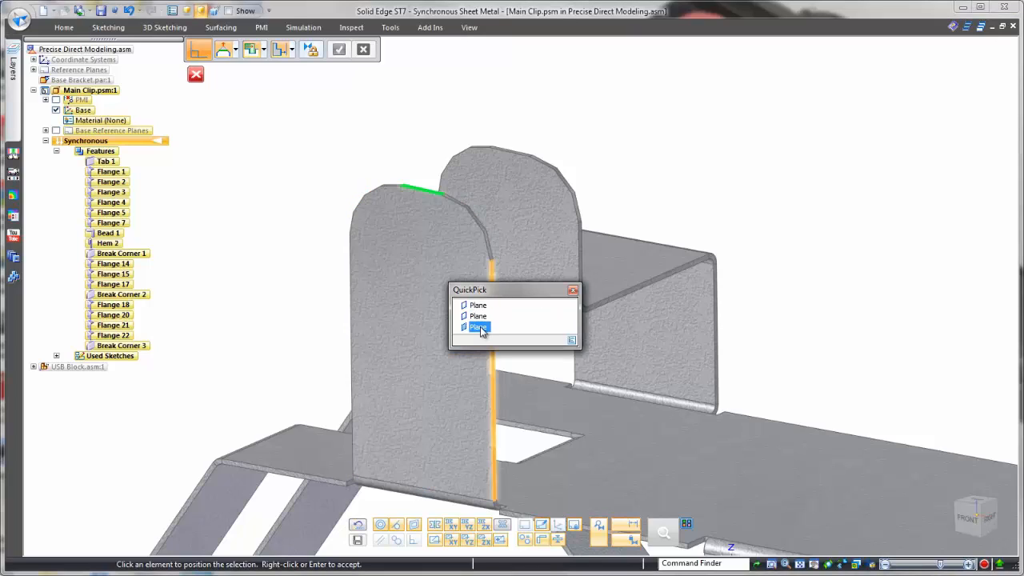
left_click(480, 326)
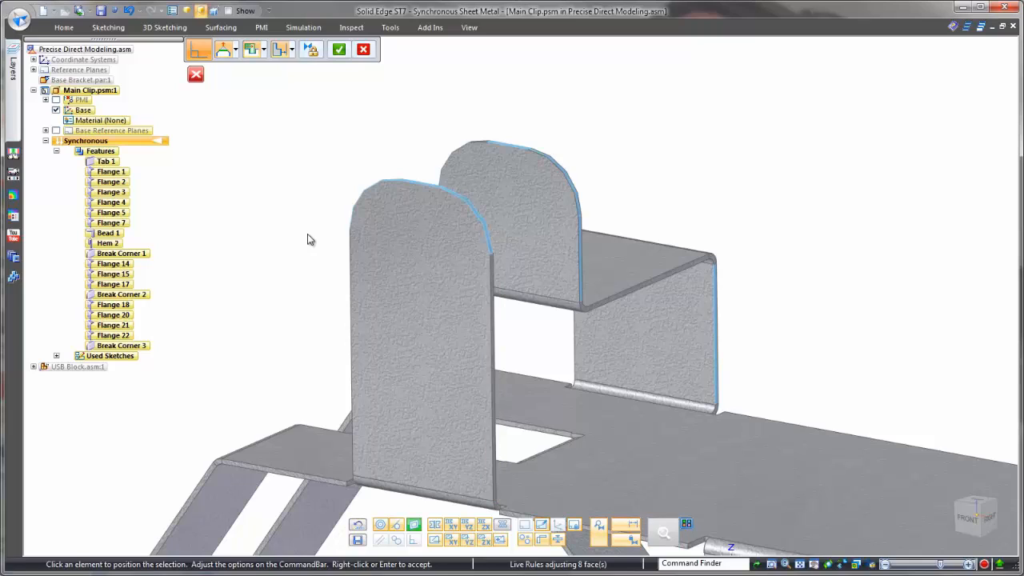
right_click(307, 234)
key("Escape")
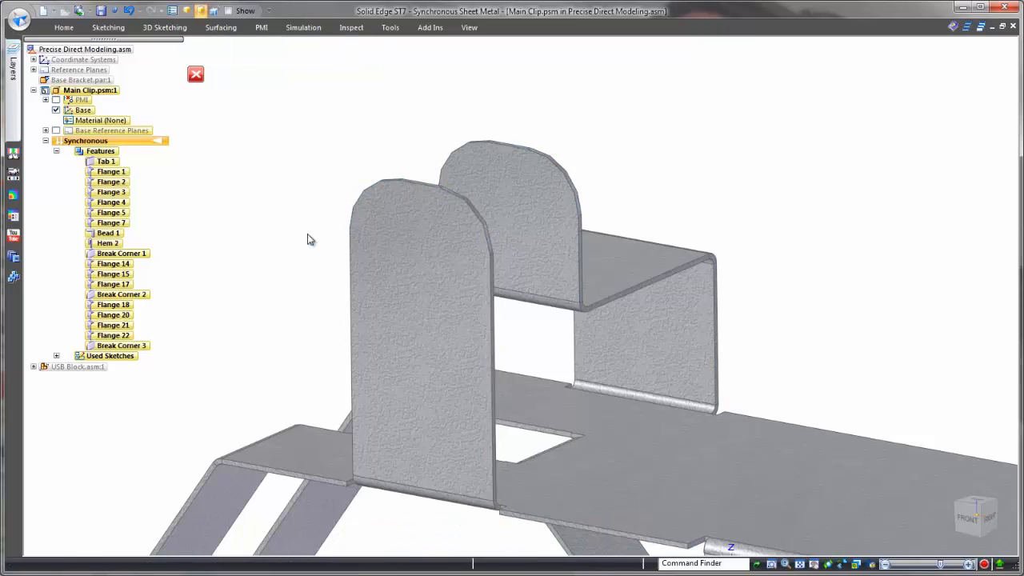
- In the front view, dimension the hanging rectangular flange's near edge to the beaded wall and lock it at 9 mm, moving the flange edge
scroll(307, 233, "down", 6)
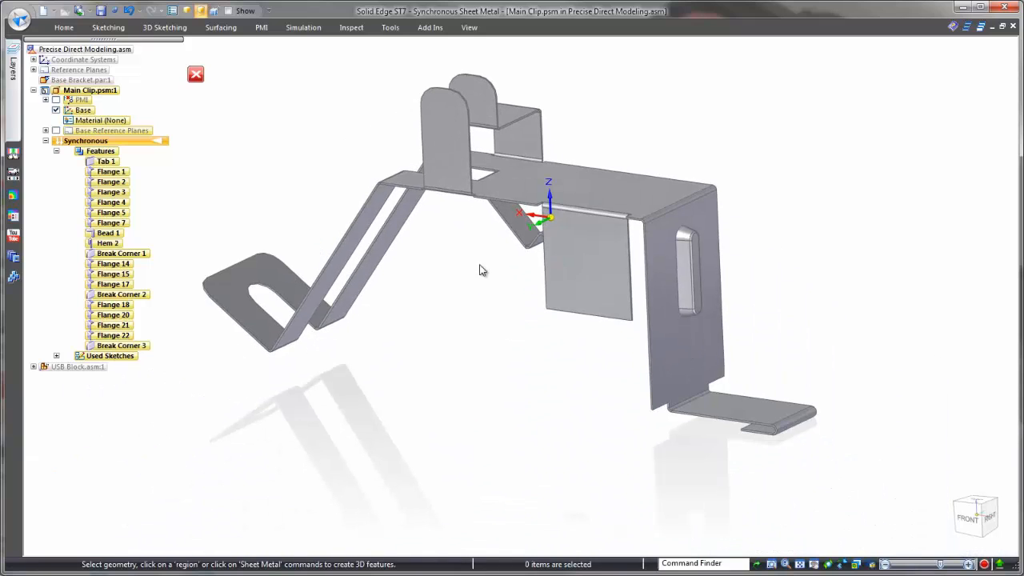
left_click(973, 527)
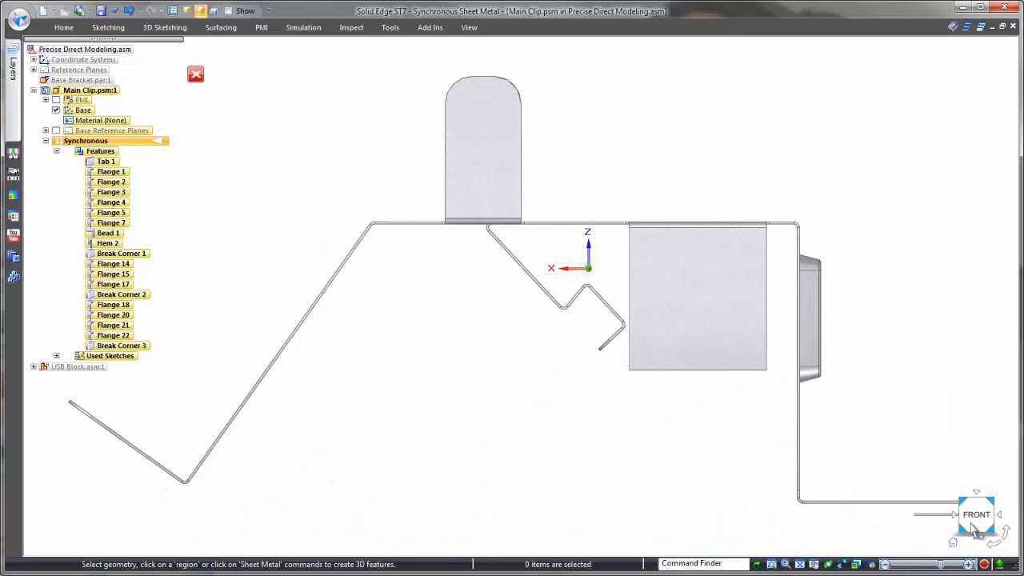
middle_click_drag(727, 530, 640, 428, "shift")
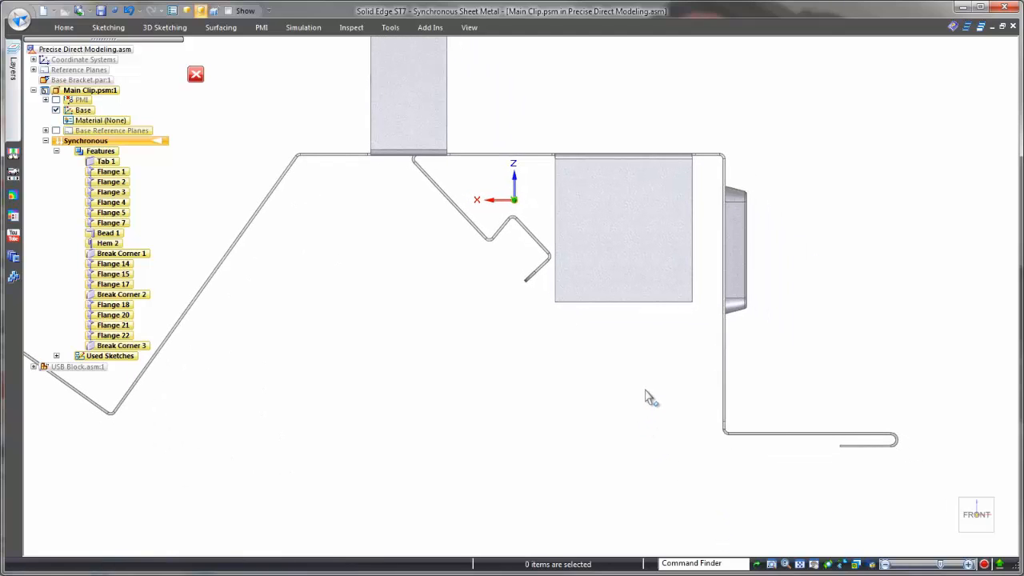
right_click(650, 397)
left_click(611, 389)
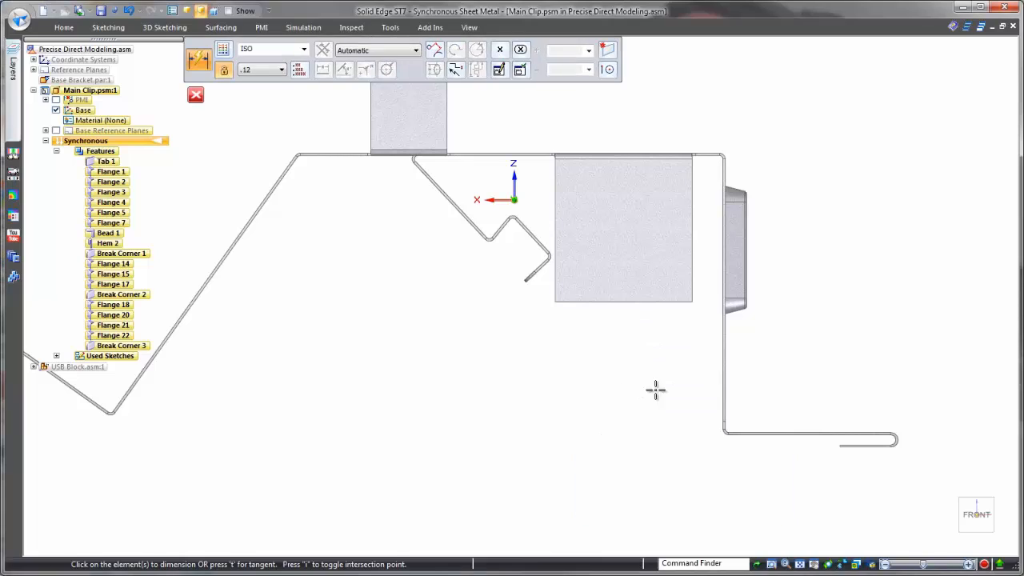
left_click(691, 281)
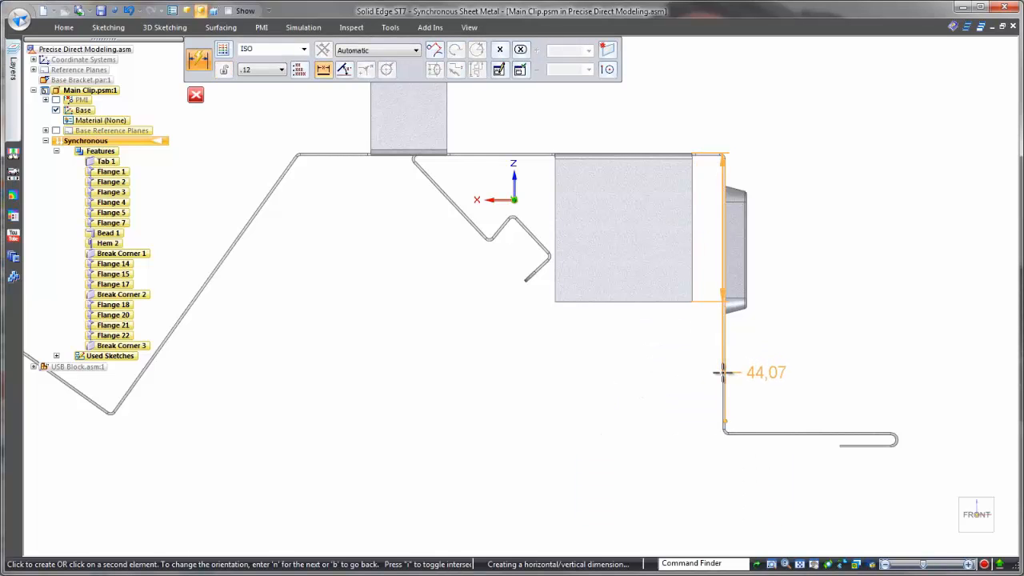
left_click(725, 397)
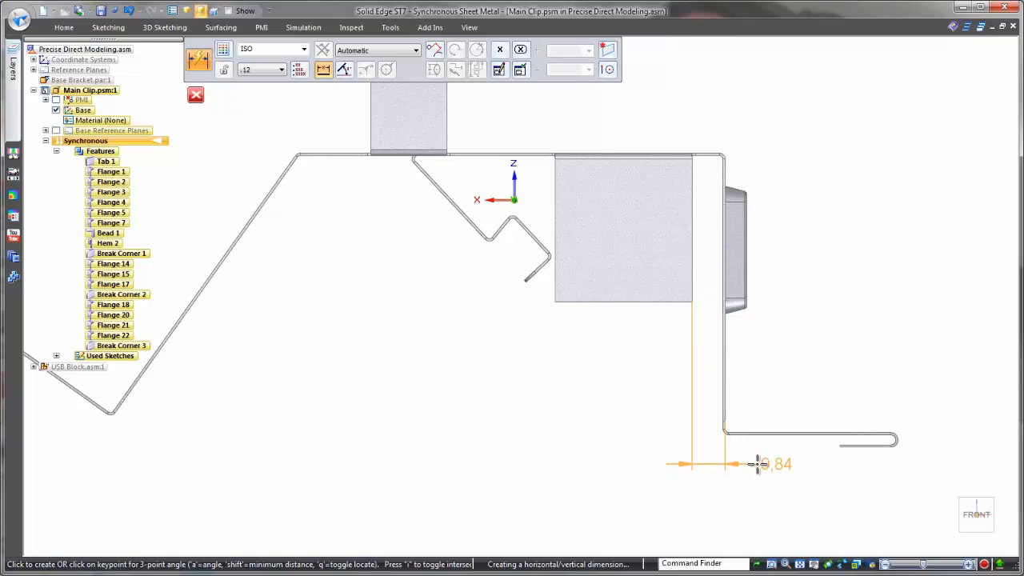
left_click(757, 464)
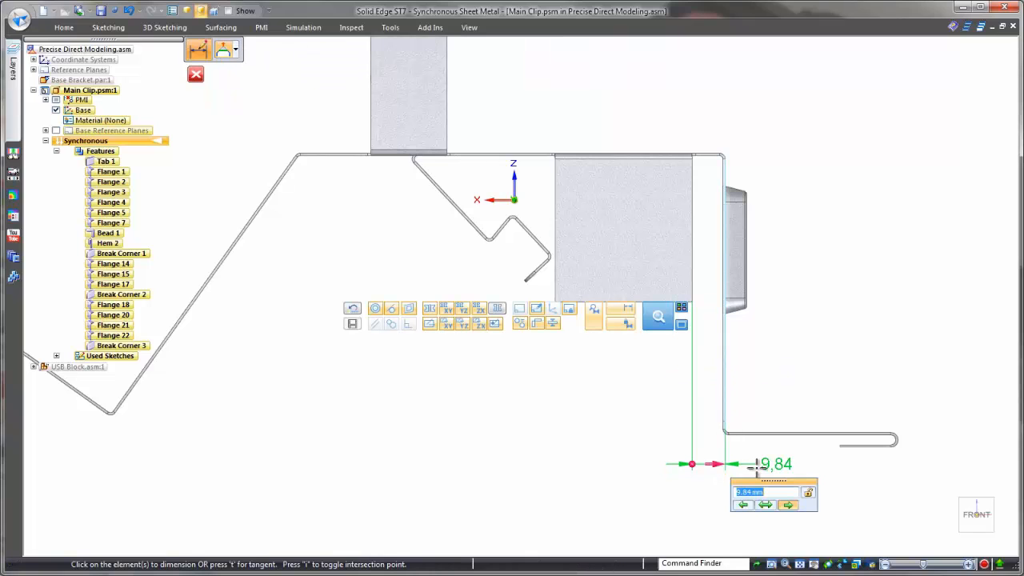
left_click(743, 506)
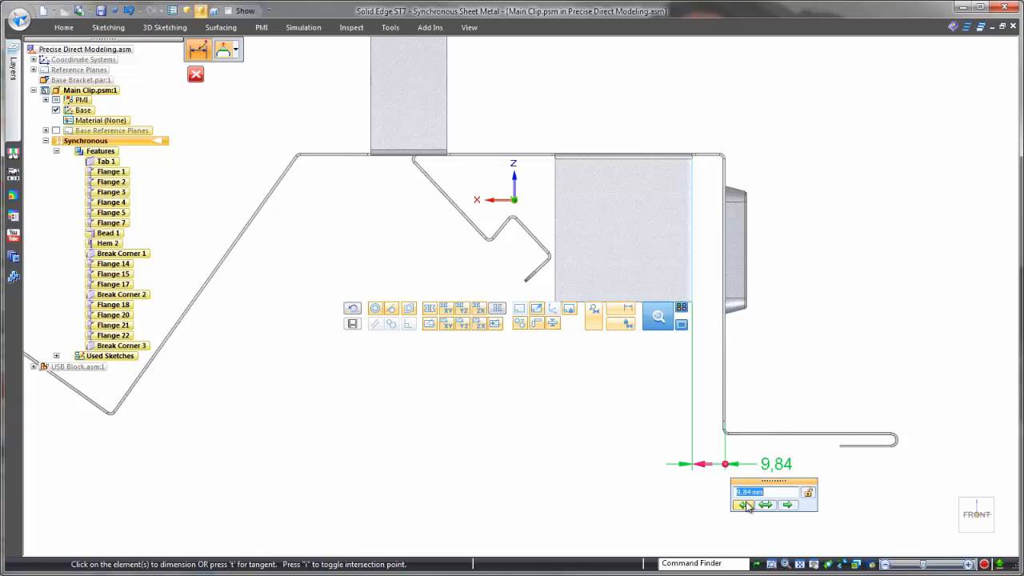
left_click(809, 493)
key("Return")
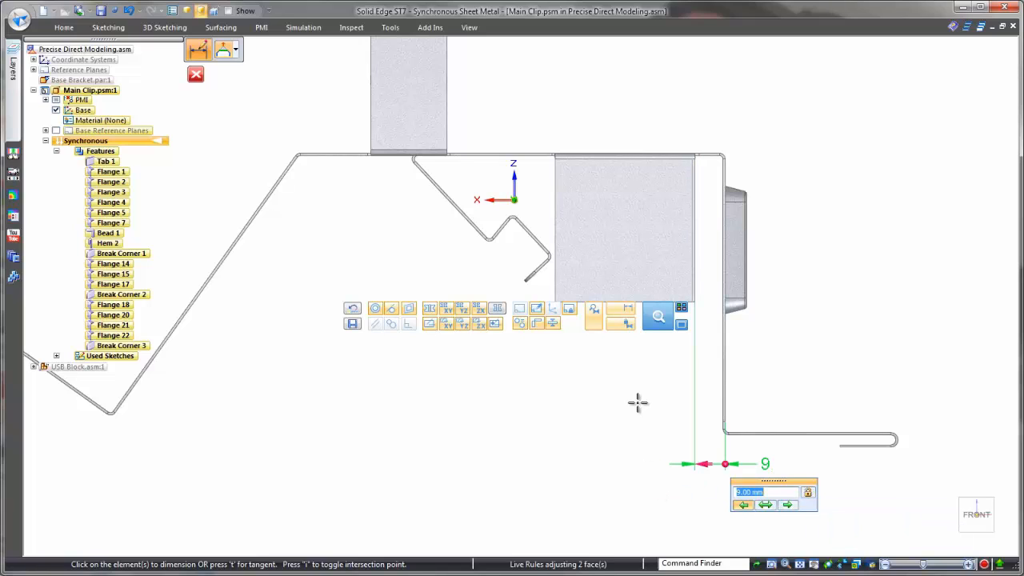
key("Escape")
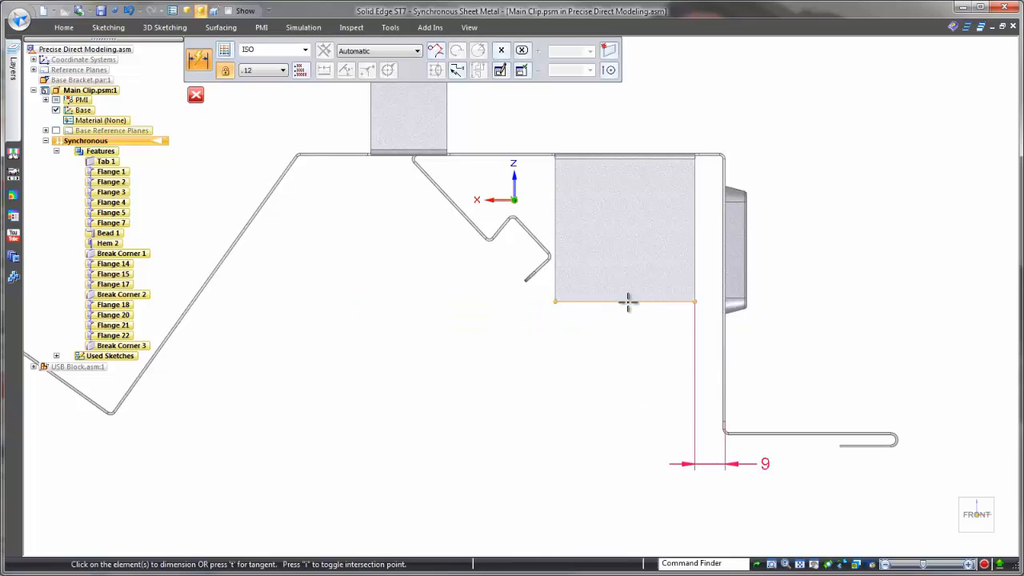
- Dimension the hanging rectangular flange's width and set it to 40 mm, moving the edge farther from the beaded wall
left_click(628, 302)
left_click(630, 354)
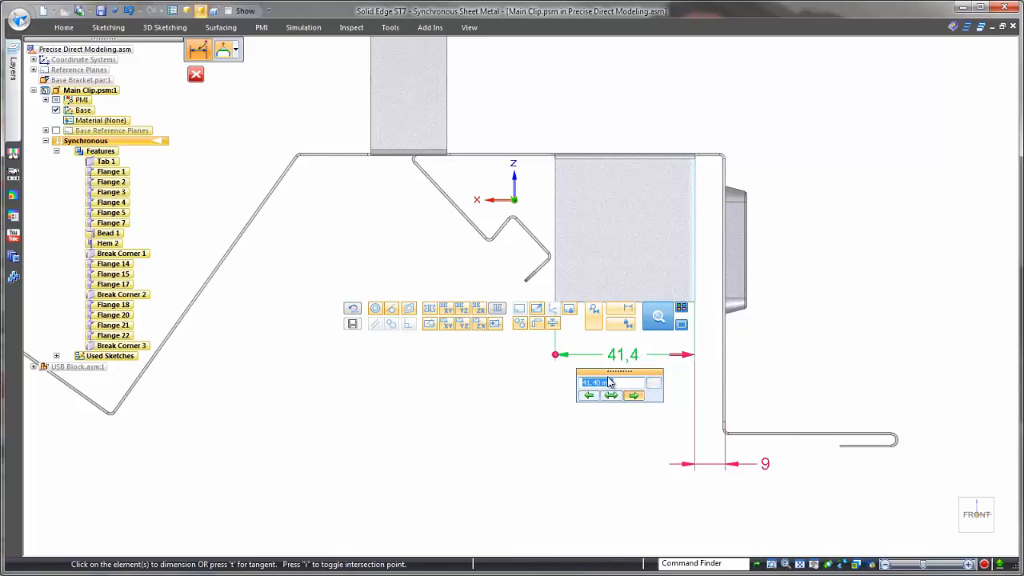
left_click(589, 396)
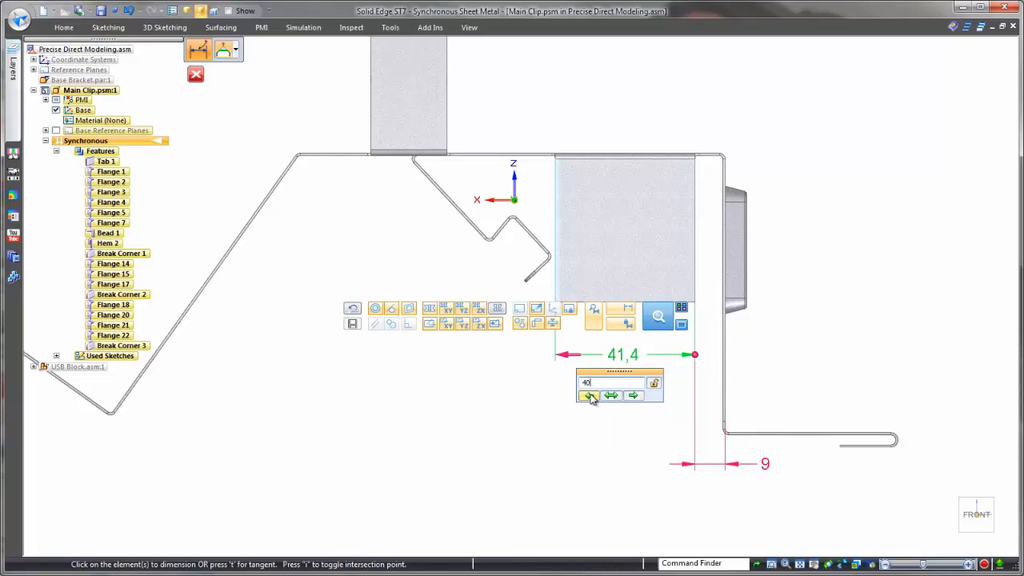
key("Return")
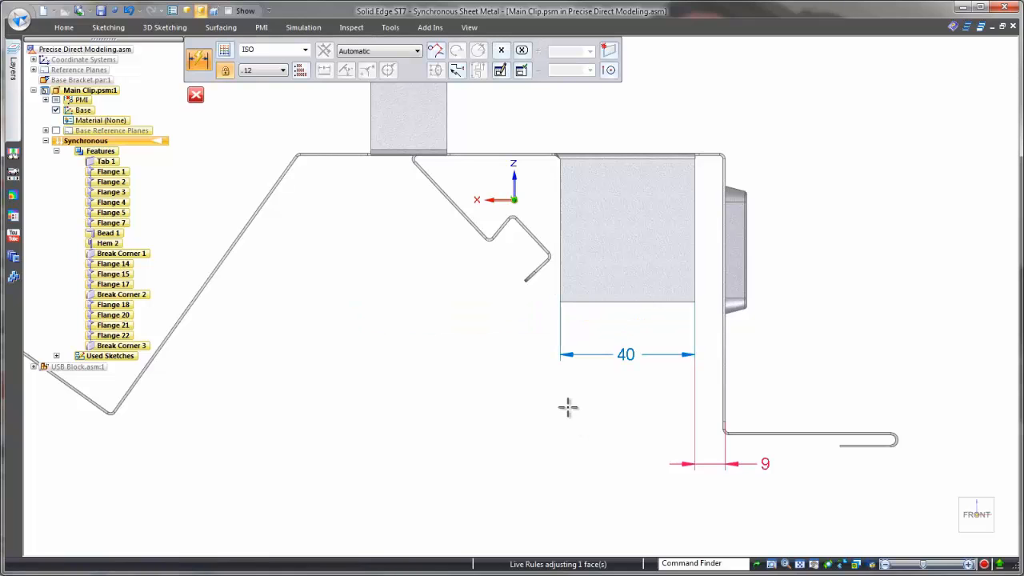
- Dimension the upright rounded tab's width and set it to a locked 25 mm that modifies both sides symmetrically
middle_click_drag(512, 379, 632, 574, "shift")
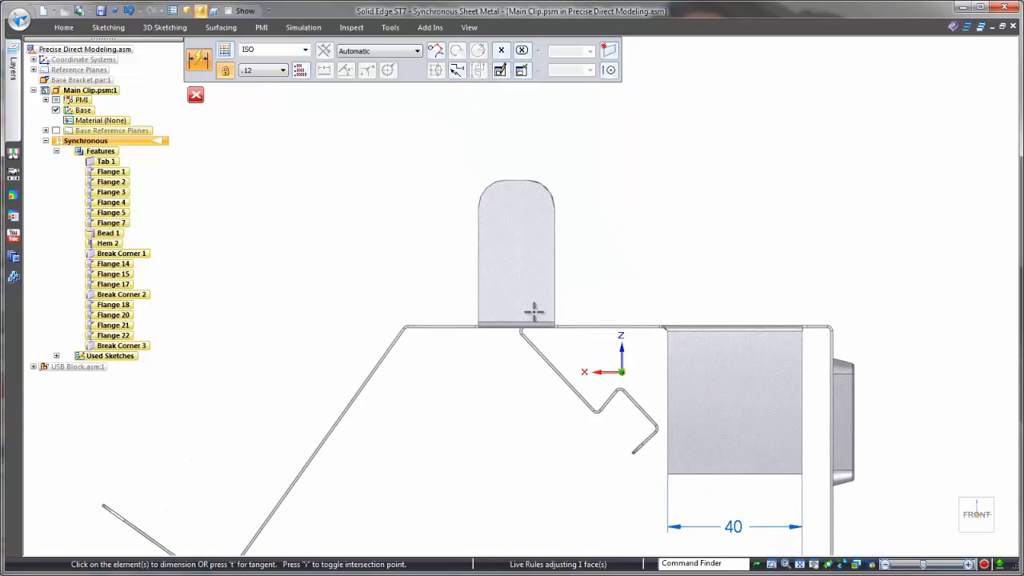
left_click(476, 228)
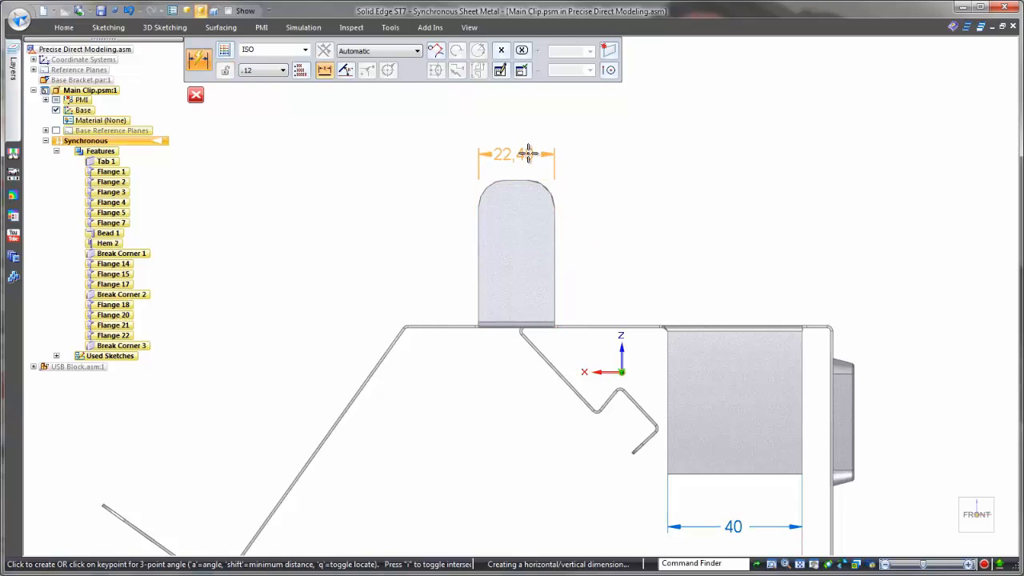
left_click(527, 152)
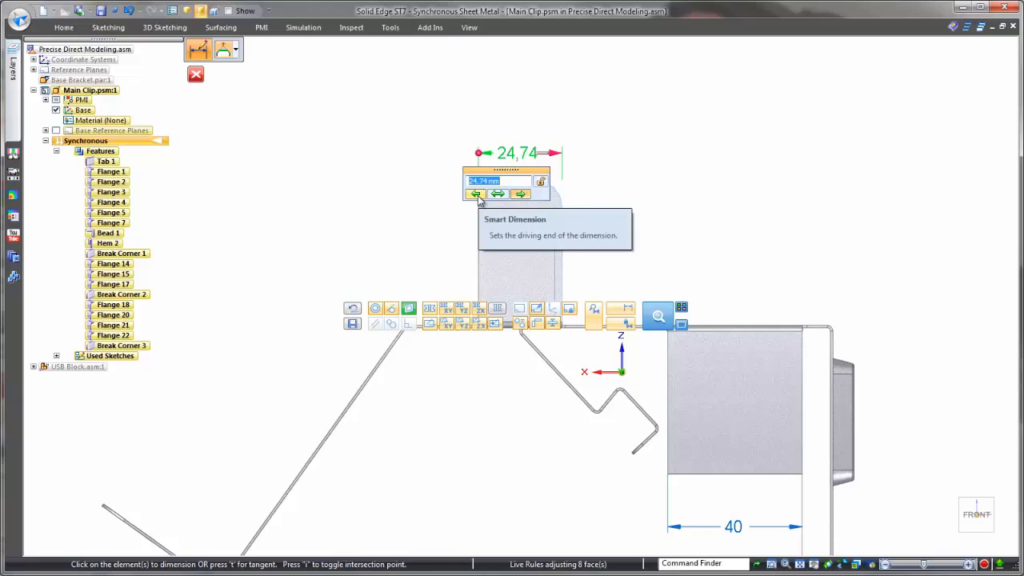
left_click(513, 189)
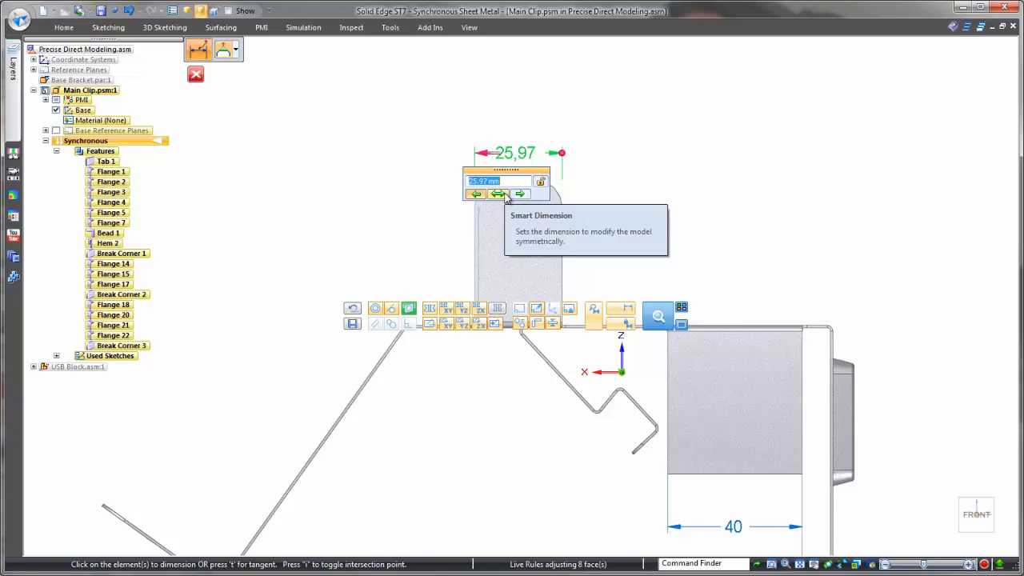
left_click(499, 195)
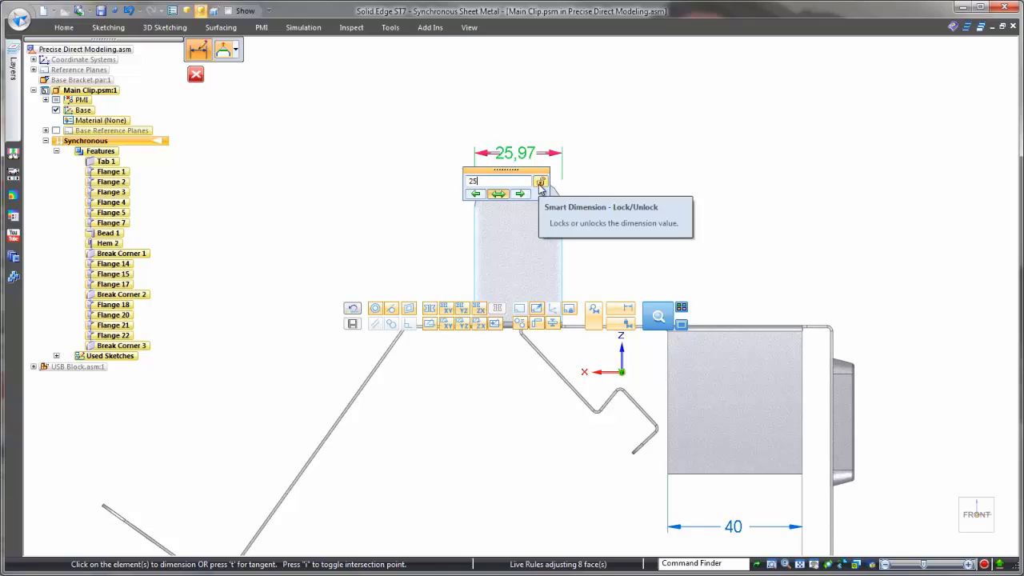
left_click(540, 182)
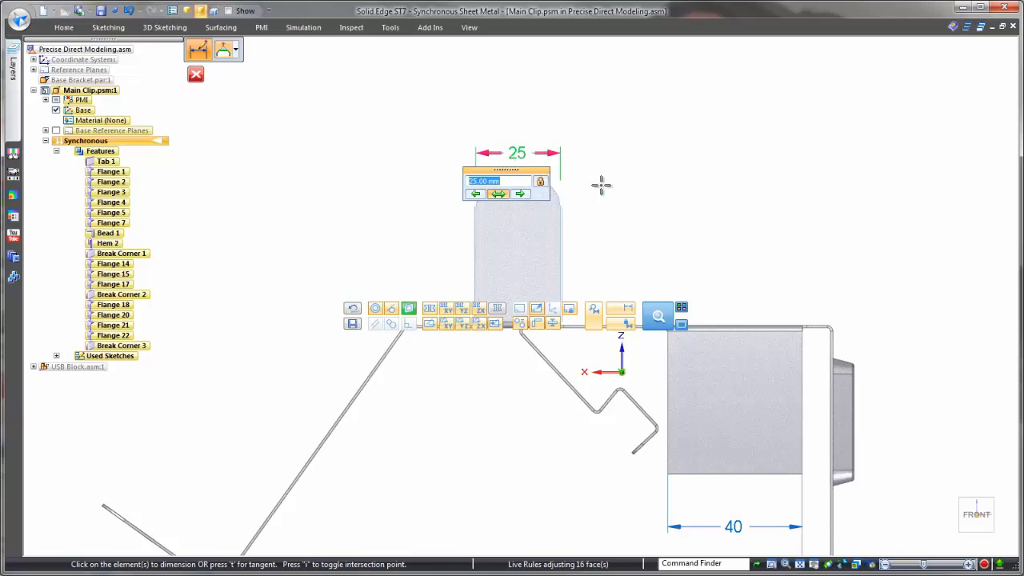
key("Escape")
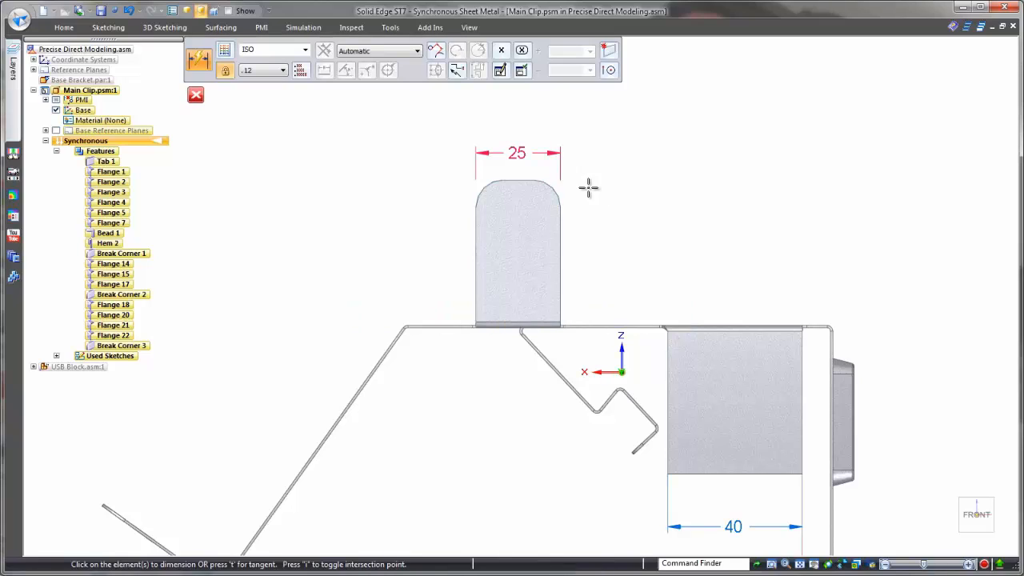
- Dimension the upright rounded tab's height and set it to 45 mm
left_click(560, 225)
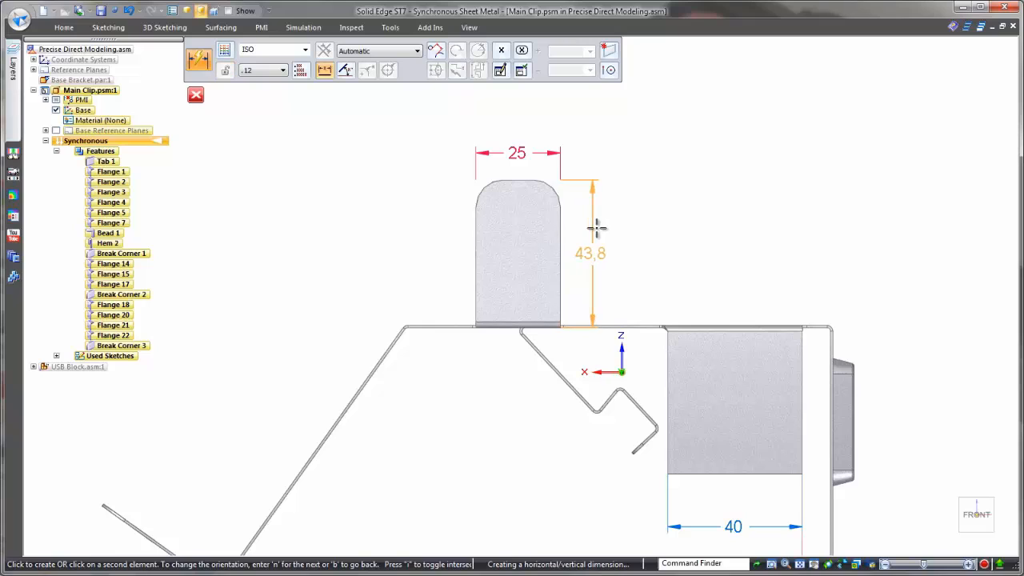
left_click(597, 229)
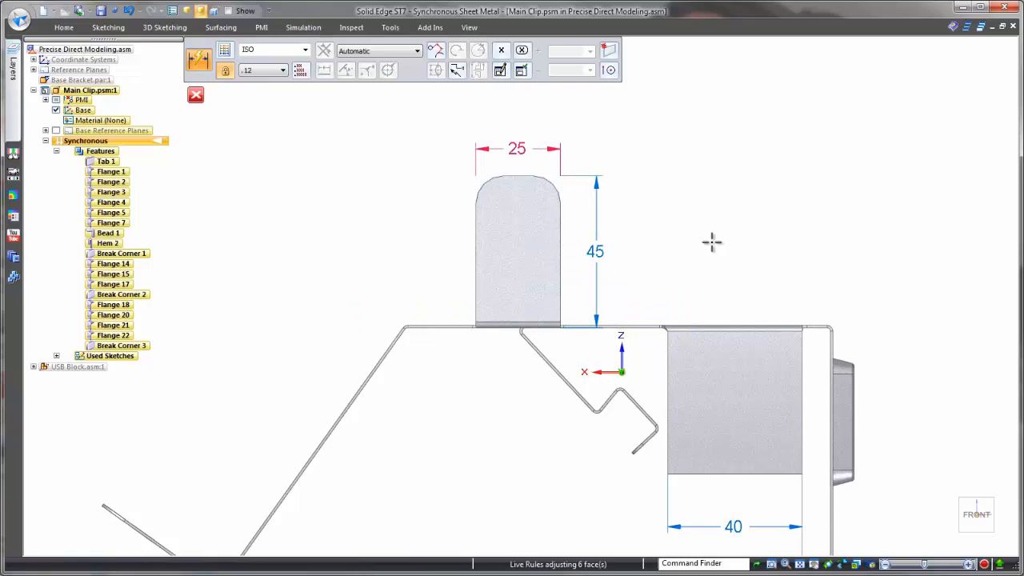
- Dimension the hanging rectangular flange's height and set it to 46 mm, moving its lower edge
scroll(712, 242, "down", 2)
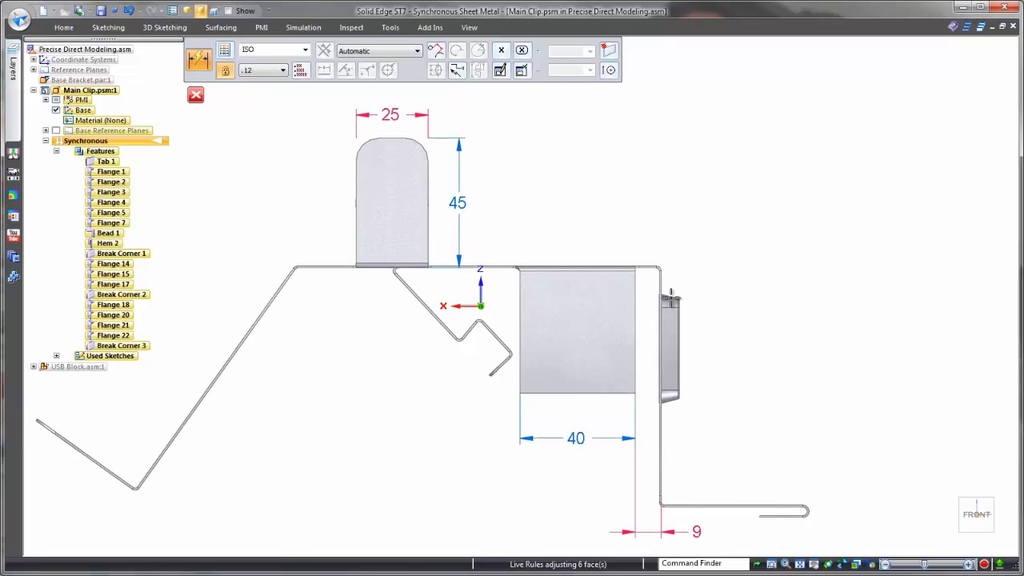
left_click(634, 328)
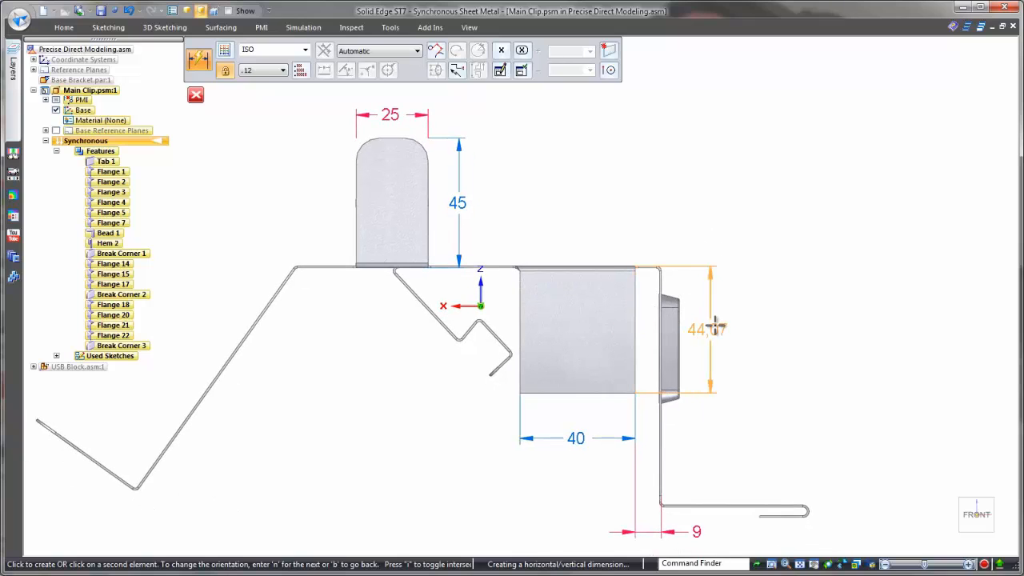
left_click(723, 324)
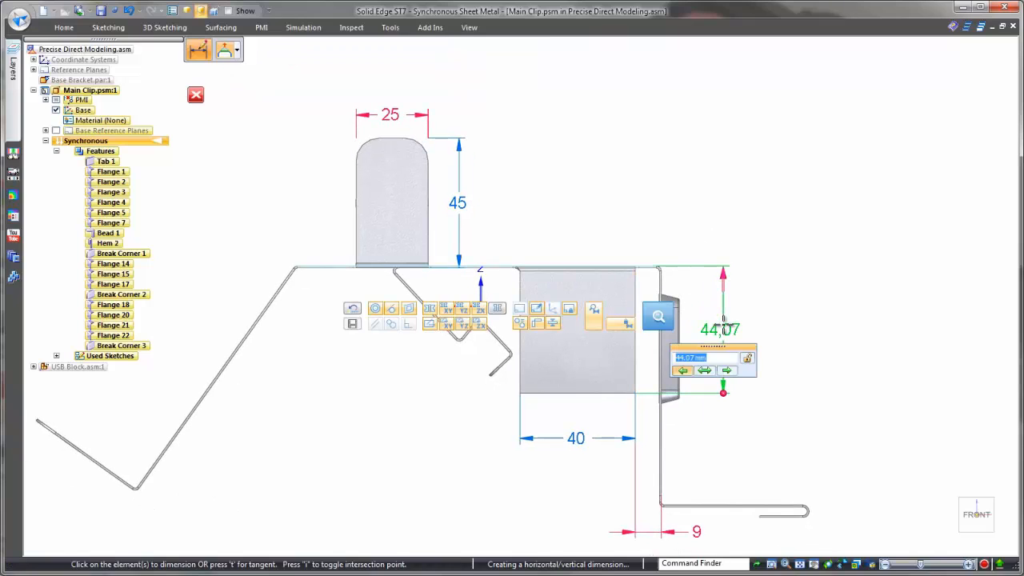
left_click(728, 368)
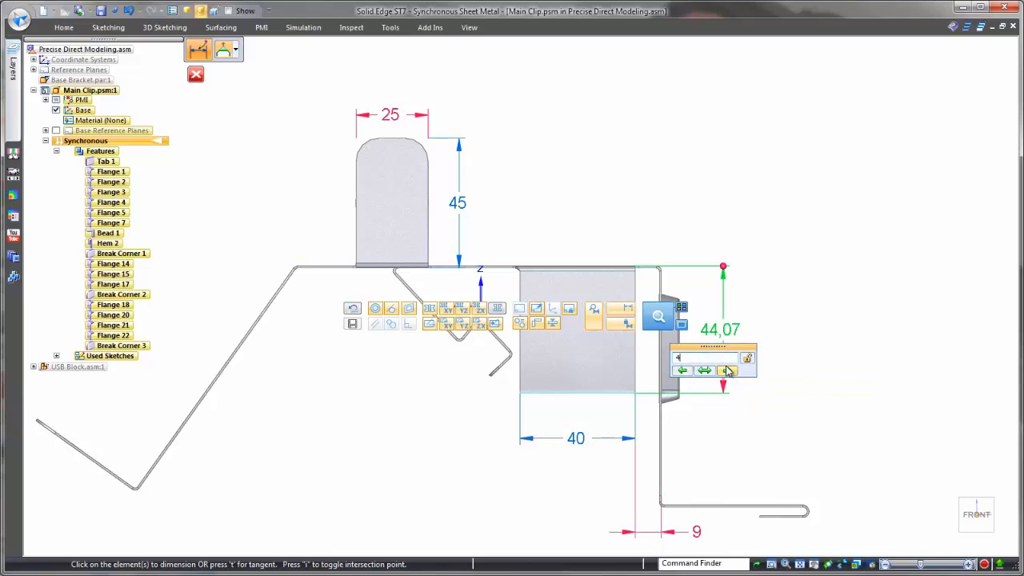
key("Return")
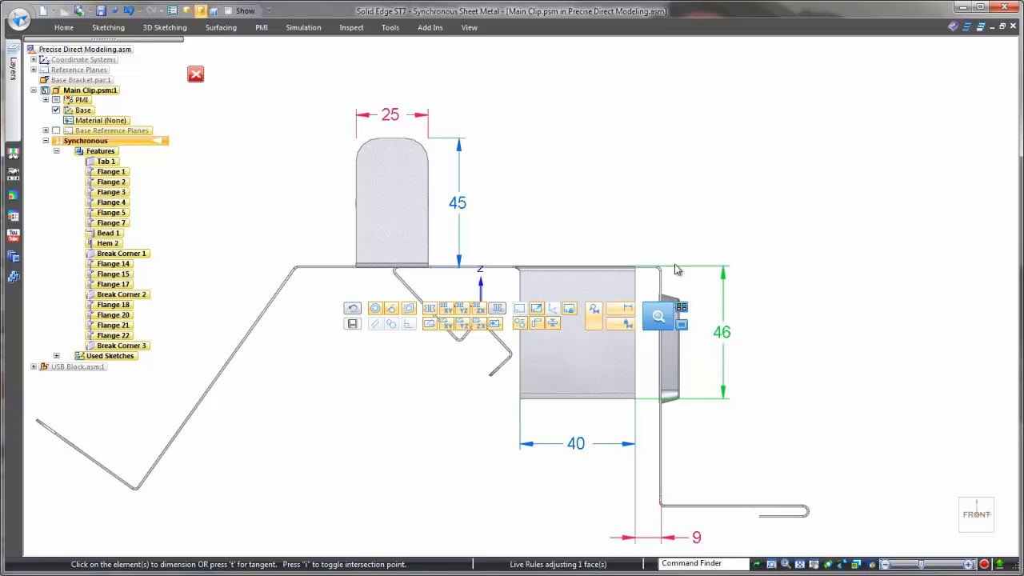
- Dimension the distance from the upright rounded tab's near side edge to the beaded wall and set it to 75 mm, moving the tab
left_click(428, 184)
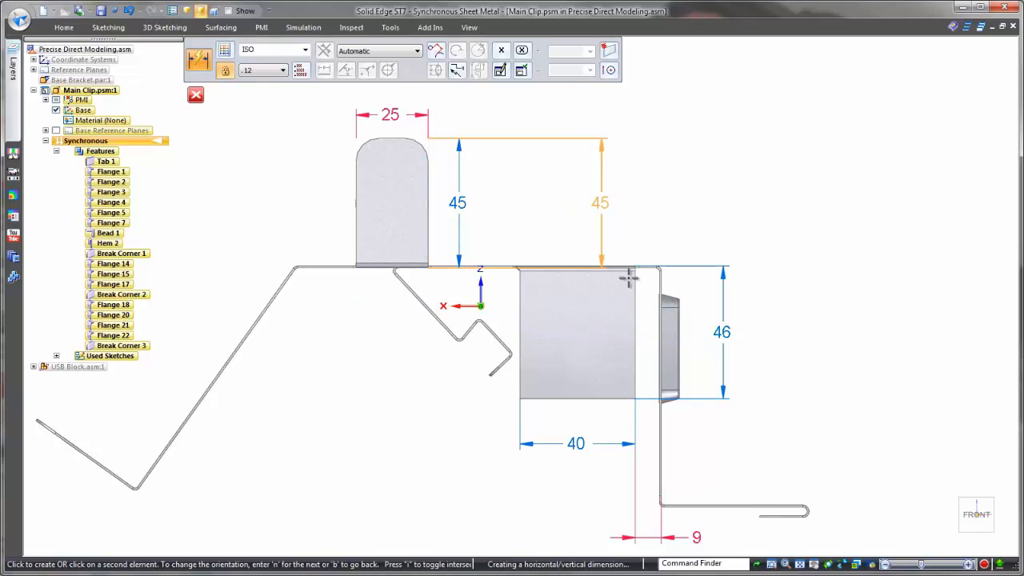
left_click(659, 280)
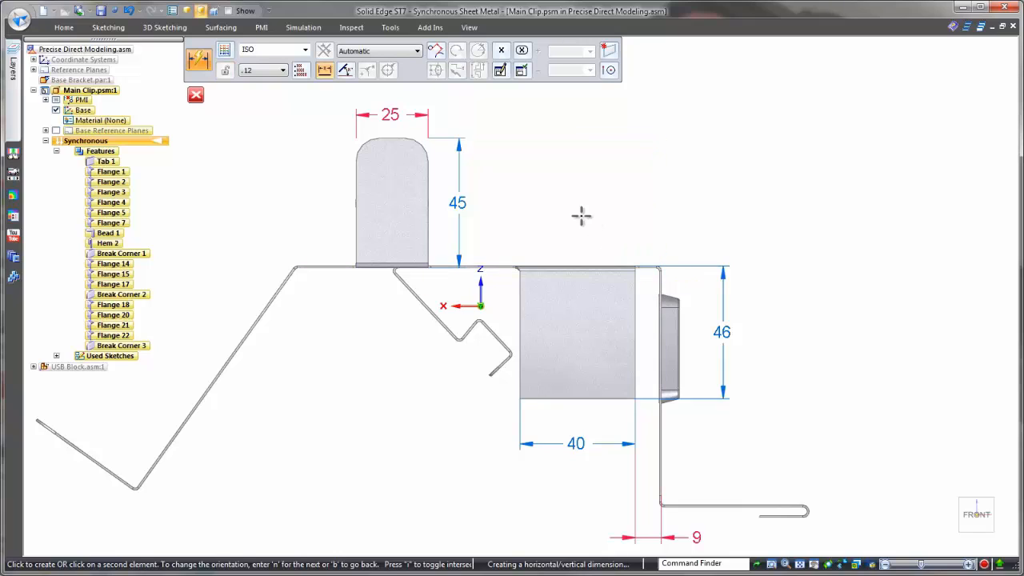
left_click(482, 116)
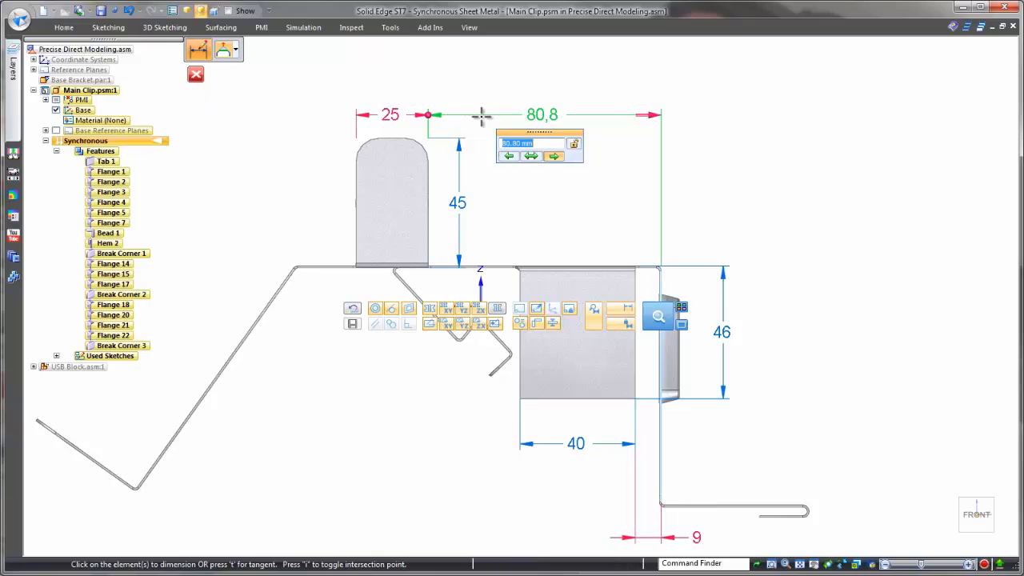
left_click(509, 157)
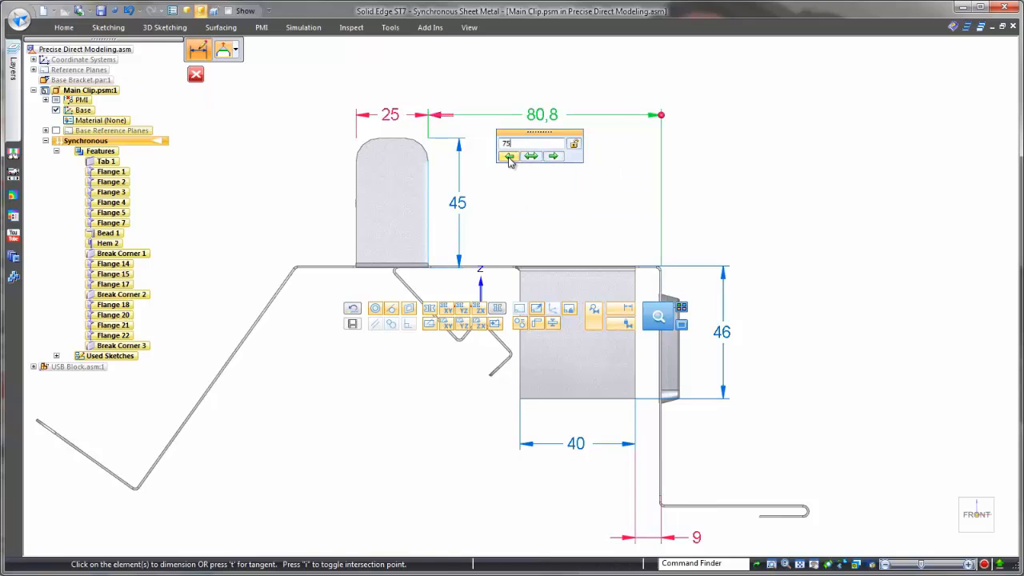
key("Return")
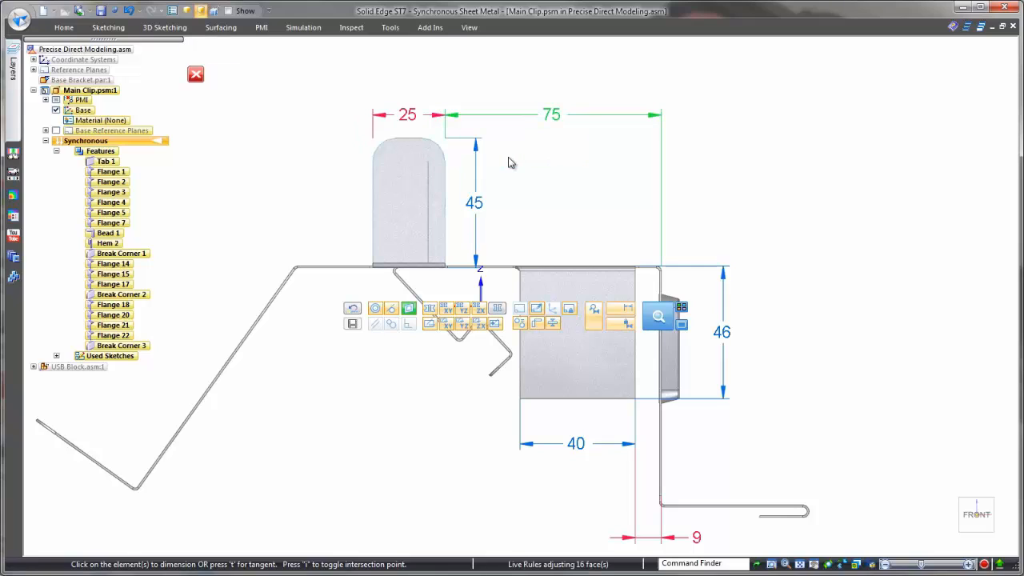
- Add a radial dimension to the upright tab's rounded corner on the side facing away from the beaded wall
left_click(379, 148)
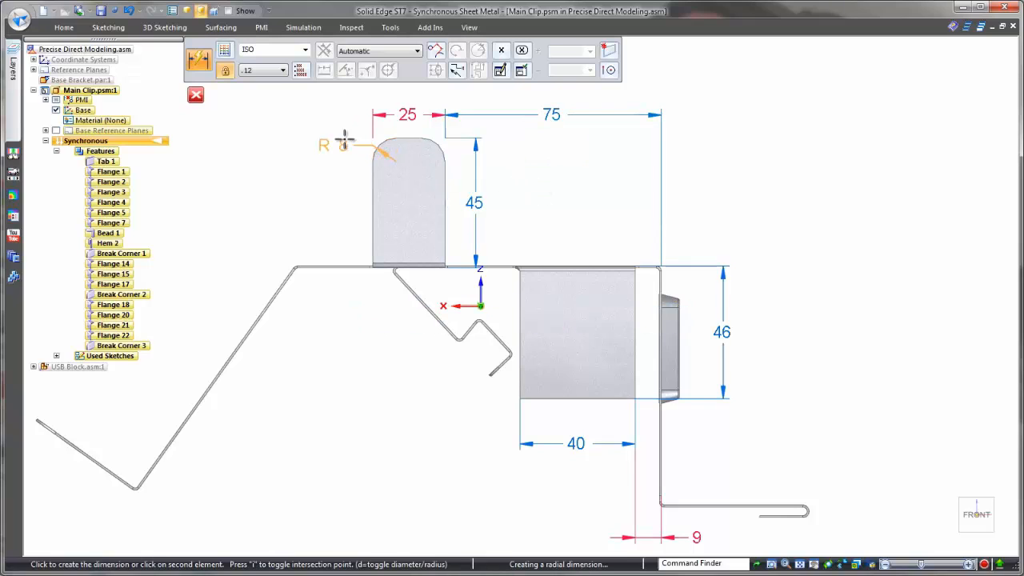
left_click(277, 169)
key("Return")
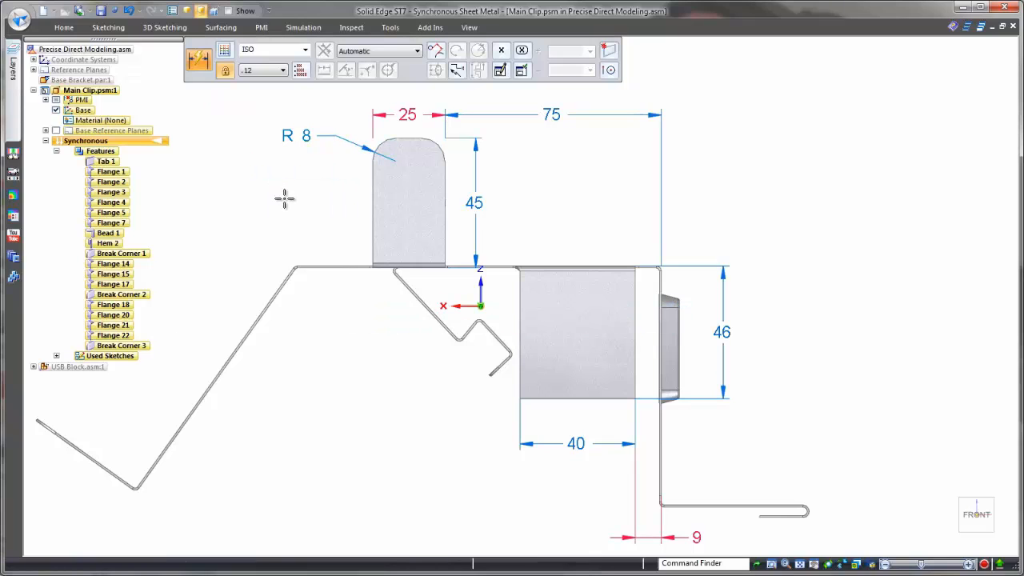
key("Escape")
- Start an angular dimension using the flat top segment next to the long sloping flange as the origin element
left_click(63, 29)
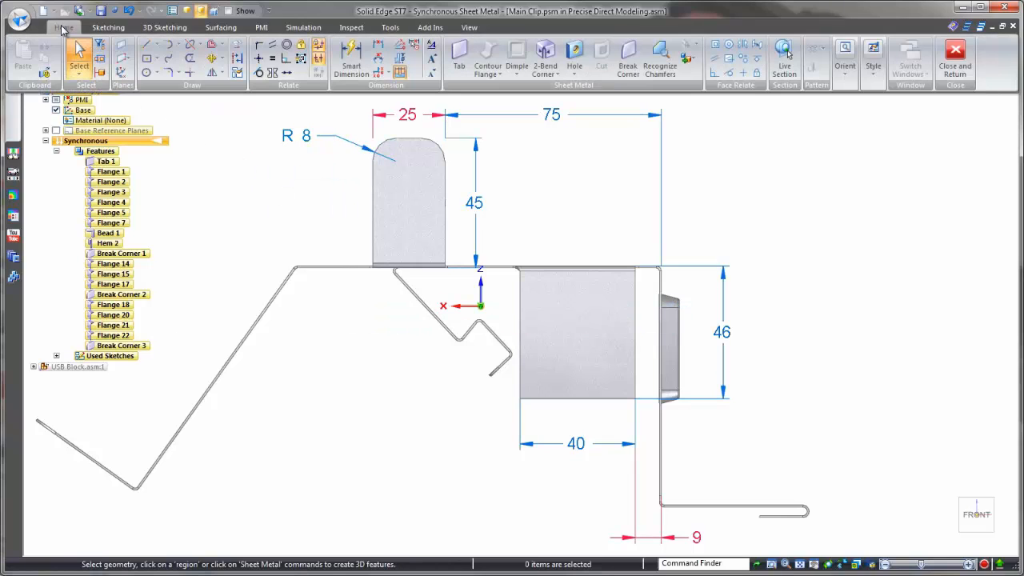
left_click(378, 59)
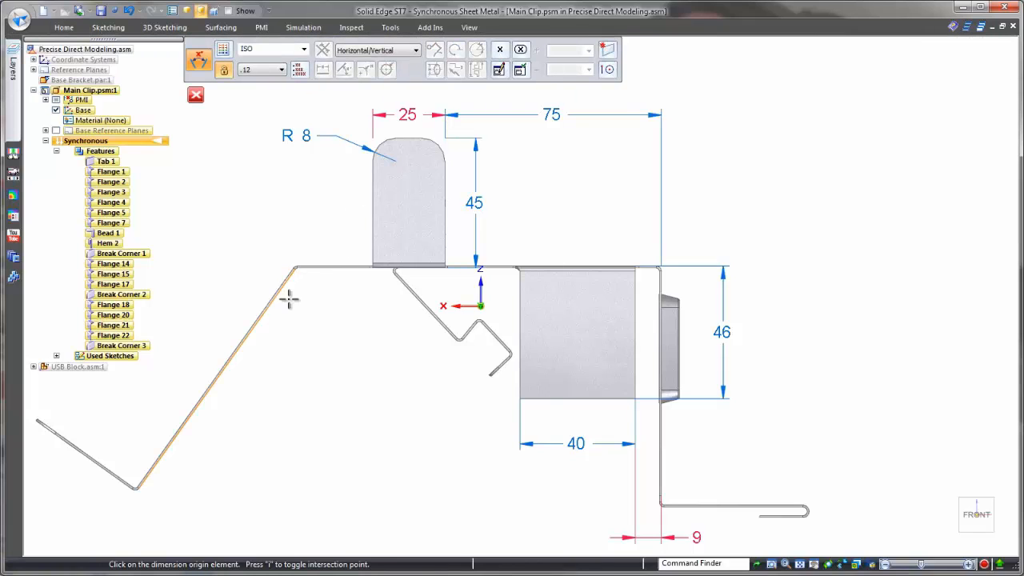
left_click(314, 269)
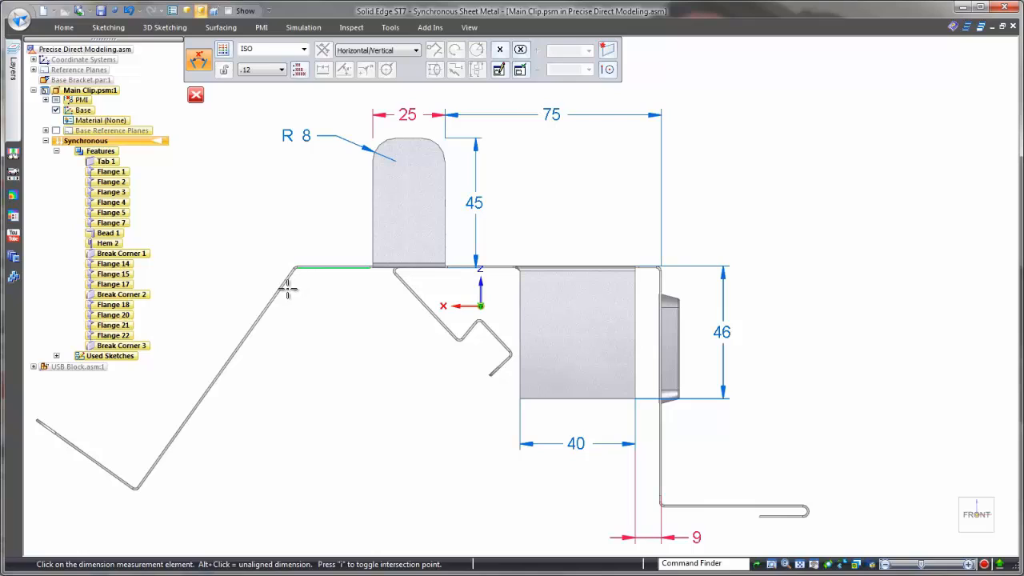
- Dimension the angle between the clip's horizontal top and its long sloped leg, and set it to 125°
left_click(286, 293)
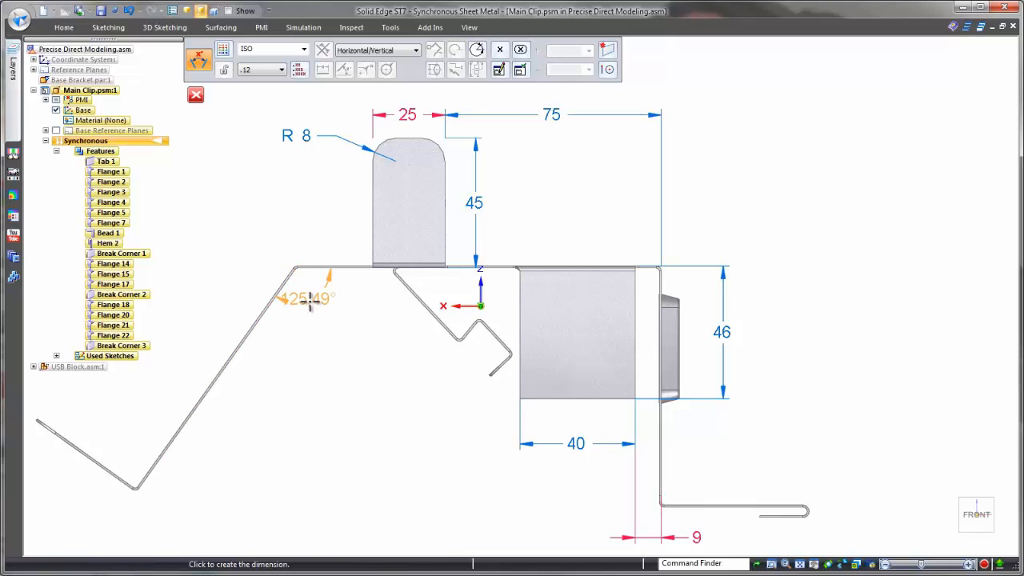
left_click(315, 311)
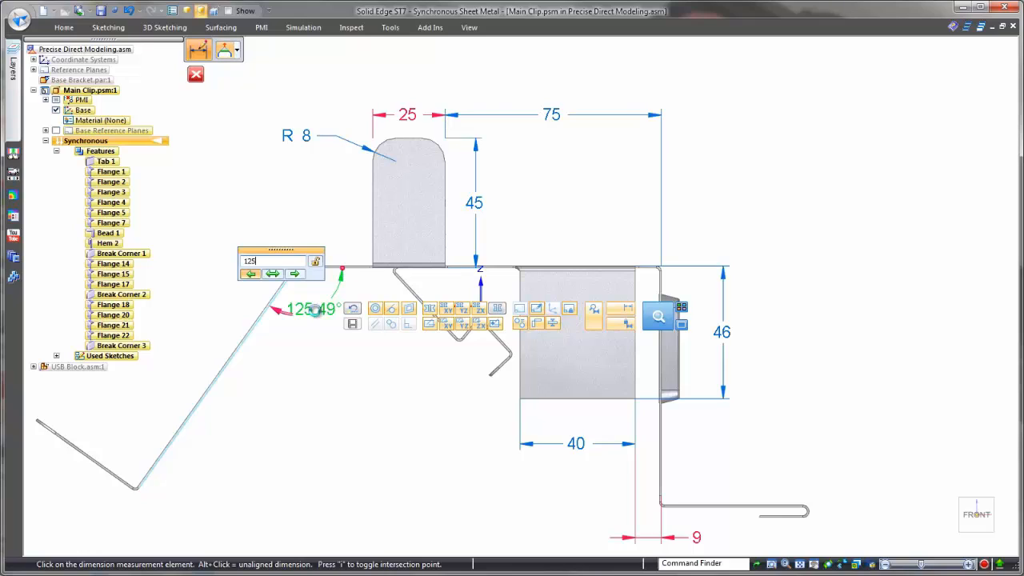
key("Return")
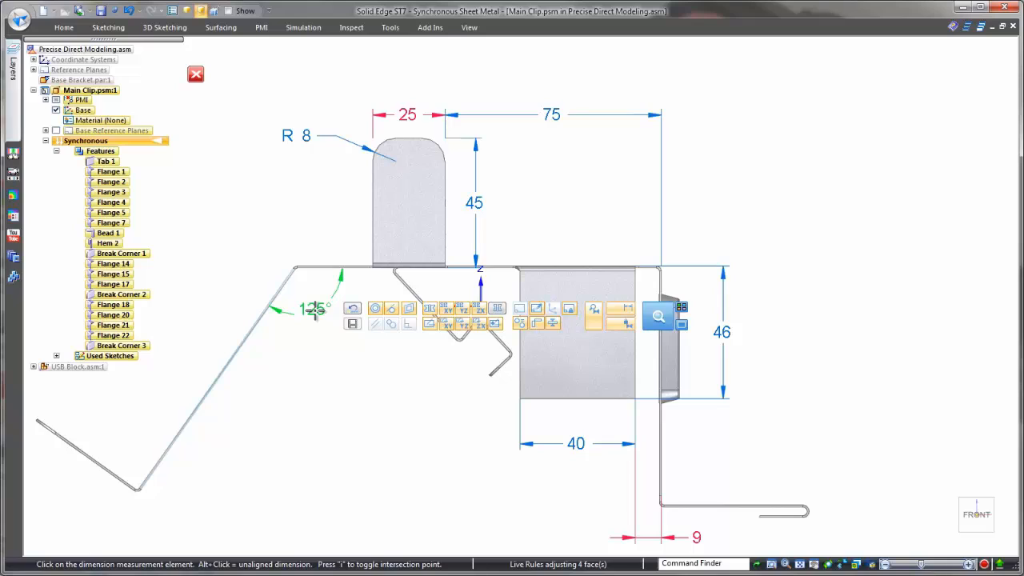
key("Escape")
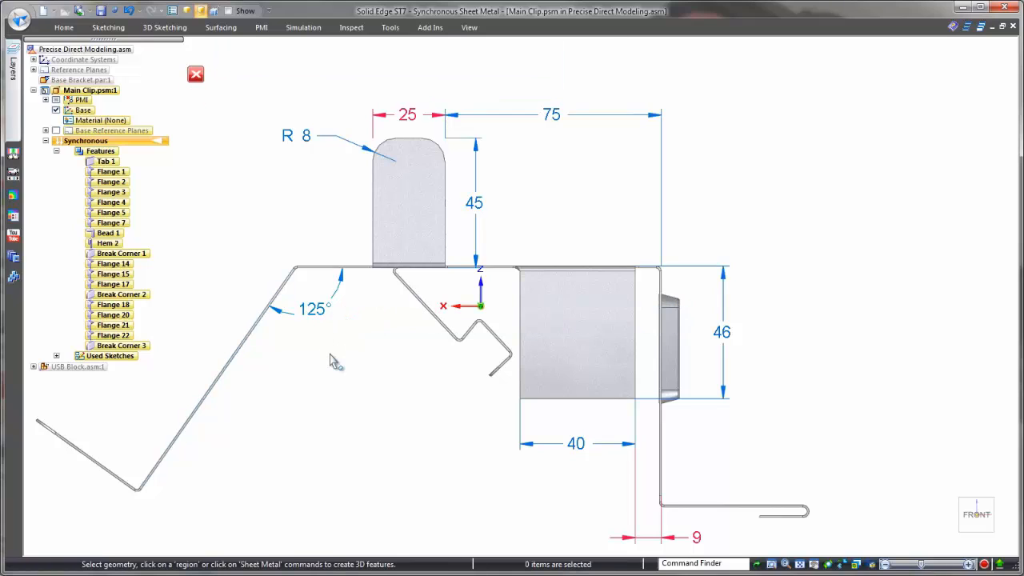
- Hide the PMI dimensions of the Main Clip and return to the Precise Direct Modeling assembly
left_click(56, 100)
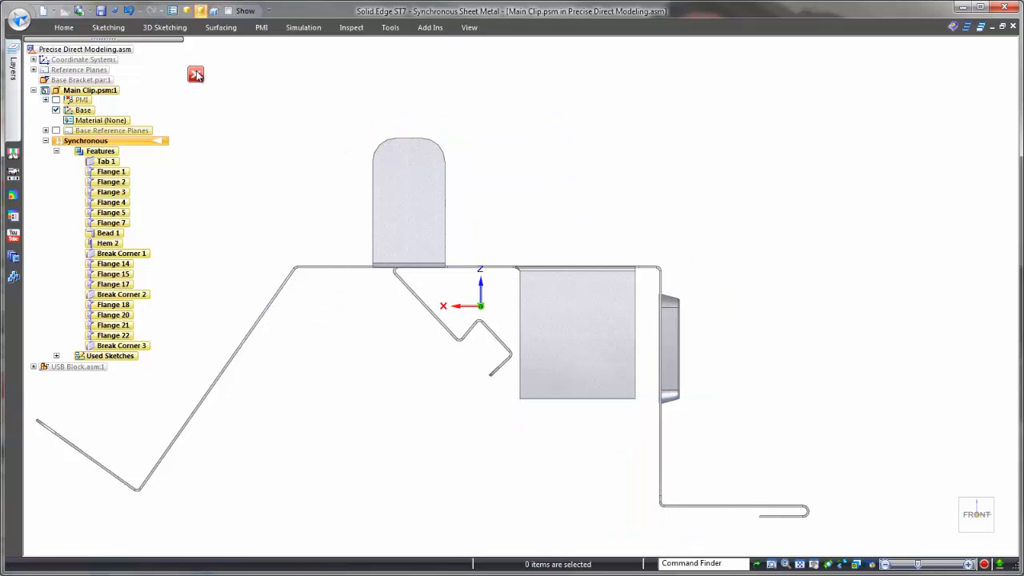
left_click(196, 74)
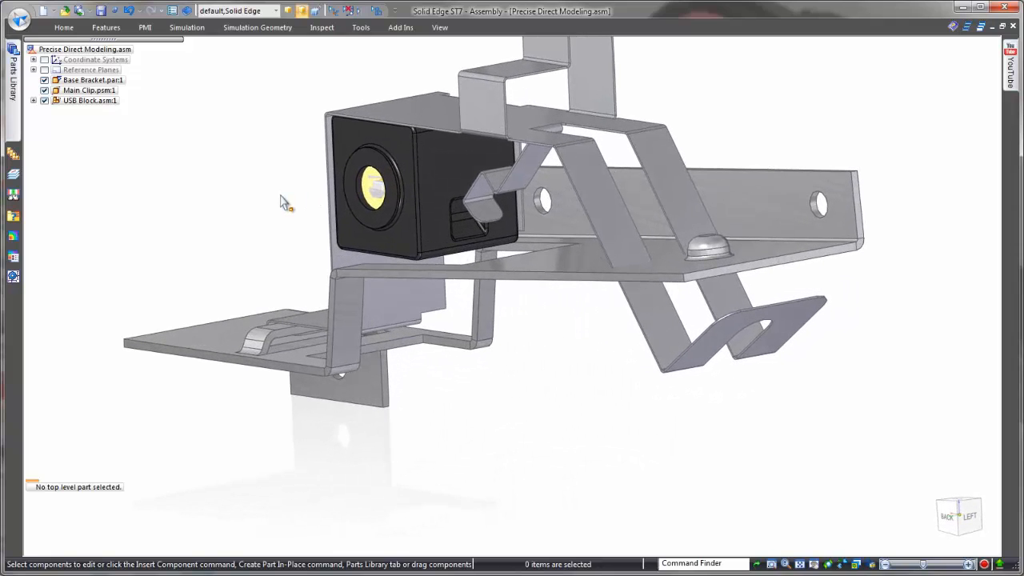
- Make the Main Clip's lower slotted flange coplanar with the base bracket's top face
left_click(704, 365)
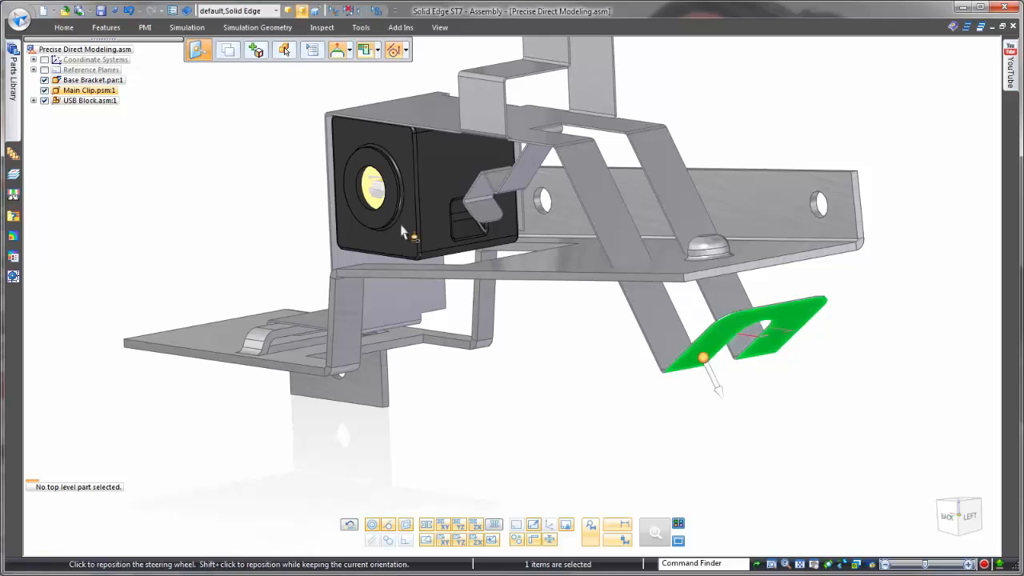
left_click(66, 31)
left_click(614, 52)
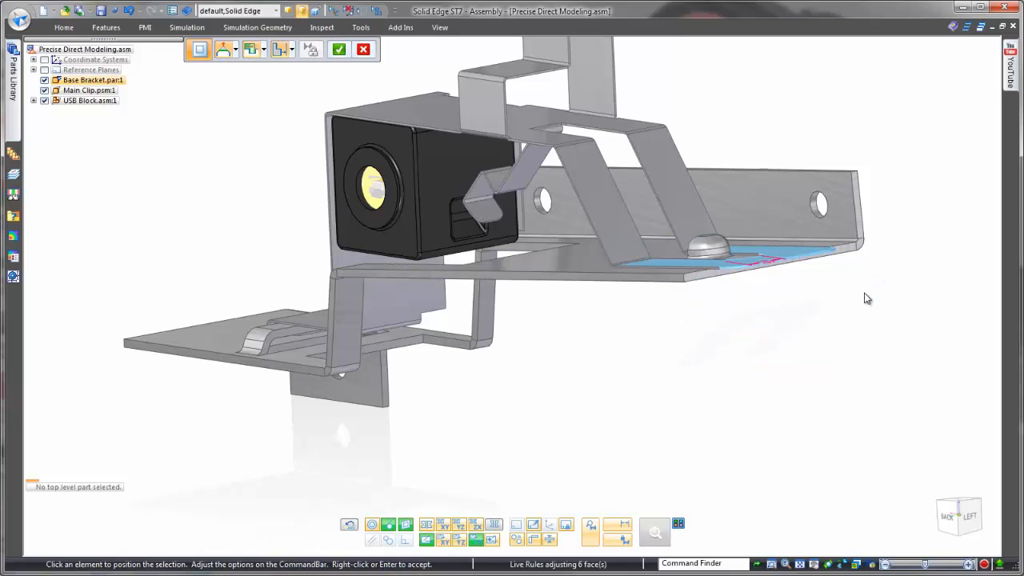
right_click(865, 294)
left_click(865, 294)
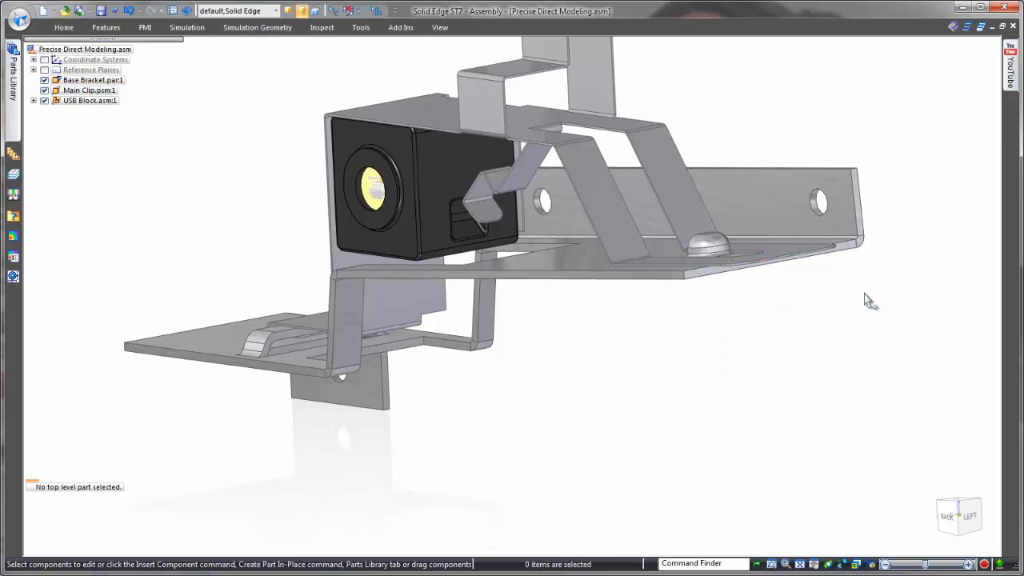
- Move the slot's rounded end and the flange's end face together until the slot end centres on the bracket's domed button
scroll(870, 300, "up", 6)
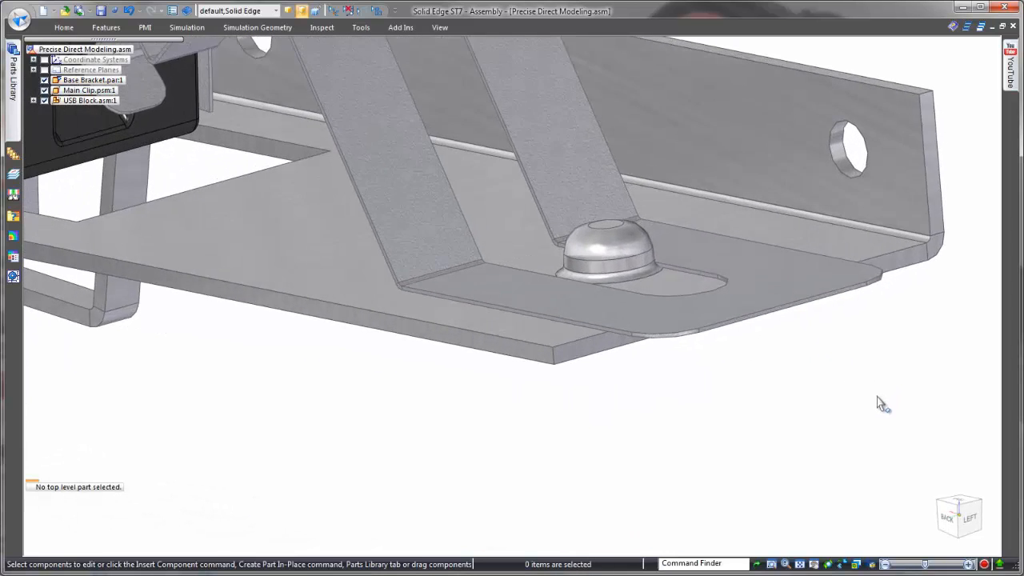
middle_click_drag(816, 378, 813, 385)
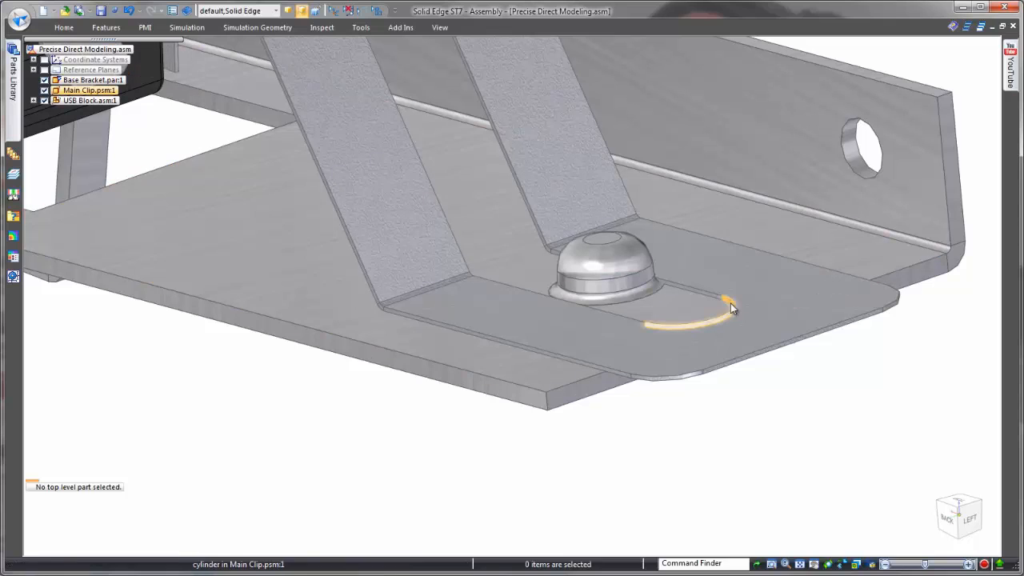
left_click(733, 312)
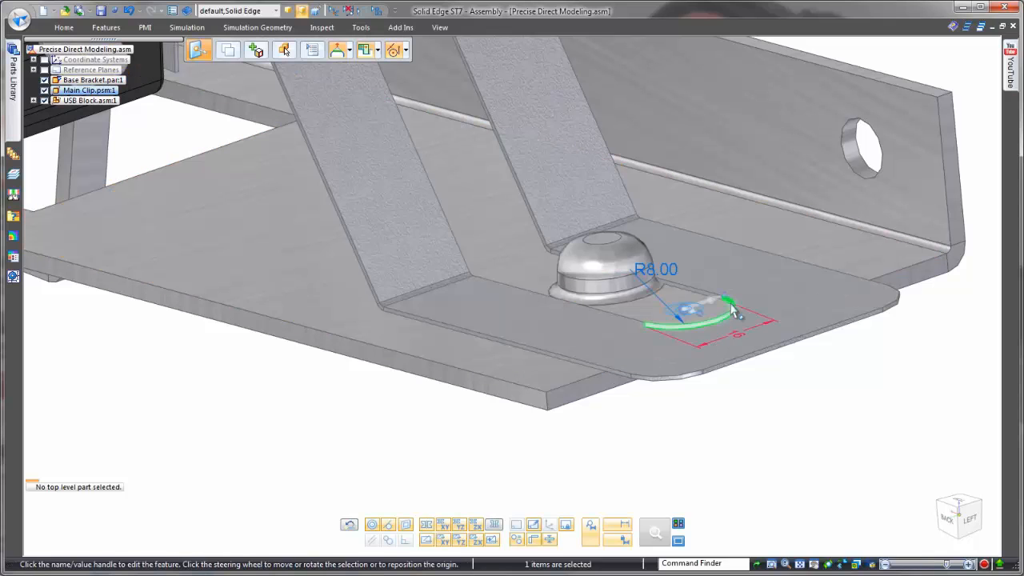
left_click(796, 343, "ctrl")
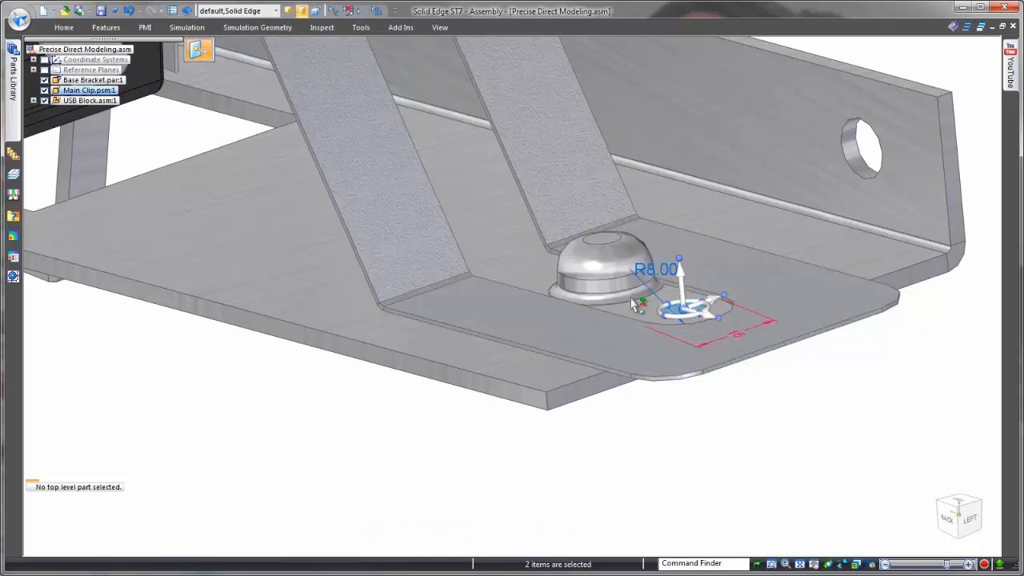
left_click(709, 317)
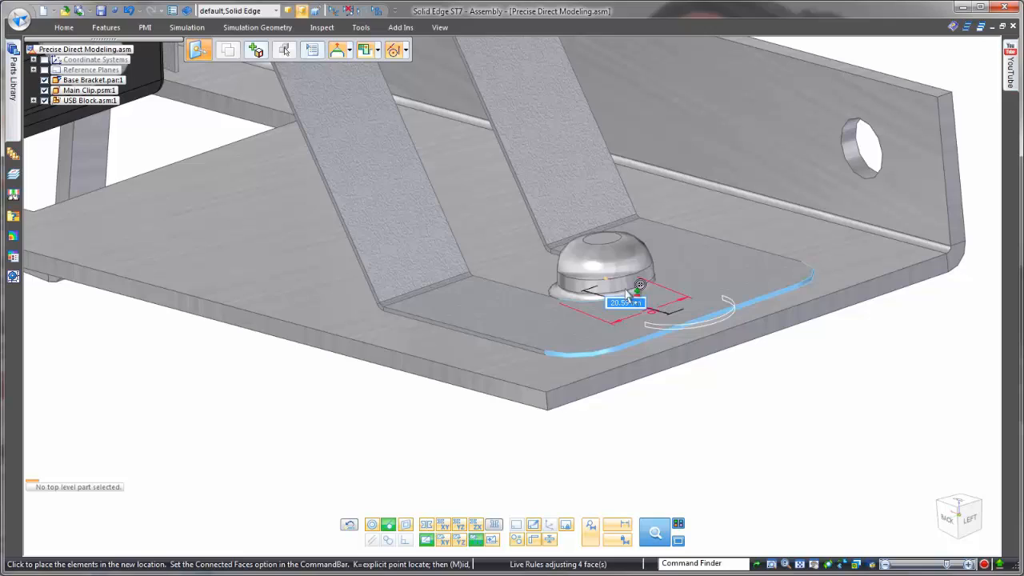
left_click(625, 288)
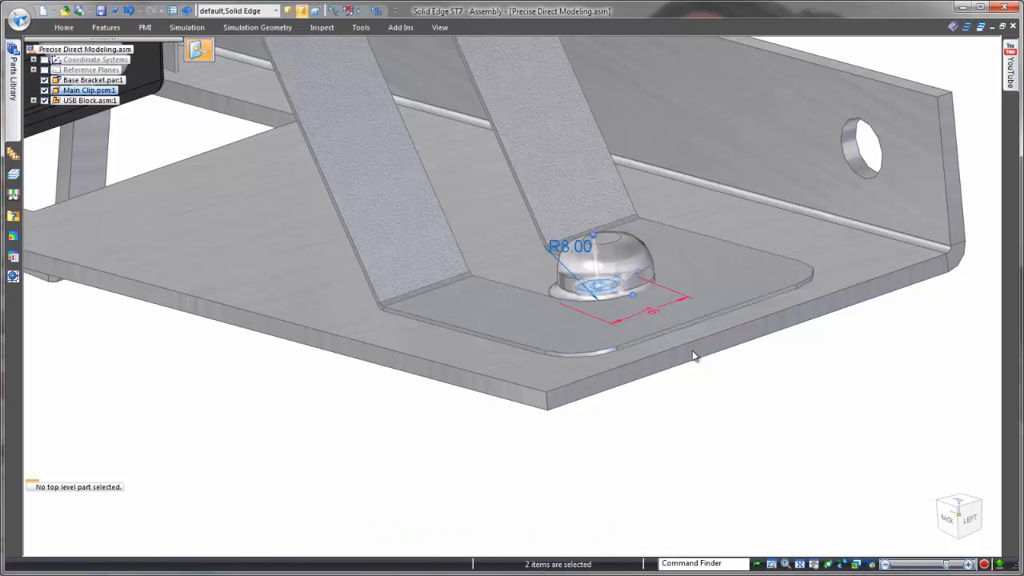
left_click(706, 380)
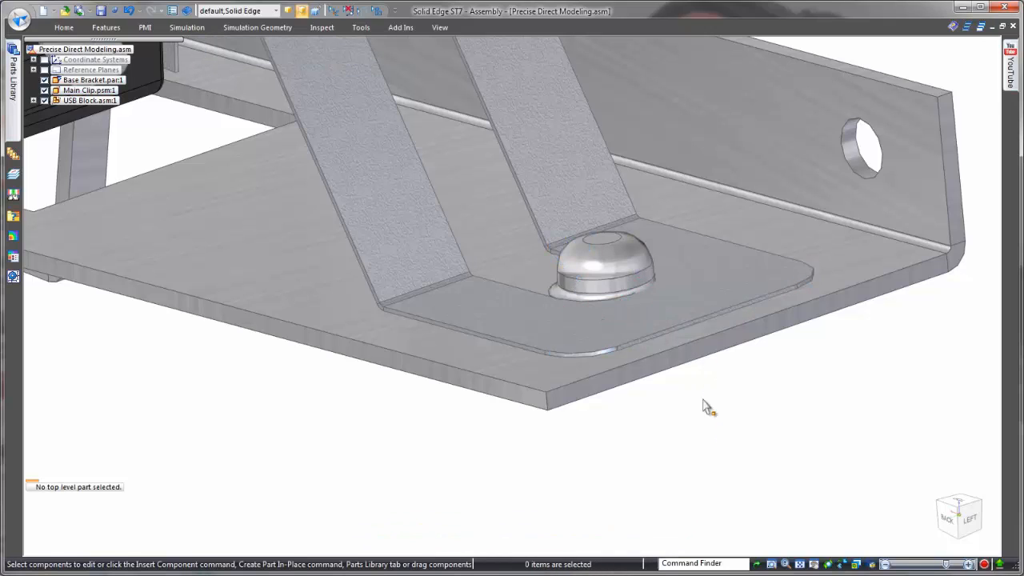
- Assemble the clip to the base bracket by aligning the slot's rounded end axially with the domed button
left_click(62, 28)
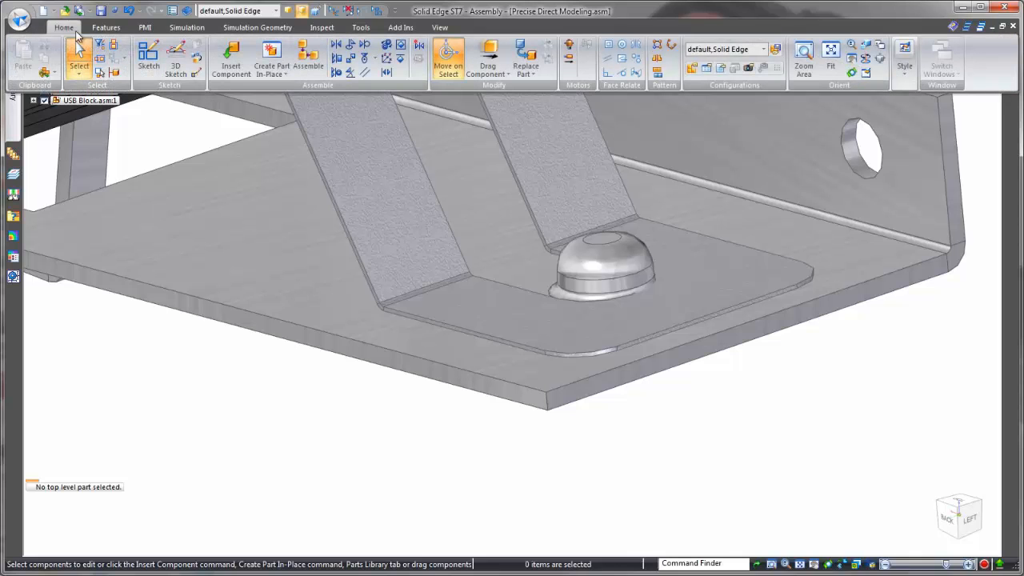
left_click(298, 61)
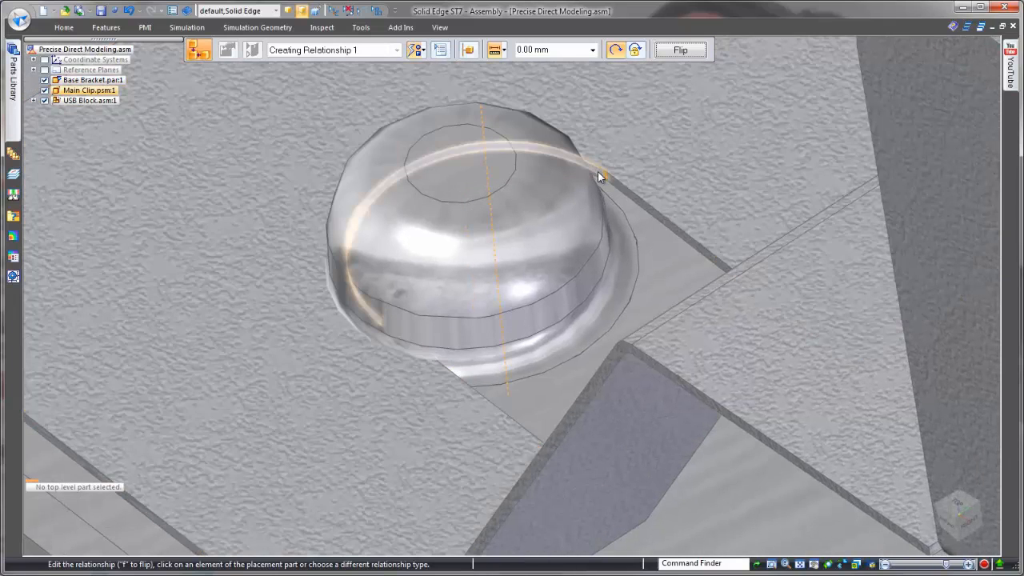
left_click(596, 202)
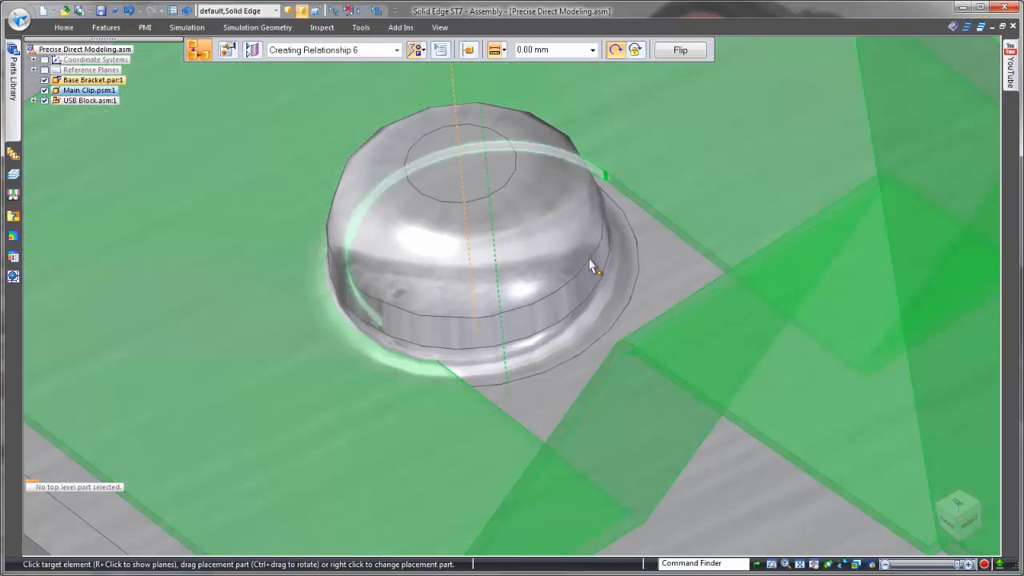
left_click(590, 265)
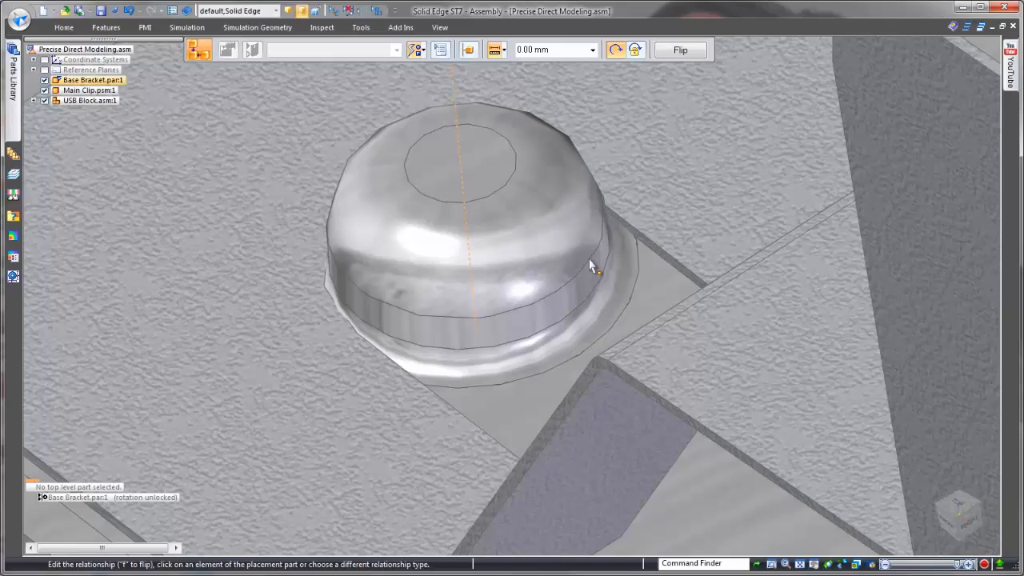
key("Escape")
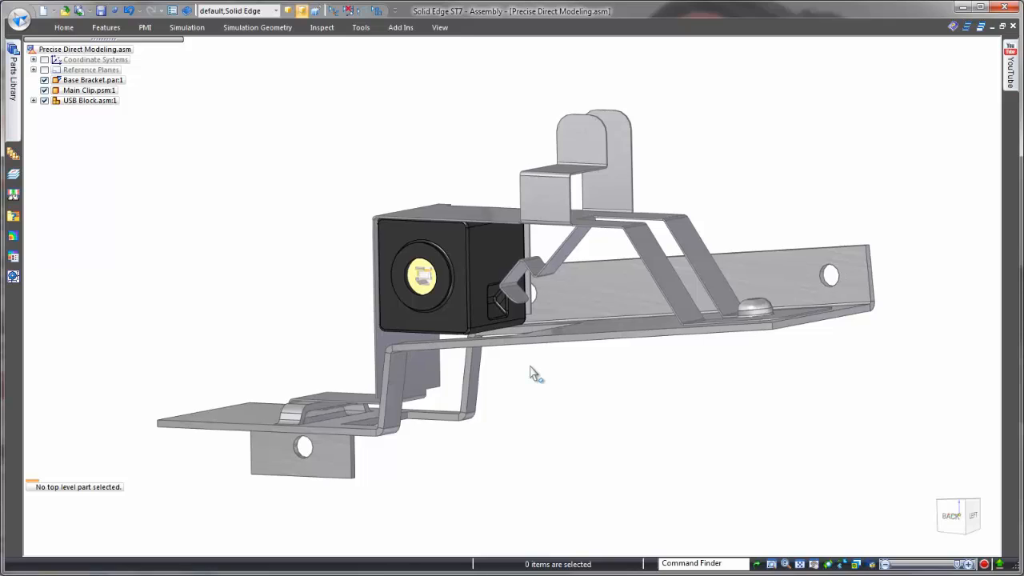
- Align the angled face of the clip's small spring tab with the sloped face inside the USB block's side opening
left_click(541, 246)
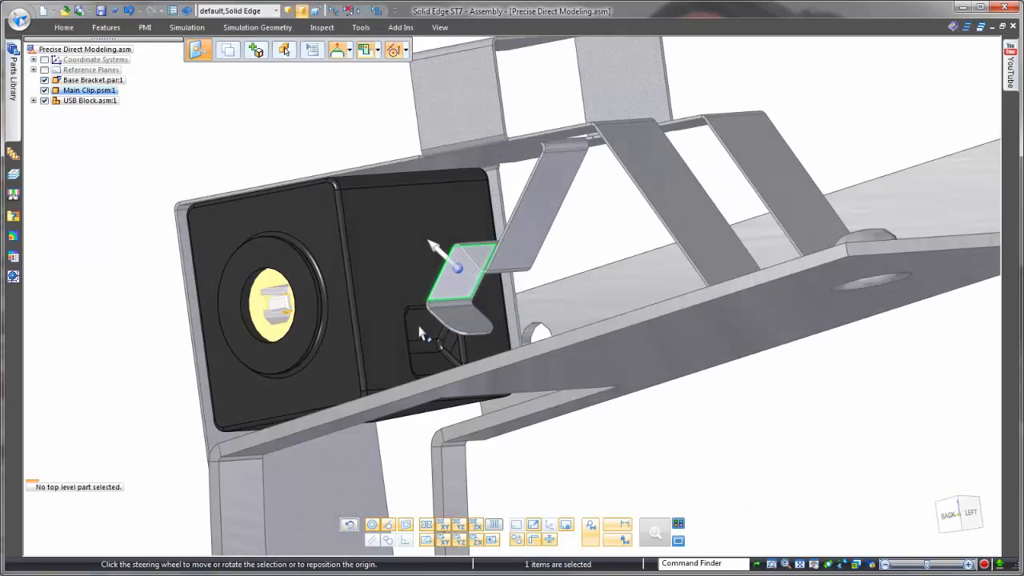
left_click(64, 27)
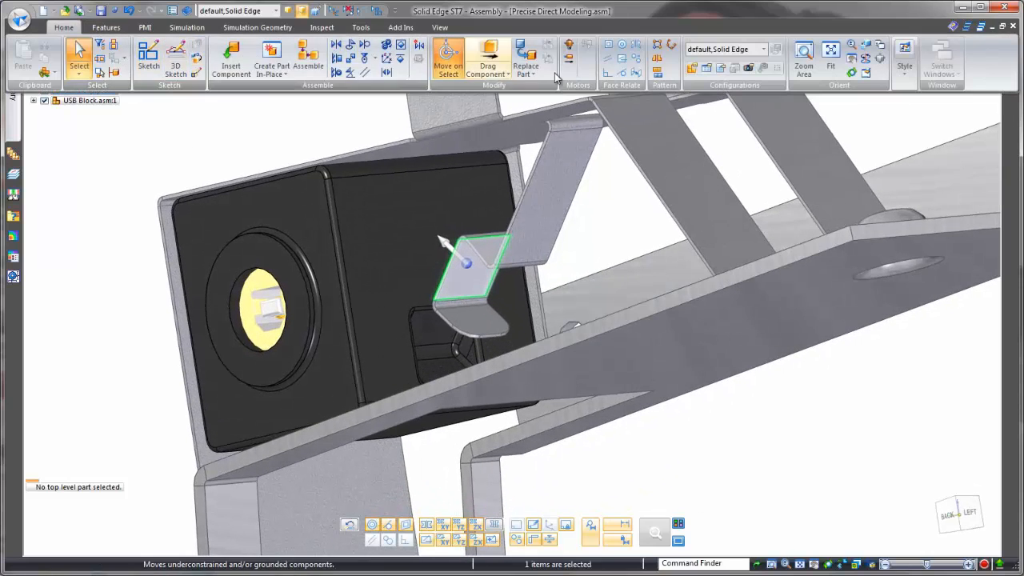
left_click(608, 45)
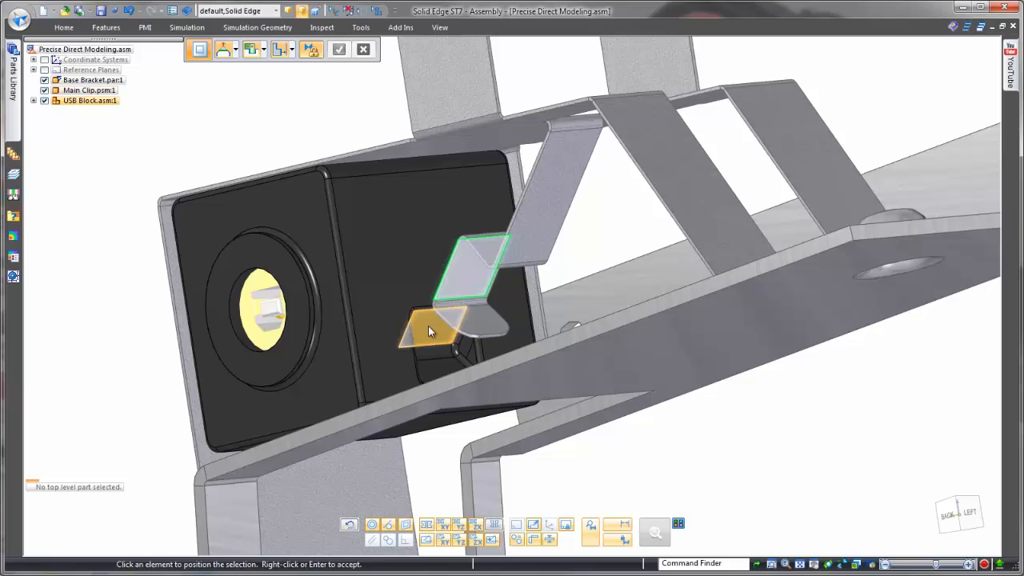
left_click(429, 328)
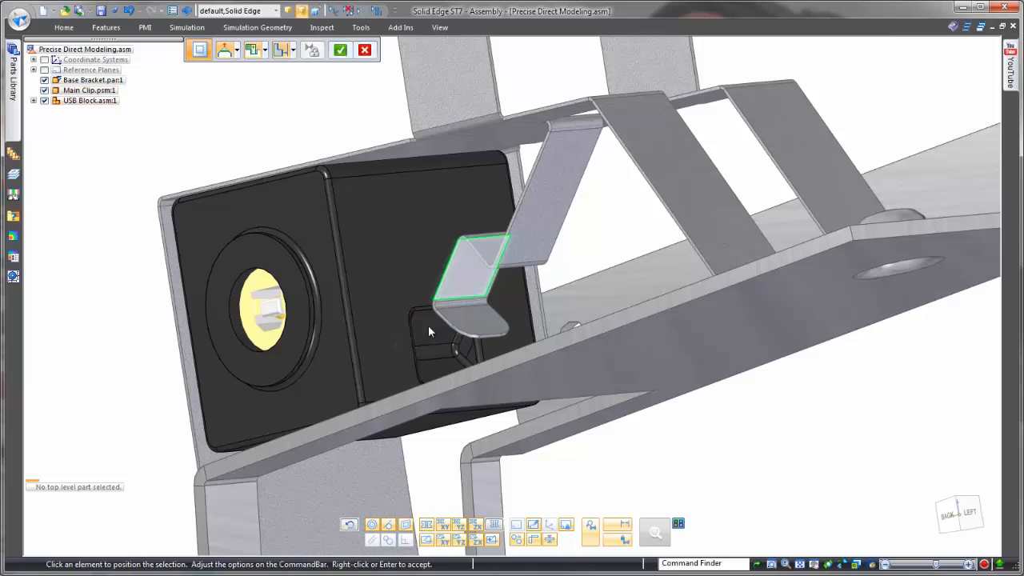
right_click(150, 353)
left_click(150, 355)
- Move the spring tab's rounded tip and its neighbouring bent face together down to the lower corner of the USB block's opening
middle_click_drag(156, 353, 386, 491)
left_click(422, 510)
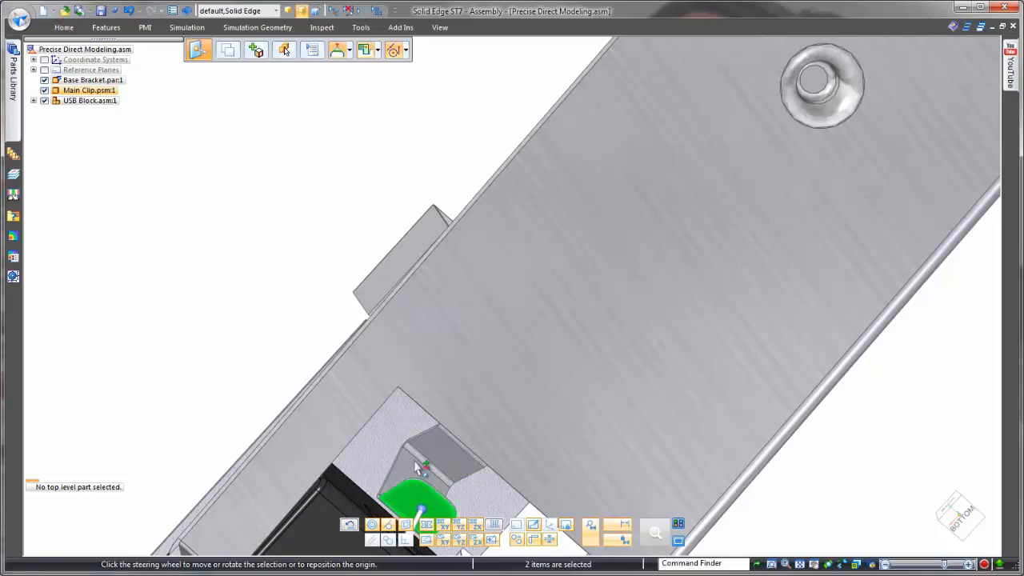
left_click(453, 462, "ctrl")
middle_click_drag(394, 450, 392, 443)
scroll(392, 443, "up", 6)
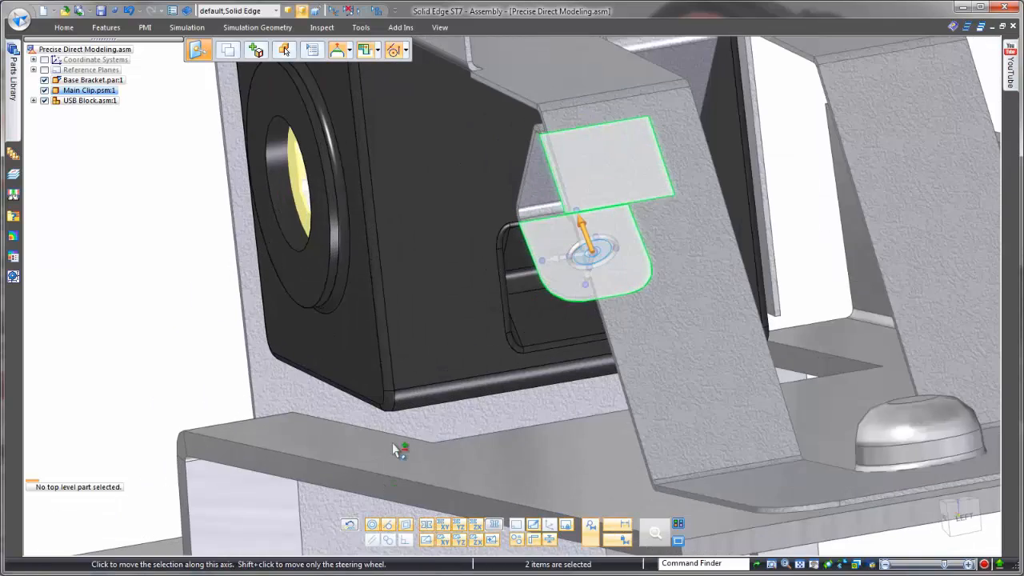
scroll(396, 448, "up", 2)
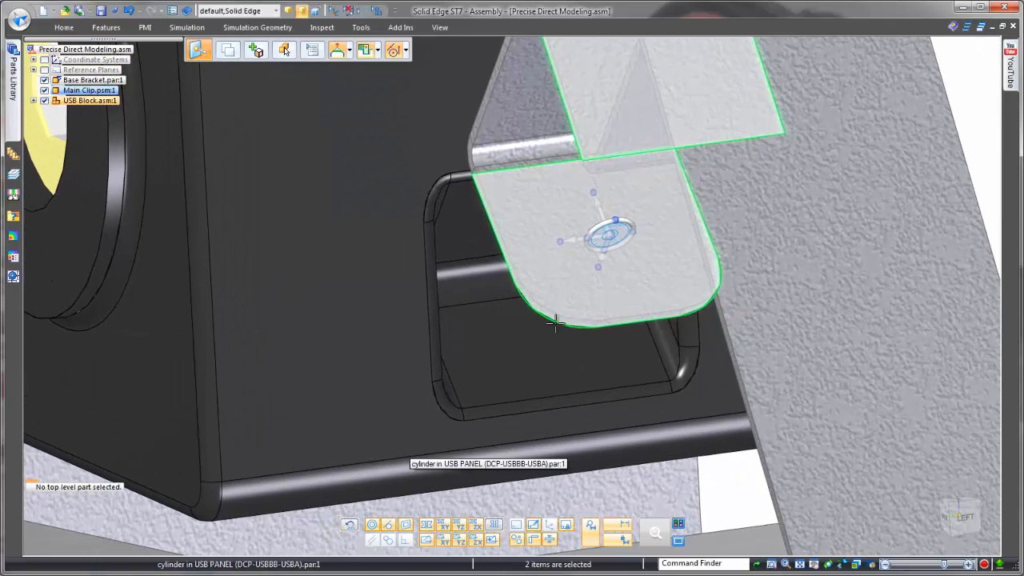
left_click(603, 248)
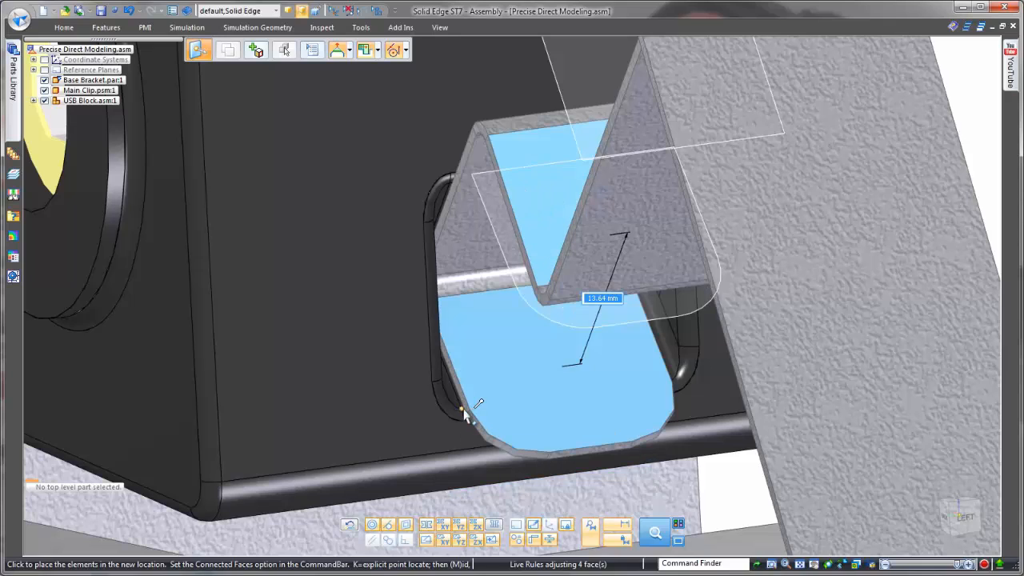
left_click(463, 409)
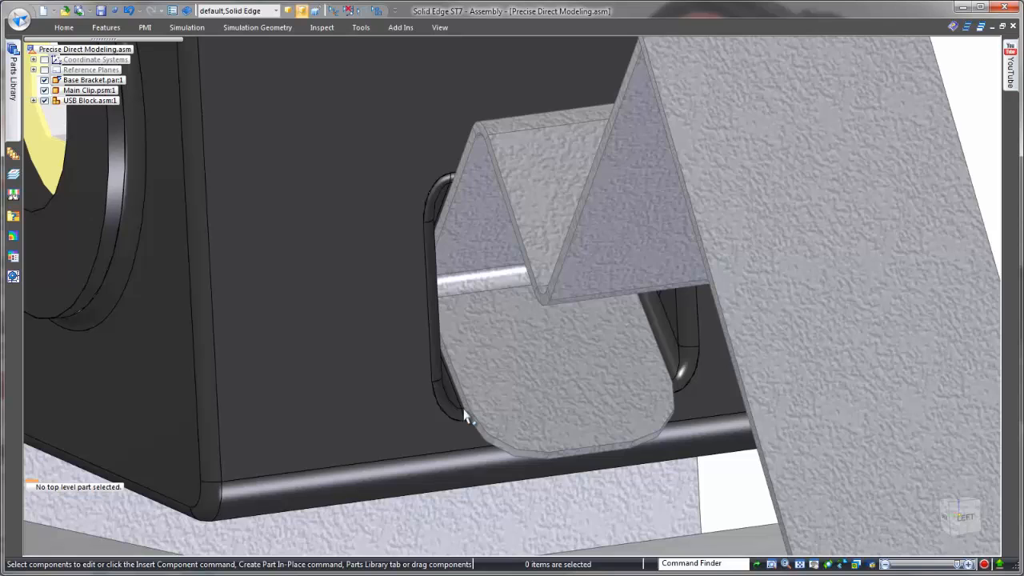
- Add the In-Line Fuse from the parts library and mate its flat underside to the Main Clip's upper face
scroll(465, 416, "down", 6)
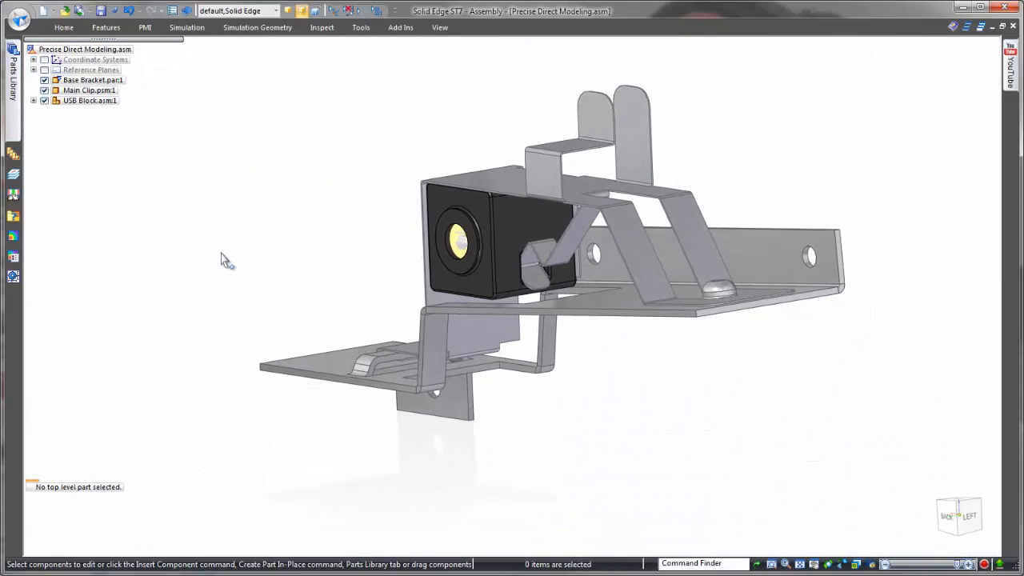
left_click(12, 110)
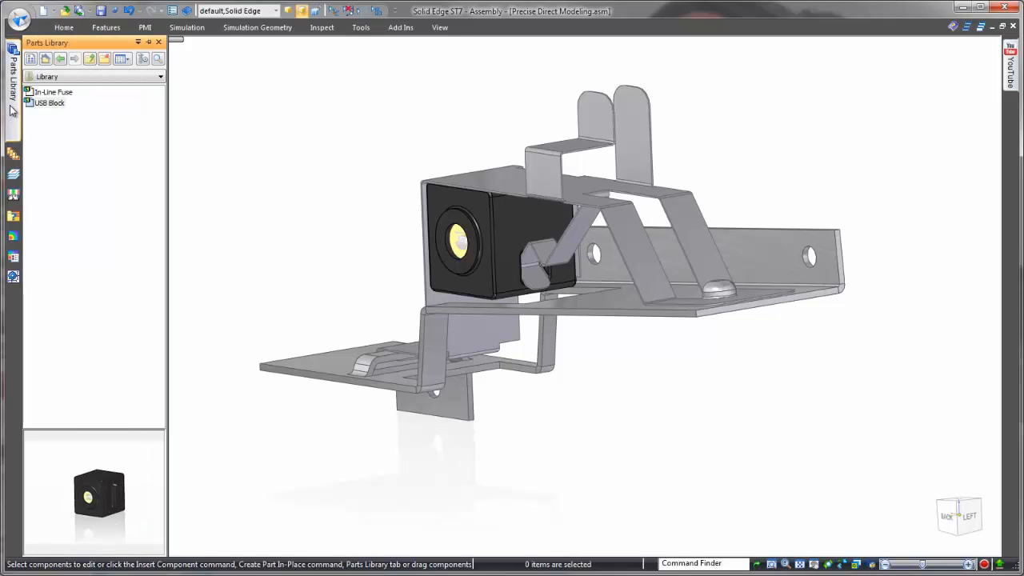
left_click(53, 92)
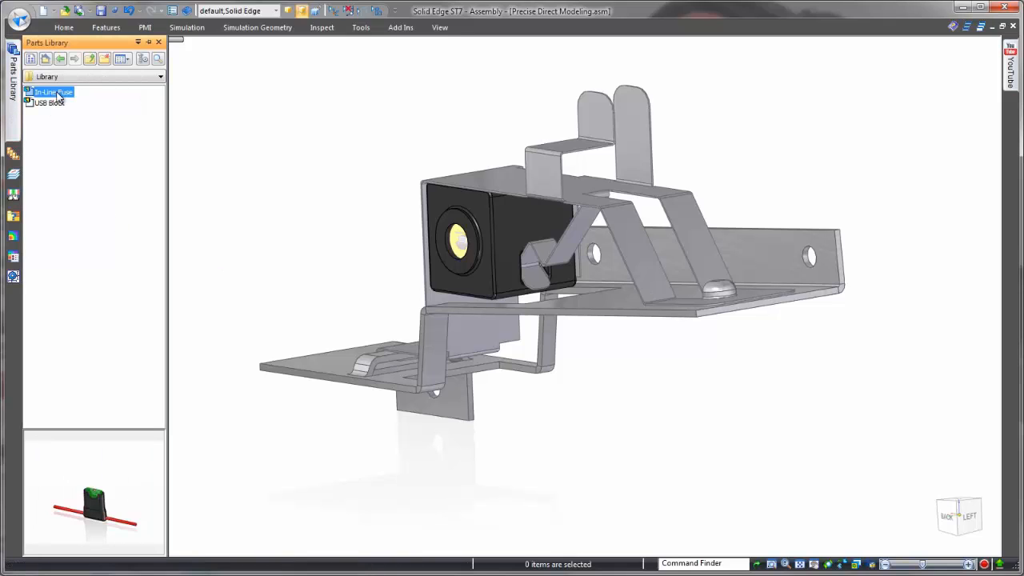
left_click_drag(366, 94, 367, 92)
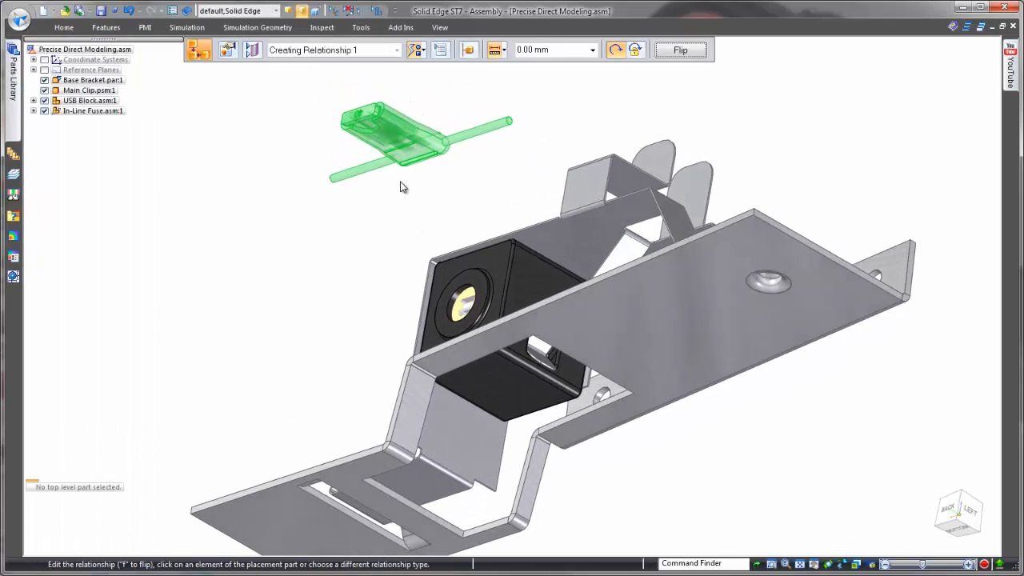
left_click(407, 162)
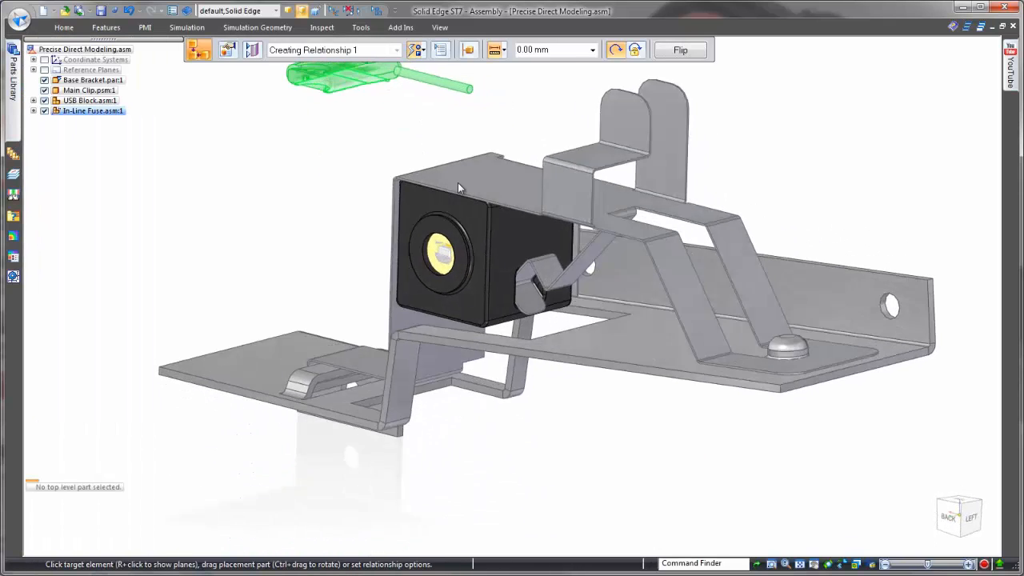
left_click(595, 220)
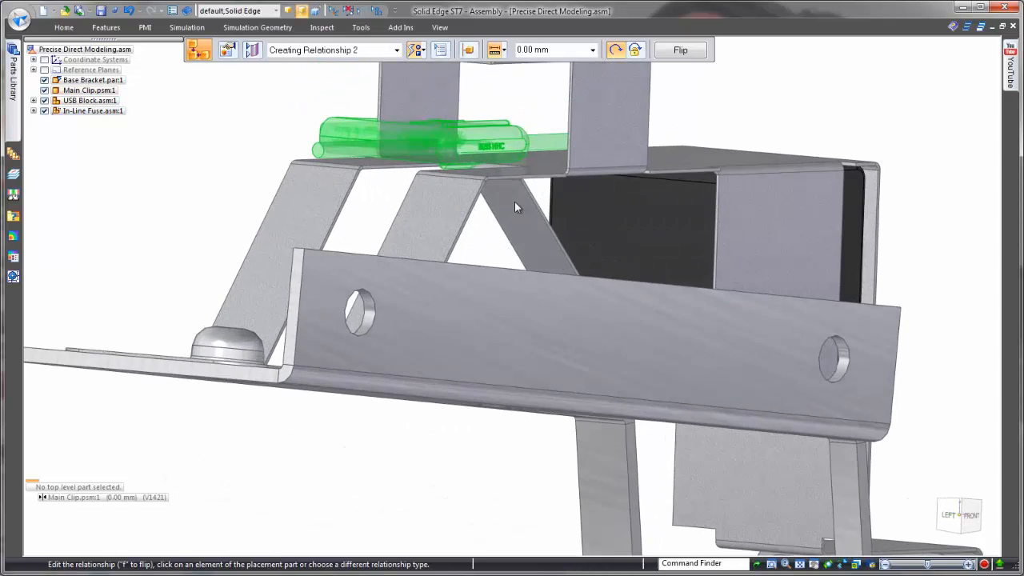
- Mate the flat end of the in-line fuse against the inner face of the clip's tall upright tab
left_click(425, 164)
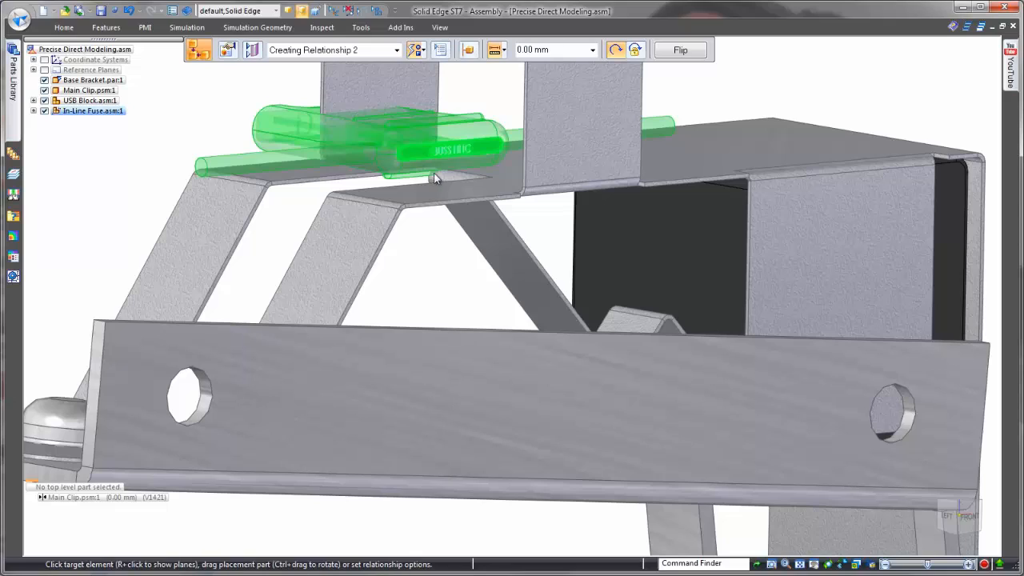
middle_click_drag(435, 174, 617, 181)
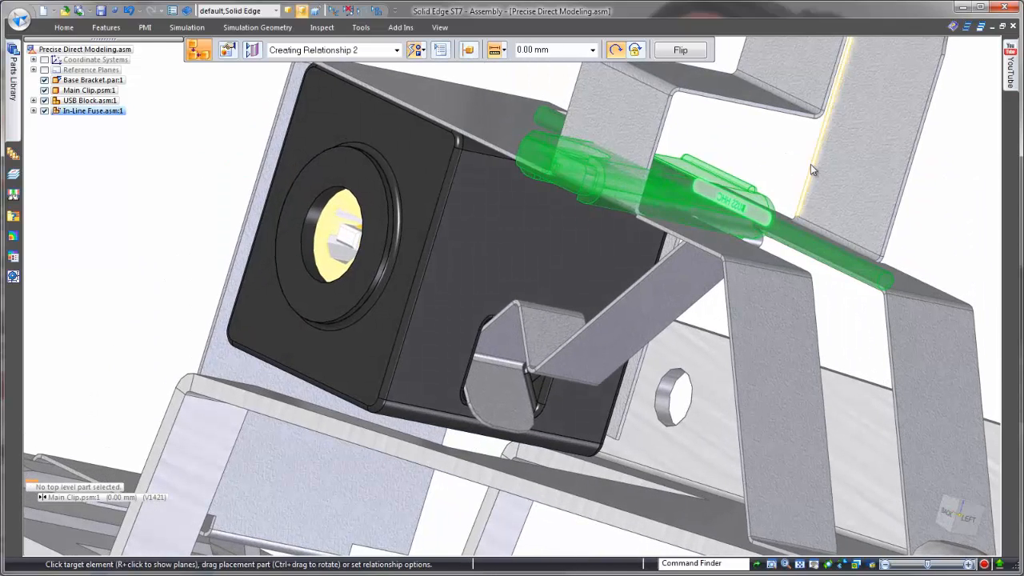
left_click(827, 173)
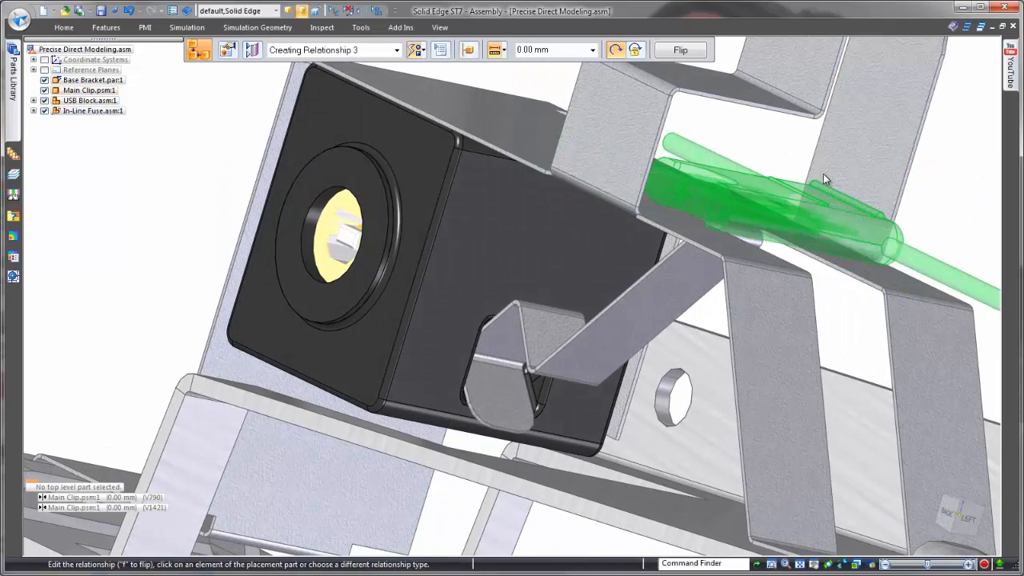
key("Escape")
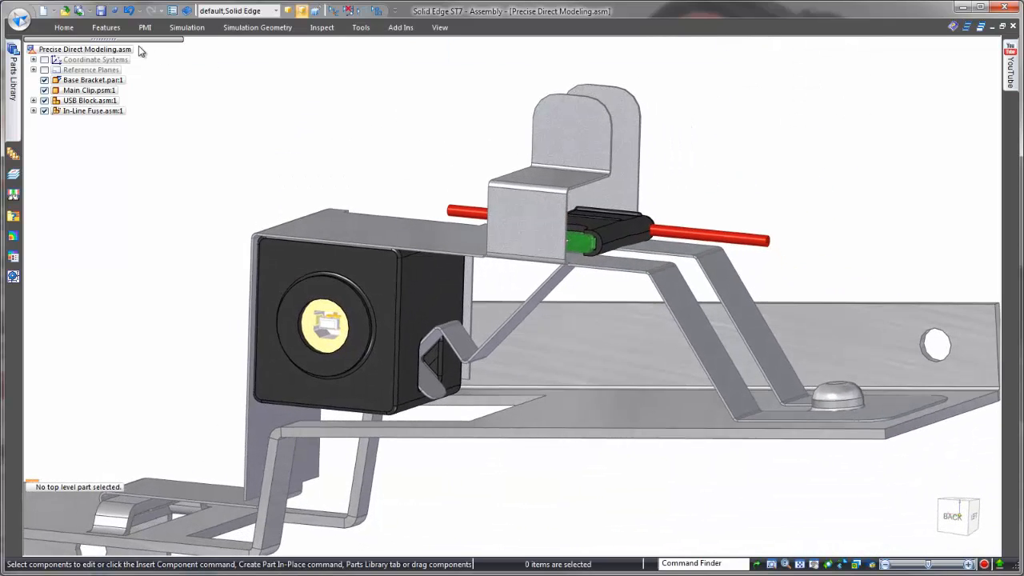
- Slide the in-line fuse along the clip toward the USB block so its body sits between the upright flanges
left_click(69, 29)
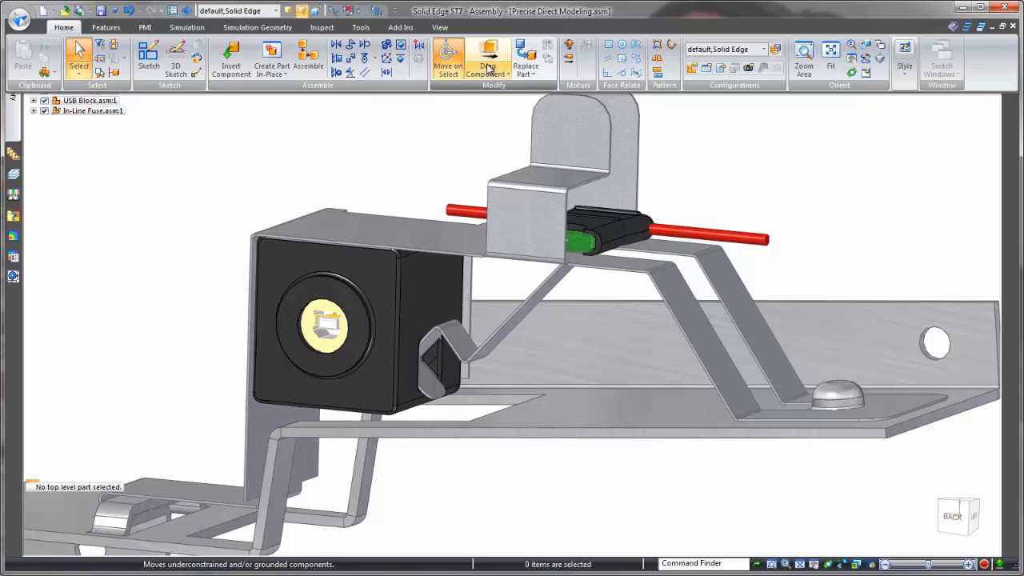
left_click(487, 69)
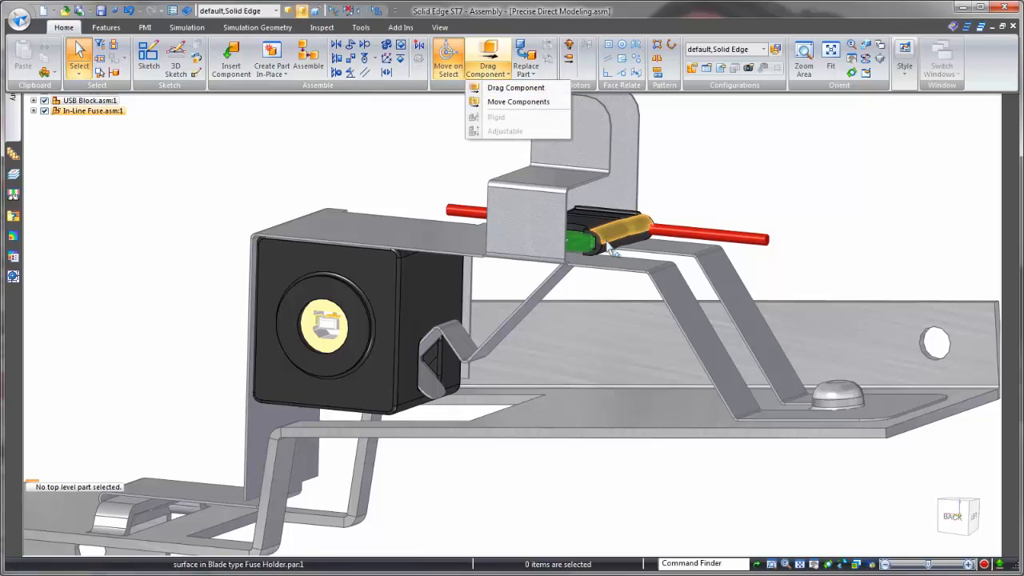
left_click(509, 91)
left_click_drag(601, 230, 571, 232)
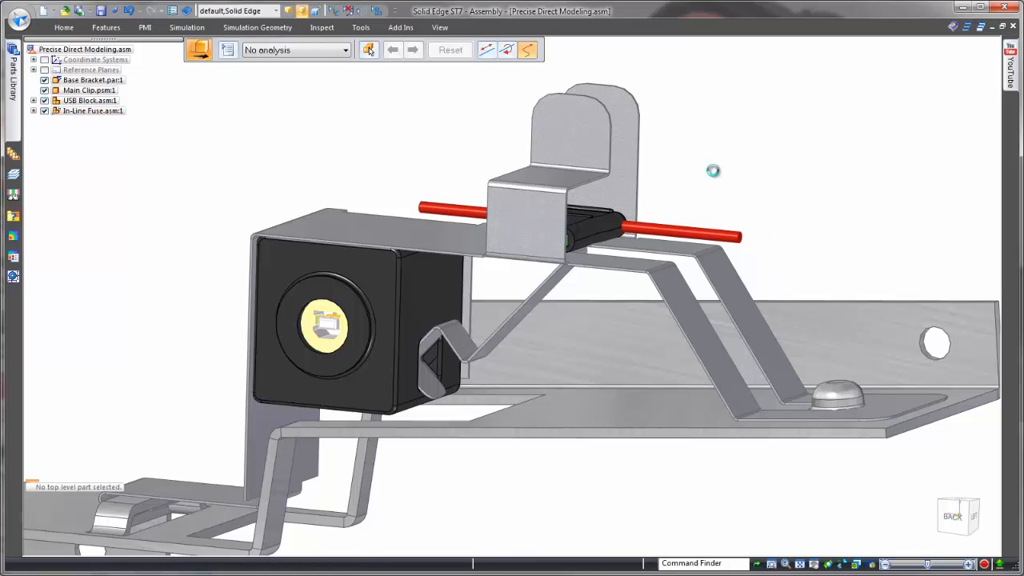
key("Escape")
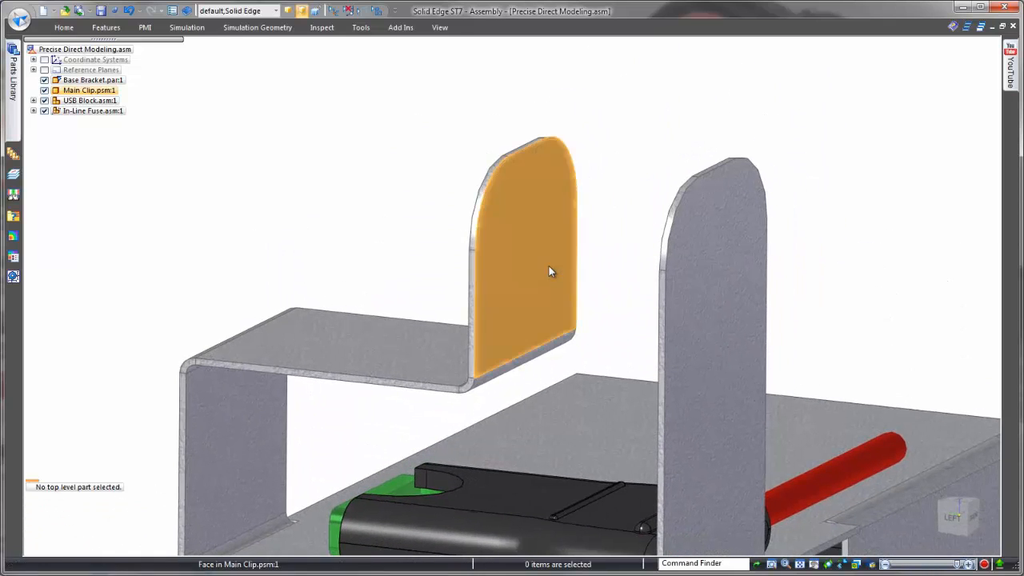
- Move the shorter rounded tab of the clip toward the tall upright tab, using a 3 mm offset as the gap between them
left_click(549, 265)
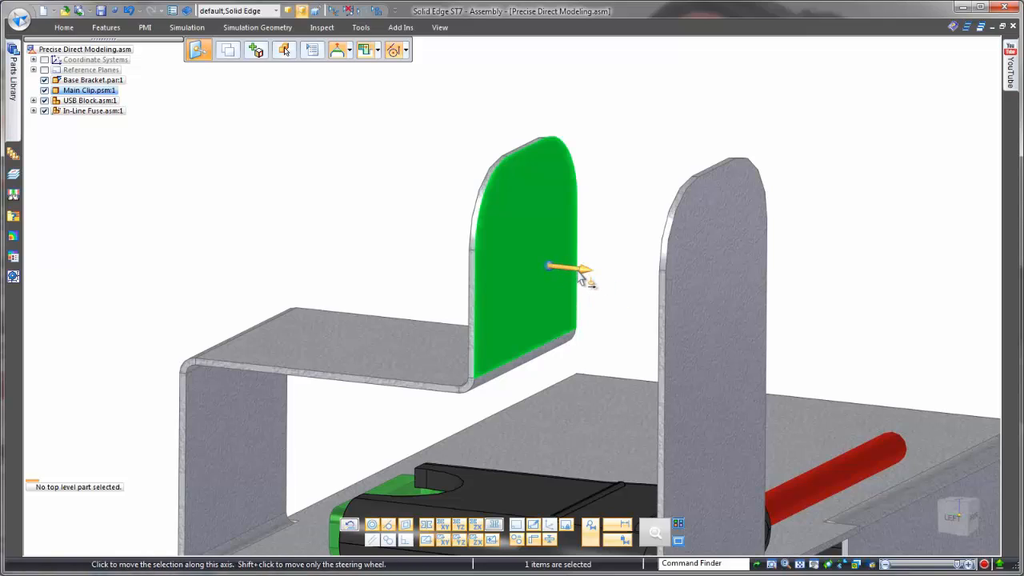
left_click(586, 276)
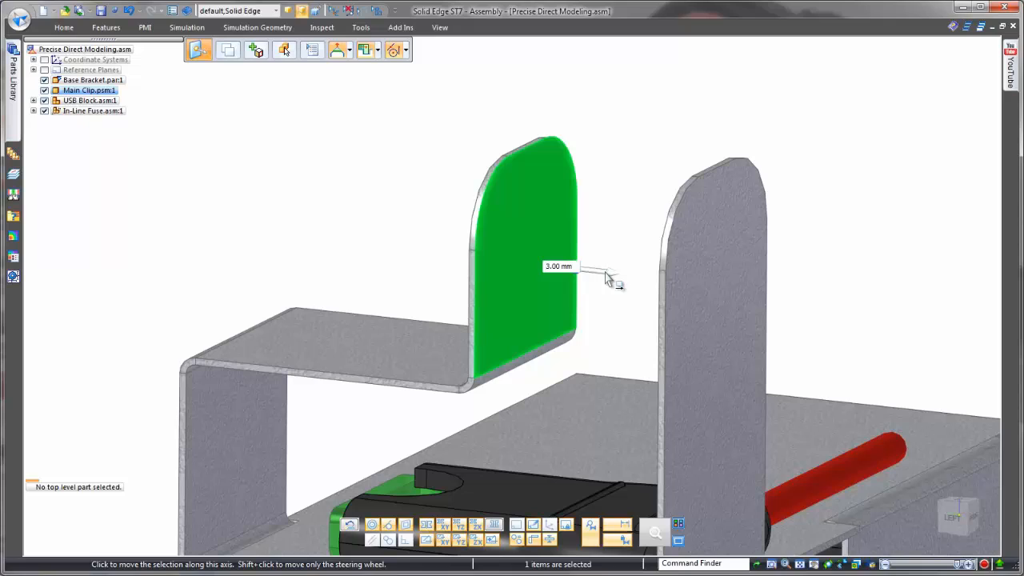
left_click(618, 278)
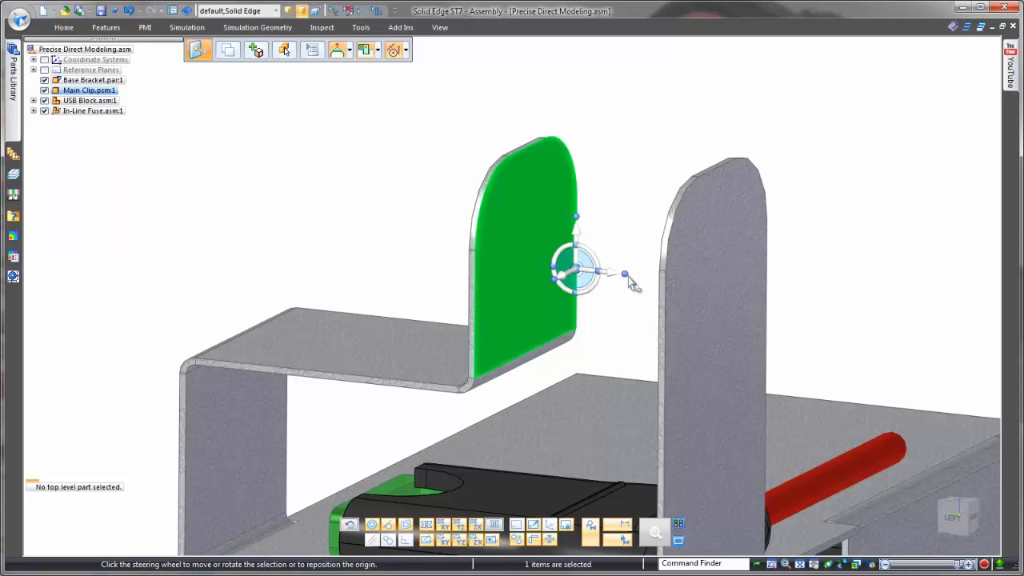
left_click(615, 277)
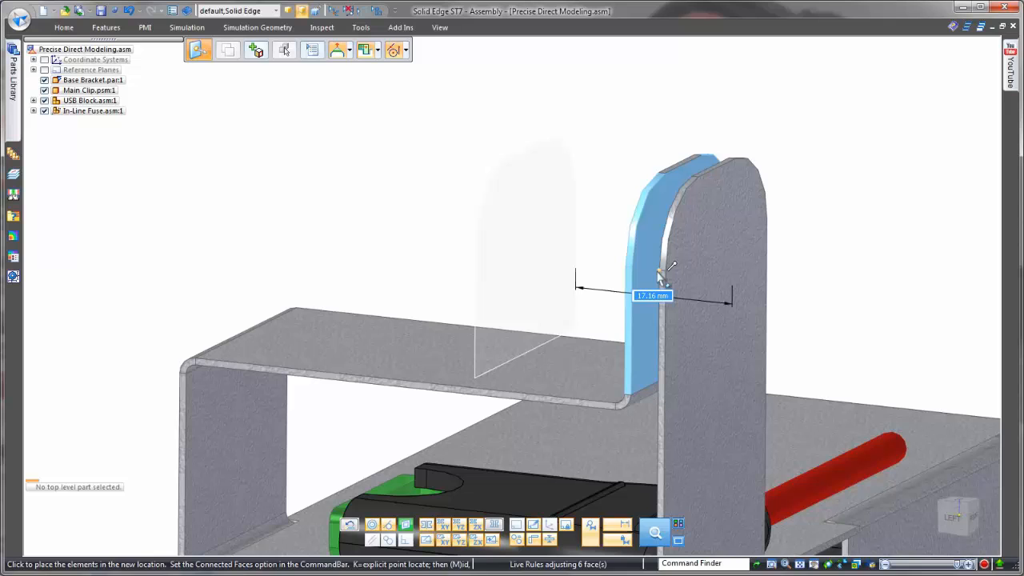
left_click(660, 274)
left_click(544, 242)
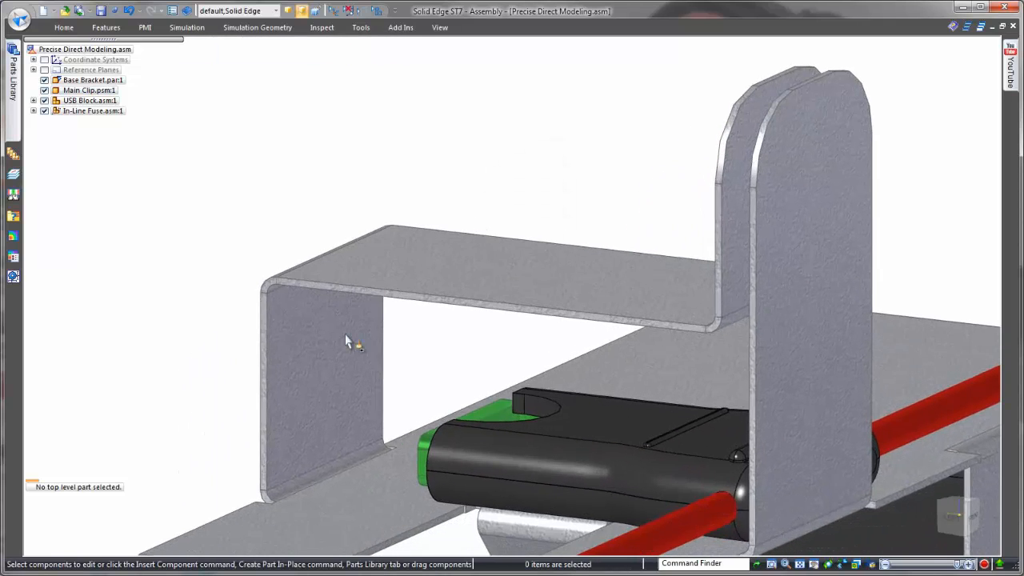
- Move the clip's short vertical flange inward until its inner face meets the green end of the in-line fuse
left_click(343, 338)
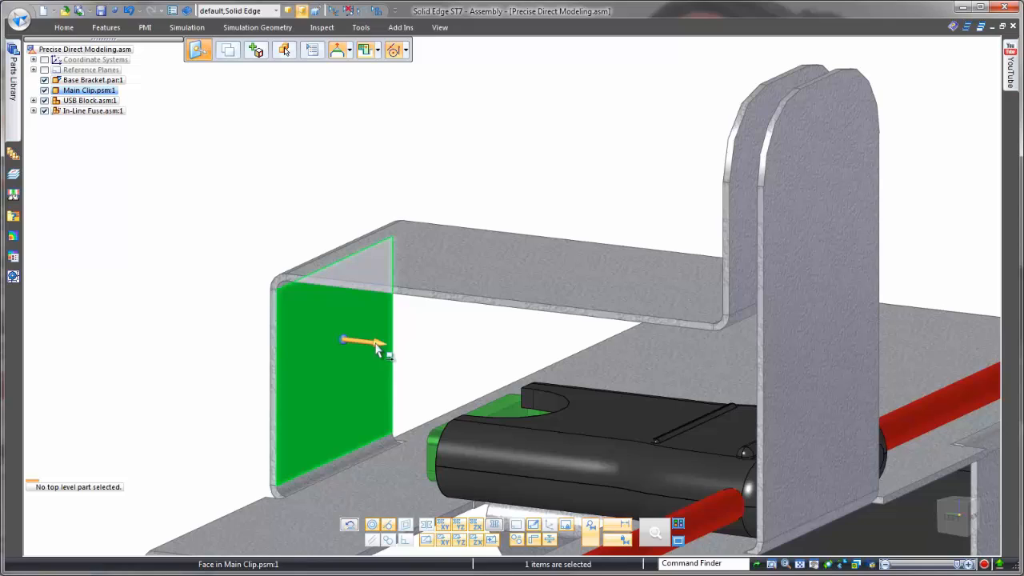
left_click(376, 346)
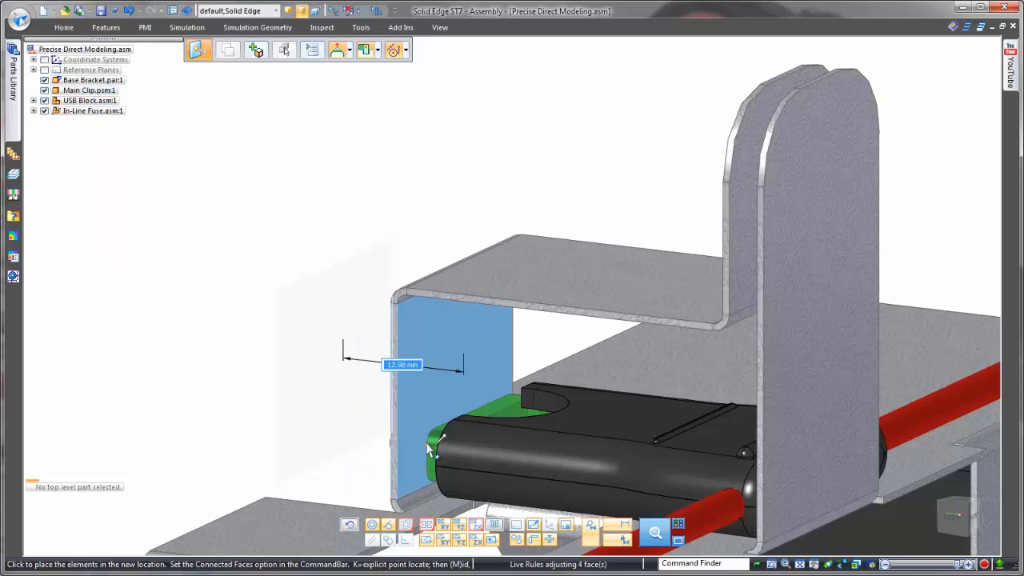
left_click(429, 449)
left_click(351, 368)
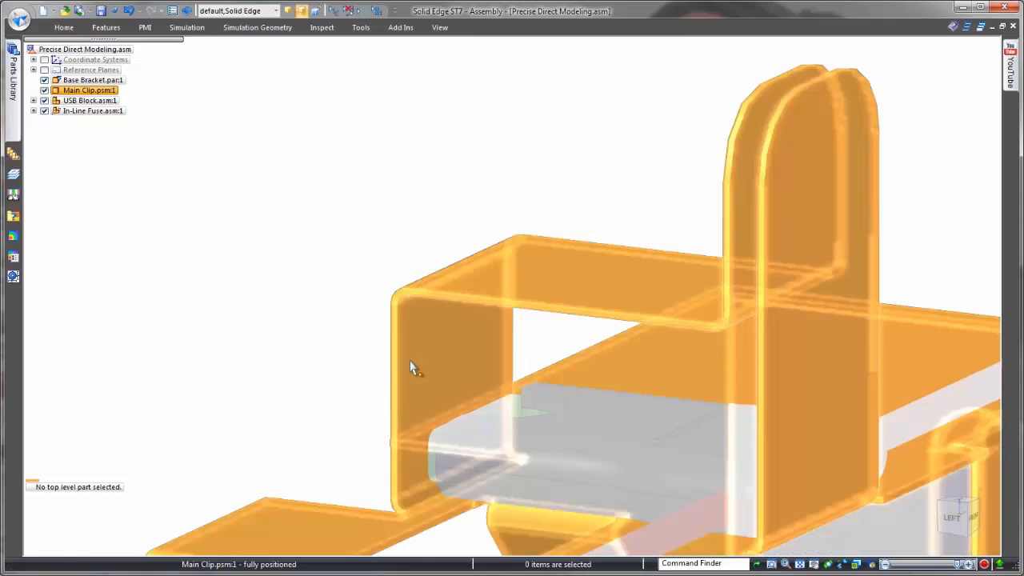
- Edit the Main Clip in place and dimension the outer height of the short vertical flange beside the fuse
left_click(412, 367)
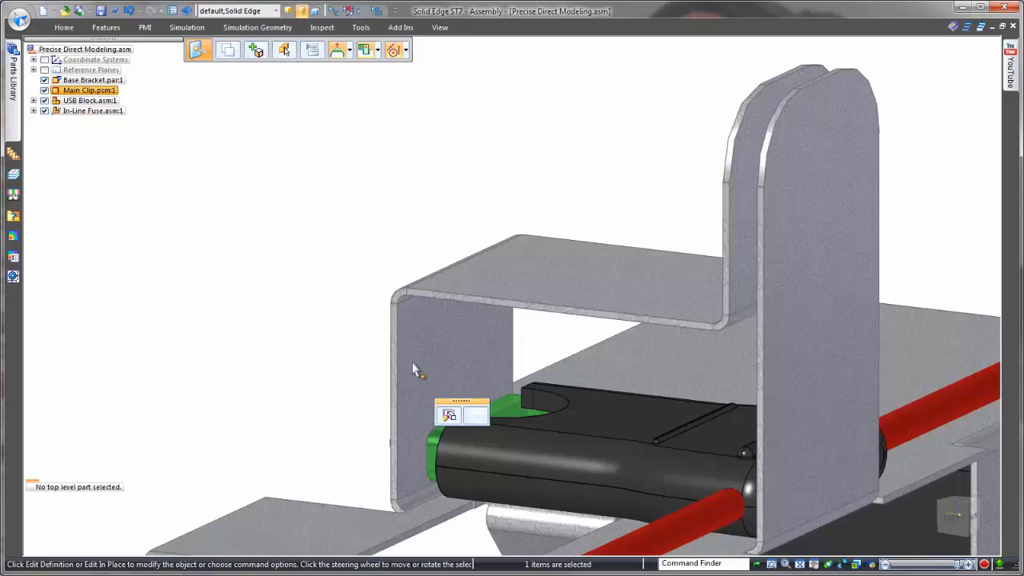
left_click(476, 415)
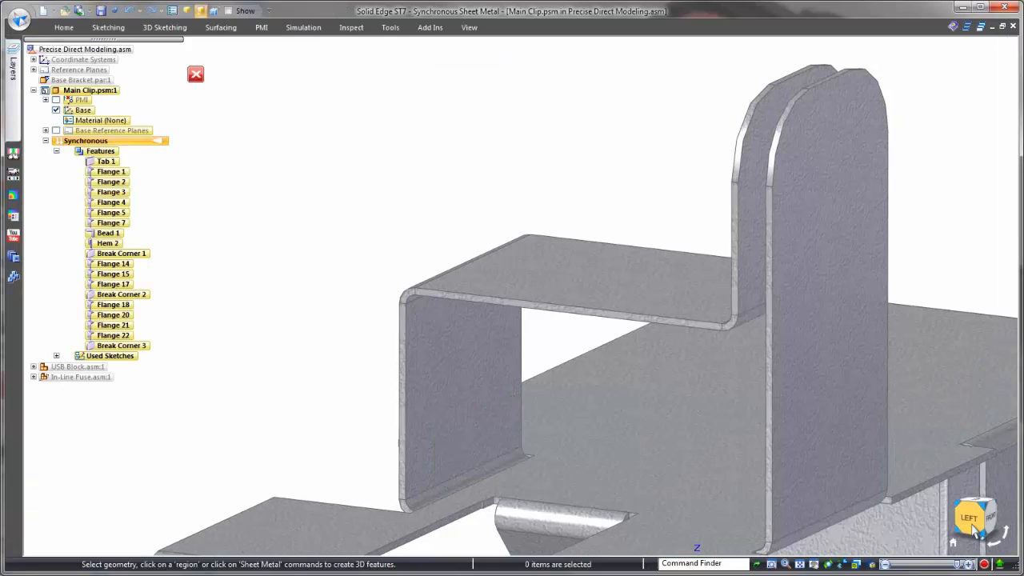
left_click(974, 525)
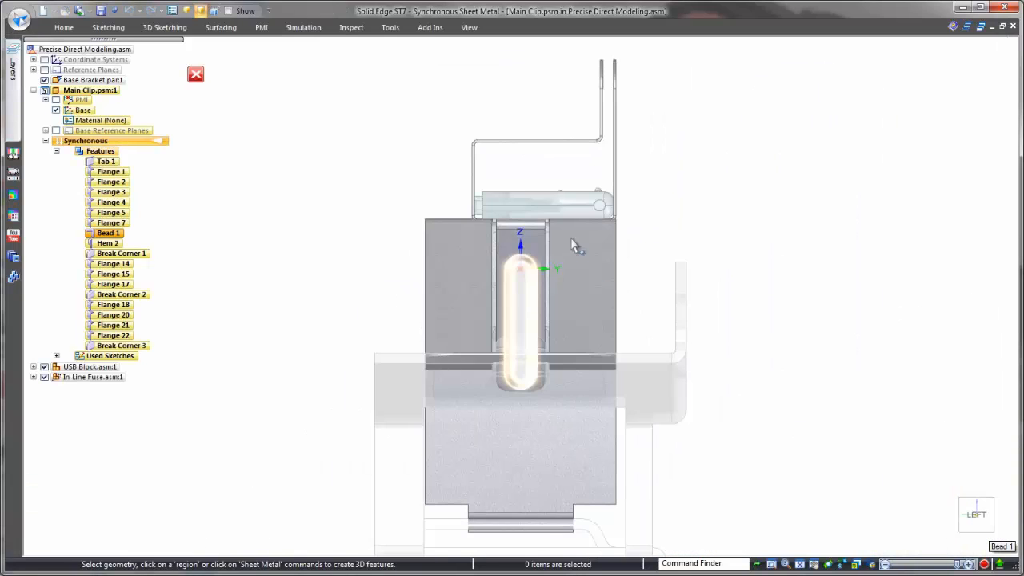
scroll(521, 195, "up", 4)
middle_click_drag(532, 183, 562, 259, "shift")
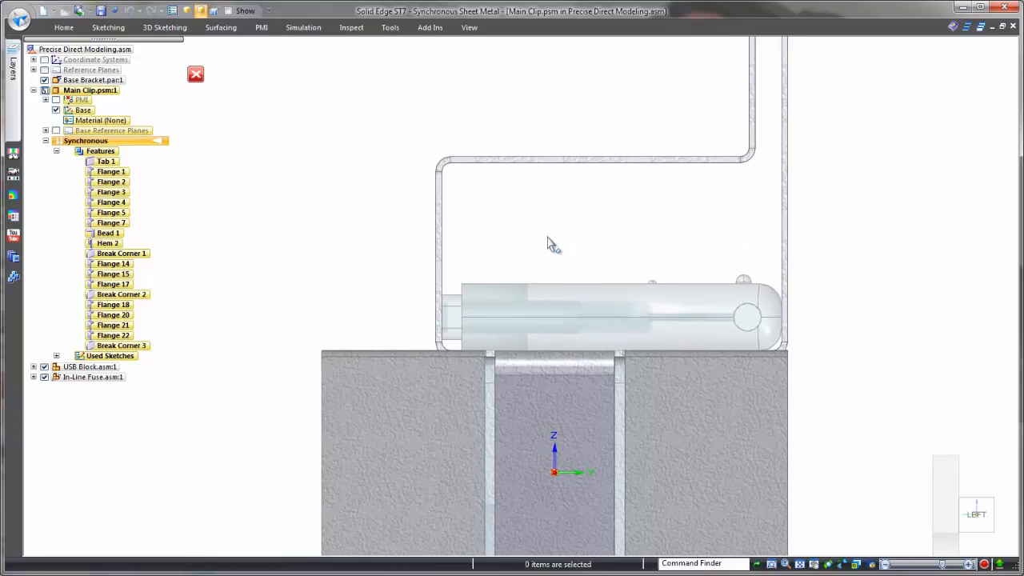
right_click(550, 245)
left_click(524, 240)
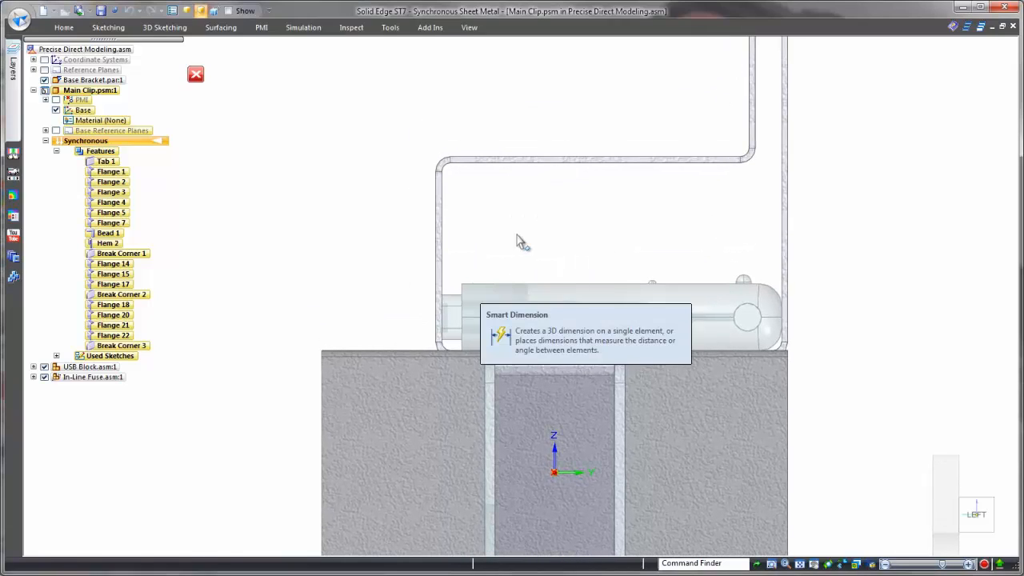
left_click(431, 235)
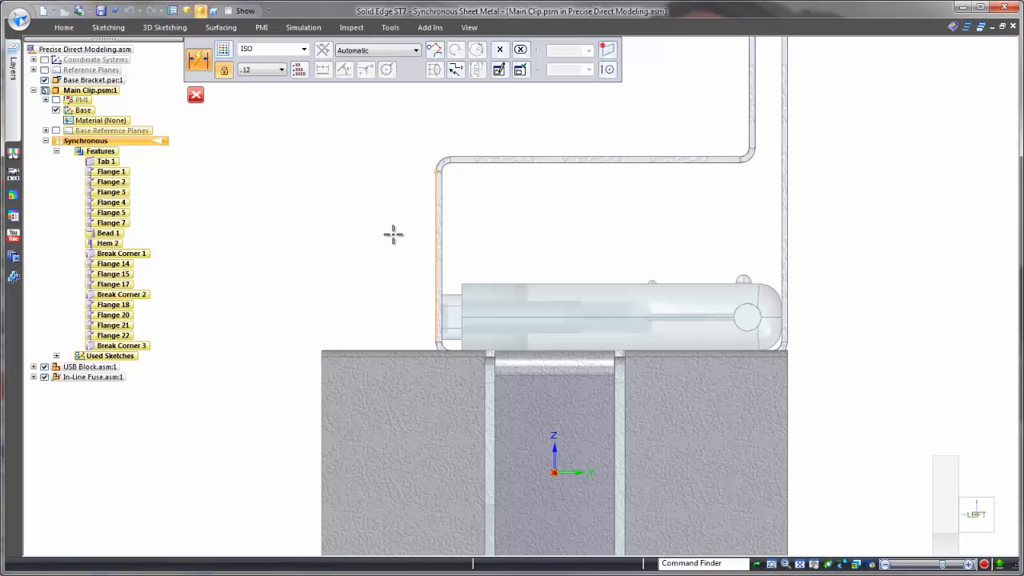
left_click(252, 240)
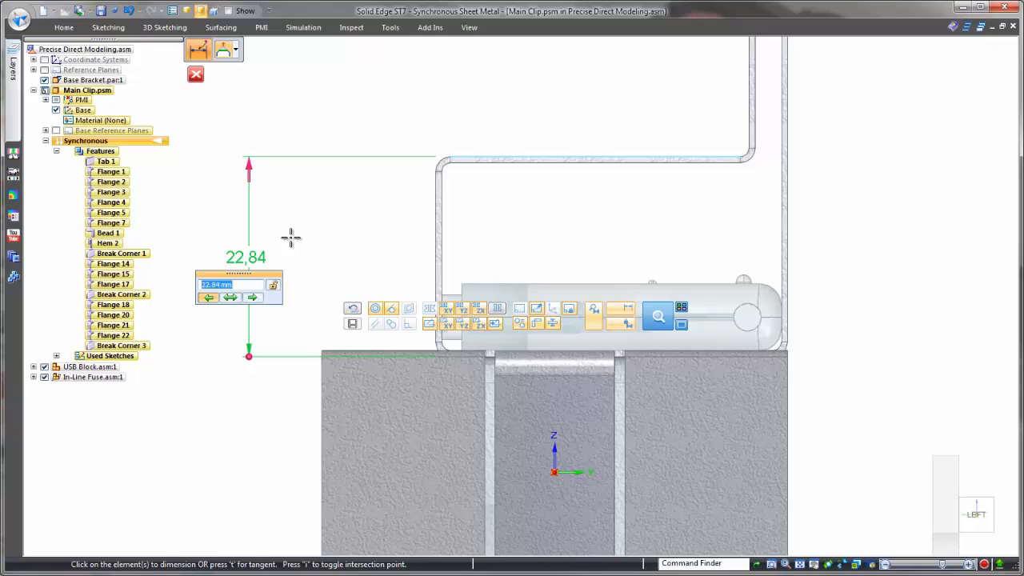
left_click(336, 241)
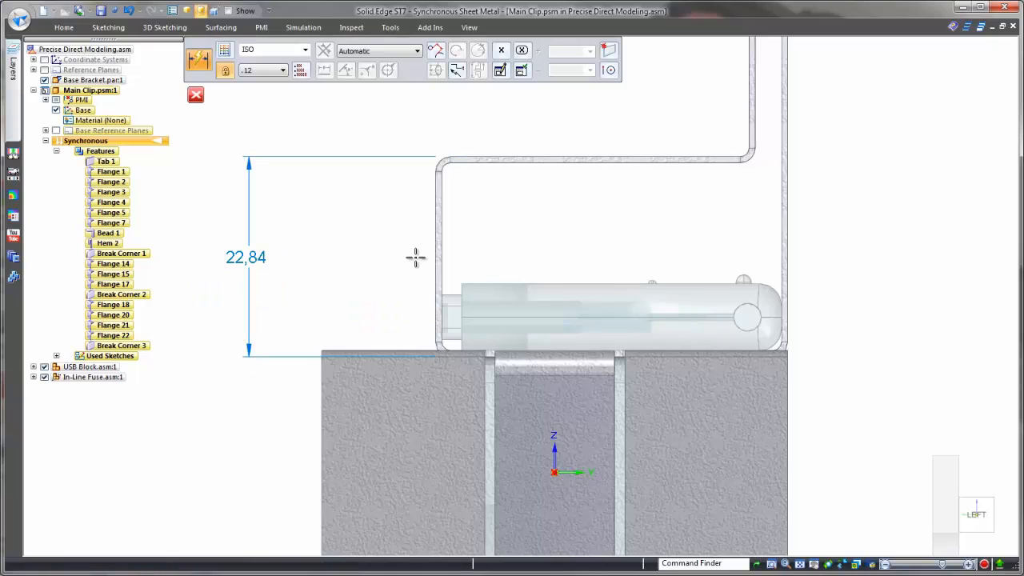
- Dimension the inner height of the short vertical flange and set it to 9 mm
left_click(441, 242)
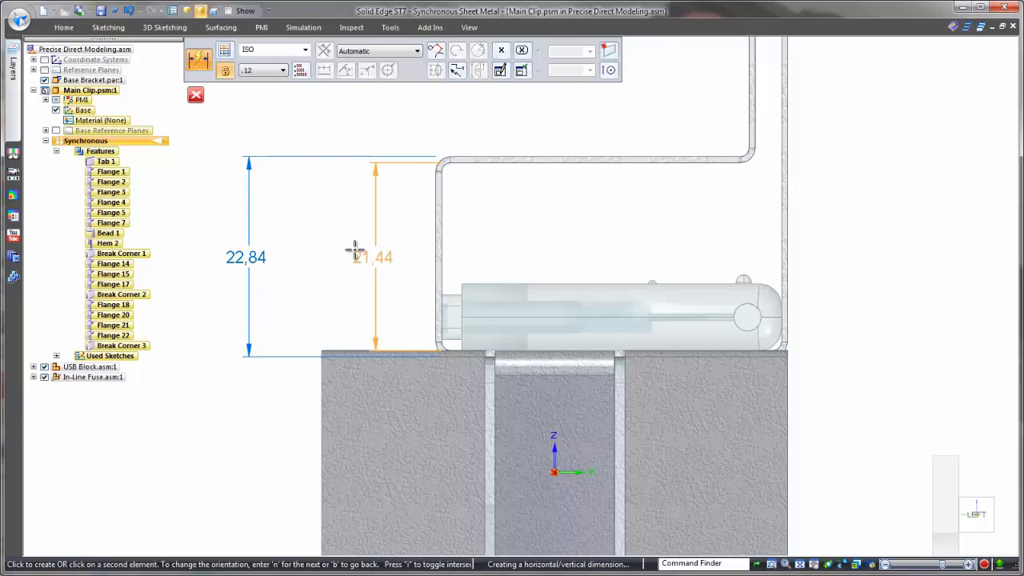
left_click(328, 254)
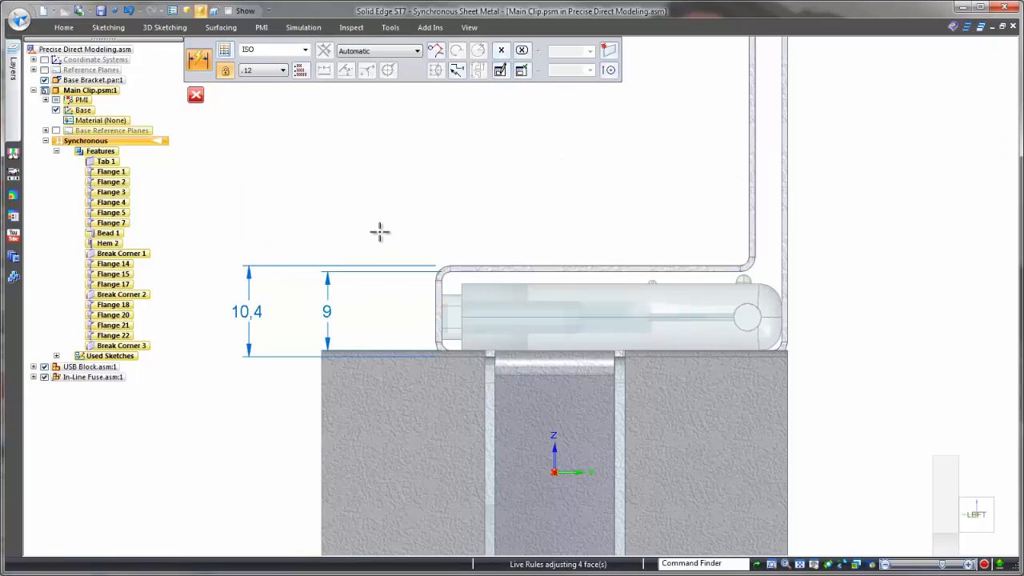
key("Escape")
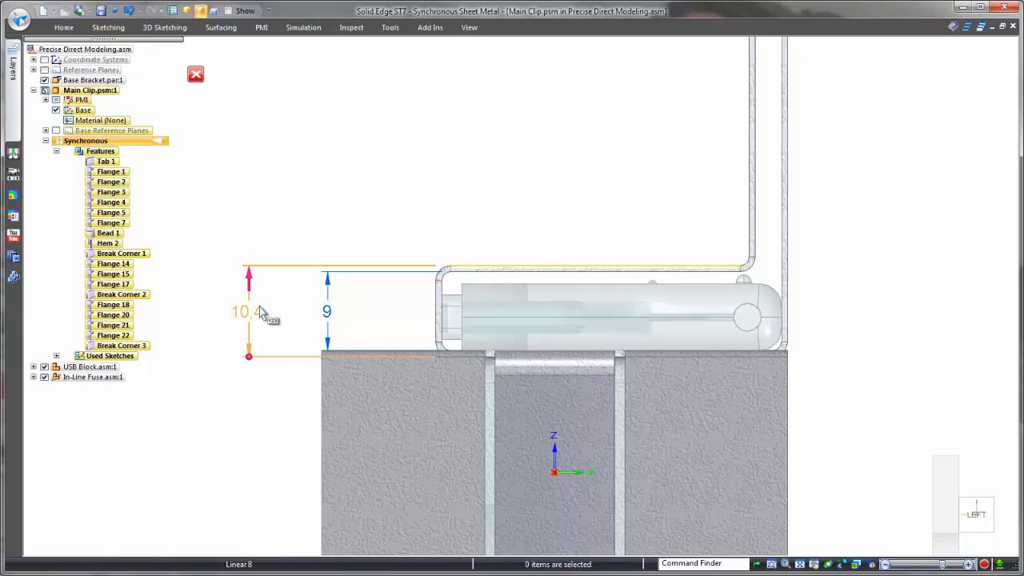
- Set the outer height of the short vertical flange to 10 mm
left_click(260, 311)
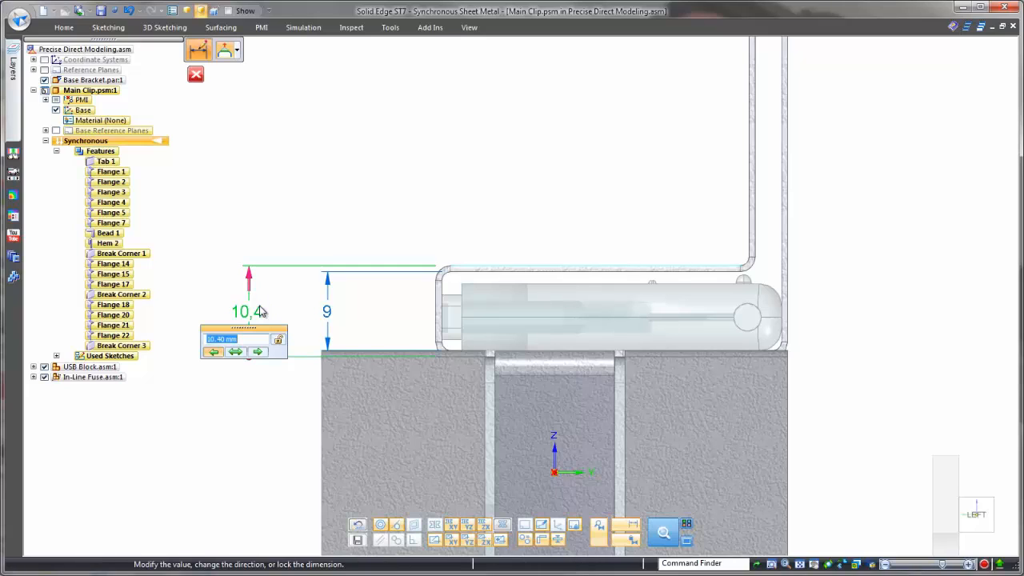
type("10")
key("Return")
key("Return")
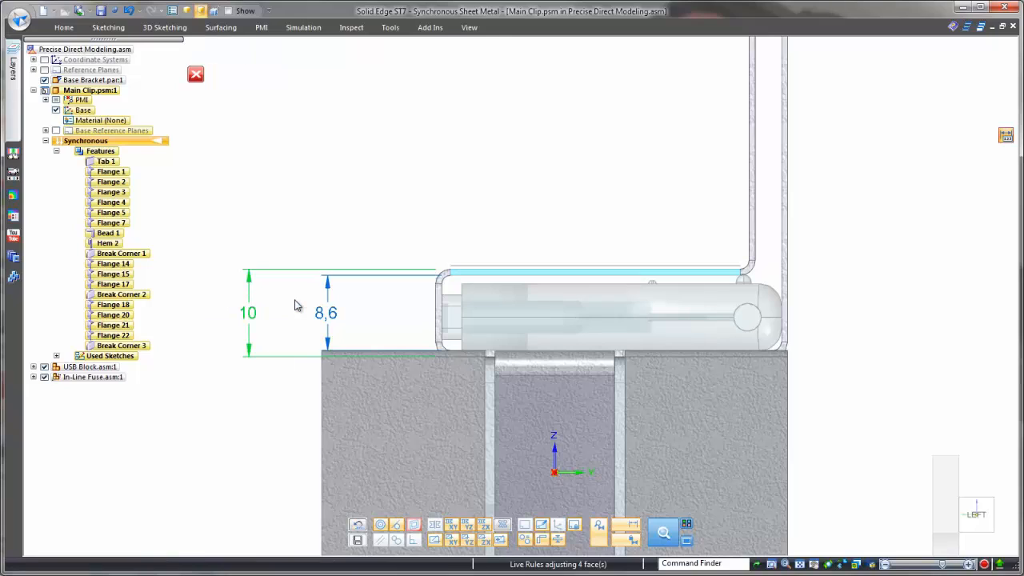
- Hide the Main Clip's PMI dimensions and close the in-place edit to return to the full assembly
key("Escape")
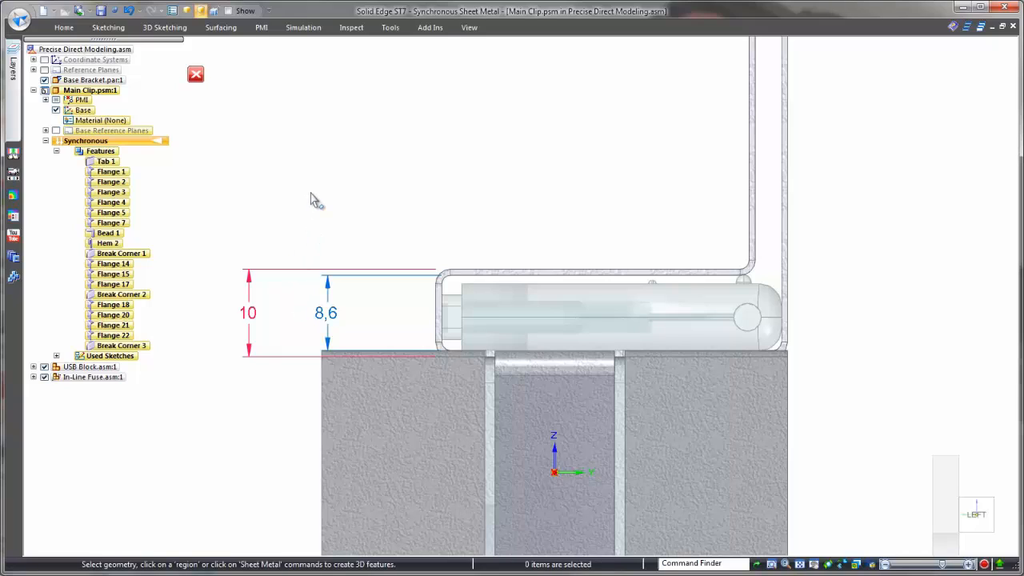
left_click(55, 100)
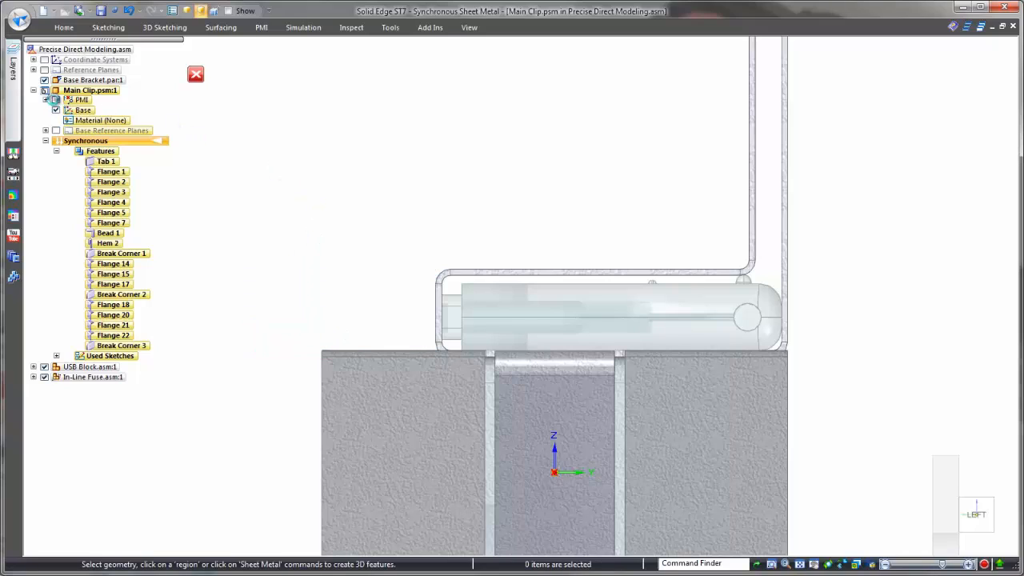
left_click(196, 75)
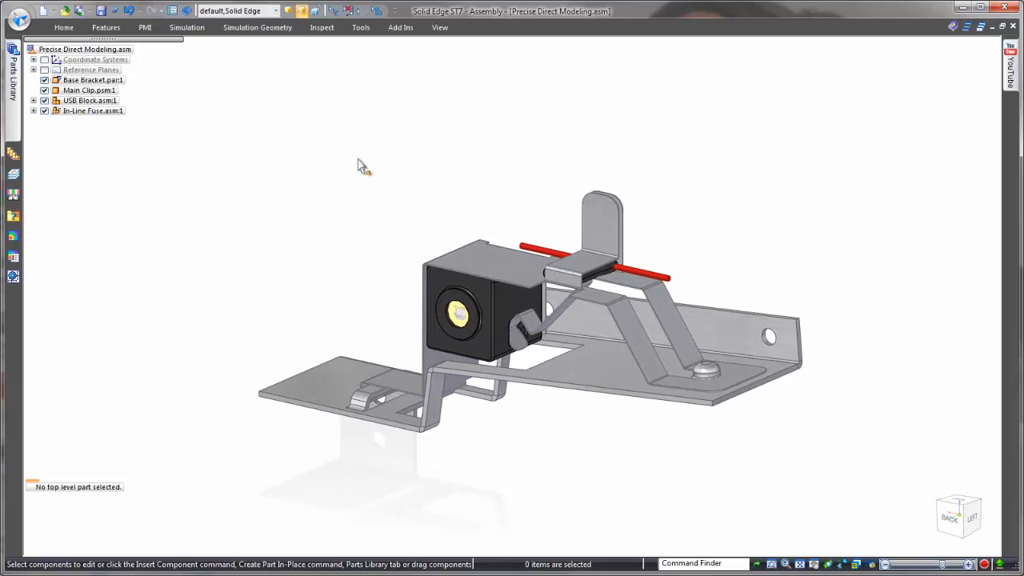
- Create a drawing of the active assembly from the ISO Draft.dft template with the Drawing View Creation Wizard enabled
left_click(53, 11)
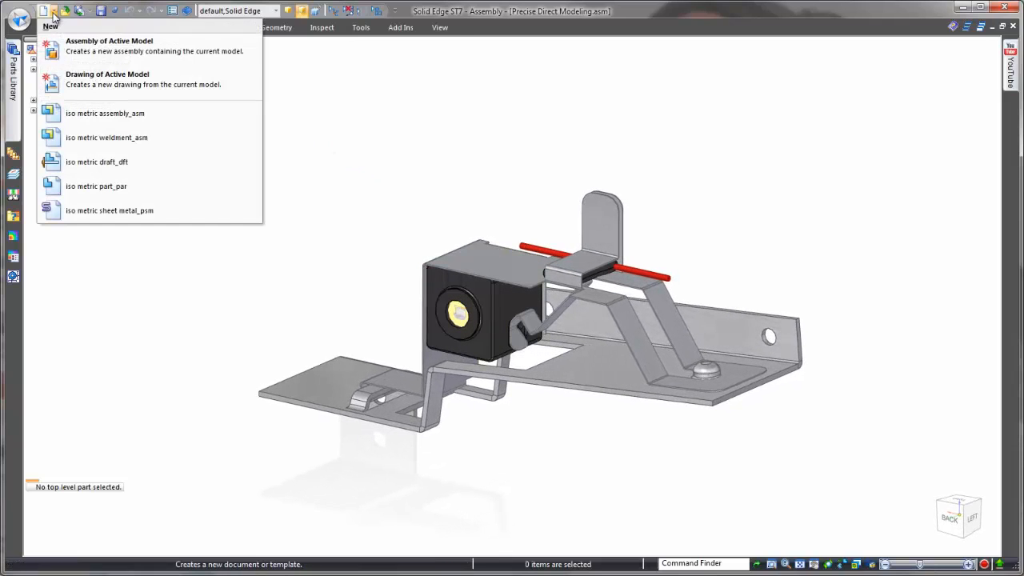
left_click(70, 87)
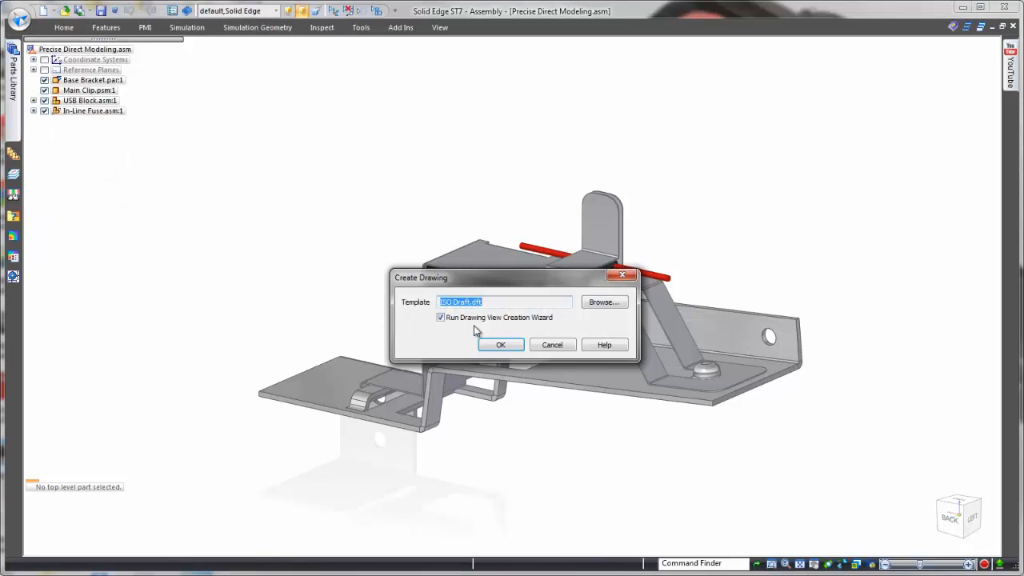
left_click(498, 345)
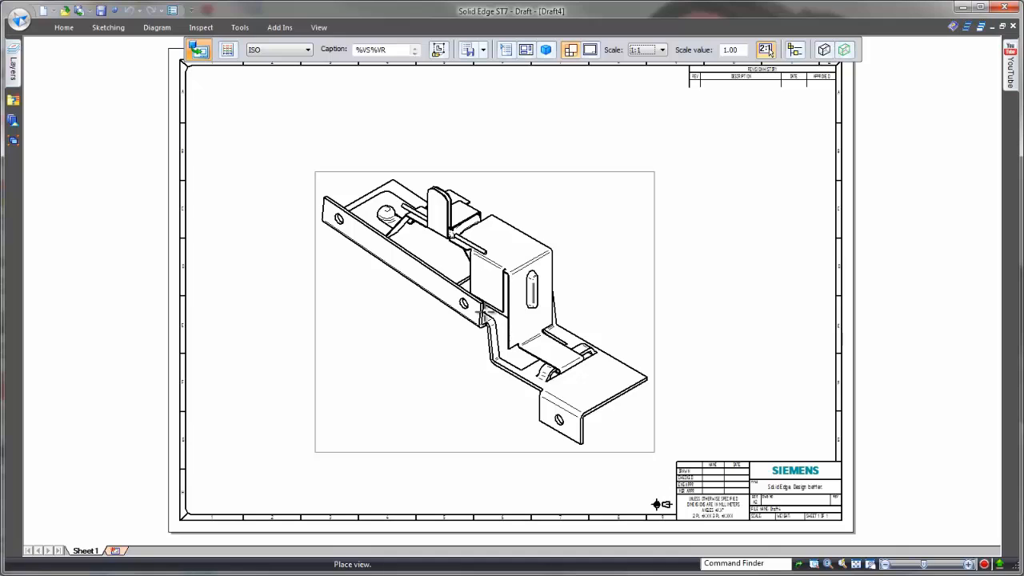
- Set the drawing's primary view to a custom 3D orientation that shows the assembly from its back and left sides
left_click(528, 49)
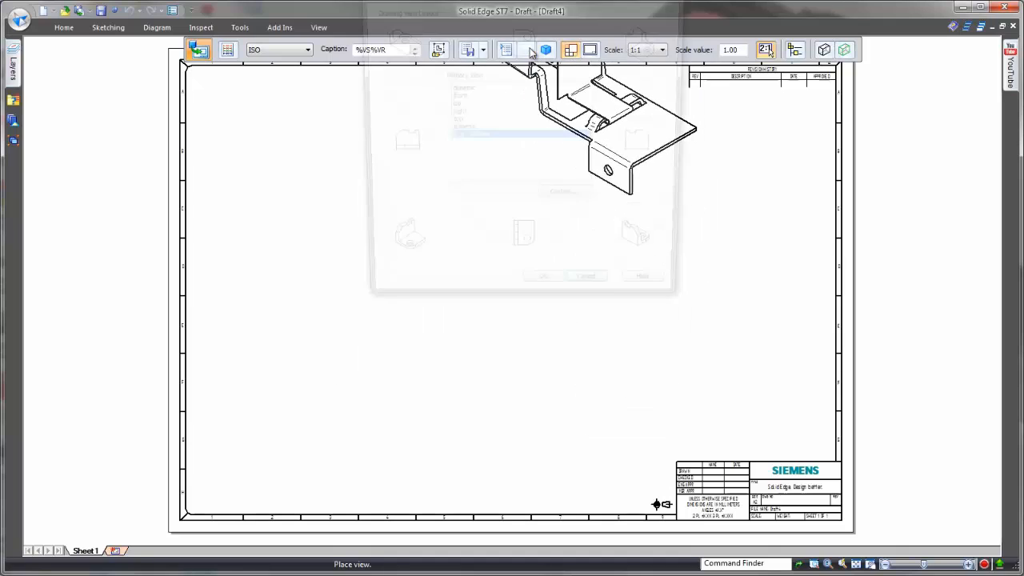
left_click(589, 203)
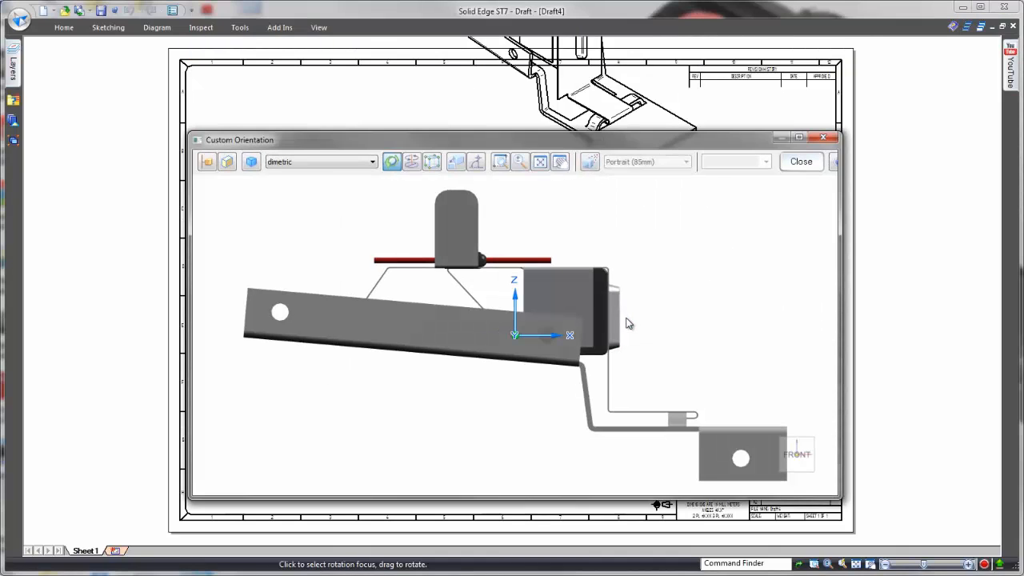
left_click_drag(714, 361, 292, 284)
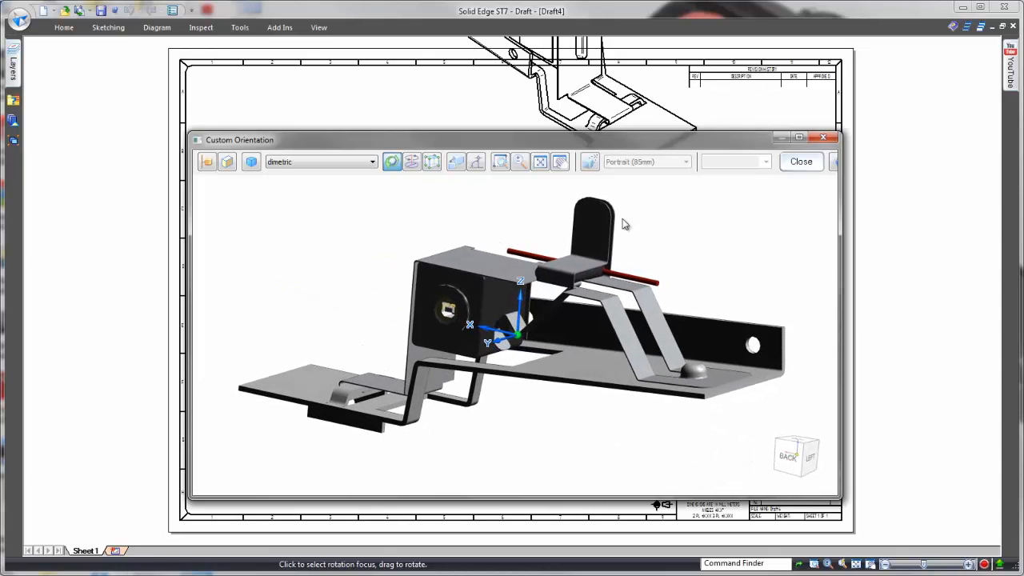
left_click(800, 163)
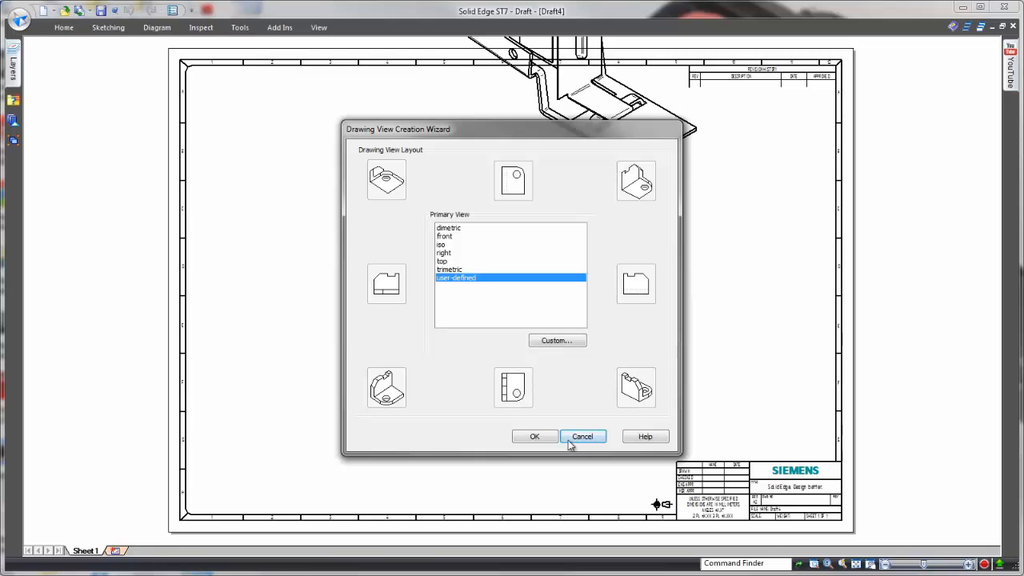
left_click(534, 437)
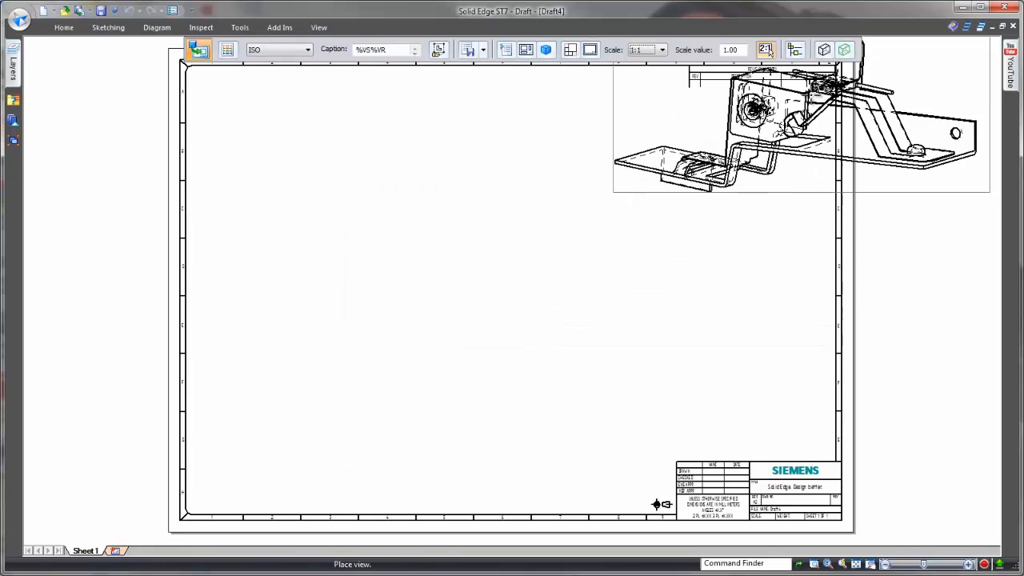
- Place the assembly view in the sheet's upper right corner, Shaded with Edges at 1:2 scale
left_click(824, 50)
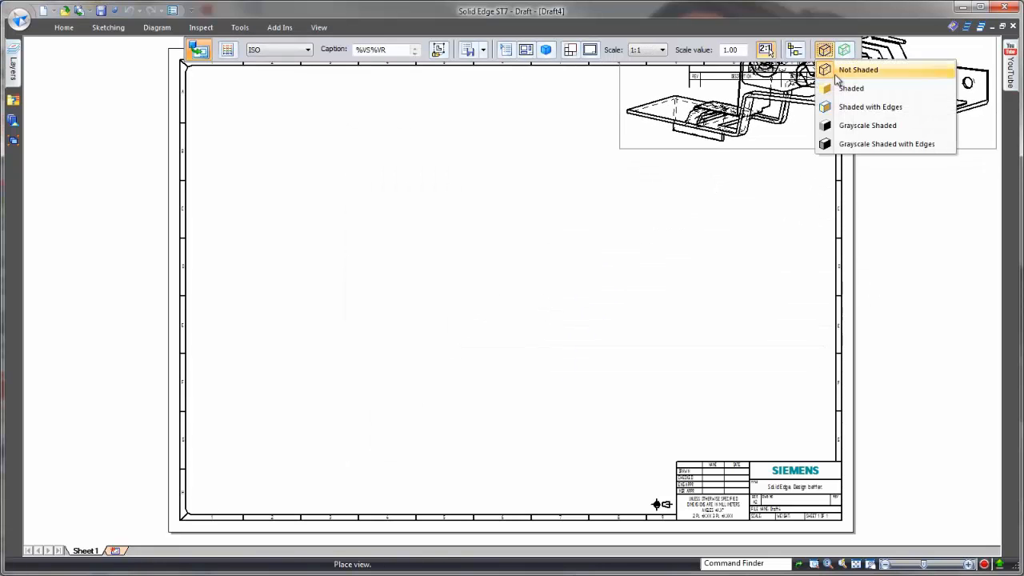
left_click(871, 107)
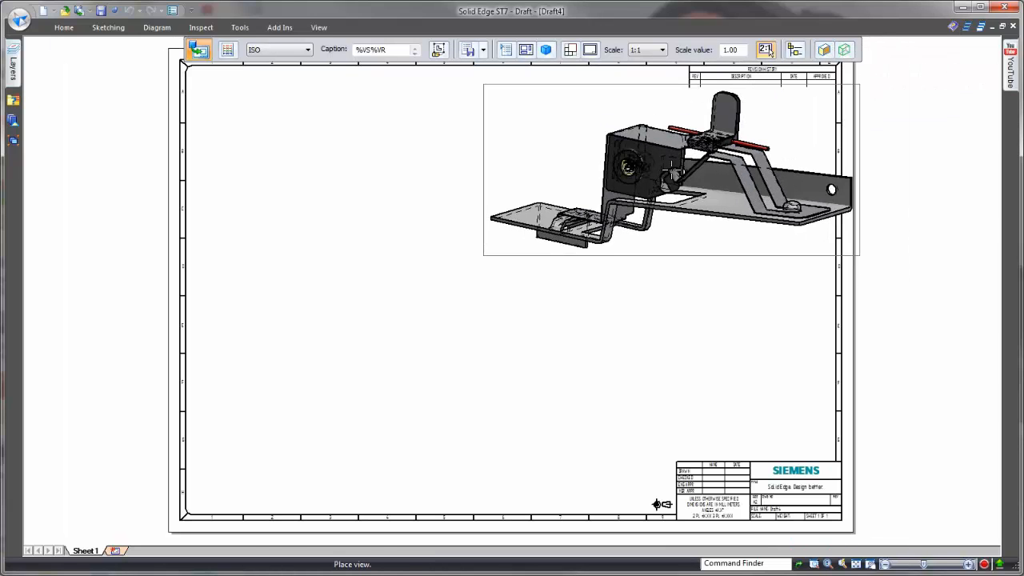
left_click(662, 50)
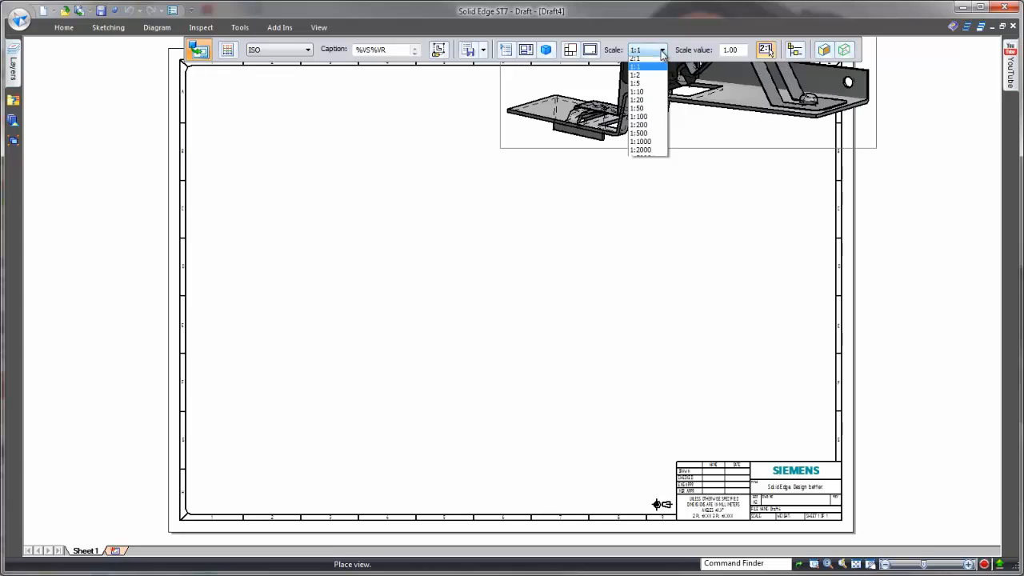
left_click(650, 113)
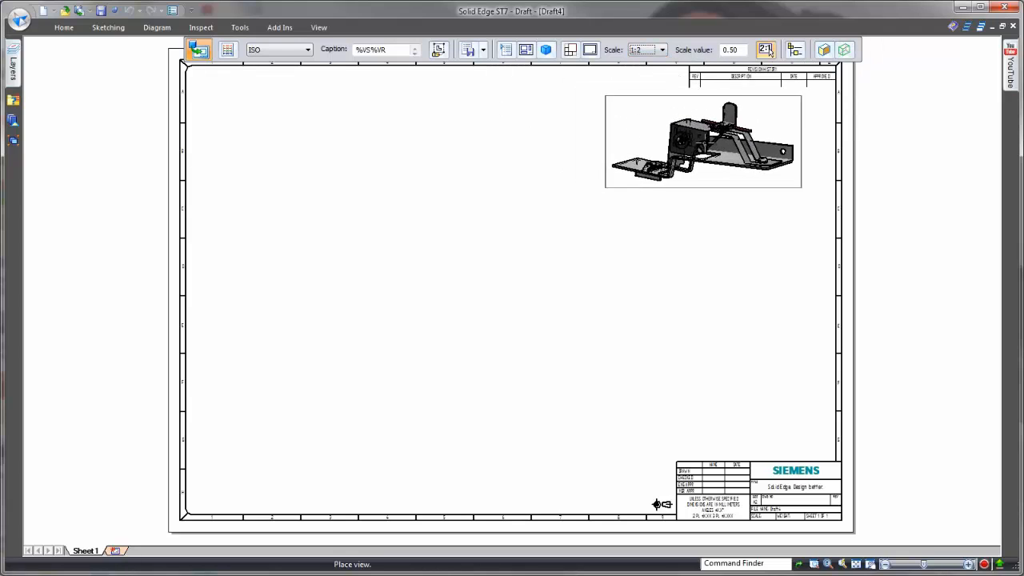
left_click(711, 149)
key("Escape")
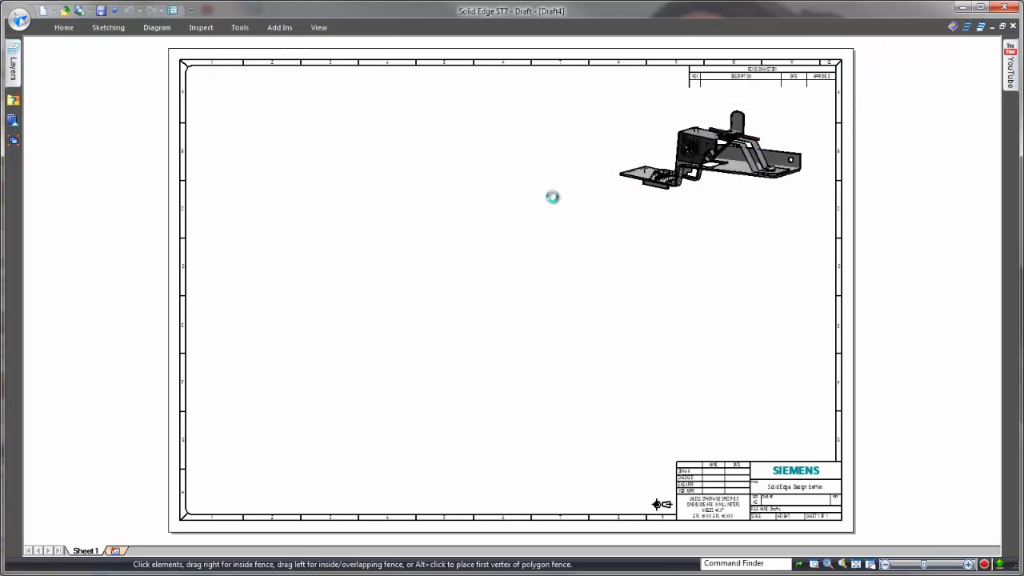
- Add Main Clip.psm views to the sheet: a front view with a projected side view beside it and a top view above
left_click(64, 28)
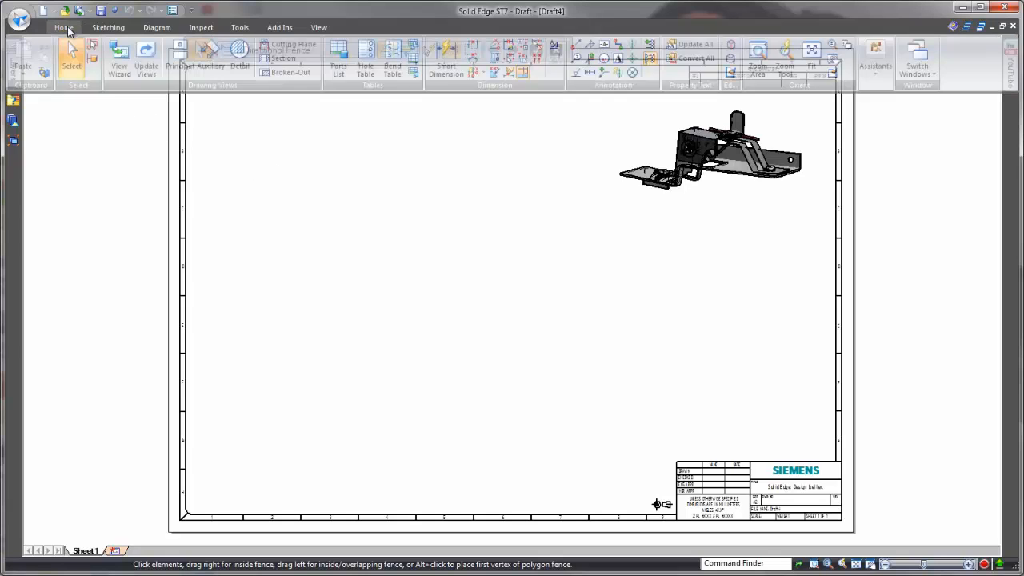
left_click(124, 60)
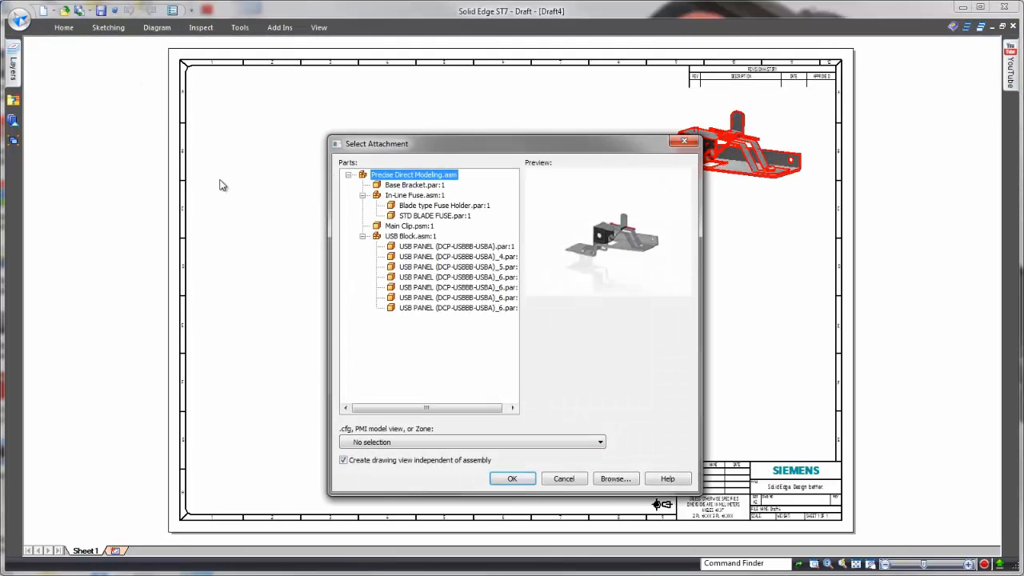
left_click(416, 227)
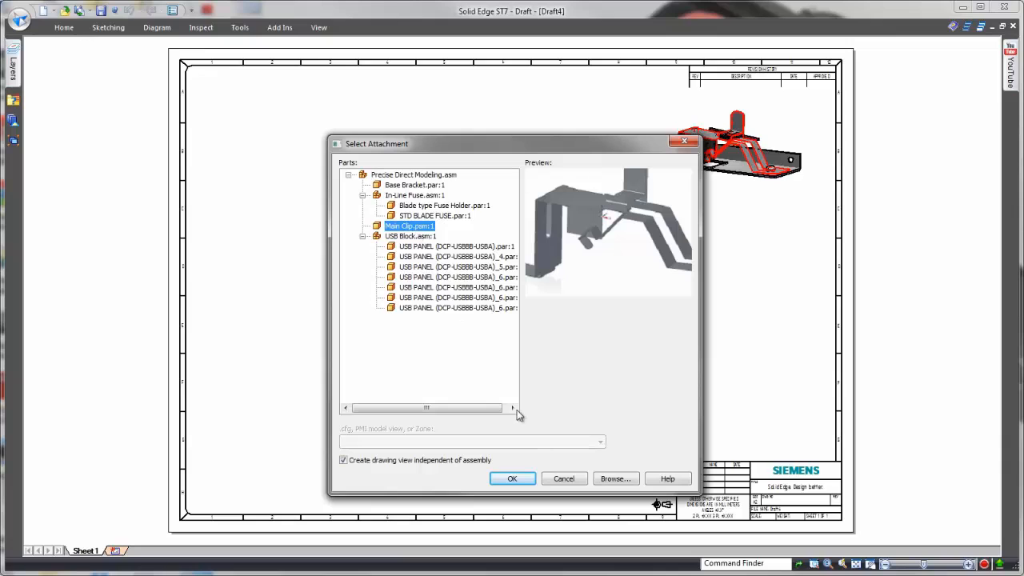
left_click(527, 480)
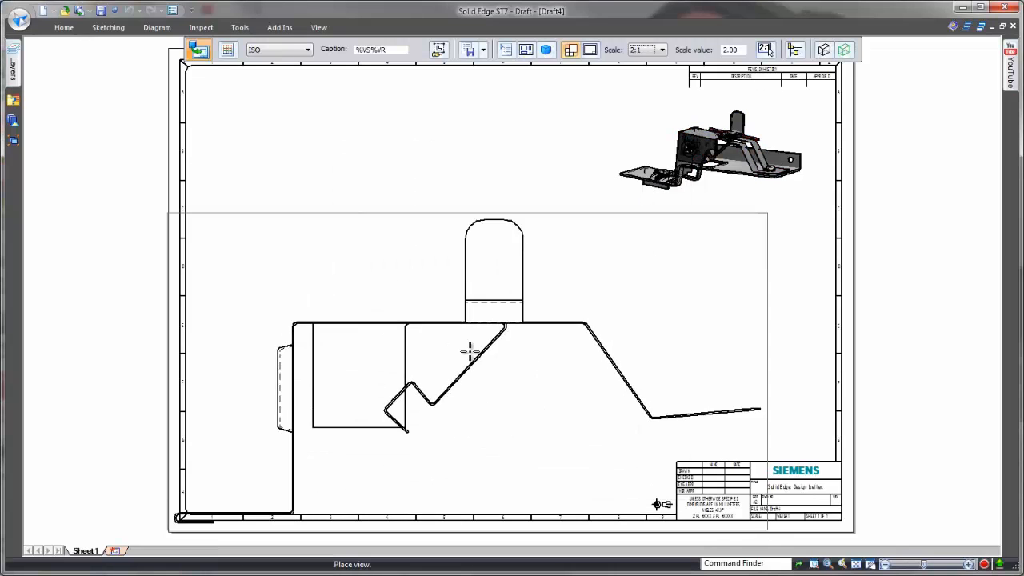
left_click(407, 369)
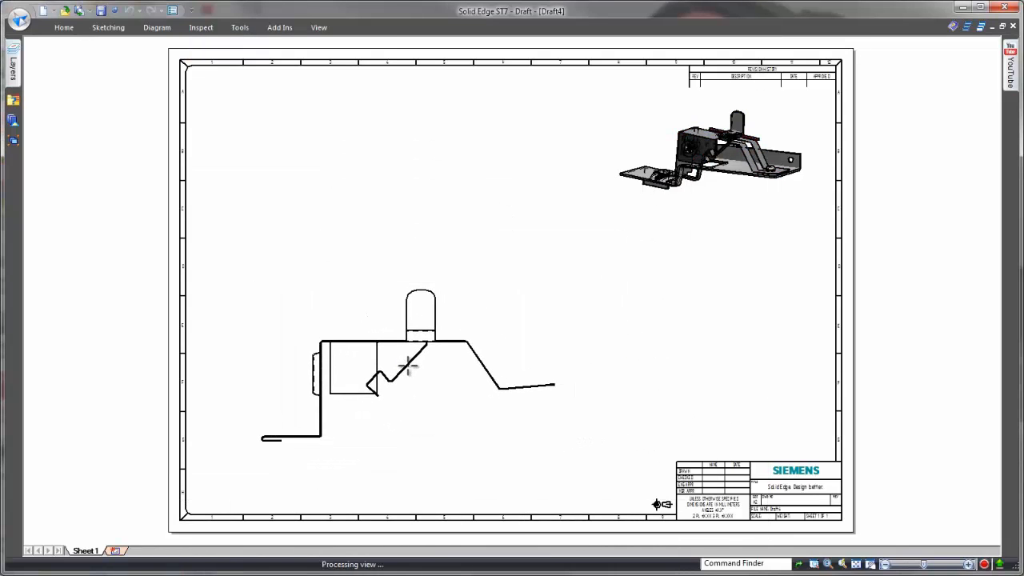
left_click(673, 368)
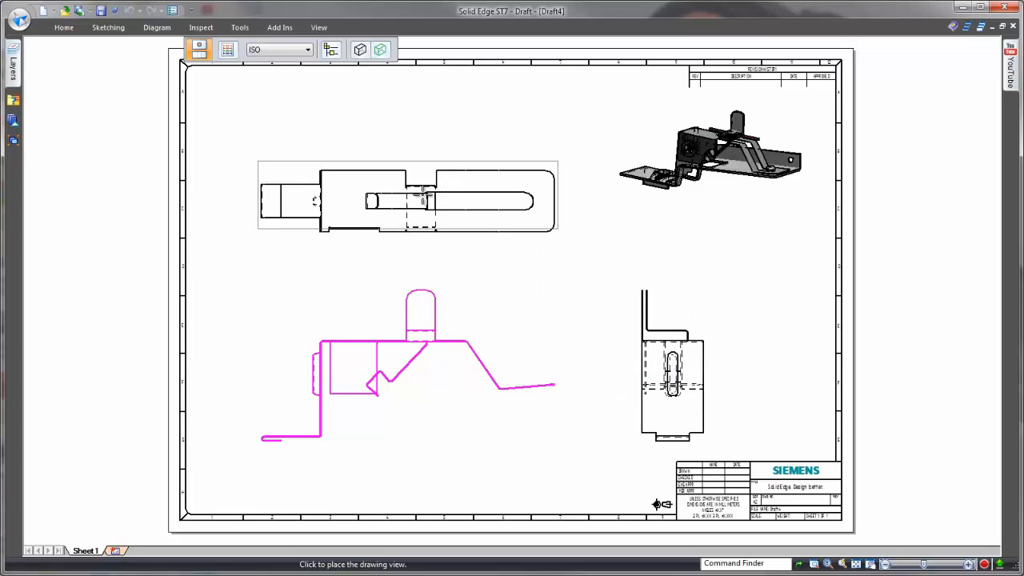
left_click(420, 182)
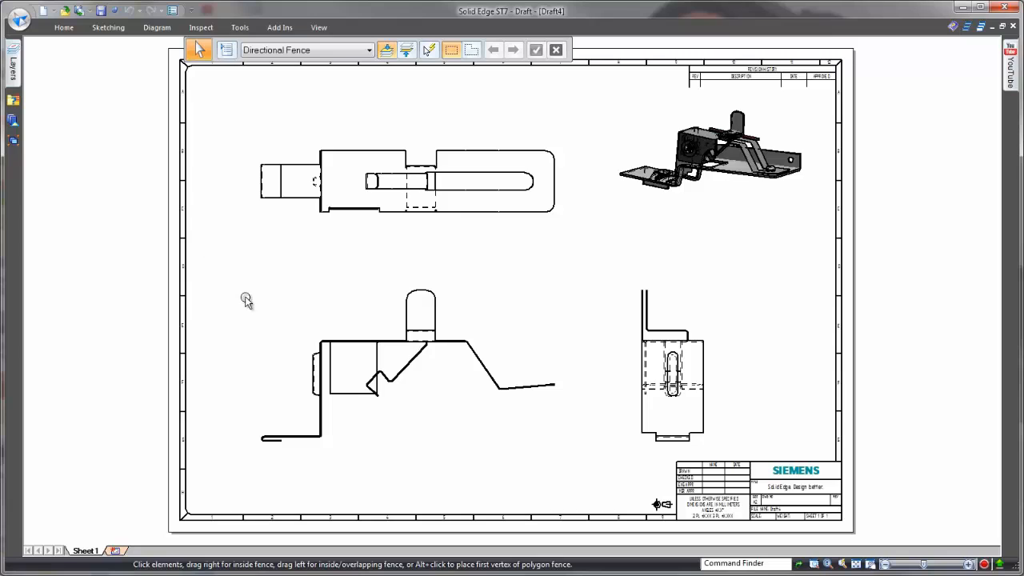
- Retrieve the model dimensions into the Main Clip's front view
scroll(344, 404, "up", 2)
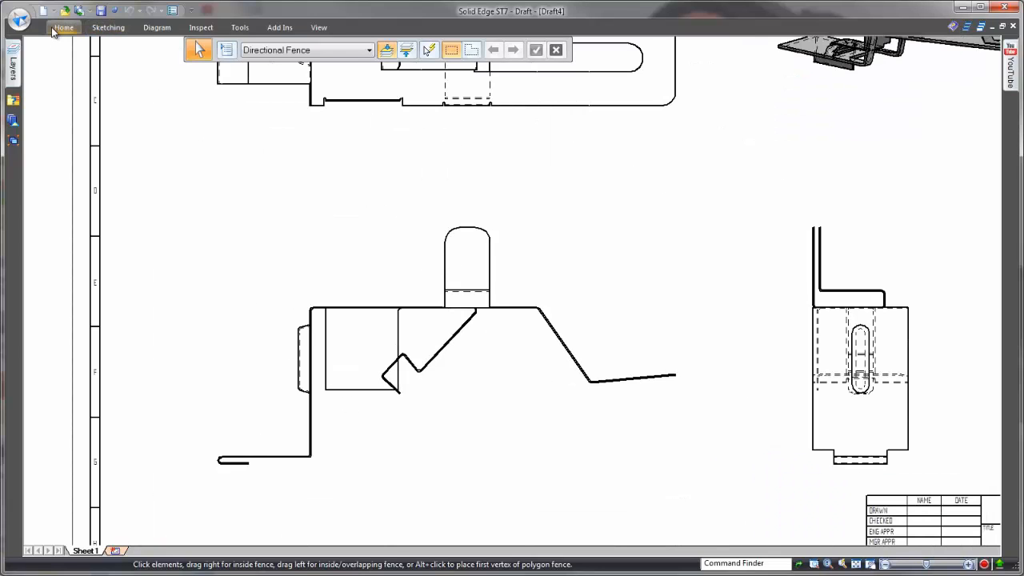
left_click(52, 30)
left_click(480, 61)
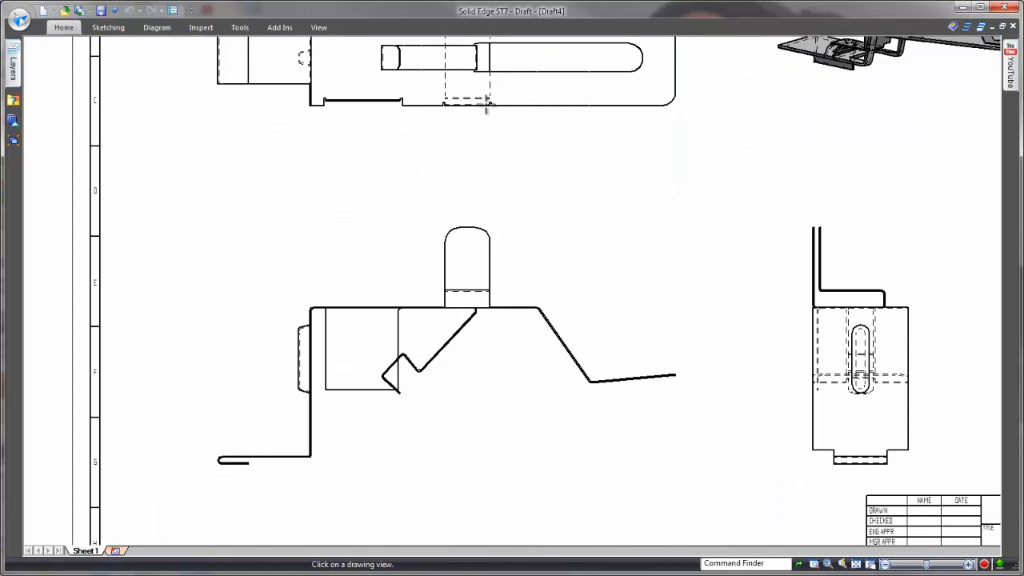
left_click(466, 291)
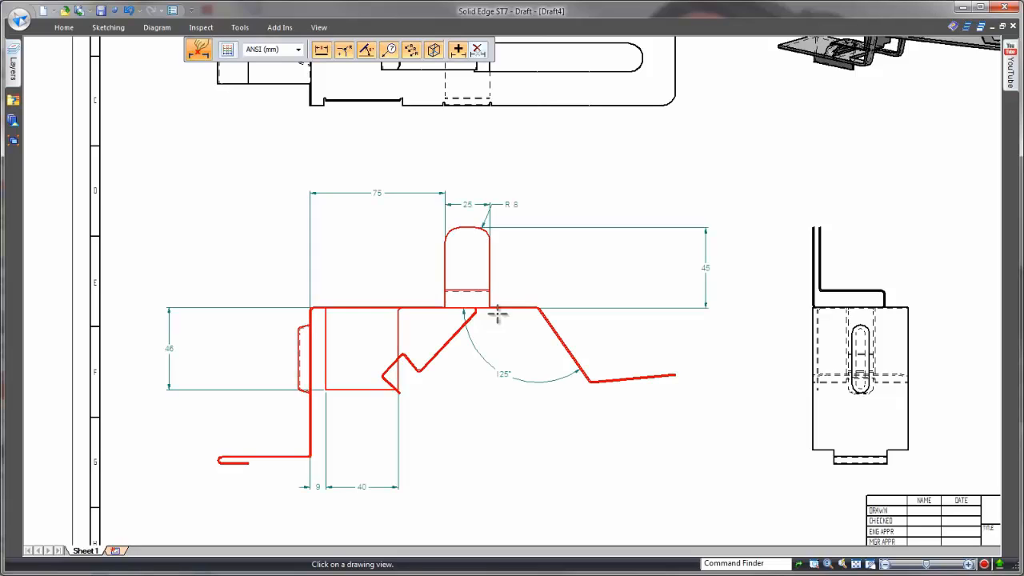
key("Escape")
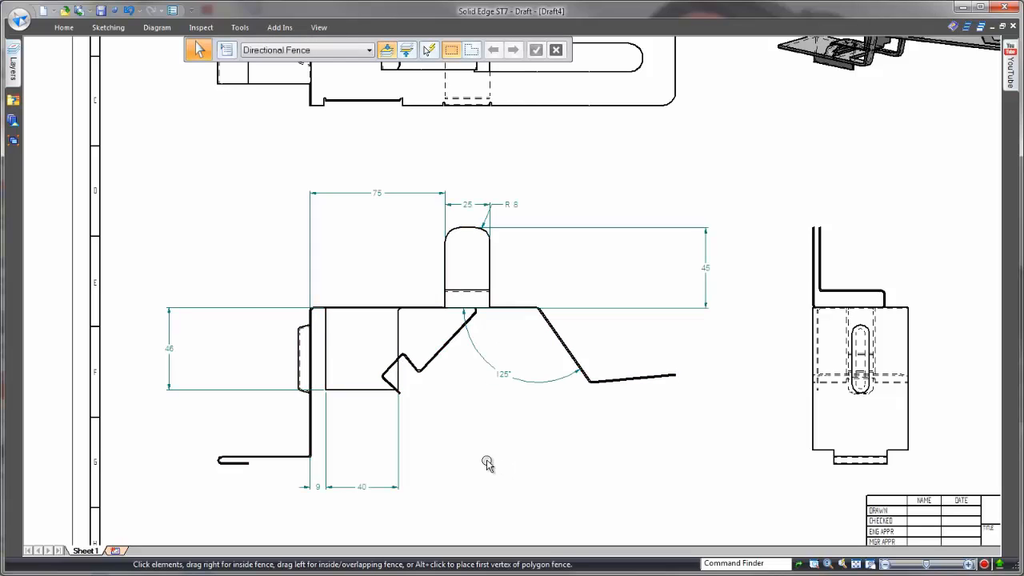
left_click(530, 449)
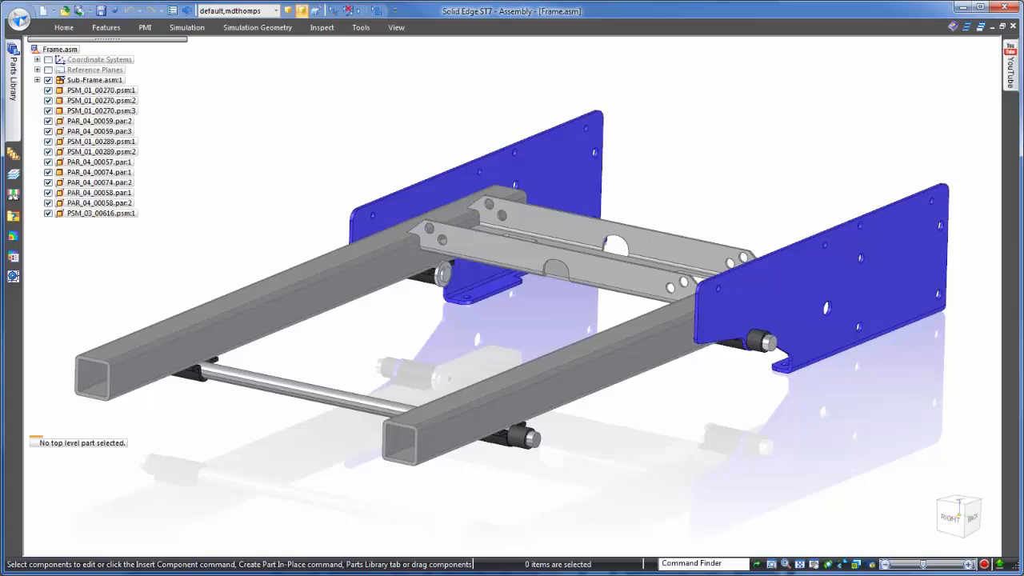
- Open the SolidWorks part Adapter.SLDPRT from the Frame Components folder, using the ISO Part.par template
left_click(19, 20)
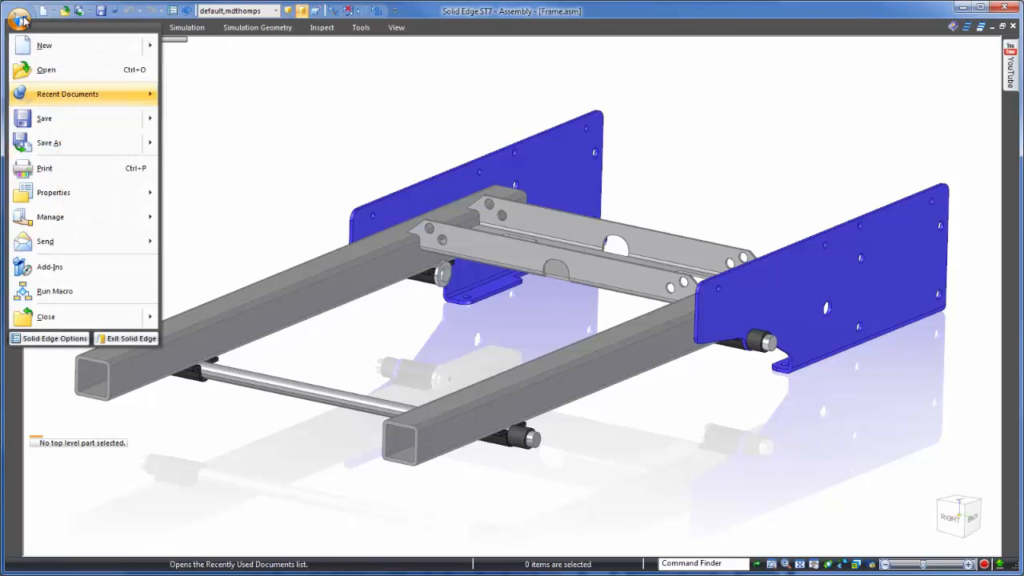
left_click(48, 70)
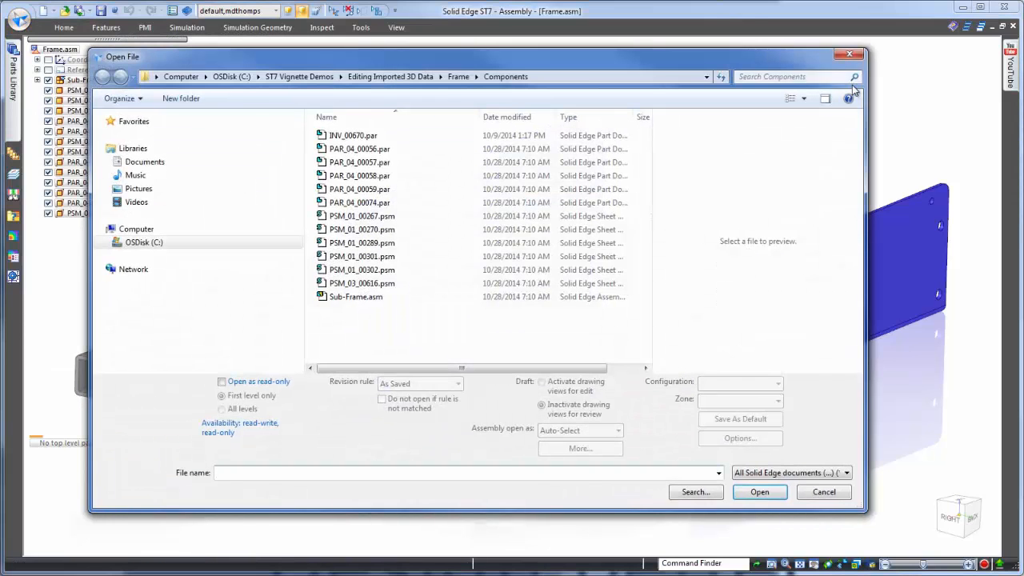
left_click(847, 472)
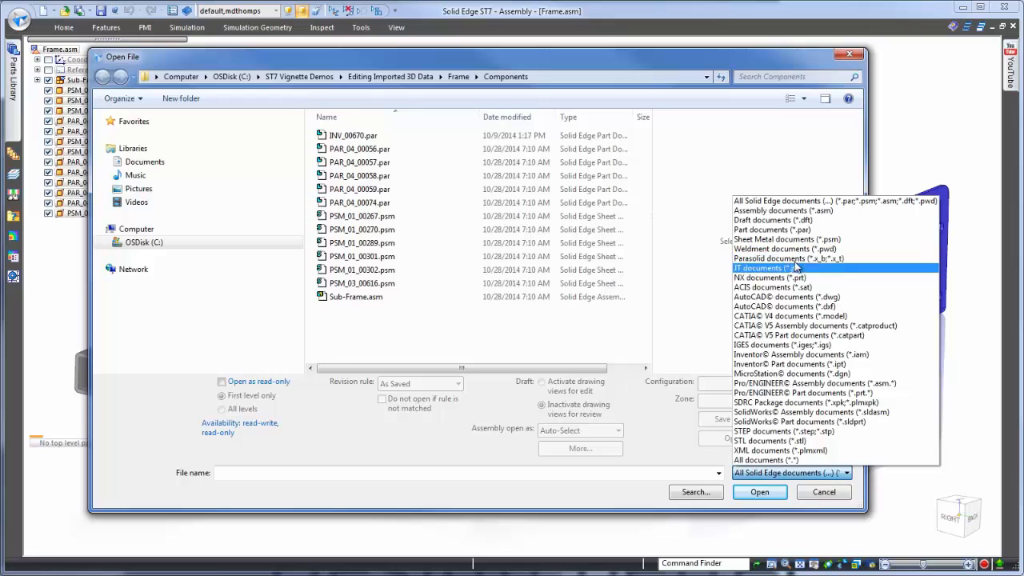
left_click(797, 421)
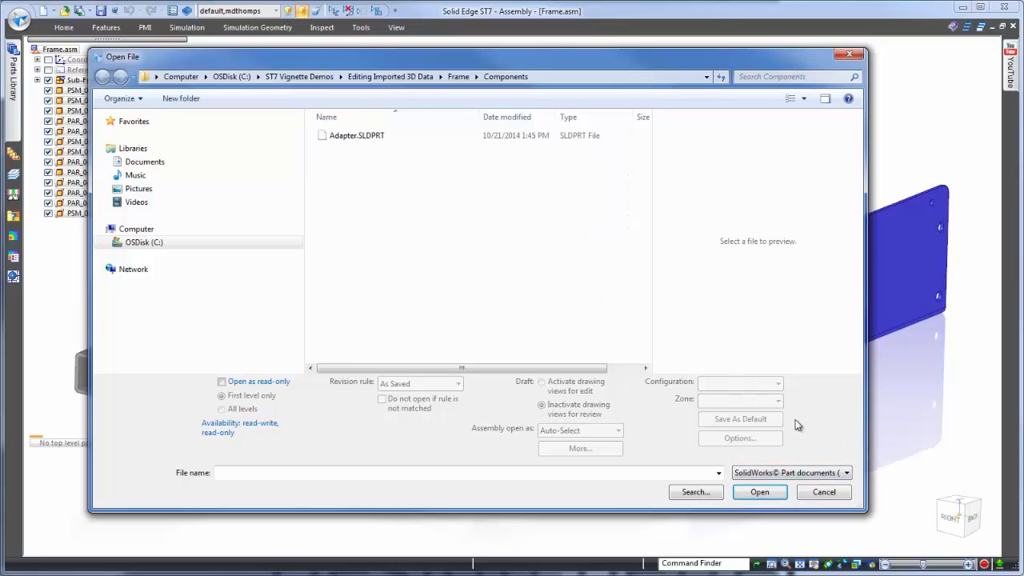
left_click(357, 136)
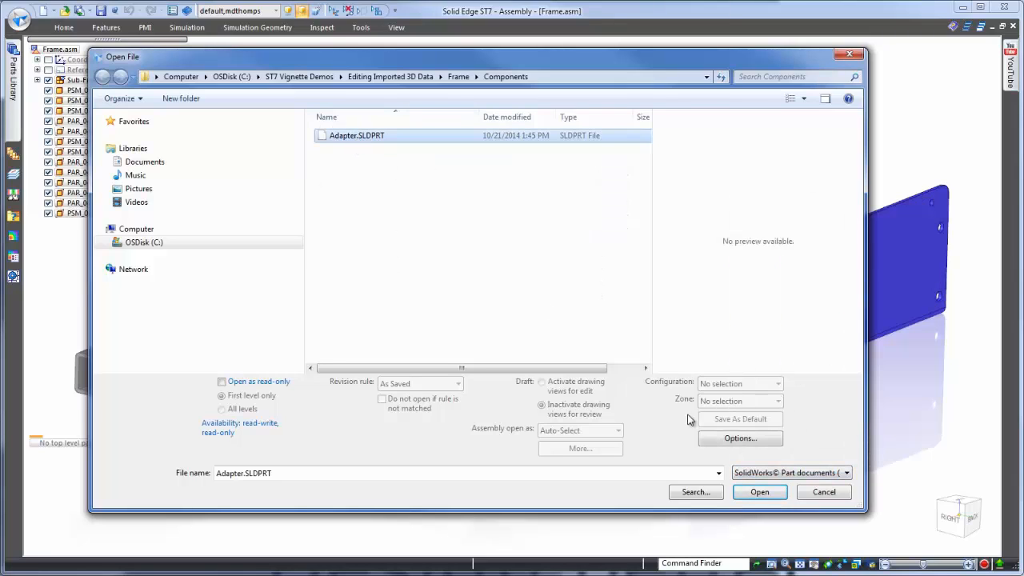
left_click(759, 489)
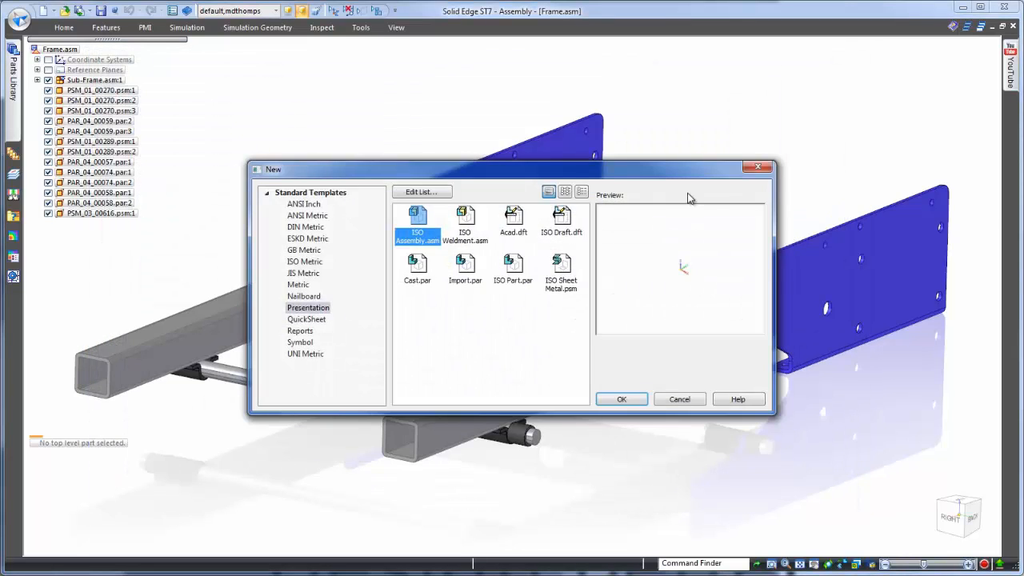
left_click(515, 272)
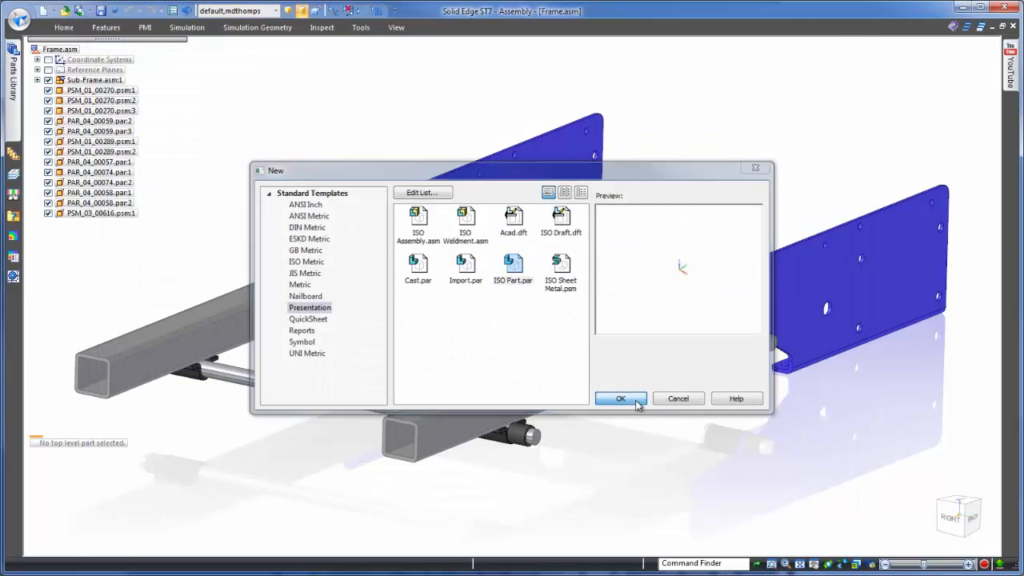
- Create the Adapter part from the ISO Part.par template and hide its Base coordinate system
left_click(619, 399)
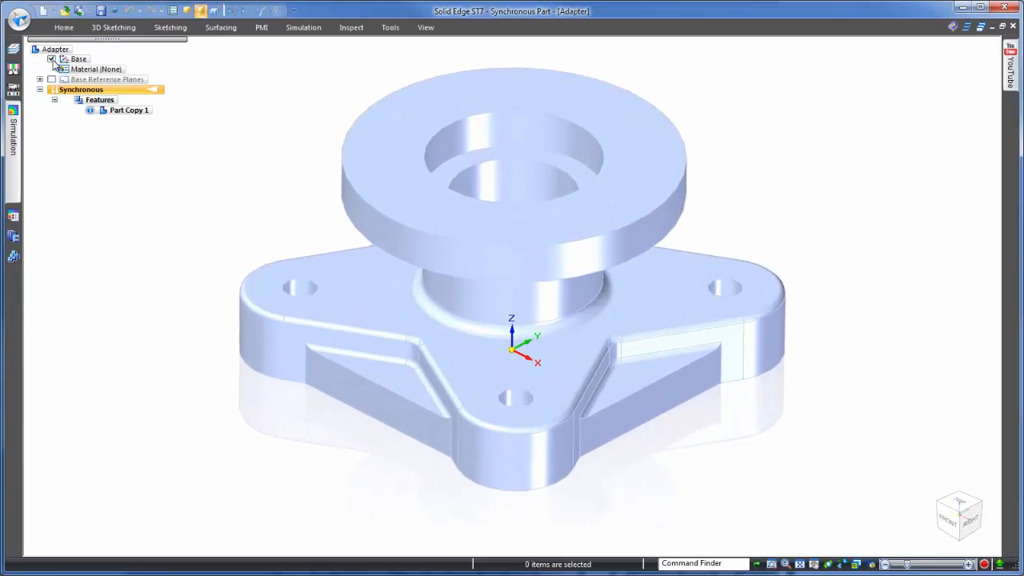
left_click(51, 59)
- Paint the whole adapter body with the Orange style using Part Painter
left_click(425, 28)
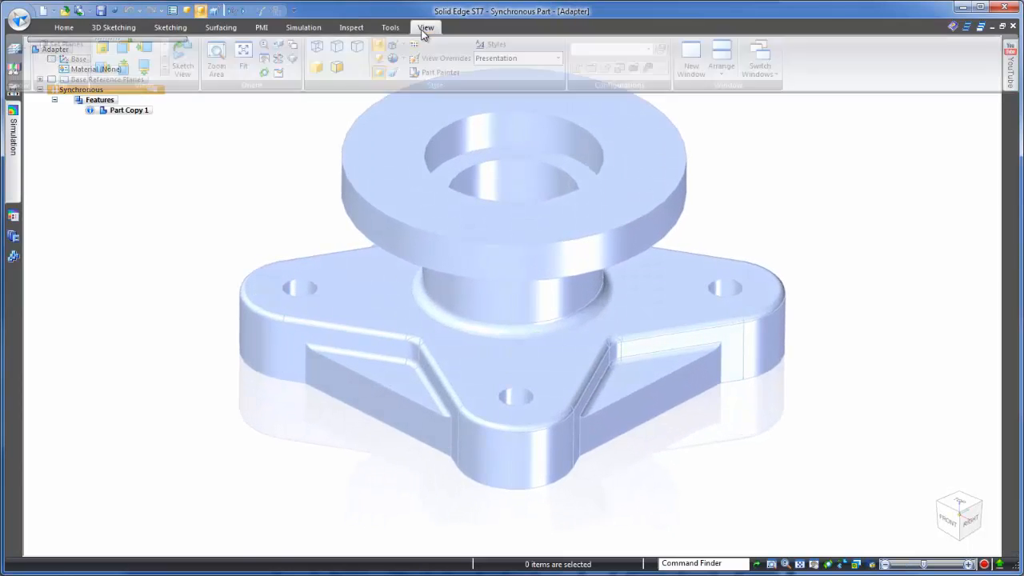
left_click(430, 72)
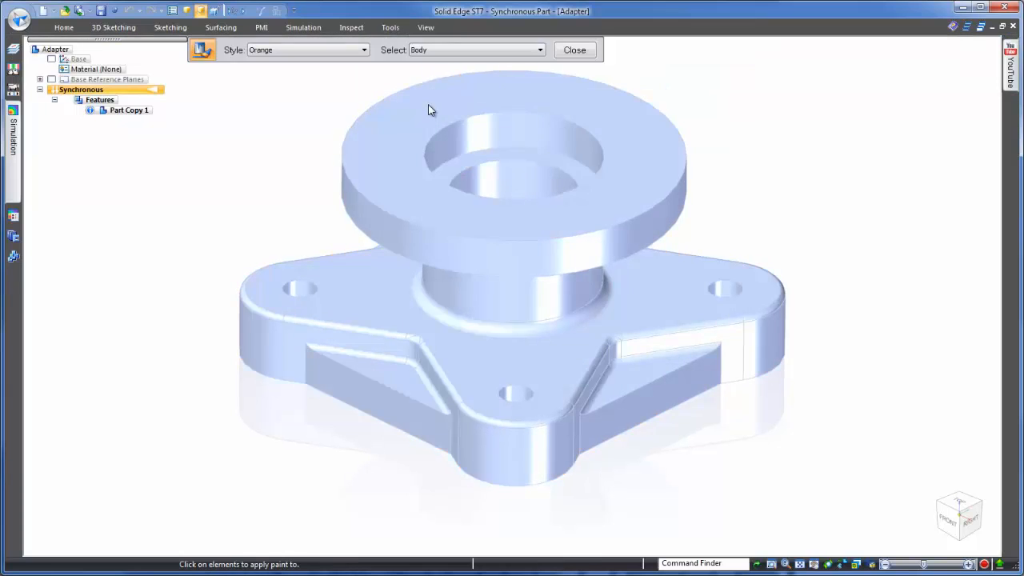
left_click(428, 104)
left_click(575, 53)
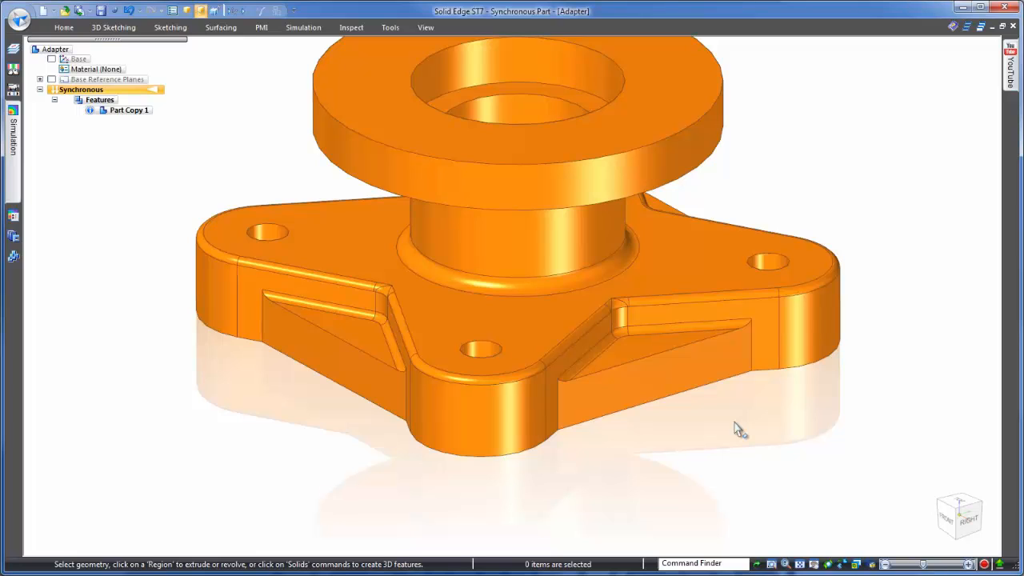
- Move the triangular web's top face between the base arms down by 5 mm, together with its symmetric counterparts
left_click(651, 352)
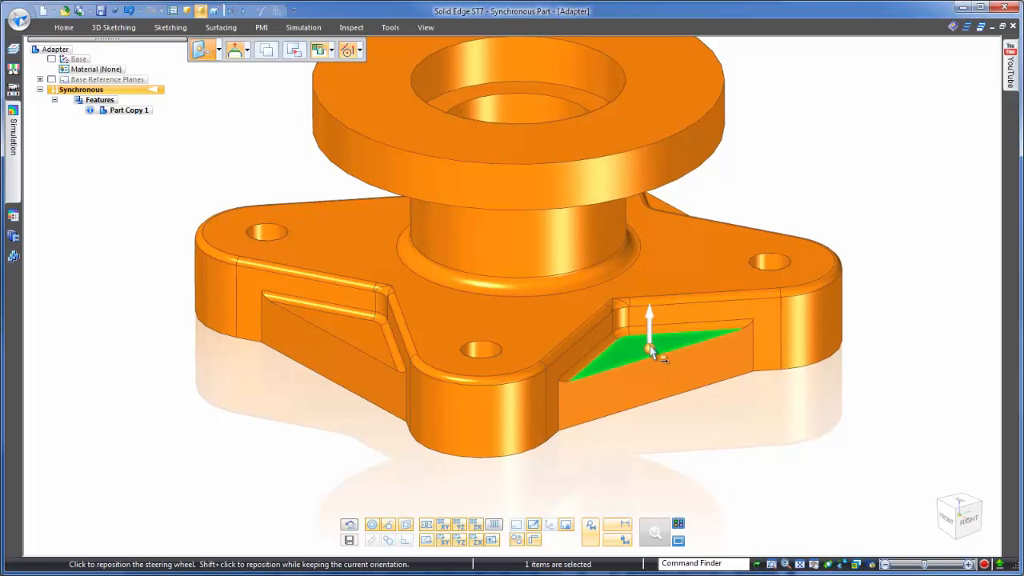
left_click(651, 341)
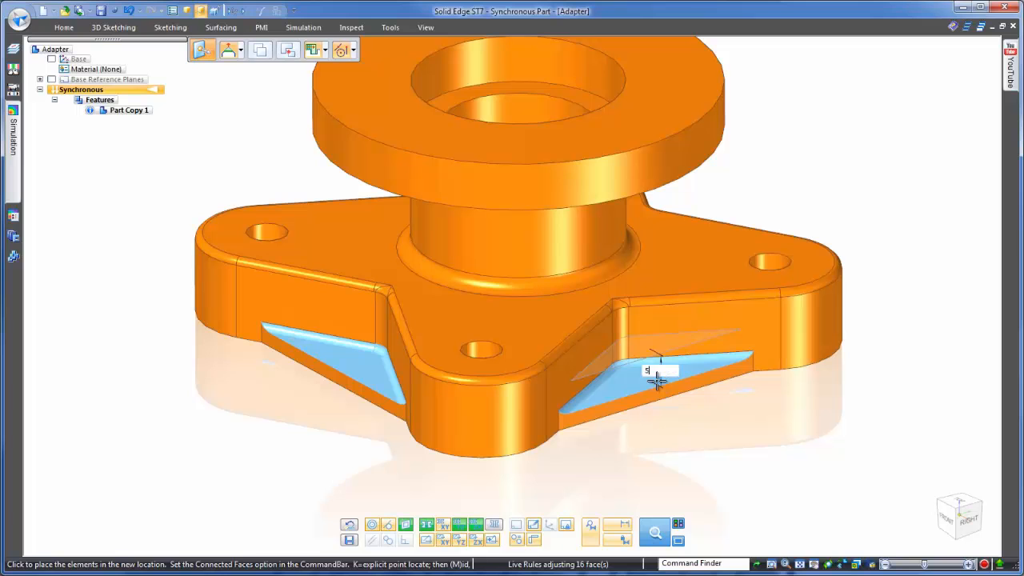
left_click(657, 381)
left_click(870, 247)
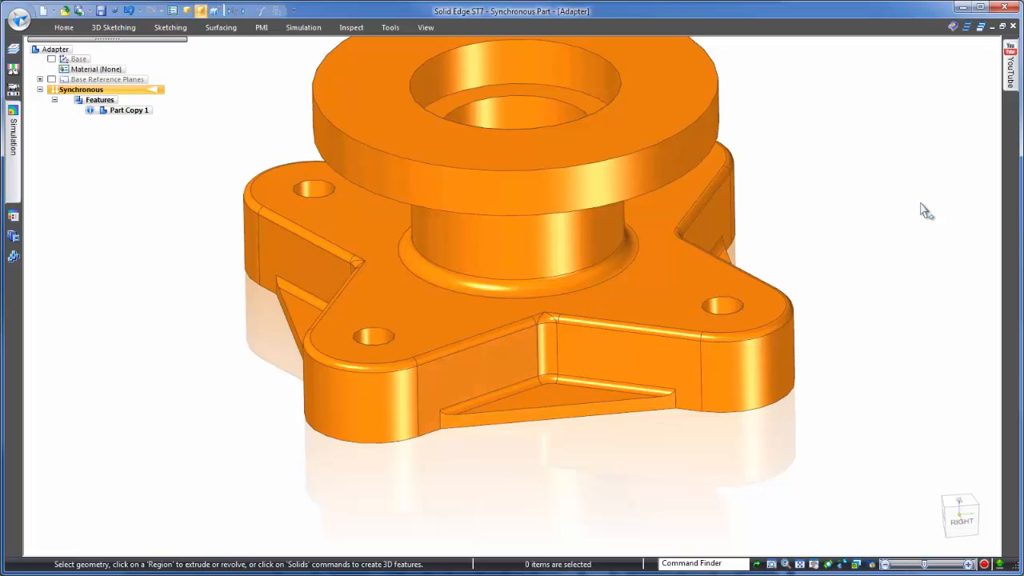
- Set the diameter of the mounting holes in the base arms to 5 mm
left_click(756, 294)
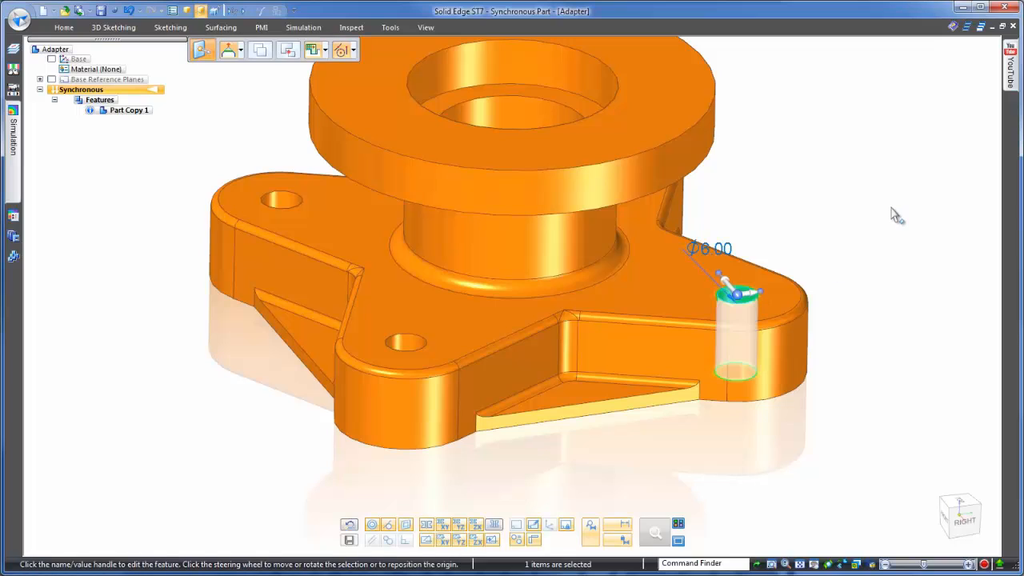
left_click(735, 245)
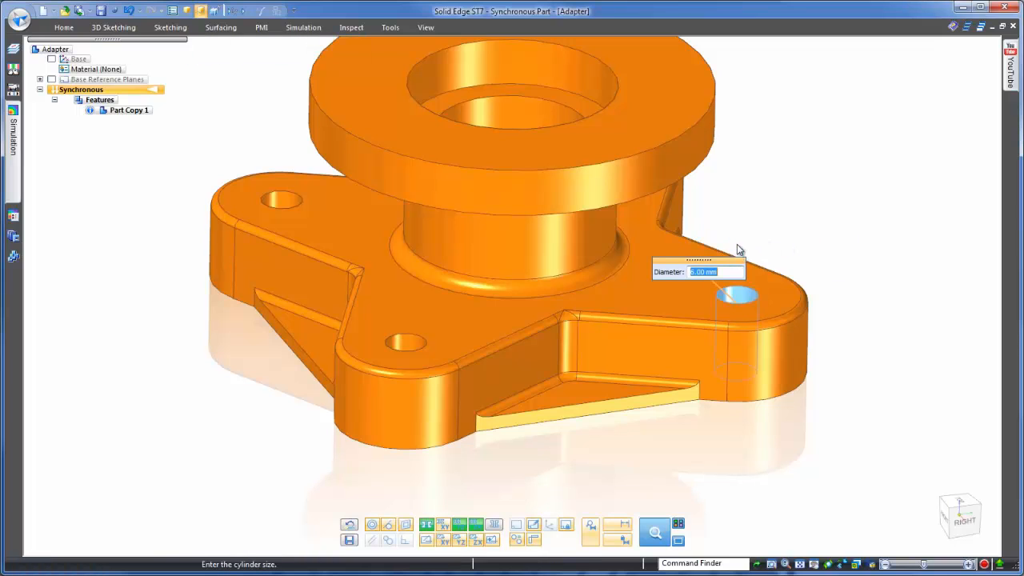
scroll(729, 275, "up", 7)
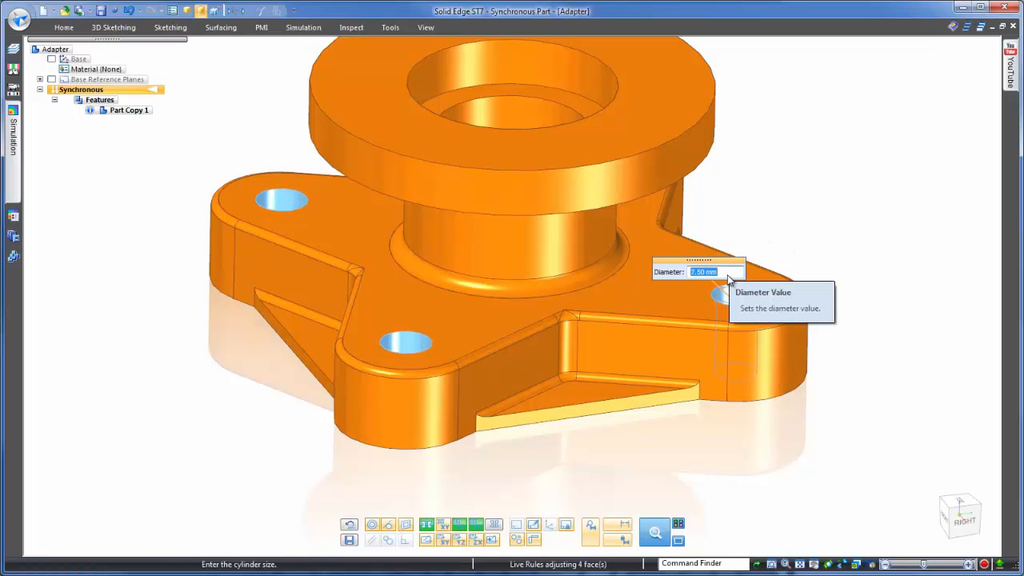
type("5")
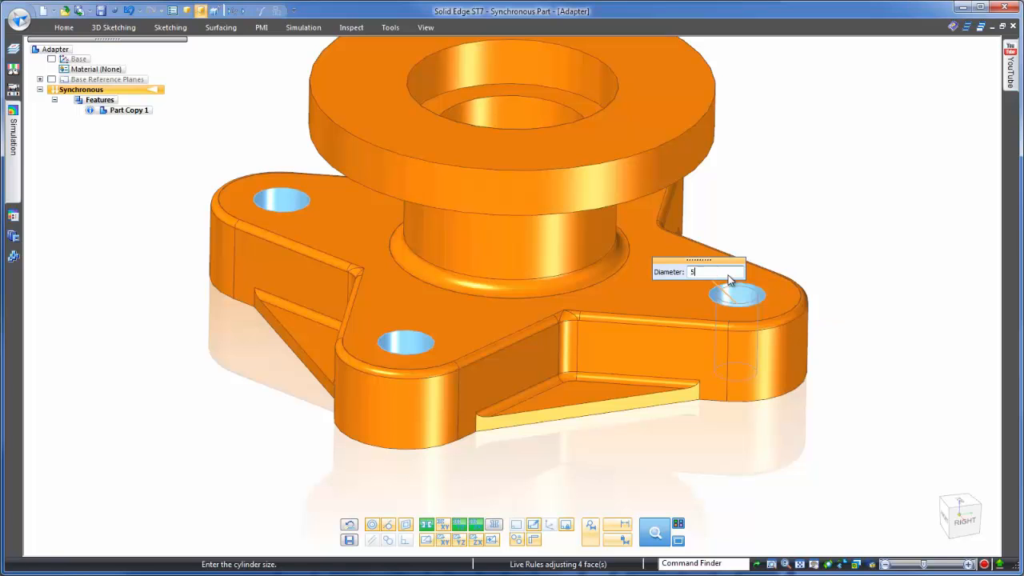
key("Return")
left_click(846, 224)
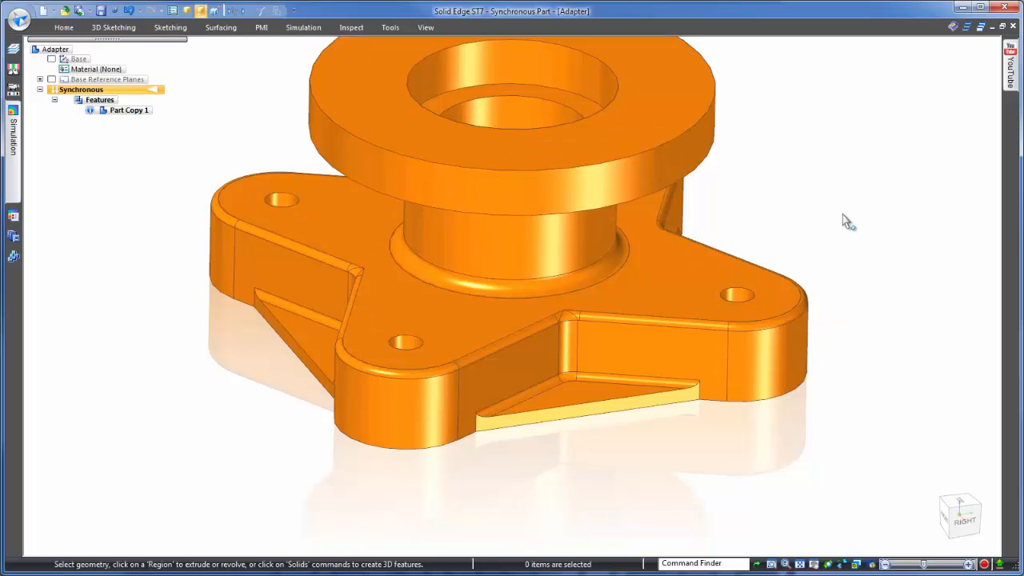
- Add a thickness dimension to the adapter's upper flange, set it to 6 mm, and hide the PMI
middle_click_drag(868, 214, 824, 197)
right_click(824, 196)
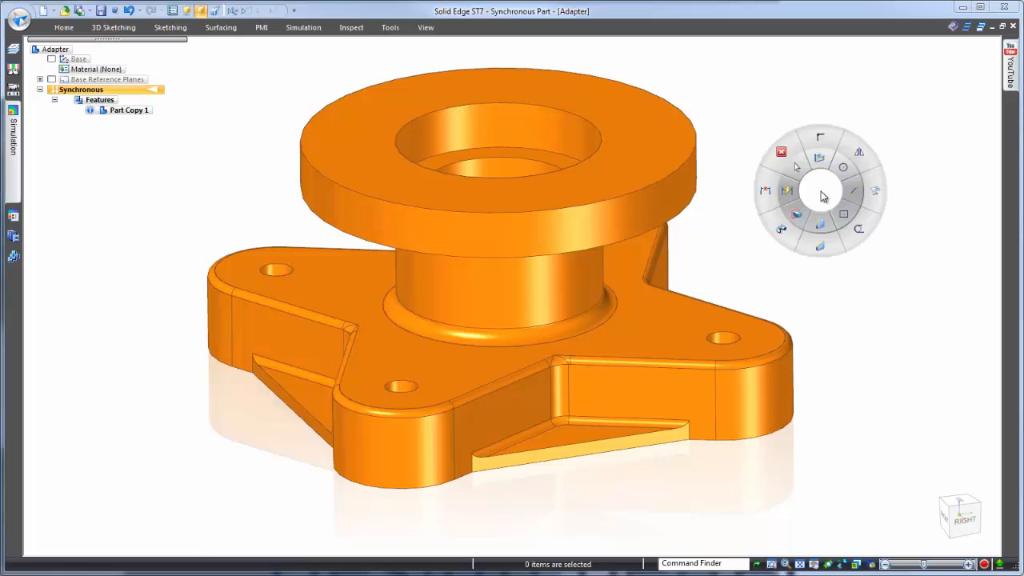
left_click(788, 190)
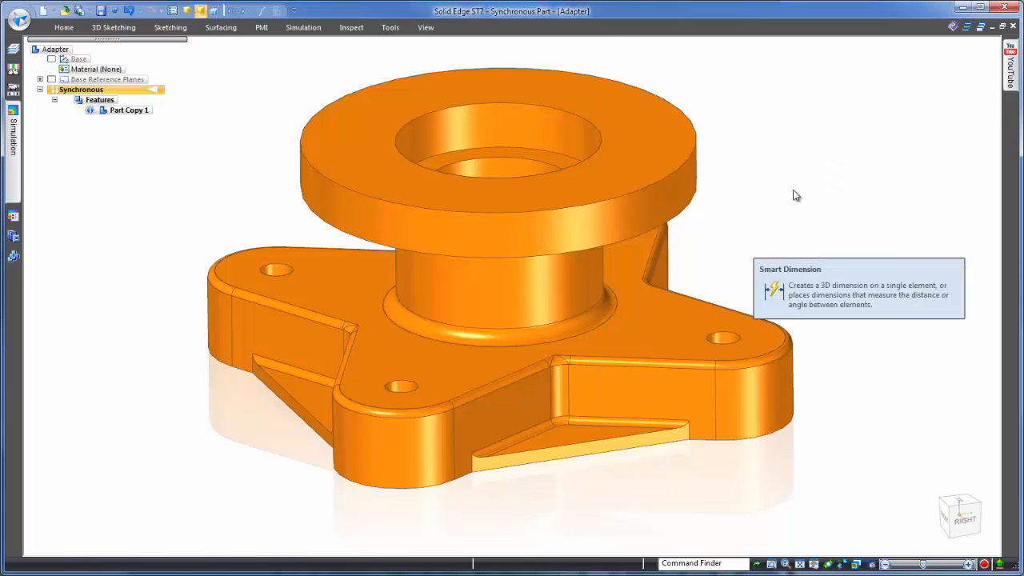
left_click(686, 163)
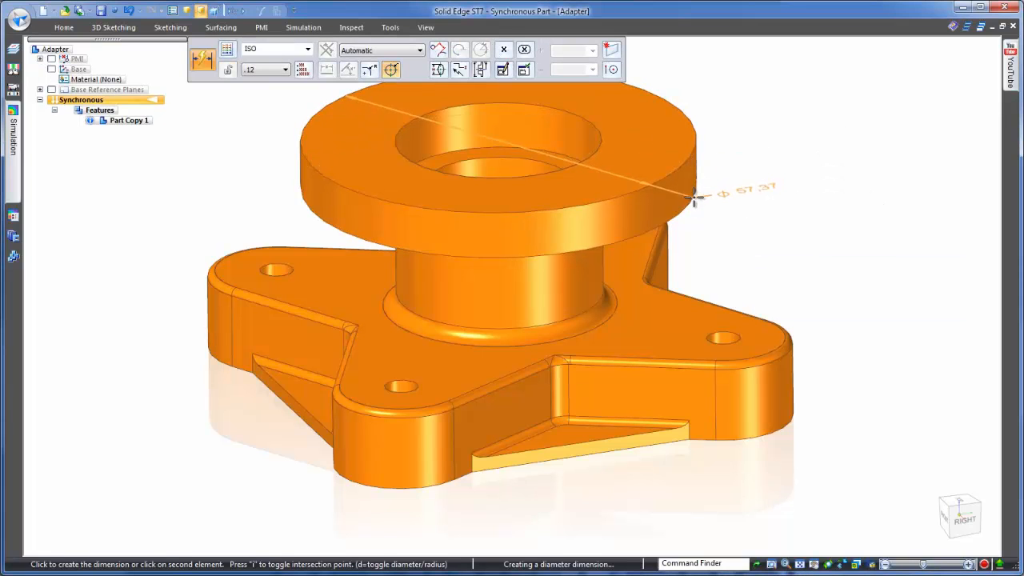
left_click(693, 194)
left_click(725, 189)
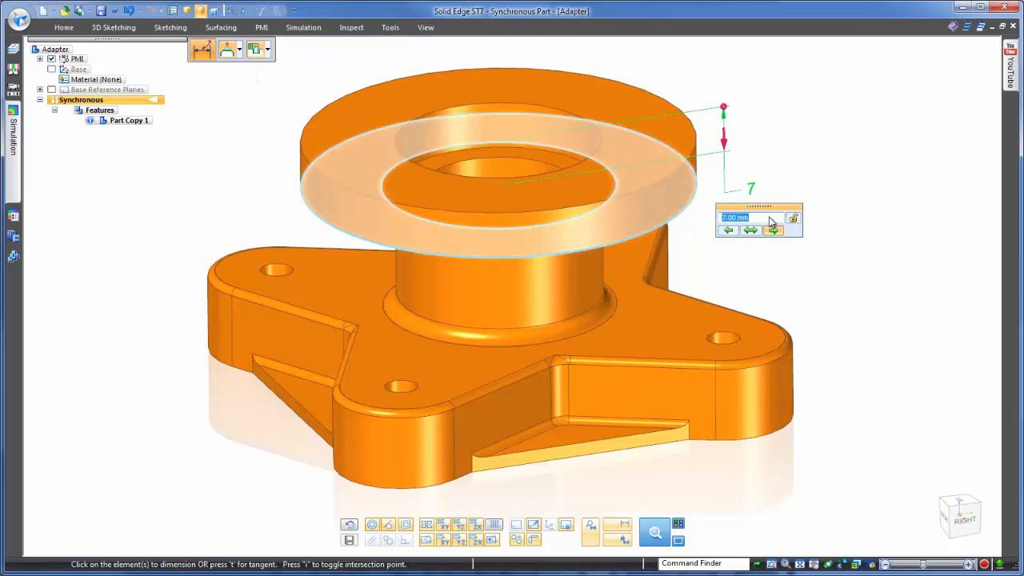
scroll(770, 217, "up", 1)
scroll(772, 222, "up", 2)
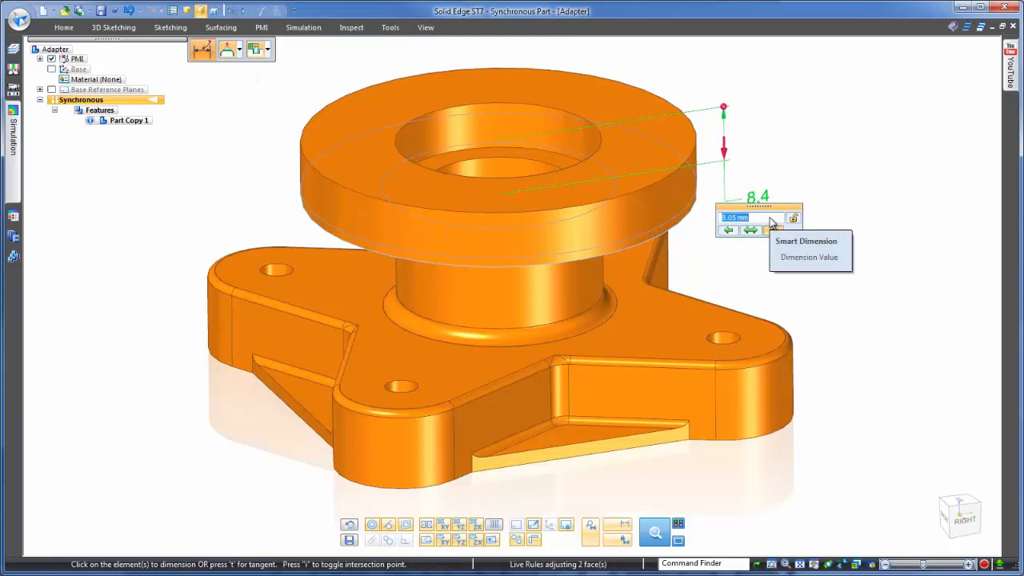
scroll(772, 222, "down", 2)
type("6")
key("Return")
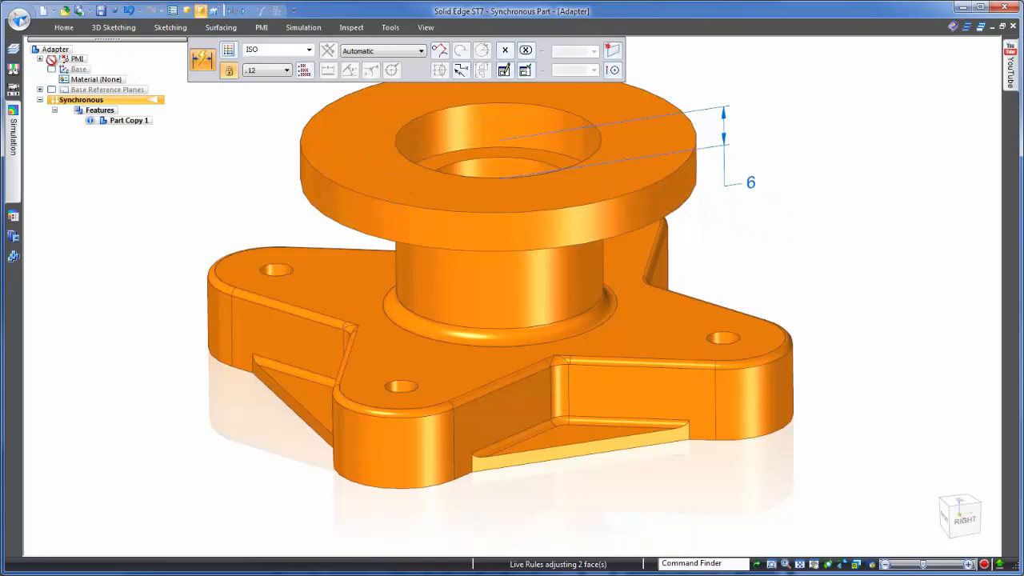
left_click(51, 60)
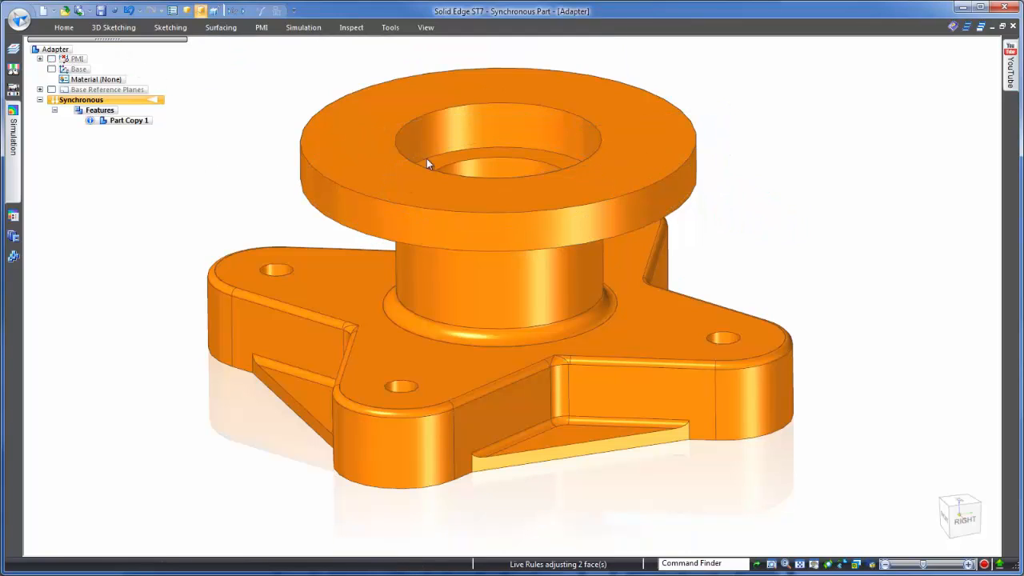
- Reorder the rounds at the inner corner between two base arms, on the adapter's right side
scroll(819, 166, "down", 2)
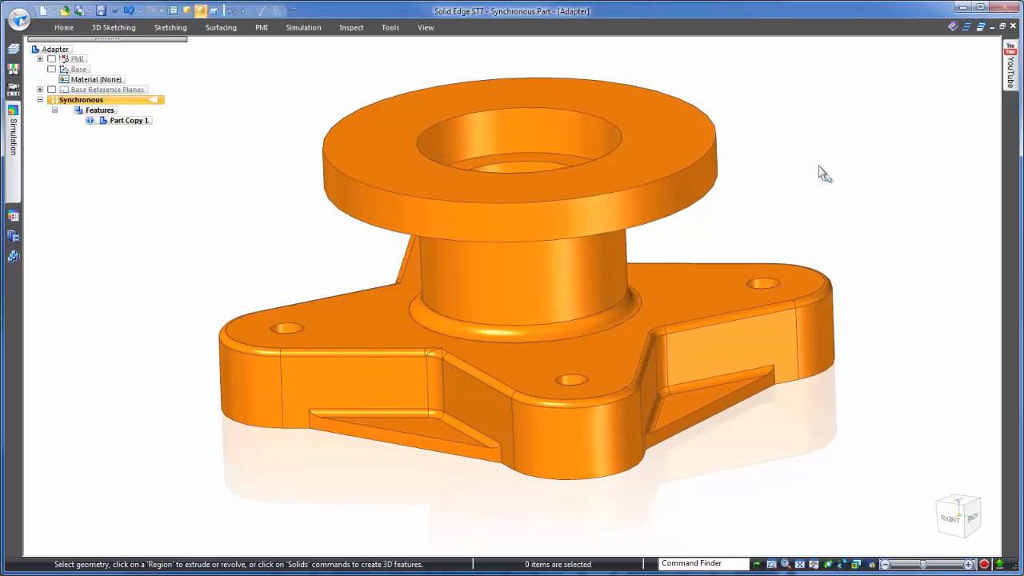
middle_click(670, 335)
middle_click_drag(886, 420, 838, 205)
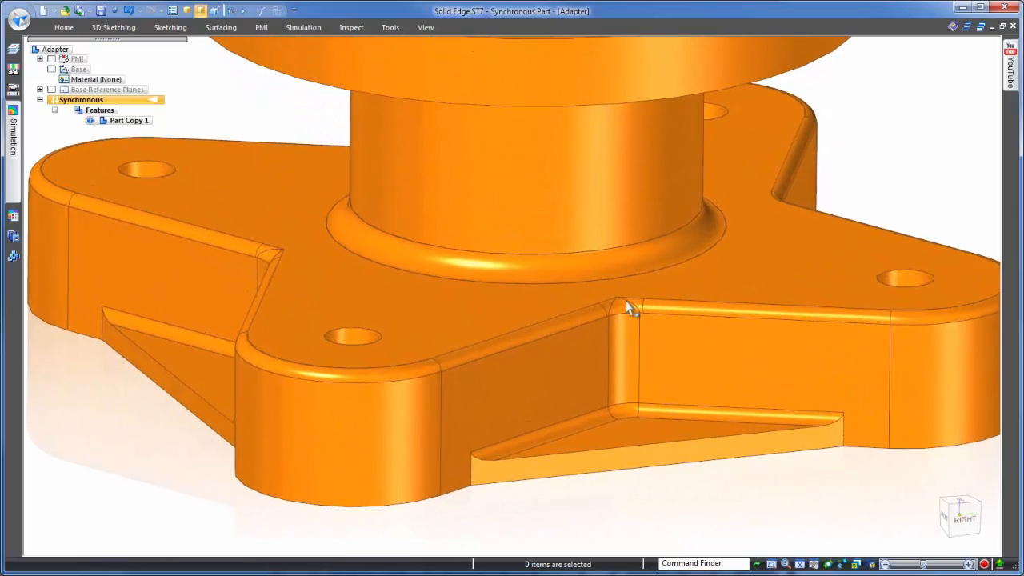
left_click(628, 312)
right_click(629, 309)
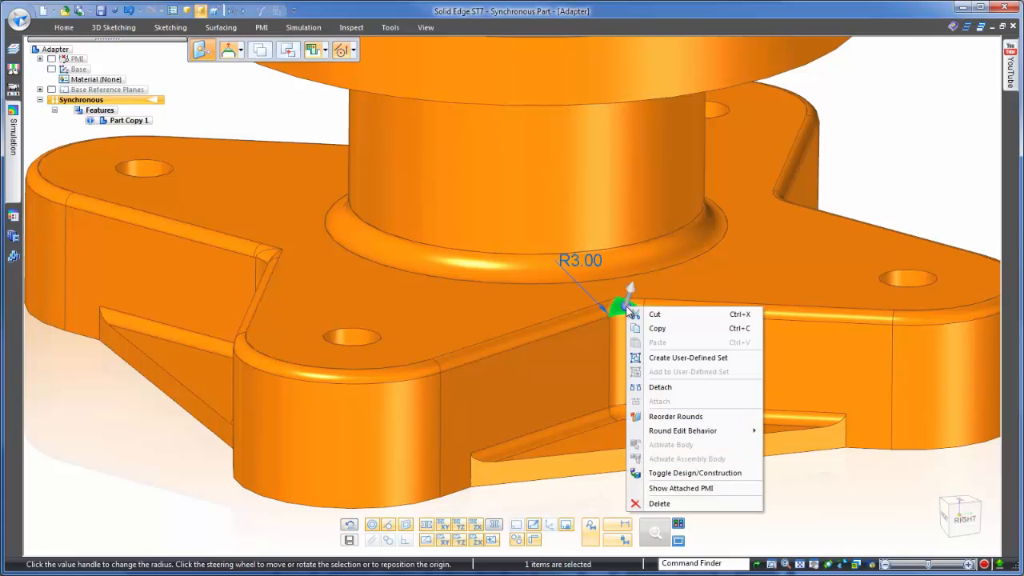
left_click(674, 417)
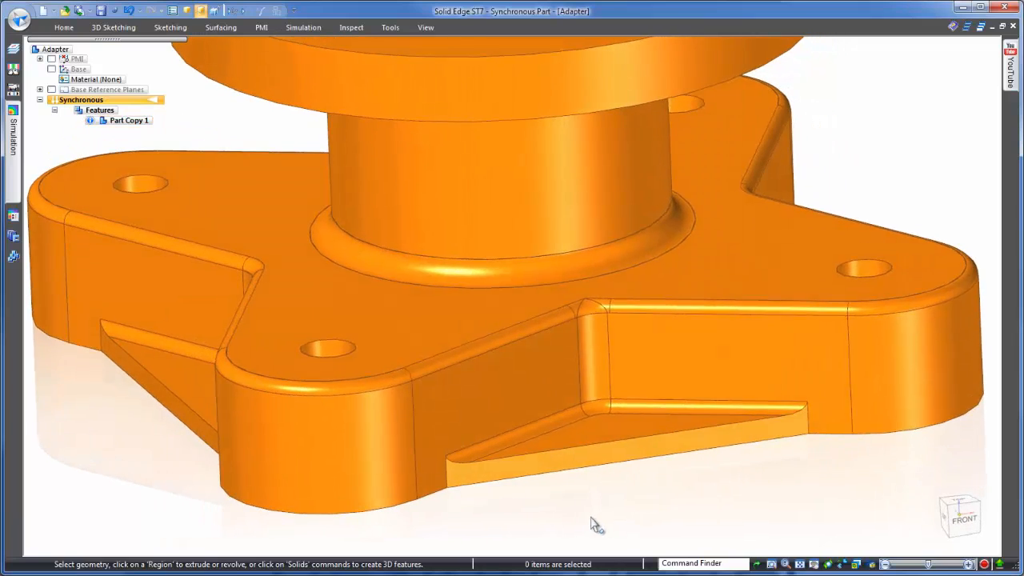
- Reorder the rounds at the inner corner between the base arms on the adapter's front side
left_click(594, 308)
right_click(593, 308)
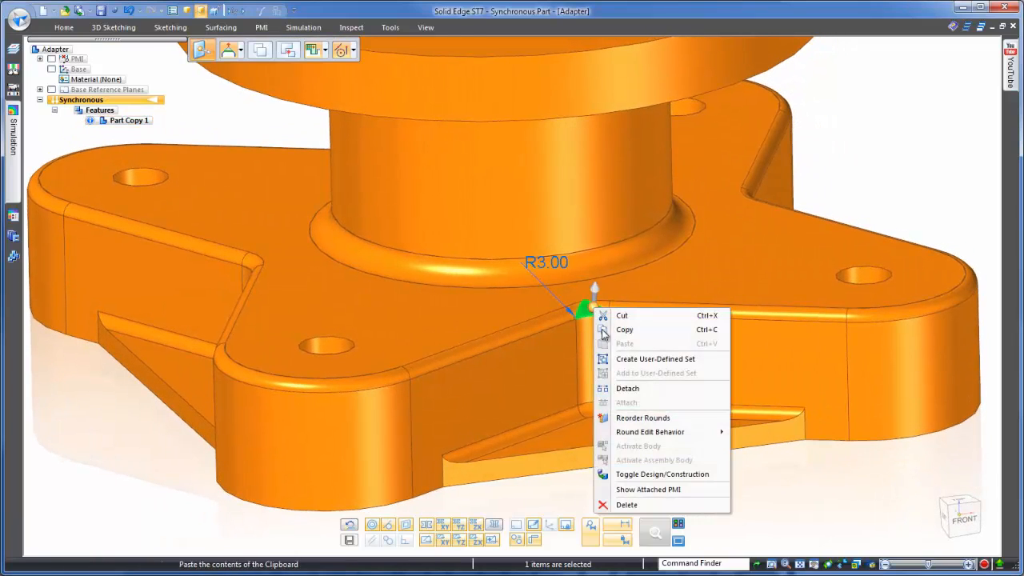
left_click(632, 418)
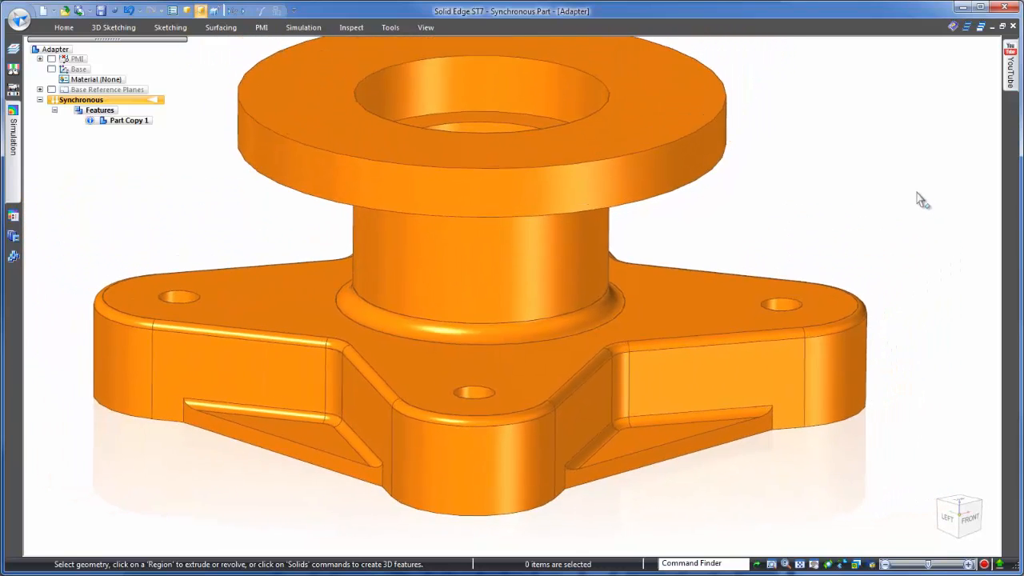
- Set the radius of the rounds along the base's top edges and the triangular webs to 1.5 mm
left_click(680, 331)
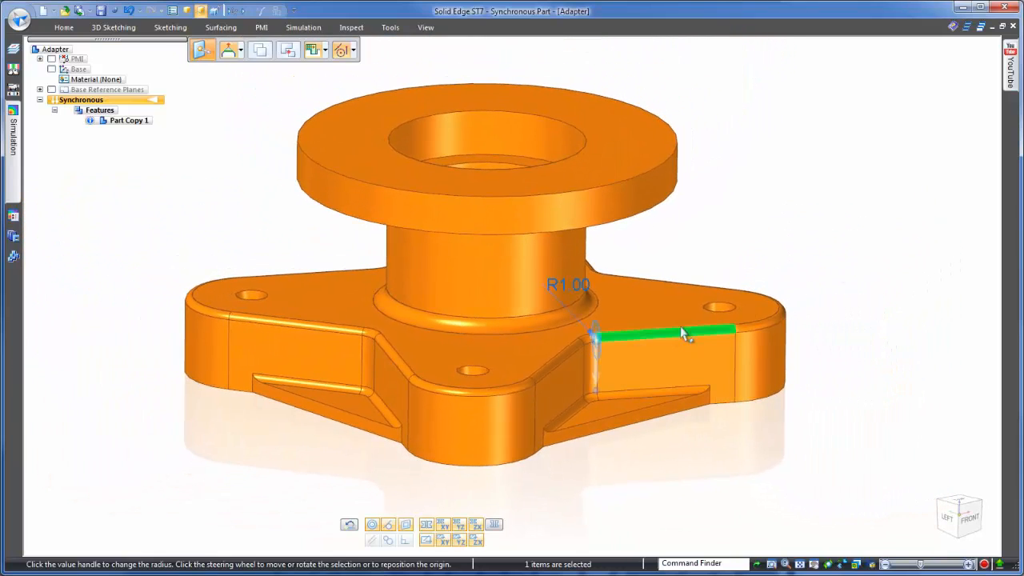
left_click(588, 284)
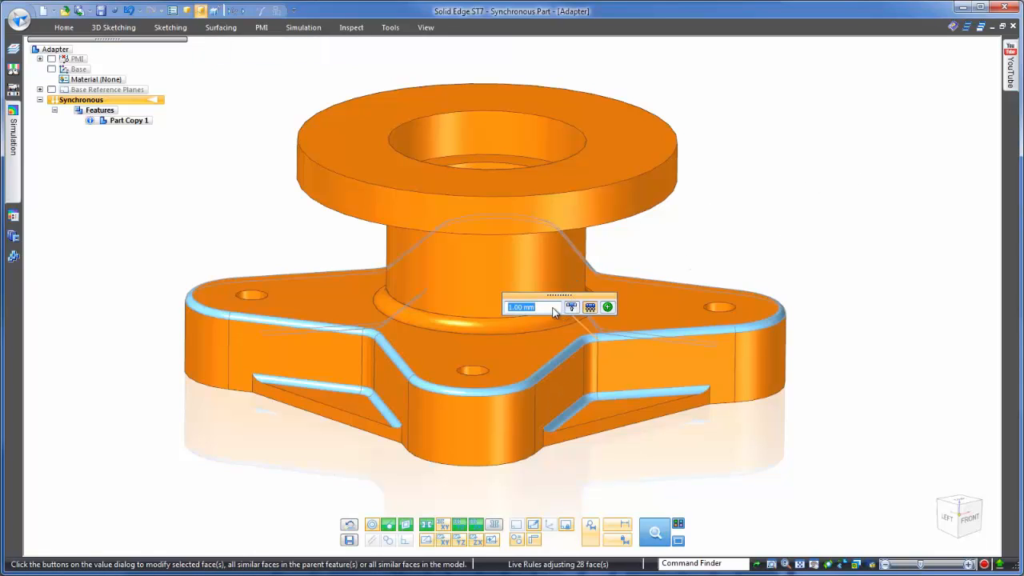
scroll(554, 310, "up", 4)
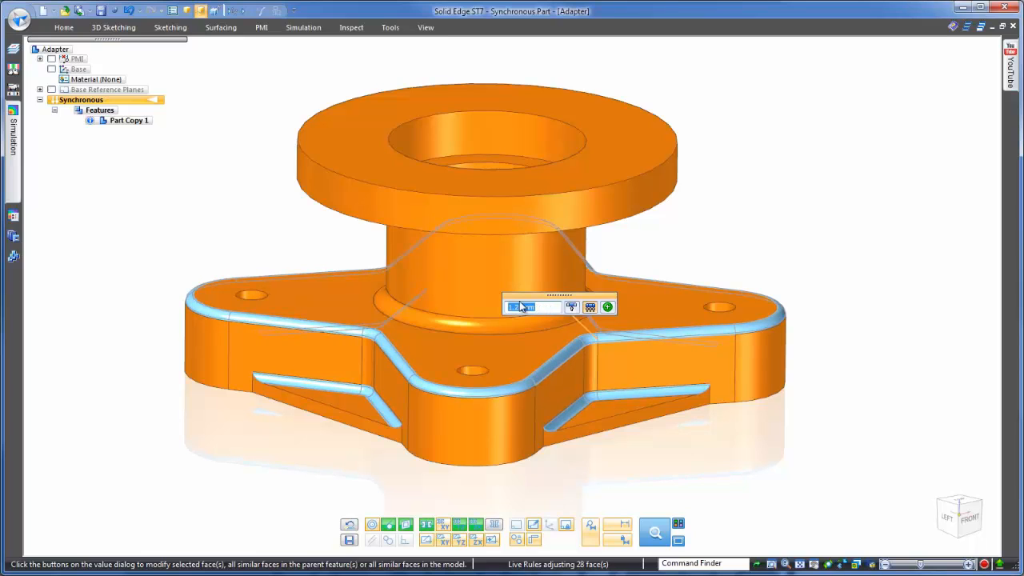
type("1.5")
key("Return")
left_click(643, 316)
left_click(744, 222)
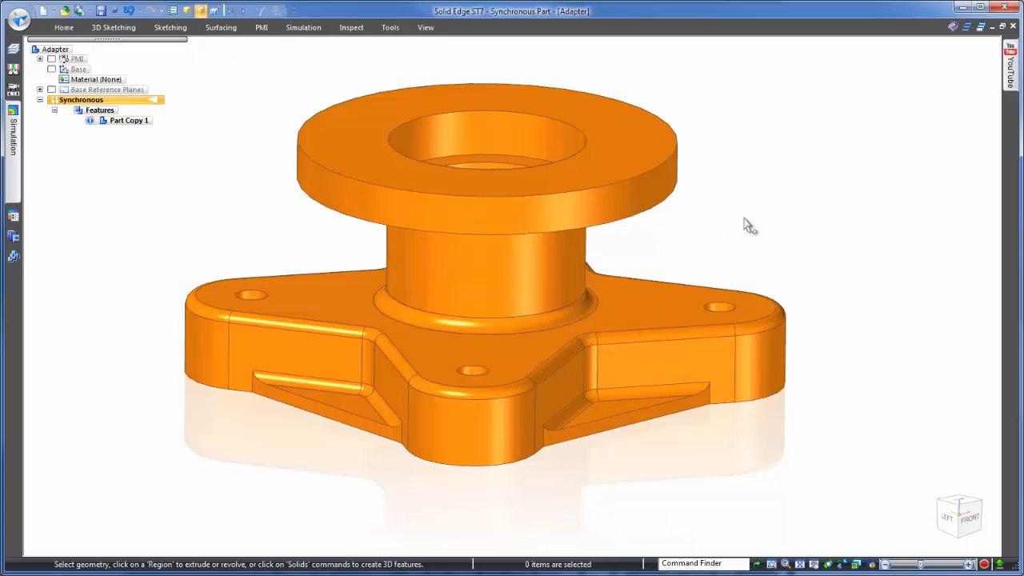
- Run hole recognition on the adapter and exclude the 22 mm counterbore from the holes to recognize
scroll(779, 177, "down", 4)
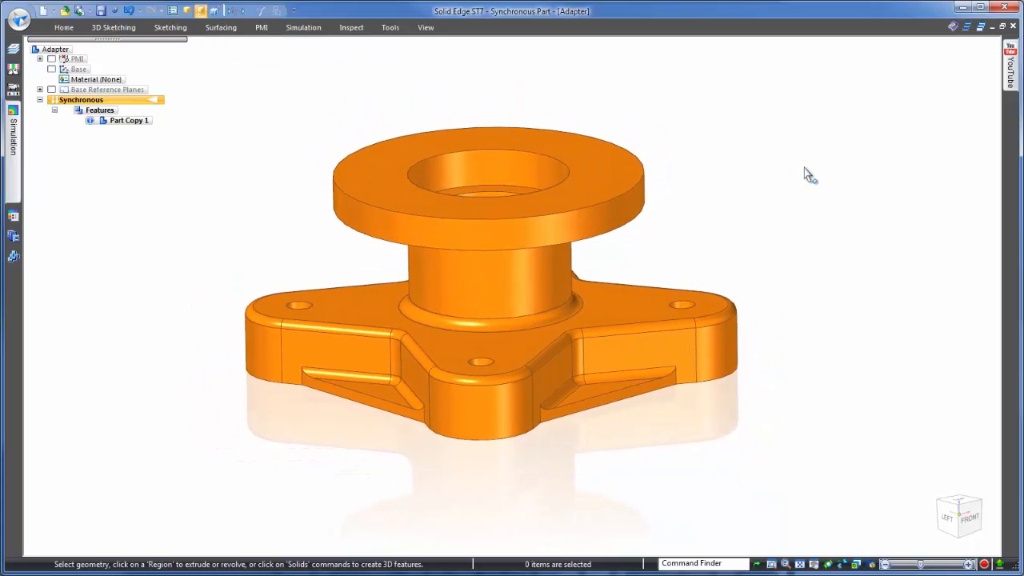
left_click(64, 27)
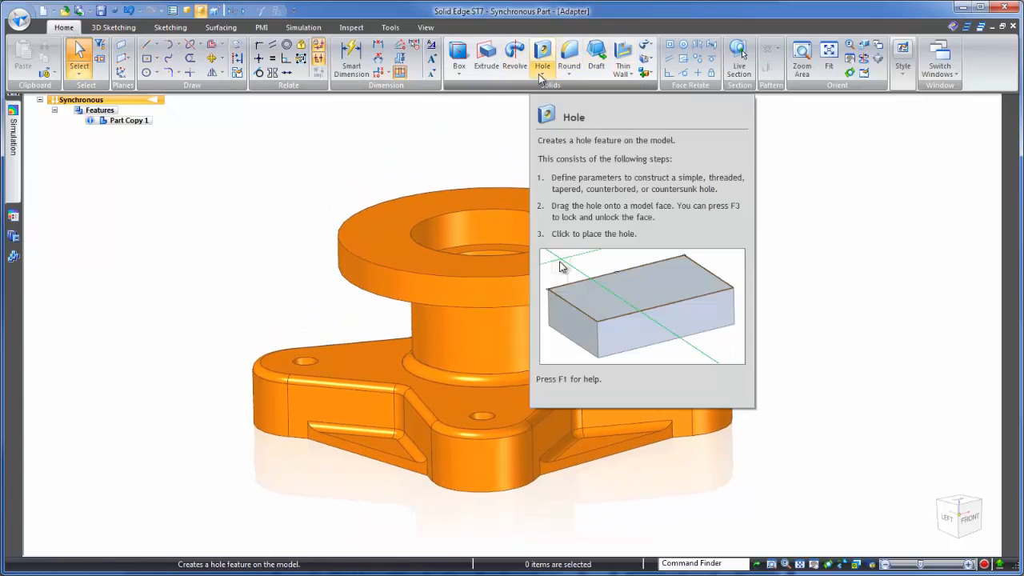
left_click(542, 75)
left_click(568, 131)
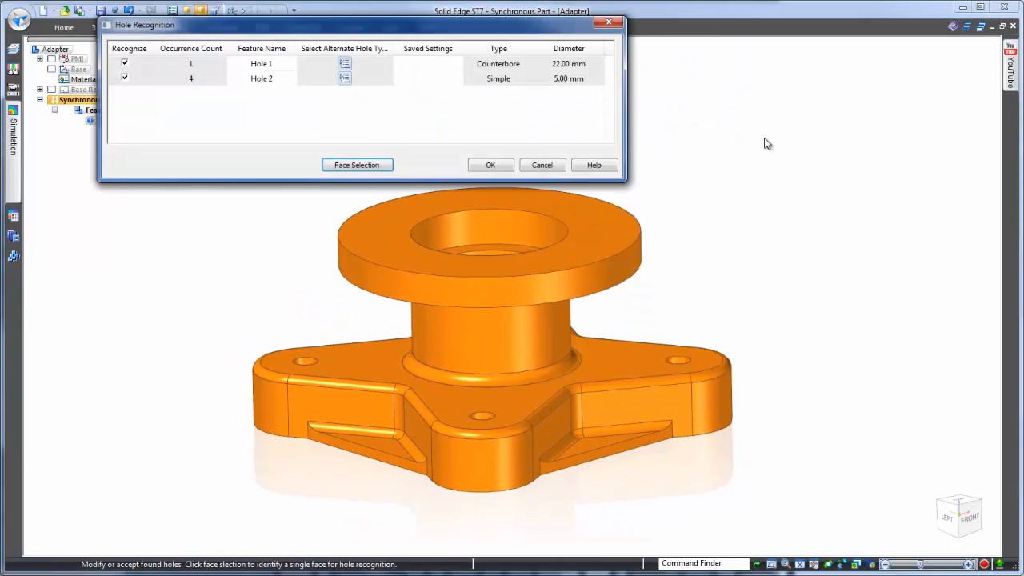
left_click(282, 65)
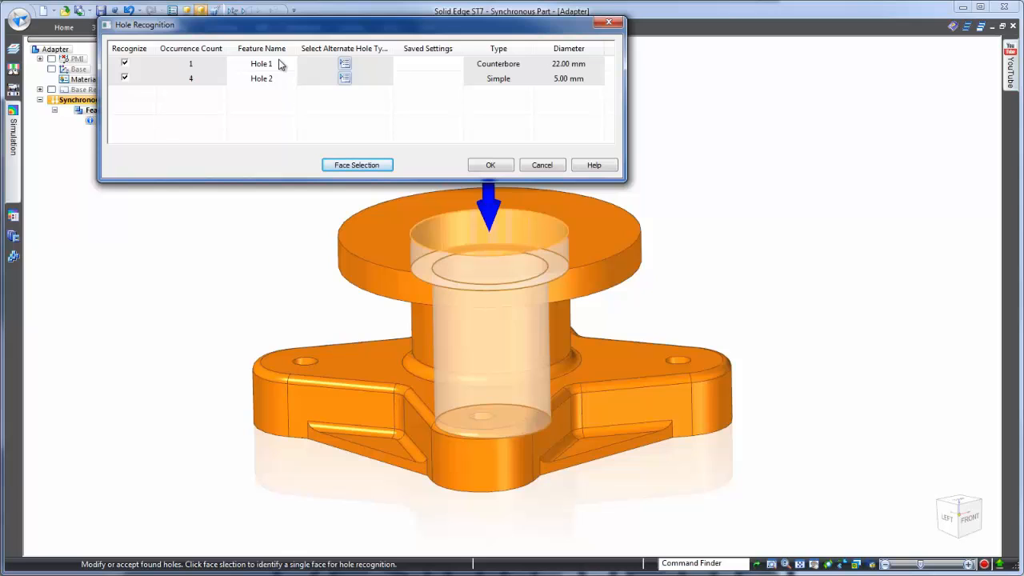
left_click(126, 65)
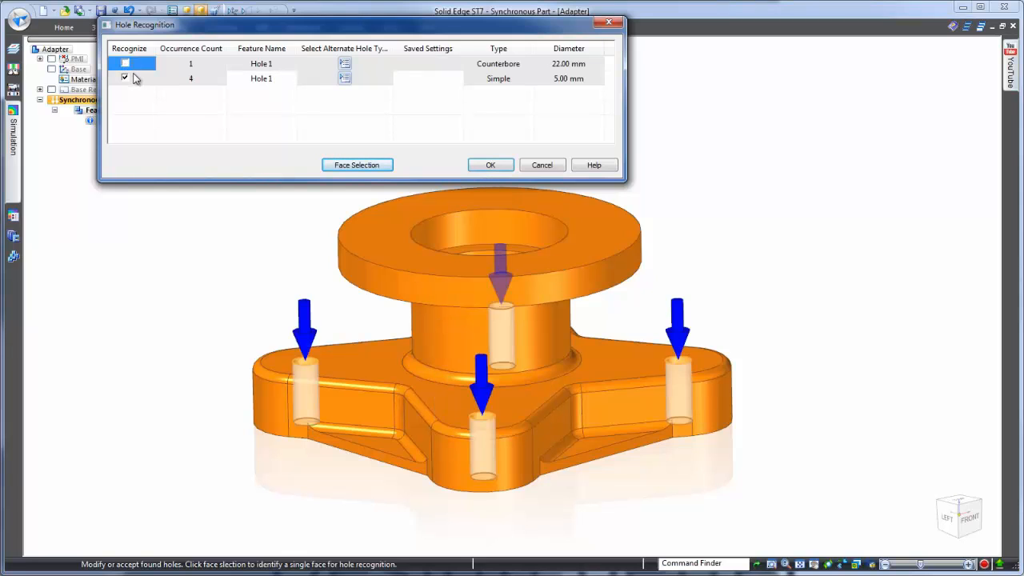
- Convert the 5 mm base holes to ISO Metric counterbores for Socket Head 4762, size M4, Loose (H14) fit, and accept the recognition
left_click(344, 78)
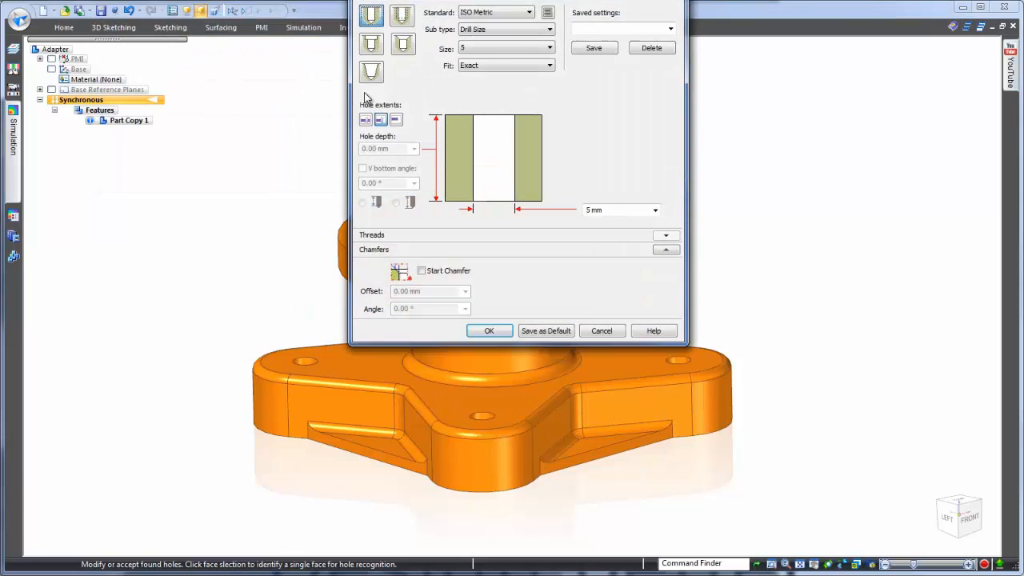
left_click(370, 46)
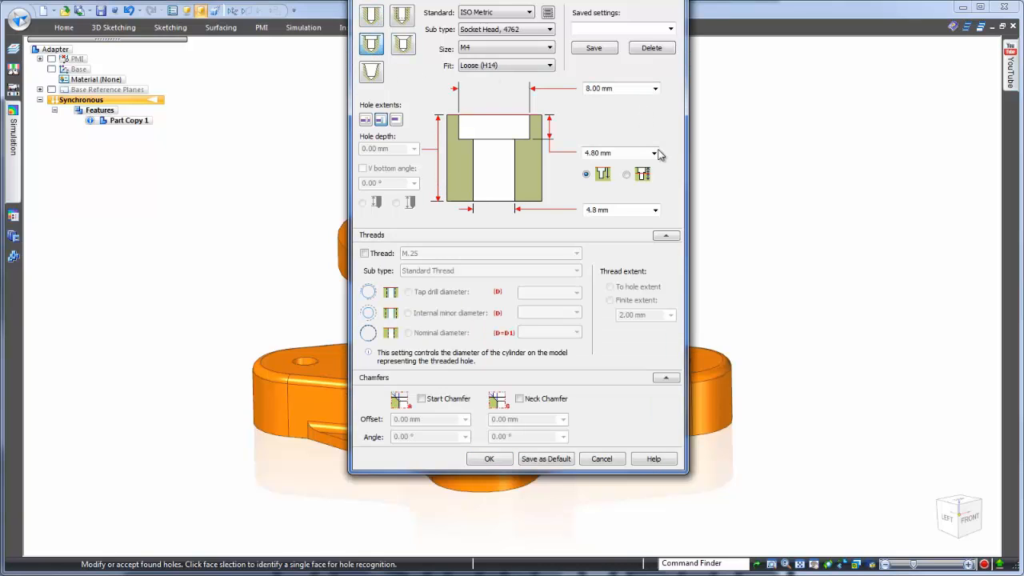
left_click(490, 459)
left_click(491, 165)
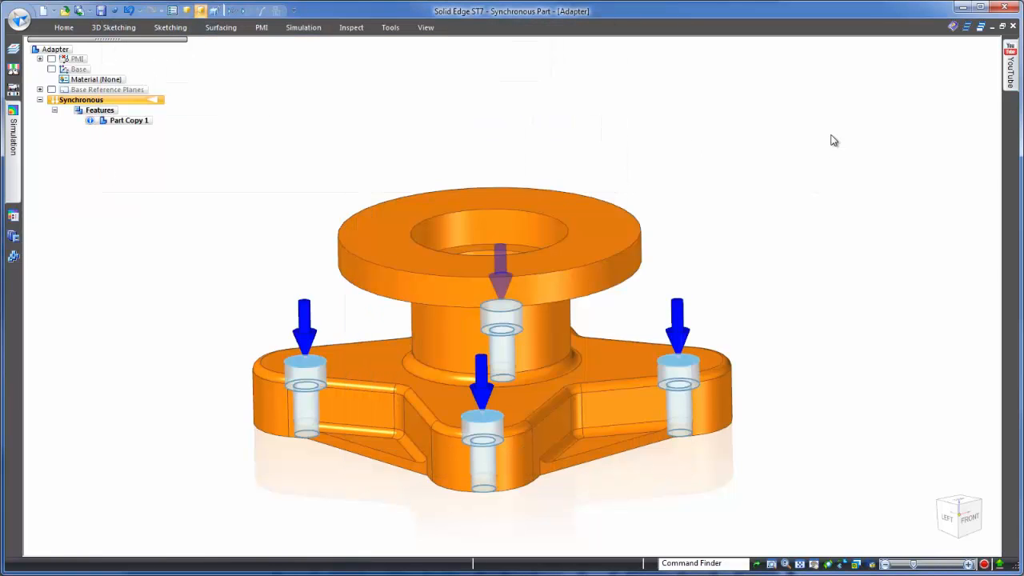
middle_click_drag(825, 137, 797, 141)
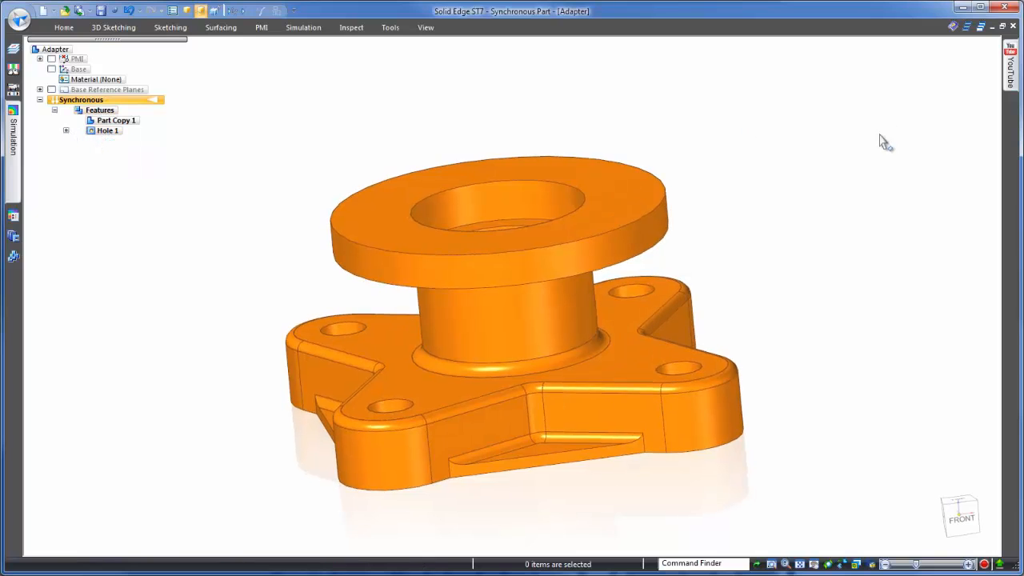
- Fence-select the triangular webs at the base's lower edge from the front view, exclude the bottom face, and delete the webs
middle_click_drag(882, 142, 843, 165)
left_click(963, 519)
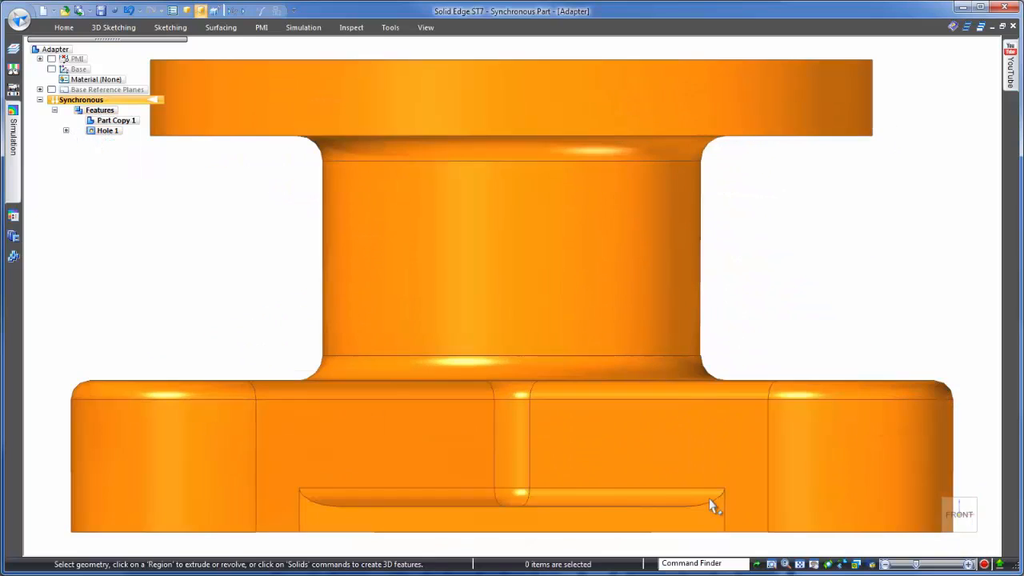
scroll(520, 482, "down", 5)
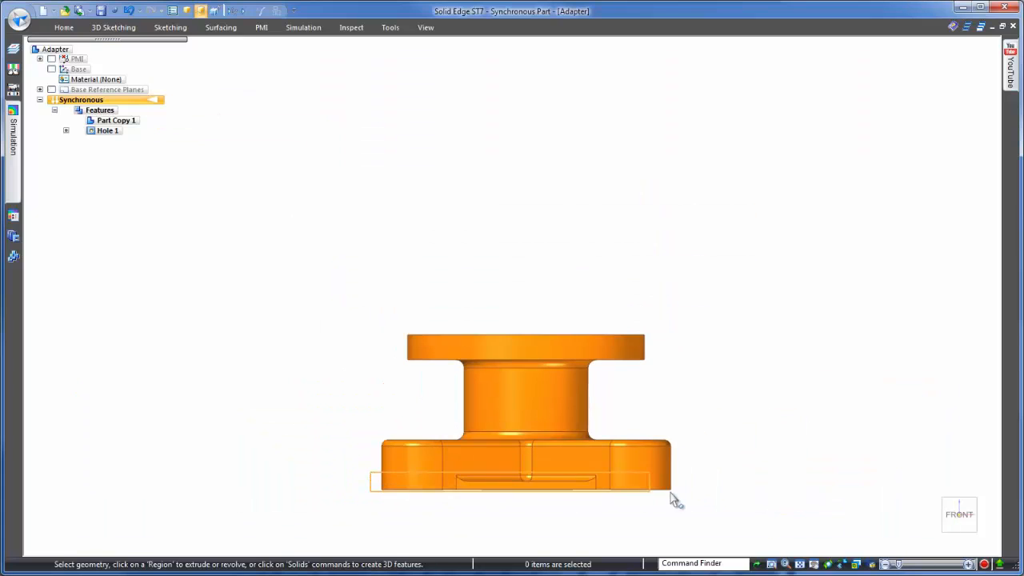
left_click_drag(352, 468, 747, 498)
middle_click_drag(766, 386, 486, 447)
left_click(446, 424)
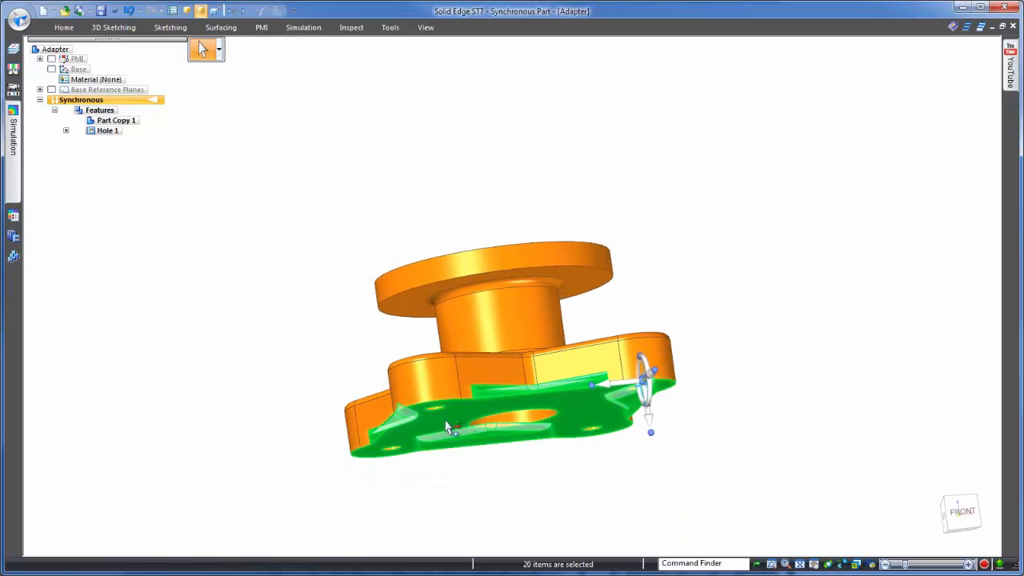
middle_click_drag(939, 329, 938, 330)
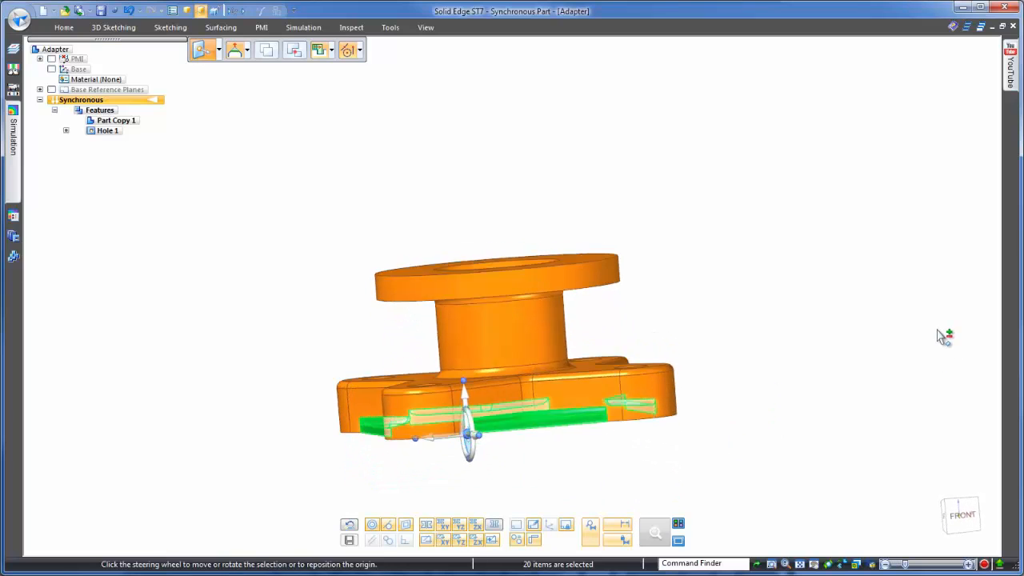
right_click(795, 294)
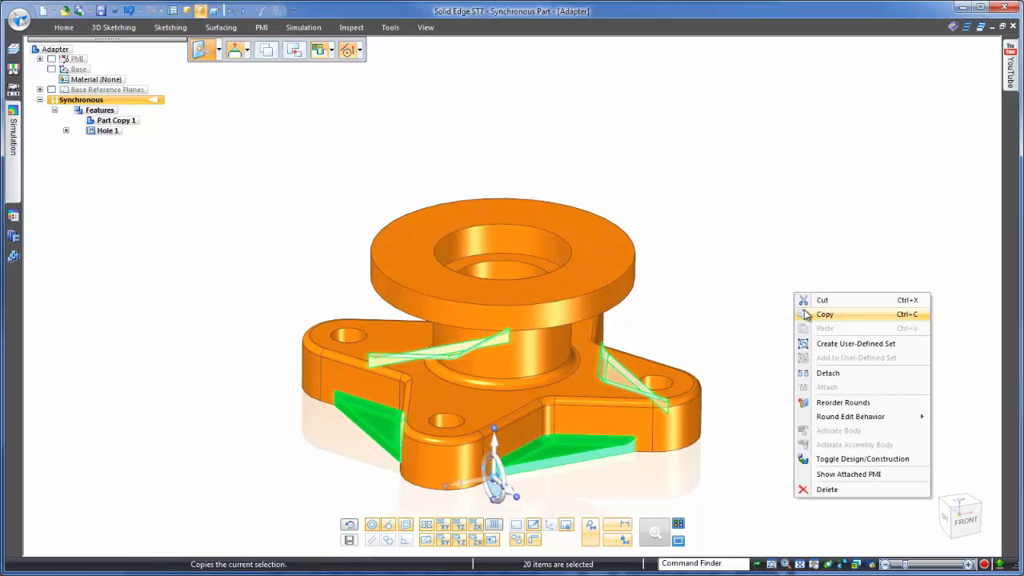
left_click(843, 491)
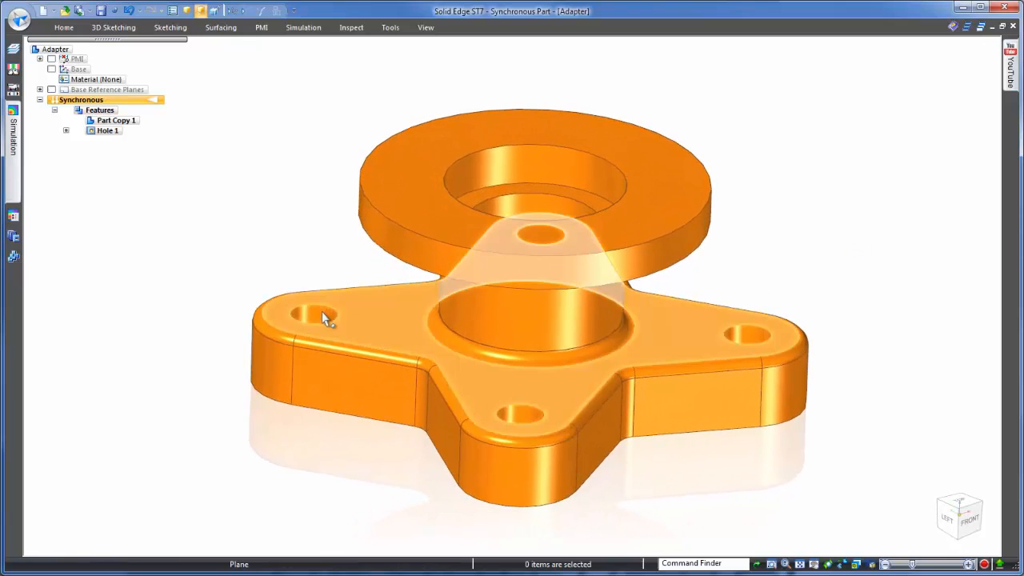
- Try to move a counterbored hole outward along its base arm with the connected base faces
left_click(323, 312)
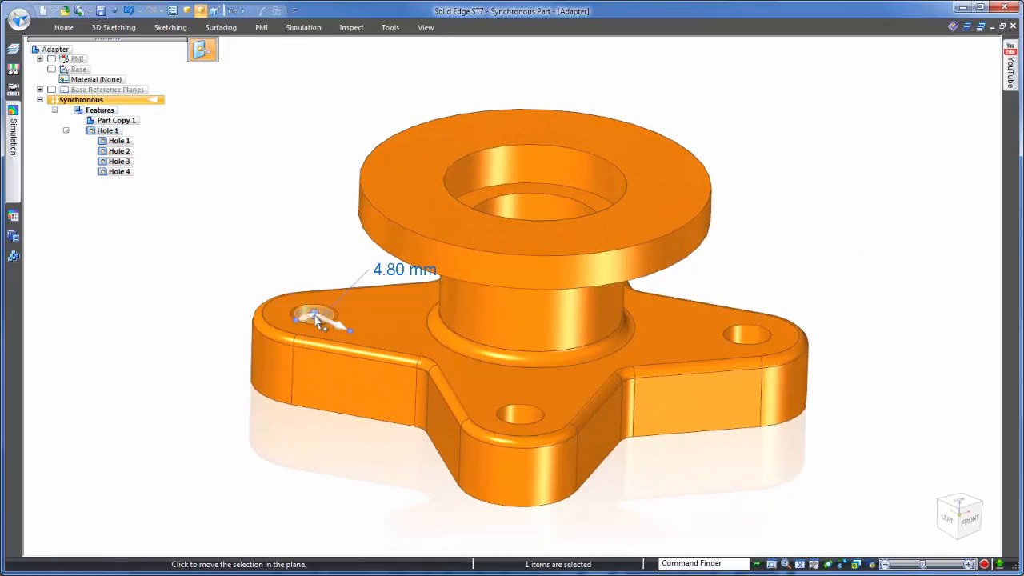
left_click(319, 320)
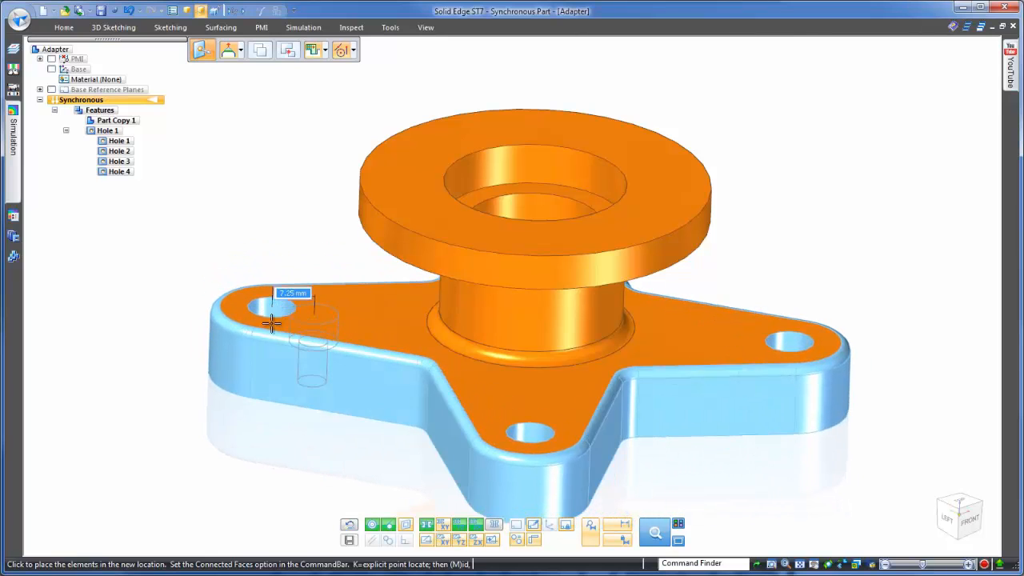
left_click(277, 301)
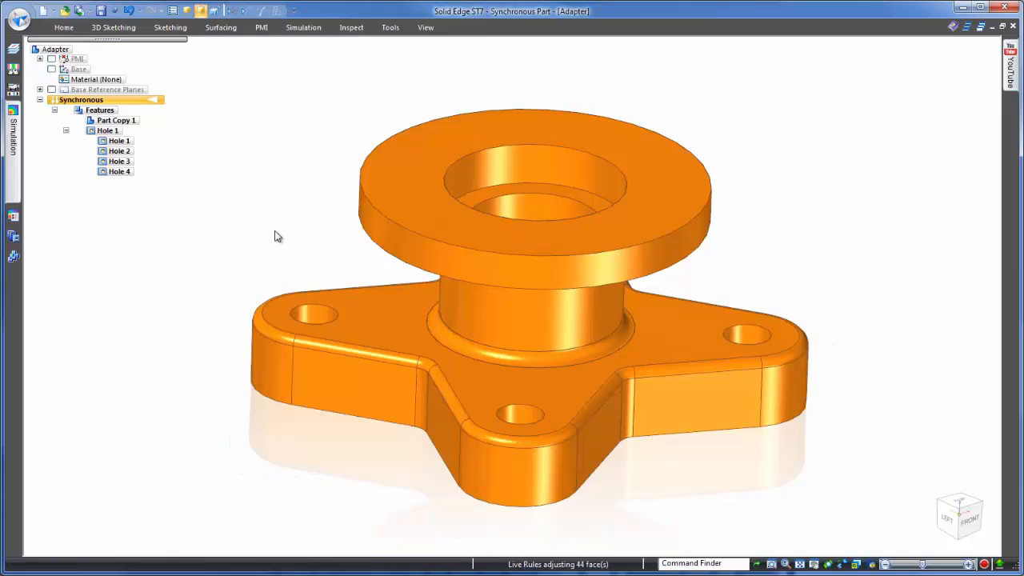
left_click(816, 133)
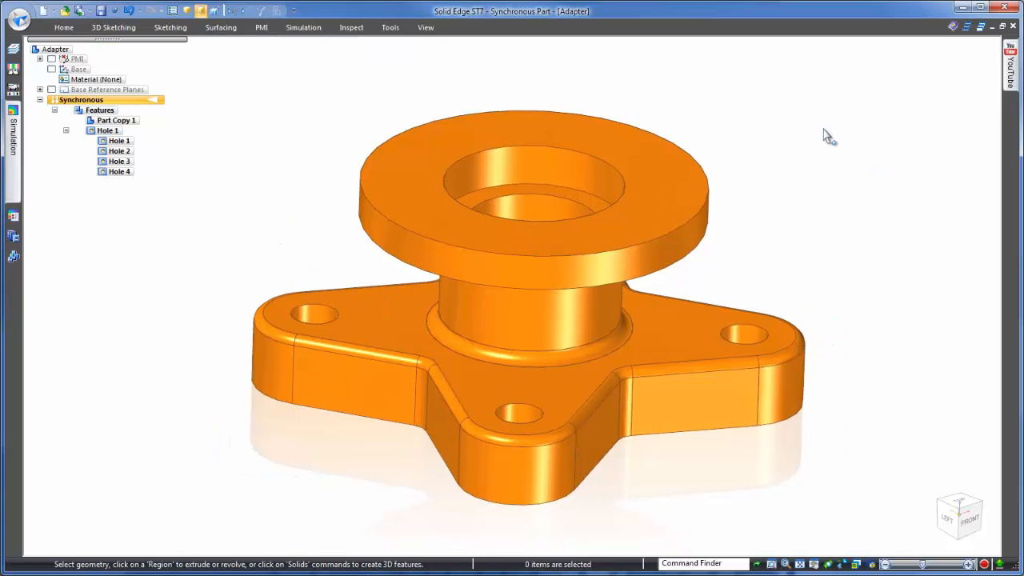
- Save the part as Adapter.par in the Frame project's Components folder and close it to return to the Frame assembly
scroll(825, 138, "down", 4)
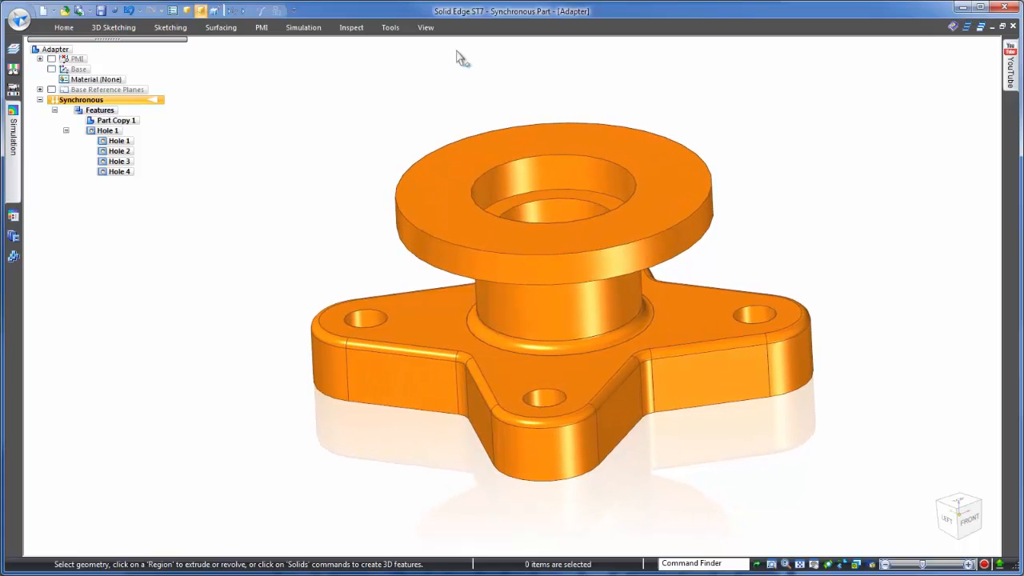
left_click(101, 11)
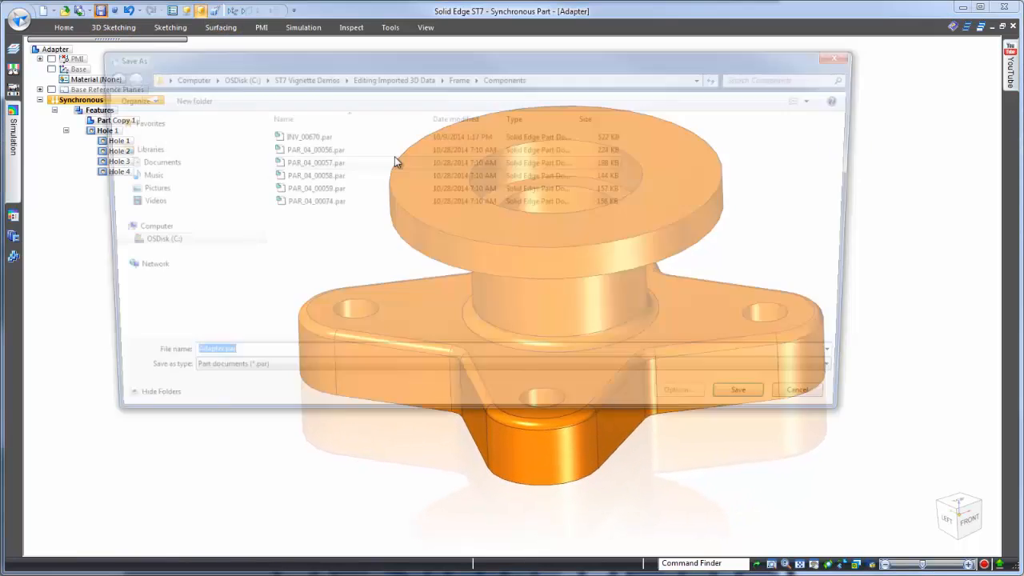
left_click(760, 407)
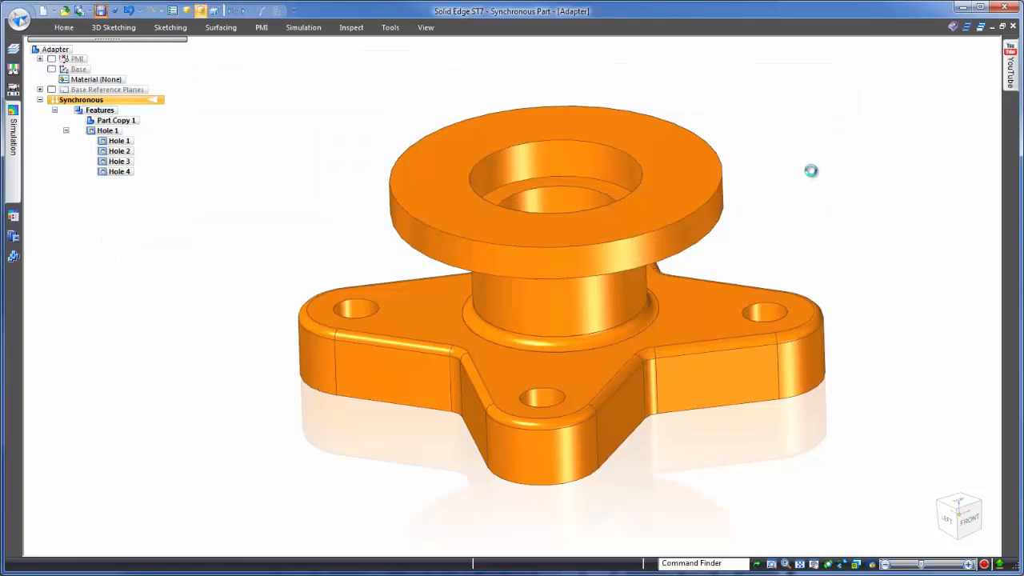
left_click(1013, 27)
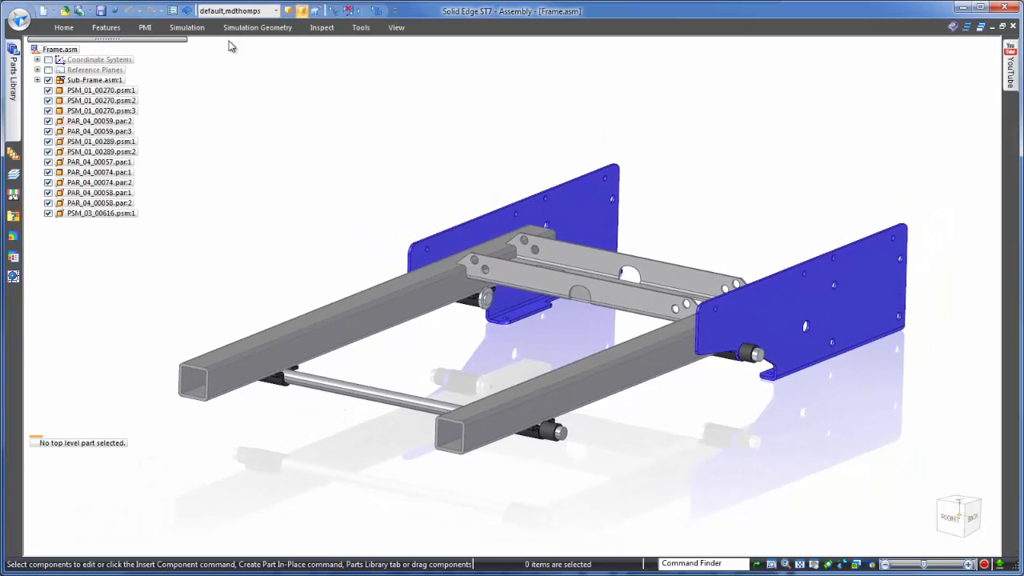
- Insert Adapter.par into the Frame assembly and align its central bore with the cross shaft, leaving rotation unlocked
left_click(64, 28)
left_click(229, 52)
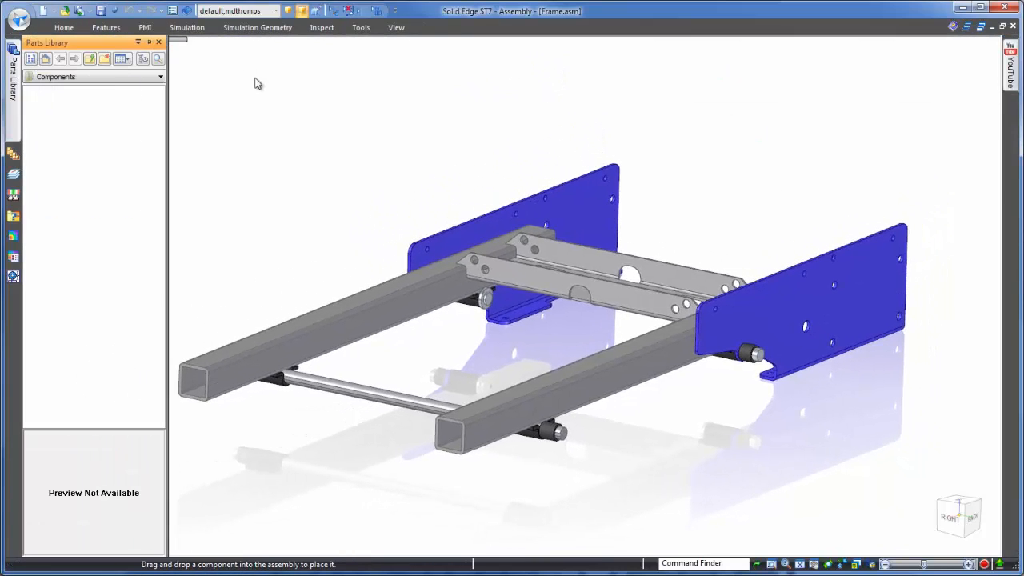
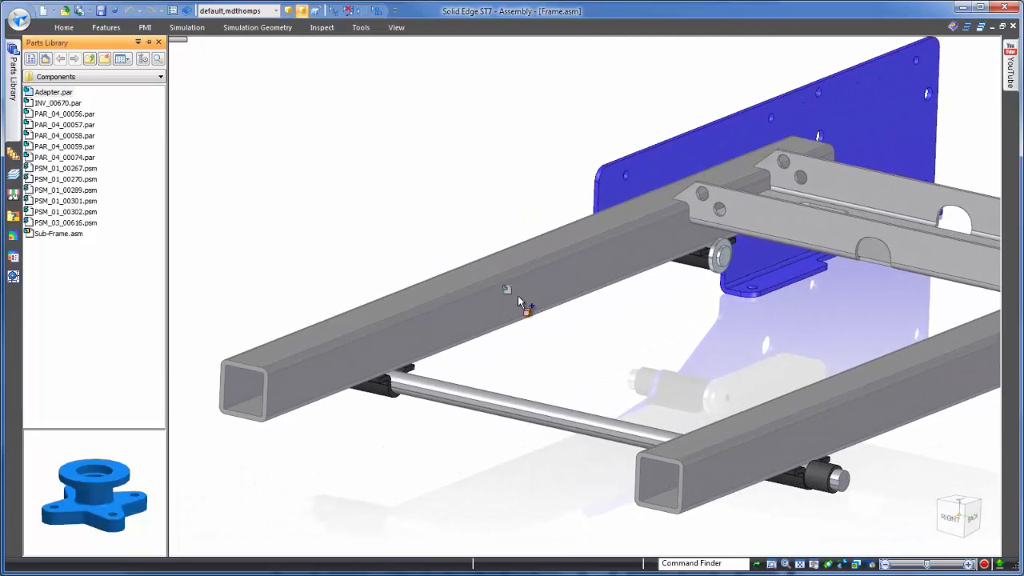
left_click_drag(669, 348, 666, 348)
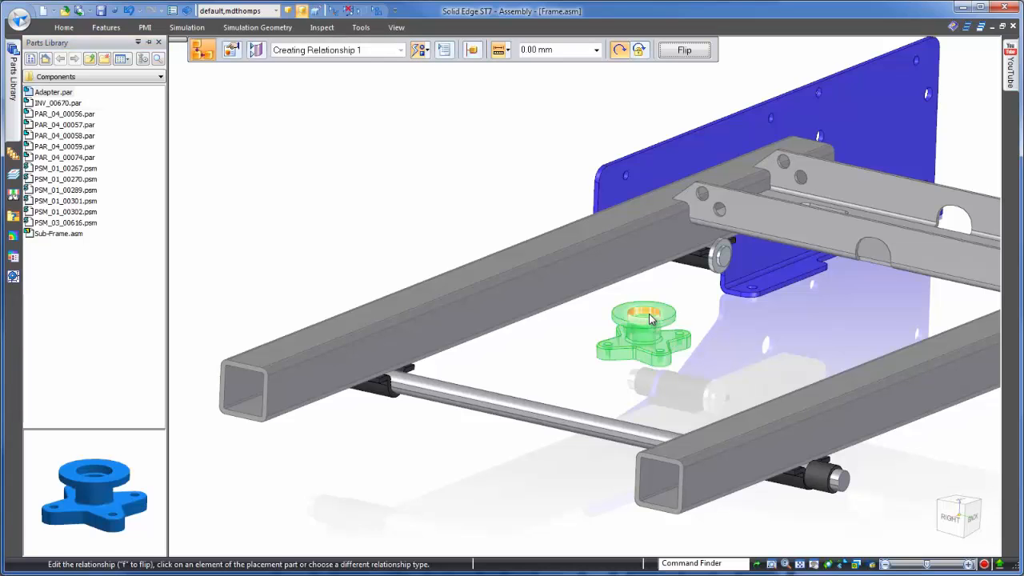
left_click(651, 321)
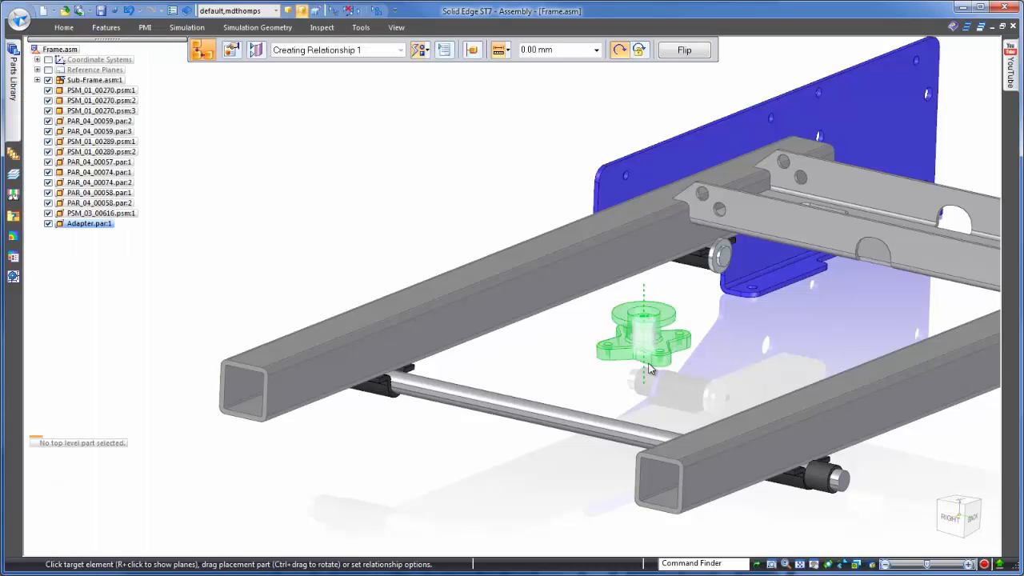
left_click(605, 414)
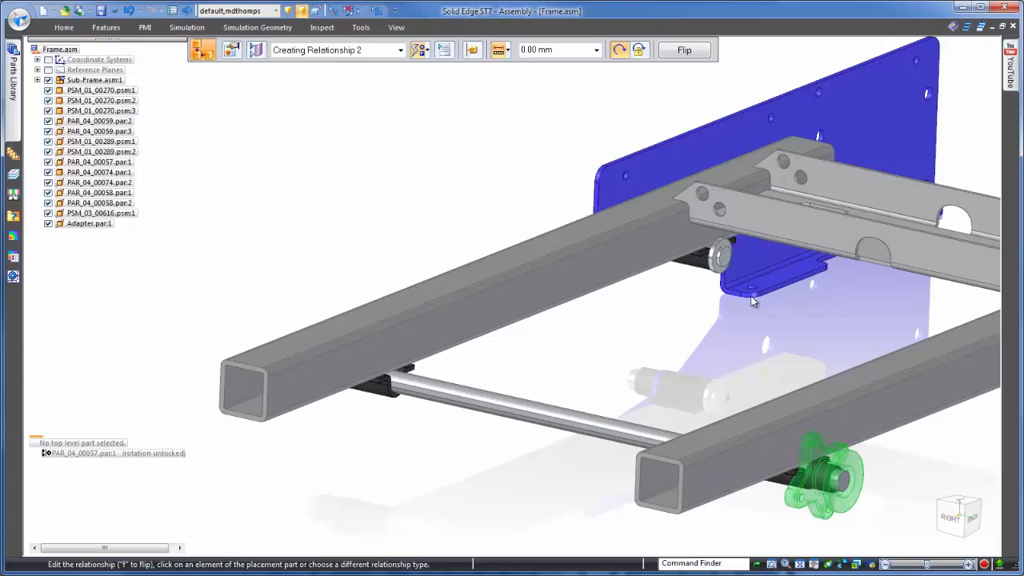
right_click(324, 145)
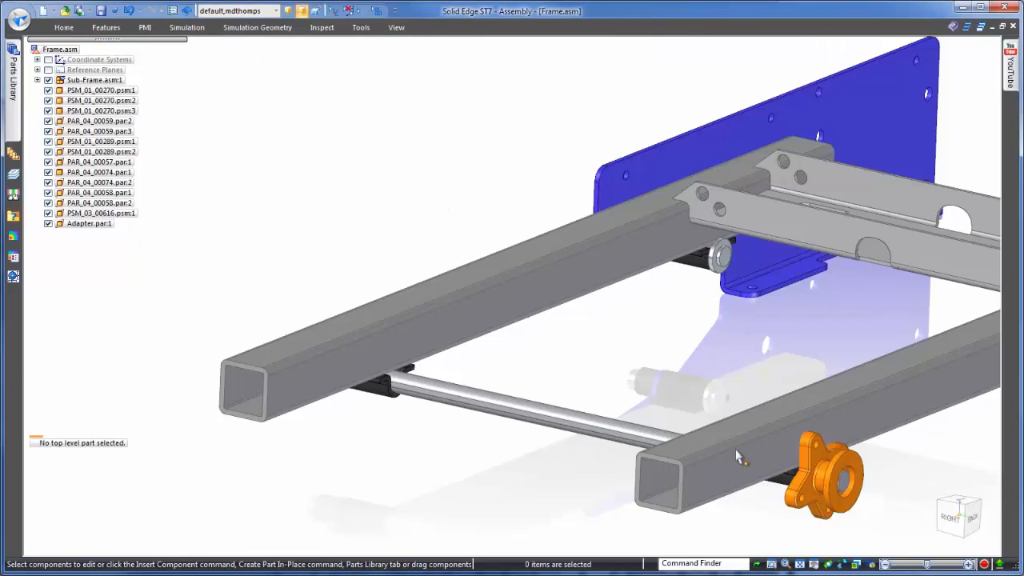
- Slide the adapter along the cross shaft to a position between the two square tubes
left_click(823, 518)
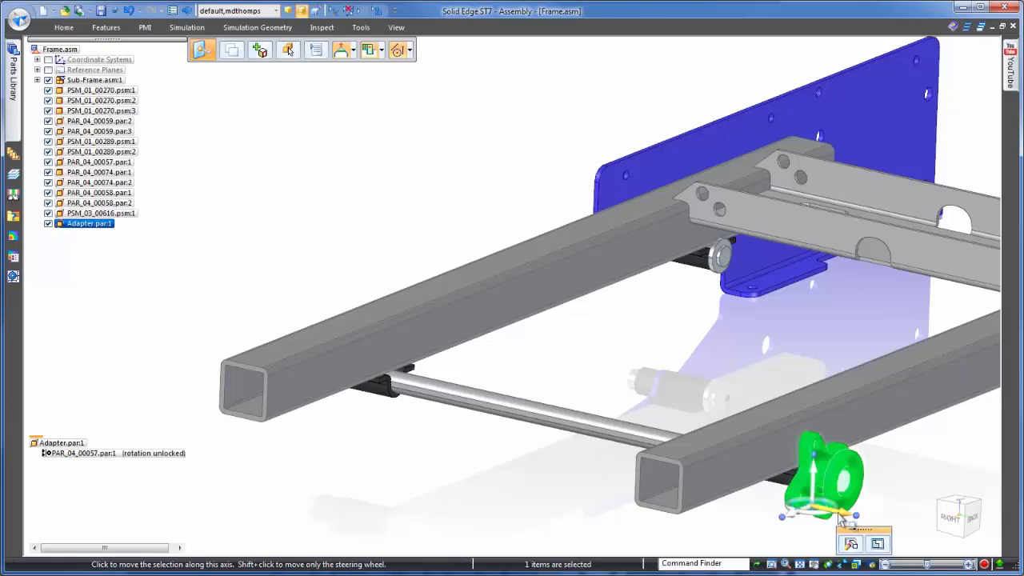
left_click(840, 520)
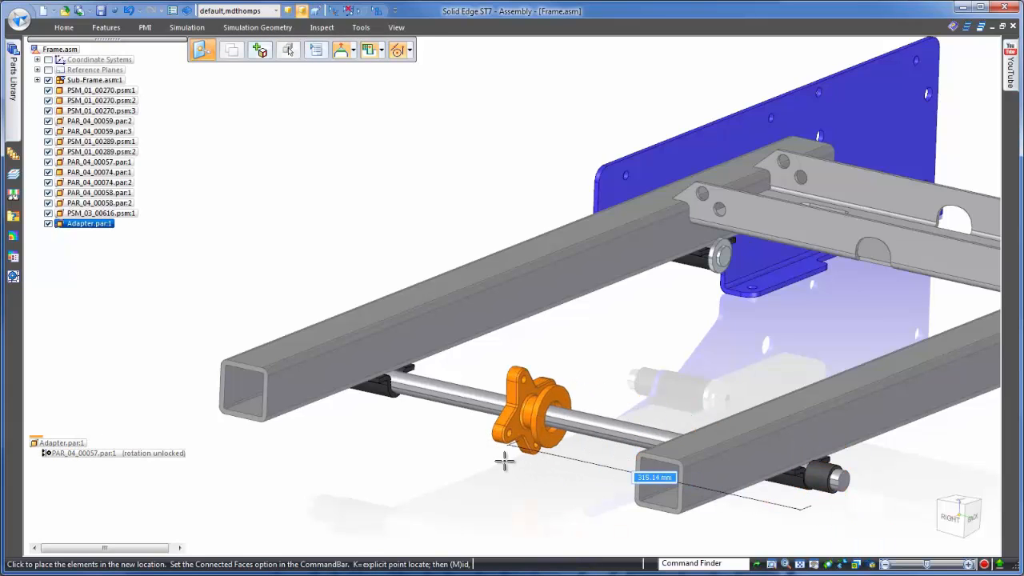
left_click(482, 454)
left_click(483, 465)
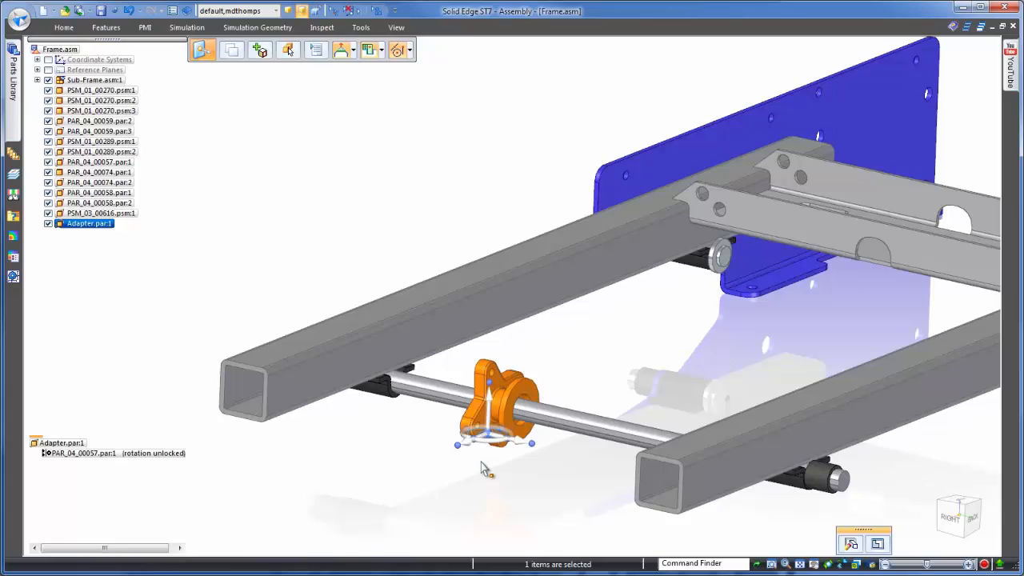
middle_click(508, 502)
scroll(330, 106, "up", 4)
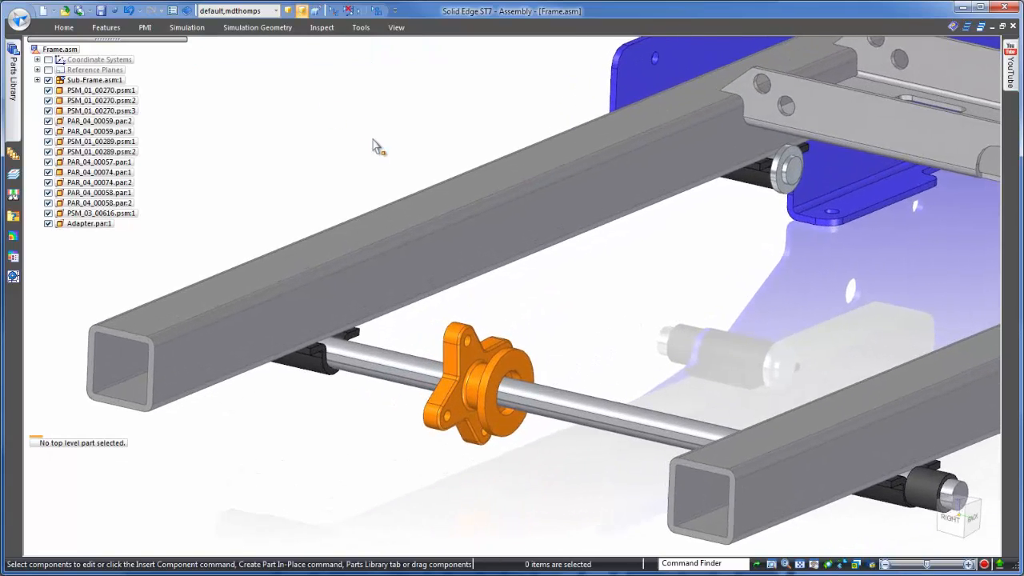
scroll(370, 132, "down", 3)
scroll(343, 91, "down", 5)
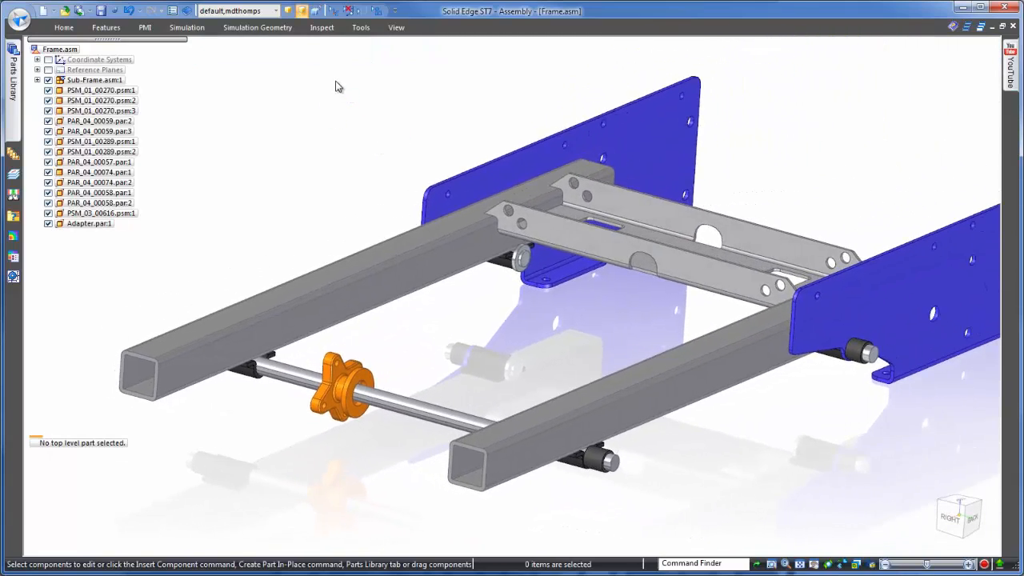
- Open the Parasolid file PSM_03_00615.x_t from the Components folder using the ISO Sheet Metal.psm template
left_click(20, 19)
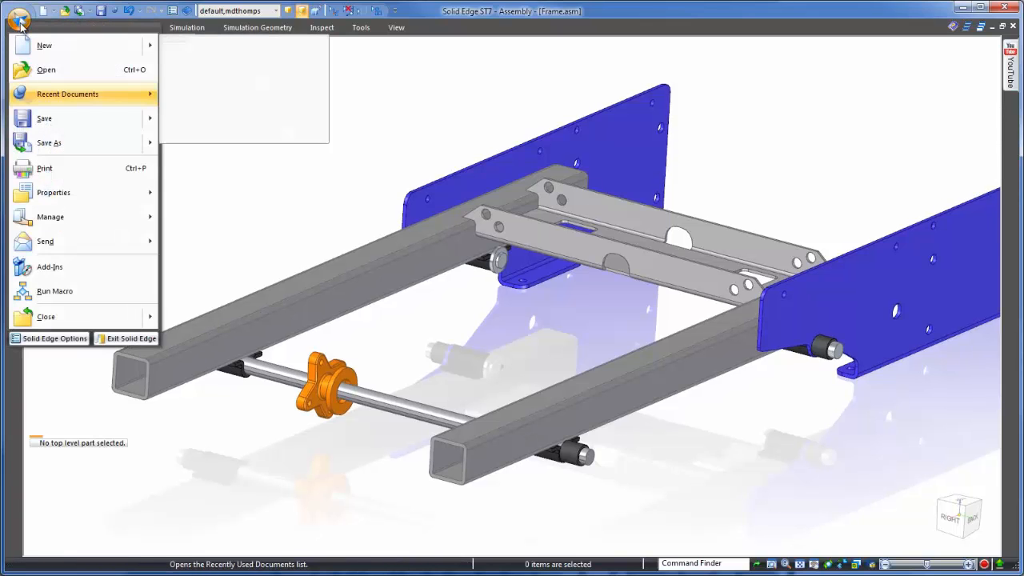
left_click(46, 72)
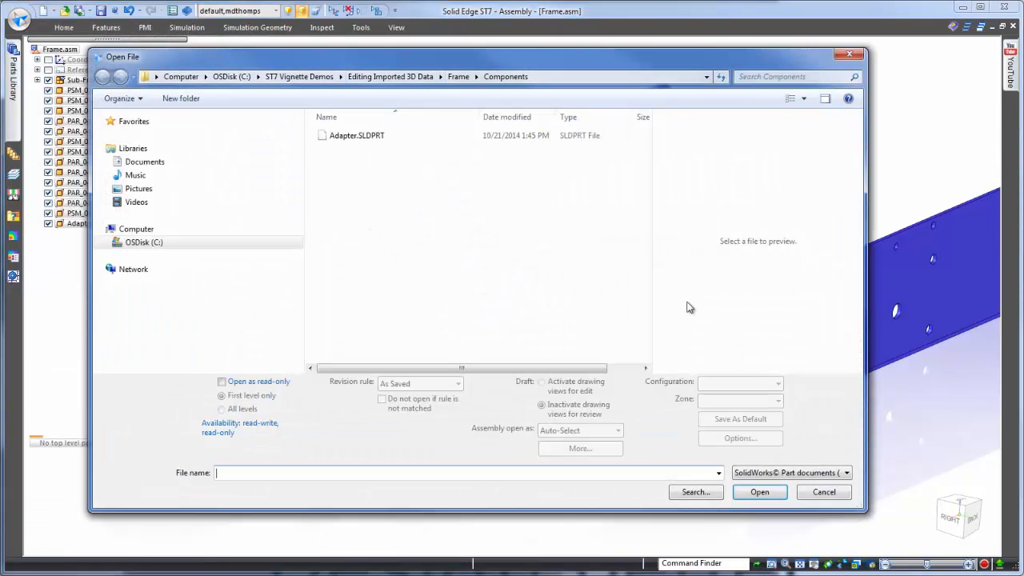
left_click(842, 472)
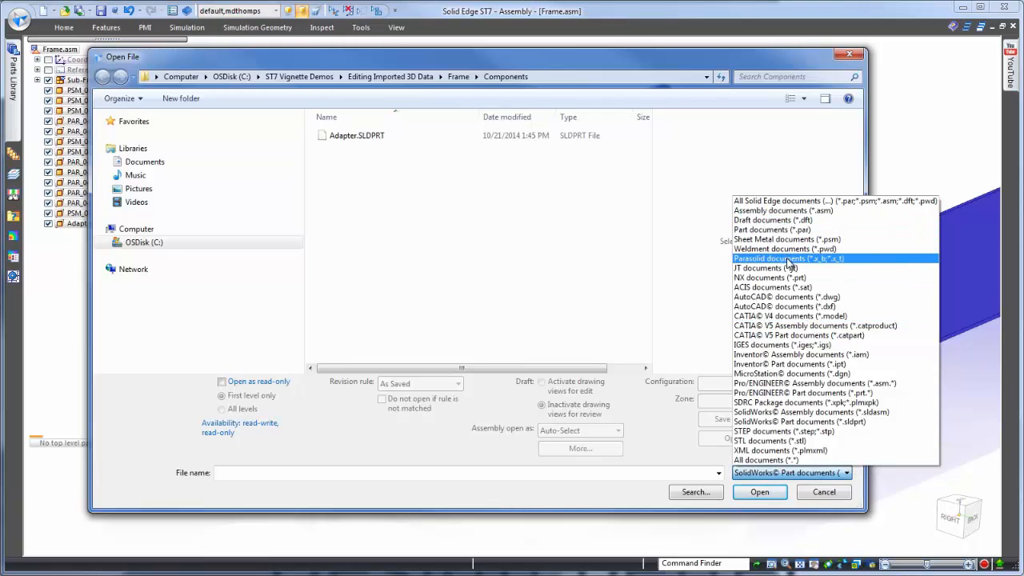
left_click(790, 259)
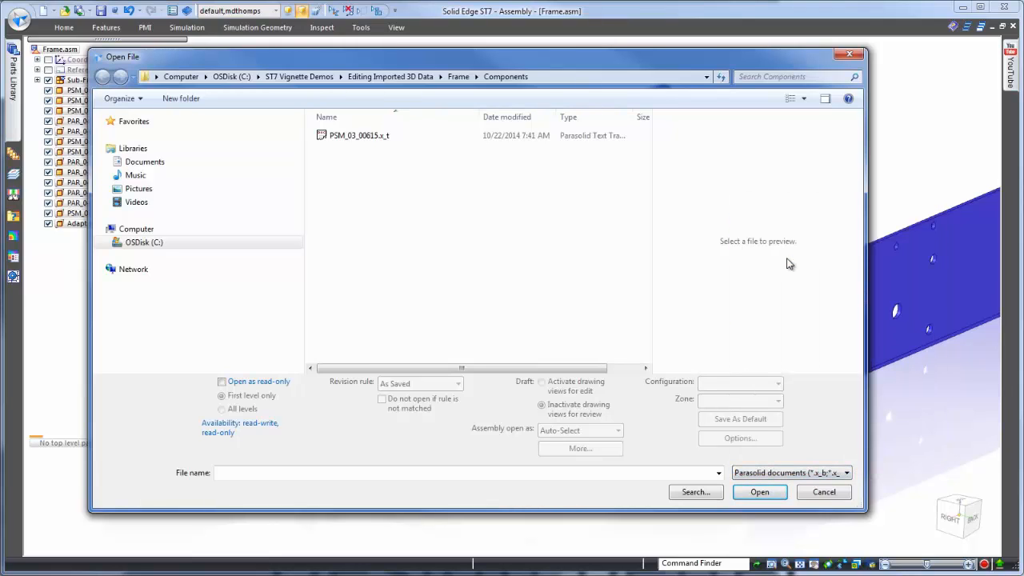
left_click(350, 138)
left_click(758, 492)
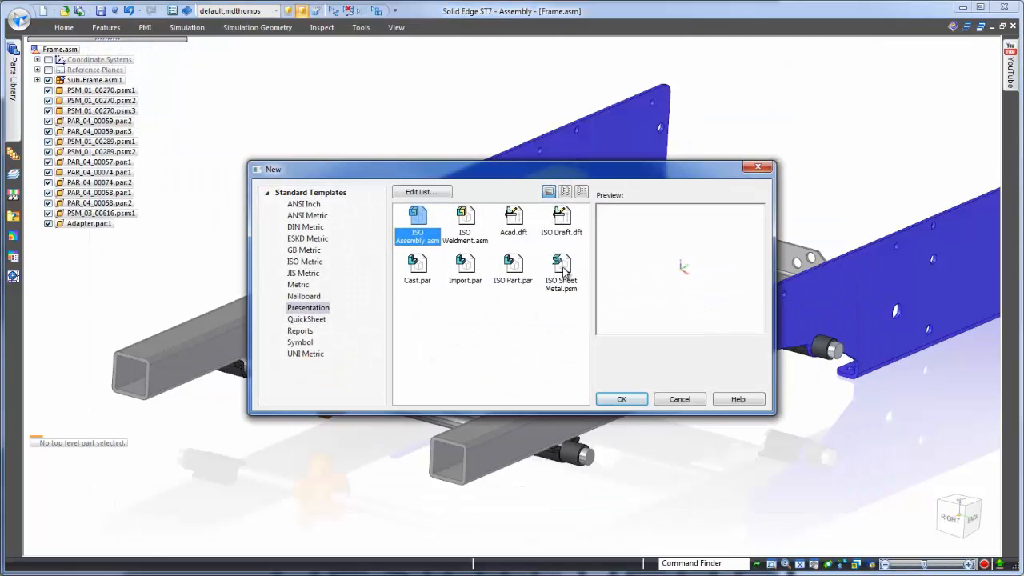
left_click(563, 270)
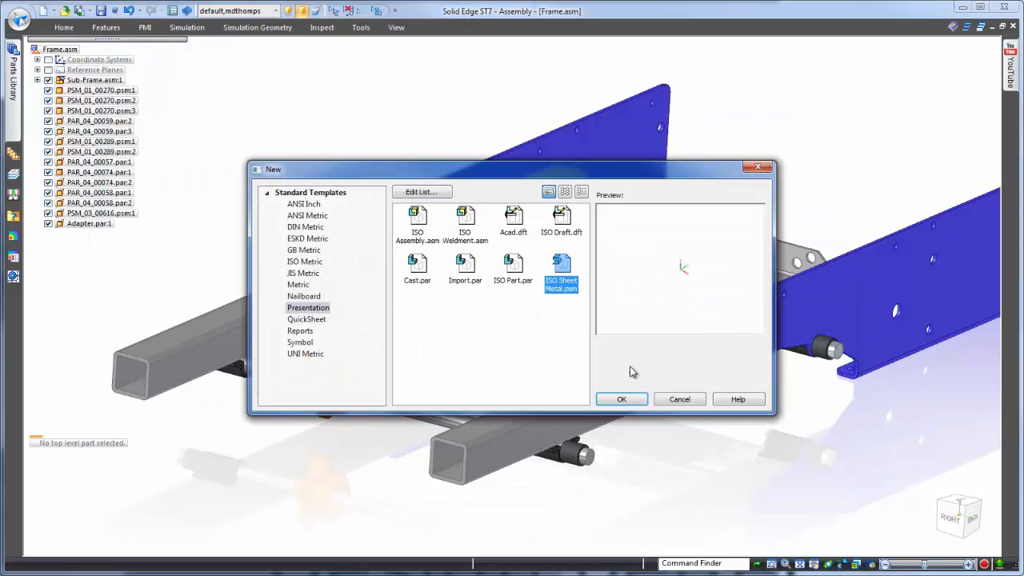
left_click(636, 400)
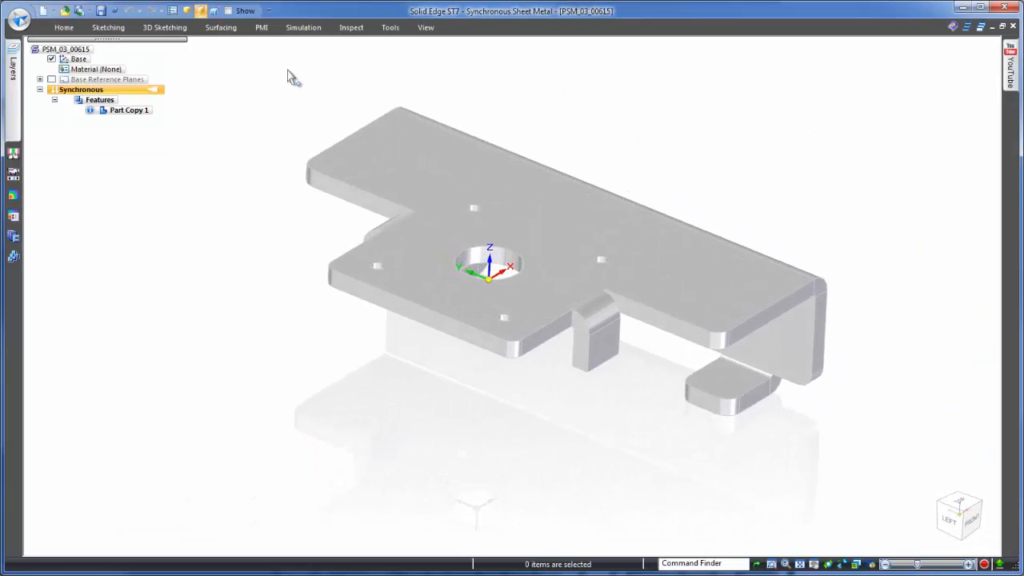
- Assign Aluminum, 1060 as the bracket's material and paint the whole body with the Aluminum style
right_click(95, 70)
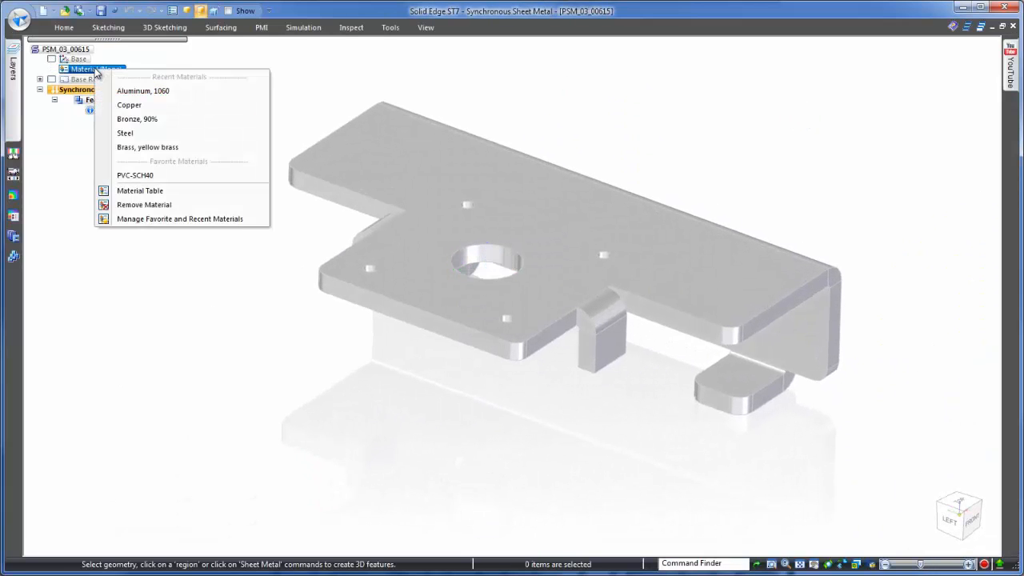
left_click(134, 92)
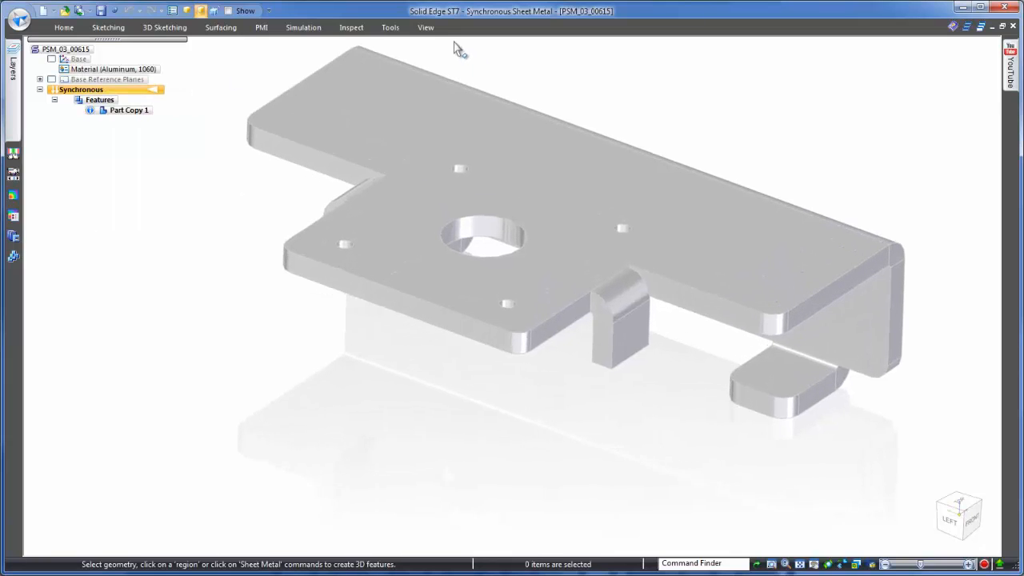
left_click(425, 27)
left_click(427, 72)
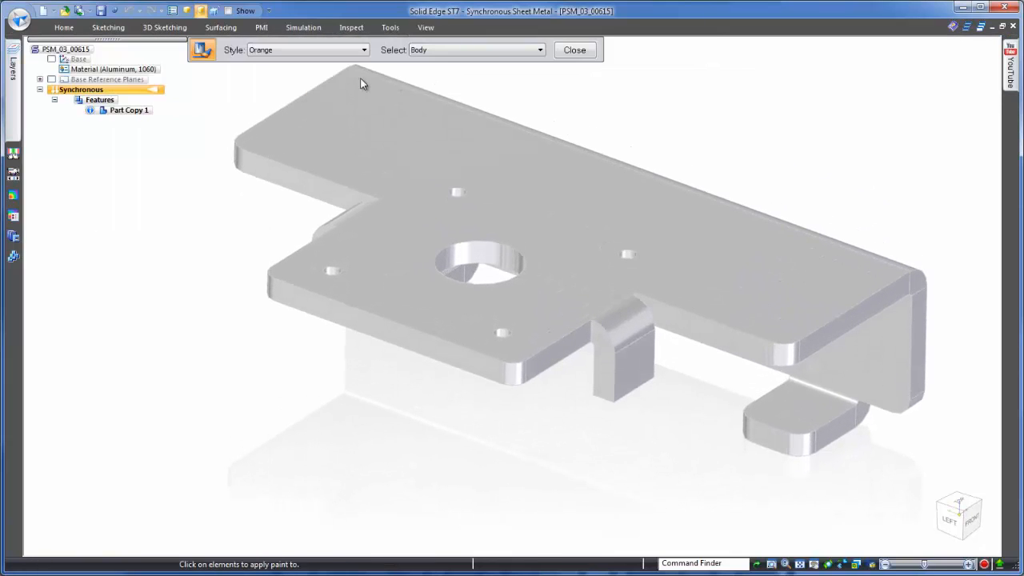
left_click(363, 49)
key("a")
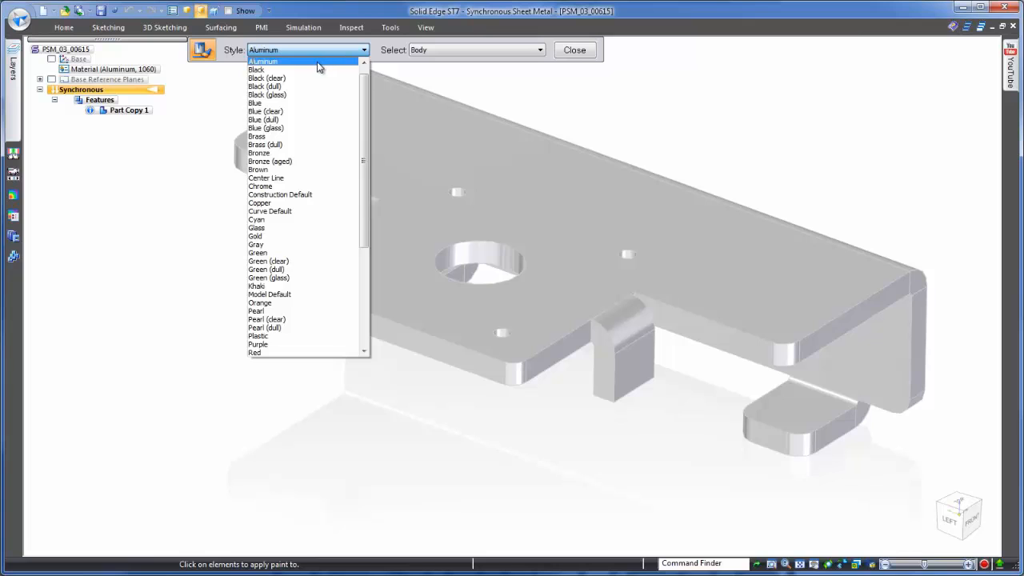
left_click(317, 63)
left_click(467, 164)
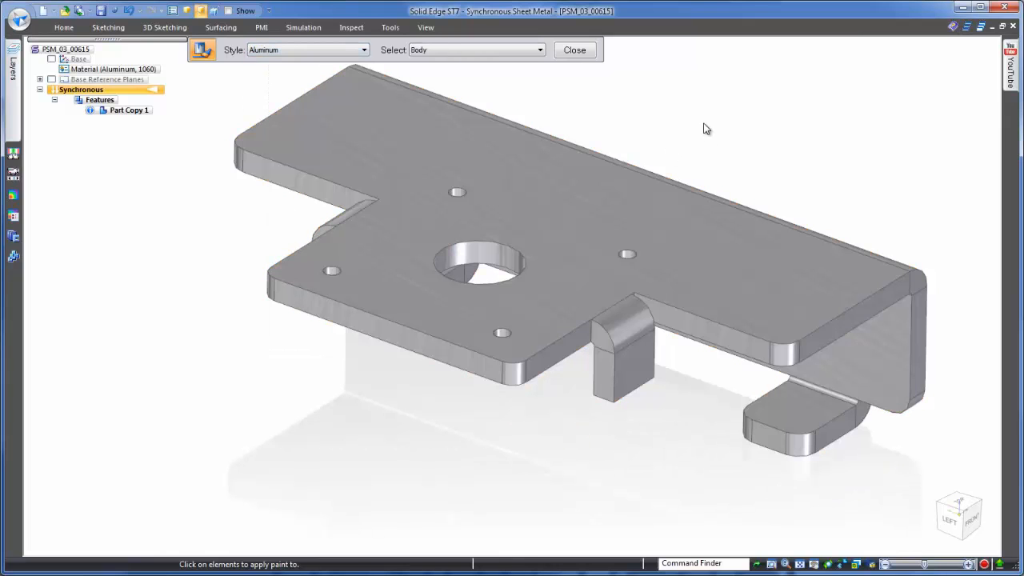
left_click(574, 49)
- Choose the AutoCAD drawing PSM_03_00615.dwg in the Components folder as the file to open
left_click(19, 21)
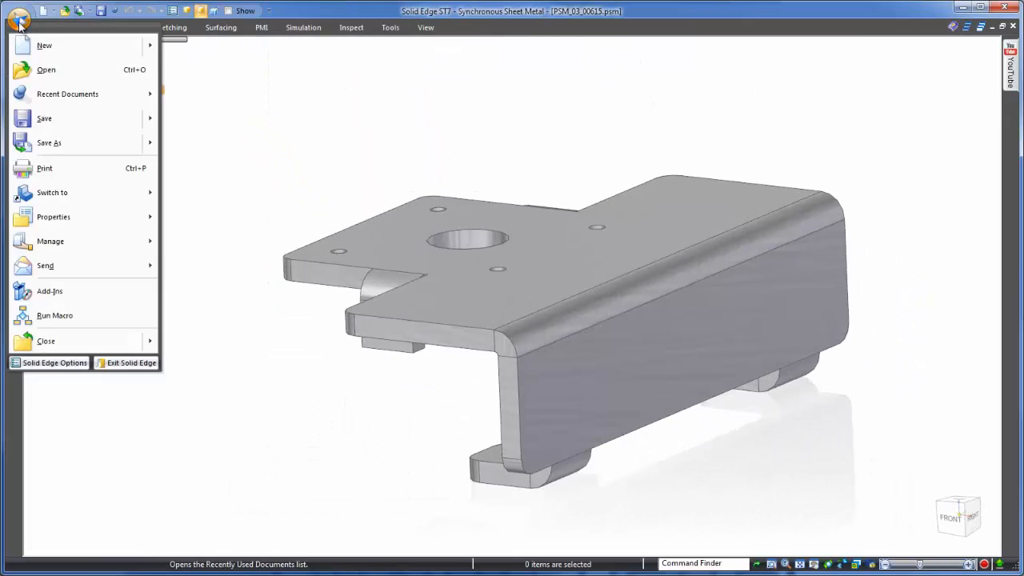
left_click(46, 70)
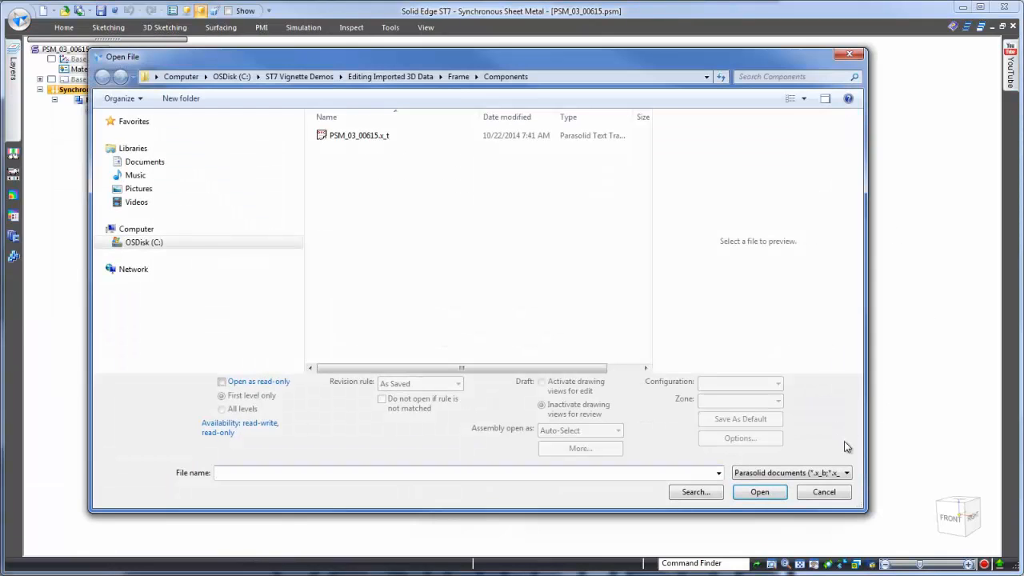
left_click(846, 473)
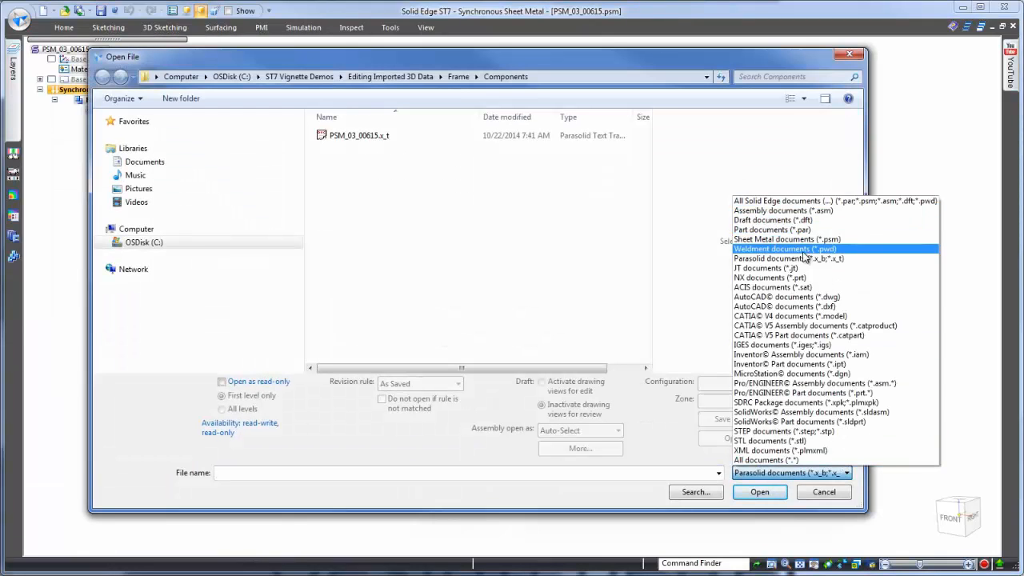
left_click(811, 297)
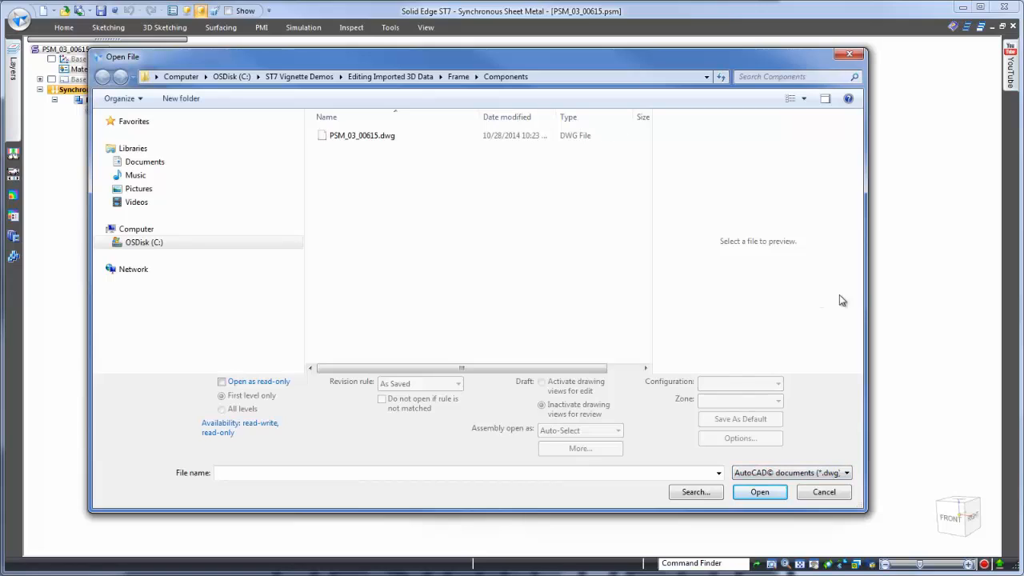
left_click(359, 141)
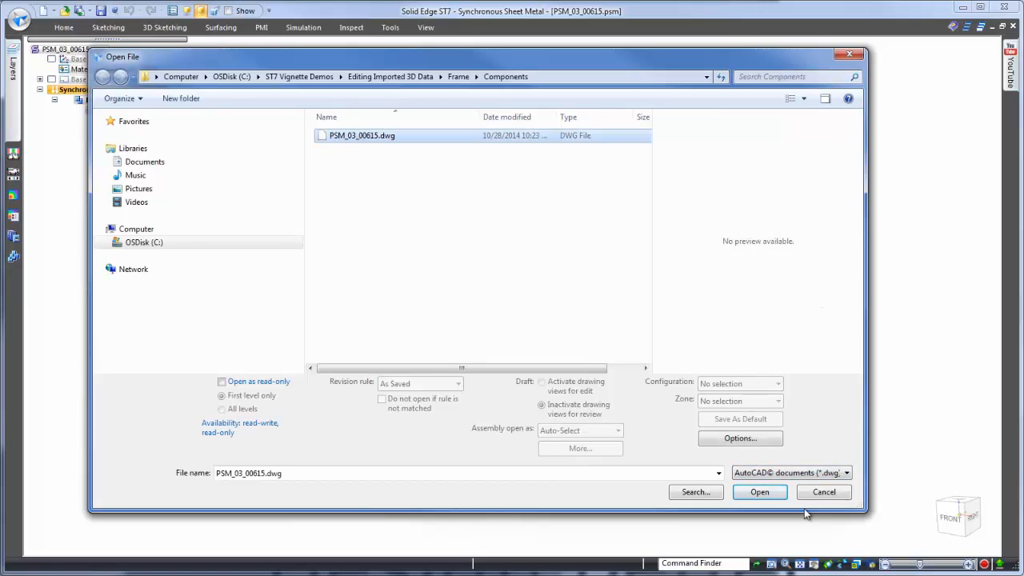
- Preview the drawing fitted in the AutoCAD translation wizard, accept the 2D Draft import settings, and open the drawing
left_click(748, 443)
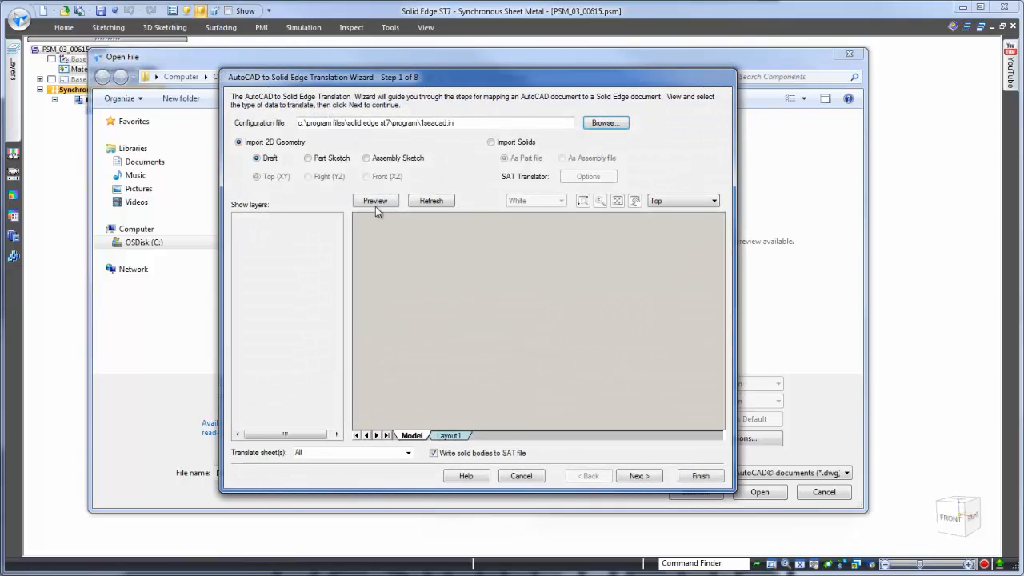
left_click(375, 201)
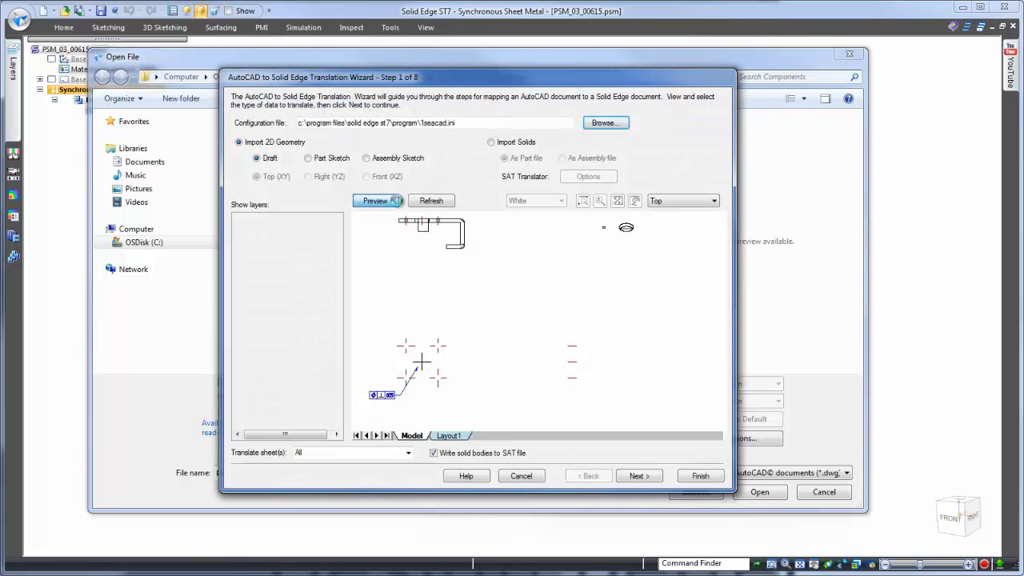
left_click(618, 201)
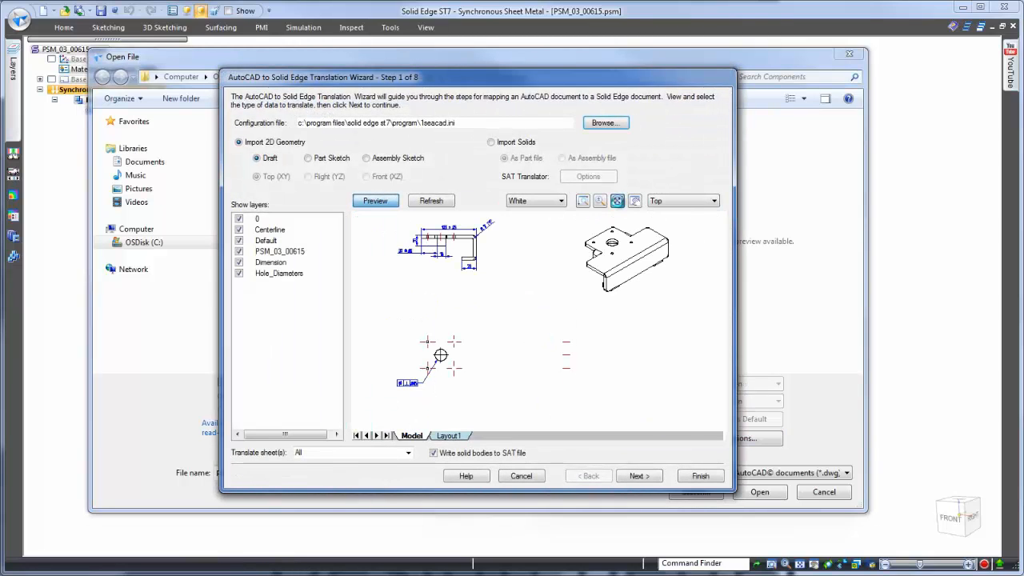
left_click(700, 476)
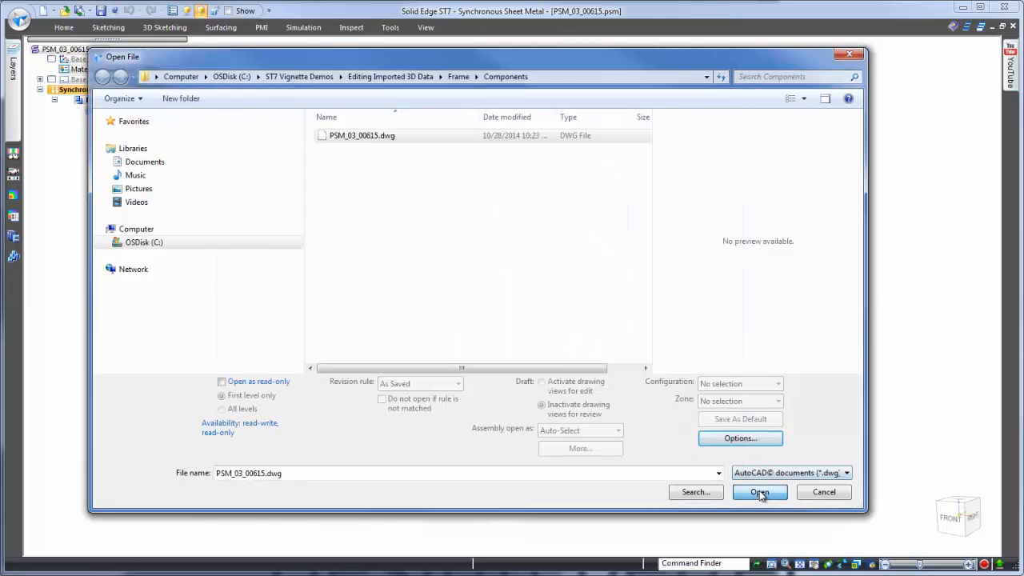
left_click(760, 491)
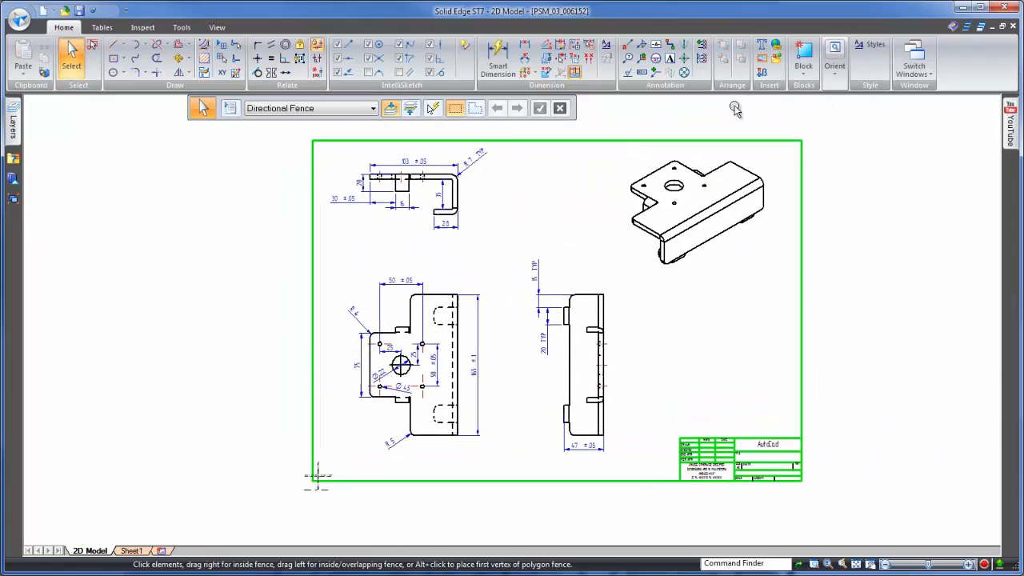
- Hide the Centerline and Hole_Diameters layers and fit the drawing sheet in the view
left_click(13, 122)
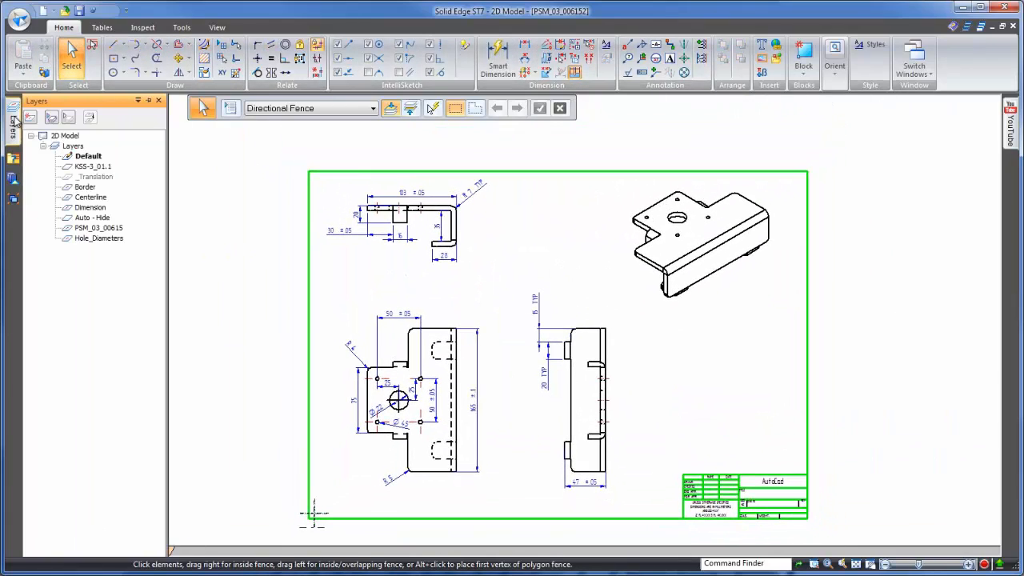
right_click(99, 243)
left_click(154, 279)
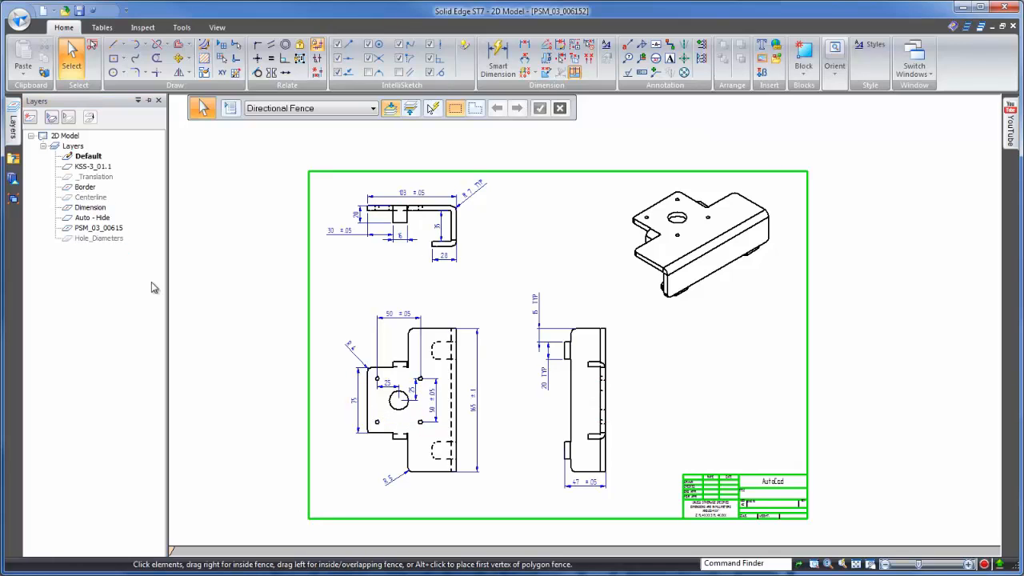
middle_click(893, 188)
middle_click(893, 188)
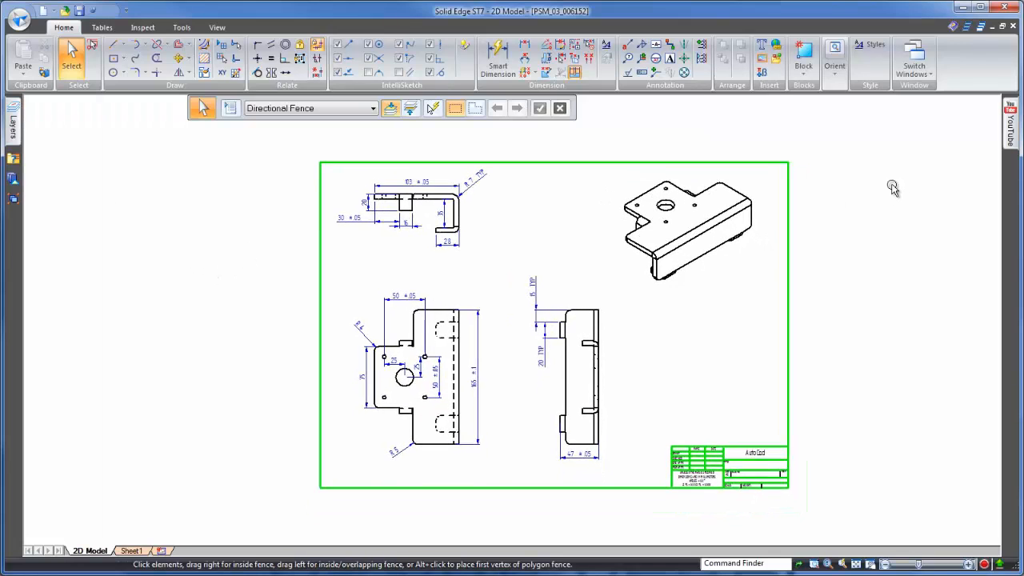
- Use Create 3D to fold the bent profile as Front View and the plan view below it into the existing PSM_03_00615.psm at scale 1.00
right_click(568, 221)
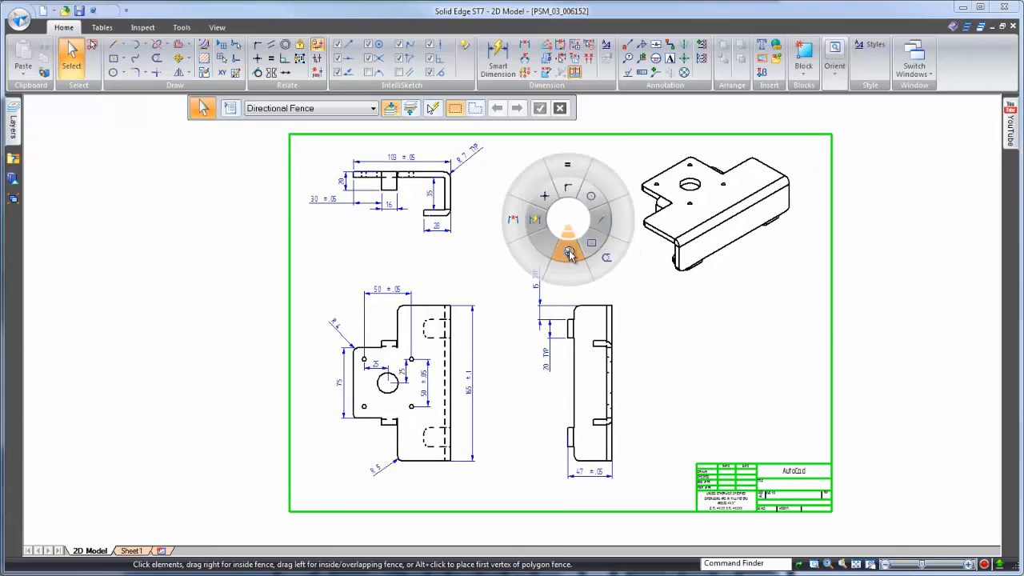
left_click(568, 253)
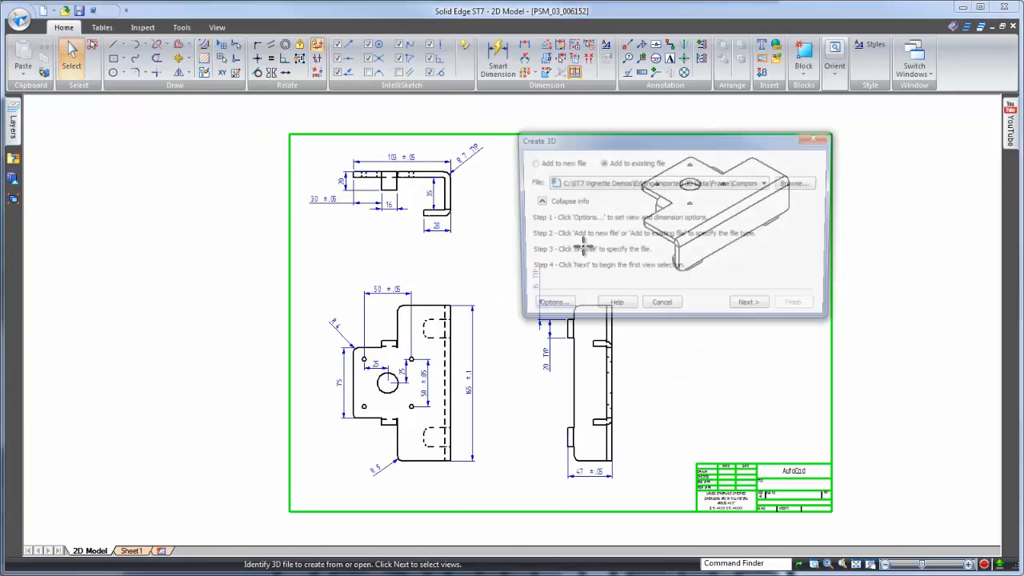
left_click(752, 308)
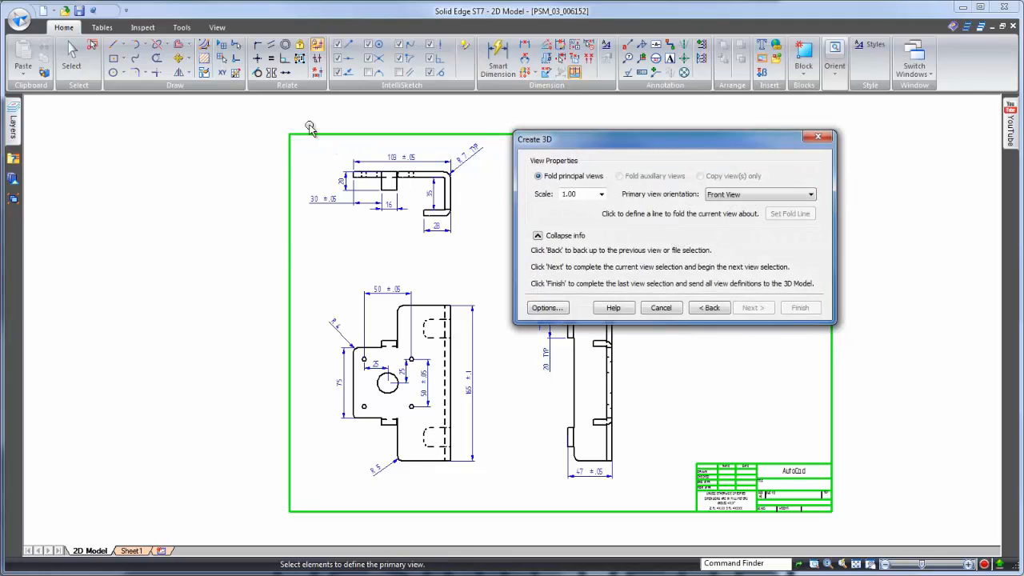
left_click(496, 254)
left_click(760, 309)
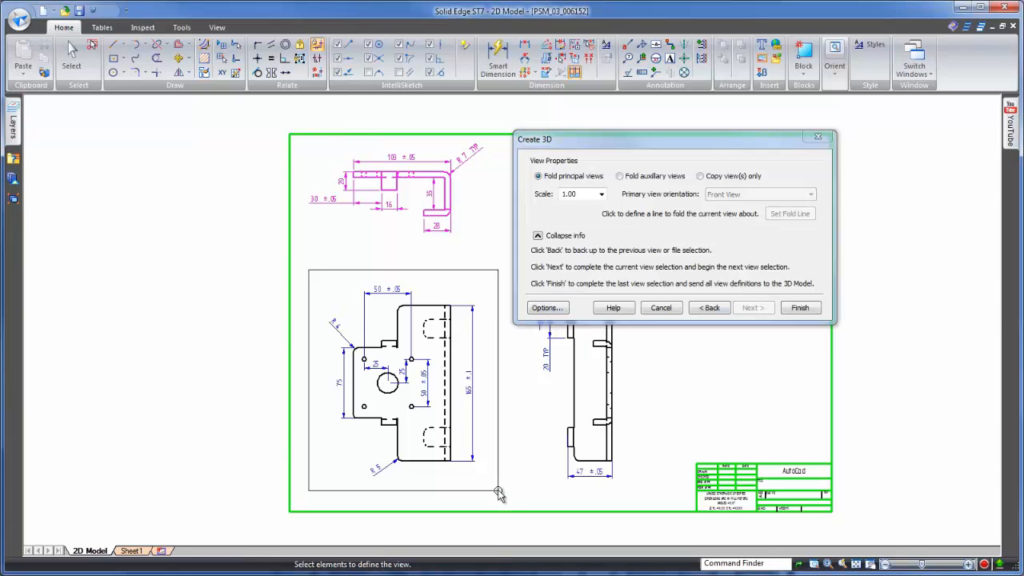
left_click_drag(497, 491, 497, 491)
left_click(806, 309)
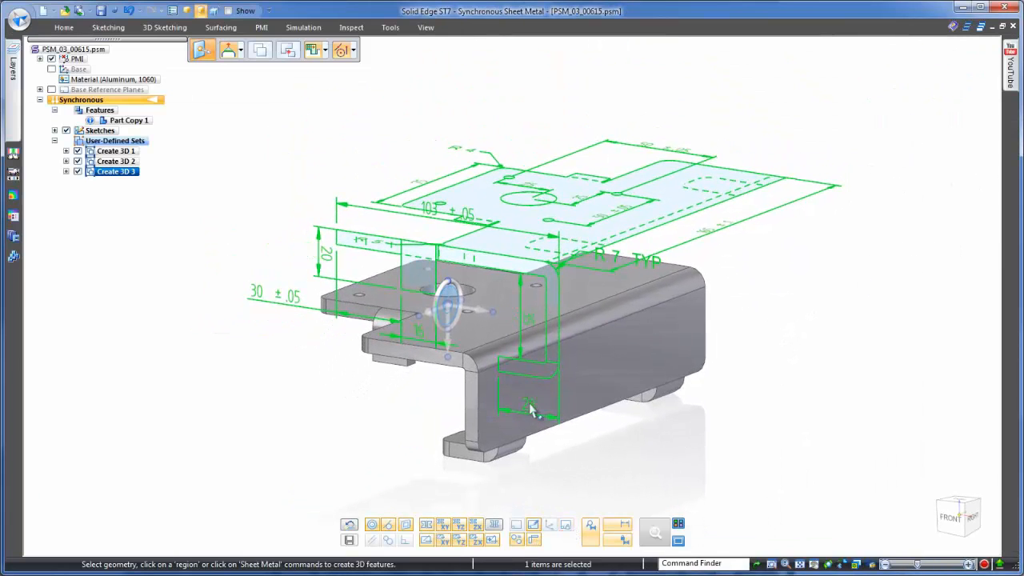
- Move the folded sketch set in its horizontal plane from the centre of its large circle to the centre of the bracket's large hole
left_click_drag(456, 307, 529, 214)
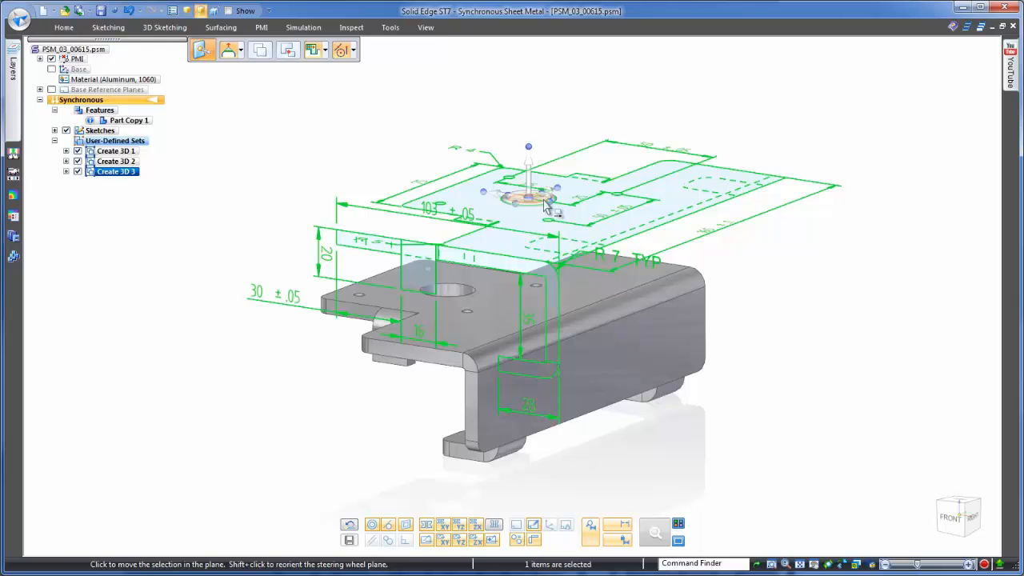
left_click(546, 205)
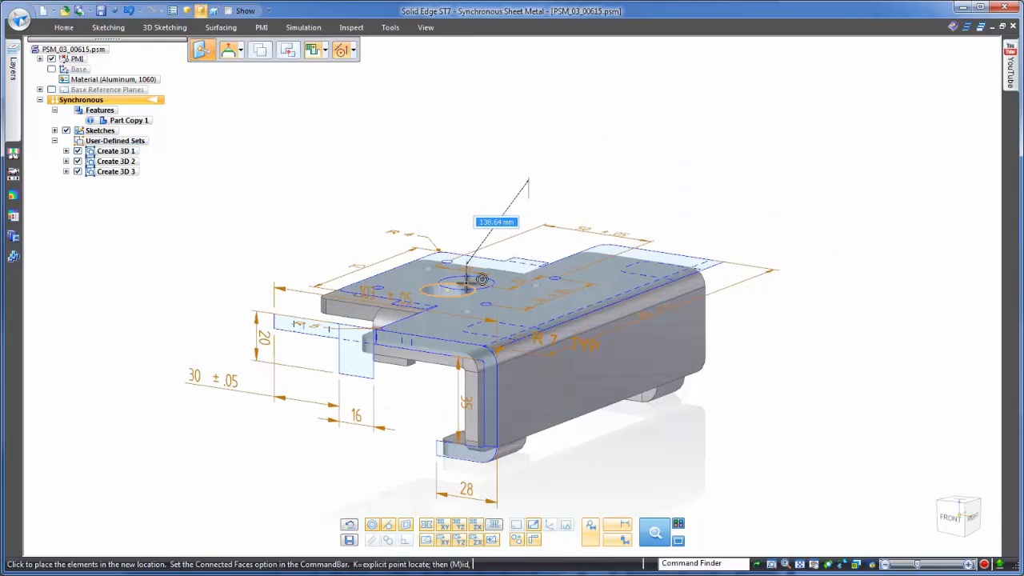
left_click(478, 280)
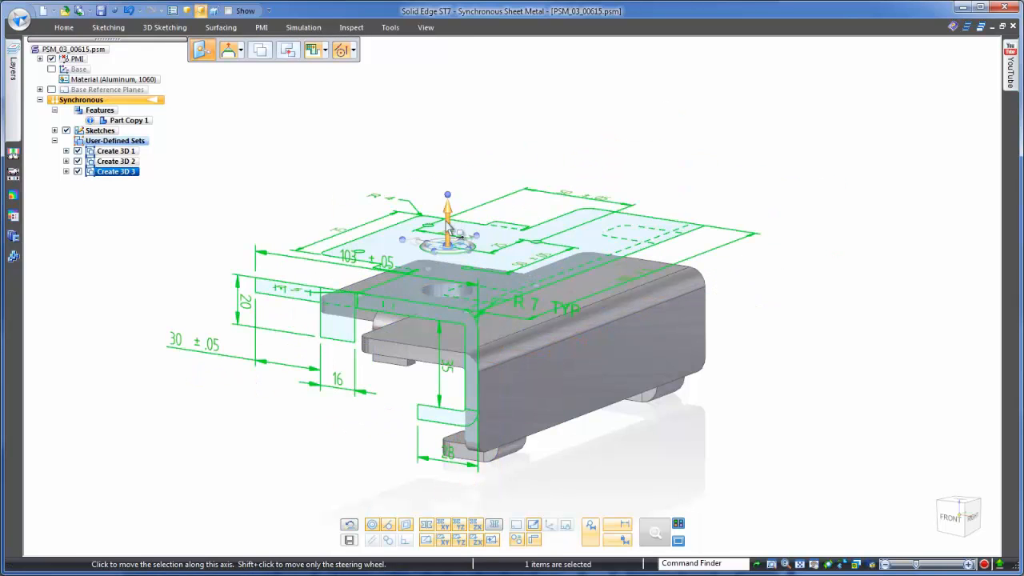
- Move the sketch set down along the vertical axis onto the bracket's top face and hide all sketches
left_click(451, 227)
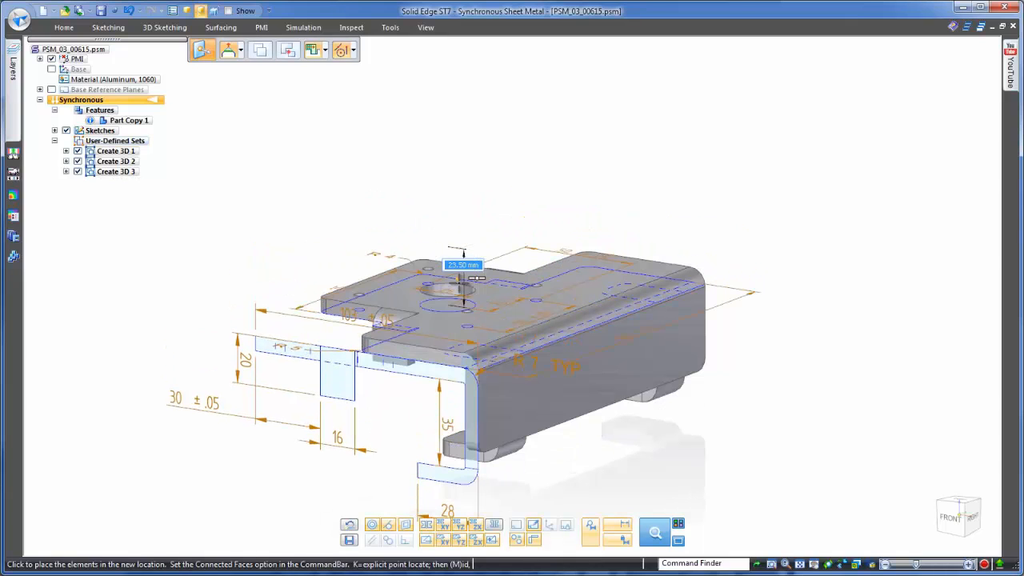
left_click(460, 285)
left_click(758, 109)
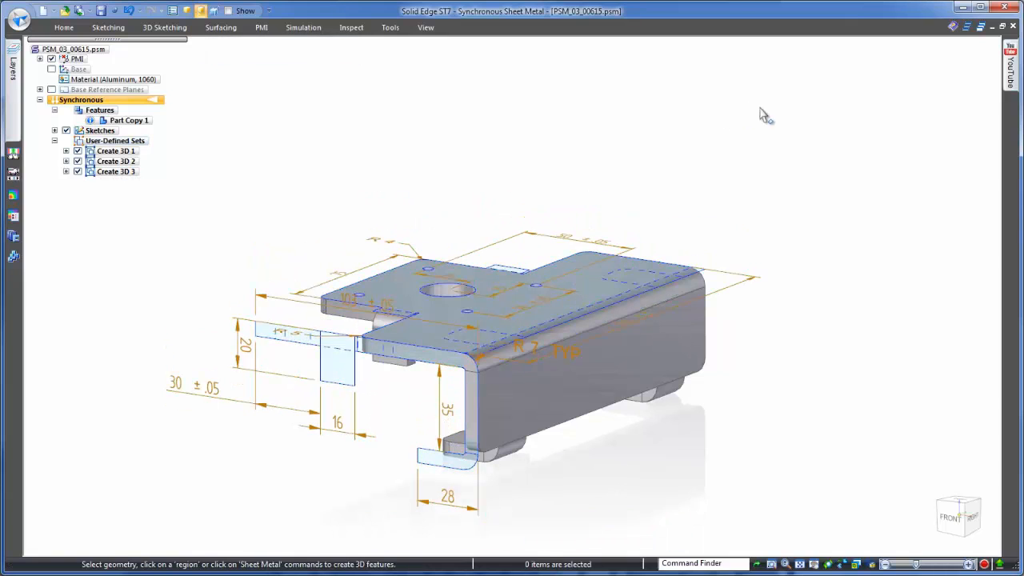
left_click(66, 130)
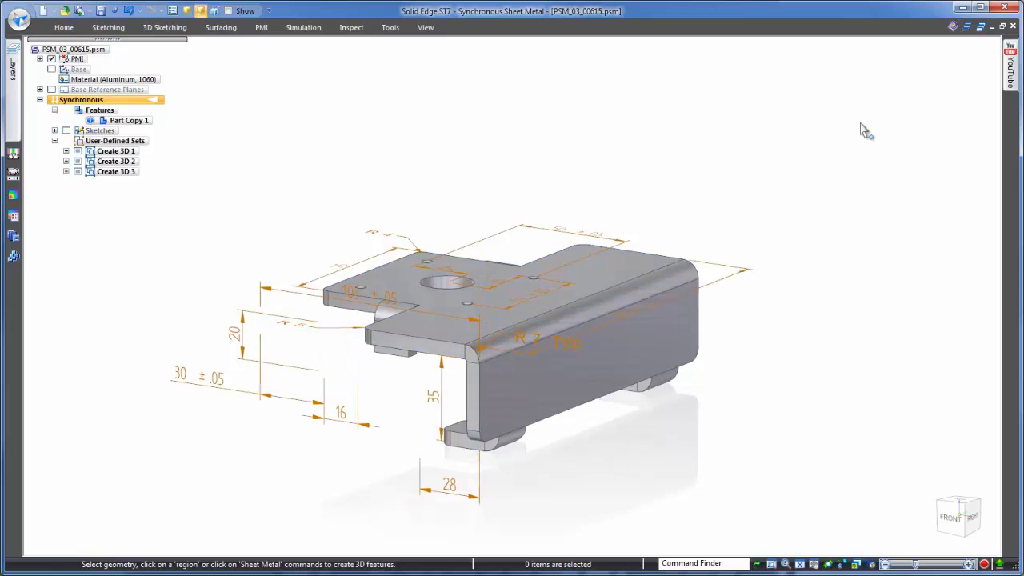
- Attach the PMI dimensions of the Create 3D 3 set to the bracket model
left_click(125, 173)
right_click(126, 177)
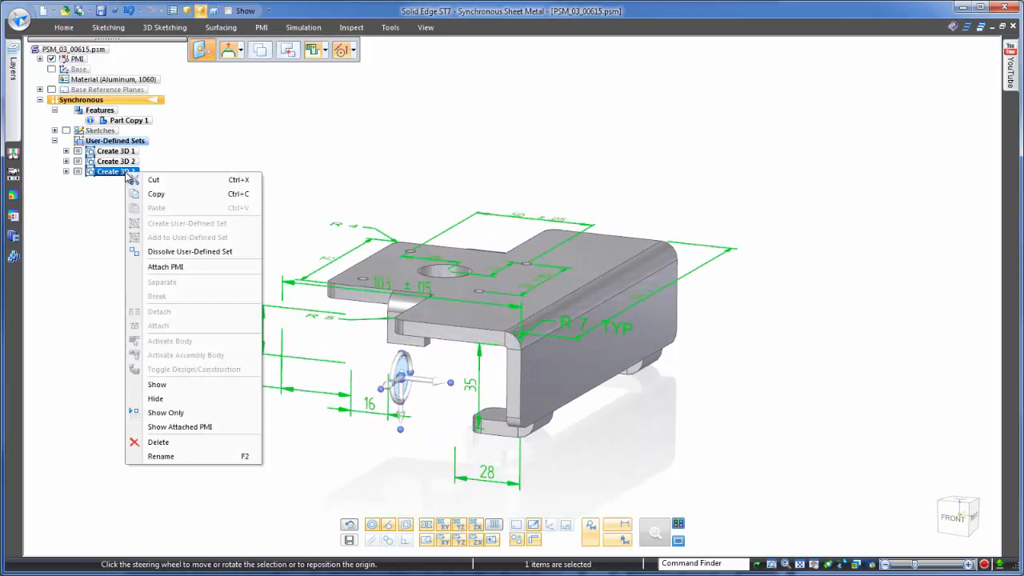
left_click(180, 267)
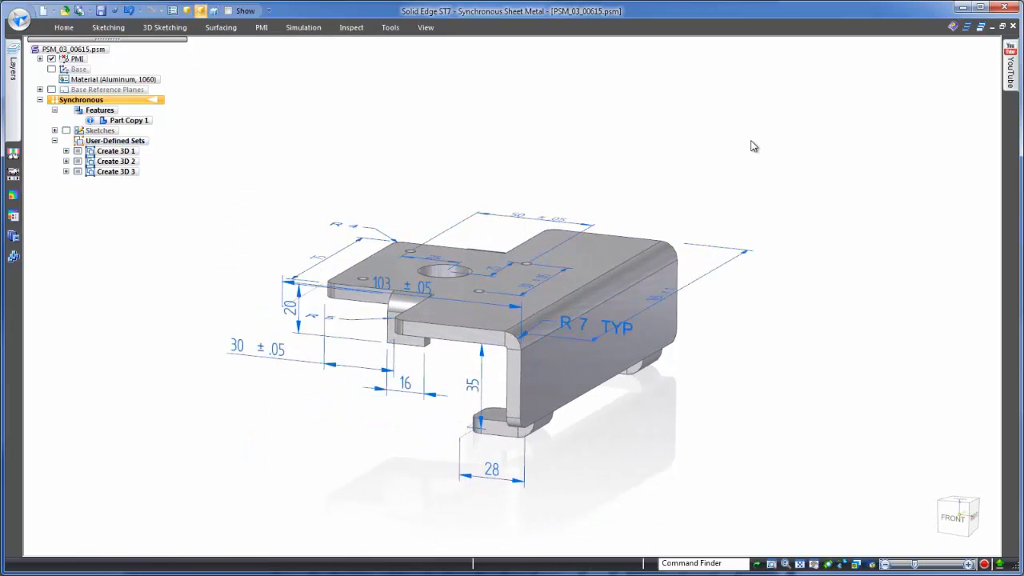
left_click(784, 132)
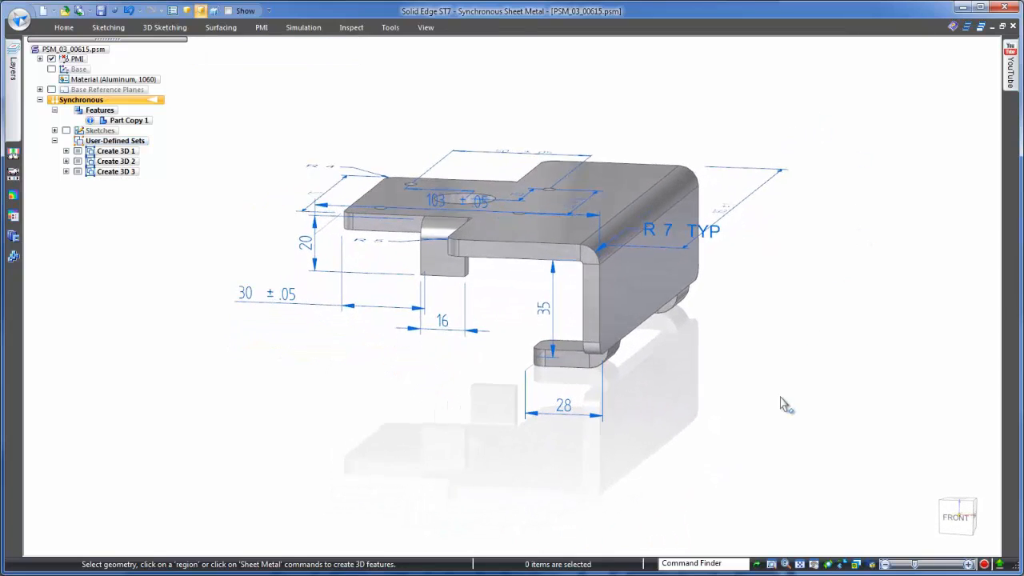
- Set the lower flanges' width dimension to 35 mm and the inside height dimension above them to 51 mm
left_click(567, 406)
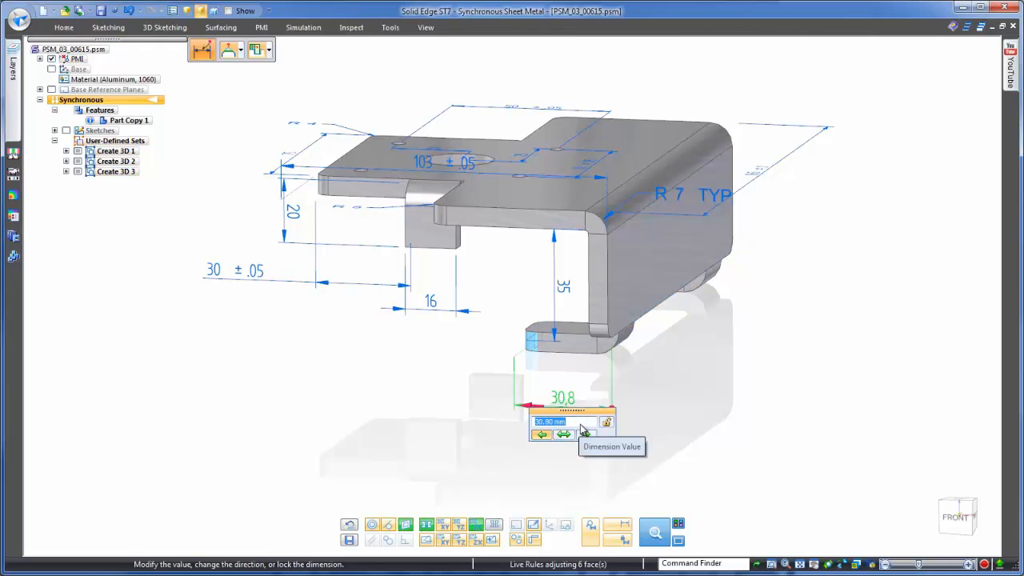
key("Return")
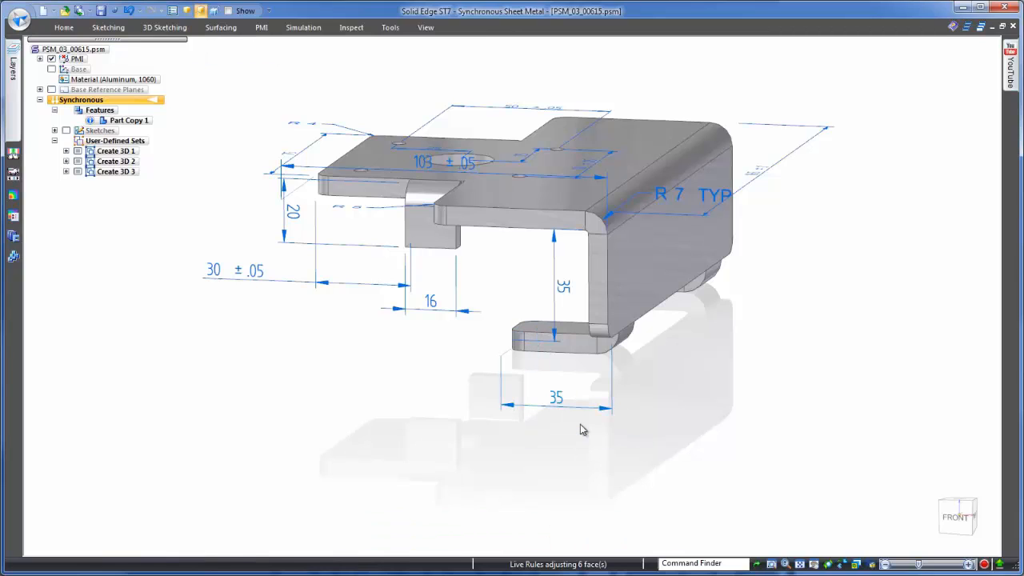
left_click(564, 302)
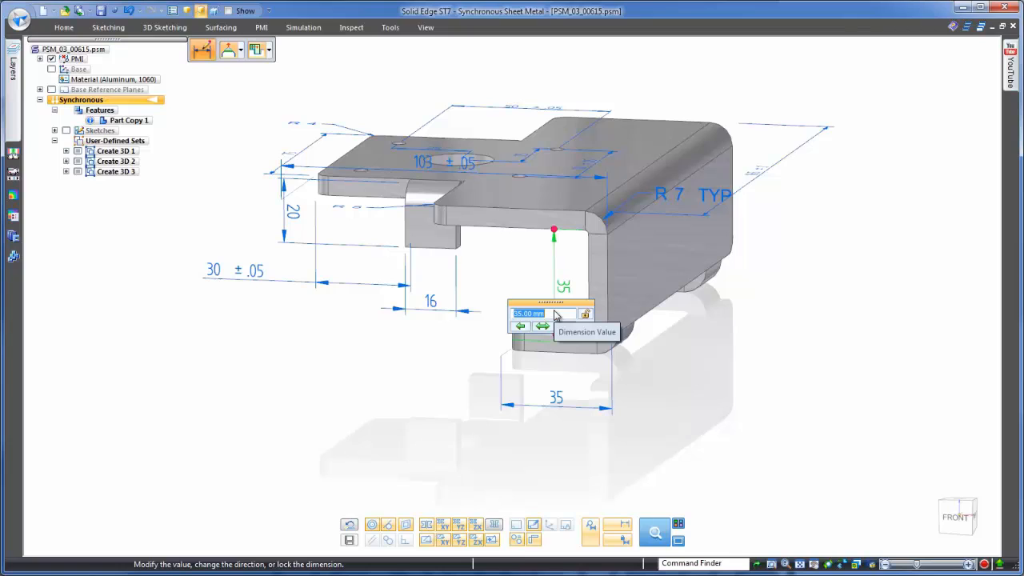
scroll(557, 319, "up", 1)
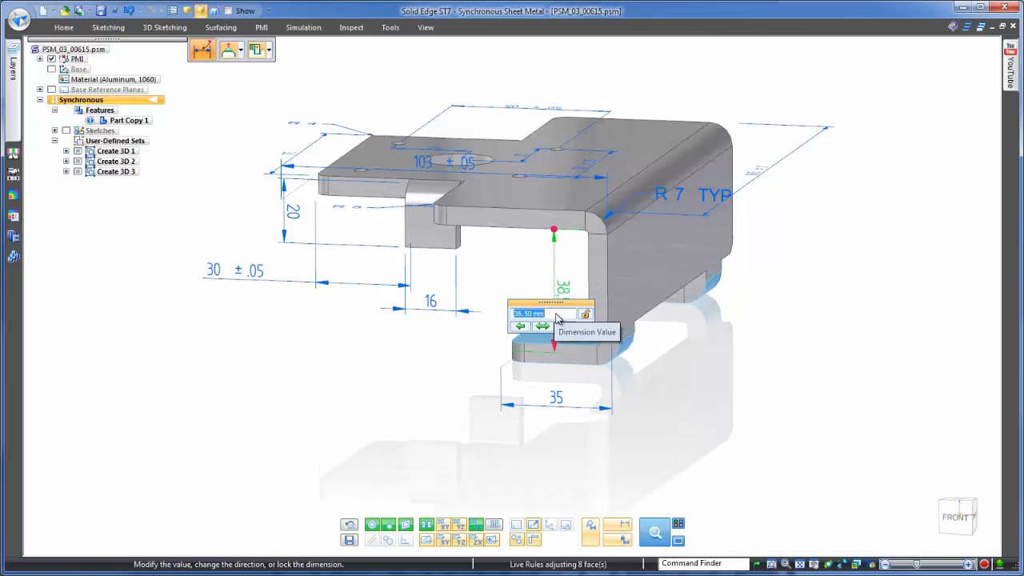
key("Return")
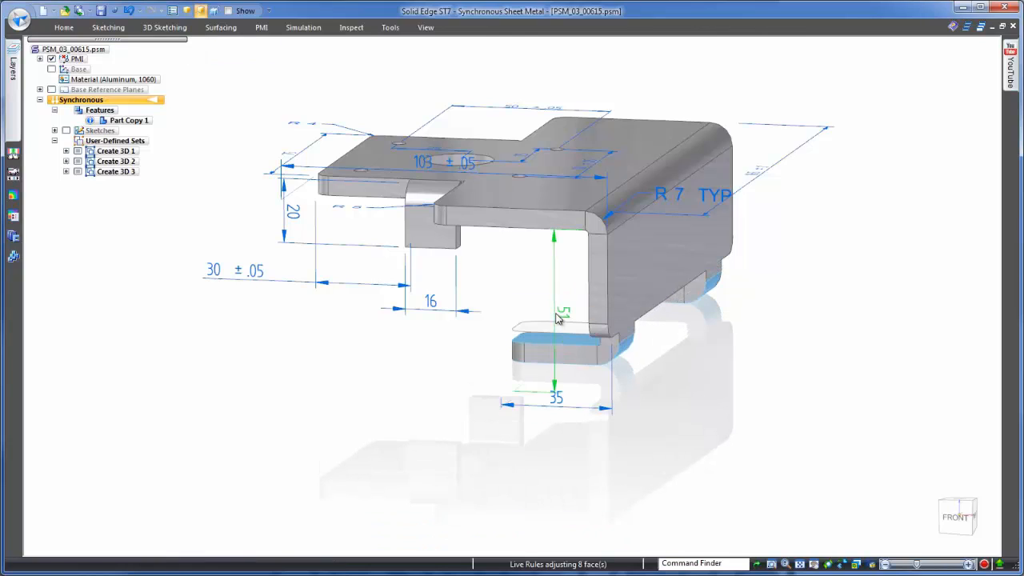
middle_click_drag(796, 430, 794, 333)
middle_click(794, 334)
middle_click(794, 334)
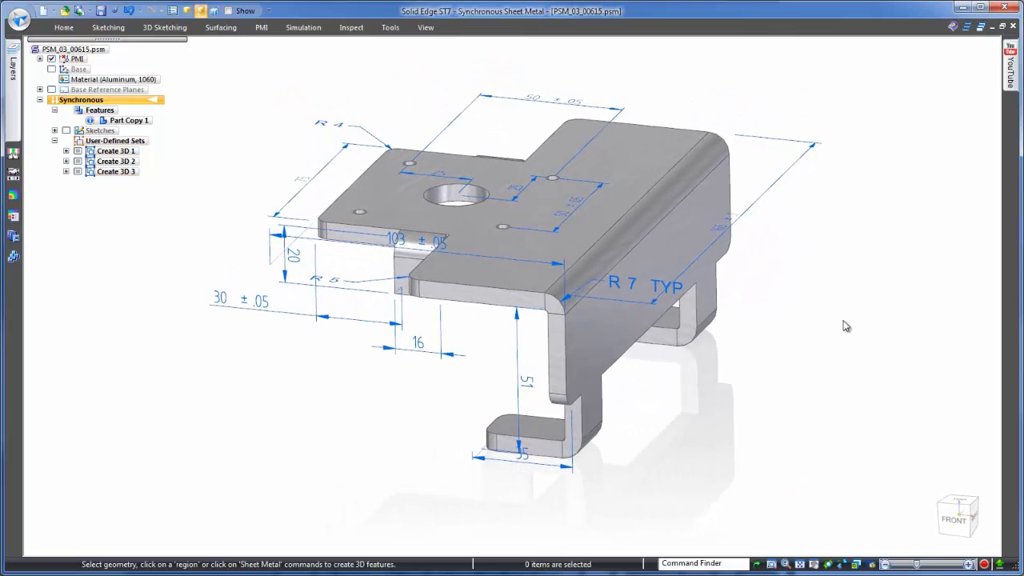
- Hide the PMI dimensions and transform the imported body to synchronous sheet metal with its top face as base
left_click(51, 60)
left_click(390, 27)
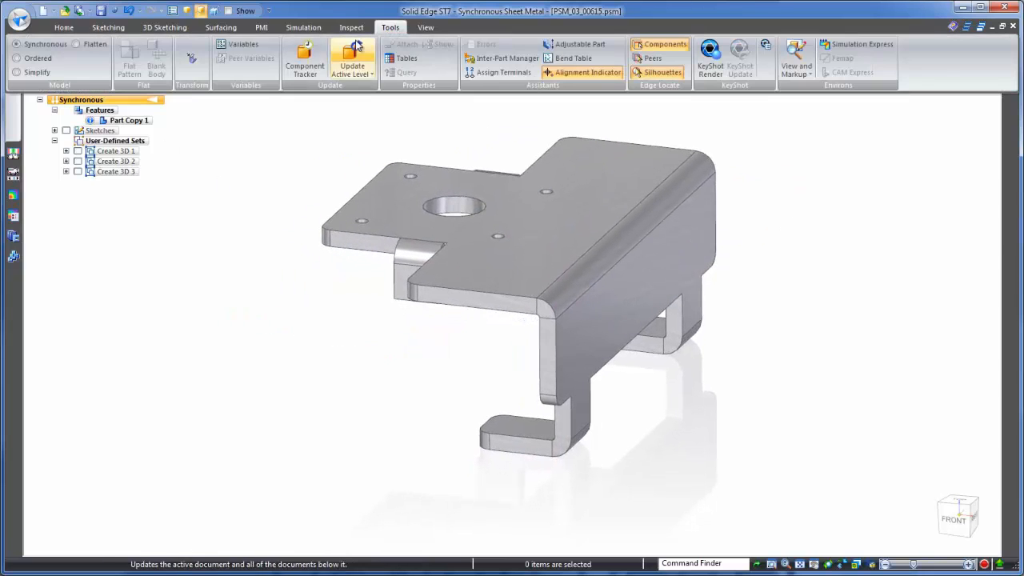
left_click(192, 61)
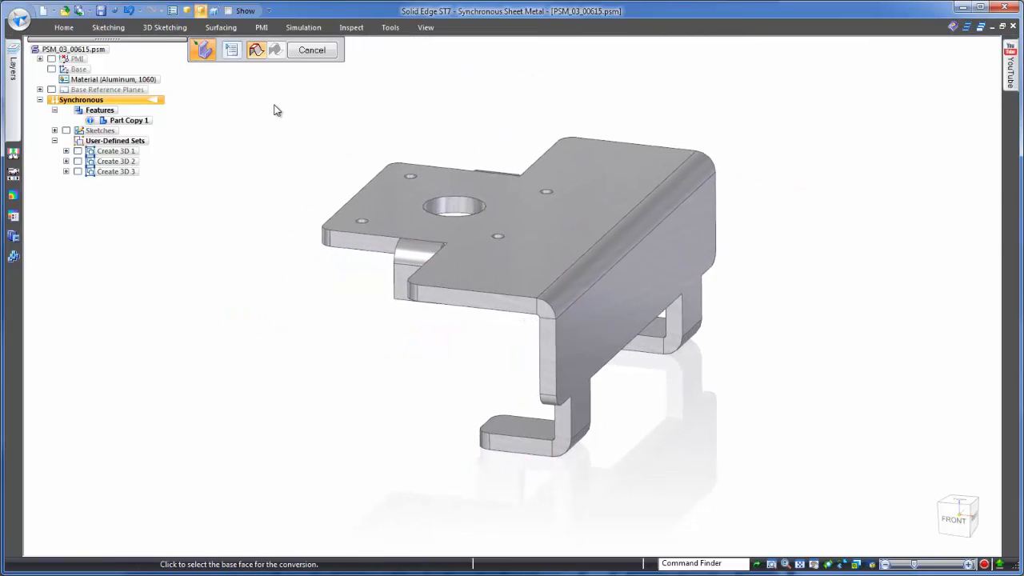
left_click(435, 191)
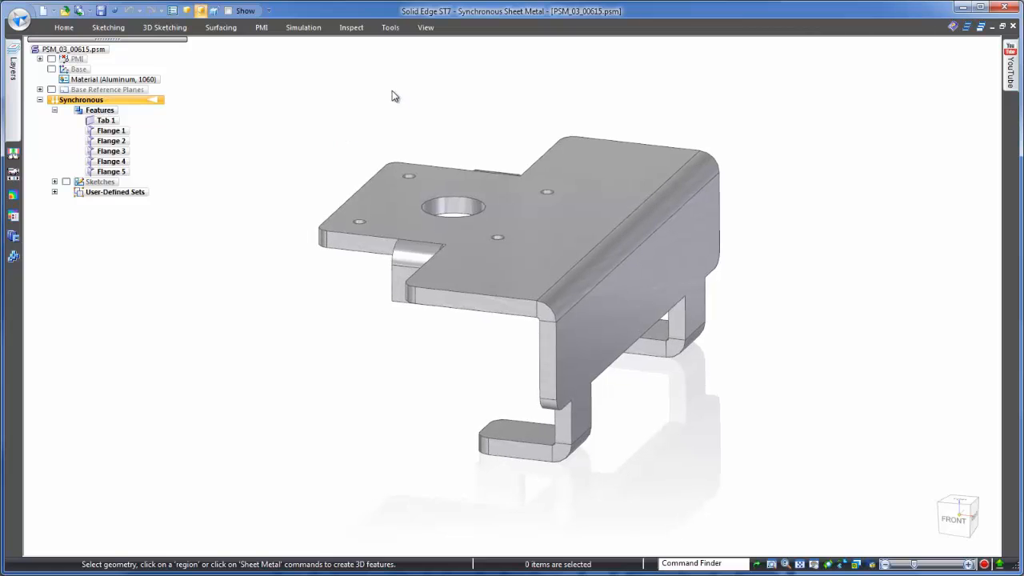
- Create a flat pattern from the bracket's top face aligned to its short end edge, and accept it in top view
left_click(390, 27)
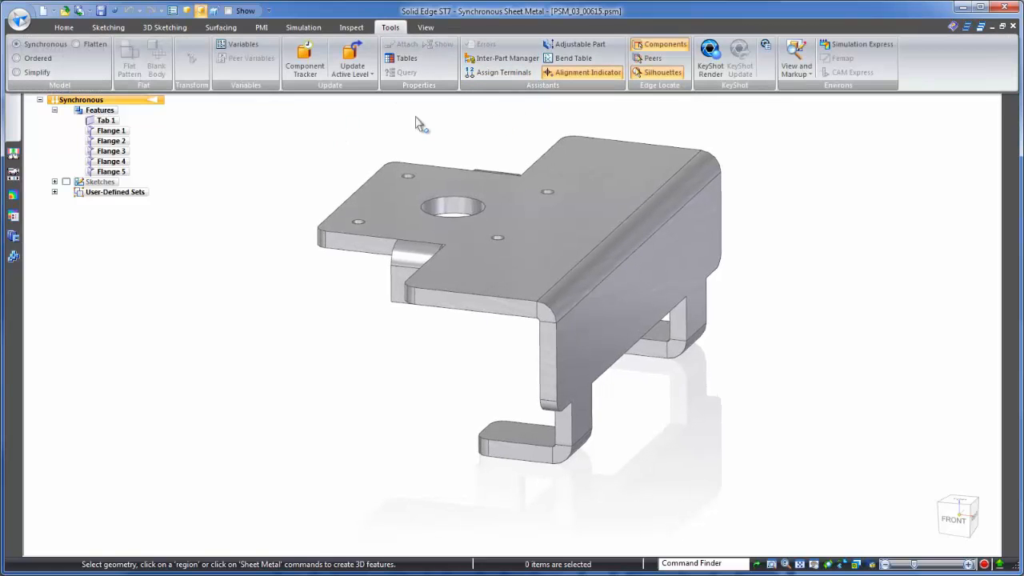
left_click(76, 44)
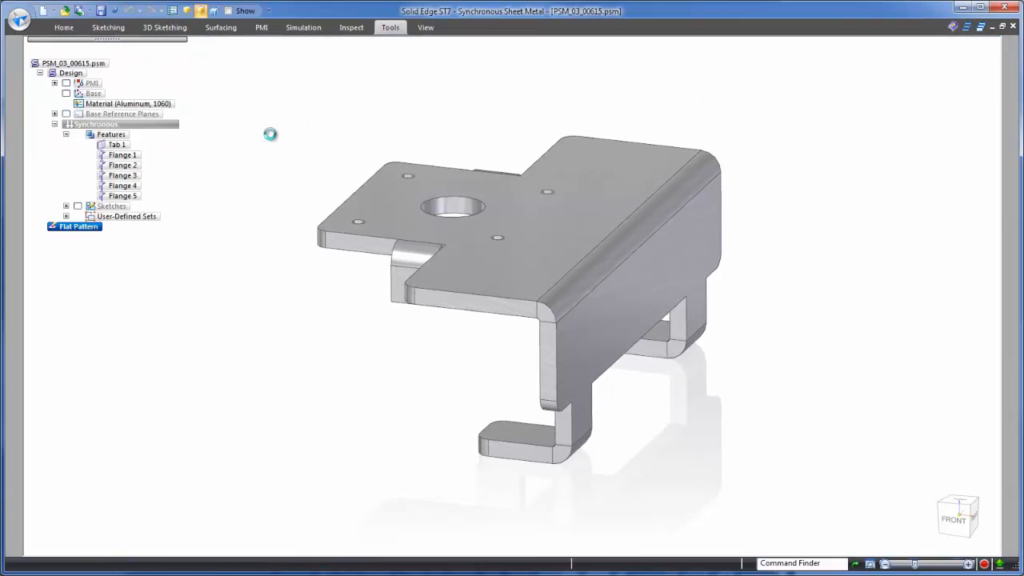
left_click(374, 192)
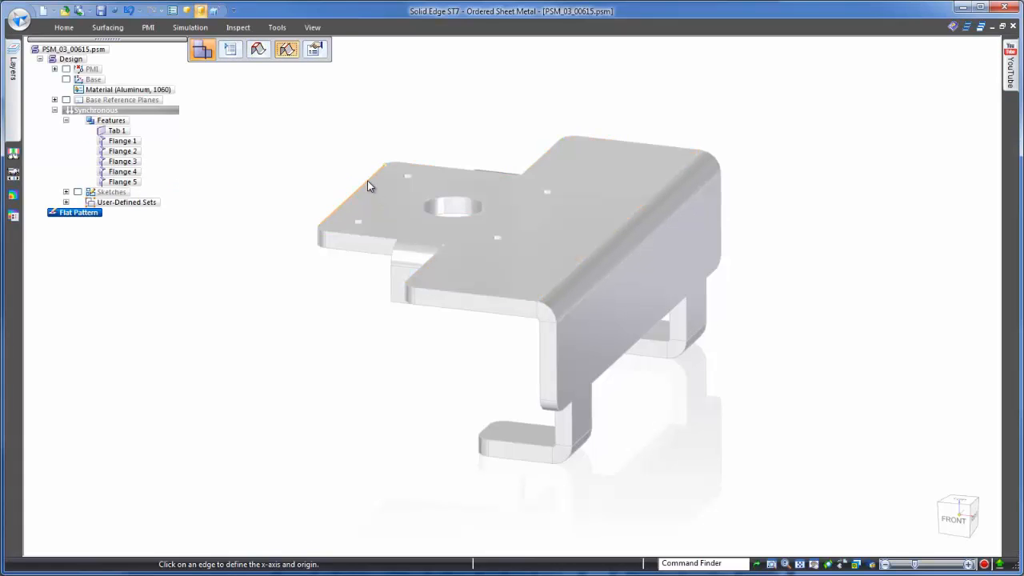
left_click(367, 181)
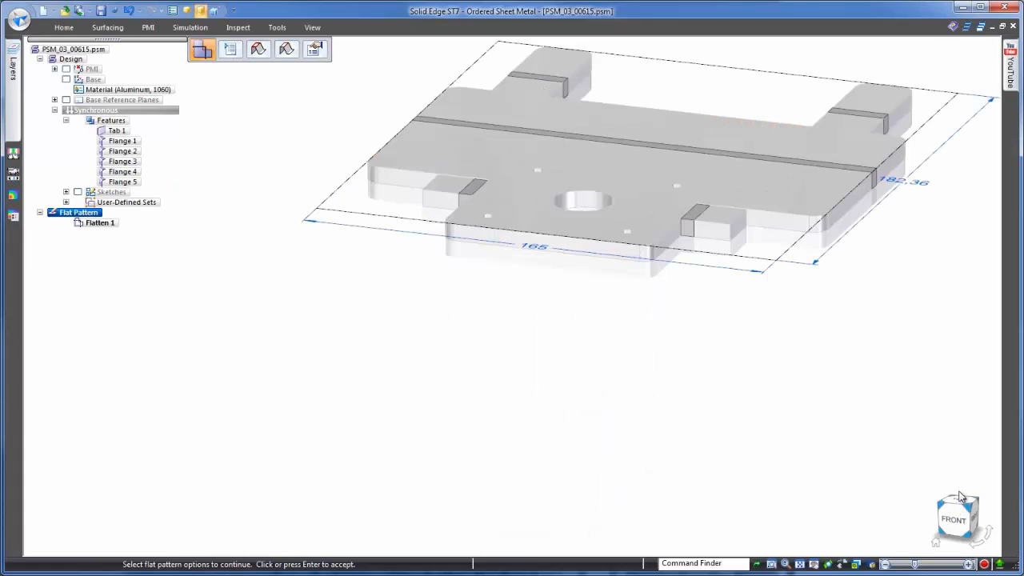
left_click(963, 504)
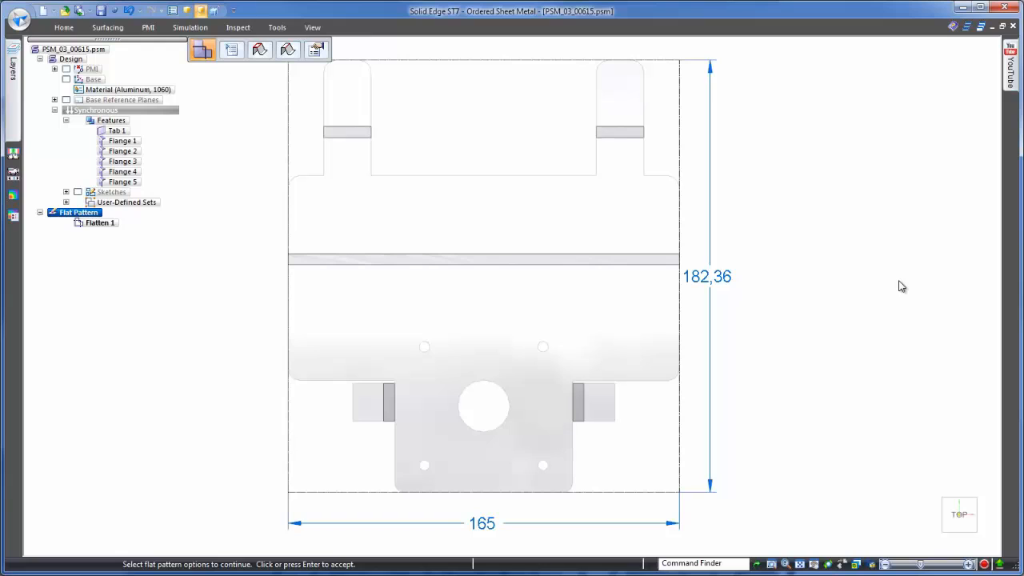
left_click(901, 302)
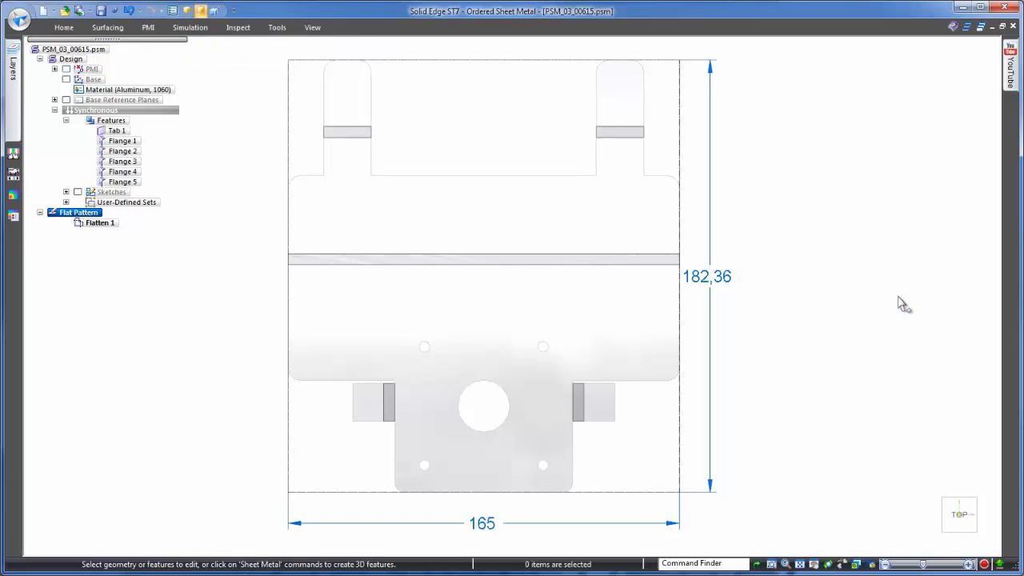
- Save the bracket in its folded synchronous state and close both it and the imported AutoCAD drawing
left_click(135, 112)
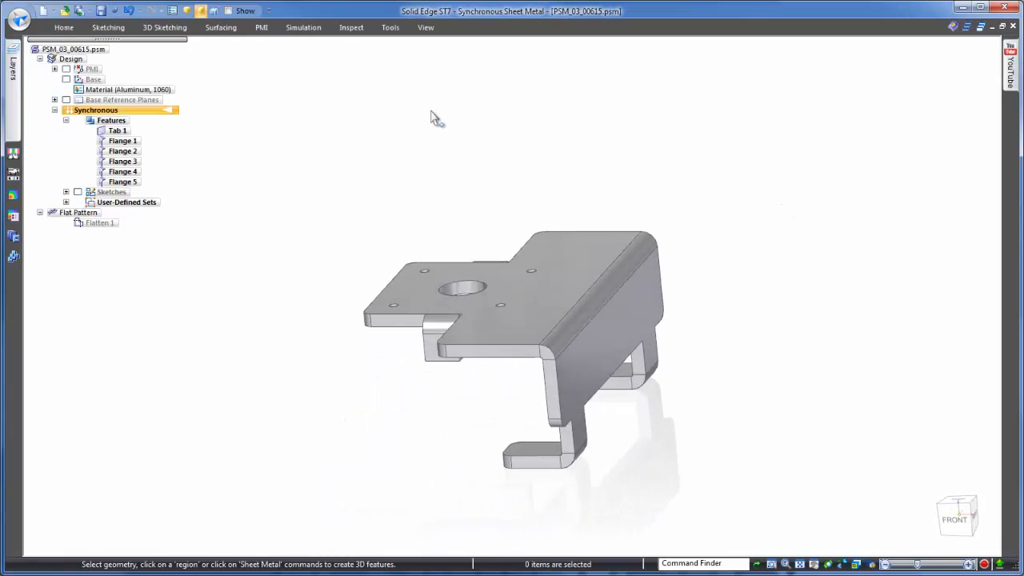
left_click(101, 10)
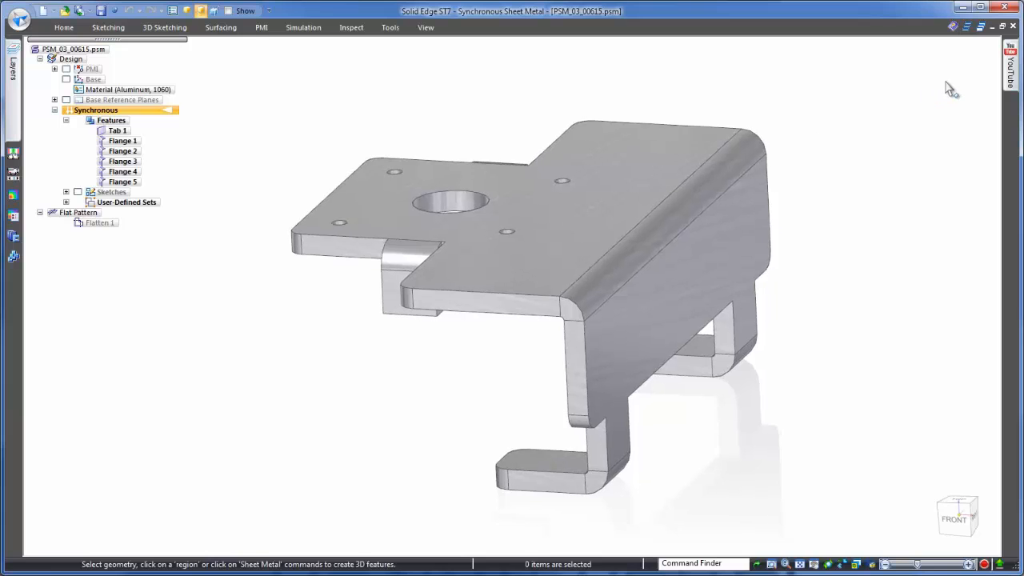
left_click(1012, 26)
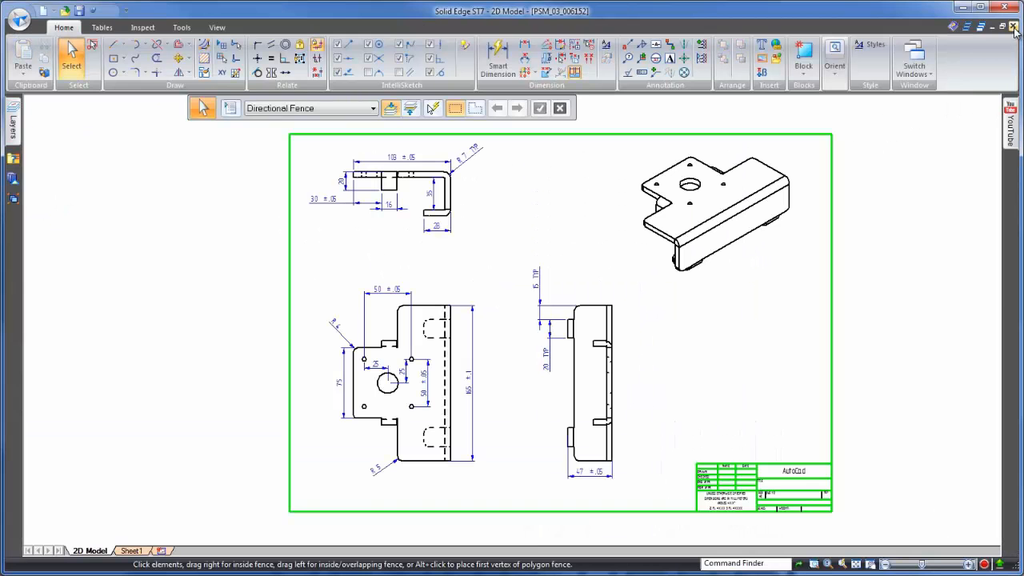
left_click(1013, 27)
left_click(547, 357)
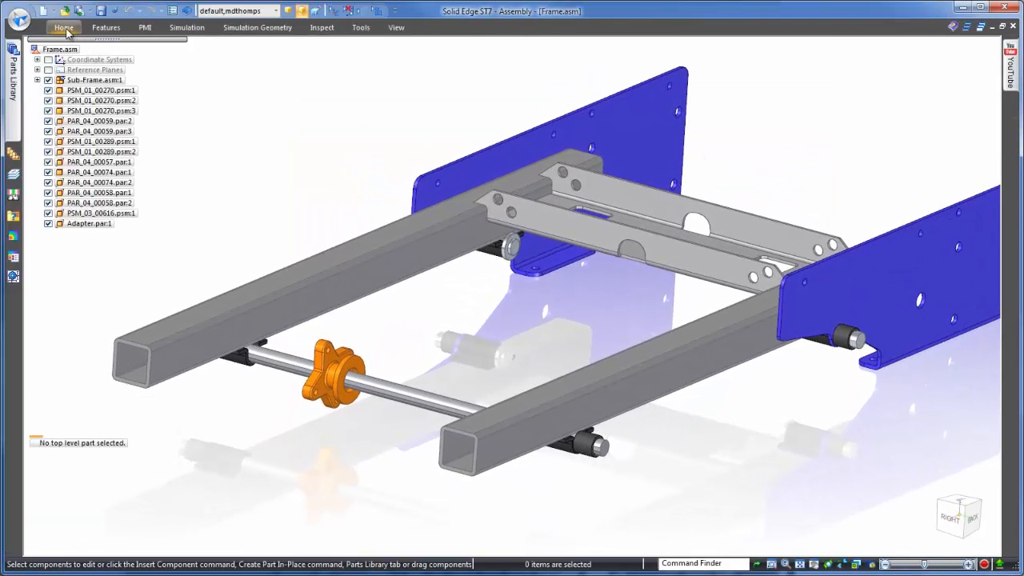
- Insert PSM_03_00615.psm from the Parts Library into the Frame assembly near the rod and square tube
left_click(64, 27)
left_click(234, 64)
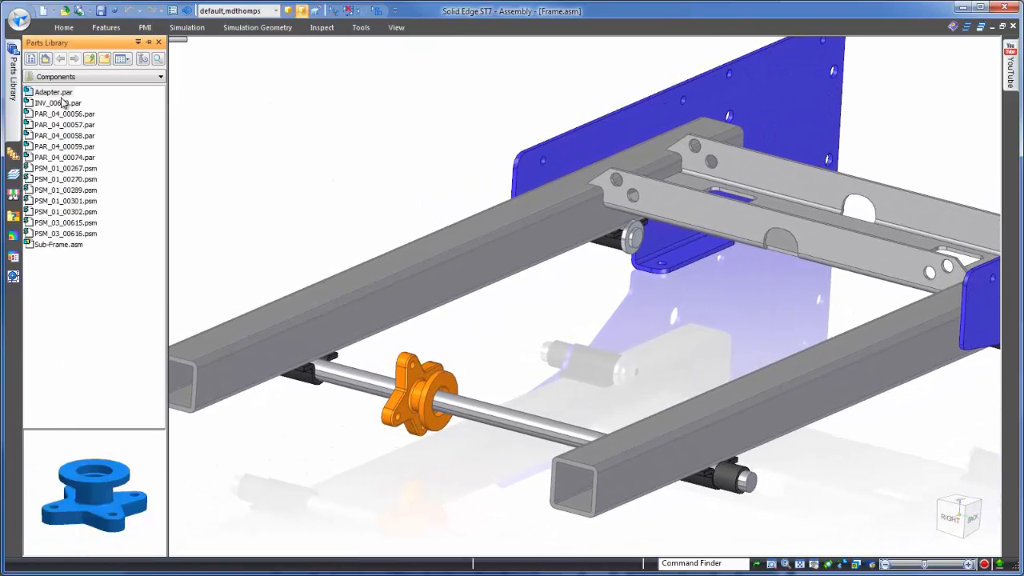
left_click(70, 223)
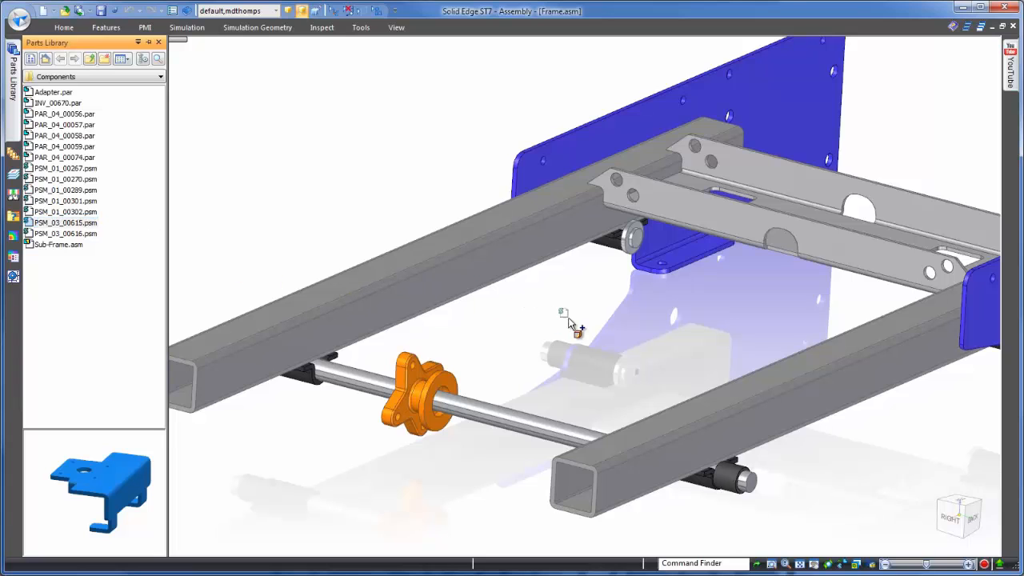
left_click_drag(577, 323, 581, 320)
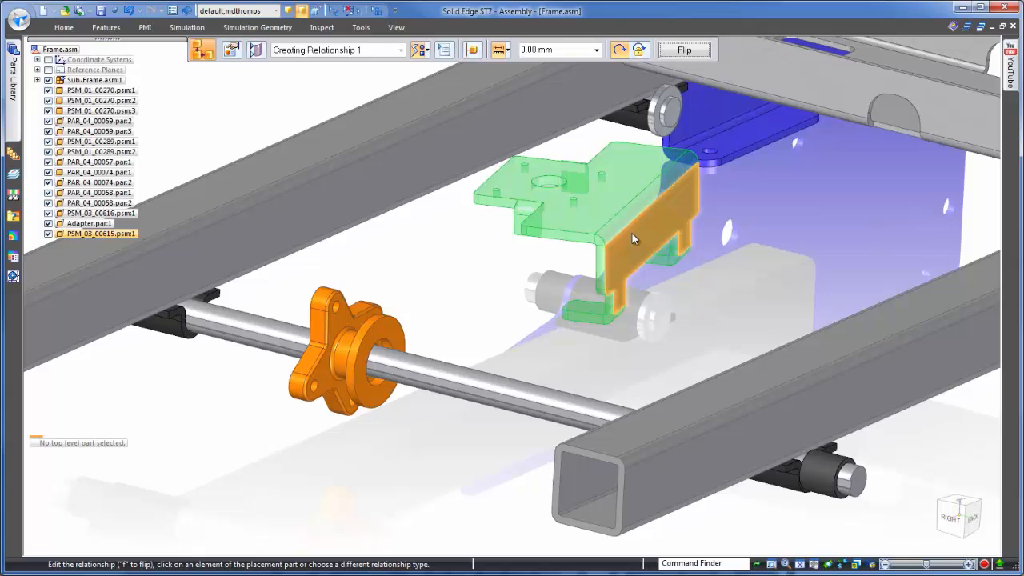
- Mate the inner plane of the bracket's hooked flange to the top face of the square tube at 0.00 mm offset
right_click(632, 232)
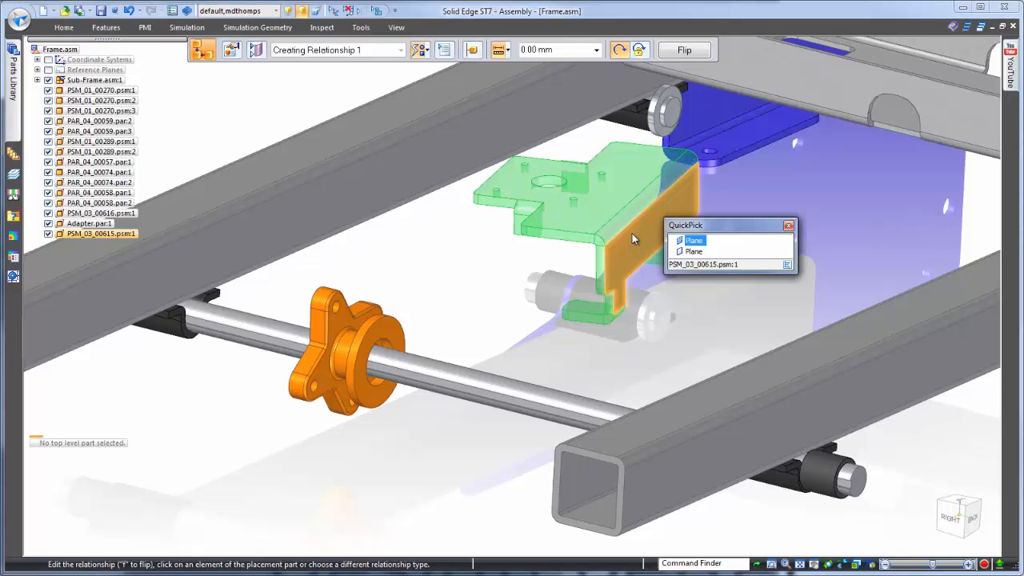
left_click(694, 252)
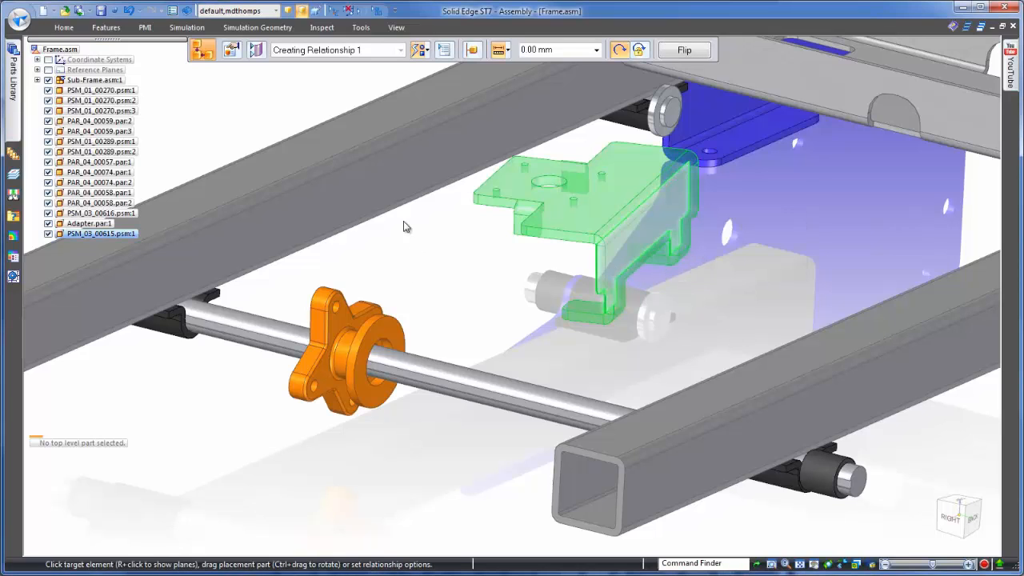
left_click(414, 264)
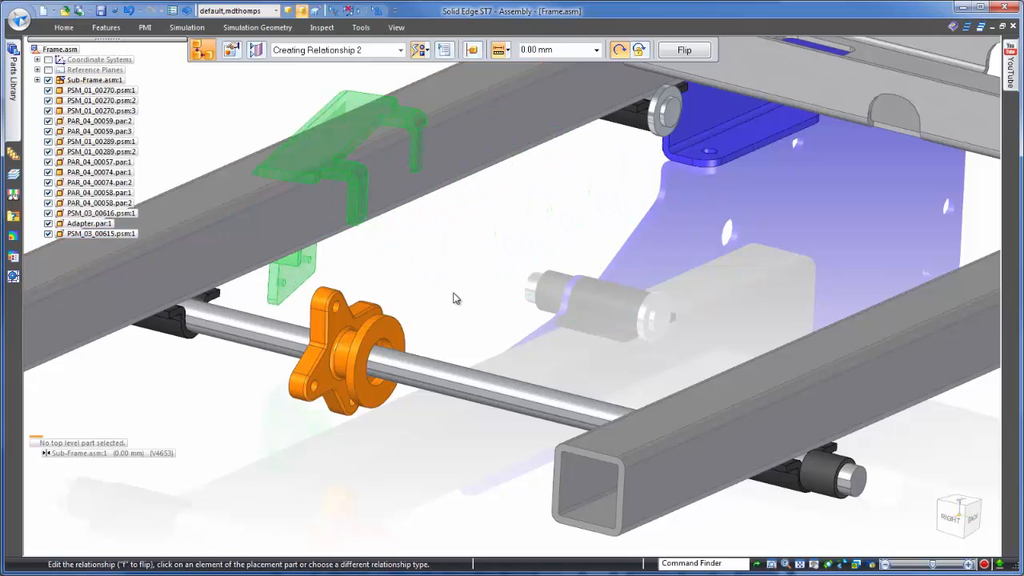
- Mate the inner face of the bracket's hole plate to the tube's side face and align its large hole with the rod
left_click(300, 274)
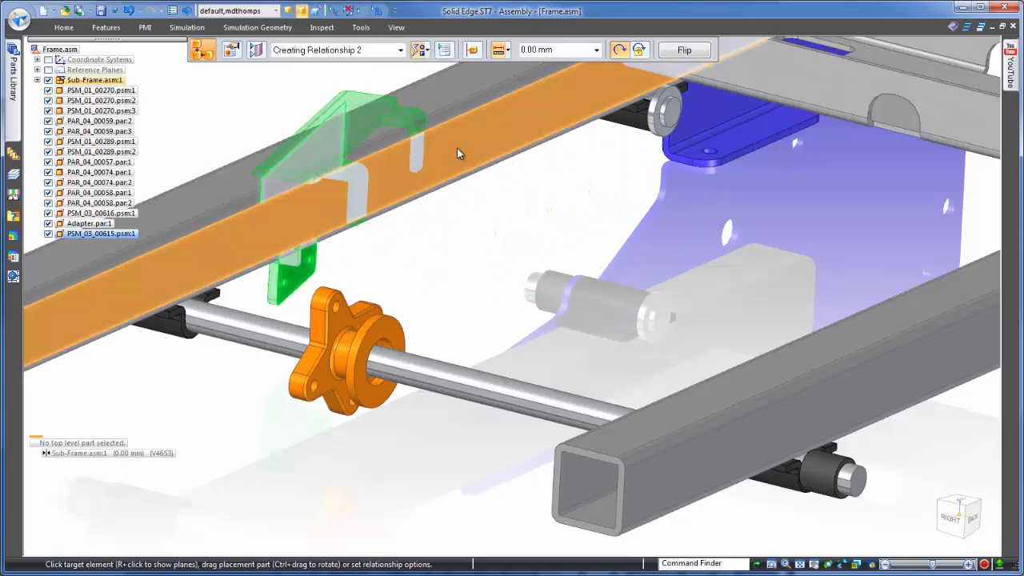
left_click(510, 183)
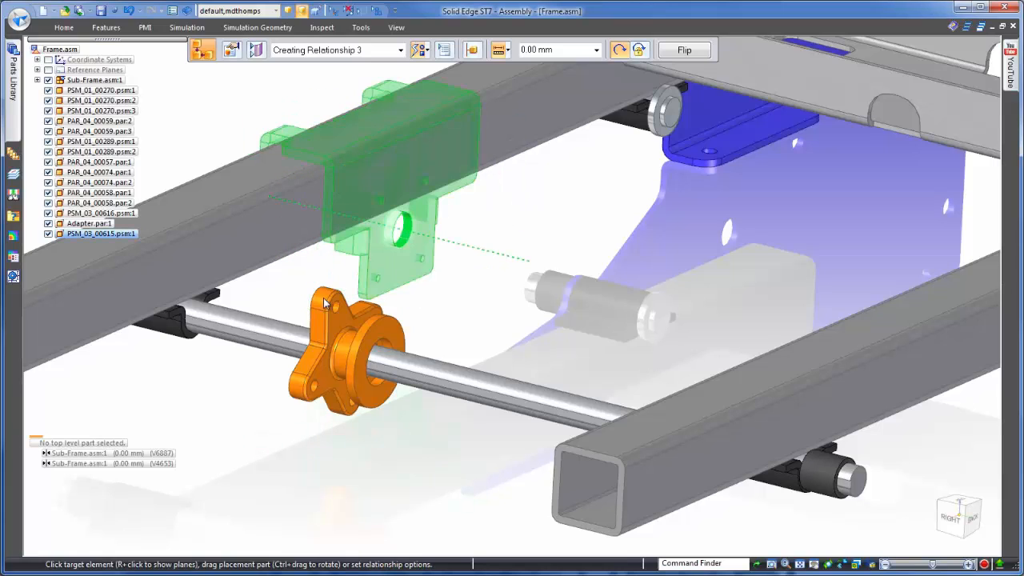
left_click(257, 336)
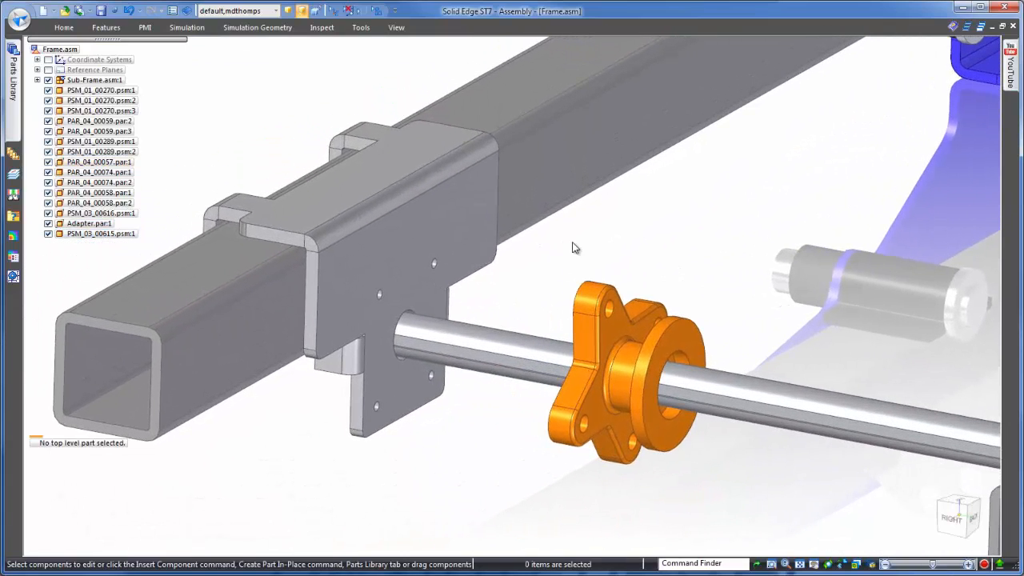
- Mate the adapter's star-shaped flange to the bracket's hole plate at 0.00 mm offset and align their mounting holes
right_click_drag(578, 242, 610, 239)
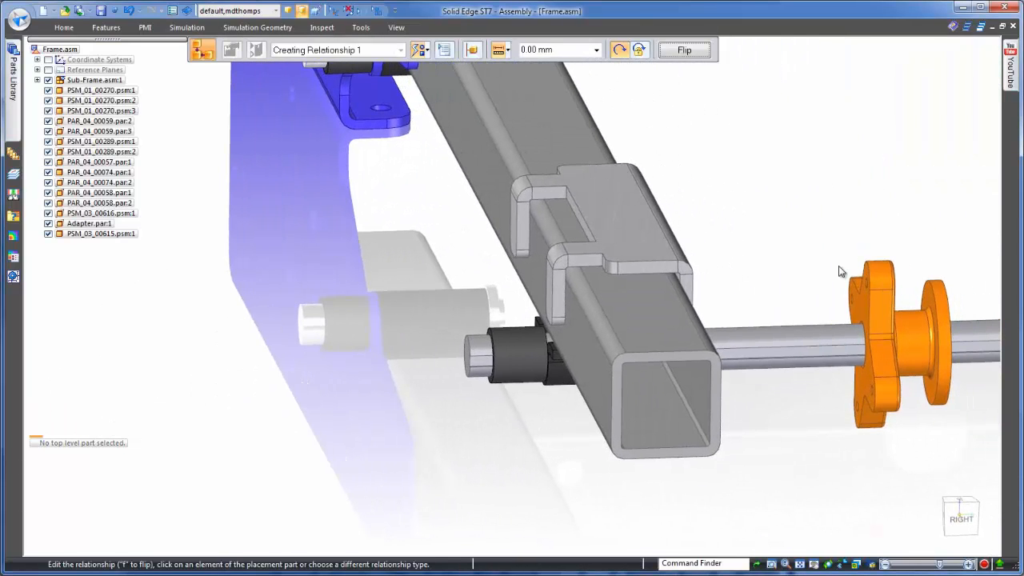
left_click(859, 310)
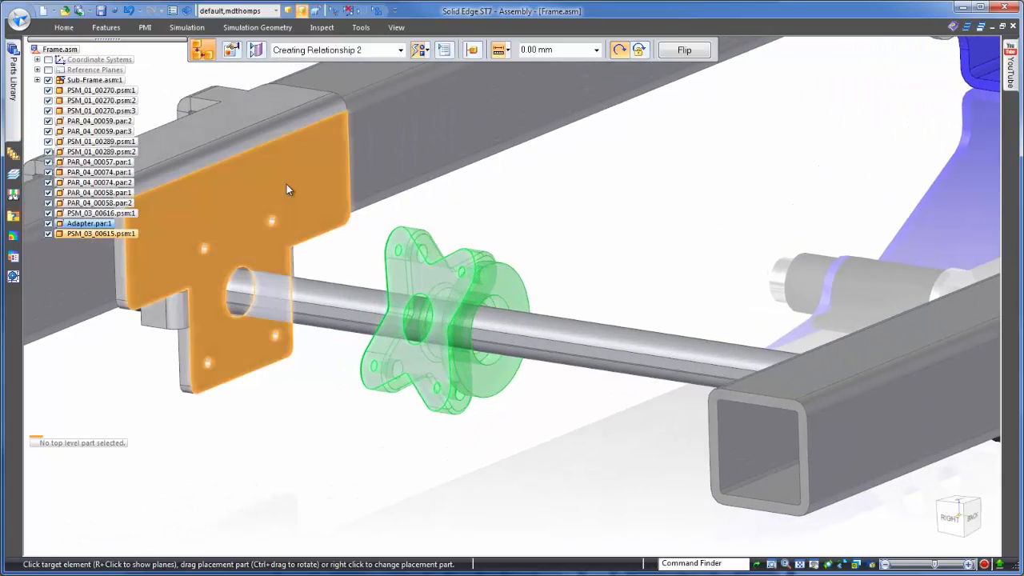
left_click(286, 184)
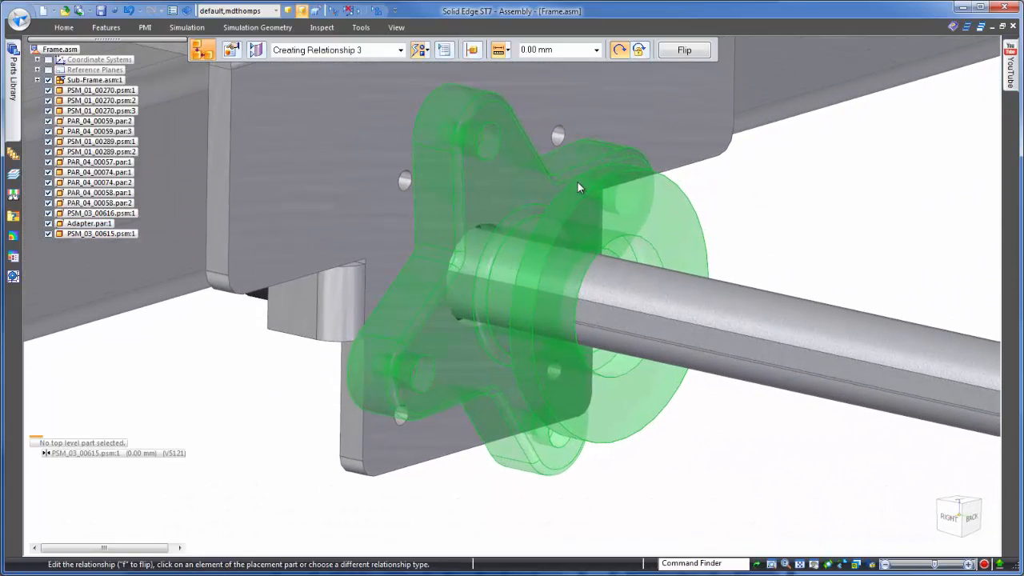
left_click(408, 185)
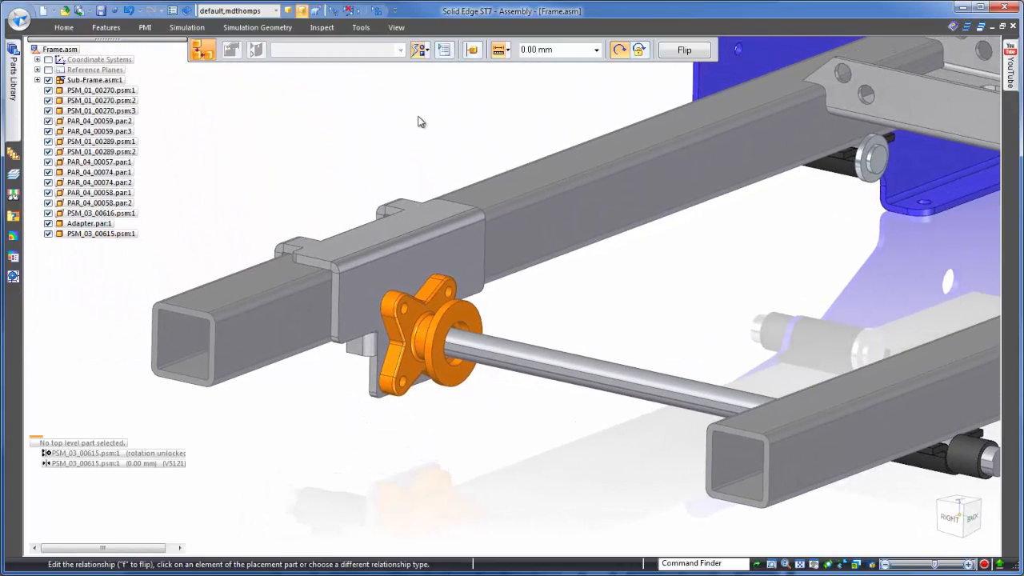
key("Escape")
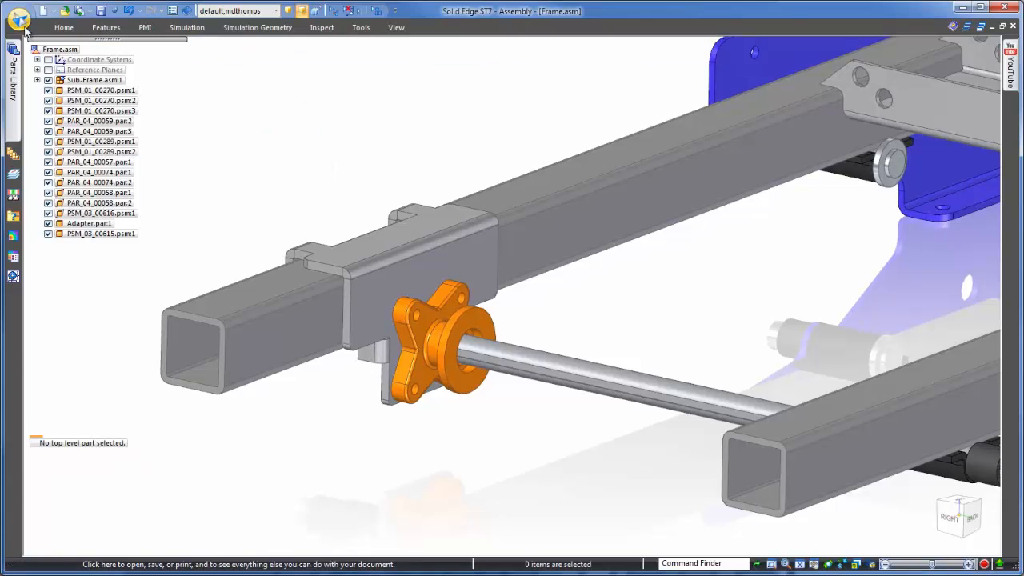
- Insert INV_00670.par from the Parts Library into the Frame assembly and align its through bore with the rod
left_click(69, 30)
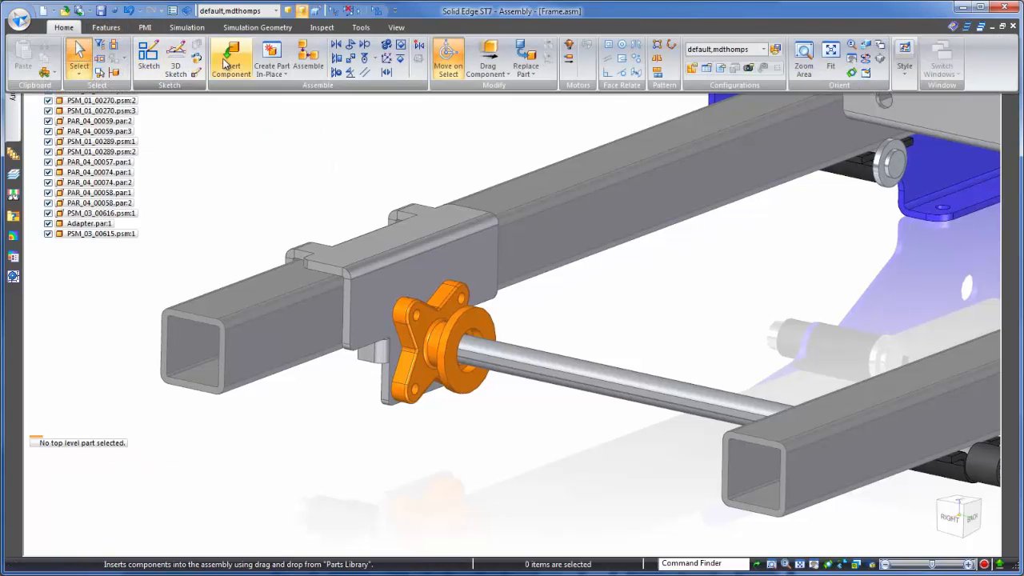
left_click(250, 65)
left_click(72, 104)
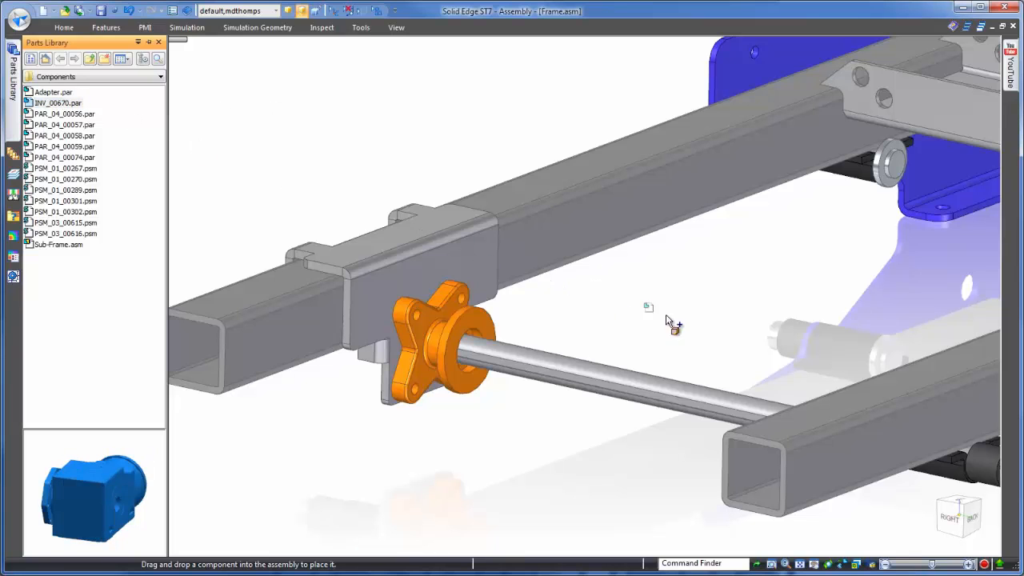
left_click_drag(734, 324, 724, 328)
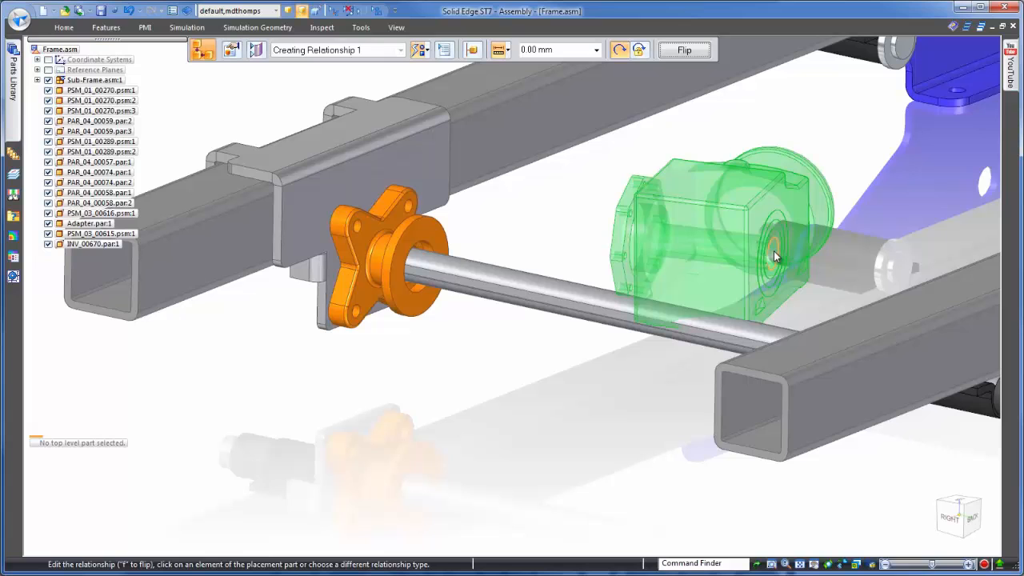
left_click(771, 266)
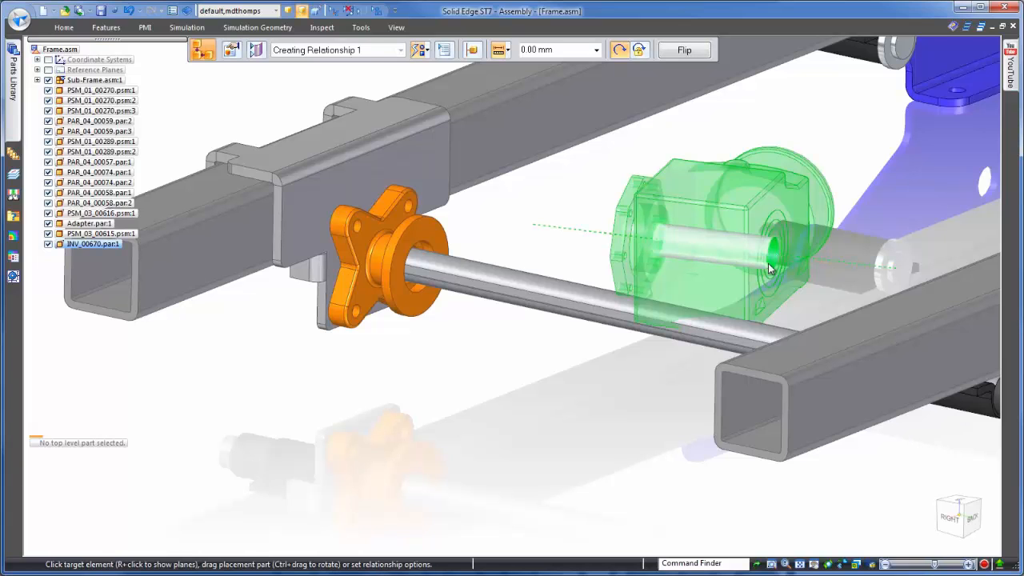
left_click(590, 300)
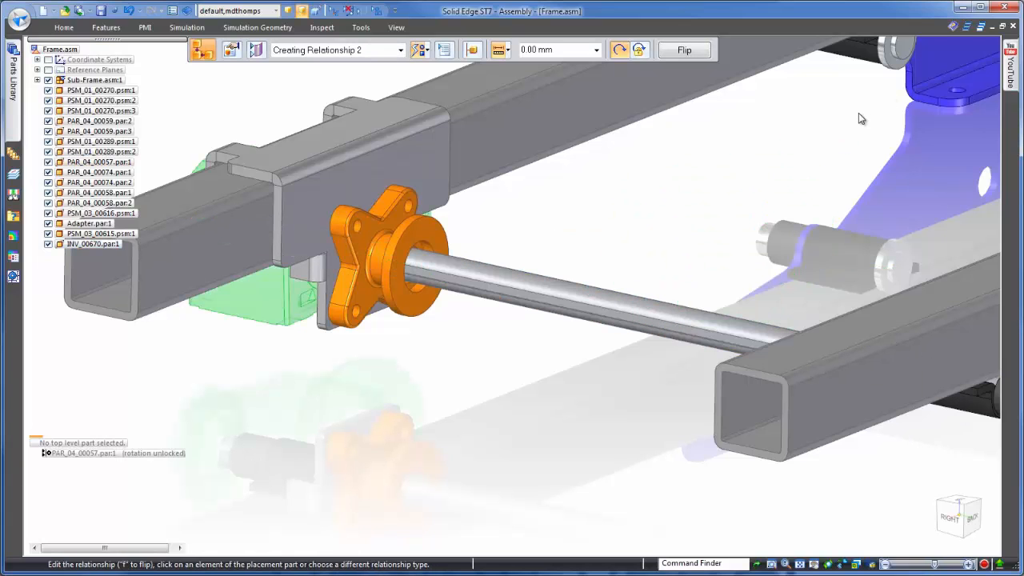
- Mate the outer flange face of INV_00670.par to the adapter's round disc face at 0.00 mm offset
middle_click_drag(859, 113, 526, 338)
left_click(530, 336)
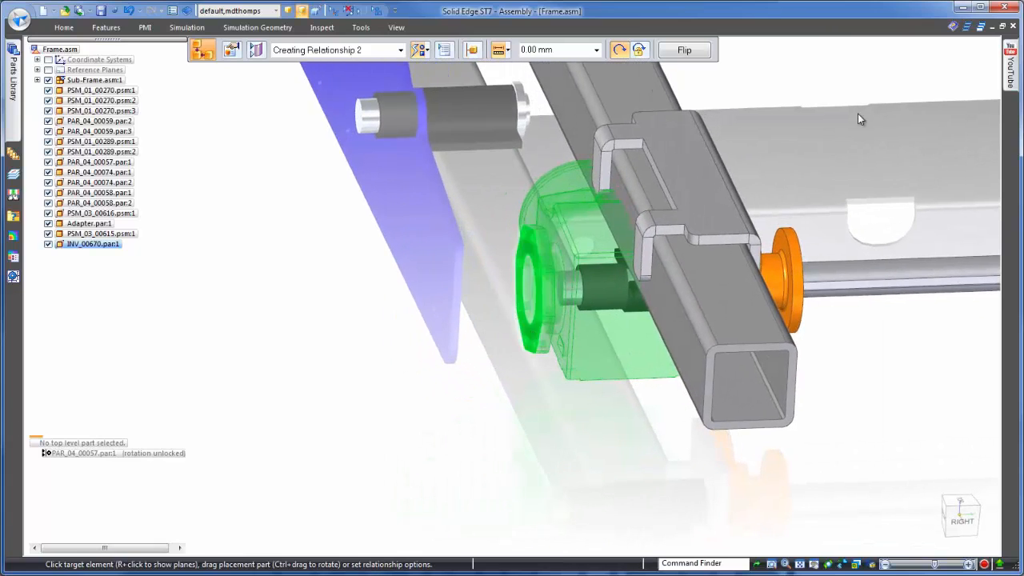
middle_click_drag(858, 118, 436, 148)
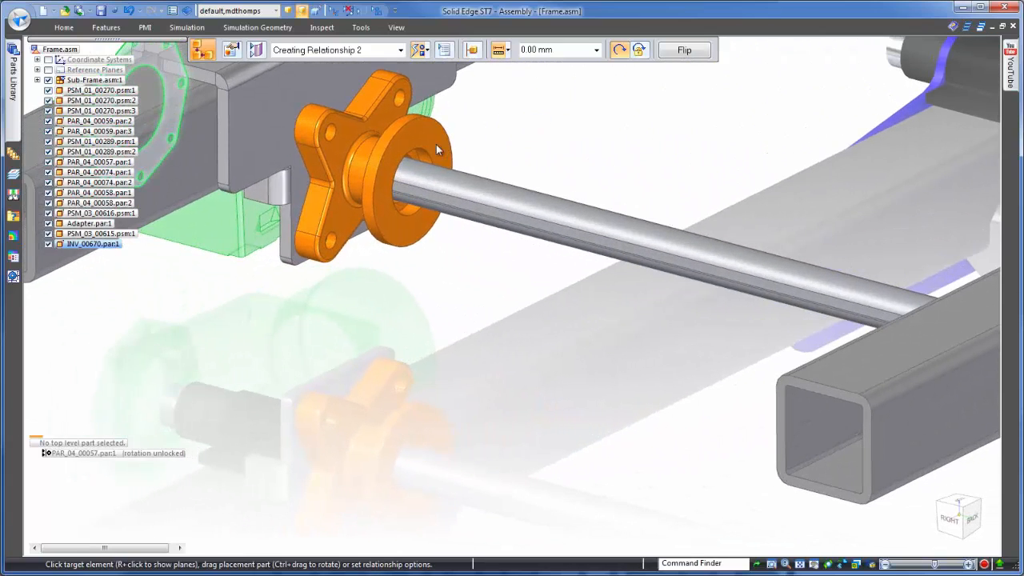
left_click(439, 140)
middle_click_drag(630, 129, 775, 91)
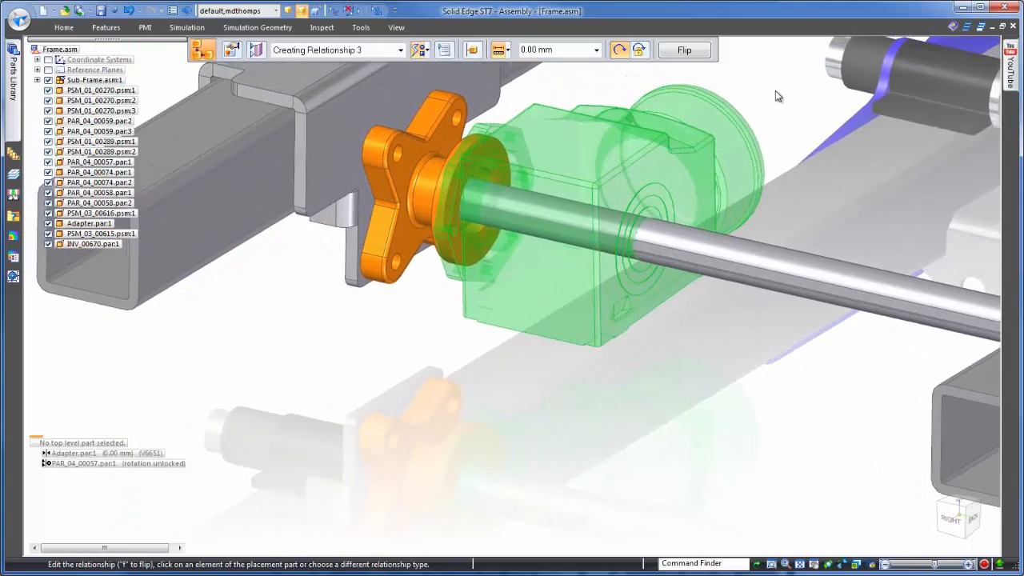
- Mate a flat inner bore face of INV_00670.par to the matching flat side of the rod
scroll(775, 96, "up", 10)
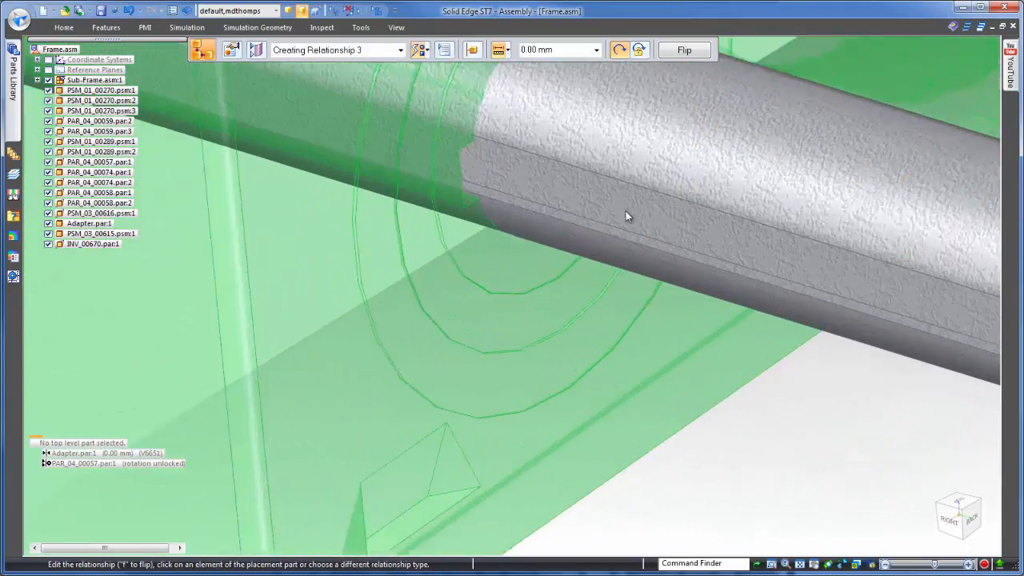
scroll(626, 216, "up", 2)
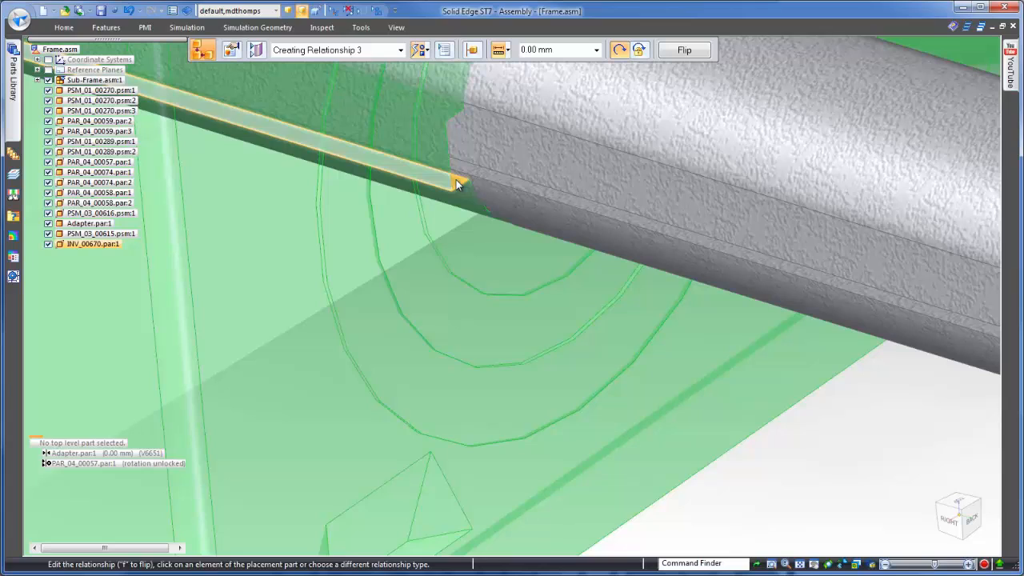
left_click(457, 184)
left_click(483, 174)
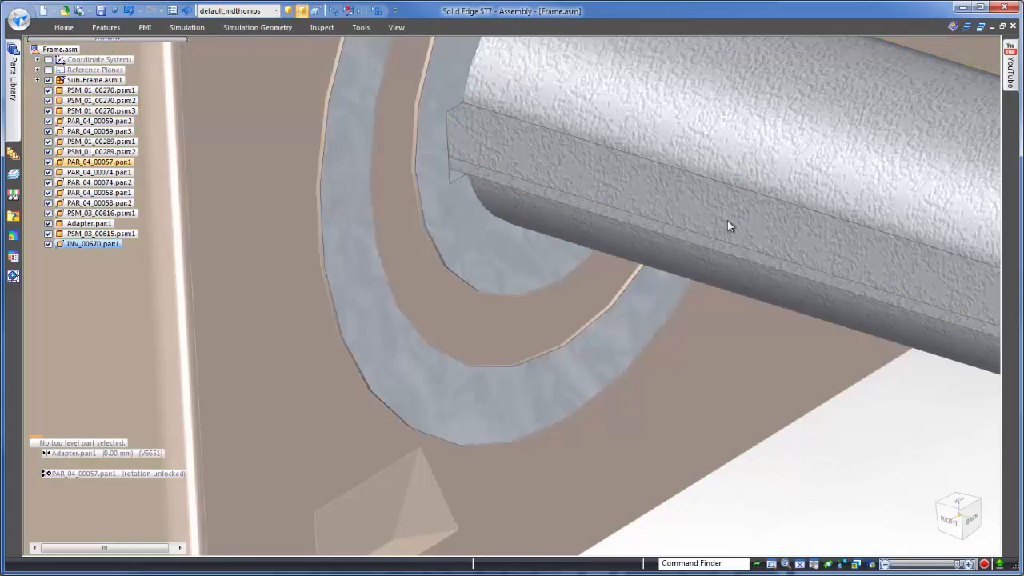
- Open the adapter between the bracket and the gearbox for editing in place
scroll(736, 224, "down", 10)
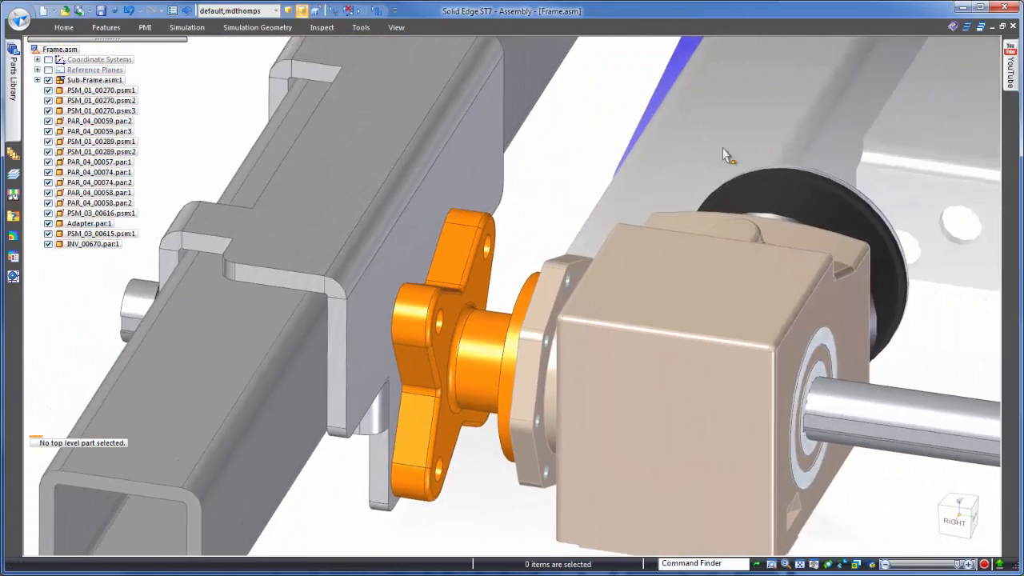
scroll(723, 149, "down", 8)
middle_click_drag(333, 125, 303, 98)
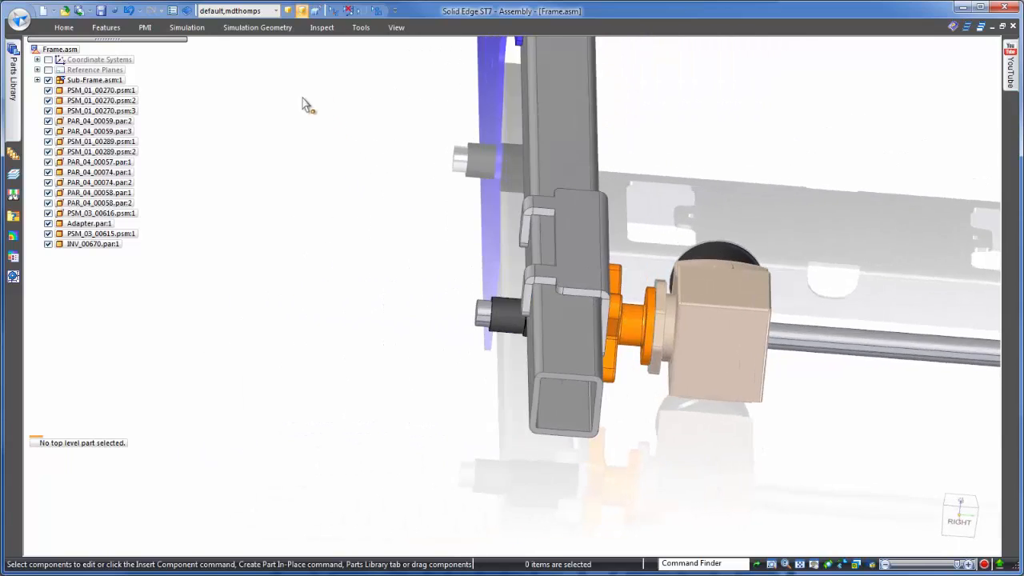
scroll(307, 104, "up", 10)
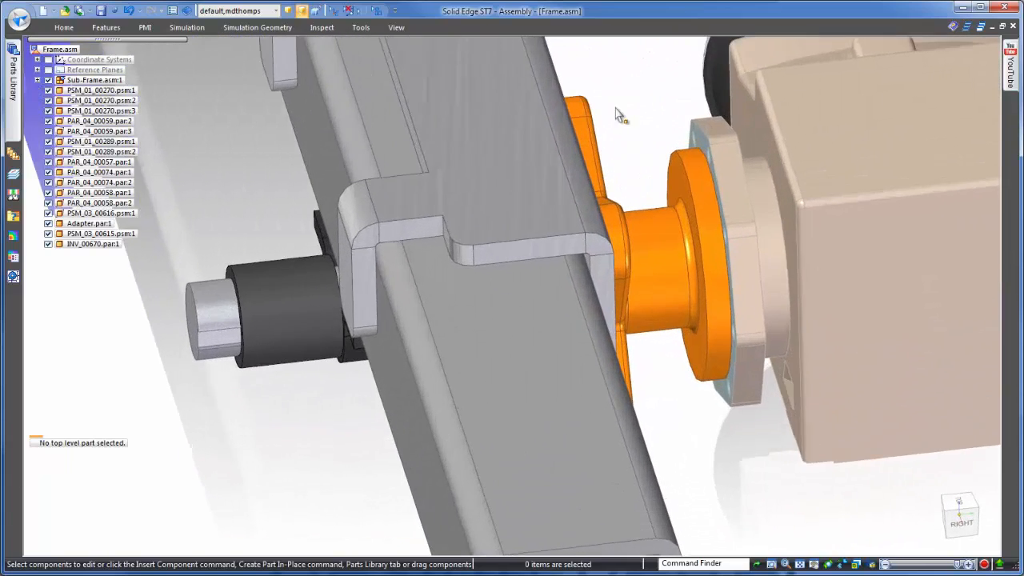
scroll(640, 100, "up", 3)
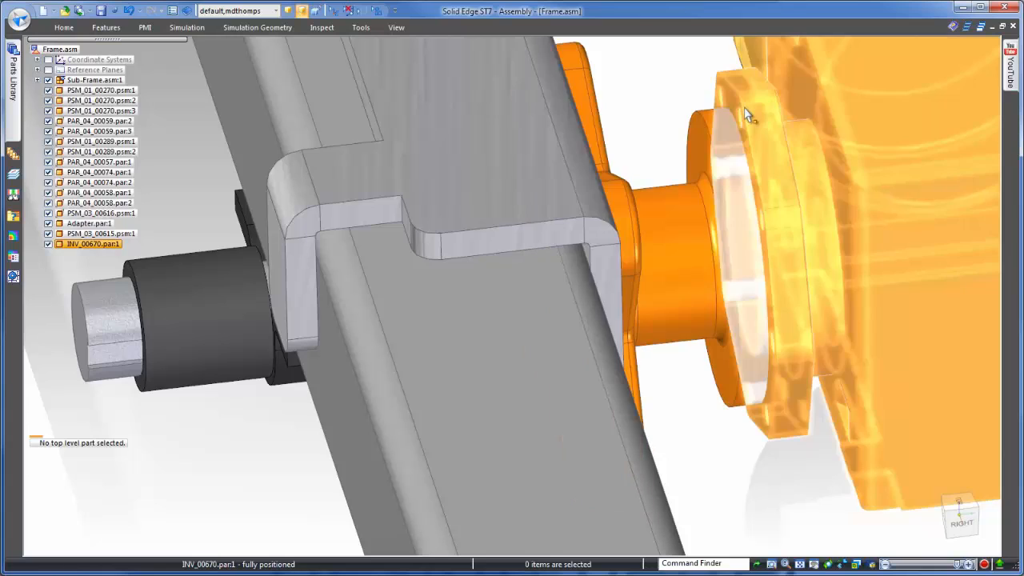
left_click(691, 190)
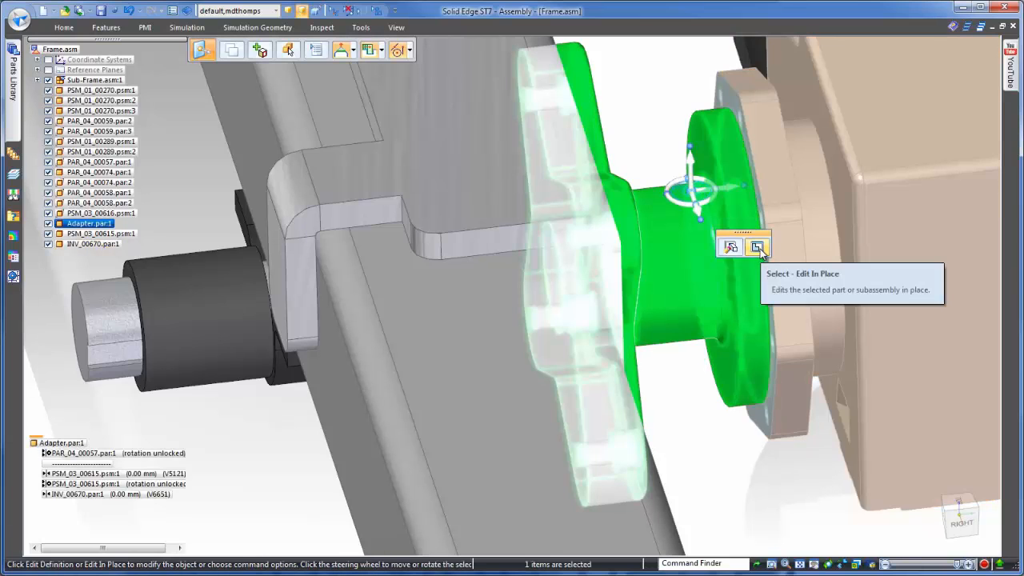
left_click(756, 246)
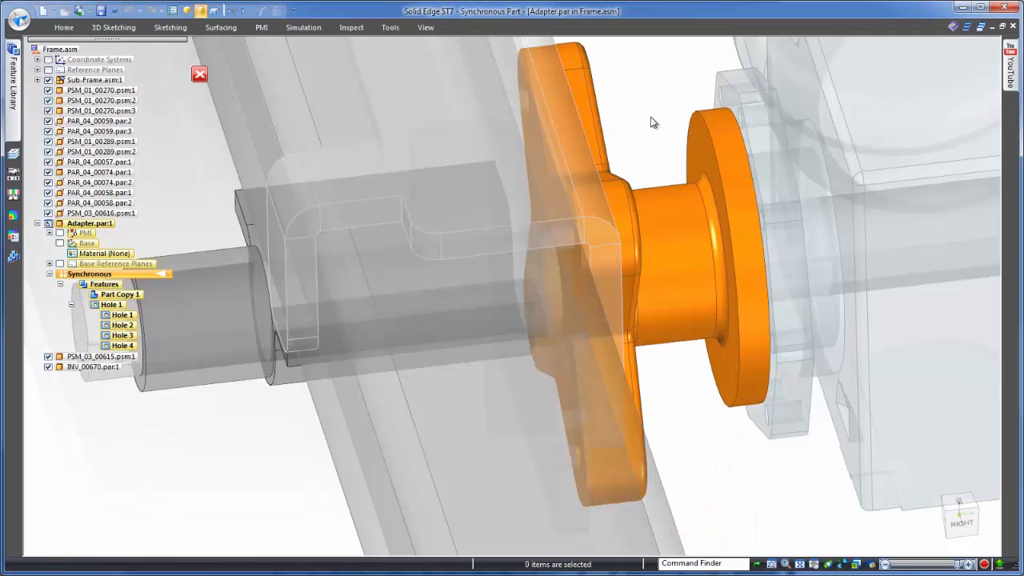
- Extrude the gearbox's flange face 6.00 mm onto the adapter's round disc and return to the Frame assembly
right_click(652, 121)
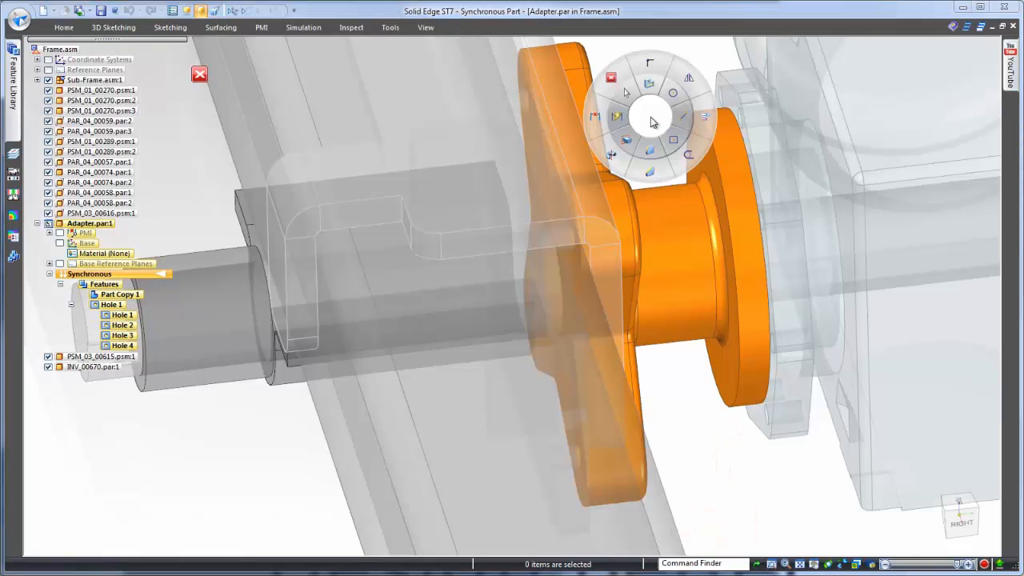
left_click(631, 141)
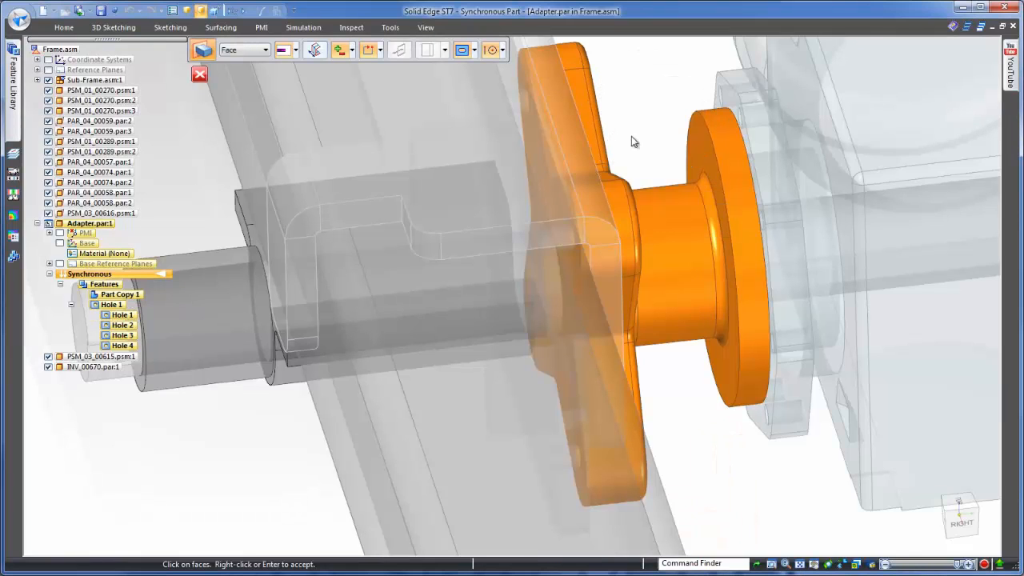
left_click(732, 100)
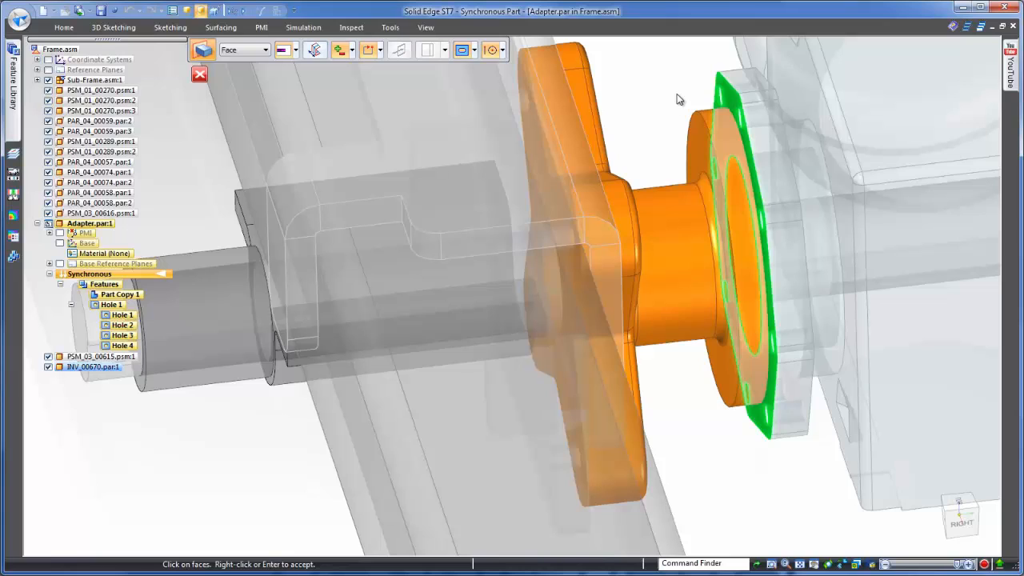
right_click(677, 94)
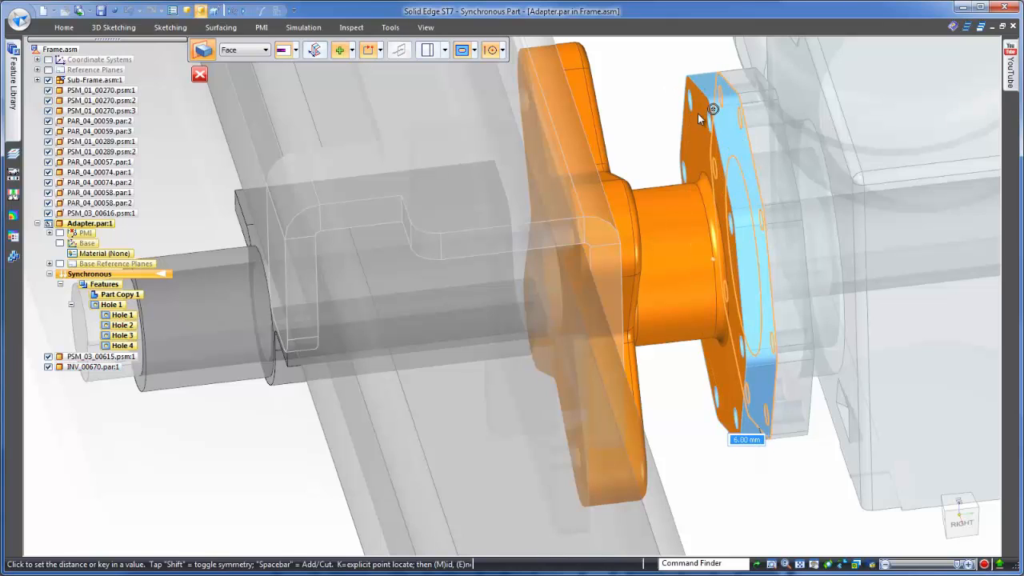
left_click(656, 76)
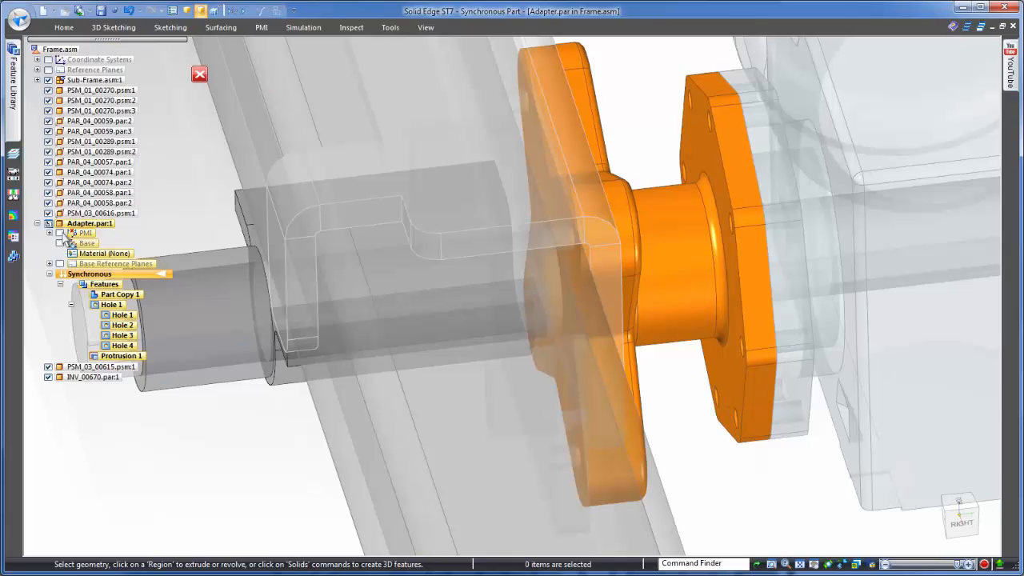
scroll(649, 80, "down", 1)
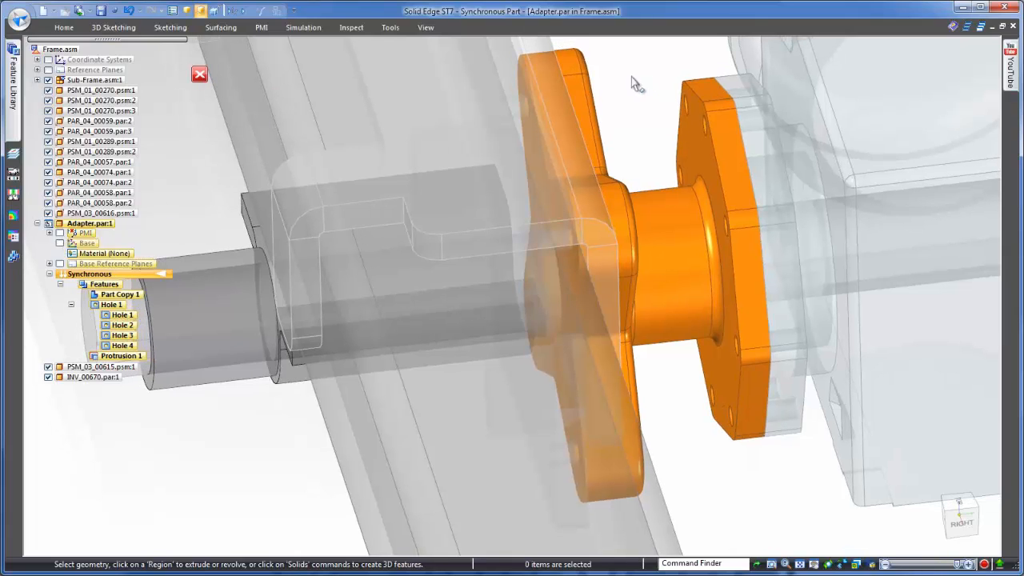
left_click(197, 75)
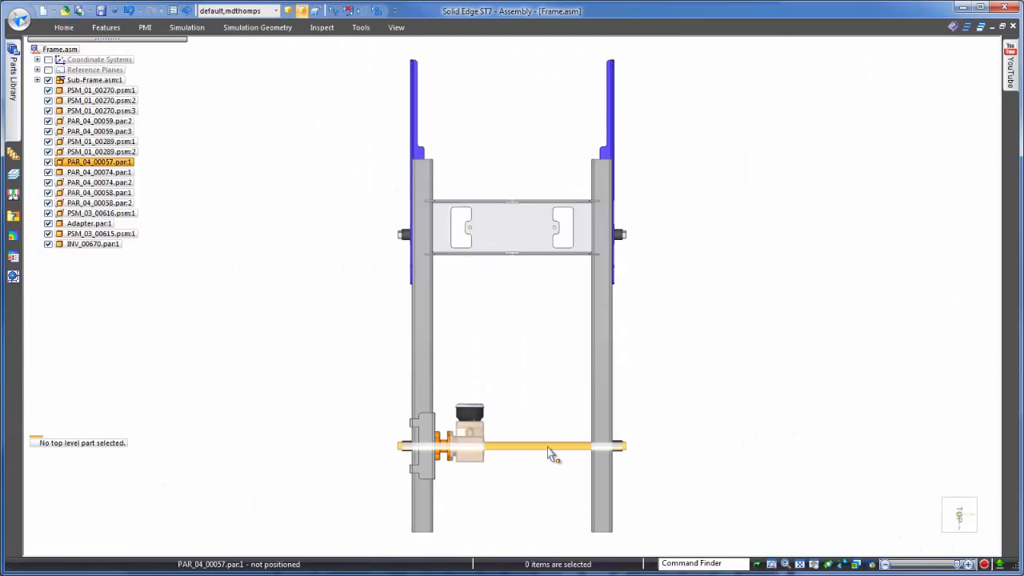
- Move the faces of the gearbox housing and its black motor mount 20 mm along the rod, away from the adapter
scroll(494, 488, "up", 5)
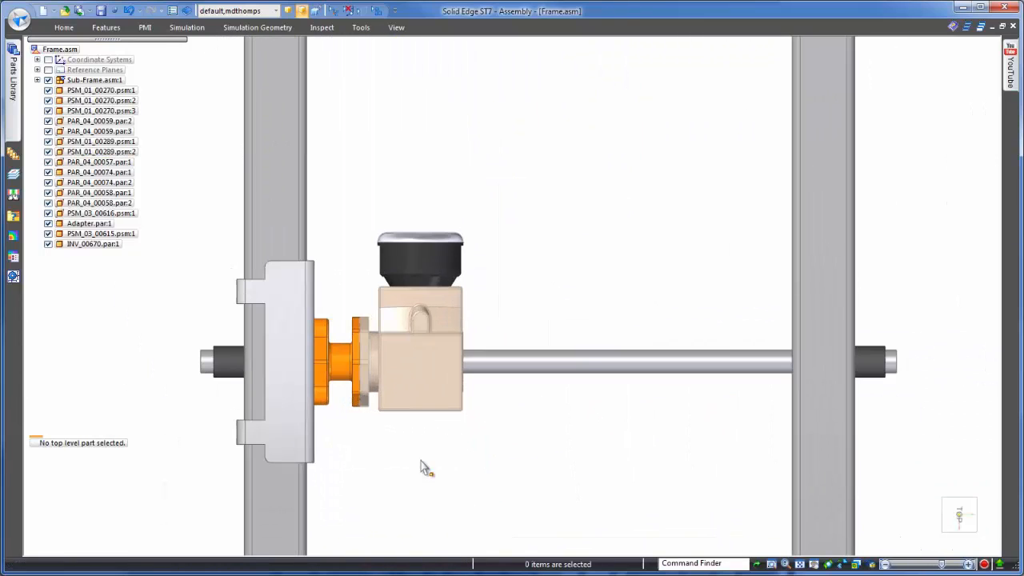
scroll(364, 365, "up", 3)
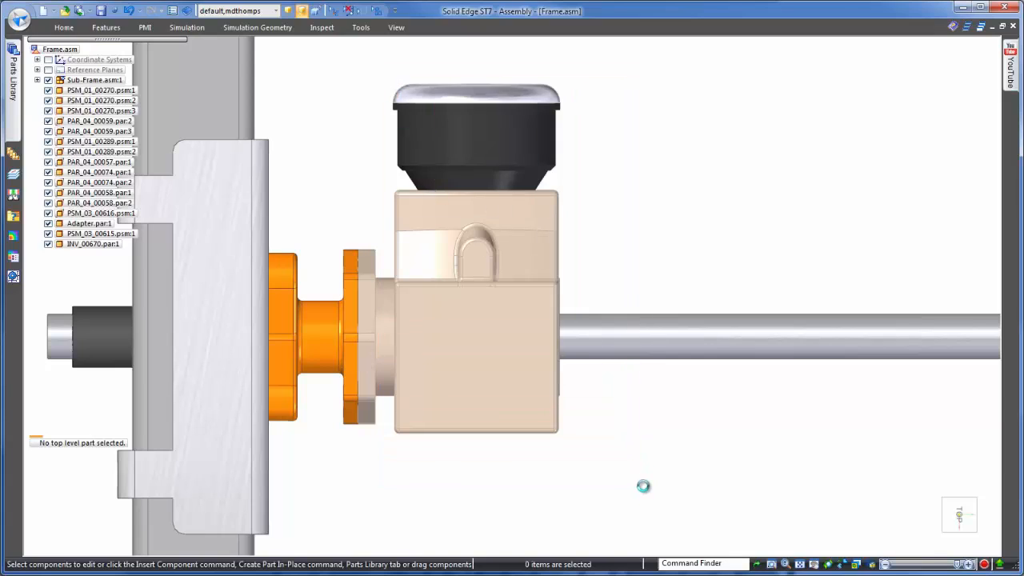
left_click(519, 295)
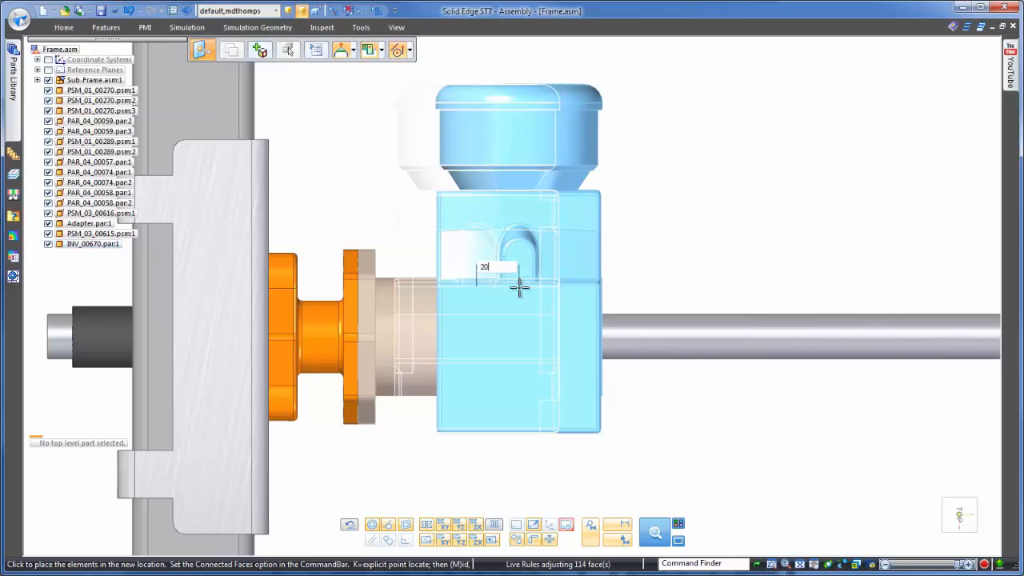
left_click(519, 287)
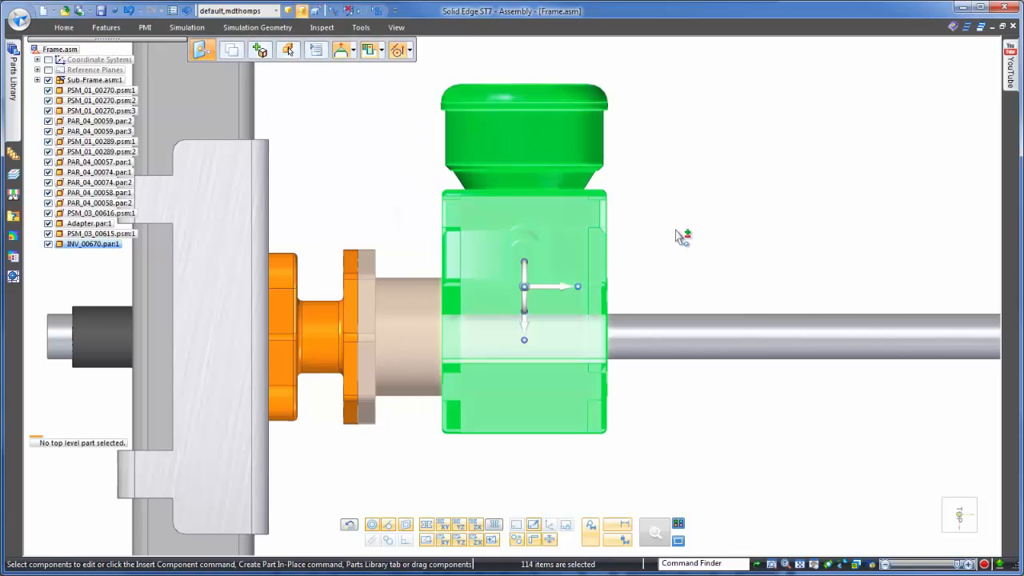
left_click(677, 229)
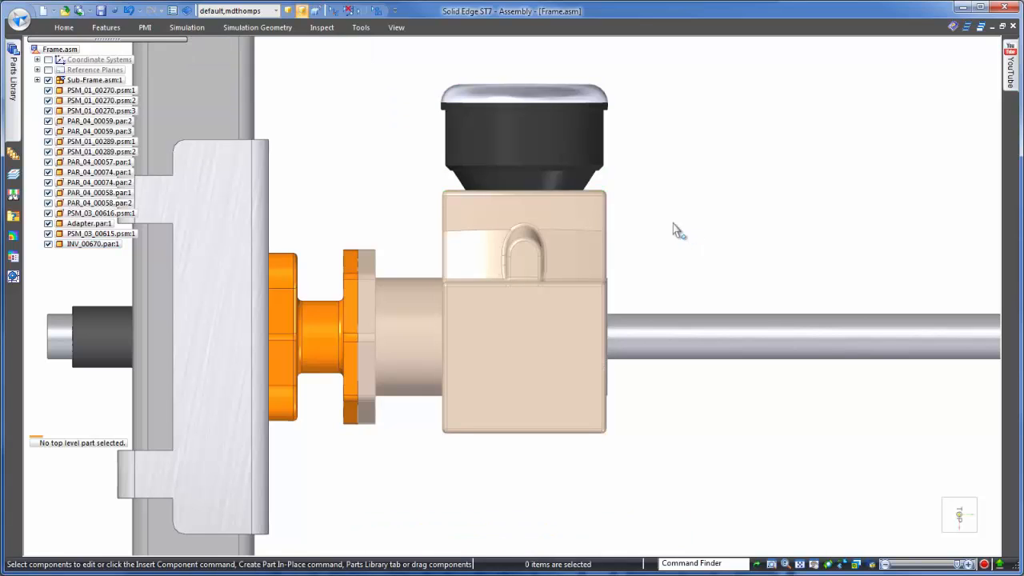
- Move the mating flanges of the adapter and the gearbox together along the rod, away from the bracket
left_click_drag(406, 469, 407, 469)
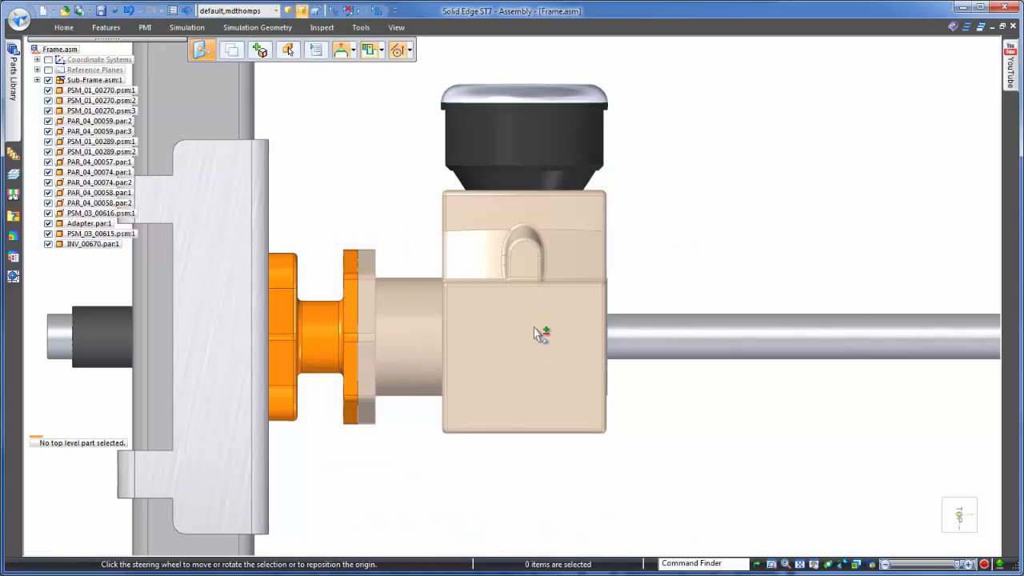
middle_click_drag(669, 158, 475, 112)
scroll(475, 113, "up", 3)
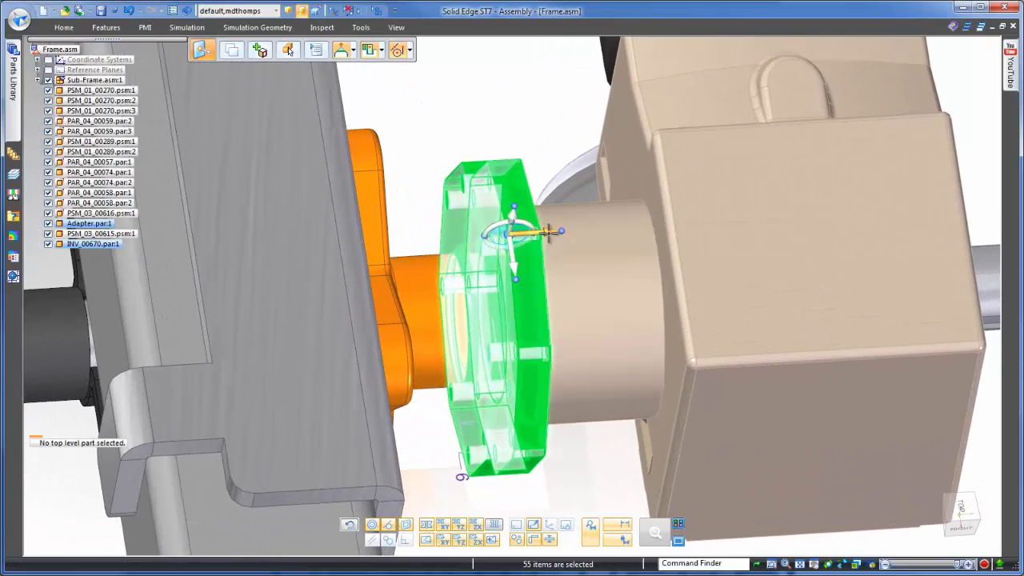
left_click(509, 233)
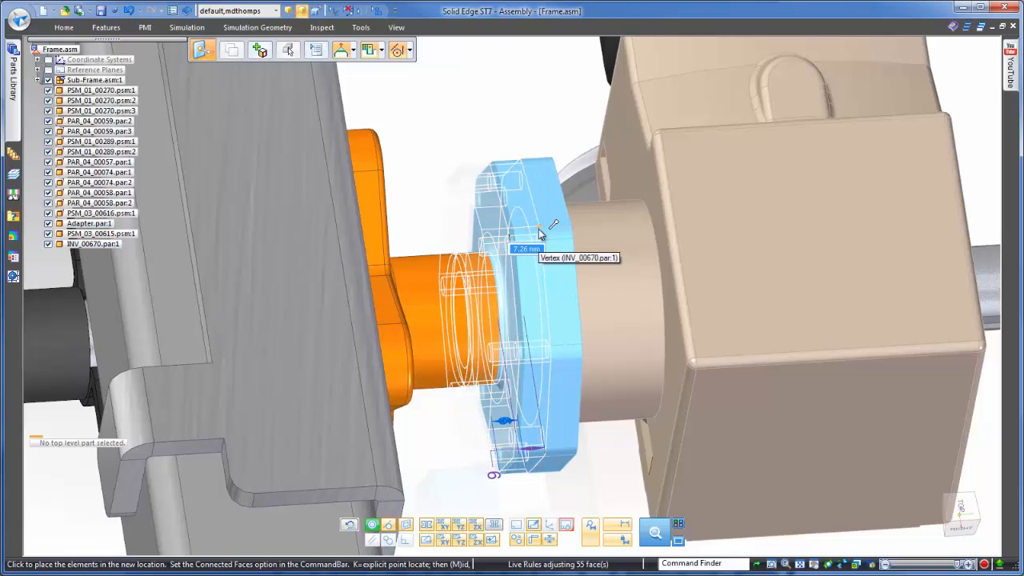
left_click(538, 229)
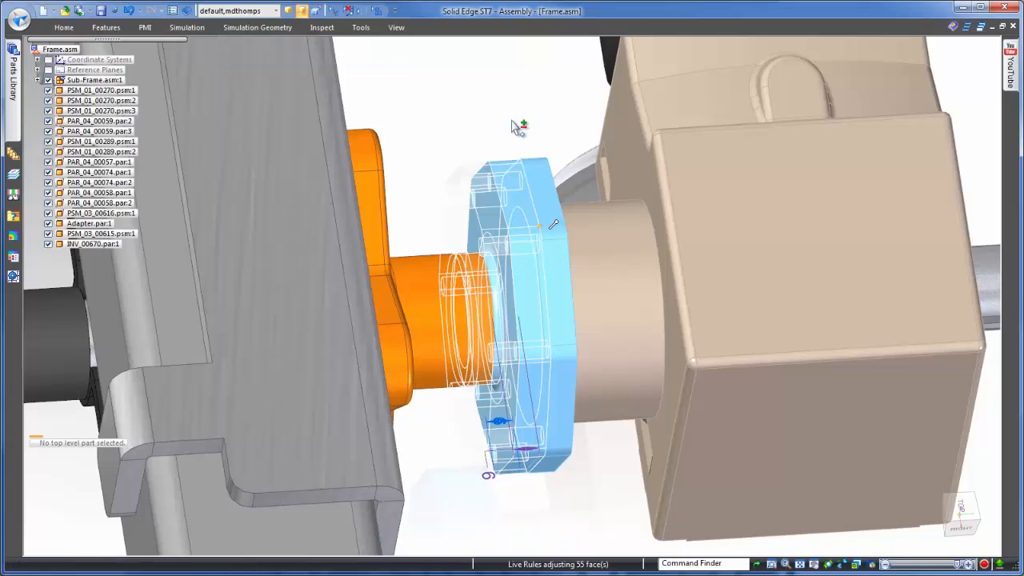
left_click(513, 114)
scroll(514, 113, "down", 5)
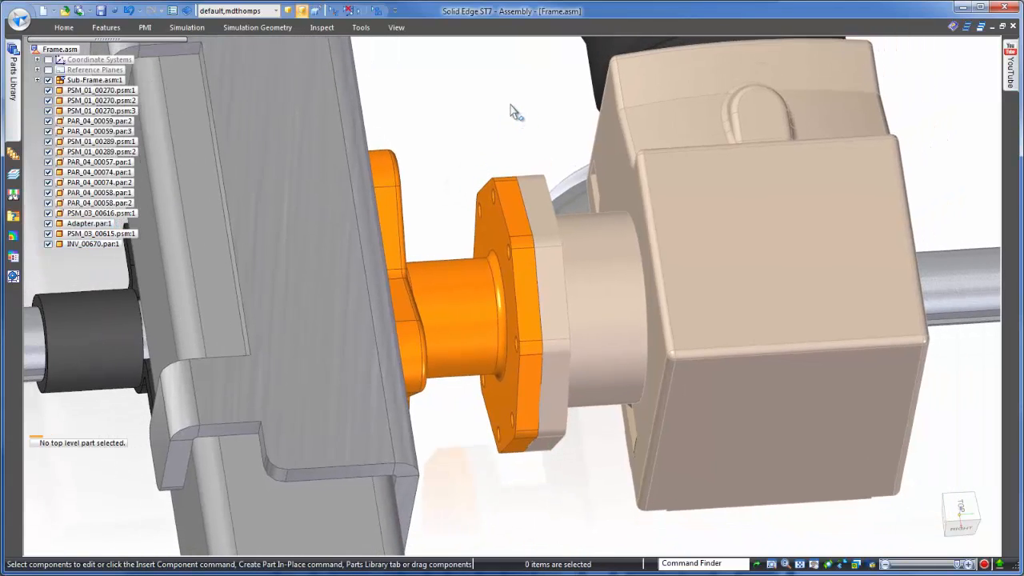
scroll(736, 103, "down", 4)
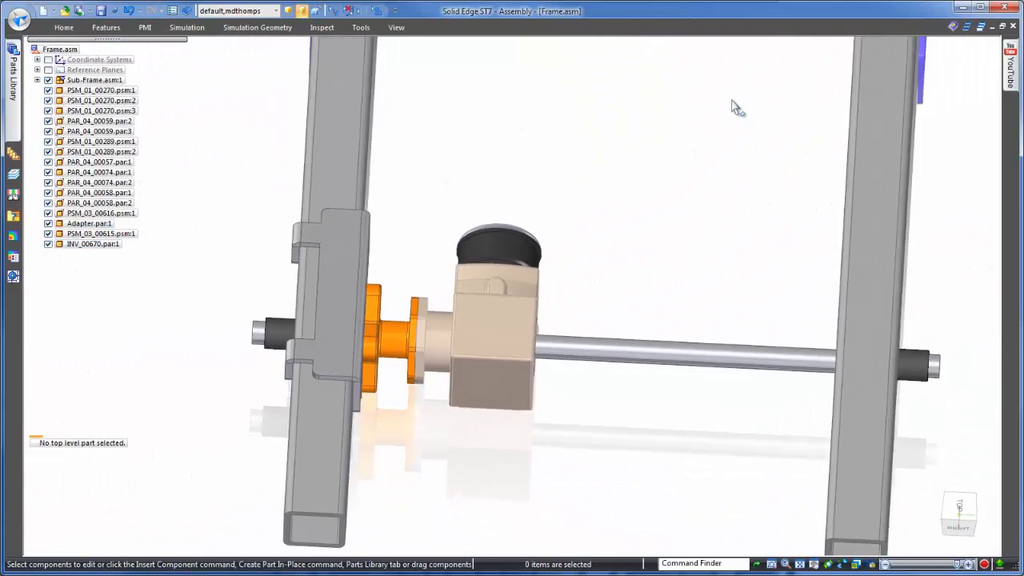
middle_click_drag(734, 103, 253, 94)
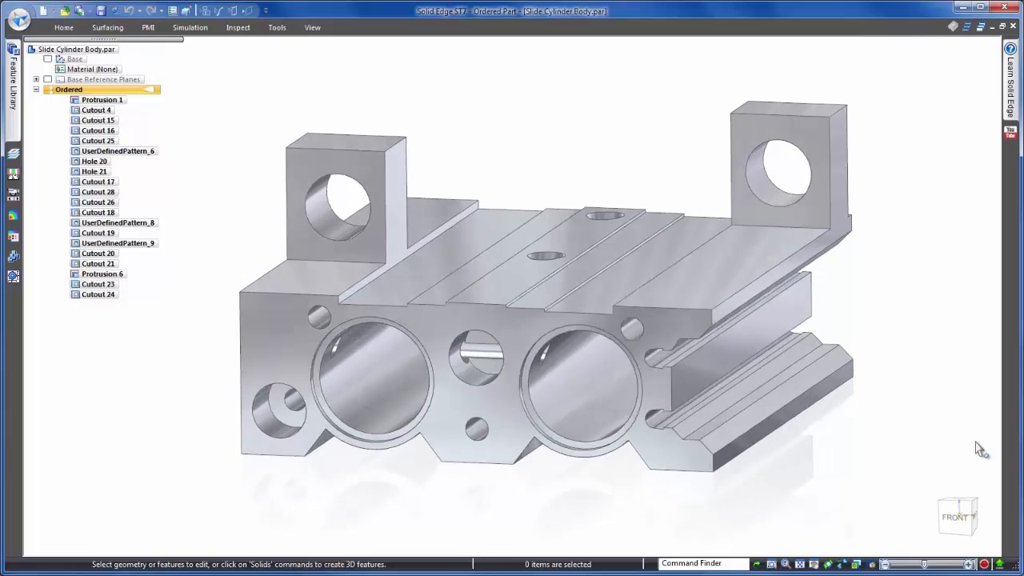
- Review the Increase Overall Height of Block markup in View and Markup and return to Slide Cylinder Body.par in Solid Edge
key("super+Tab")
key("super+Tab")
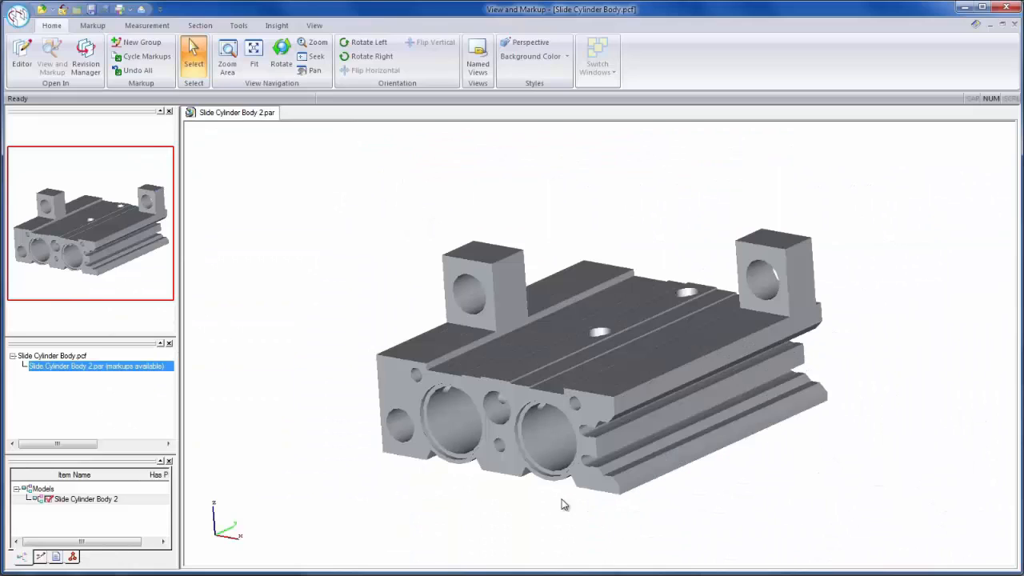
middle_click_drag(554, 470, 813, 459)
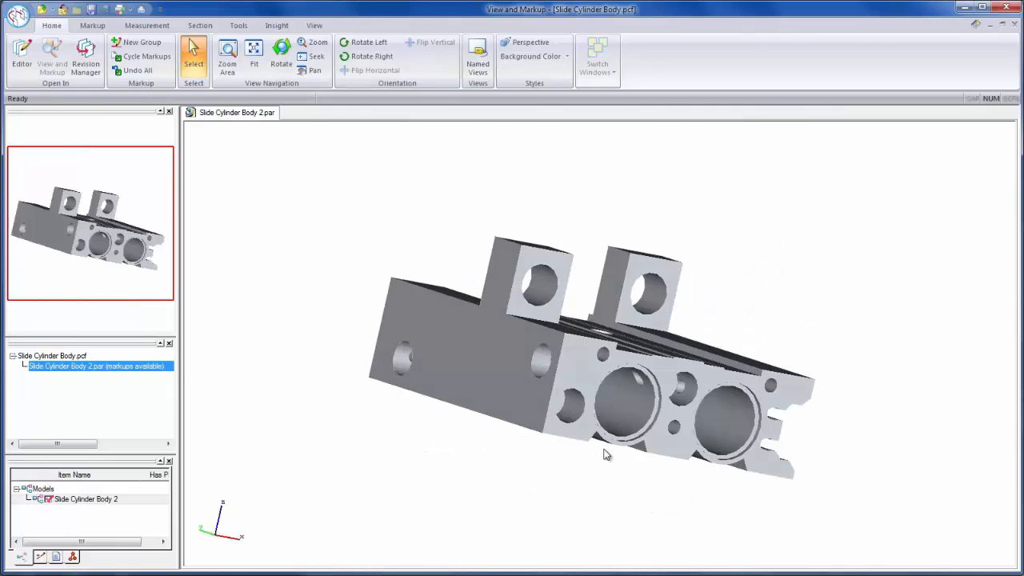
middle_click_drag(520, 385, 256, 485)
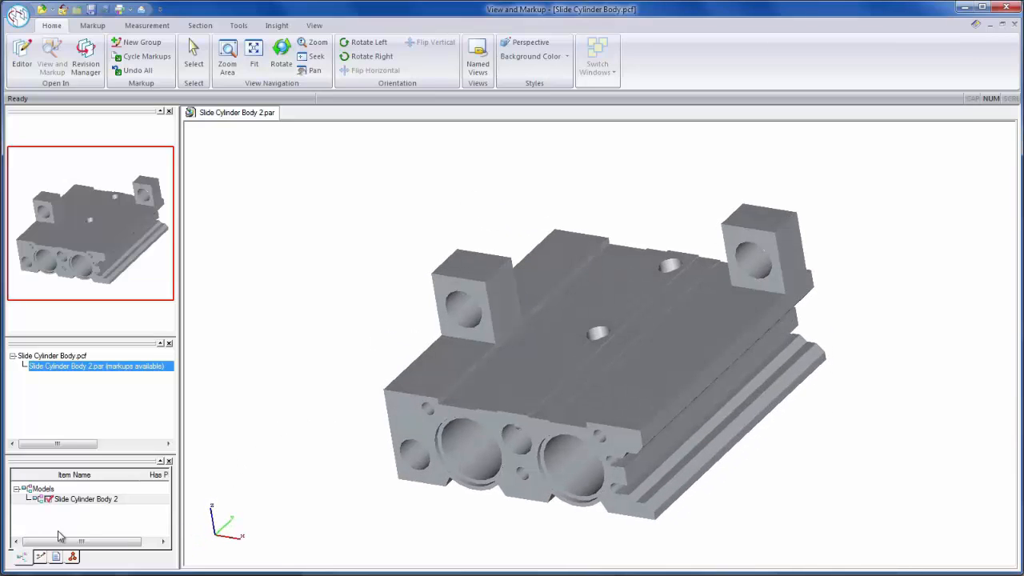
left_click(40, 556)
left_click(63, 488)
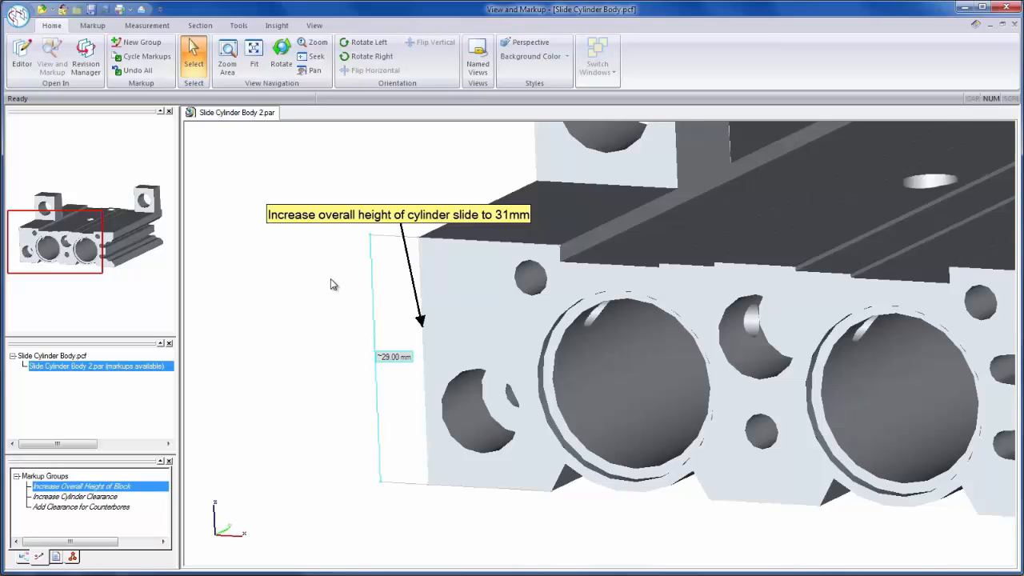
key("super+Tab")
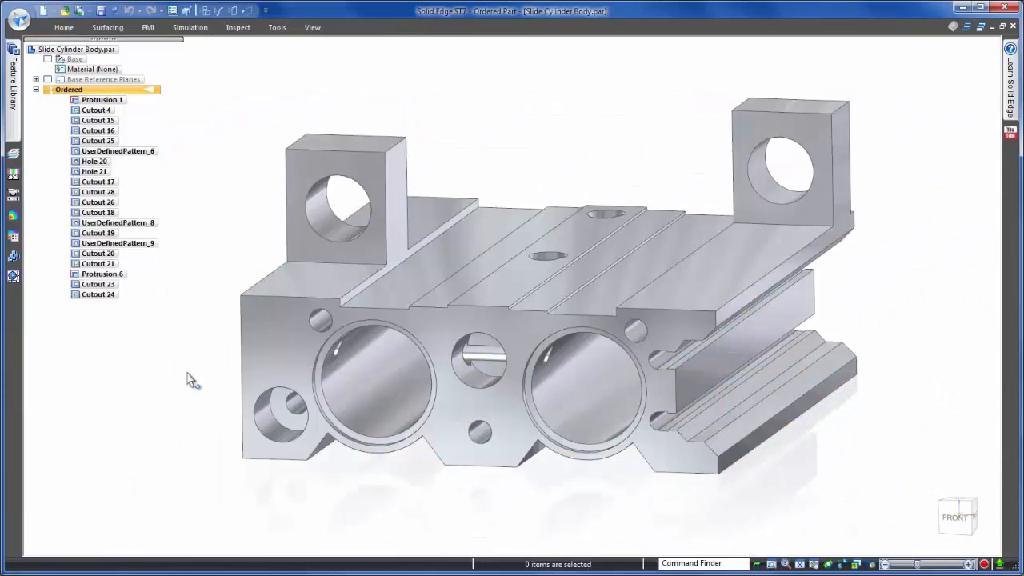
- Edit the profile of the block's base protrusion, set its overall height to 31 mm and finish the sketch
scroll(188, 373, "up", 3)
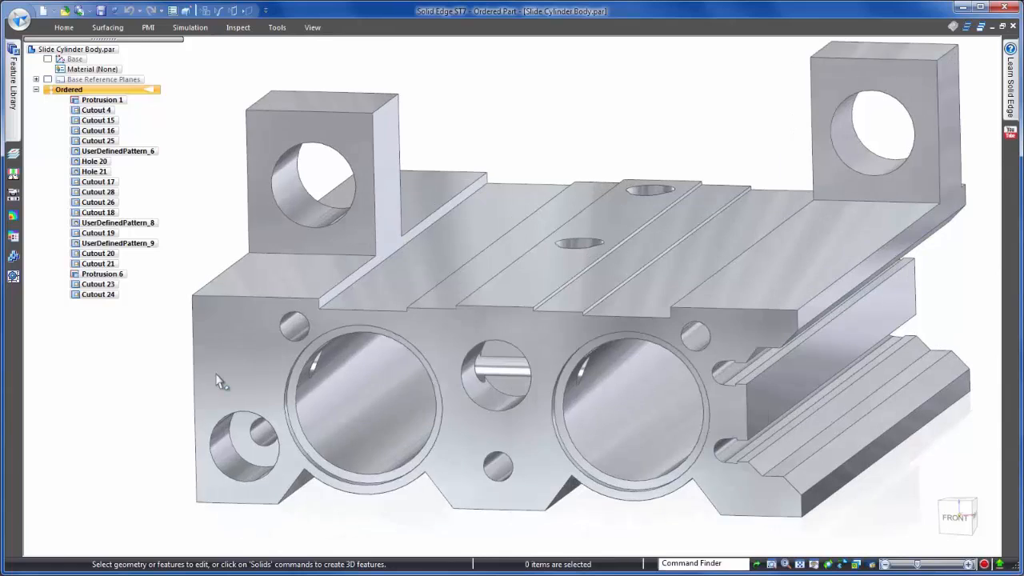
left_click(247, 373)
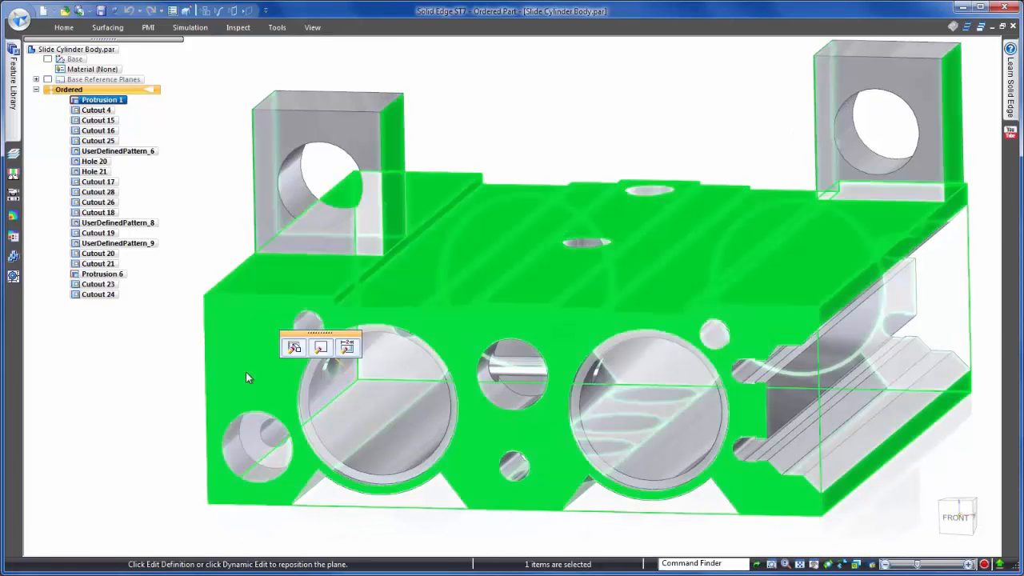
left_click(320, 347)
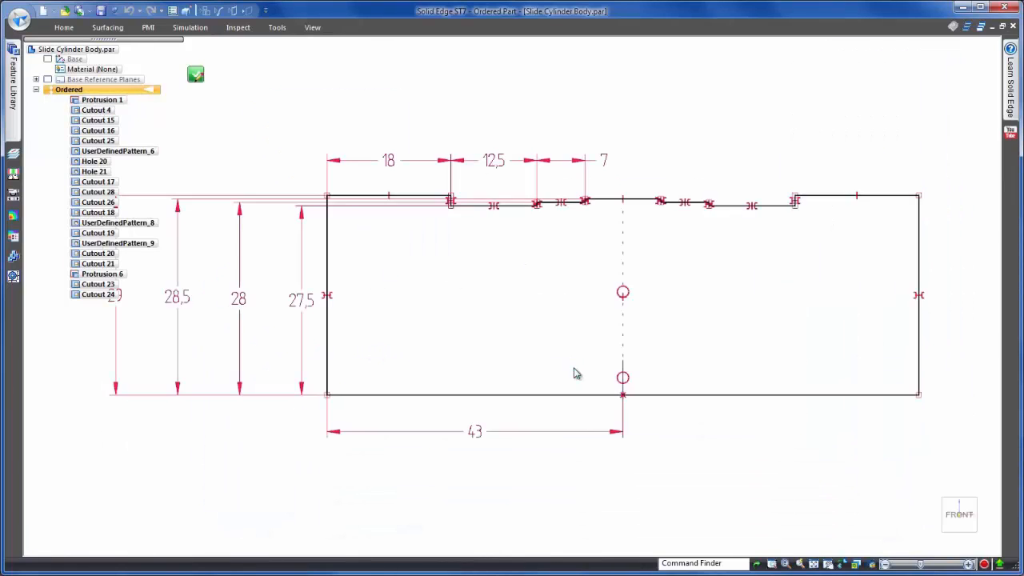
scroll(685, 342, "down", 1)
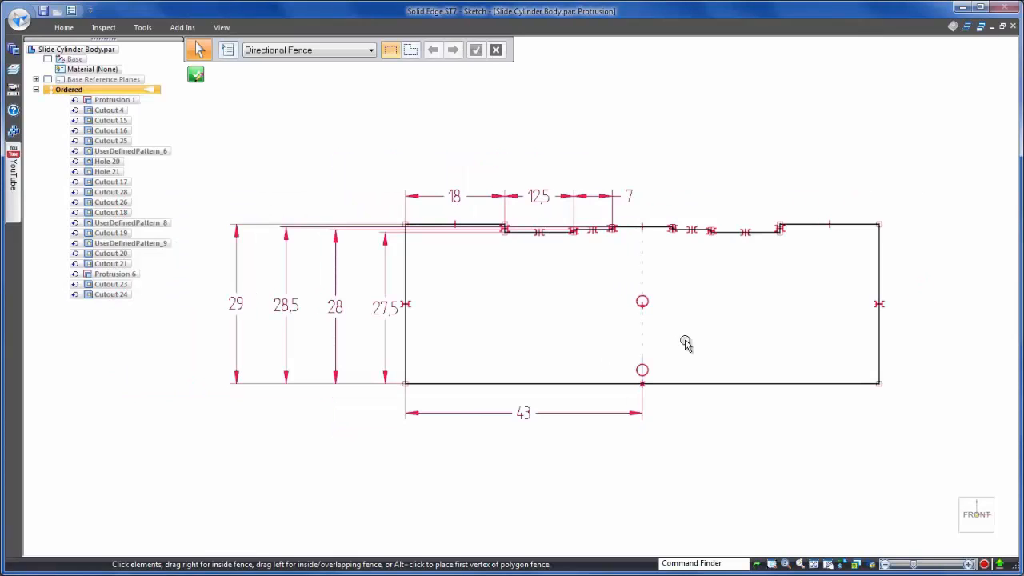
left_click(242, 302)
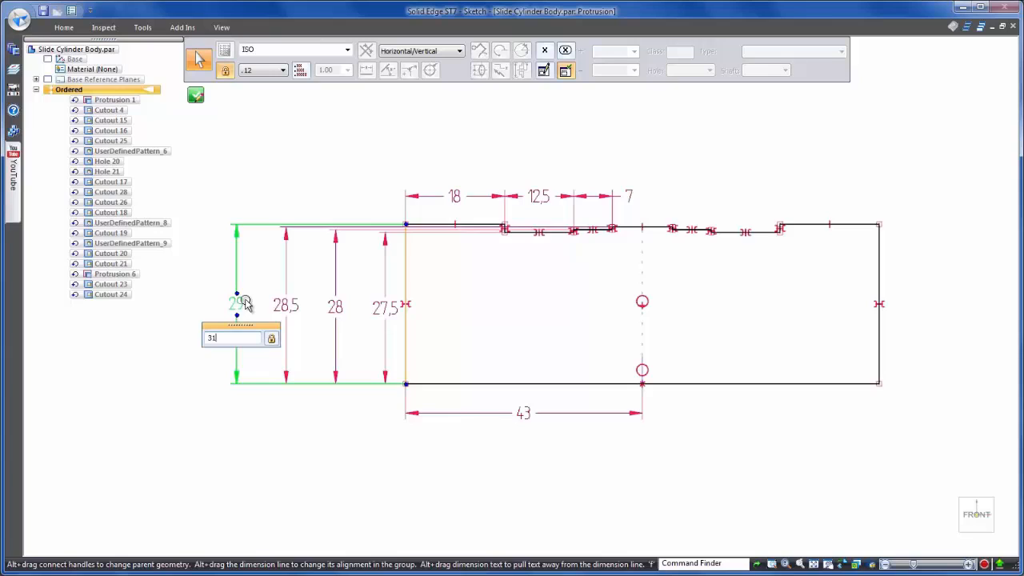
type("31")
key("Return")
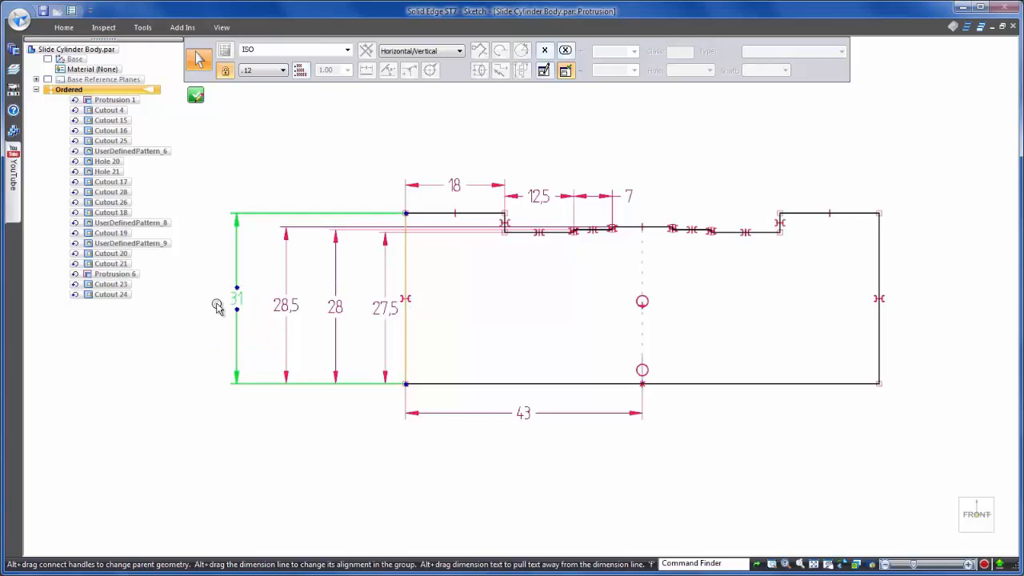
left_click(217, 304)
left_click(196, 76)
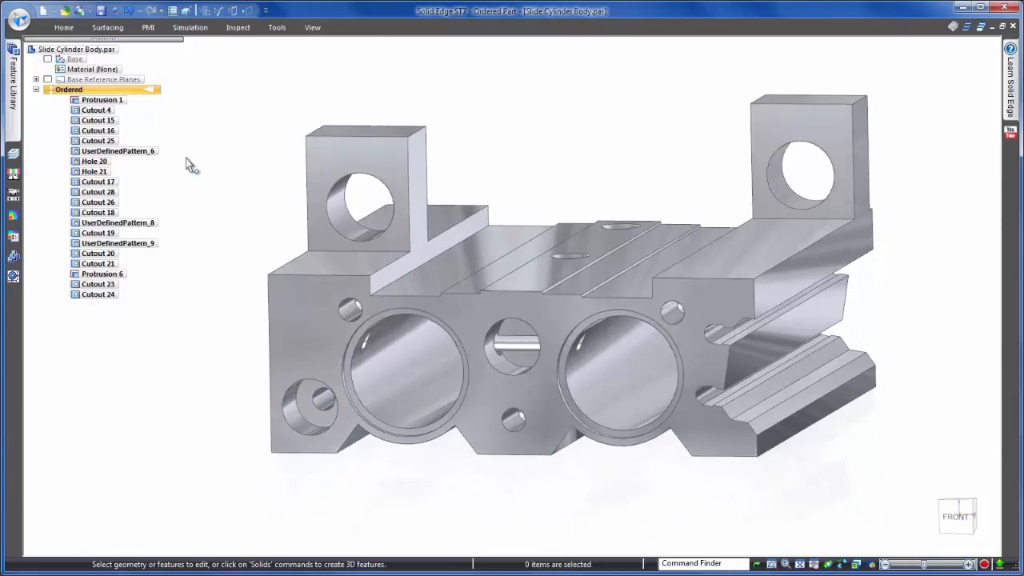
- Open the profile of the block's side slot cutout and delete the constraint holding its end at the block corner
left_click(959, 515)
left_click(871, 398)
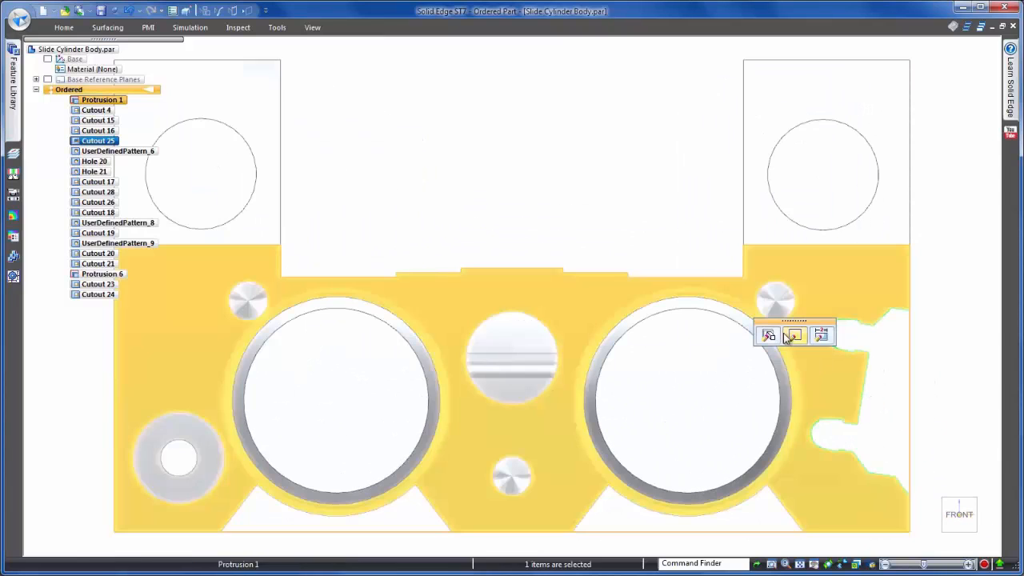
left_click(787, 337)
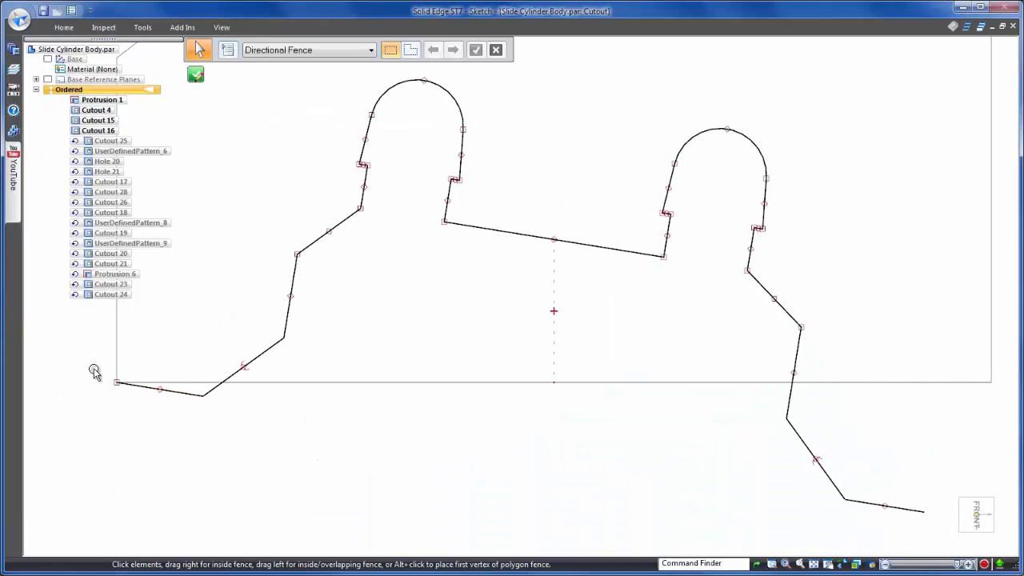
left_click_drag(93, 370, 134, 406)
key("Delete")
- Connect both open ends of the slot profile to the block's side edge and finish the sketch
right_click_drag(249, 462, 249, 432)
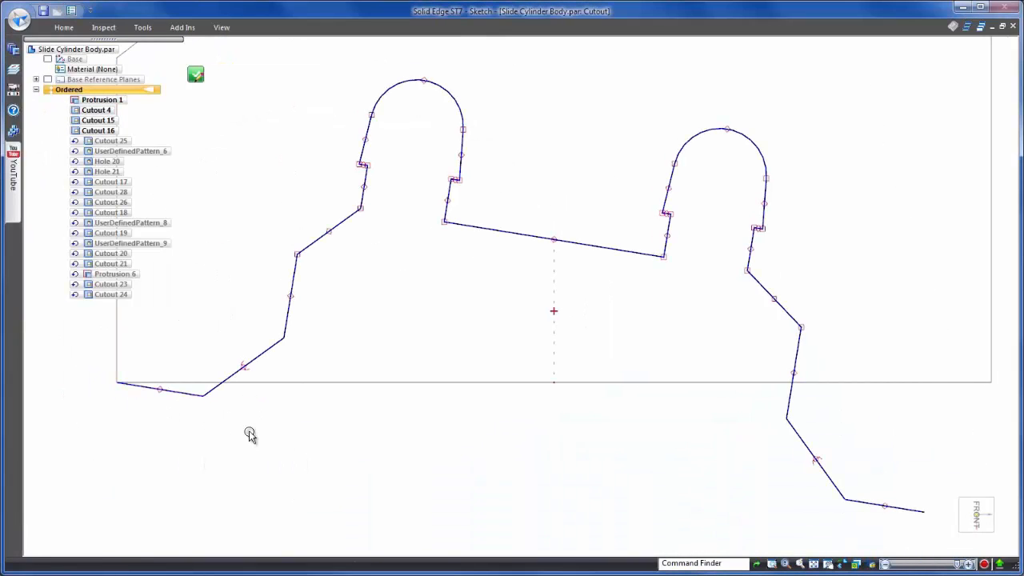
left_click(924, 512)
left_click(906, 382)
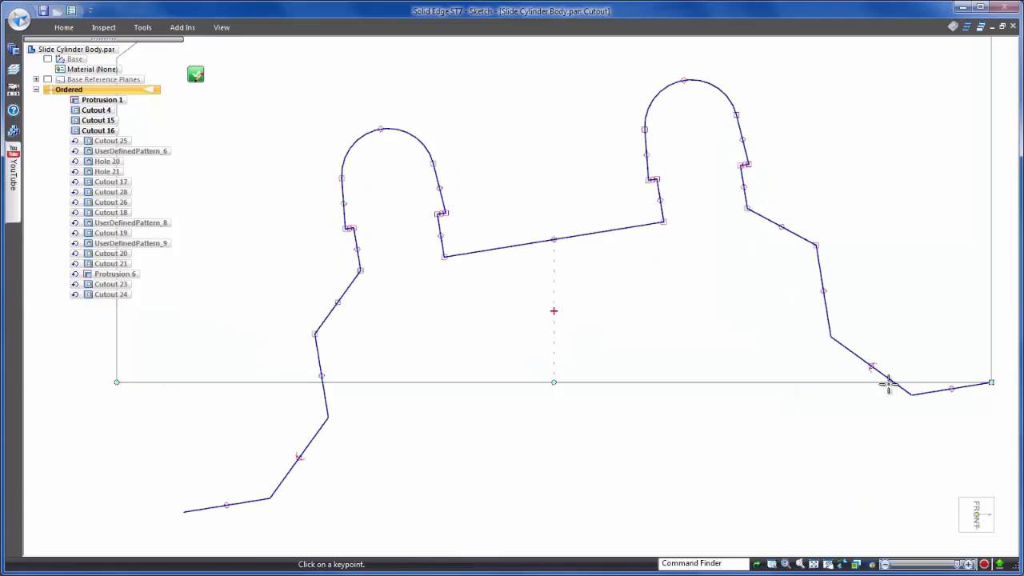
left_click(184, 509)
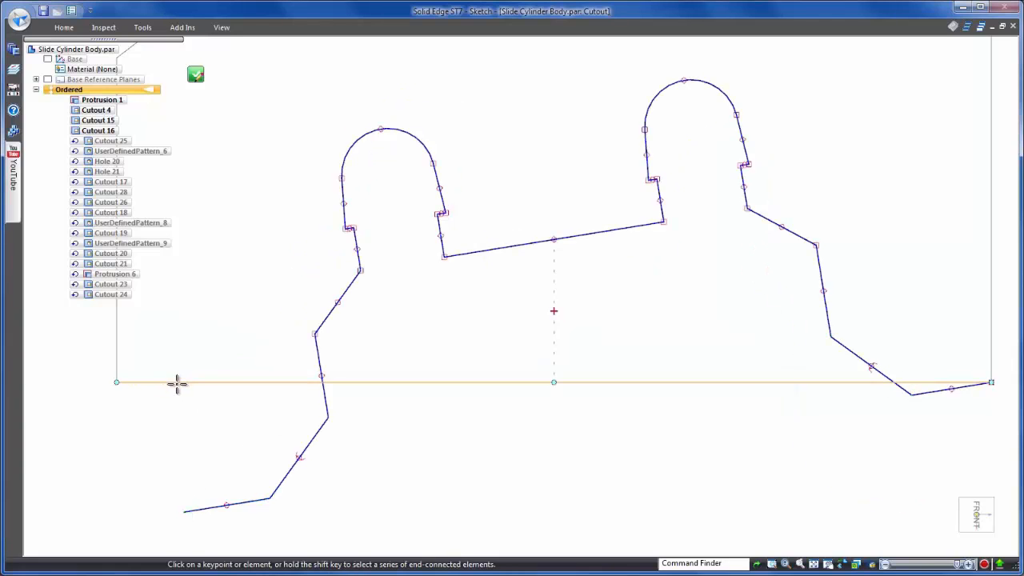
left_click(176, 382)
key("Escape")
left_click(196, 75)
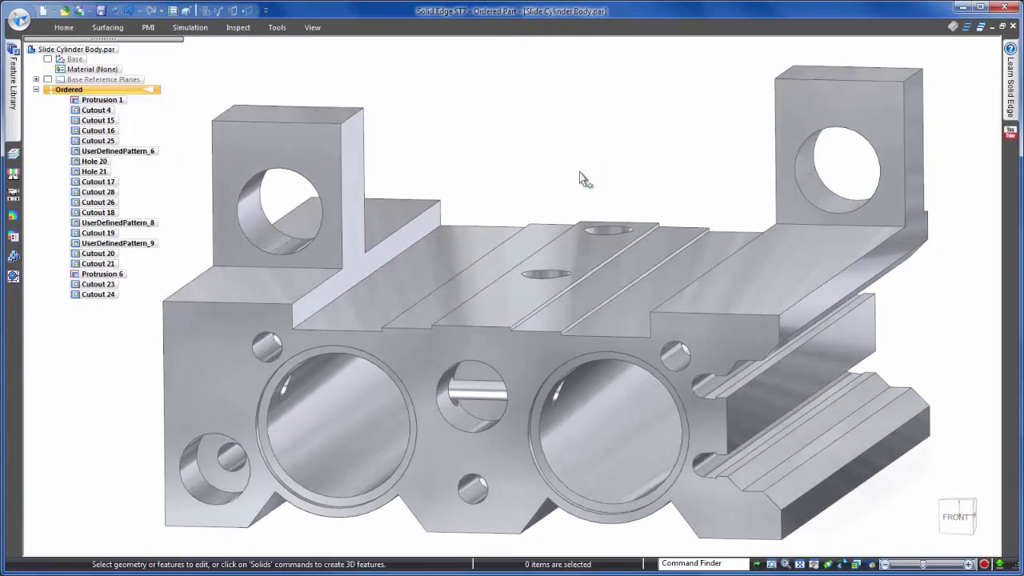
- Review the Increase Cylinder Clearance markup in View and Markup and return to the part in Solid Edge
key("super+Tab")
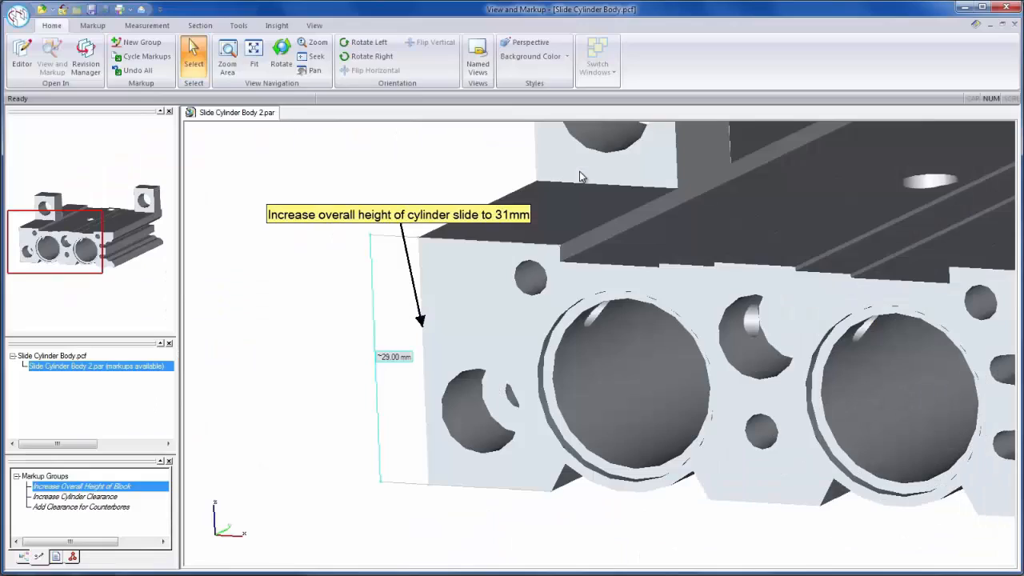
left_click(80, 497)
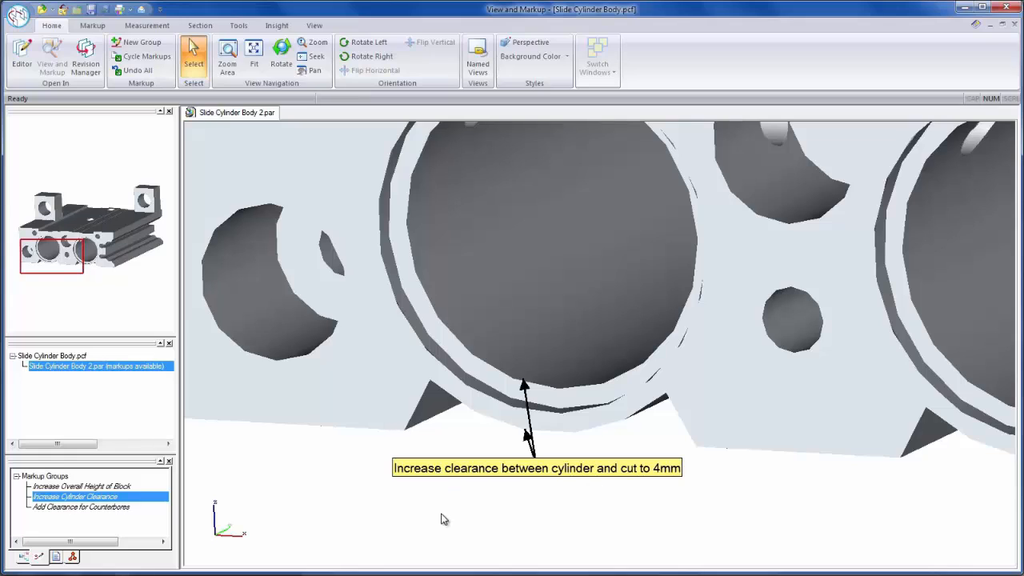
key("super+Tab")
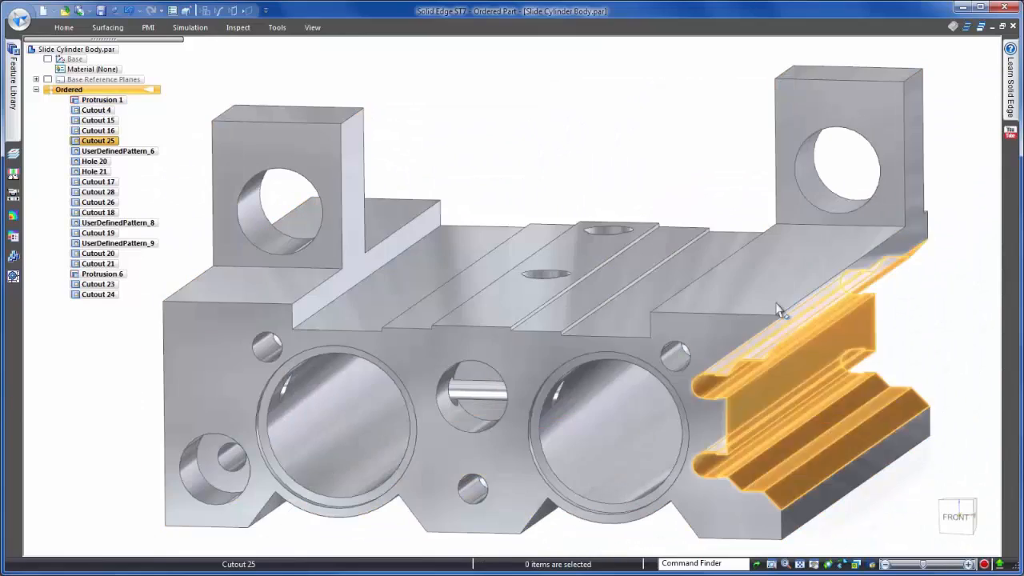
- Dimension the clearance between the first large cylinder bore and the arc of the cut around its underside
right_click_drag(592, 504, 482, 509)
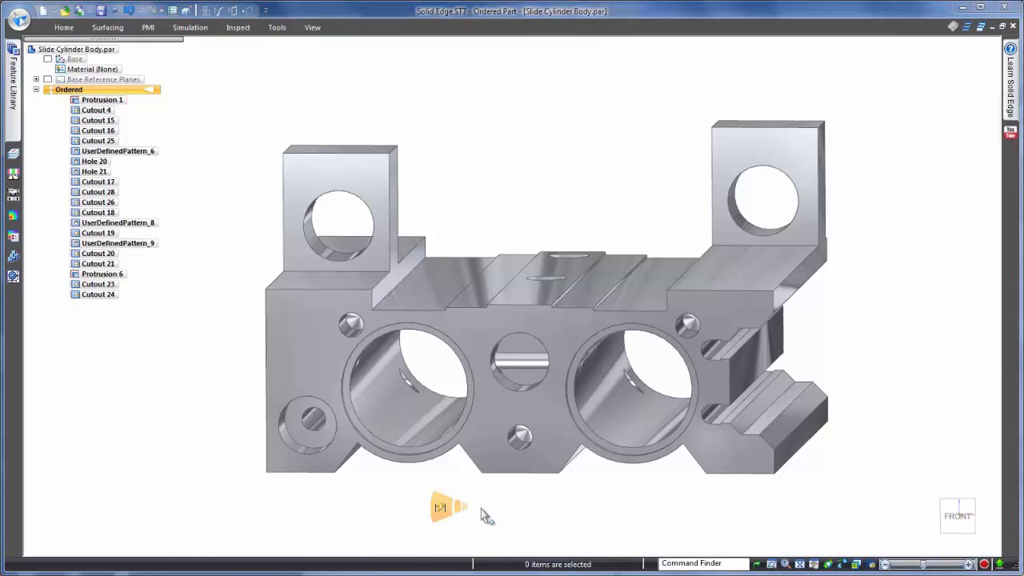
scroll(448, 336, "up", 5)
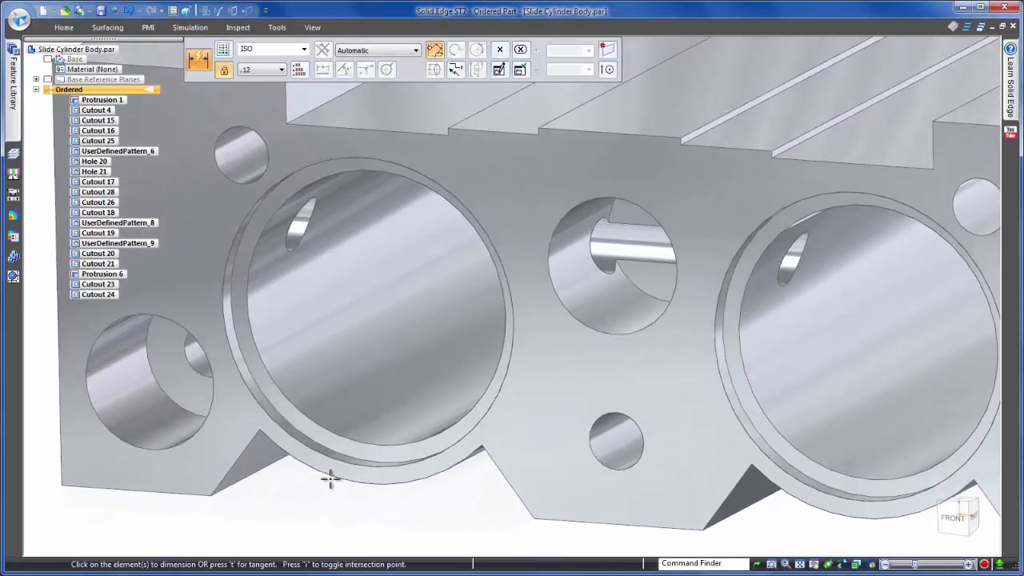
left_click(334, 477)
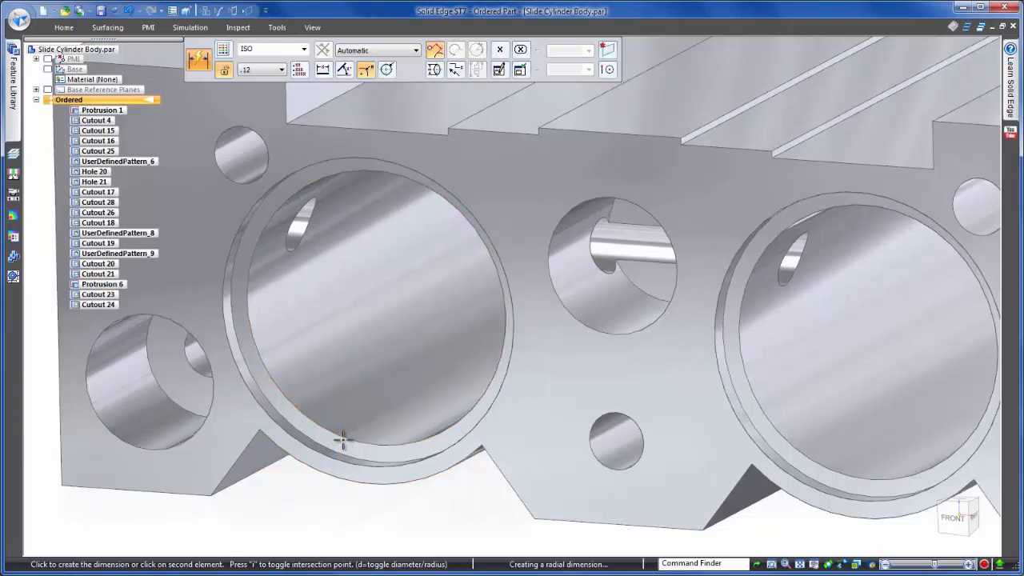
left_click(360, 316)
middle_click_drag(393, 452, 389, 480)
key("Escape")
- Try increasing the arc radius in the underside cutout's profile by 1.5 mm to 14 mm
left_click(304, 451)
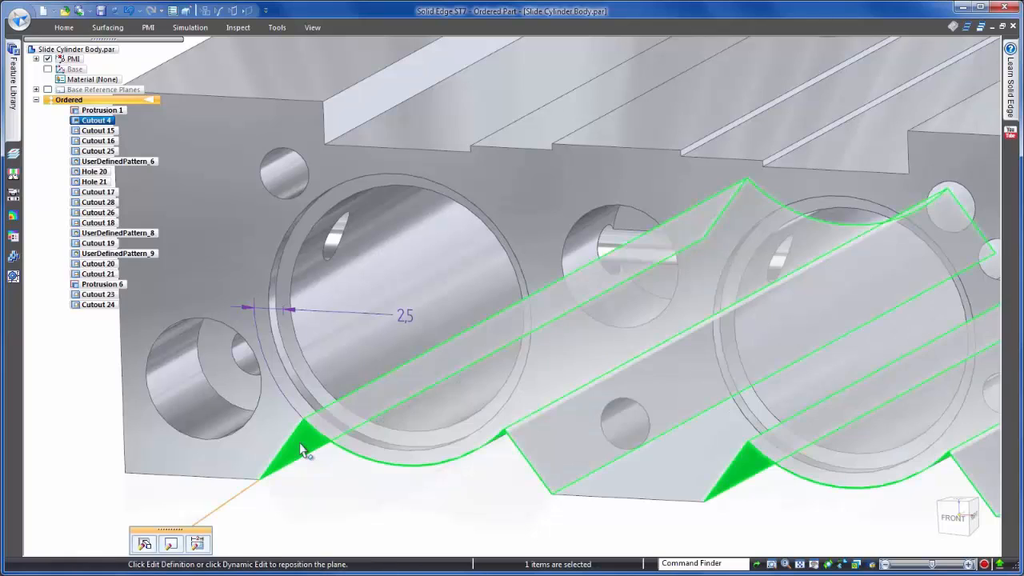
left_click(172, 544)
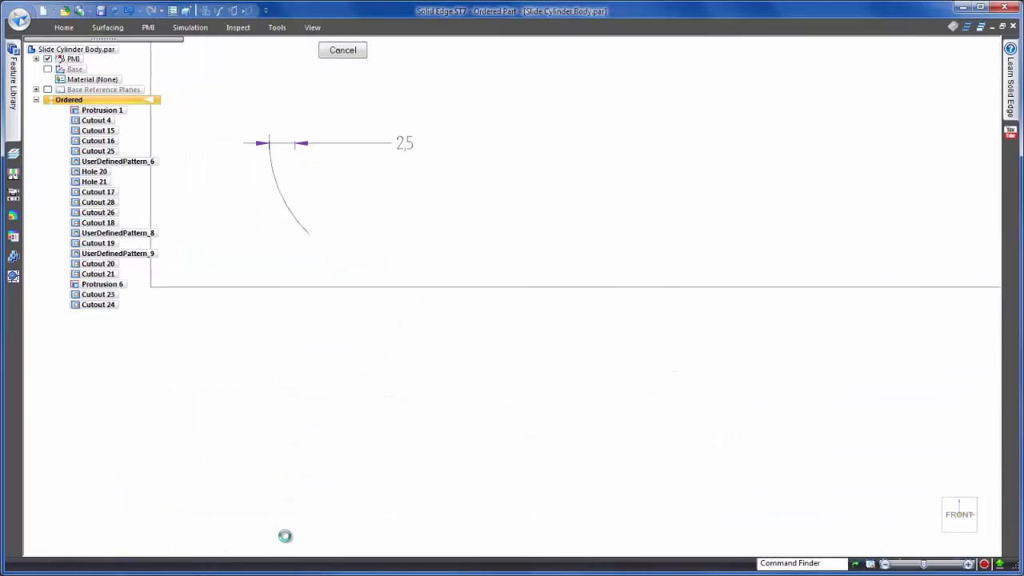
left_click(402, 203)
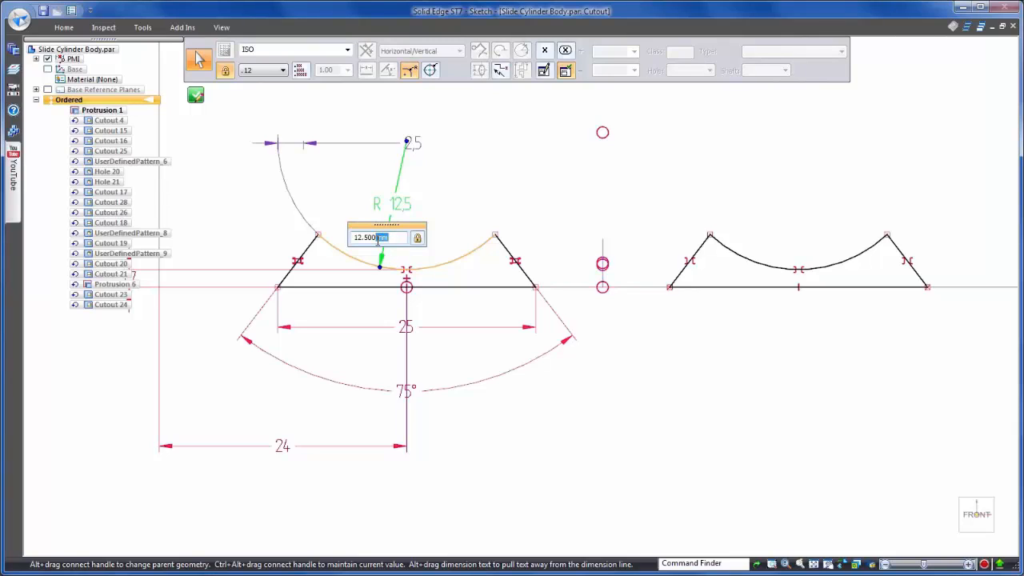
type("+1.5")
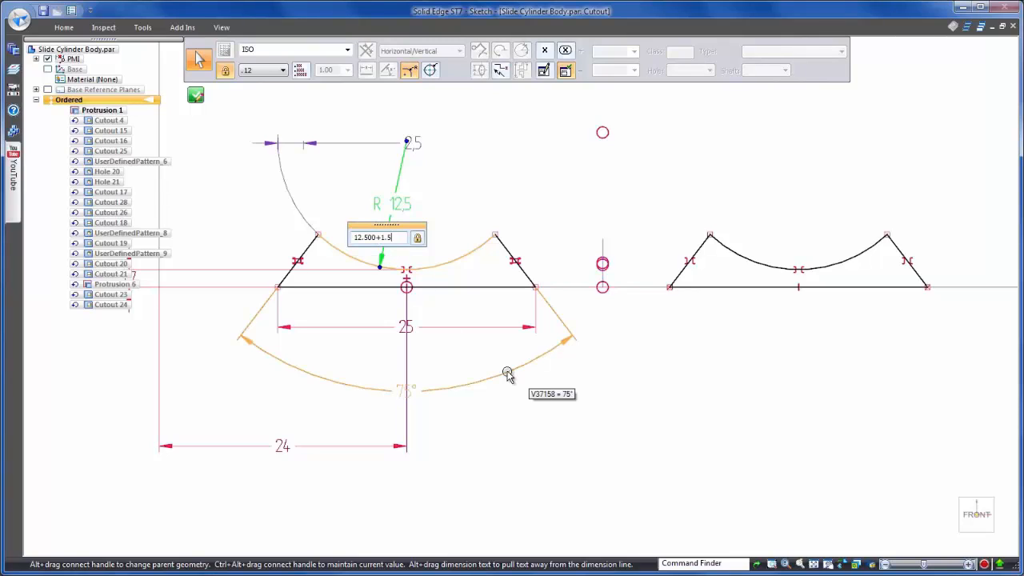
key("Return")
left_click(506, 371)
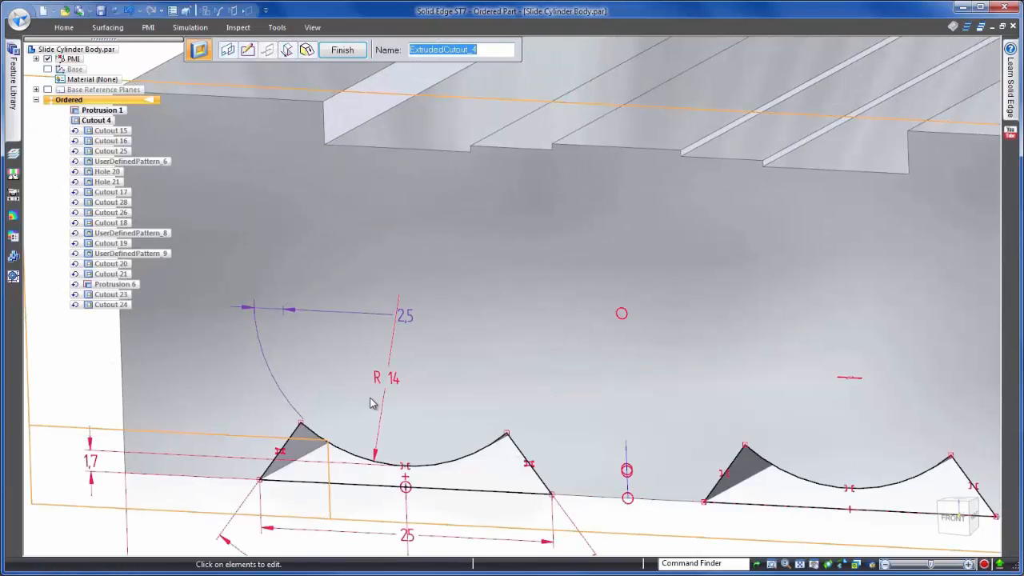
right_click(372, 403)
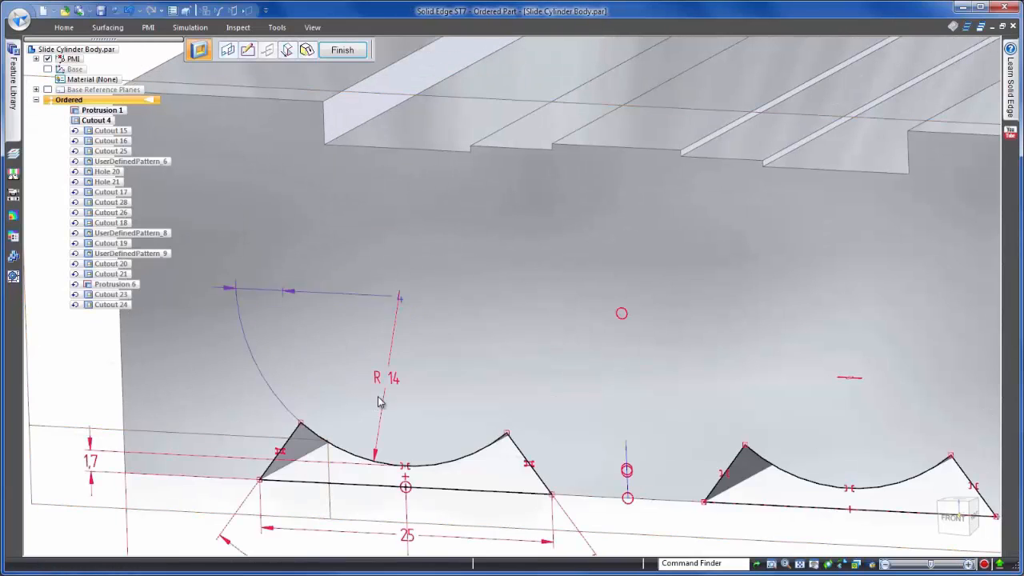
scroll(361, 416, "down", 3)
left_click(395, 484)
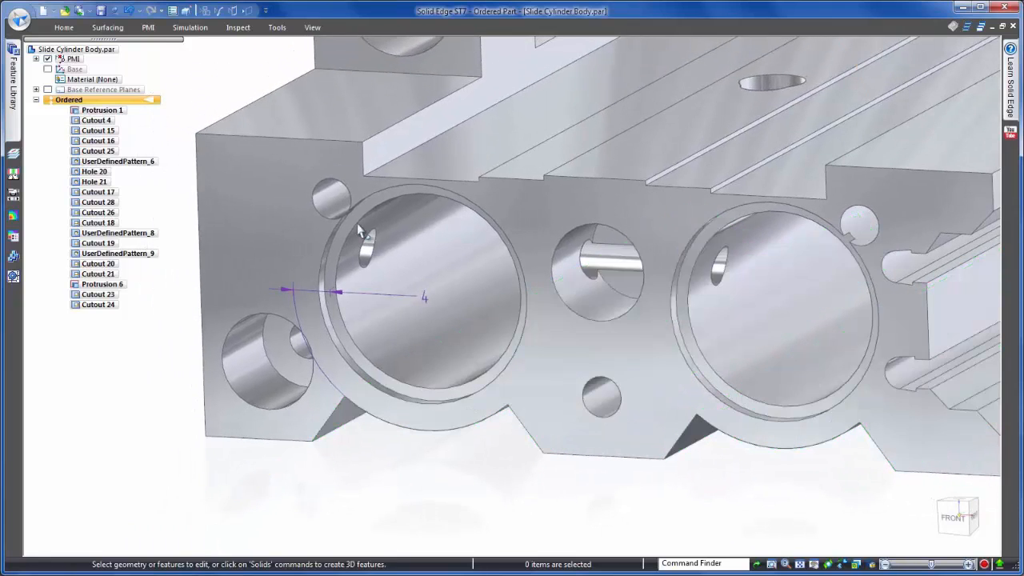
left_click(128, 12)
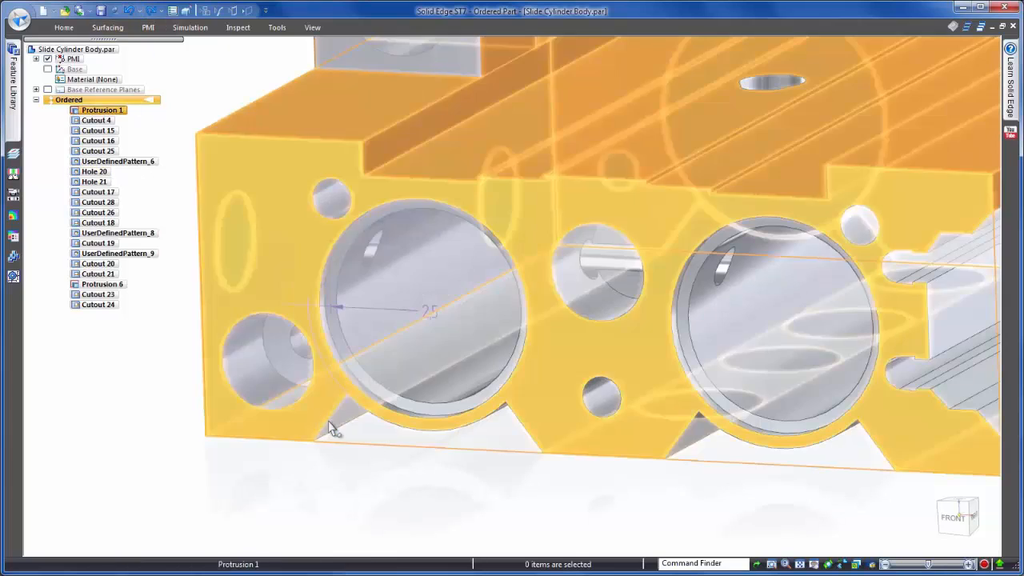
- Open the underside cutout's profile and make the small height dimension between its base line and the arc driven
left_click(338, 425)
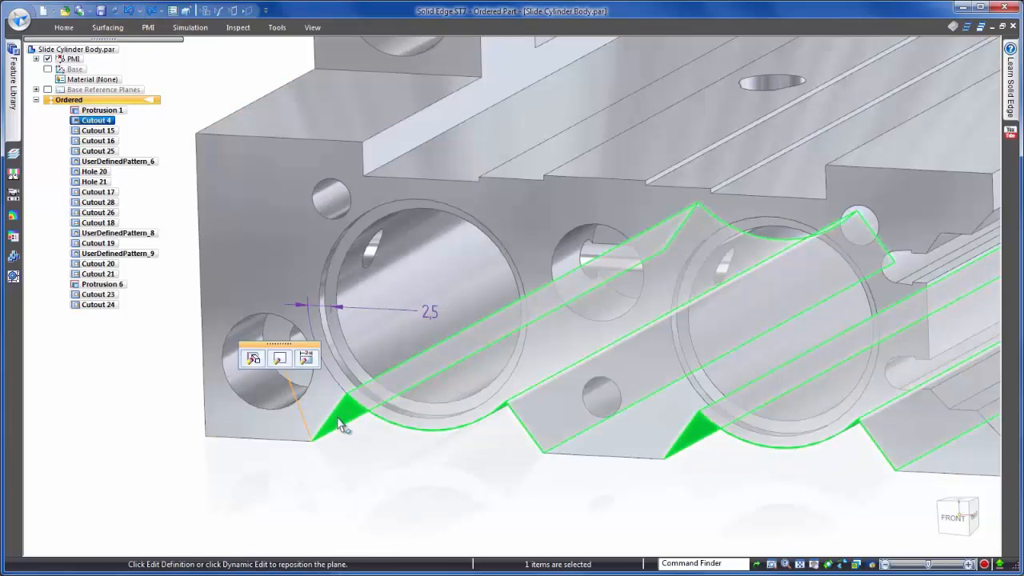
left_click(278, 358)
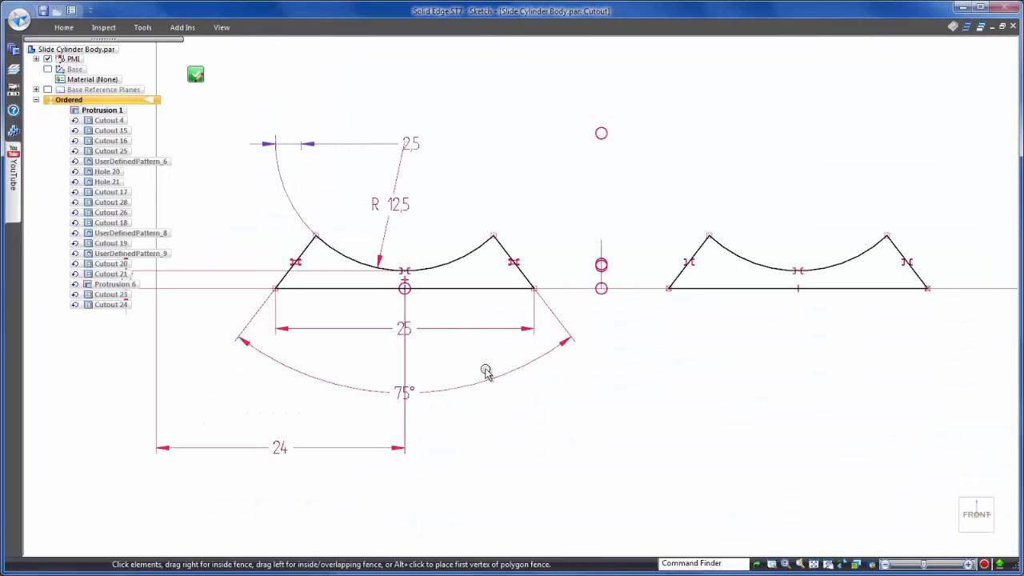
left_click(185, 319)
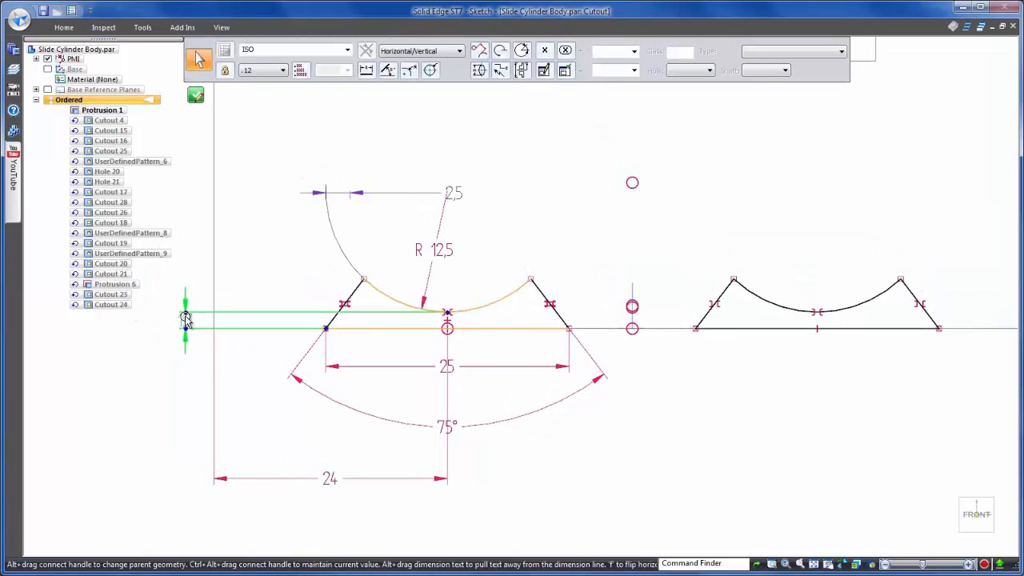
left_click(220, 355)
left_click(346, 440)
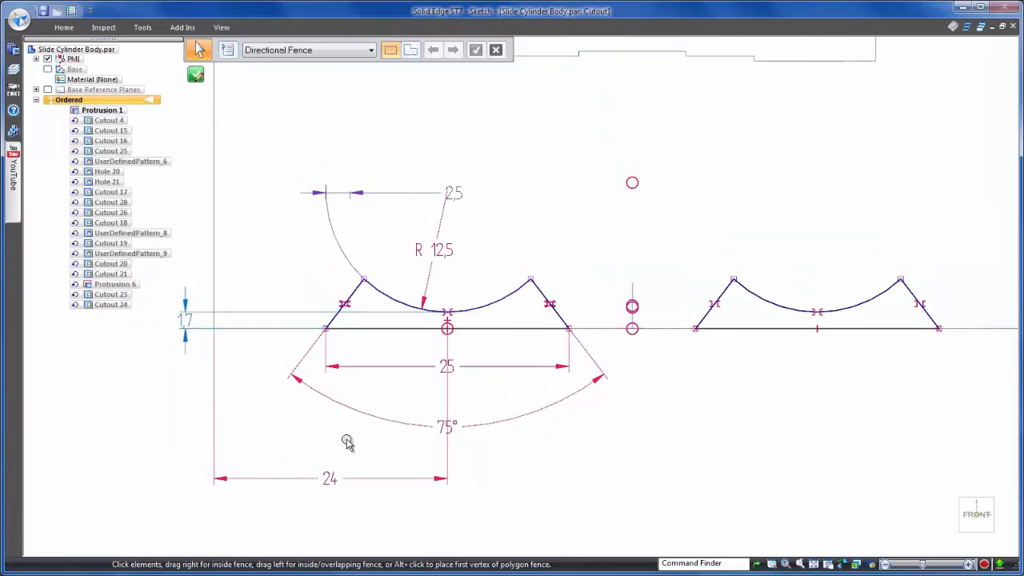
- Dimension the vertical distance from the profile's base line to the centre of the arc
right_click_drag(346, 440, 236, 434)
left_click(383, 328)
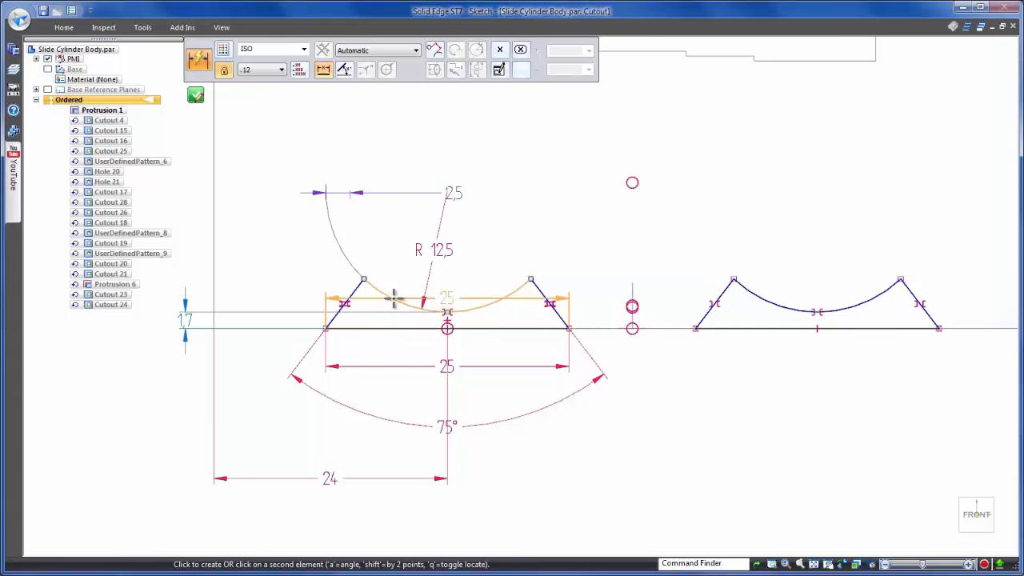
left_click(448, 193)
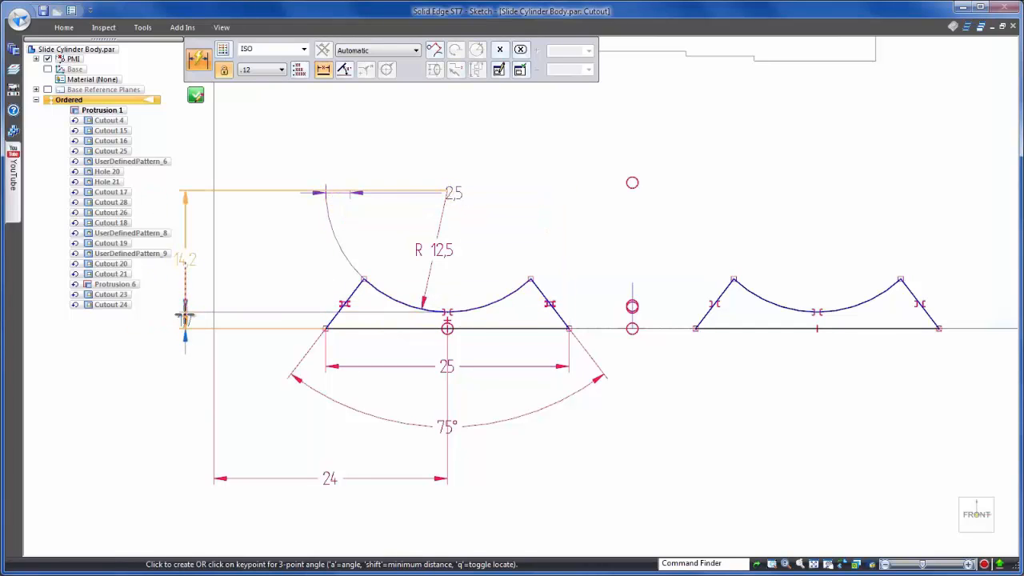
left_click(184, 318)
key("Escape")
- Set the radius of the cutout profile's arc to 14 mm
left_click(448, 250)
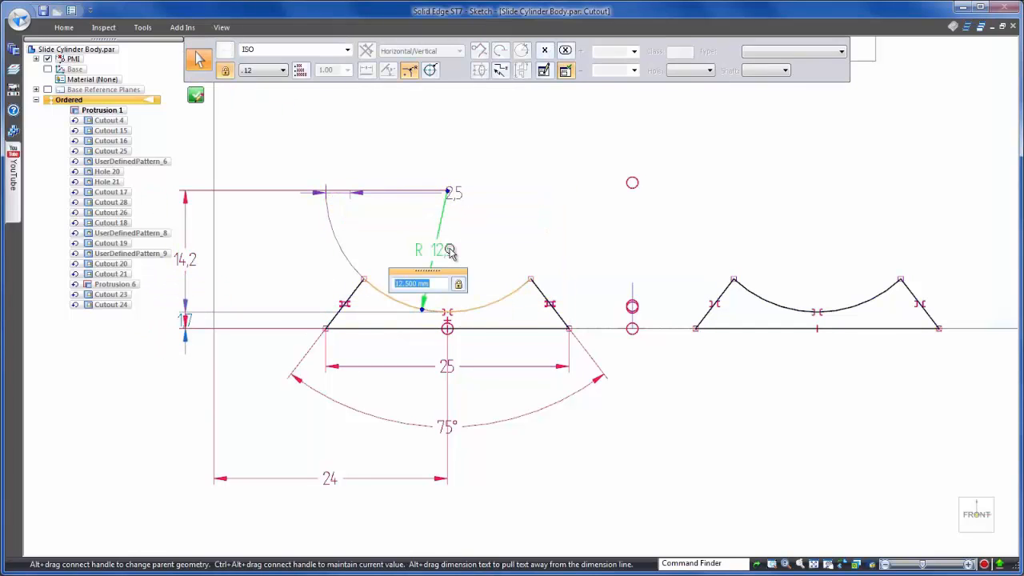
type("14")
key("Return")
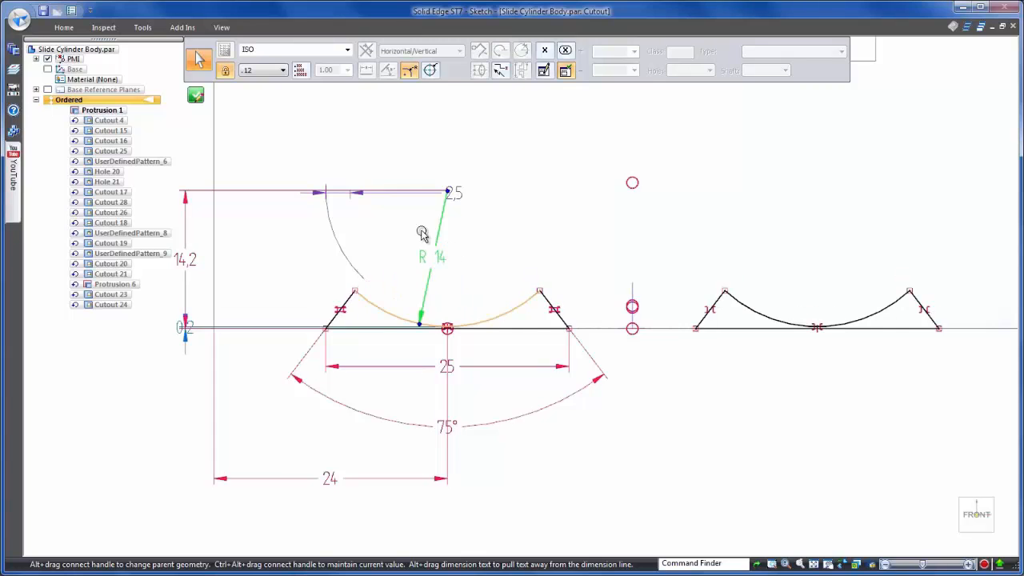
- Finish the sketch and the underside cutout edit, and hide the part's PMI
left_click(195, 95)
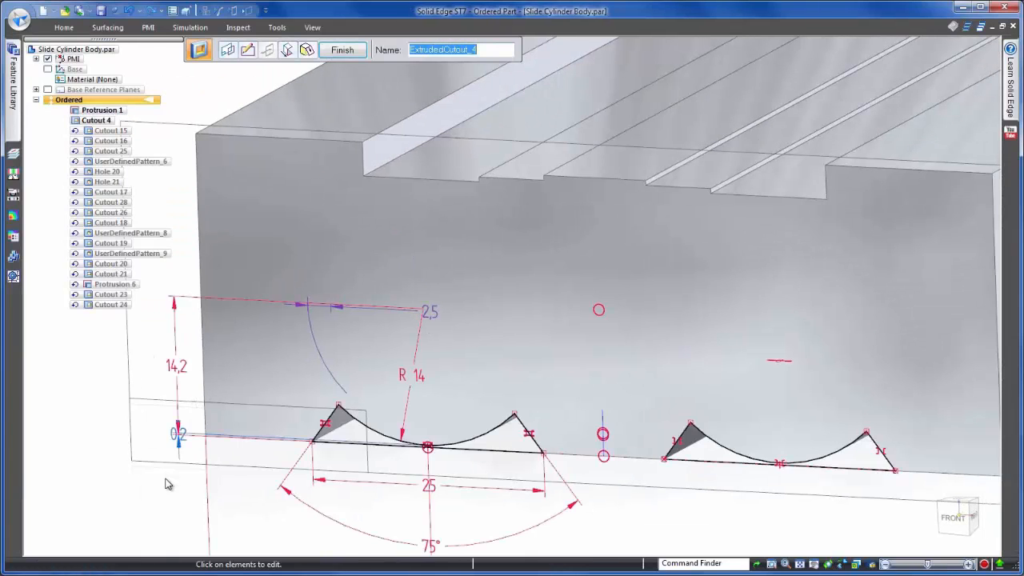
right_click(152, 479)
left_click(163, 479)
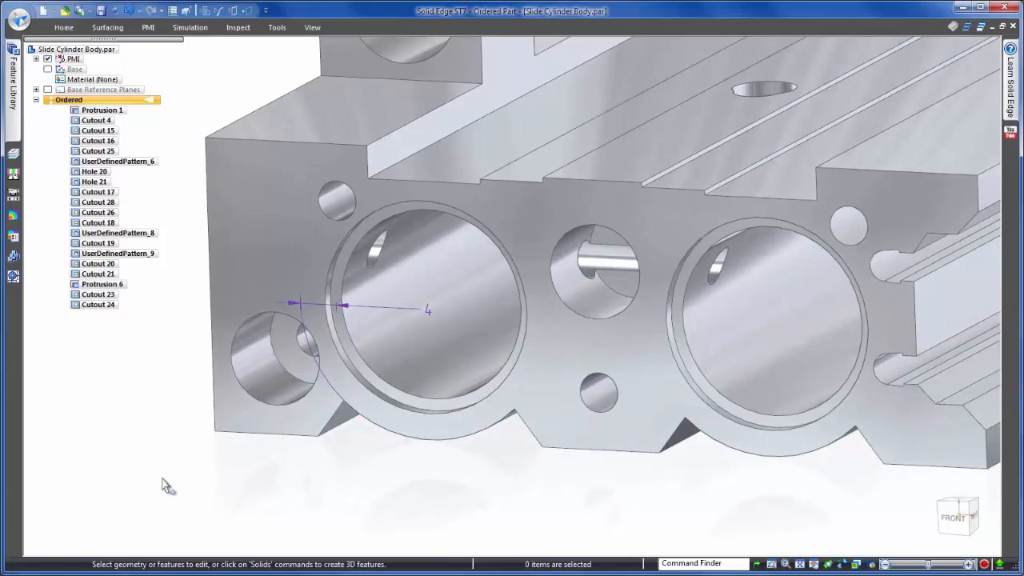
scroll(162, 479, "down", 5)
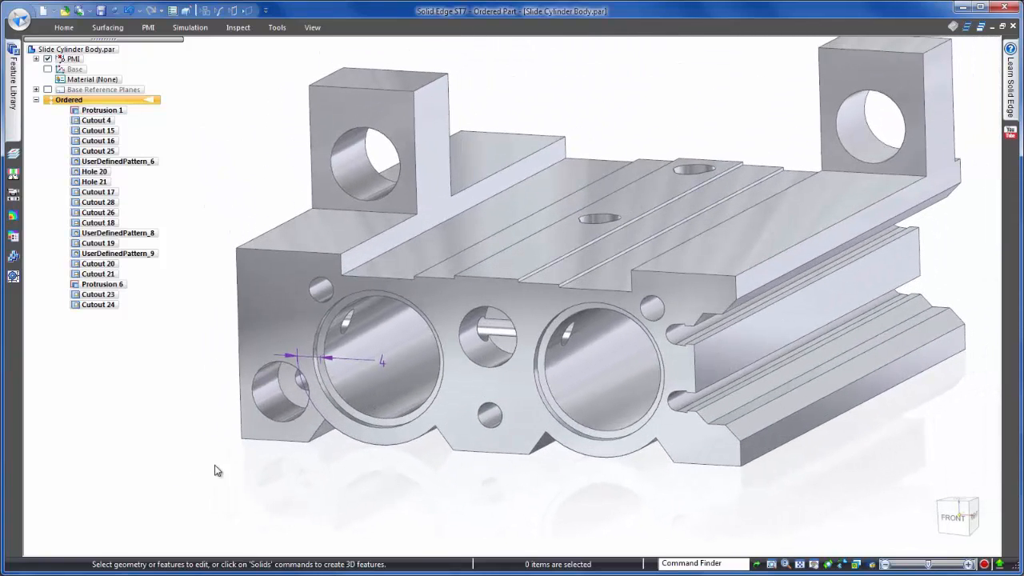
left_click(47, 58)
- Review the Add Clearance for Counterbores markup in View and Markup and return to the part in Solid Edge to view its counterbored holes
key("super+Tab")
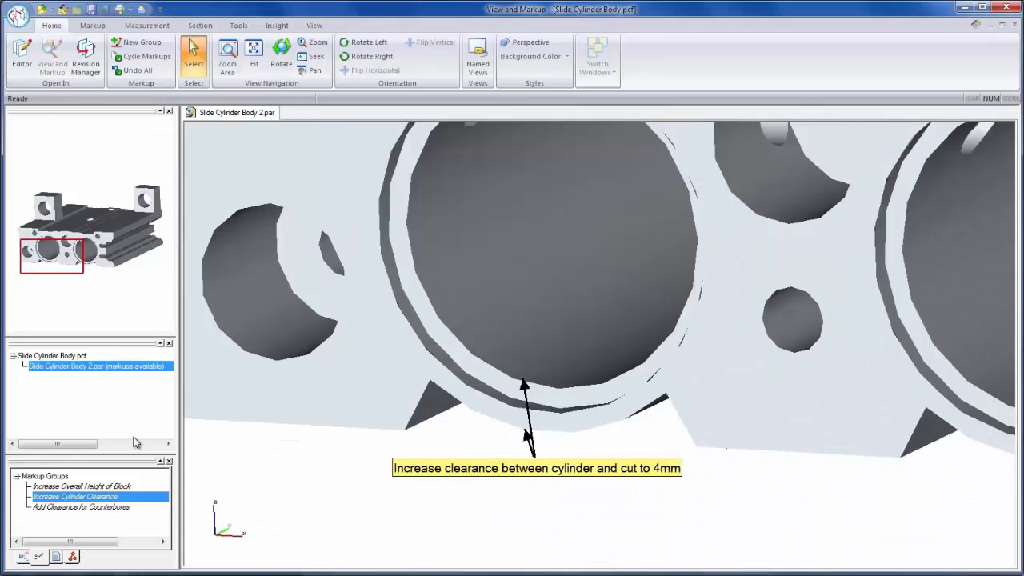
left_click(96, 508)
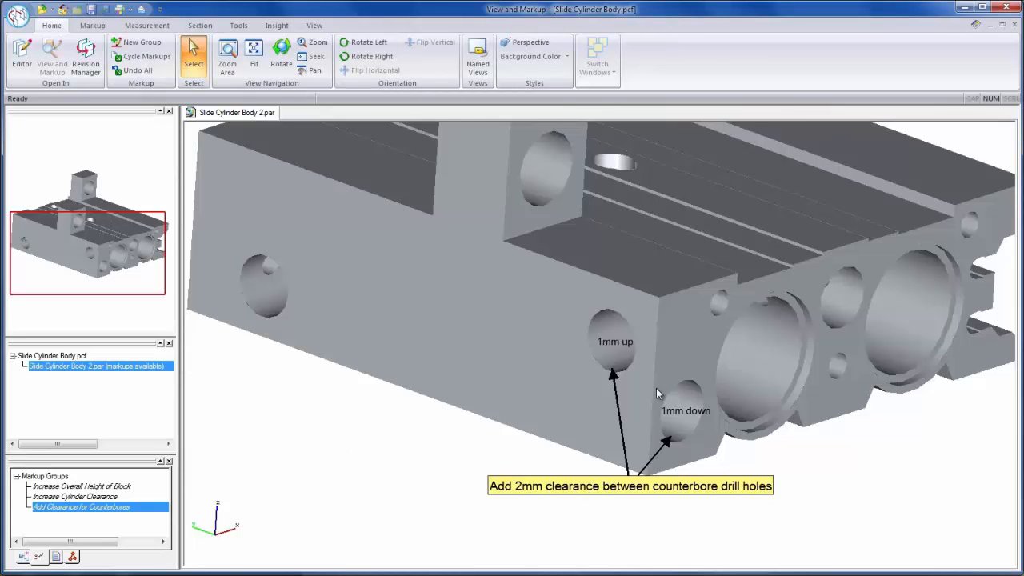
mouse_move(730, 397)
middle_mouse_down()
mouse_move(667, 396)
mouse_move(709, 391)
mouse_move(715, 365)
mouse_move(706, 394)
middle_mouse_up()
key("super+Tab")
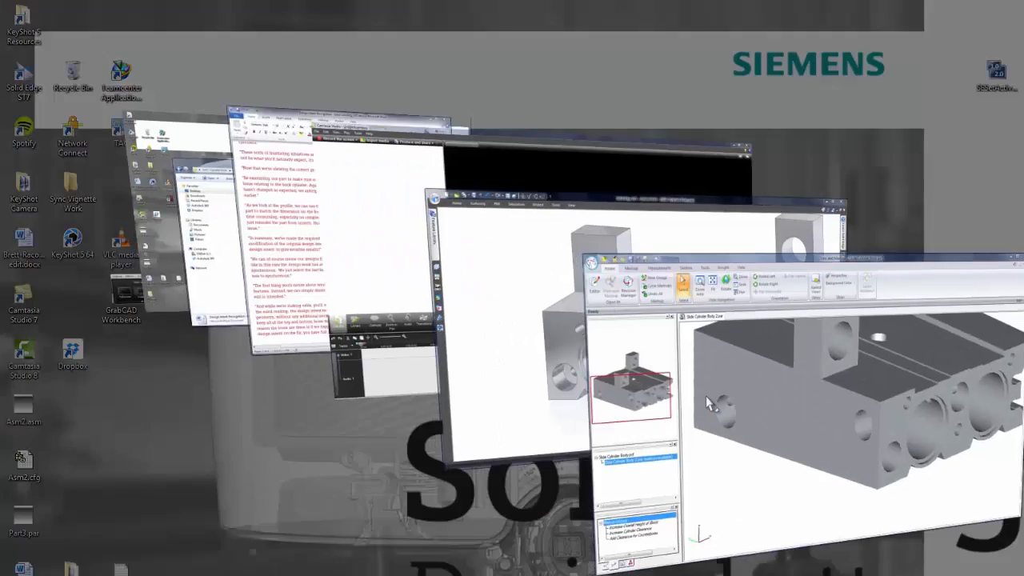
key("super+Tab")
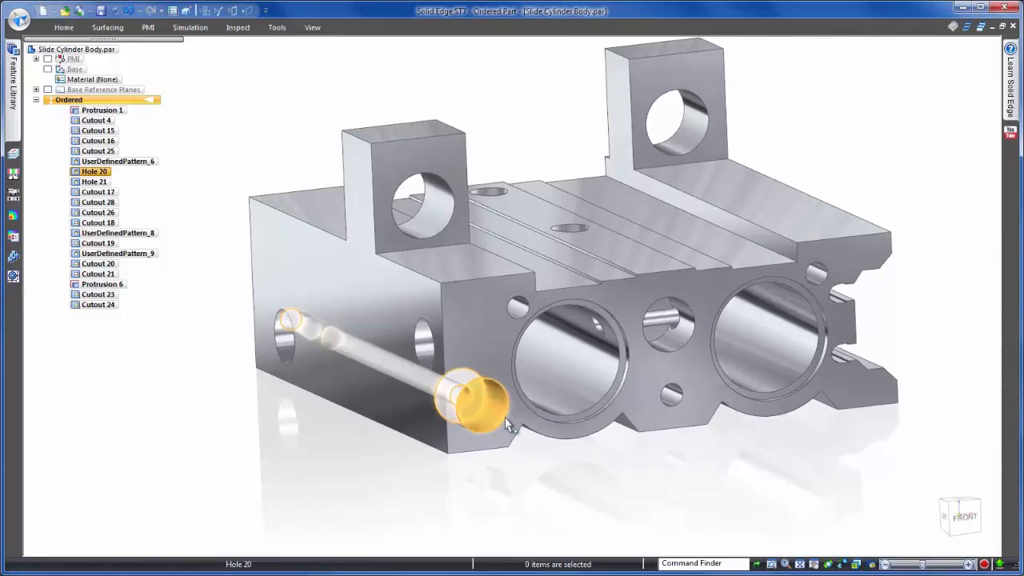
middle_click_drag(436, 344, 448, 348)
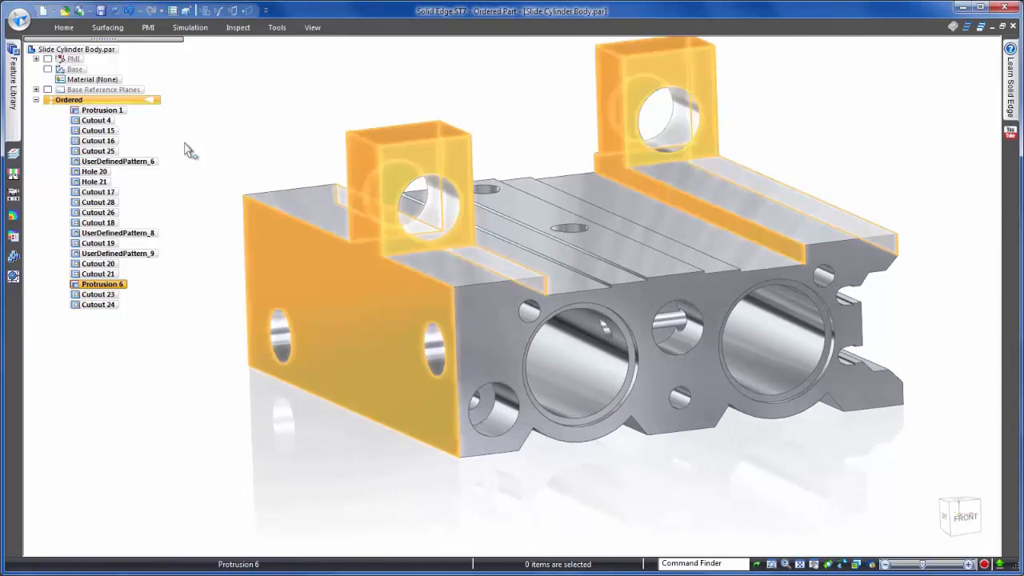
- Set clipping planes parallel to the plain side face, cutting about 6 mm into the body, and switch clipping off
left_click(64, 27)
left_click(316, 28)
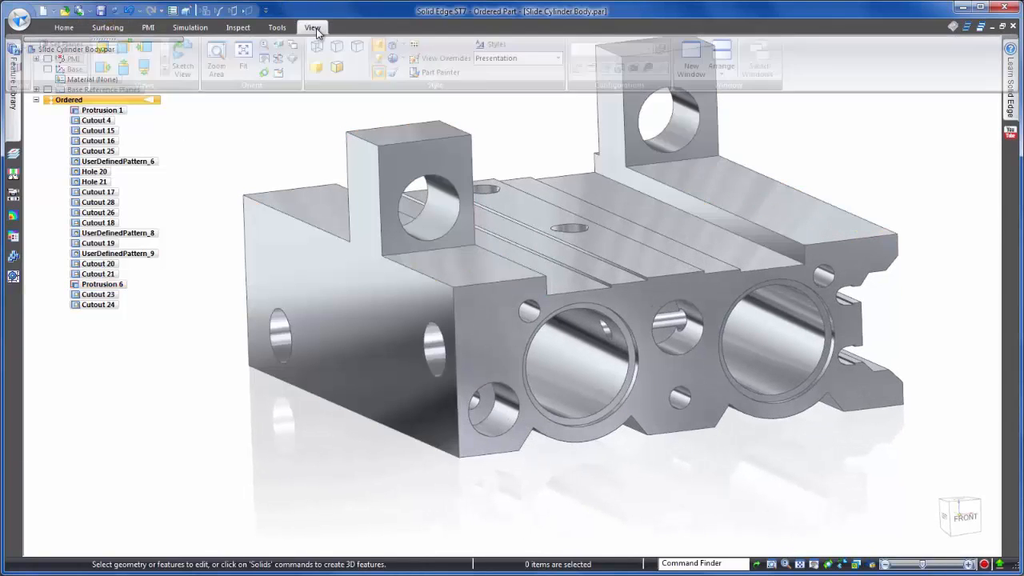
left_click(54, 47)
left_click(331, 272)
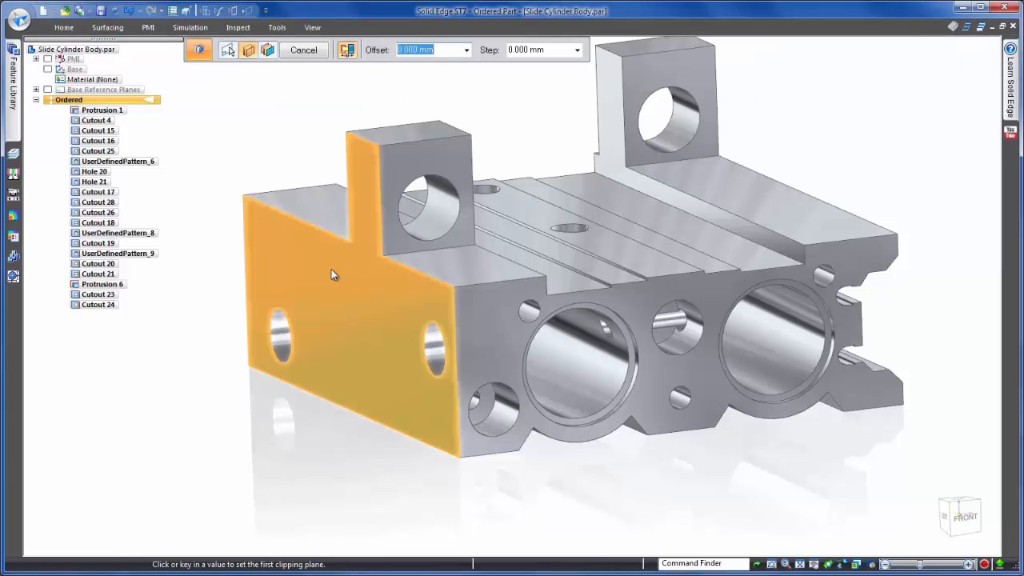
left_click(800, 270)
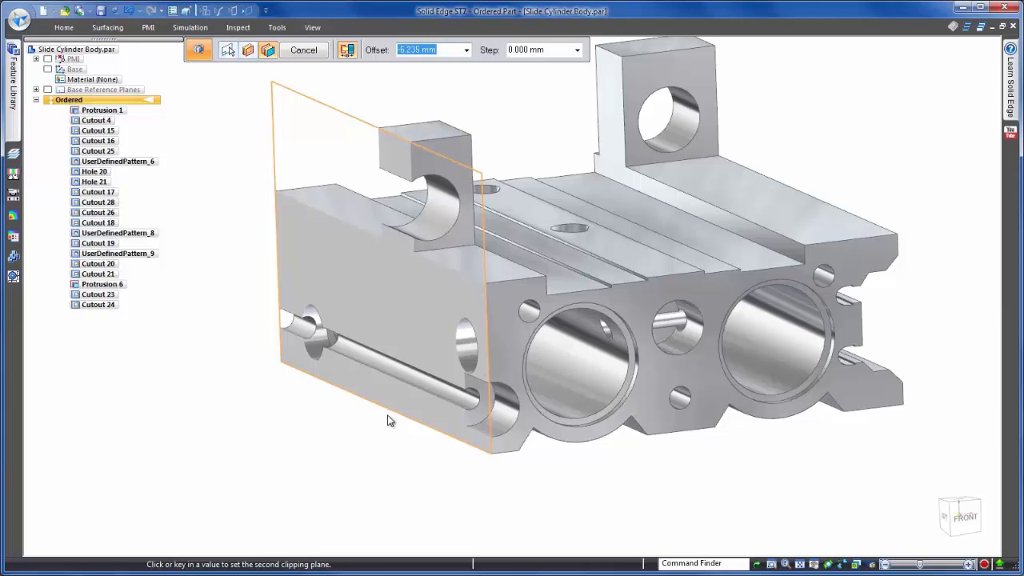
left_click(389, 421)
right_click(760, 480)
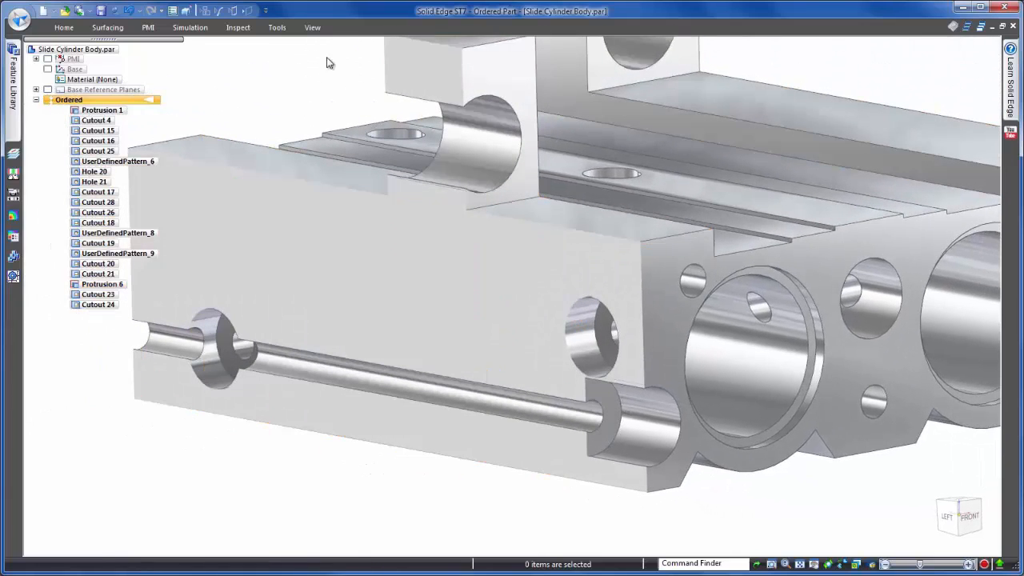
left_click(312, 27)
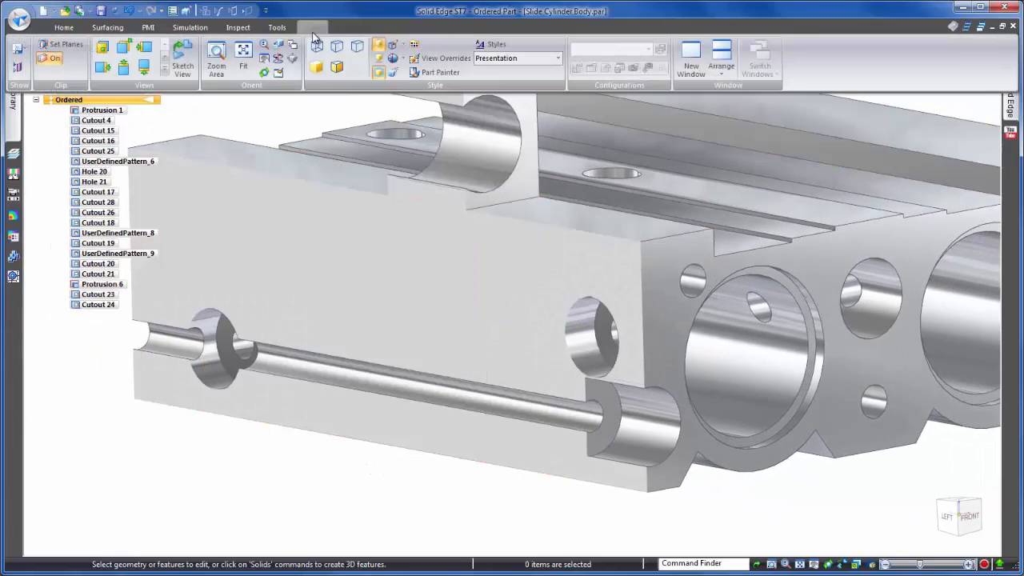
left_click(51, 57)
- Edit the profile of the counterbored hole in the front face's lower corner, setting its height above the bottom edge to 7 mm
left_click(676, 431)
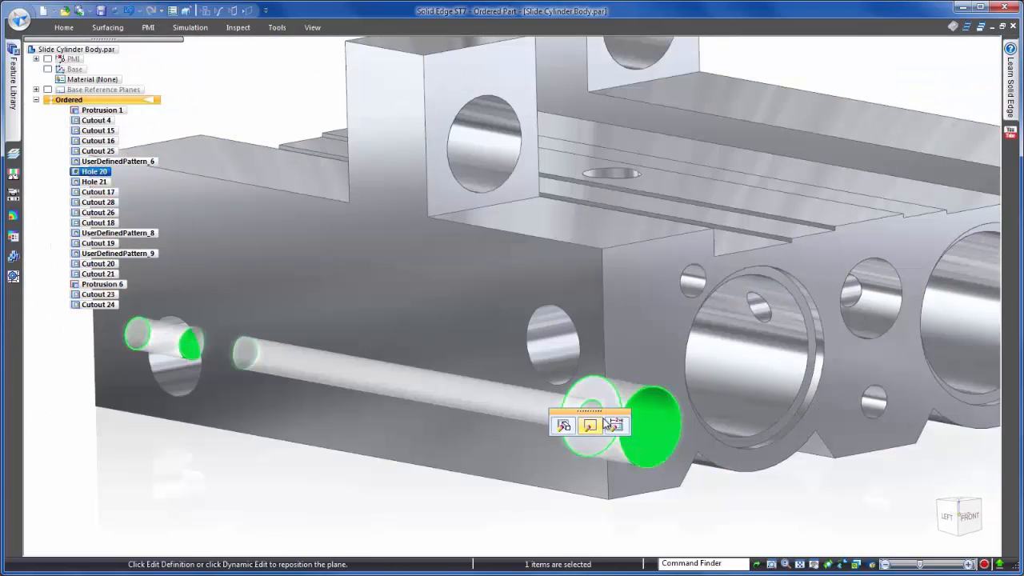
left_click(596, 426)
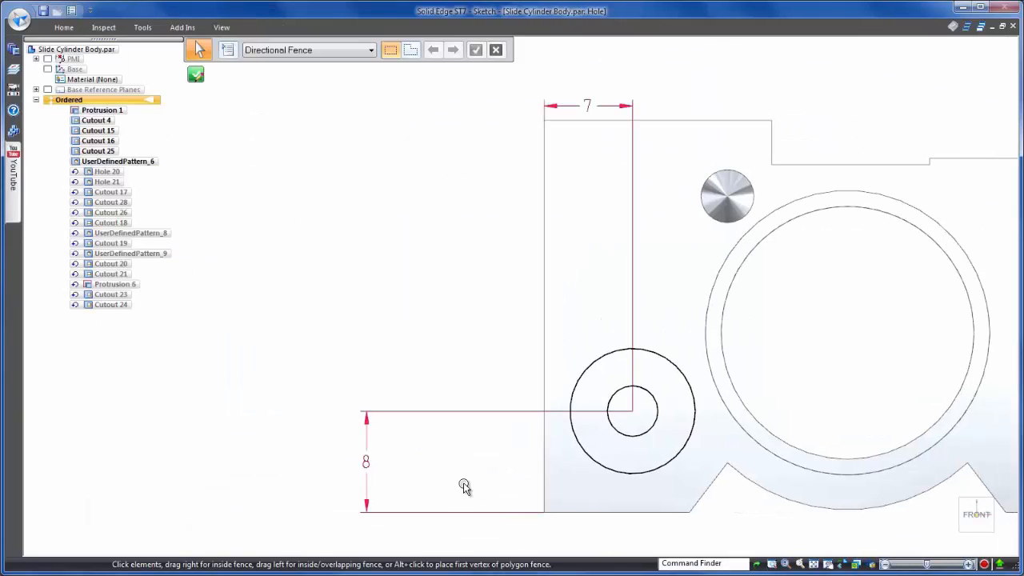
left_click(373, 471)
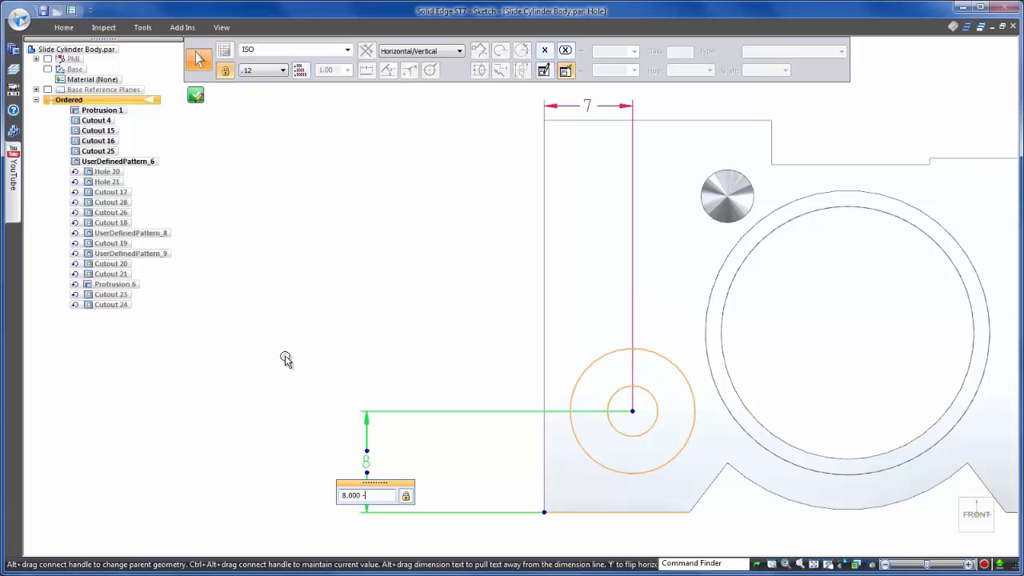
key("Return")
key("Escape")
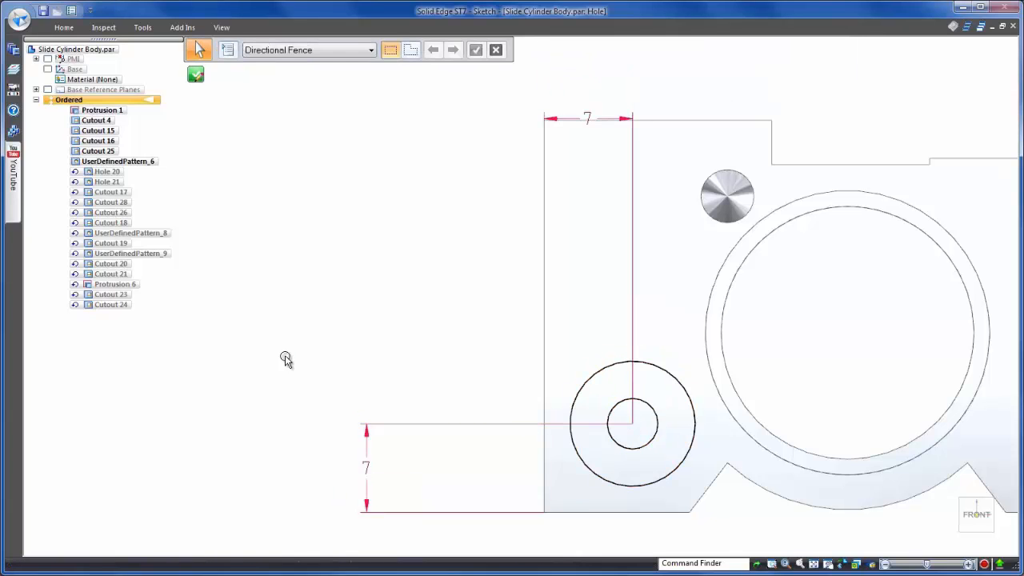
left_click(195, 77)
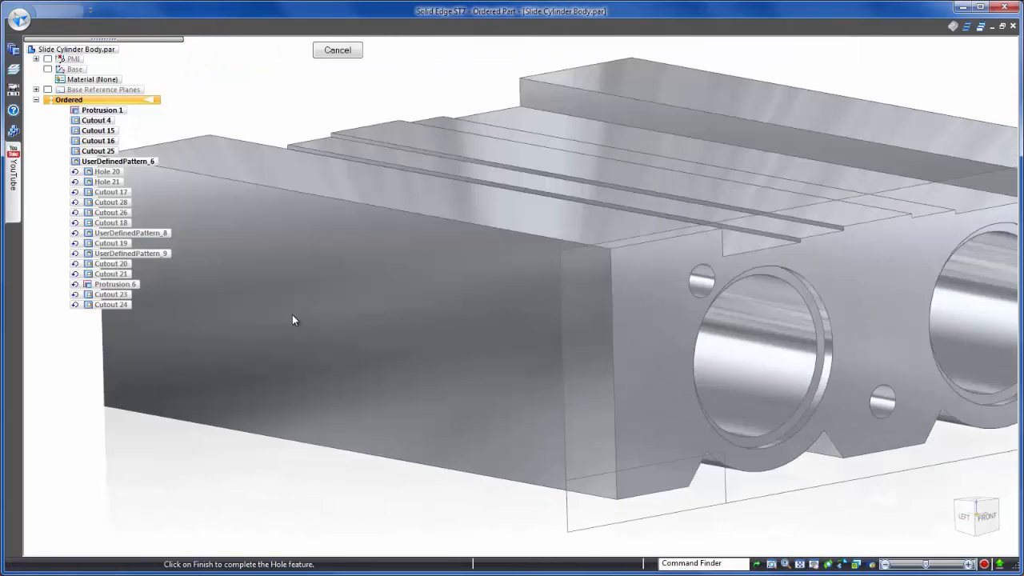
right_click(292, 314)
left_click(389, 509)
- Examine how the 10 mm circle is constrained in the side face's front circular cutout profile, and close the sketch
scroll(389, 510, "down", 2)
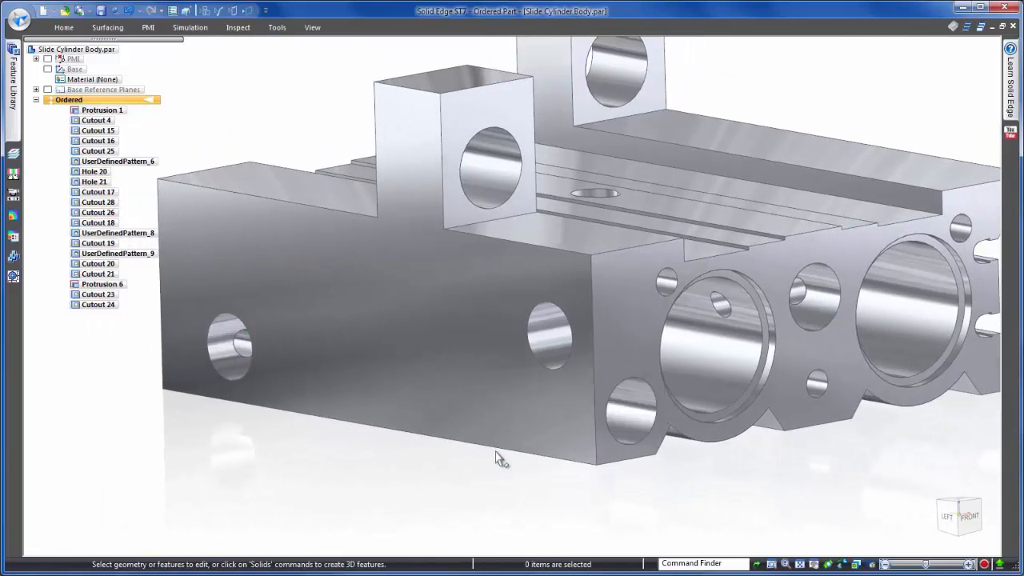
left_click(543, 347)
left_click(545, 303)
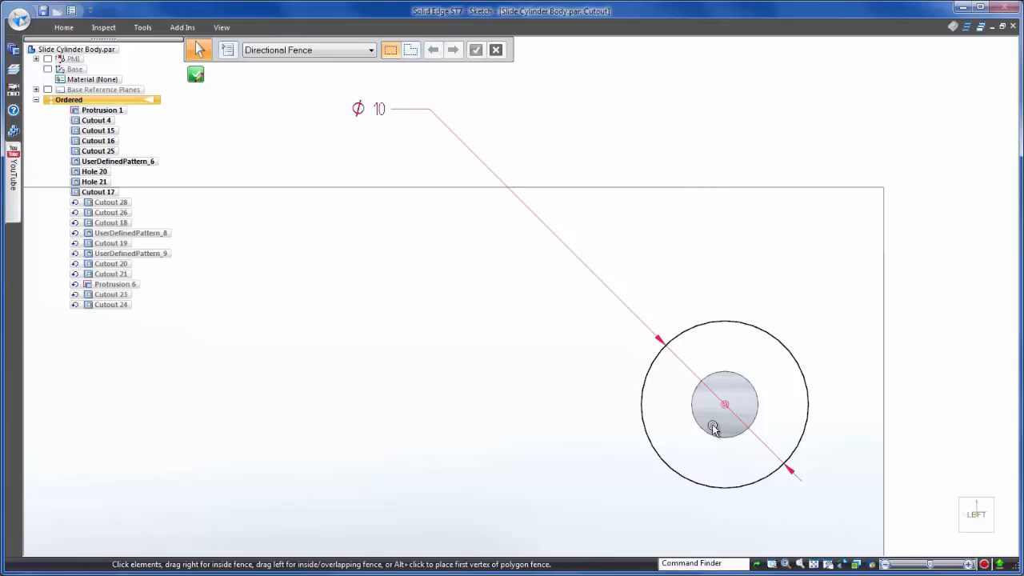
left_click(727, 409)
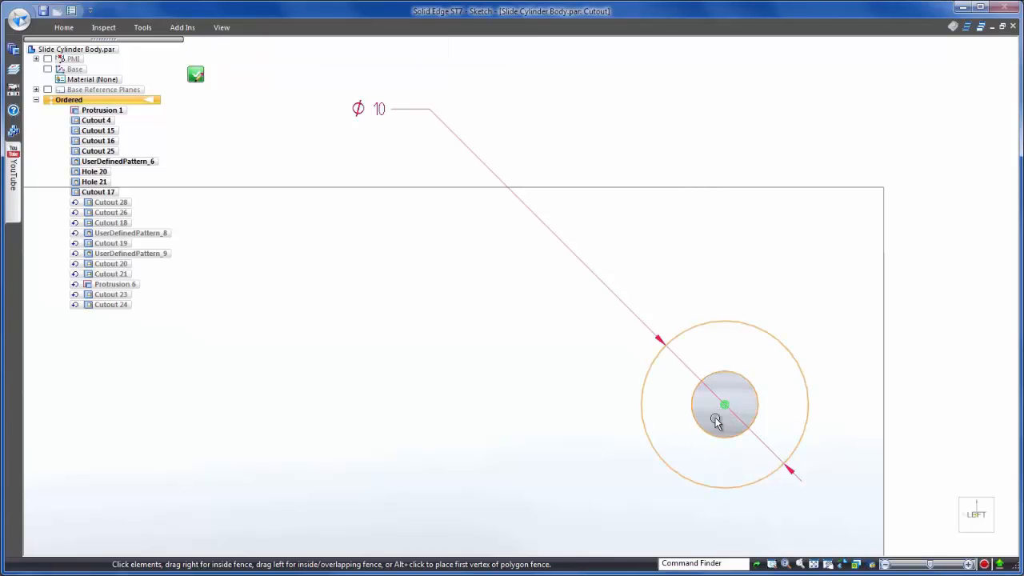
left_click(196, 78)
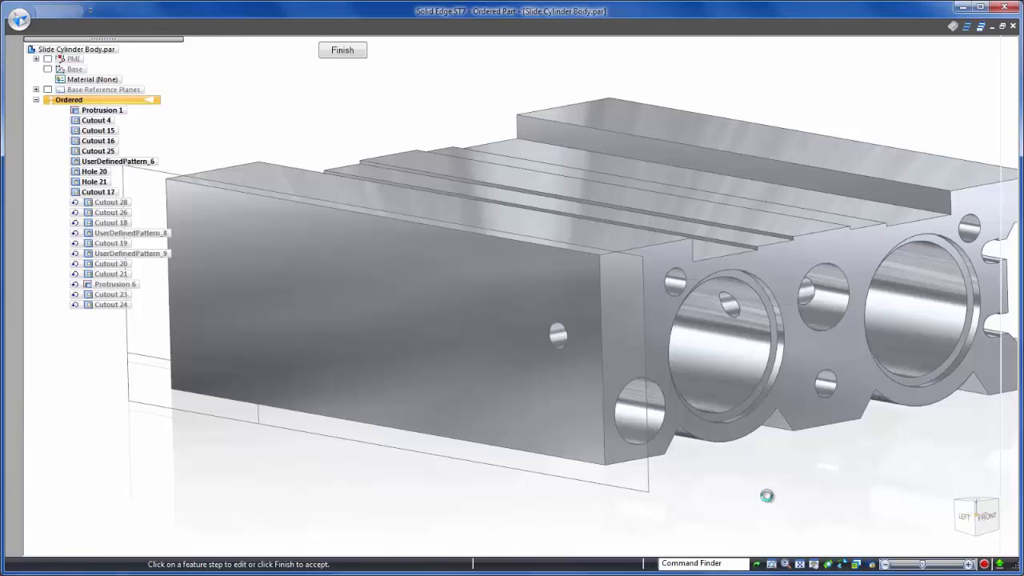
right_click(769, 499)
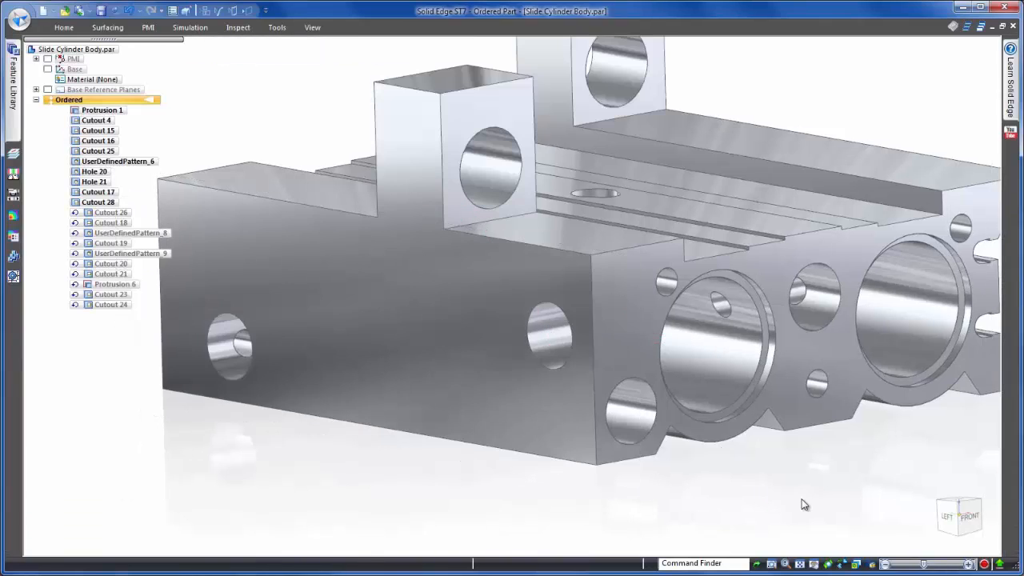
- Edit the profile of the 4 mm cutout inside the side face's front recess, setting its height above the bottom edge to 19 mm
middle_click_drag(792, 502, 779, 310)
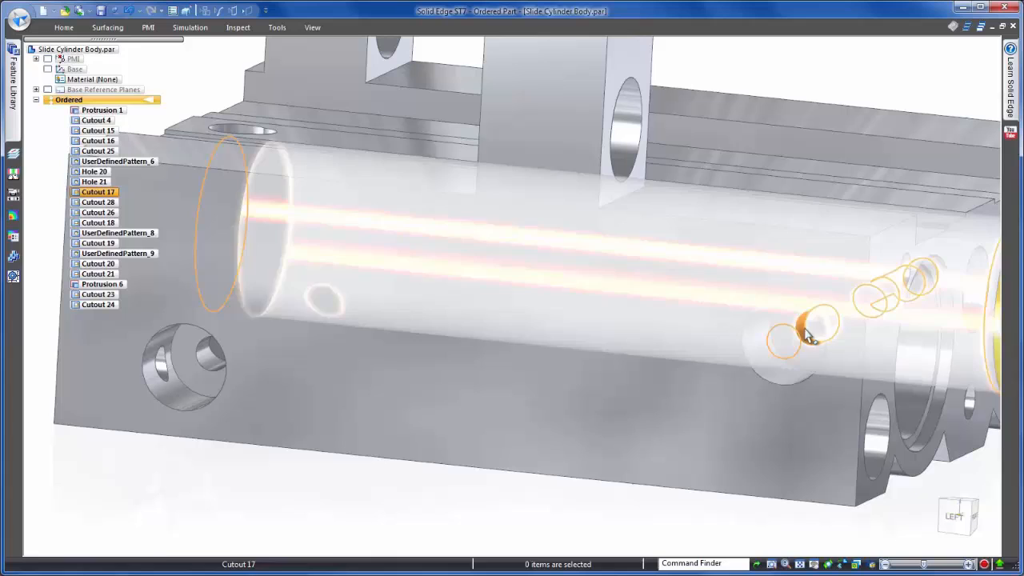
left_click(810, 335)
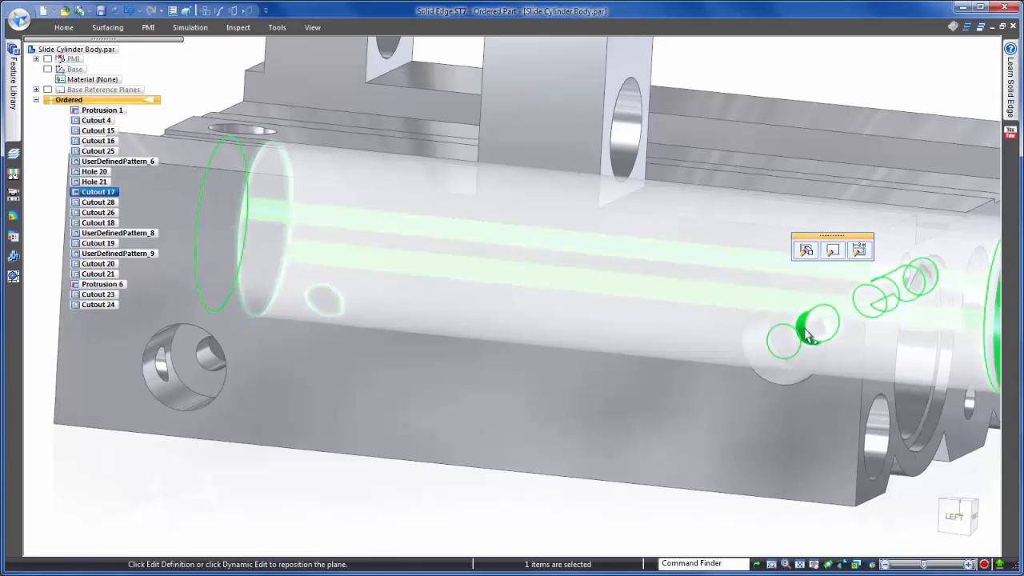
left_click(832, 250)
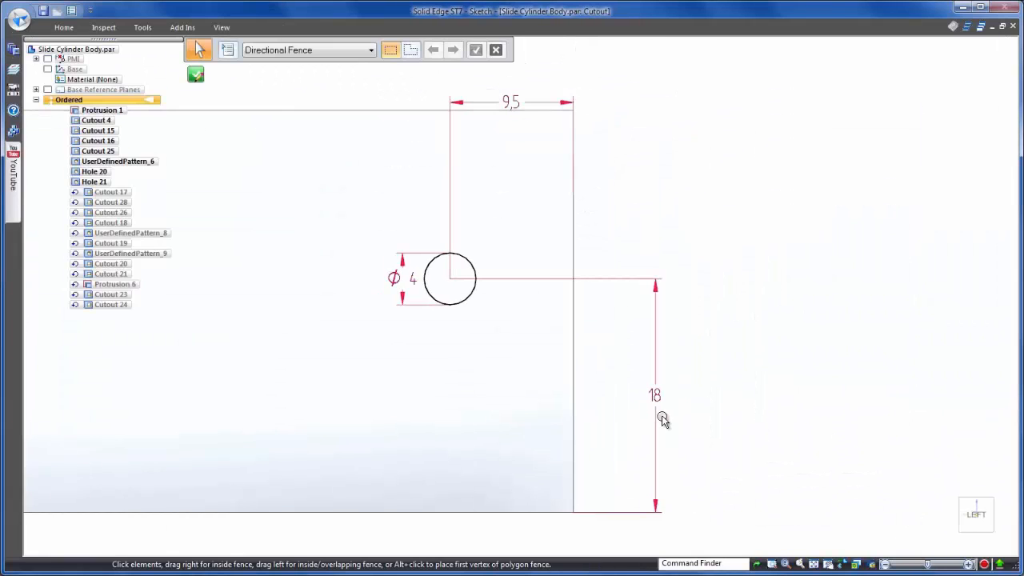
left_click(656, 400)
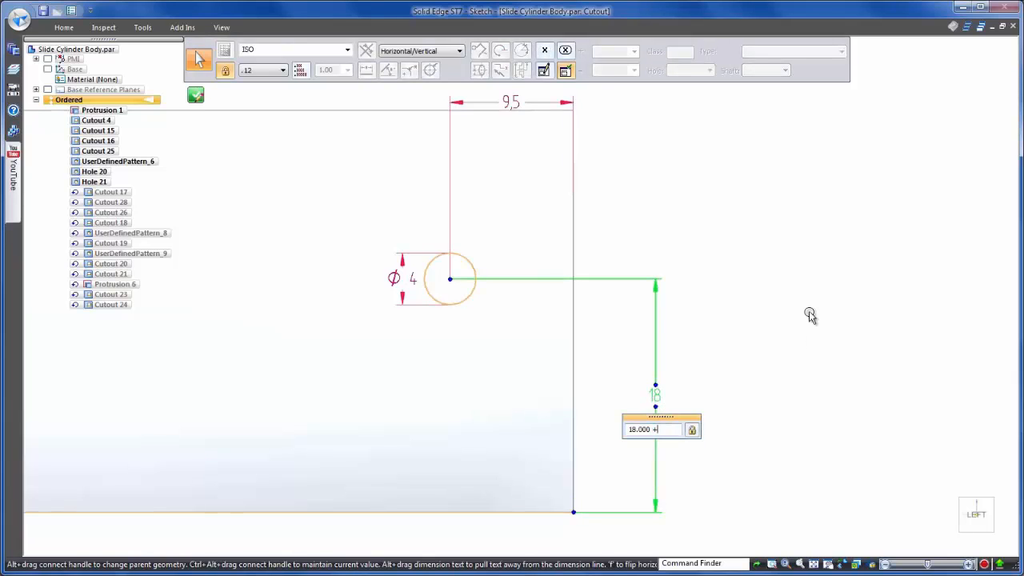
type("+1")
key("Return")
key("Escape")
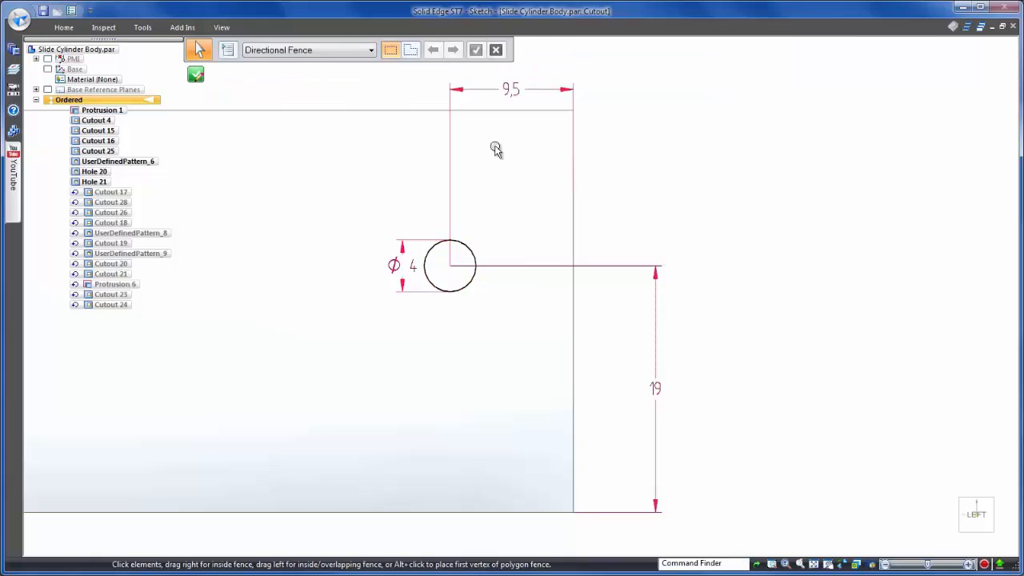
left_click(196, 75)
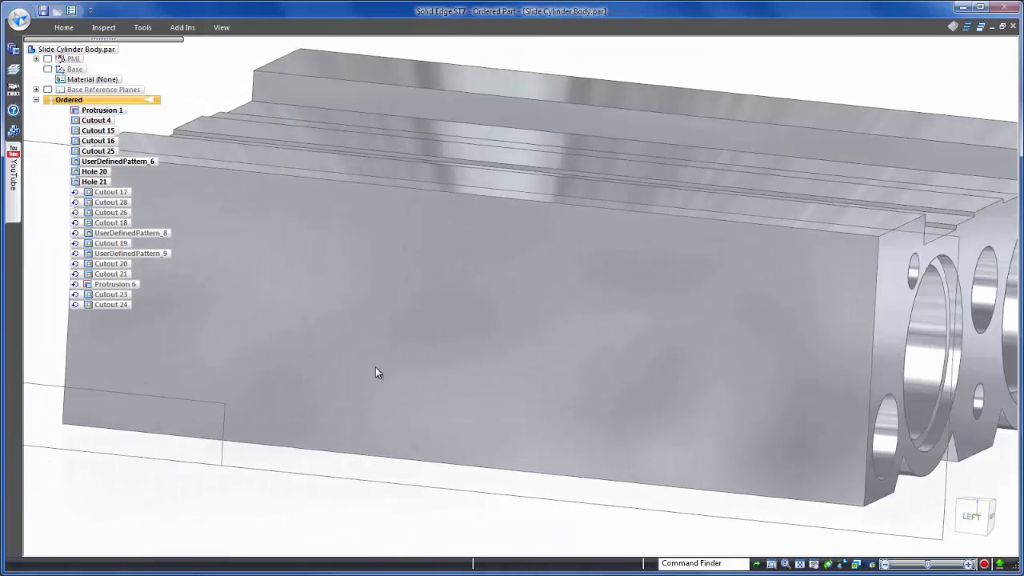
right_click(297, 520)
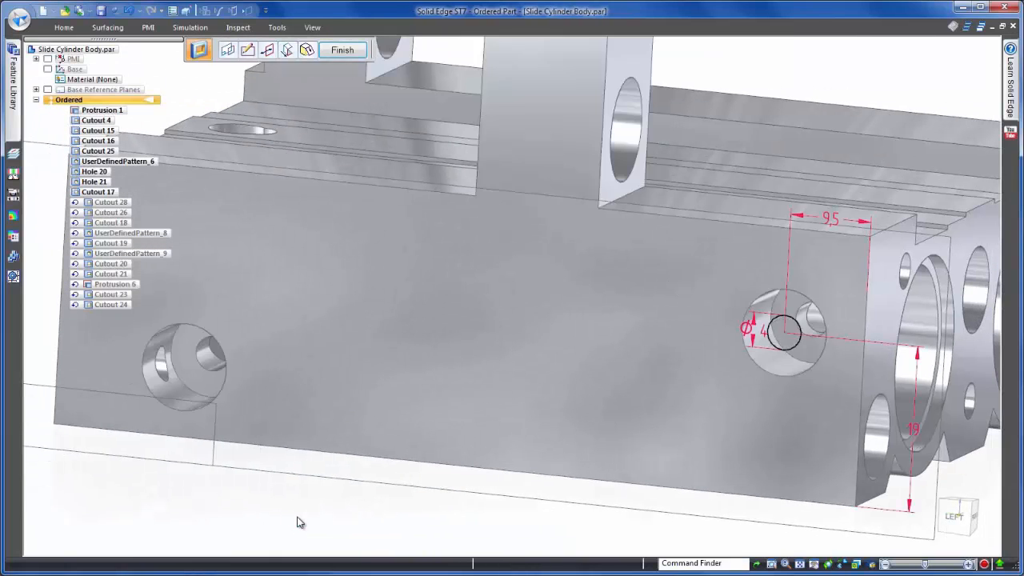
key("Escape")
- Turn clipping on and show the sectioned body in the straight left view
key("ctrl+i")
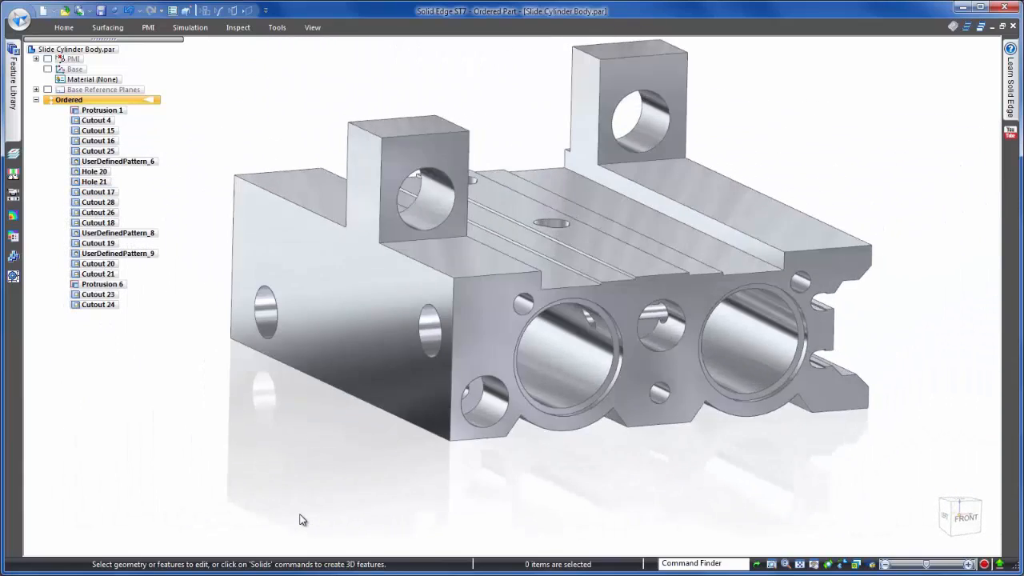
left_click(306, 28)
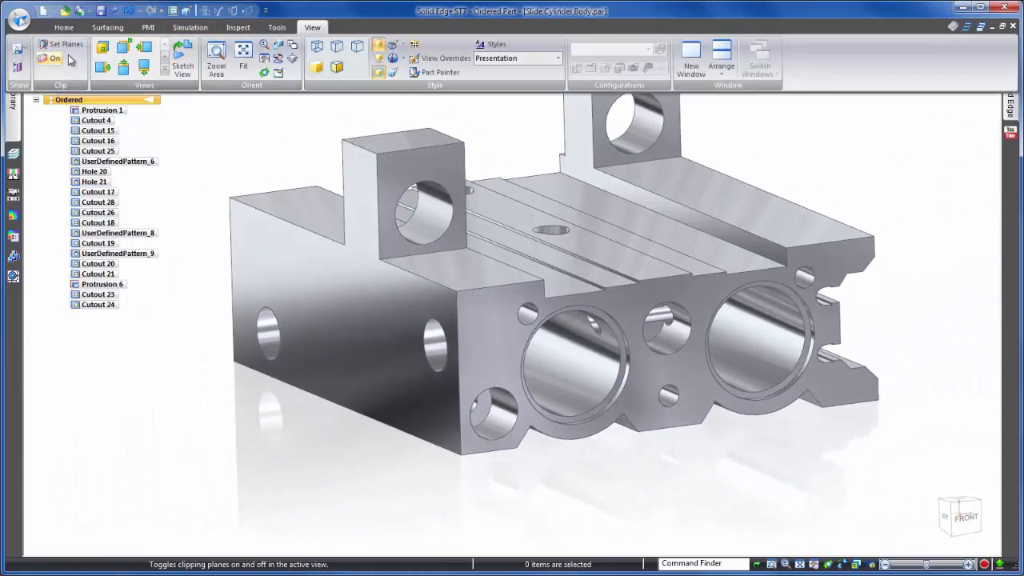
left_click(120, 56)
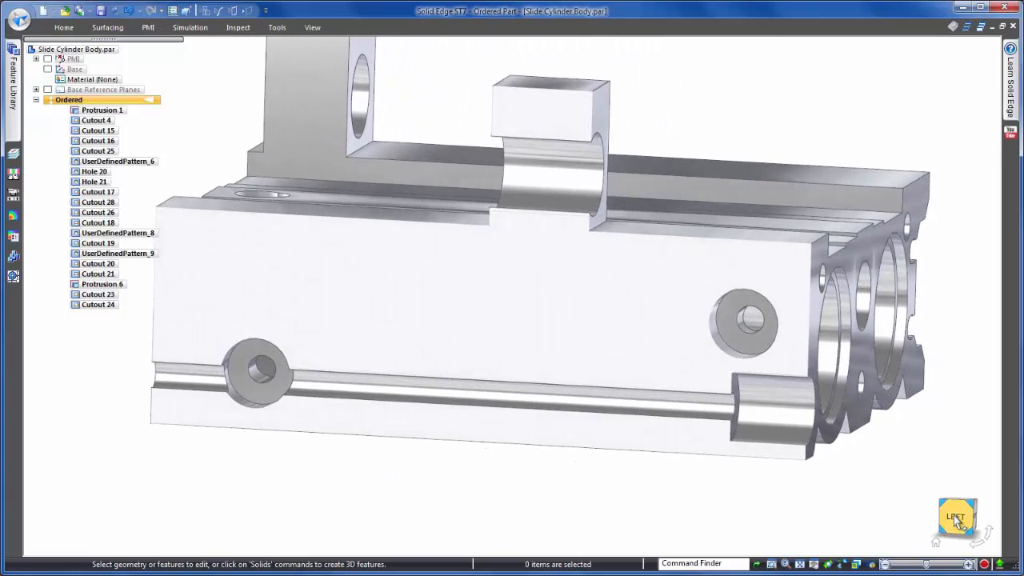
left_click(954, 514)
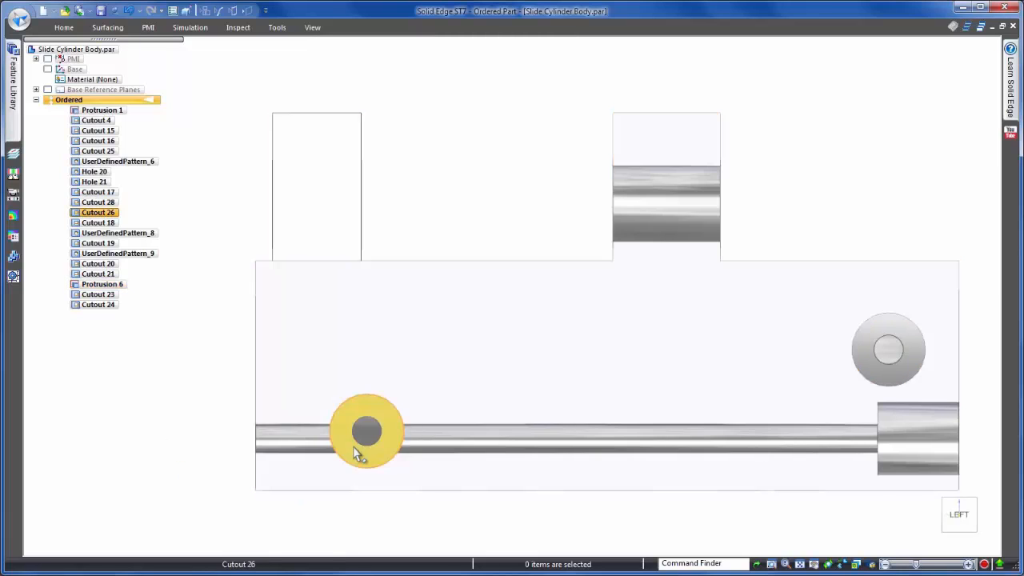
- Open the profile of the rear 10 mm circular cutout and delete its 8 mm height dimension
left_click(357, 449)
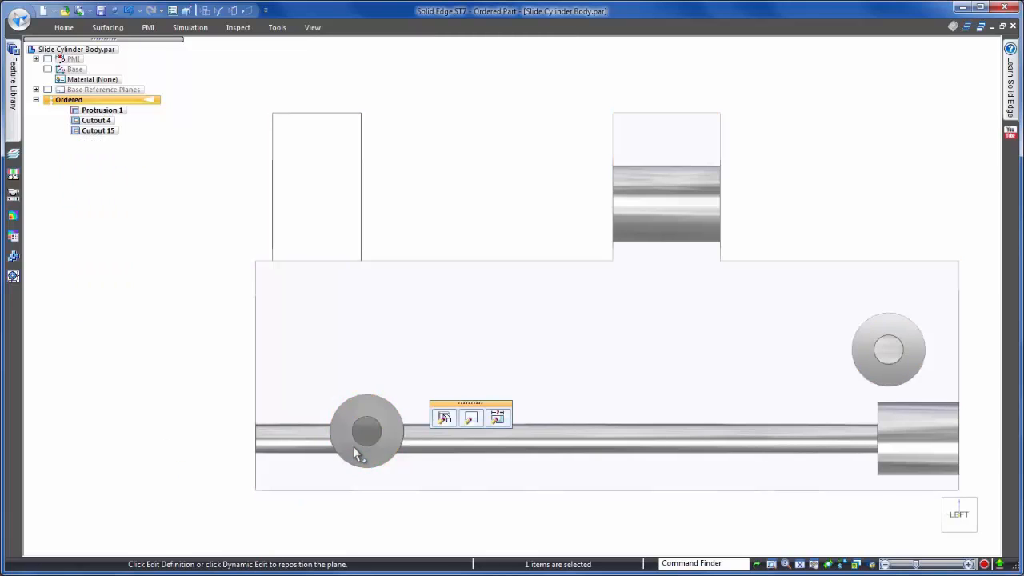
left_click(471, 418)
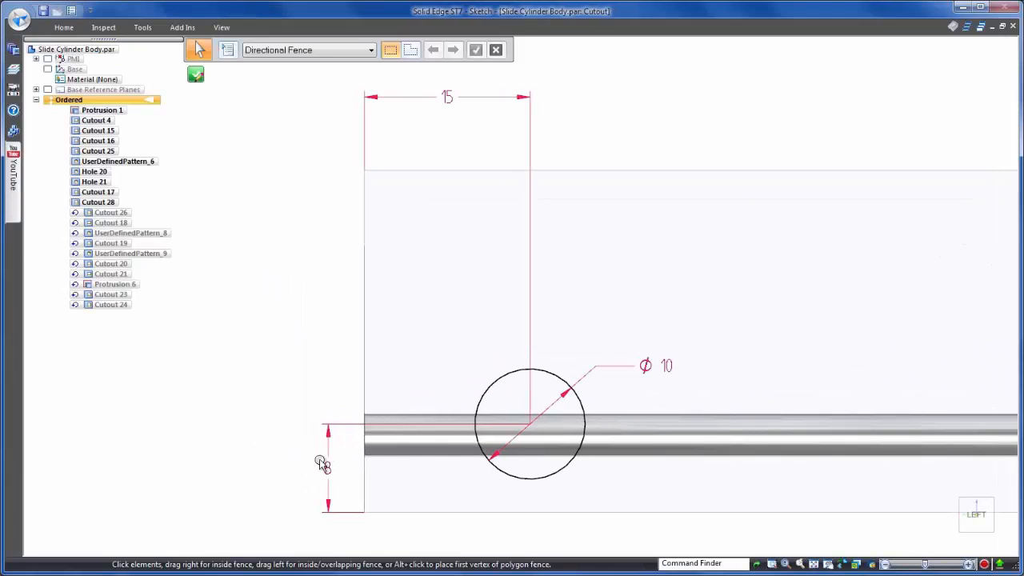
left_click(312, 457)
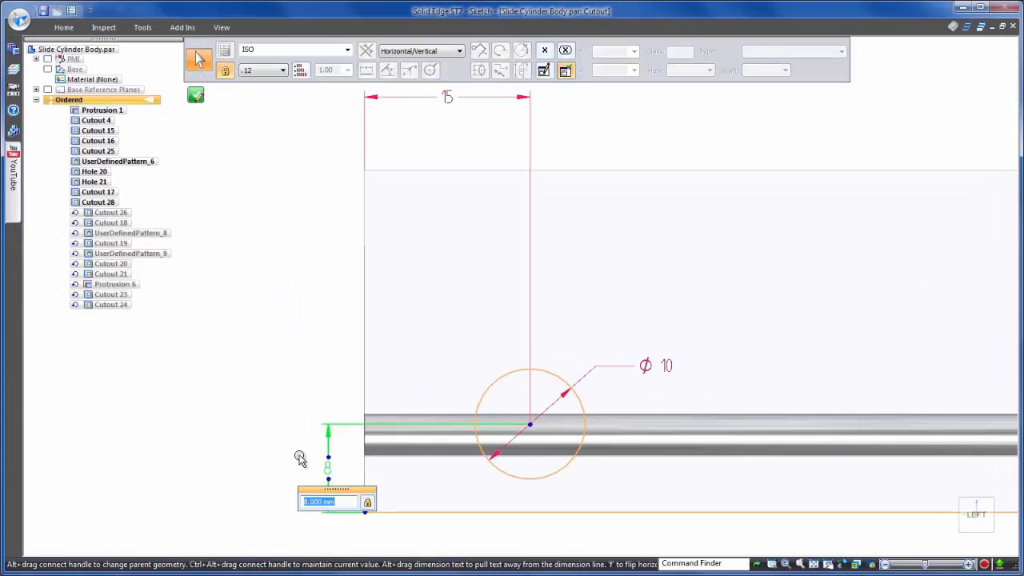
key("Escape")
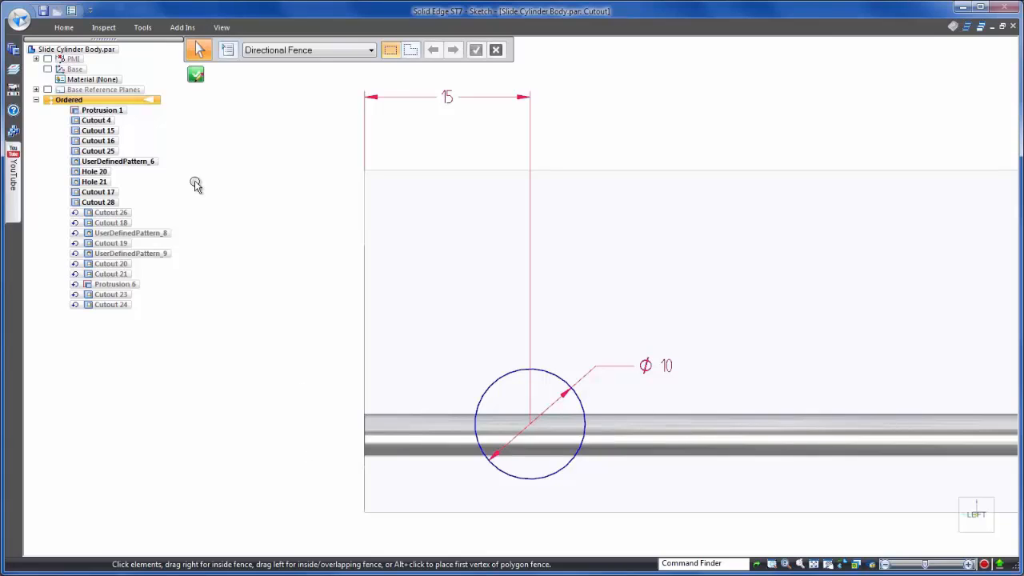
- Align the 10 mm circle's center horizontally with the midpoint of the large bore's end edge on the long passage
left_click(63, 27)
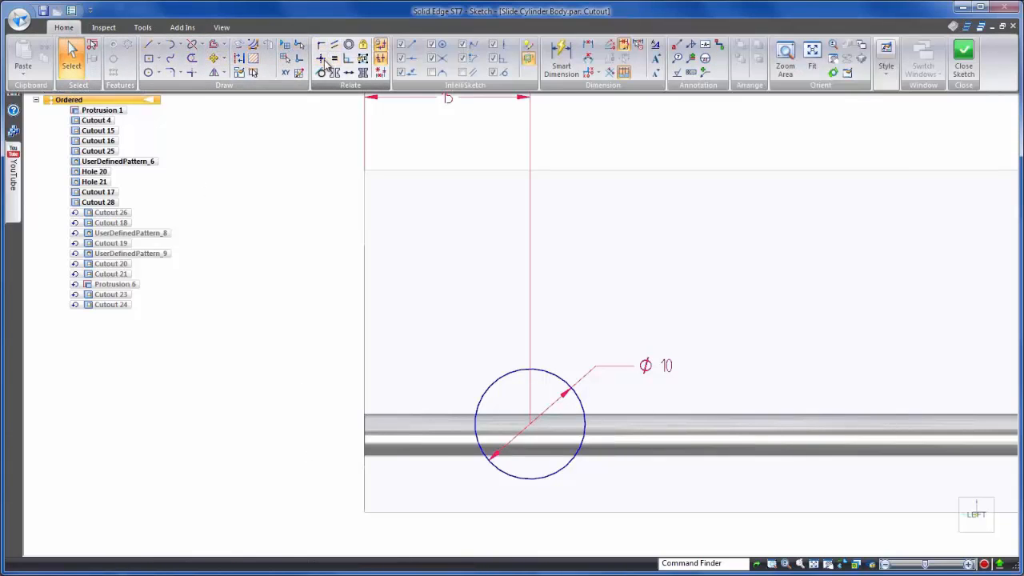
left_click(334, 60)
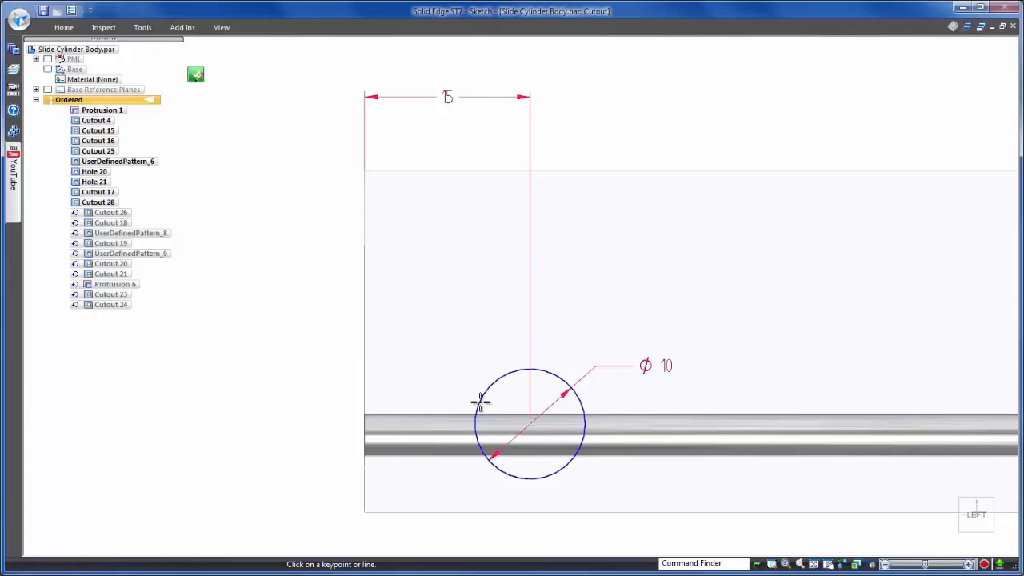
left_click(531, 424)
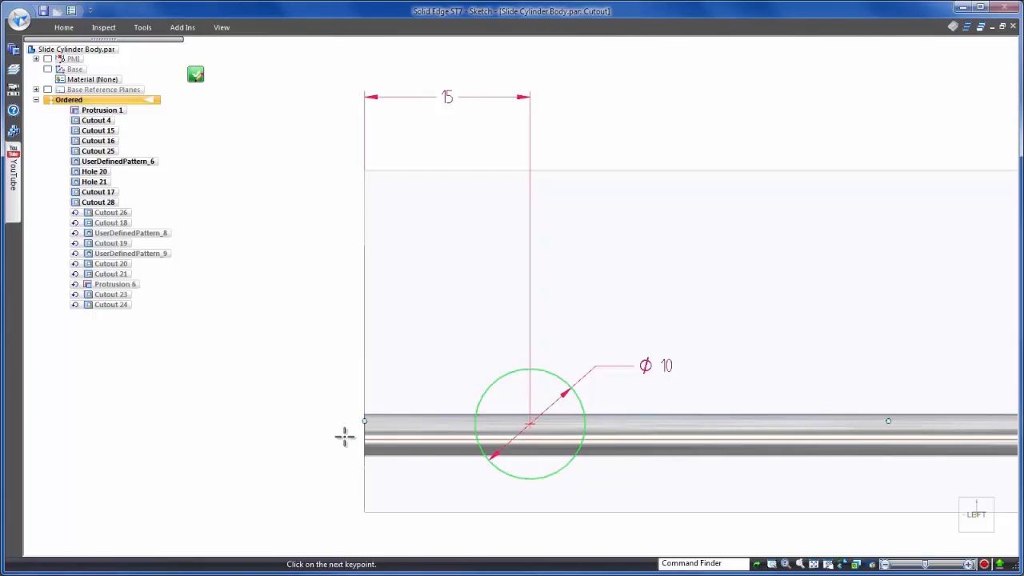
scroll(276, 425, "down", 2)
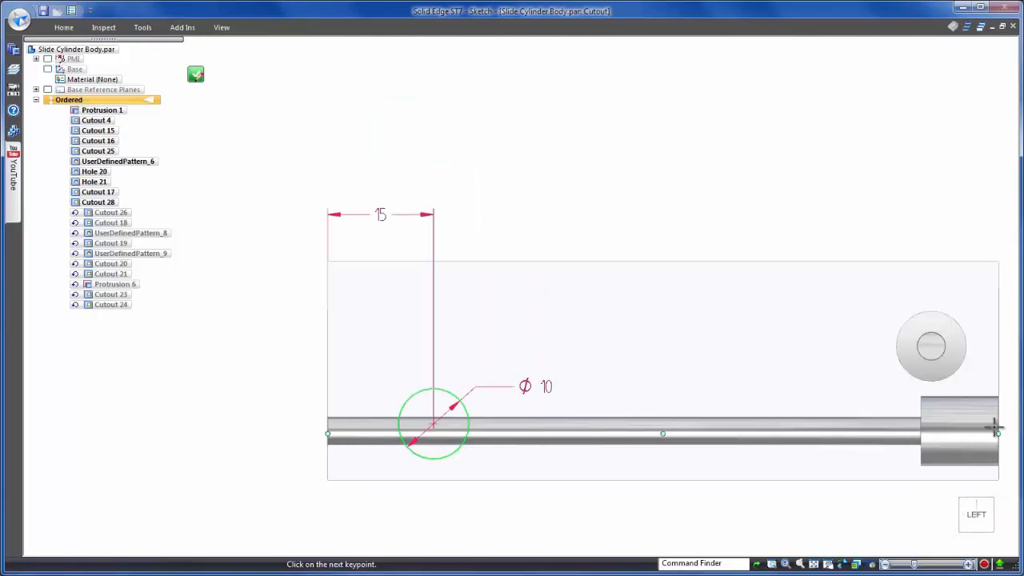
middle_click_drag(995, 424, 972, 431)
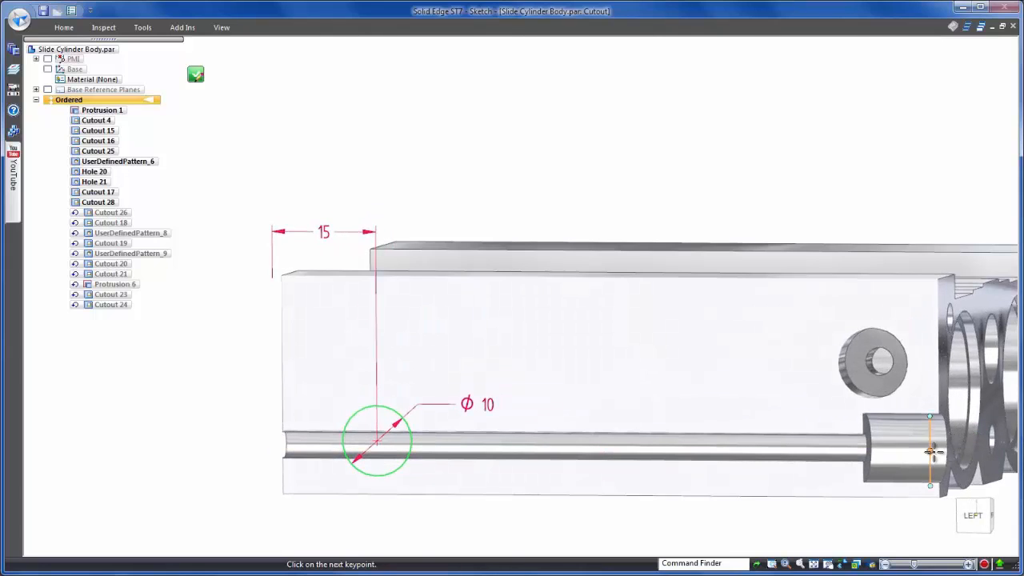
left_click(932, 451)
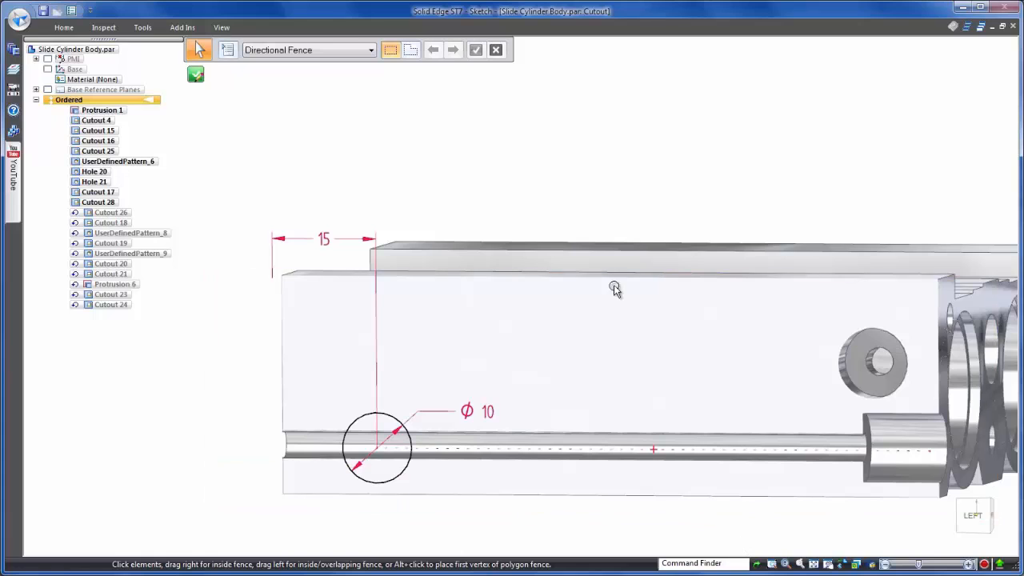
- Close the aligned cutout sketch and finish the feature, then turn clipping off to show the whole body
left_click(974, 515)
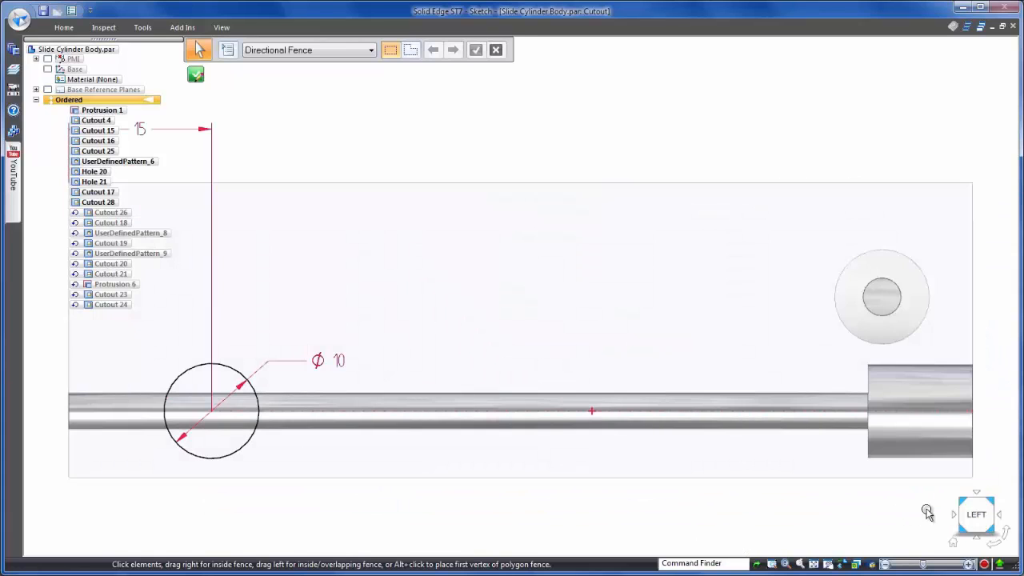
scroll(816, 512, "down", 1)
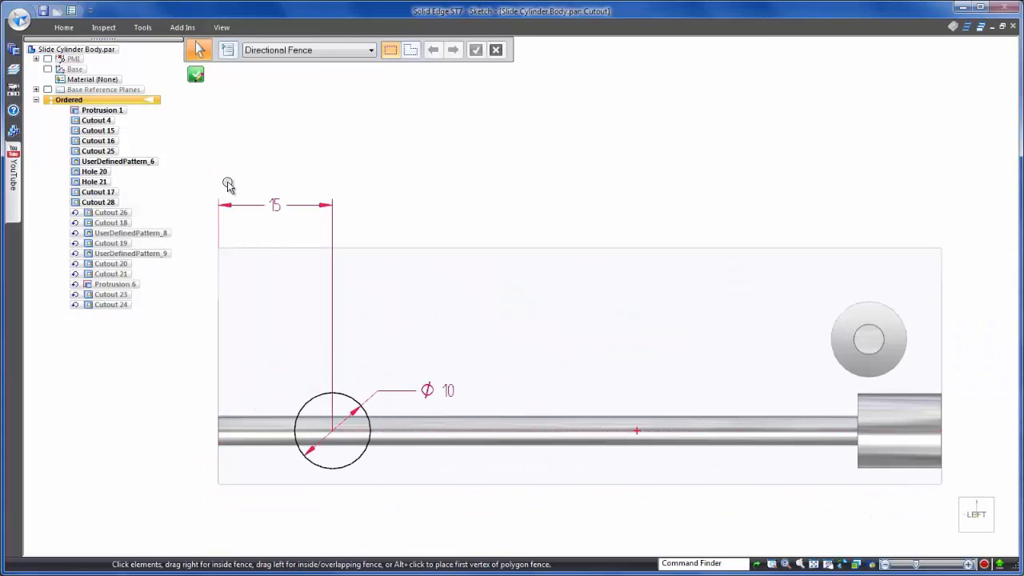
left_click(195, 75)
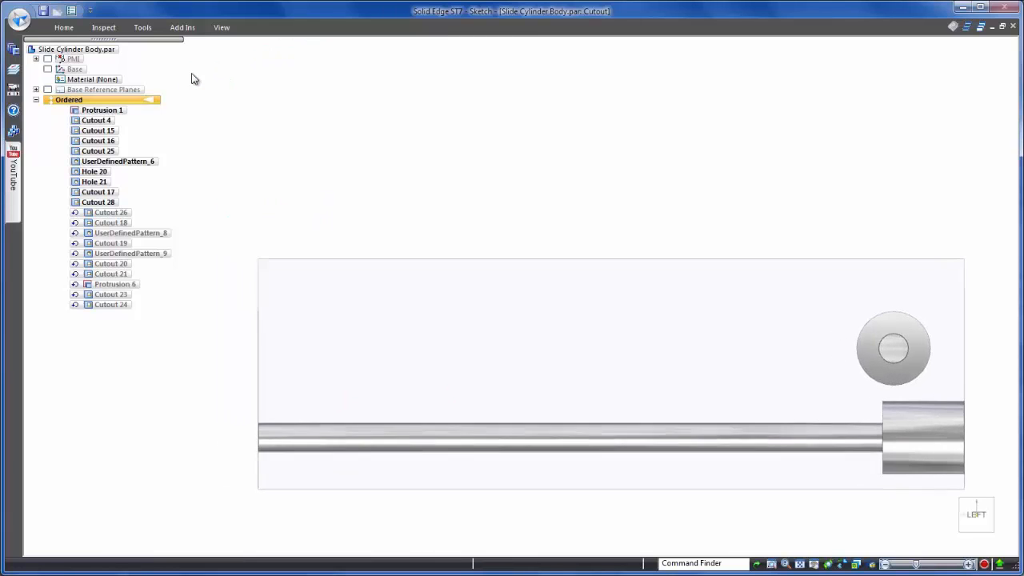
right_click(282, 148)
left_click(230, 172)
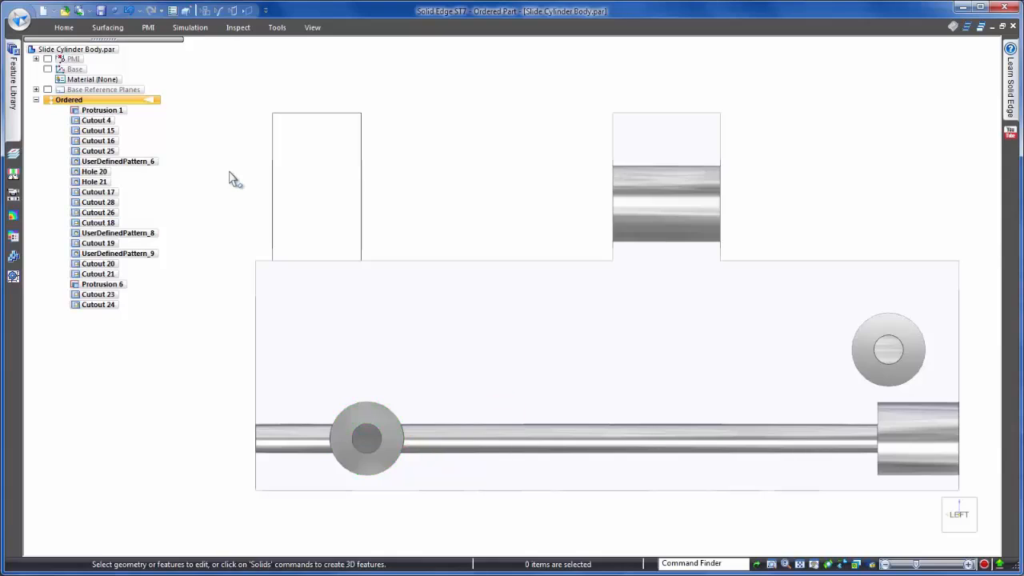
left_click(311, 29)
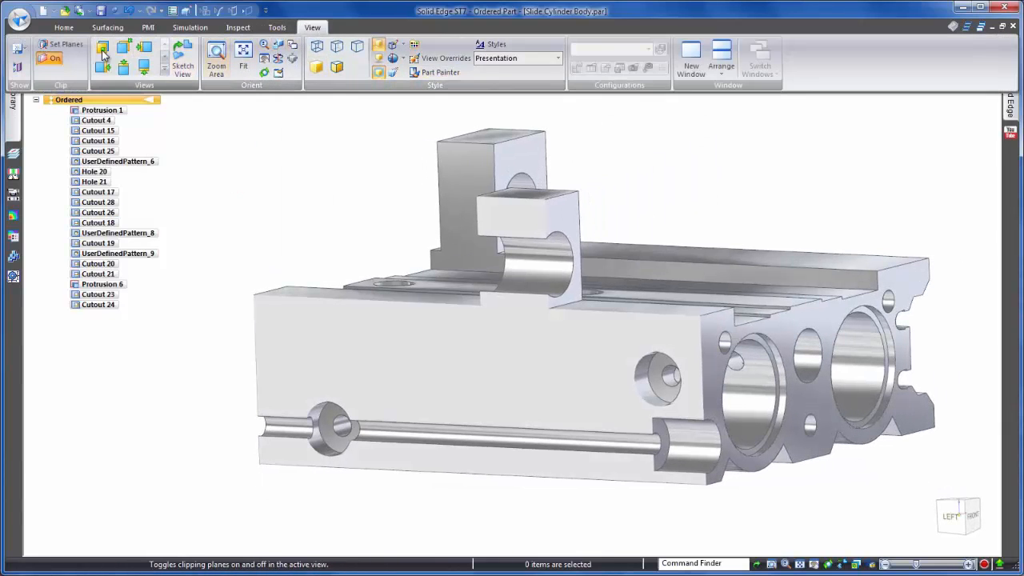
left_click(102, 50)
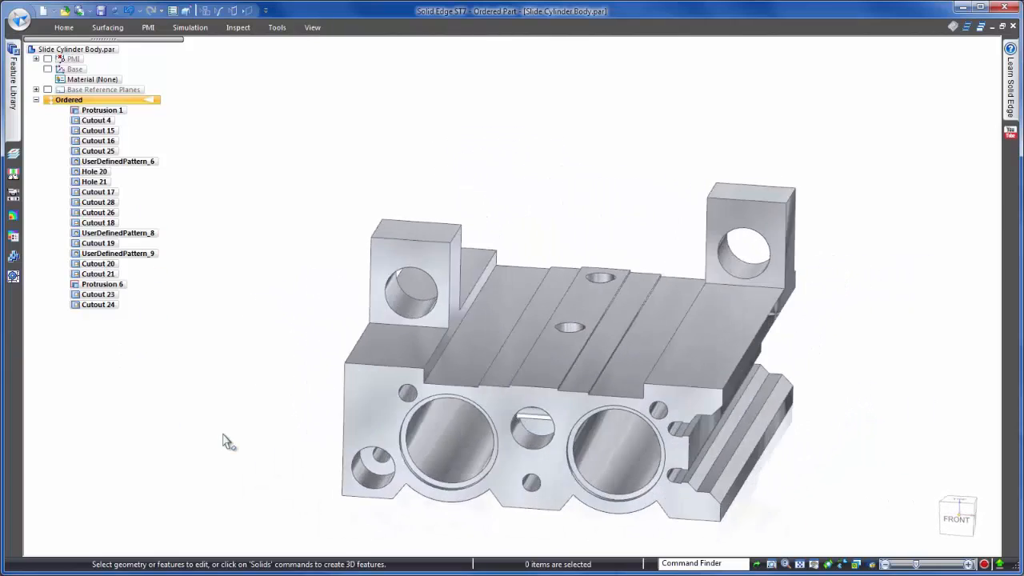
- Close the part without saving the changes and reopen Slide Cylinder Body.par from the recent documents
left_click(1012, 27)
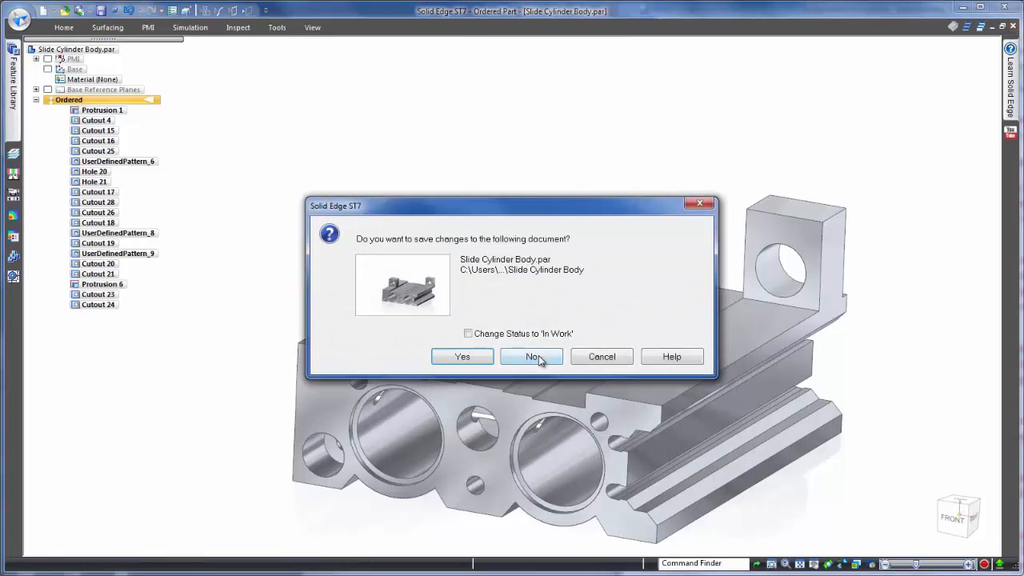
left_click(533, 357)
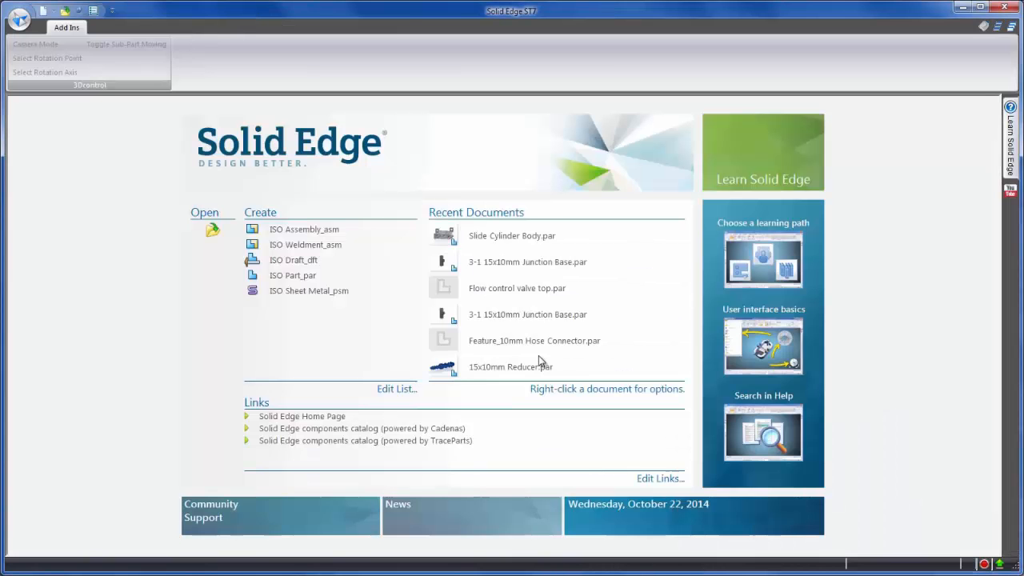
left_click(541, 238)
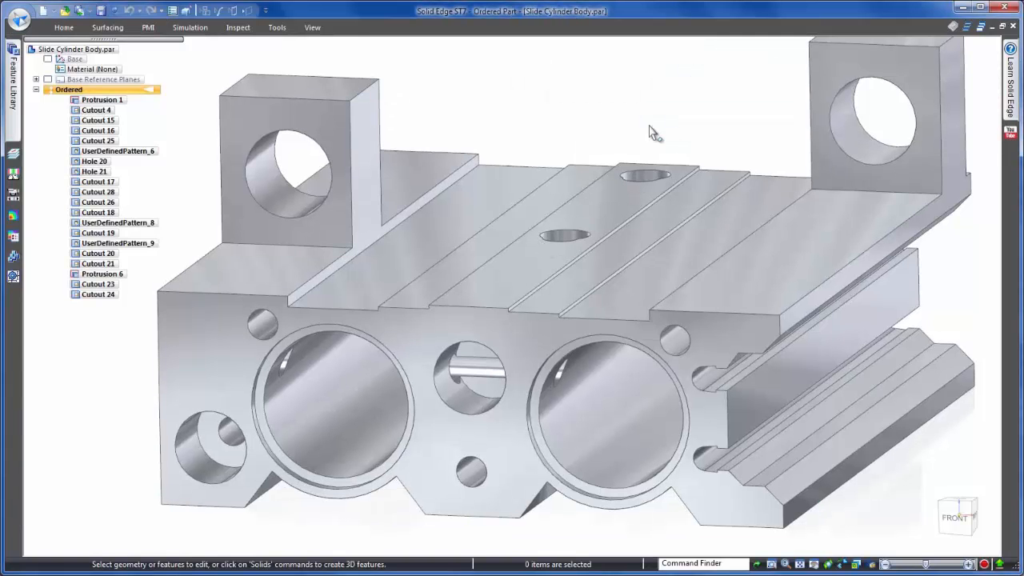
- Move Cutout 24 and the ordered features before it to synchronous, and switch to the synchronous environment
scroll(653, 133, "down", 3)
left_click(107, 296)
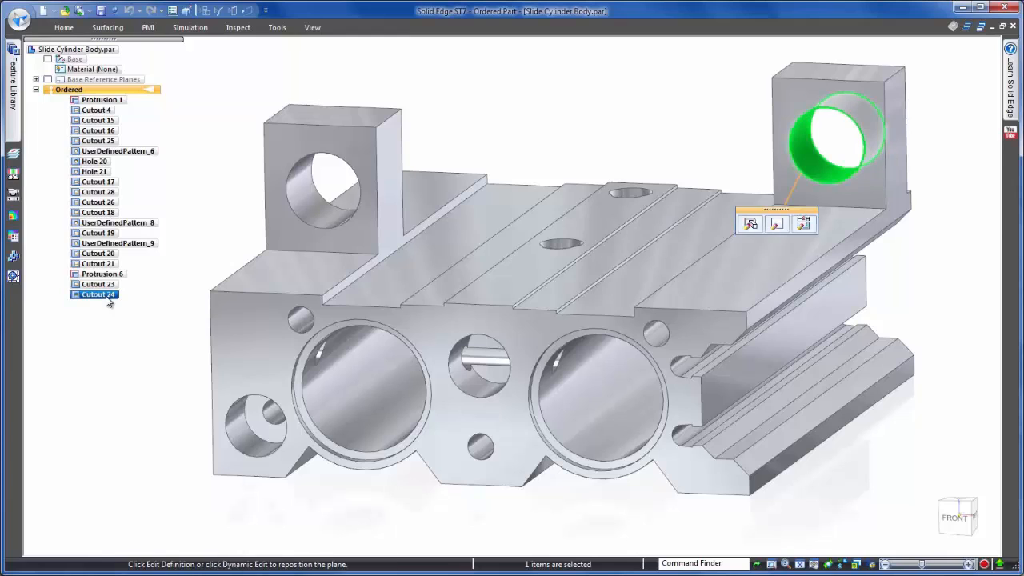
right_click(107, 296)
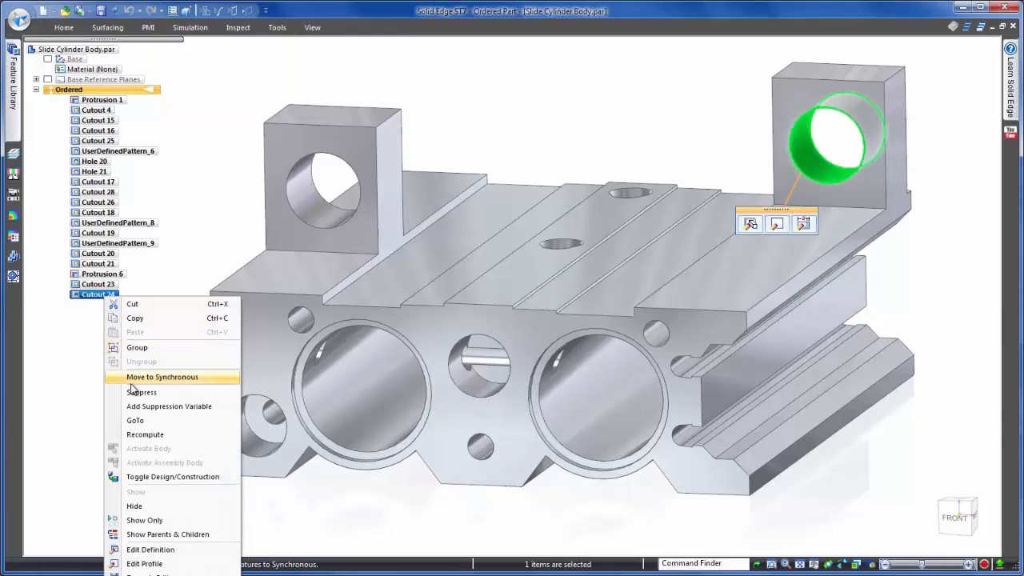
left_click(131, 382)
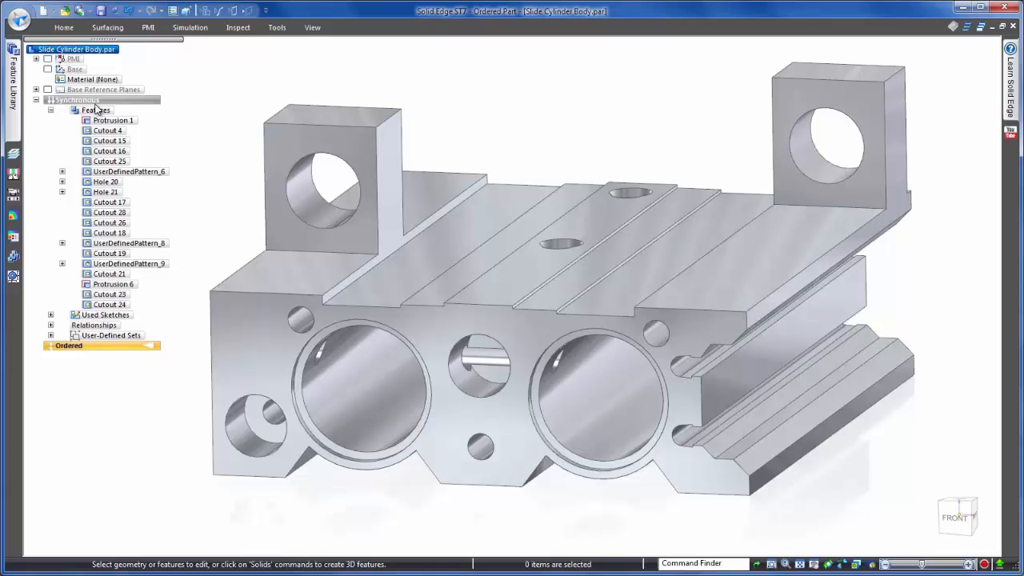
left_click(95, 101)
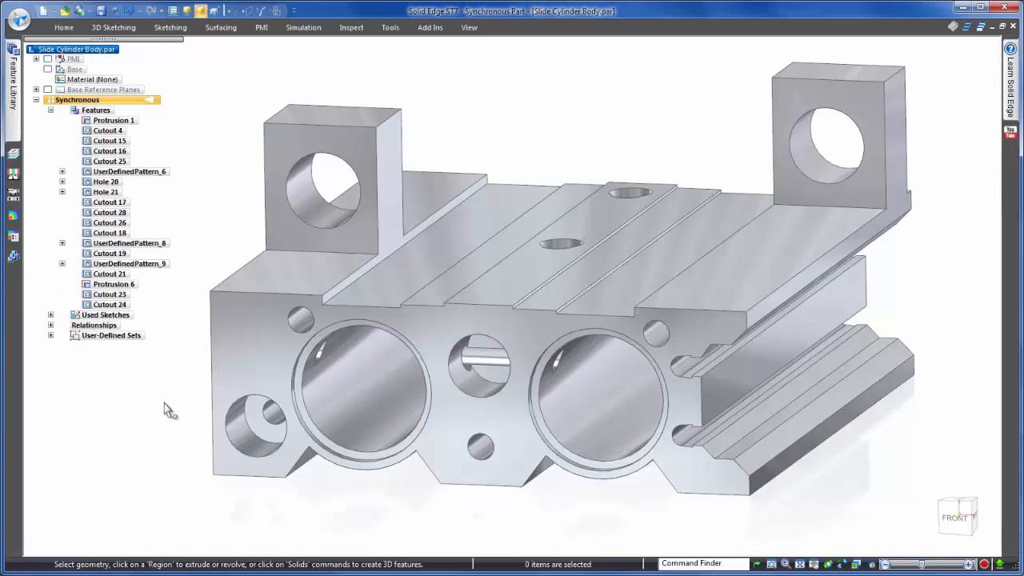
- Dimension the height of the front face's outer vertical edge and set it to 31 mm, changing both ends symmetrically
middle_click_drag(181, 400, 218, 406, "shift")
right_click_drag(218, 406, 144, 404)
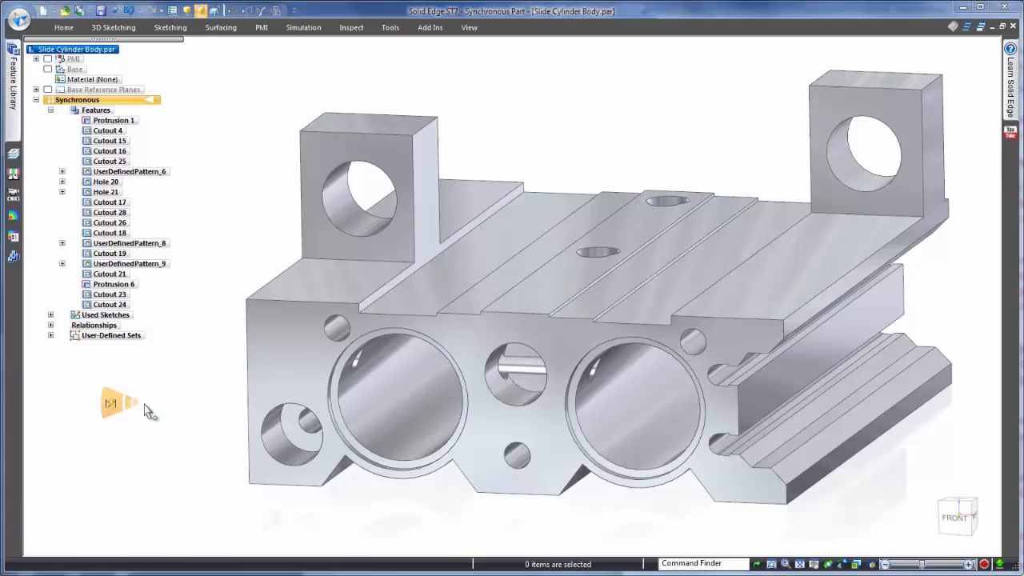
left_click(244, 383)
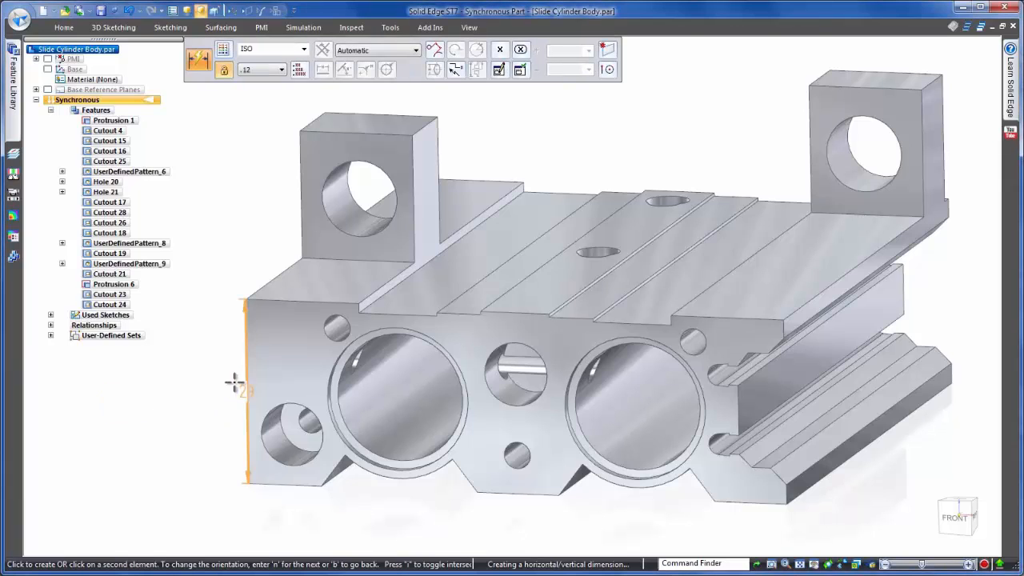
left_click(209, 386)
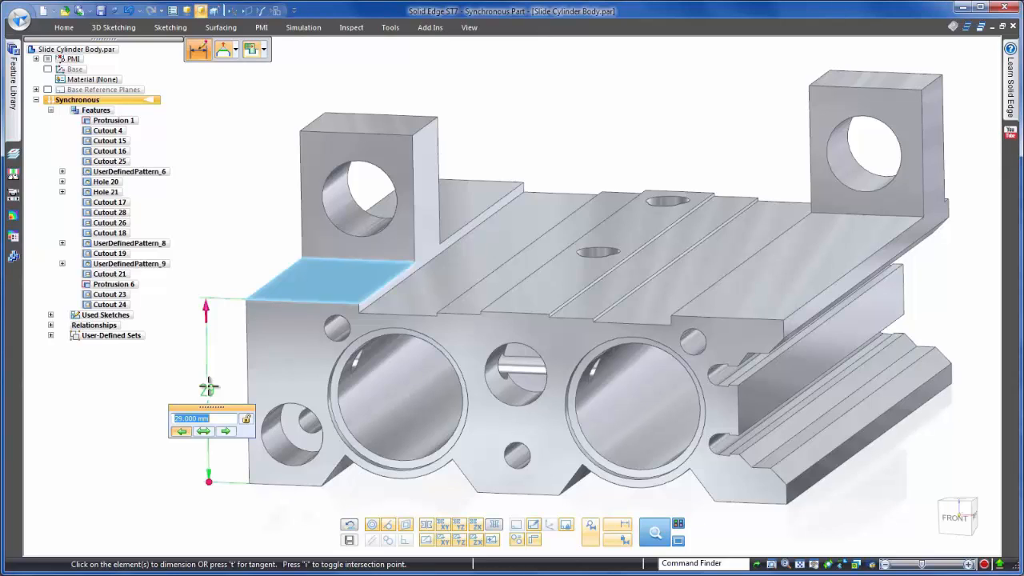
left_click(224, 434)
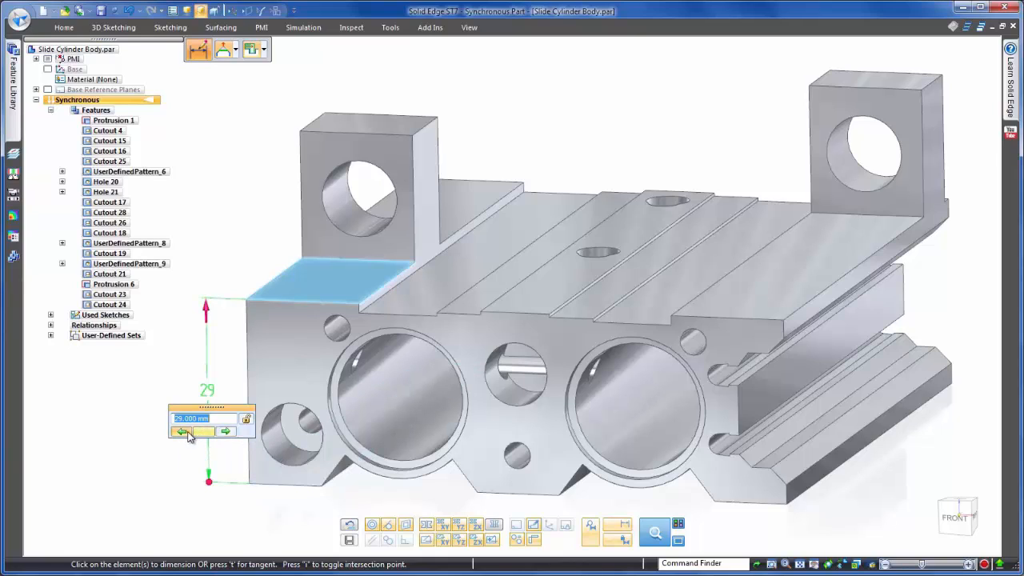
left_click(201, 432)
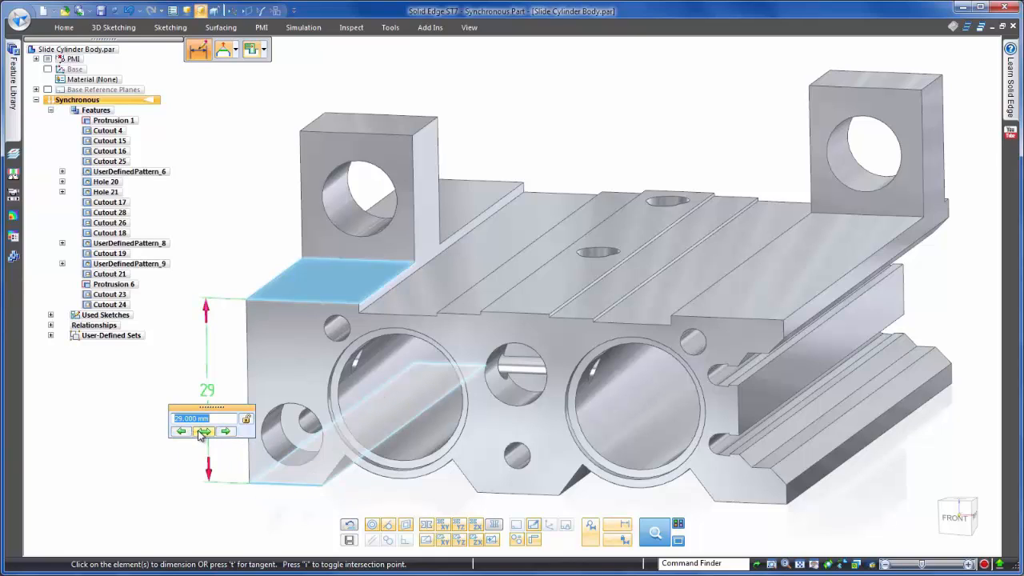
type("31")
key("Return")
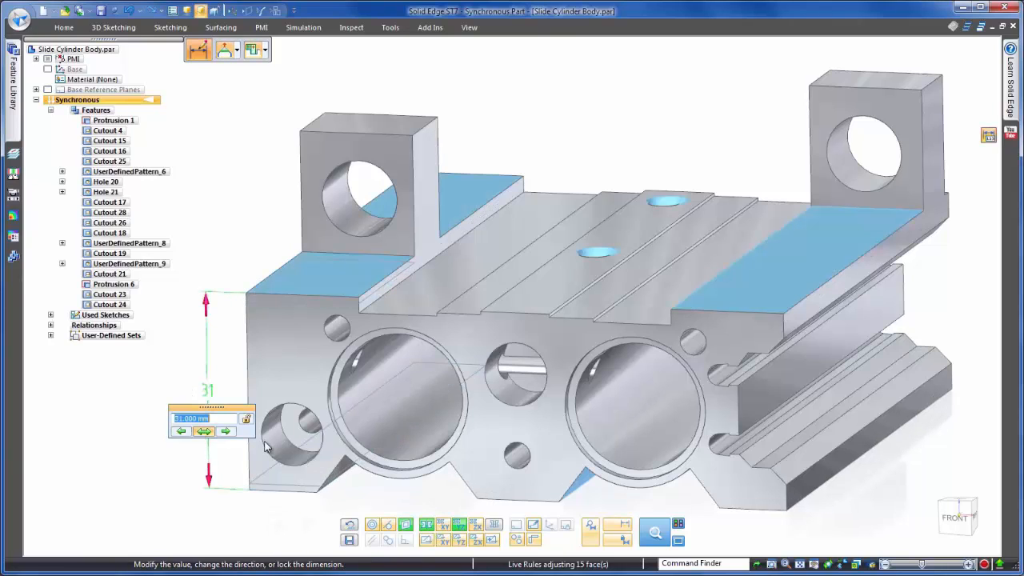
- Compare the height edit with the coplanar live rule switched off and back on, and finish the dimension edit
left_click(404, 525)
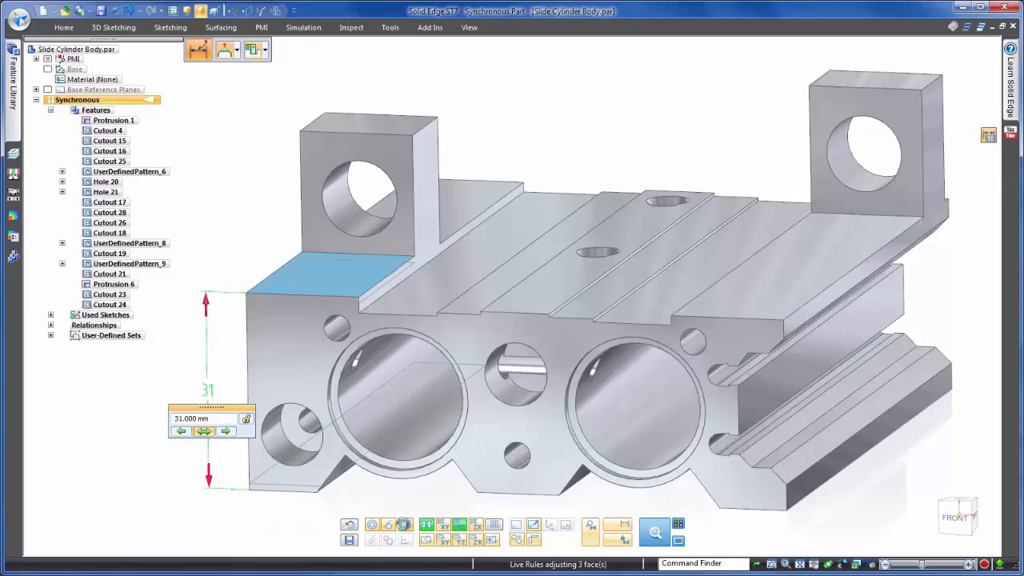
left_click(404, 525)
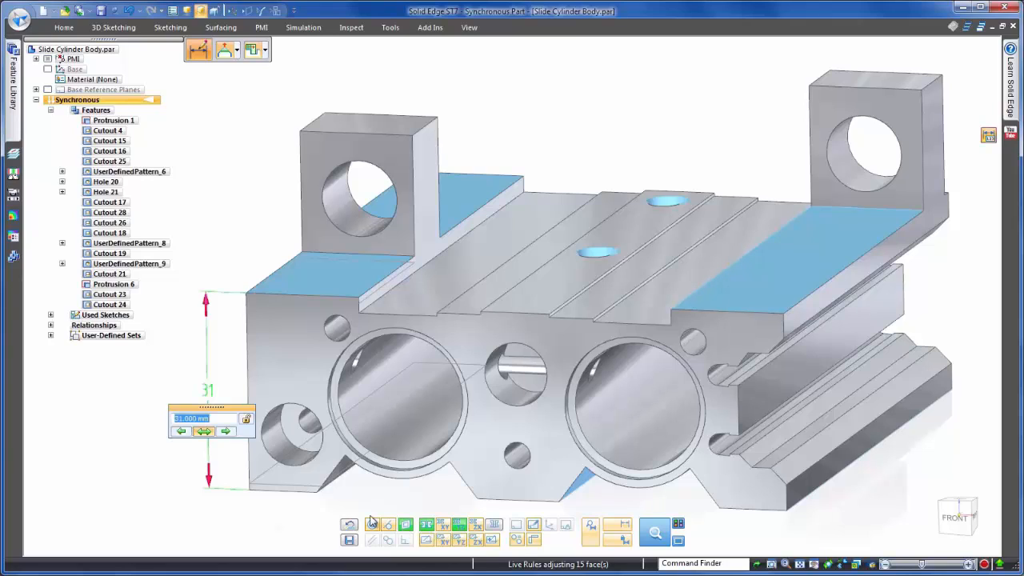
key("Escape")
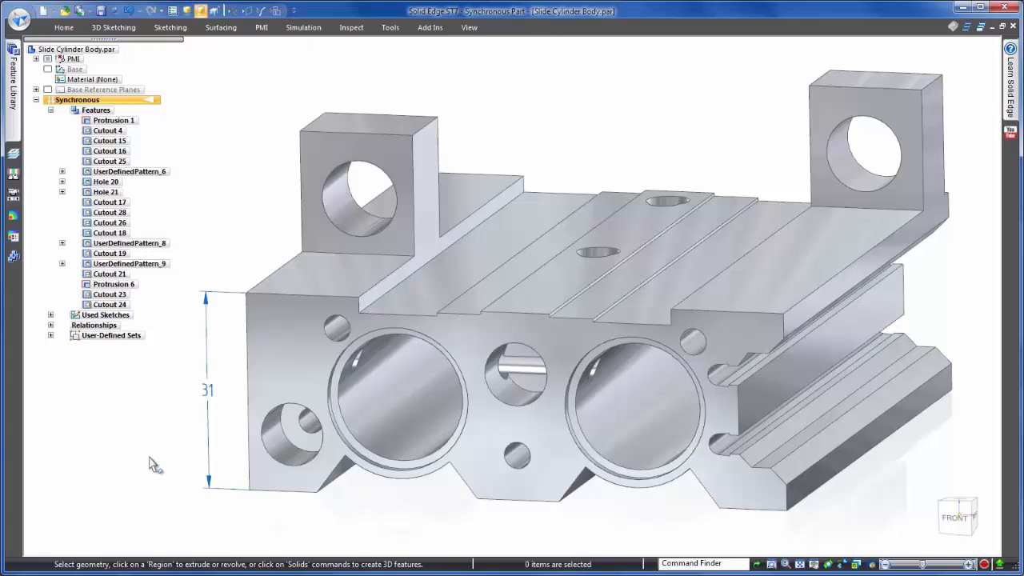
- Dimension the wall between the front face's first large bore and its outer arc, setting it to 4 mm by moving the outer surface
middle_click_drag(249, 521, 249, 498, "shift")
right_click_drag(397, 516, 268, 507)
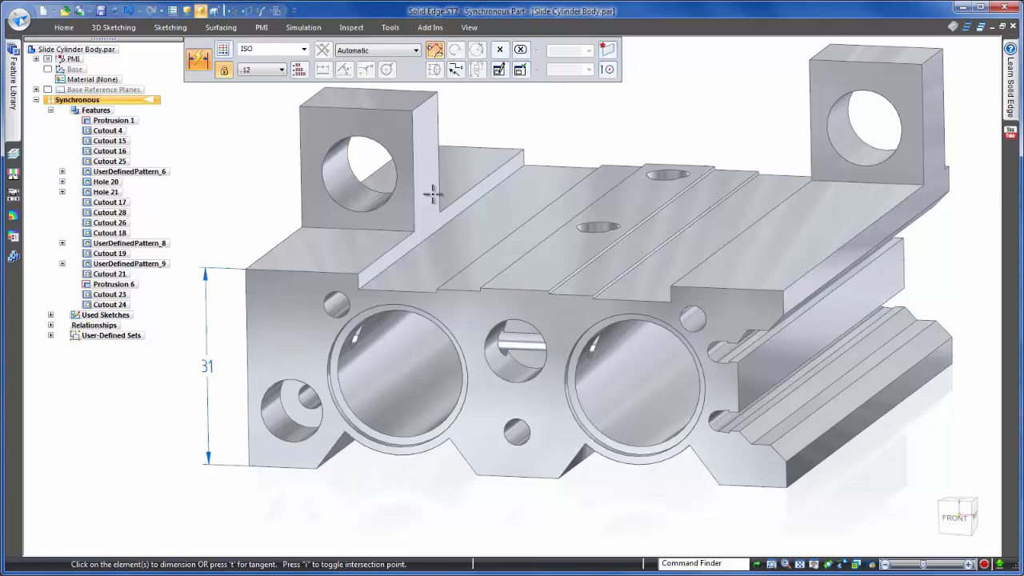
scroll(361, 453, "up", 6)
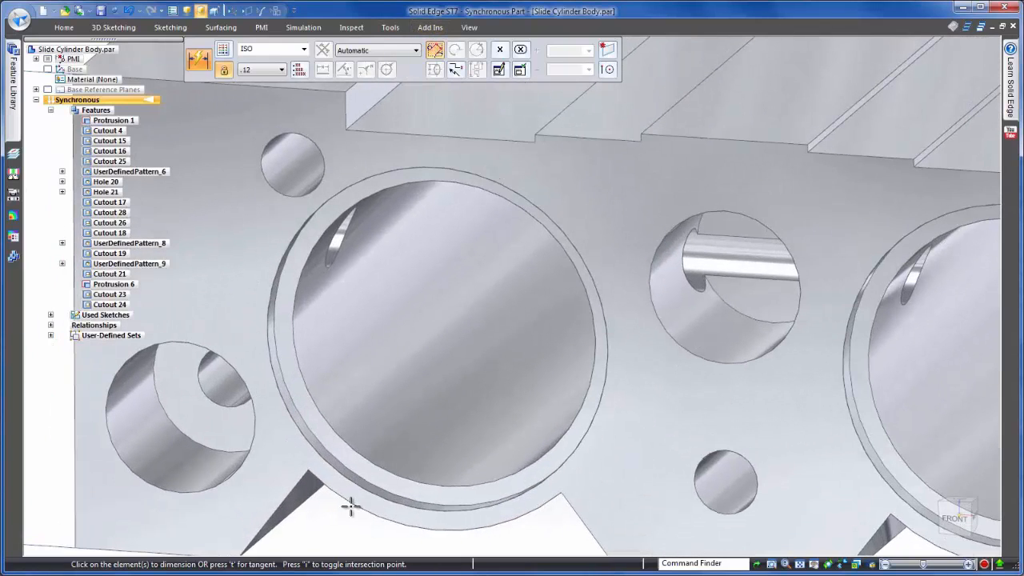
left_click(366, 464)
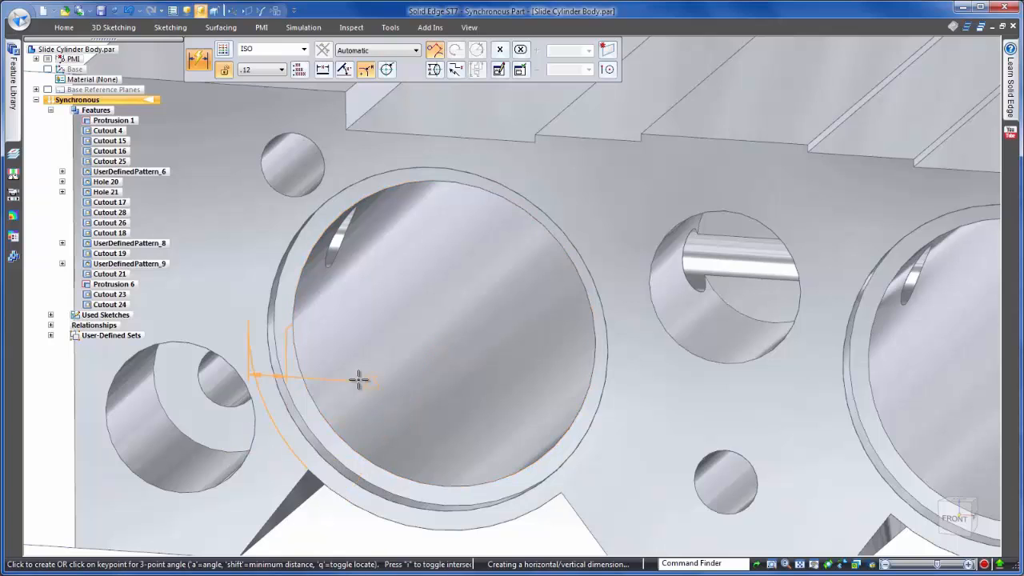
left_click(371, 337)
middle_click_drag(378, 368, 395, 424)
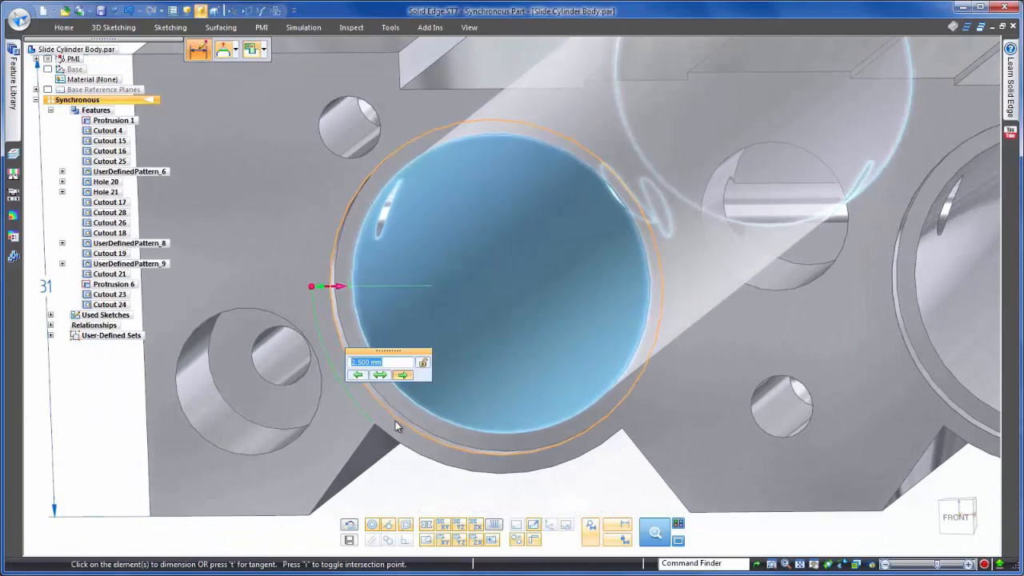
left_click(357, 375)
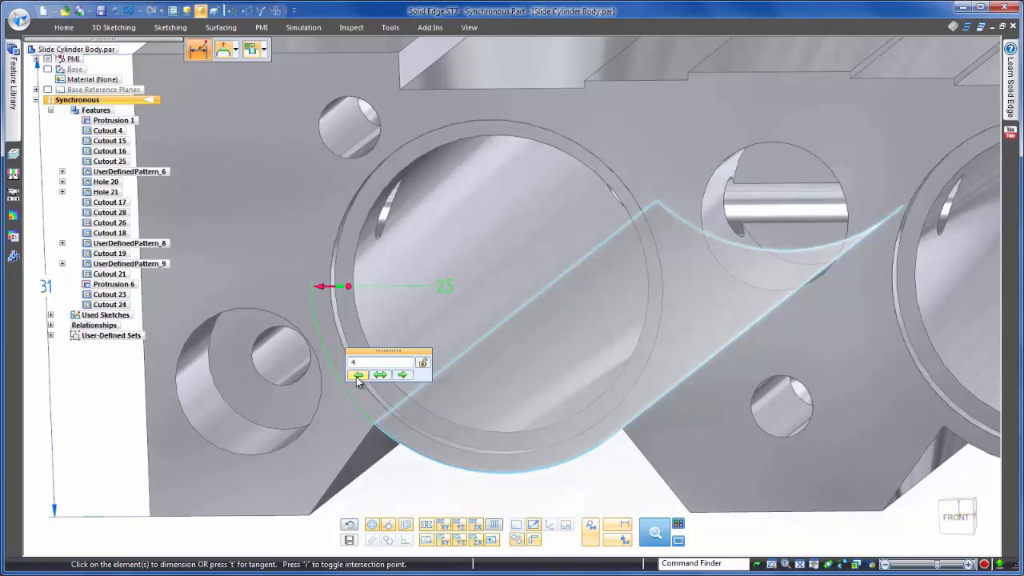
key("Return")
scroll(355, 377, "down", 3)
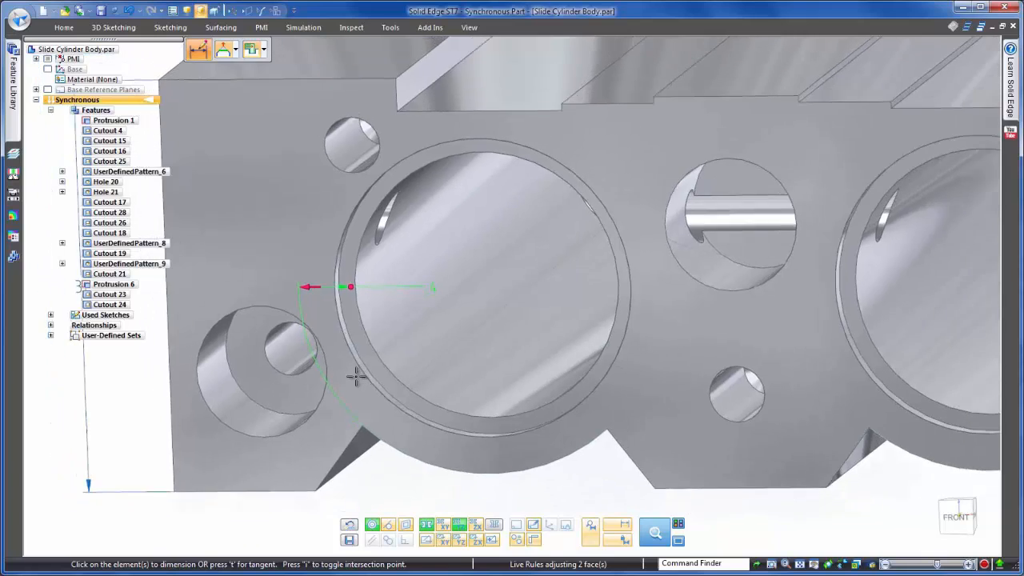
middle_click_drag(458, 415, 640, 481)
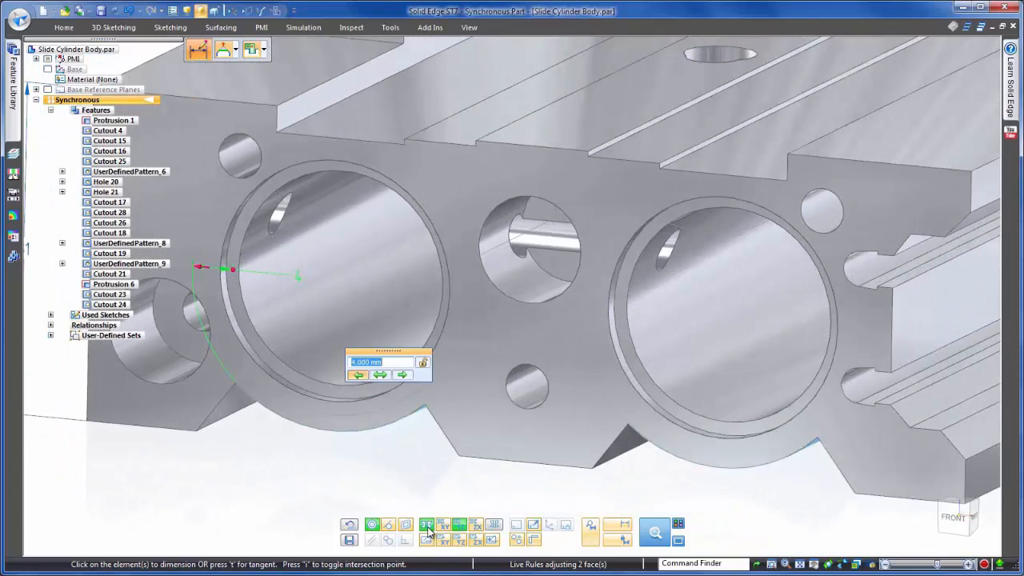
- Compare the wall thickness edit with the symmetry live rule switched off and back on, and finish the dimension edit
left_click(428, 525)
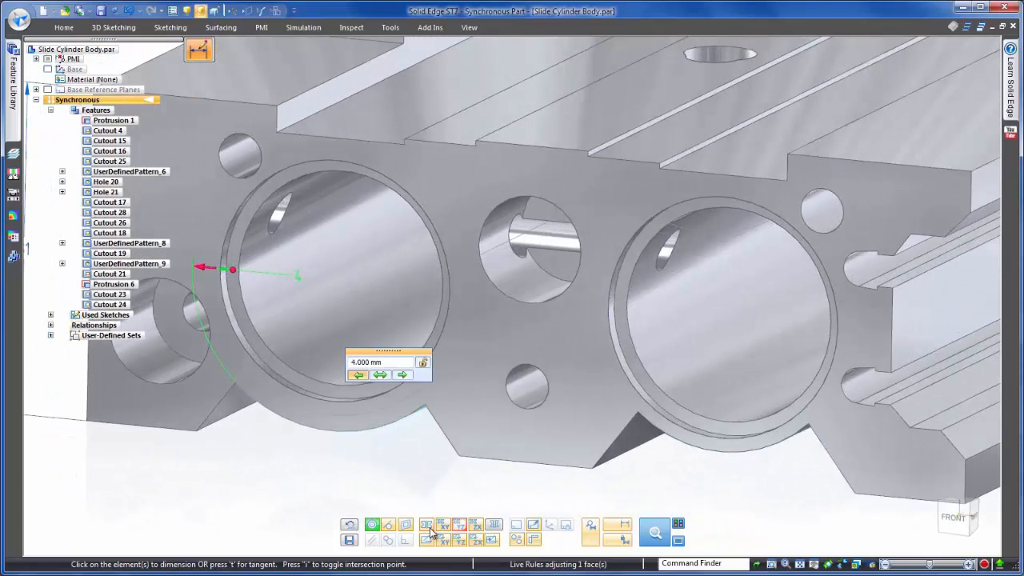
left_click(428, 526)
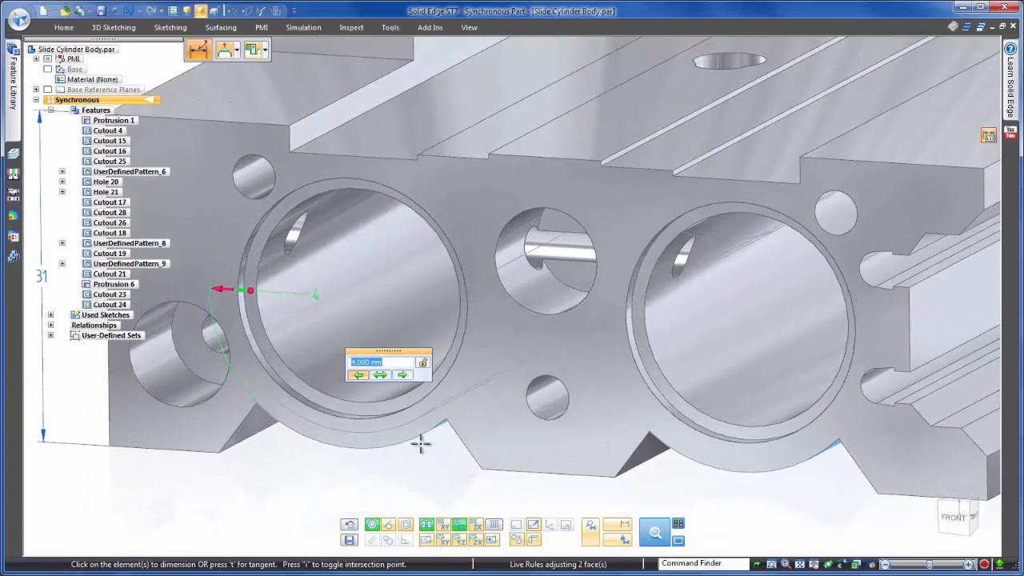
left_click(216, 475)
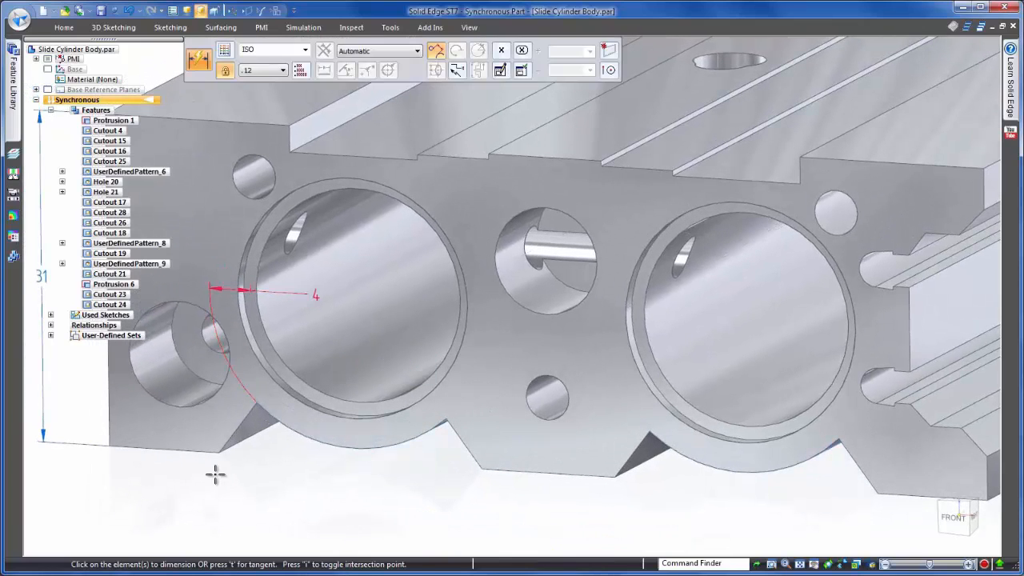
key("Escape")
- Hide all PMI dimensions on the model
scroll(327, 513, "down", 1)
scroll(326, 516, "down", 3)
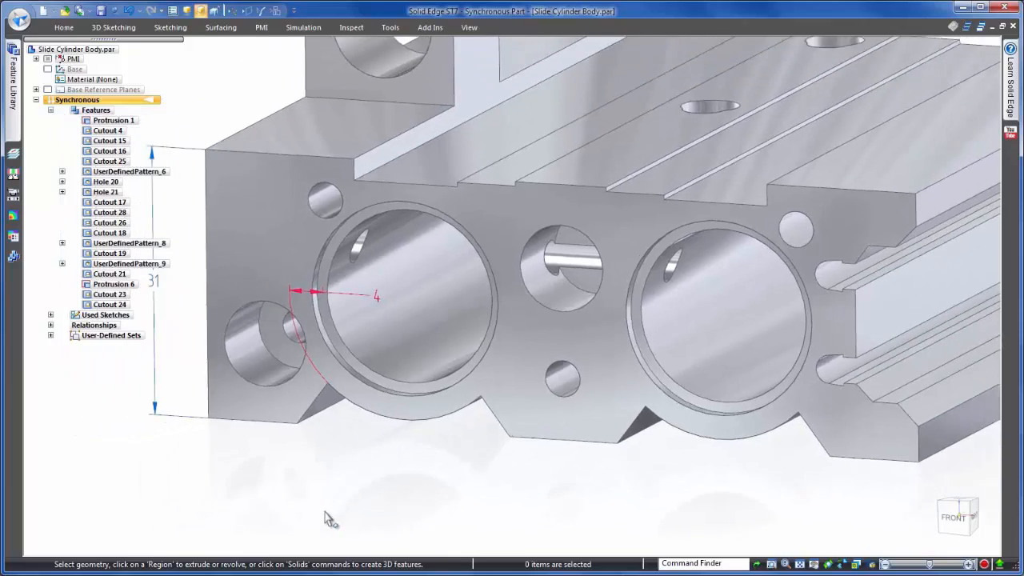
left_click(48, 60)
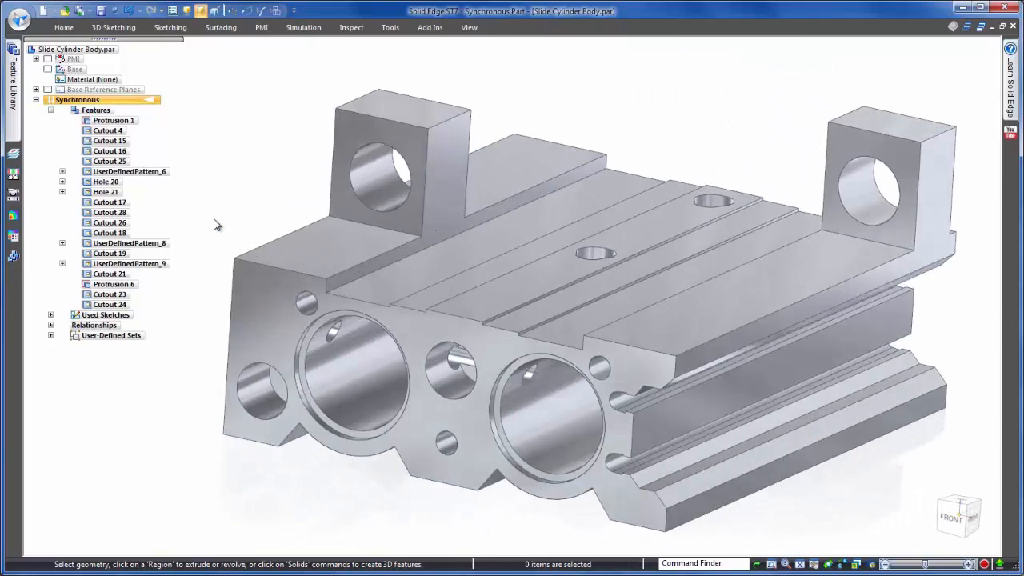
- Create a live section from the slotted side face and move it onto the axis of the front face's lower corner counterbore
left_click(64, 27)
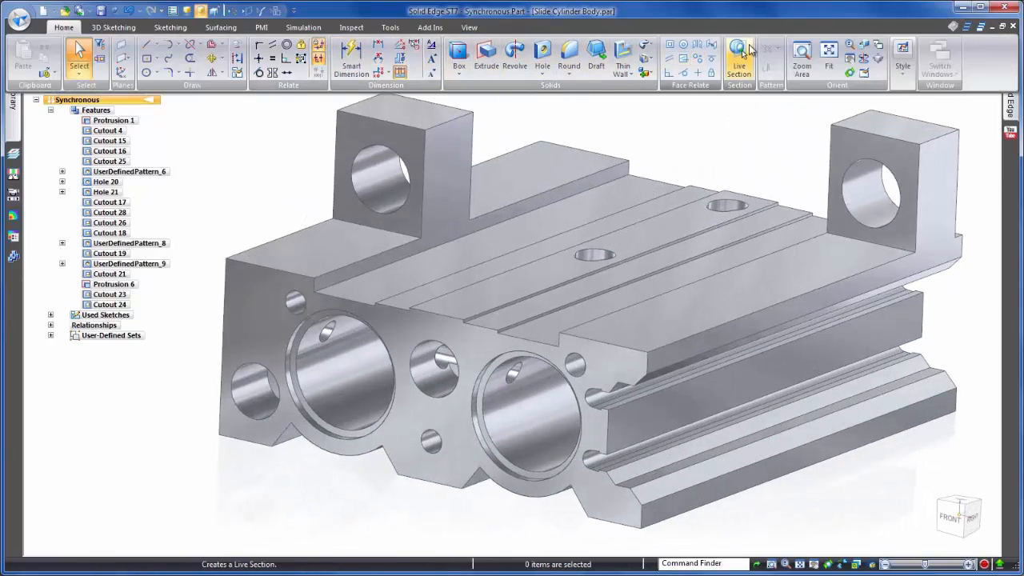
left_click(740, 52)
left_click(712, 338)
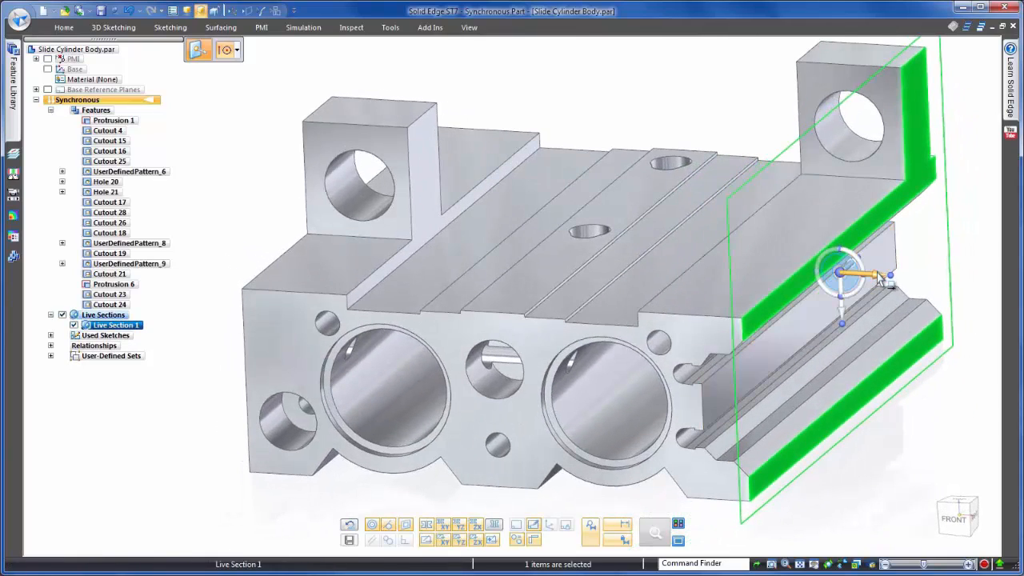
left_click(880, 276)
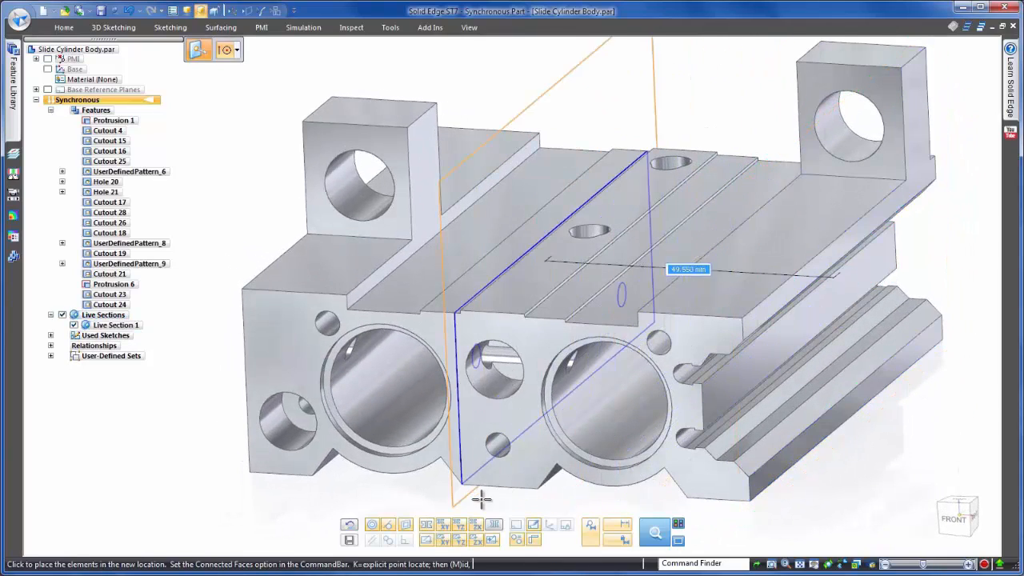
left_click(297, 454)
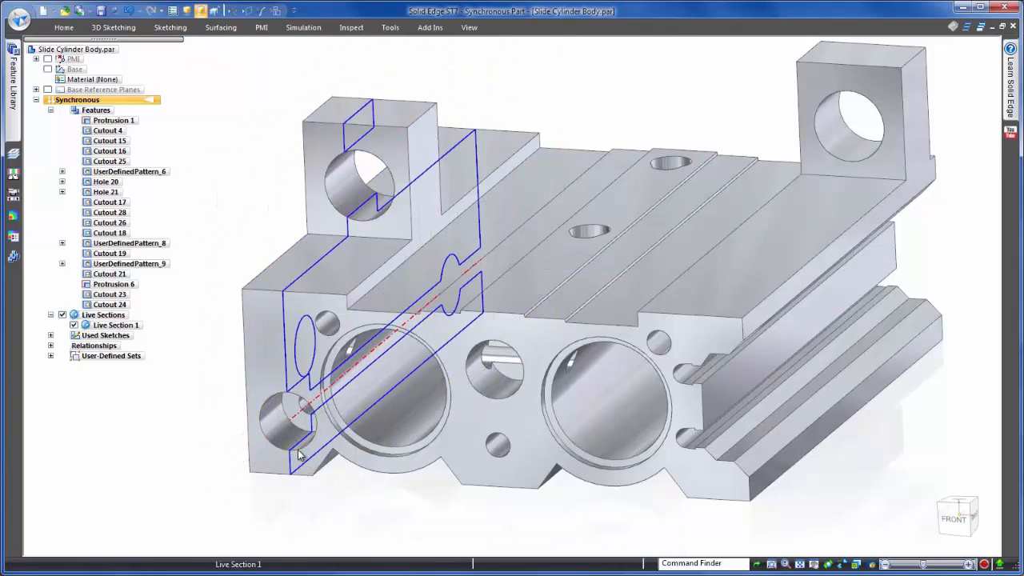
- Create a second live section from the back end face and move it to the centre of the nearby side port
middle_click_drag(457, 481, 676, 510)
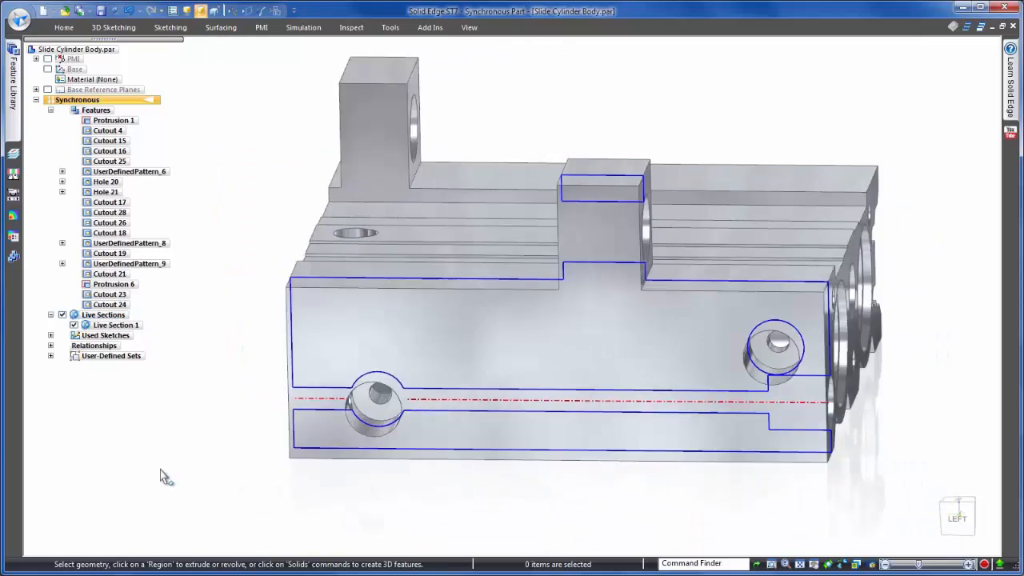
key("ctrl+i")
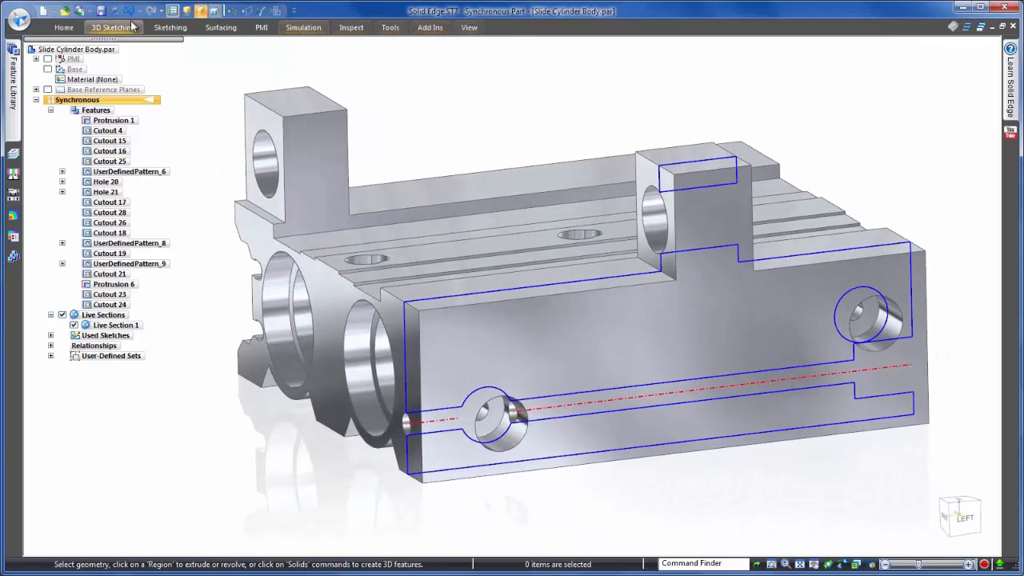
left_click(64, 27)
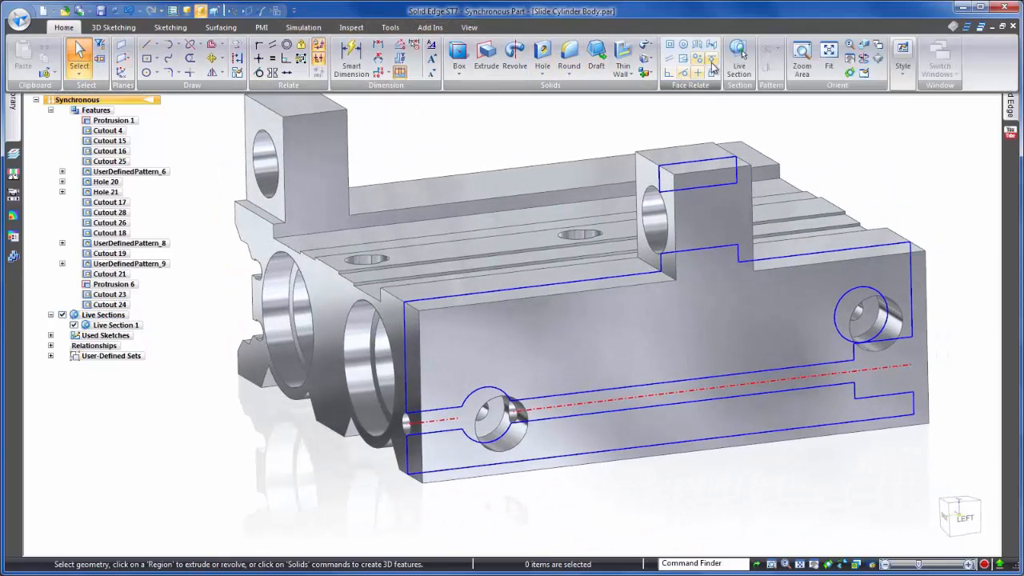
left_click(739, 60)
left_click(388, 320)
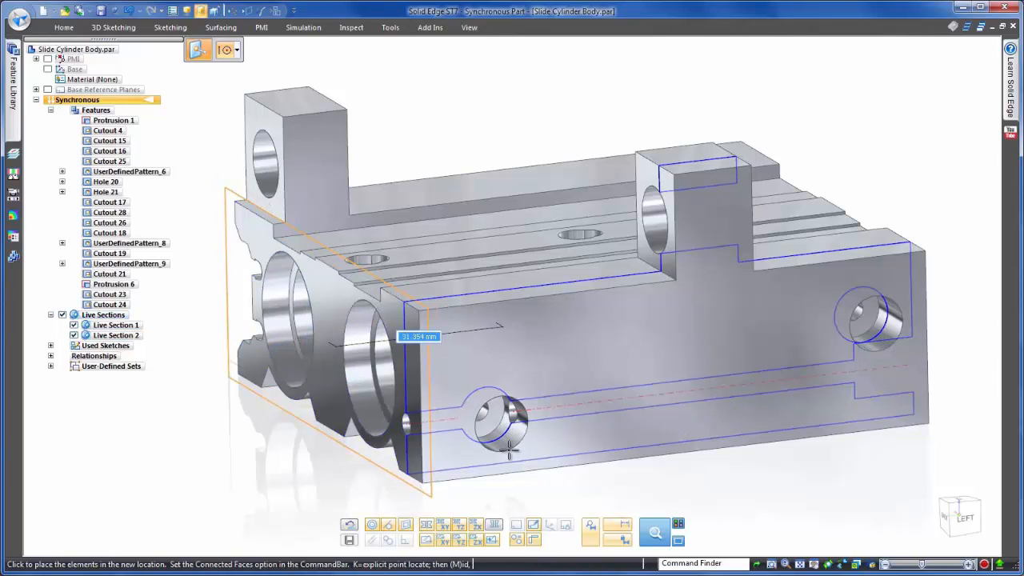
left_click(532, 464)
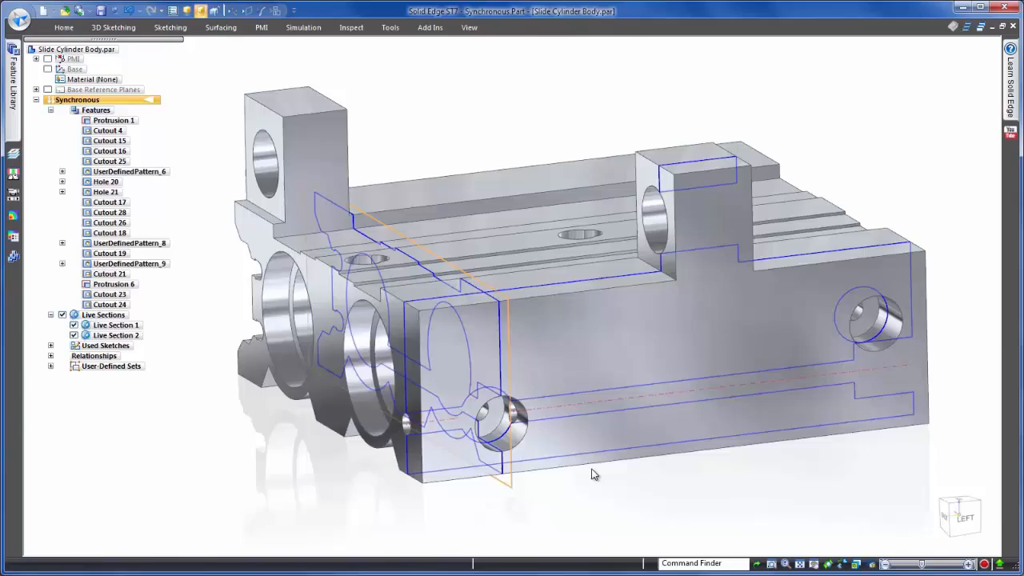
left_click(635, 486)
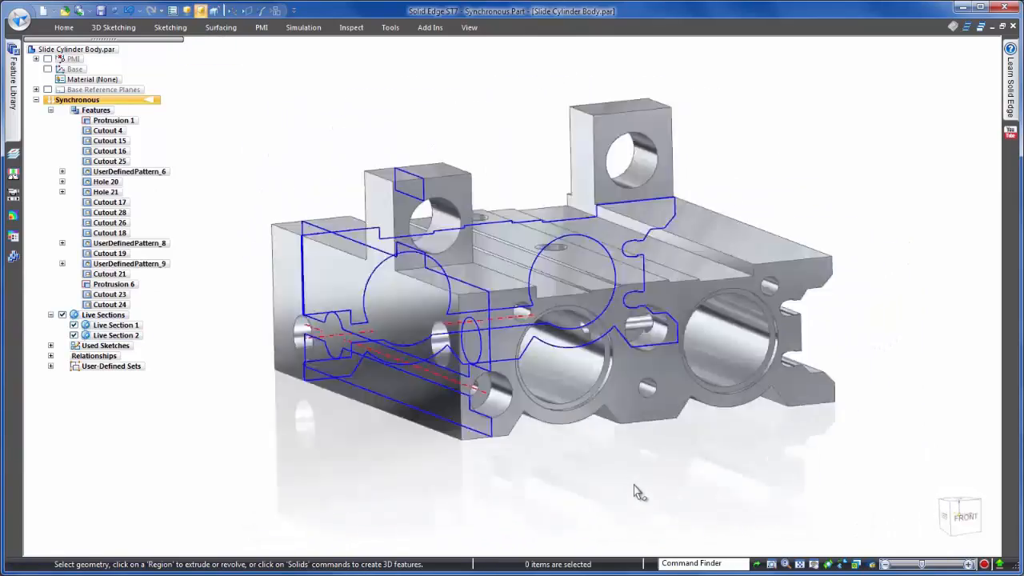
- Hide the design body
right_click(606, 150)
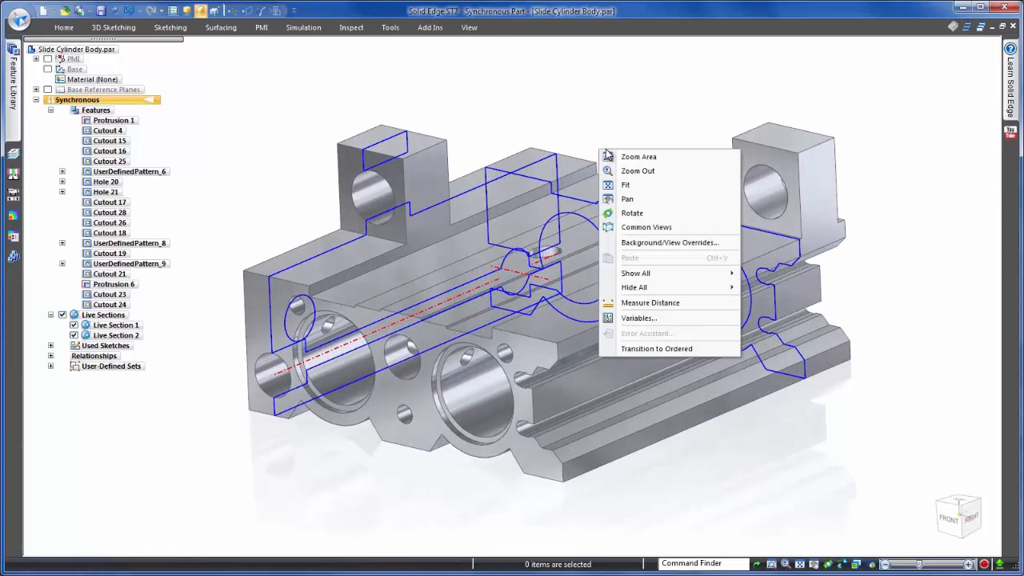
mouse_move(724, 288)
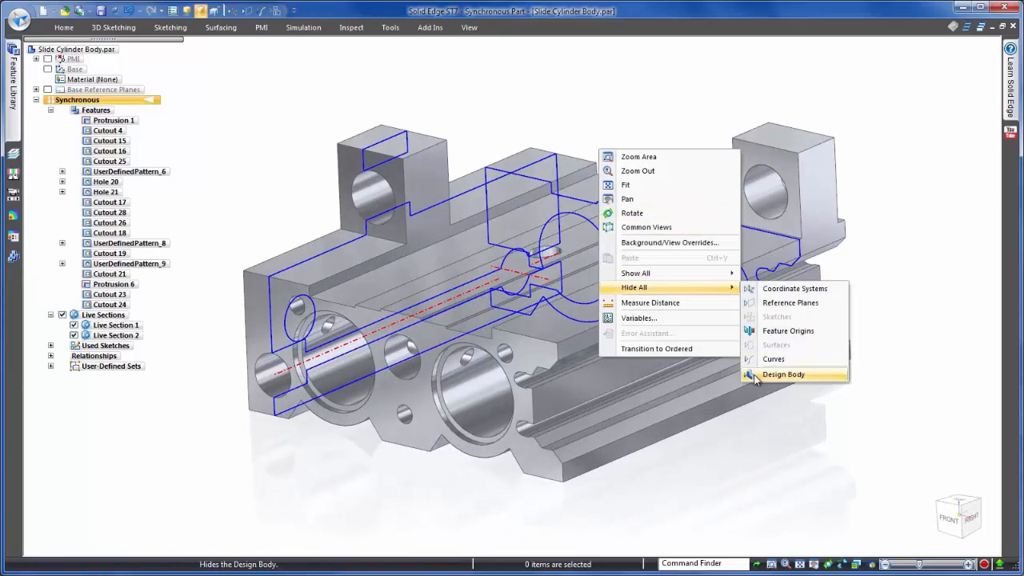
left_click(782, 374)
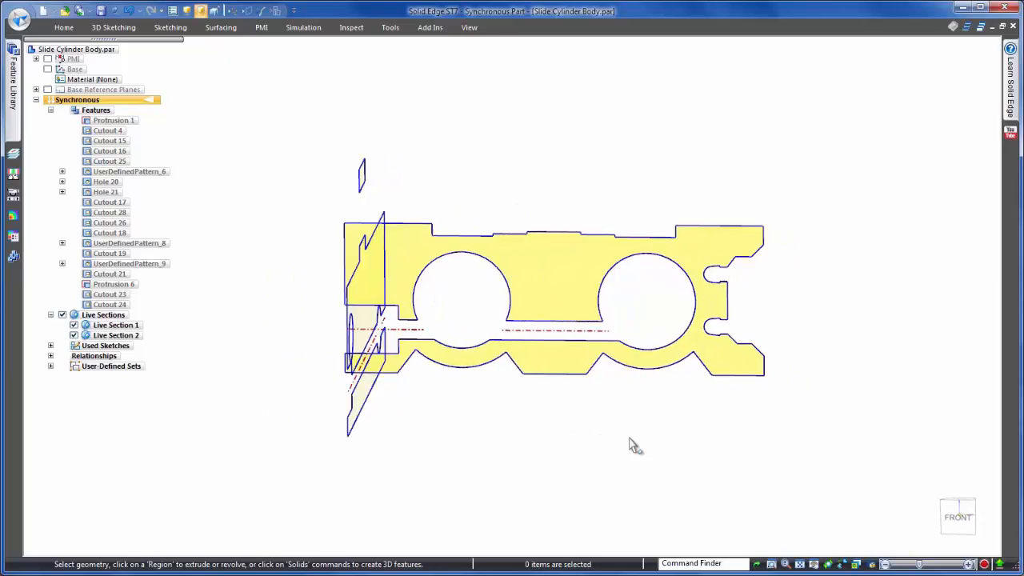
- Try to move the long bore by its axis, perpendicular to its length, in the lengthwise live section
left_click(953, 518)
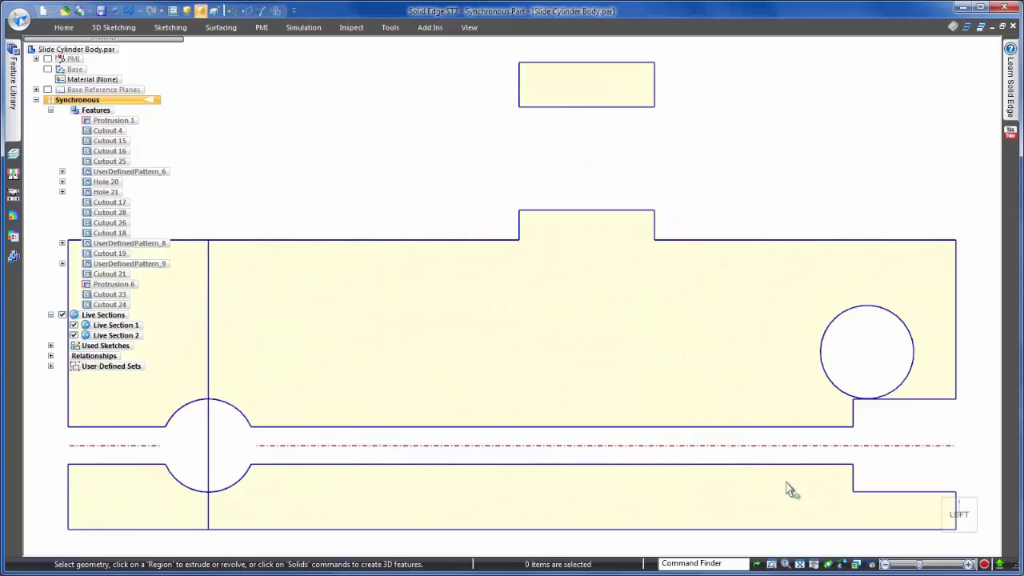
left_click(693, 445)
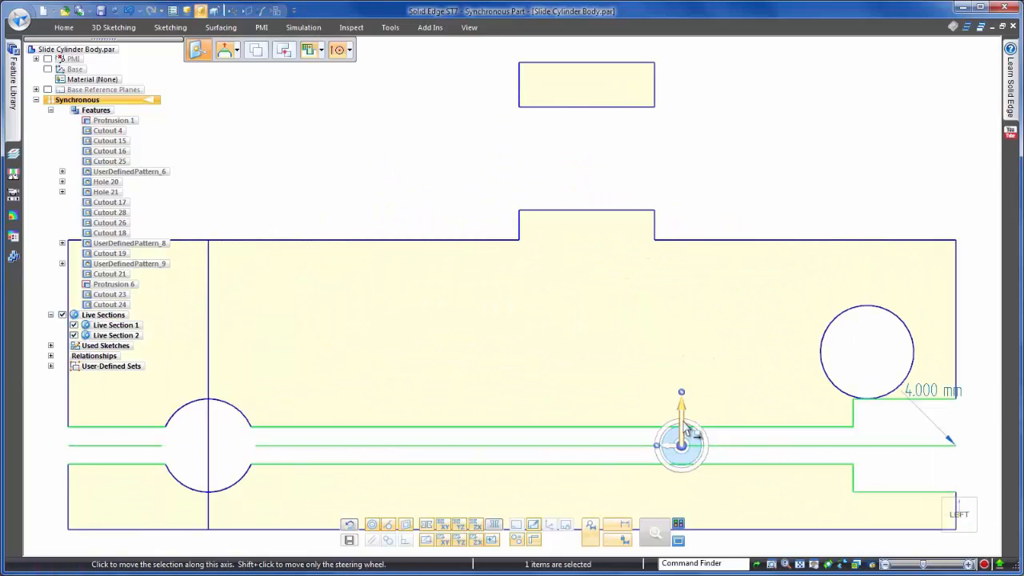
left_click(682, 408)
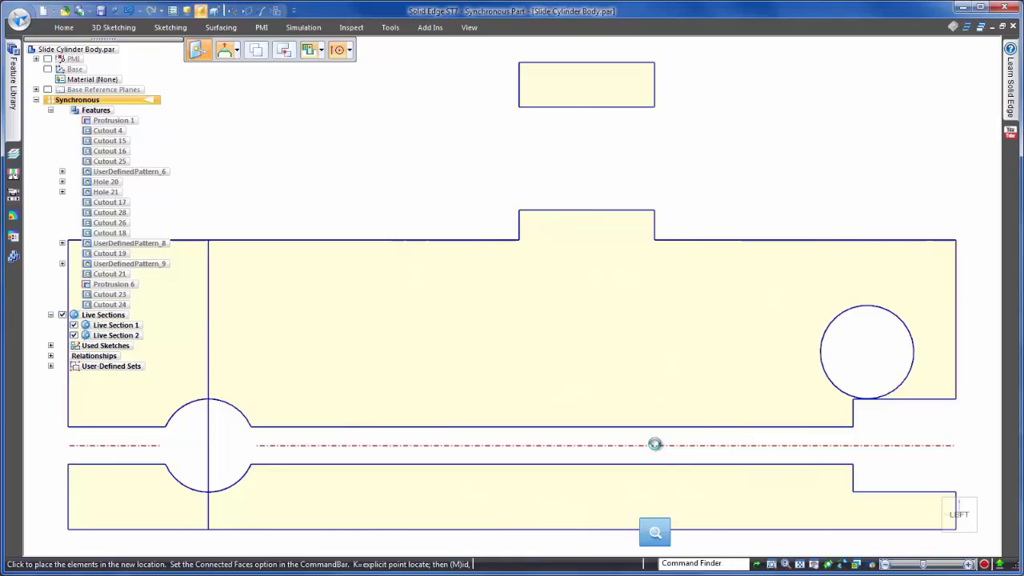
left_click(615, 456)
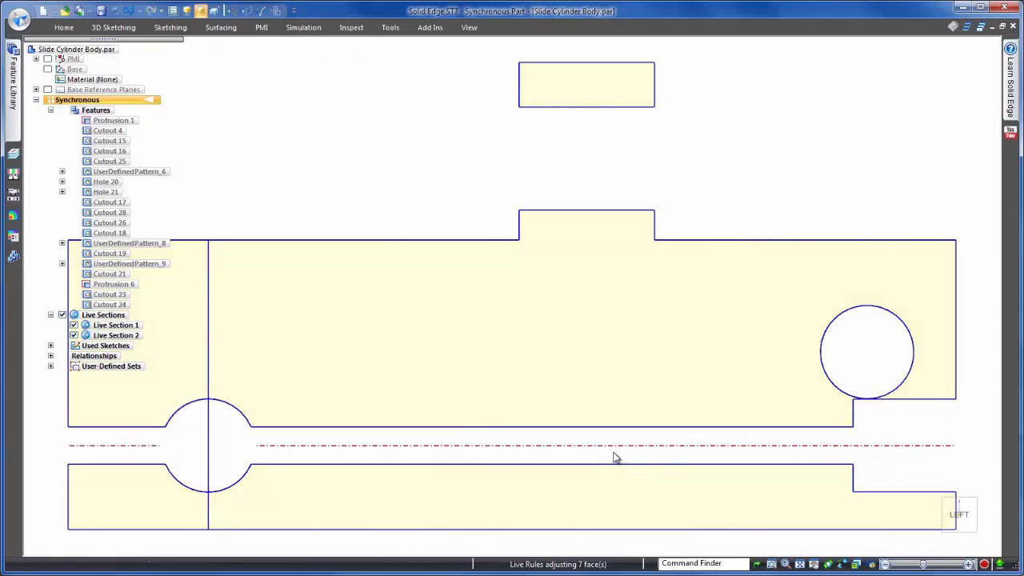
left_click(969, 427)
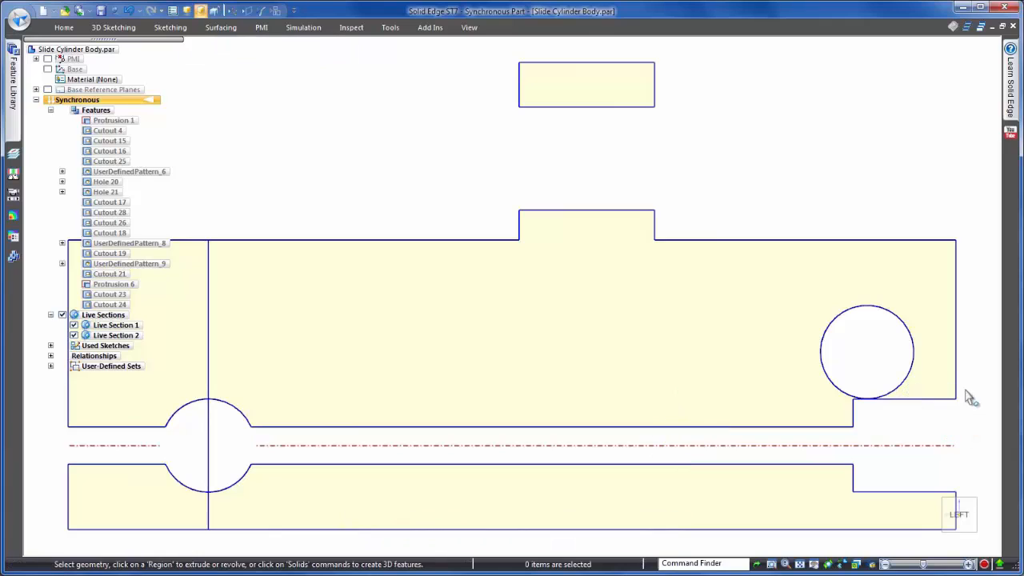
- Dimension the gap between the front side port and the counterbore edge below it, setting it to 2 mm symmetrically from both sides
scroll(968, 395, "up", 5)
right_click_drag(788, 386, 742, 384)
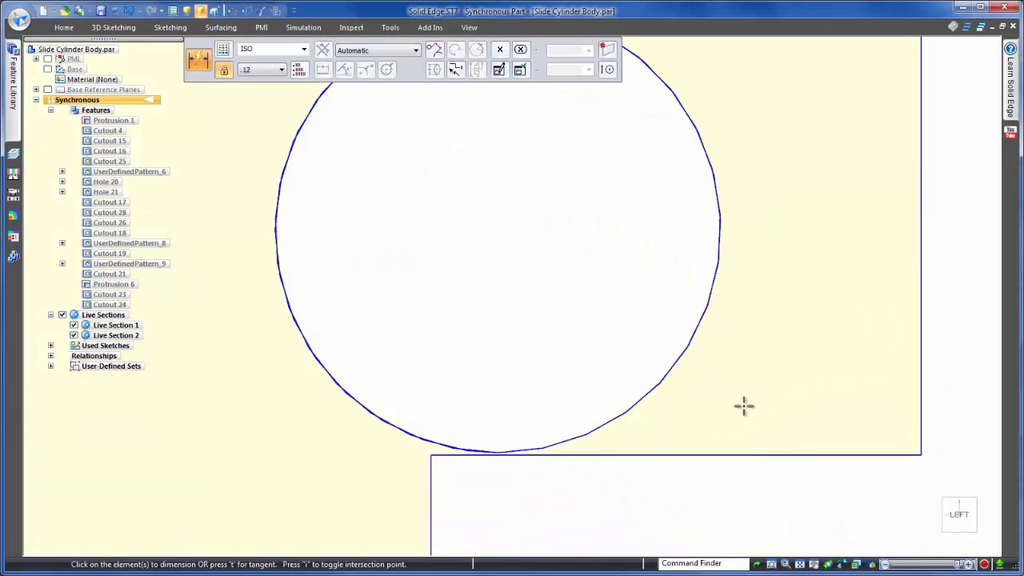
scroll(744, 420, "up", 4)
left_click(704, 488)
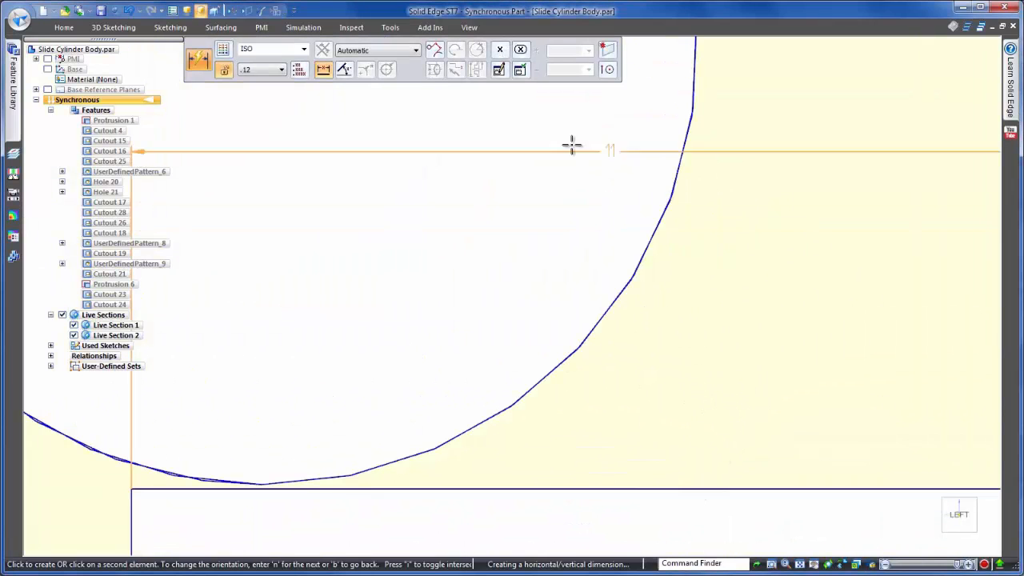
left_click(608, 69)
left_click(639, 182)
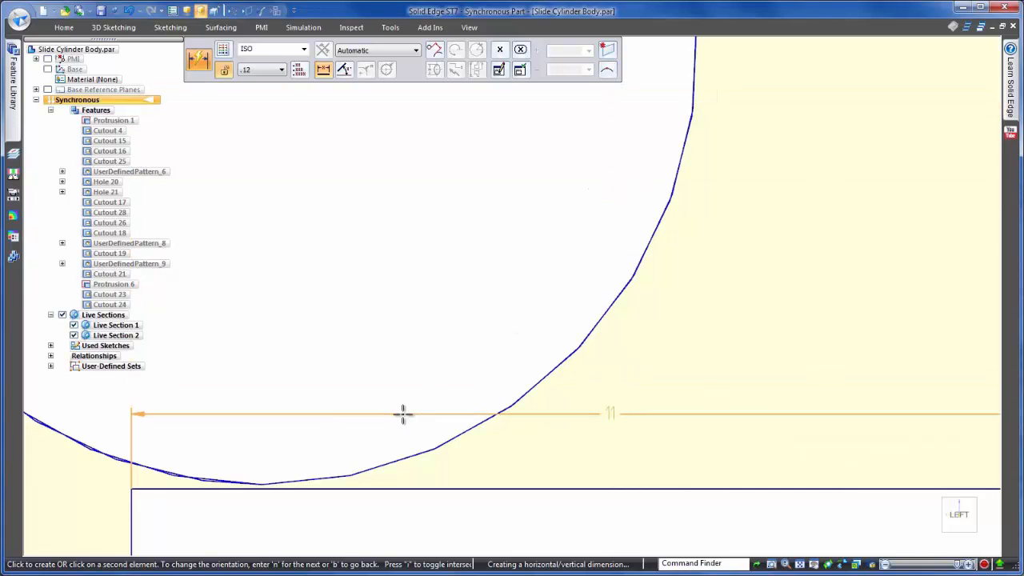
left_click(264, 482)
scroll(512, 488, "down", 3)
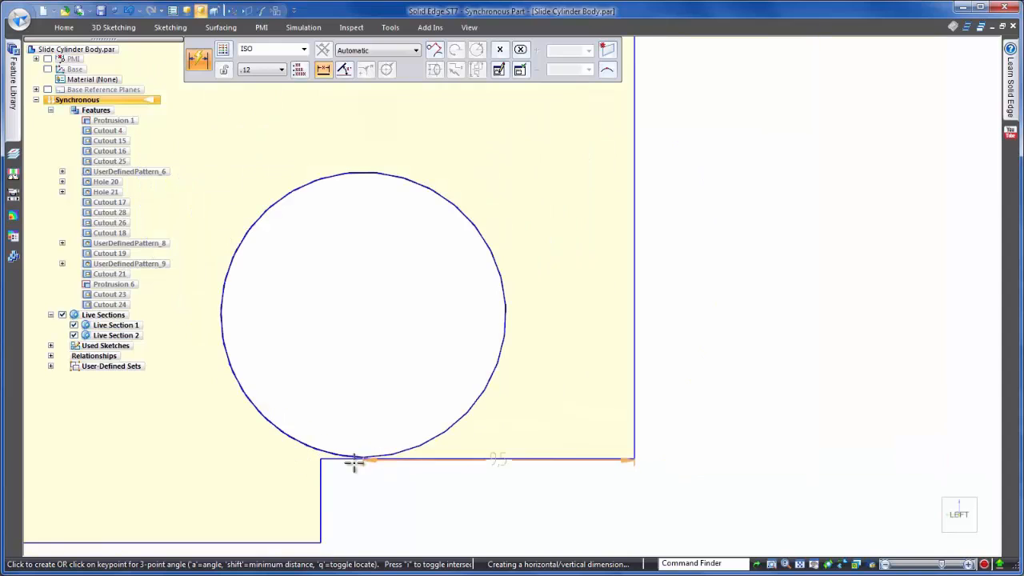
left_click(665, 429)
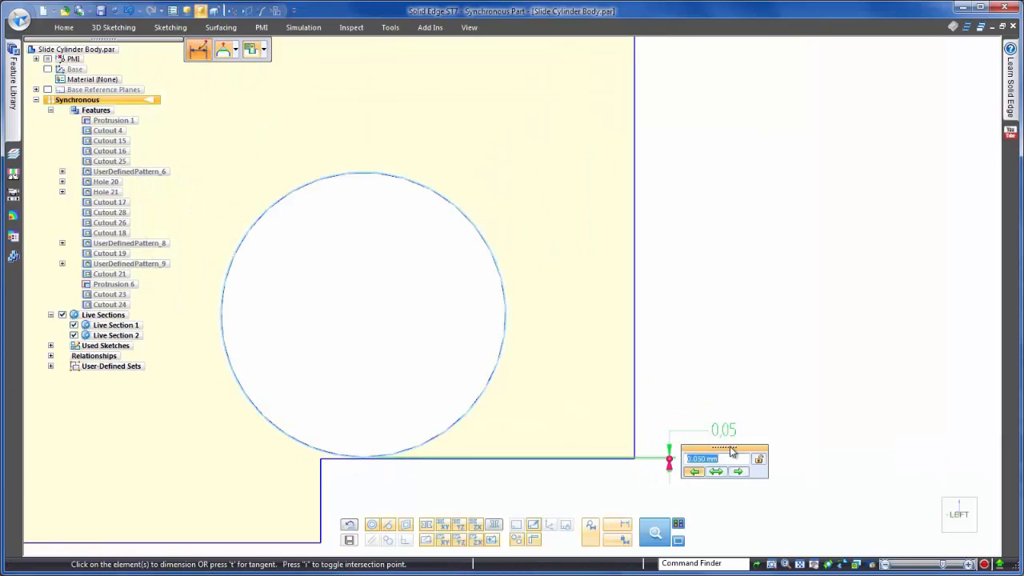
left_click(716, 472)
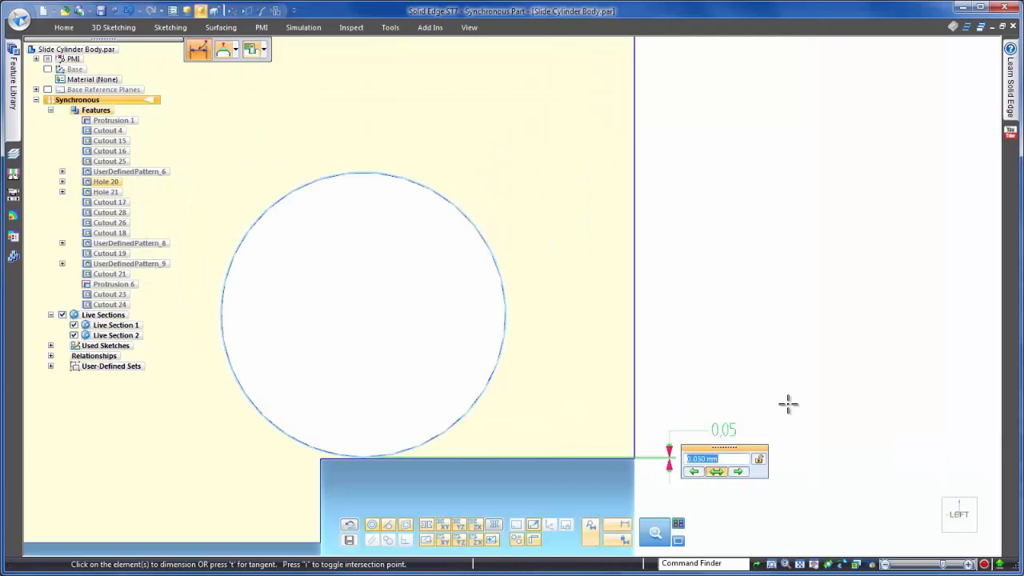
key("Return")
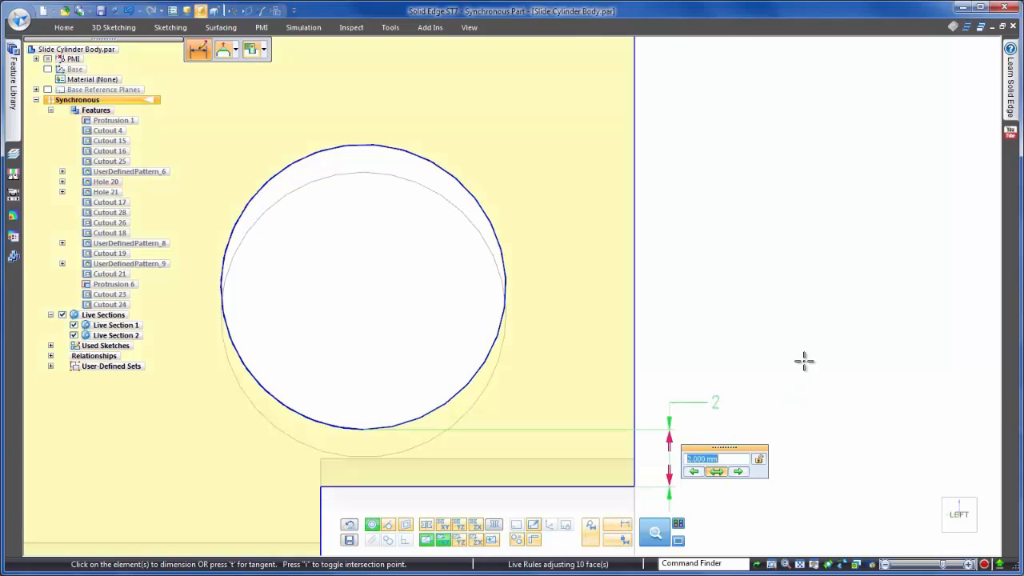
- Check the coplanar axes live rule for the port gap edit, and finish the dimension edit
scroll(824, 344, "down", 3)
scroll(825, 344, "down", 4)
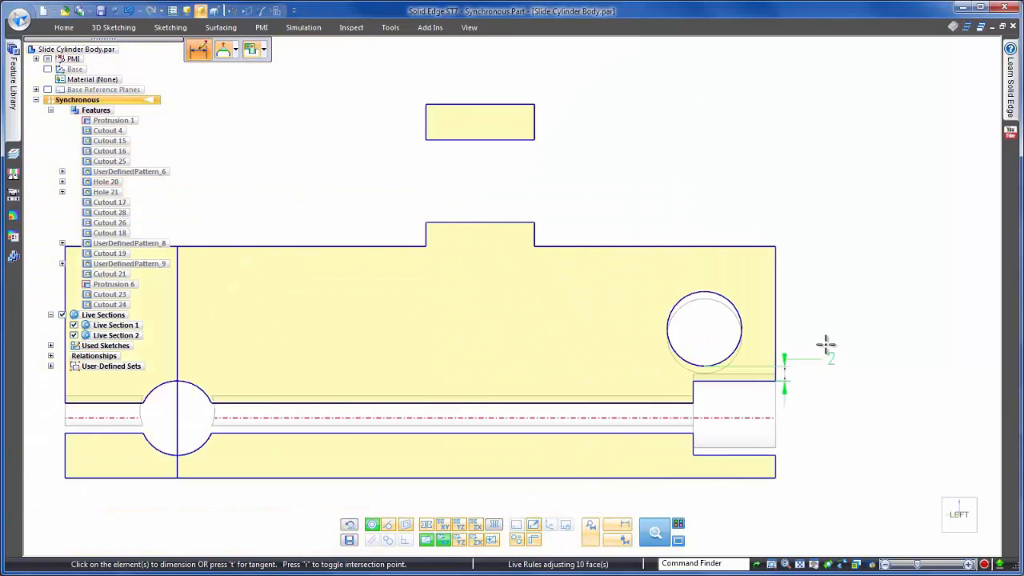
middle_click_drag(181, 429, 608, 416)
left_click(428, 544)
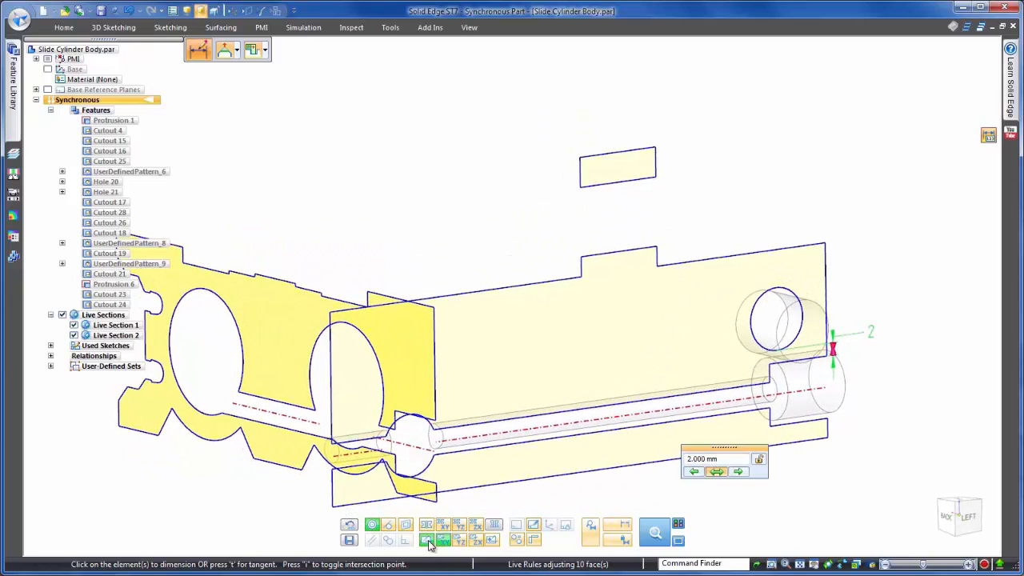
scroll(484, 528, "down", 2)
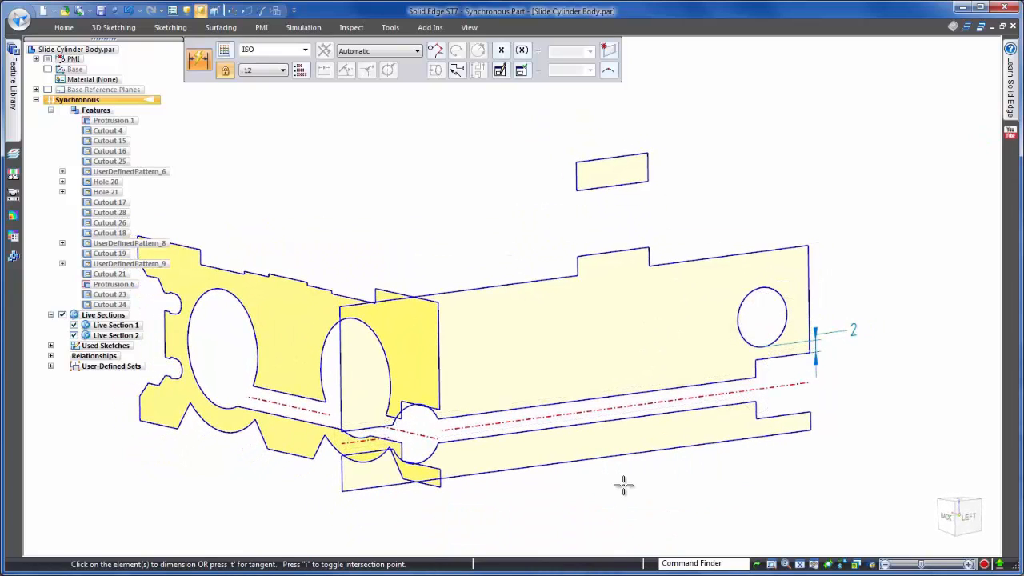
key("Escape")
- Show the design body again, turn off the live sections and hide the PMI dimensions
key("ctrl+i")
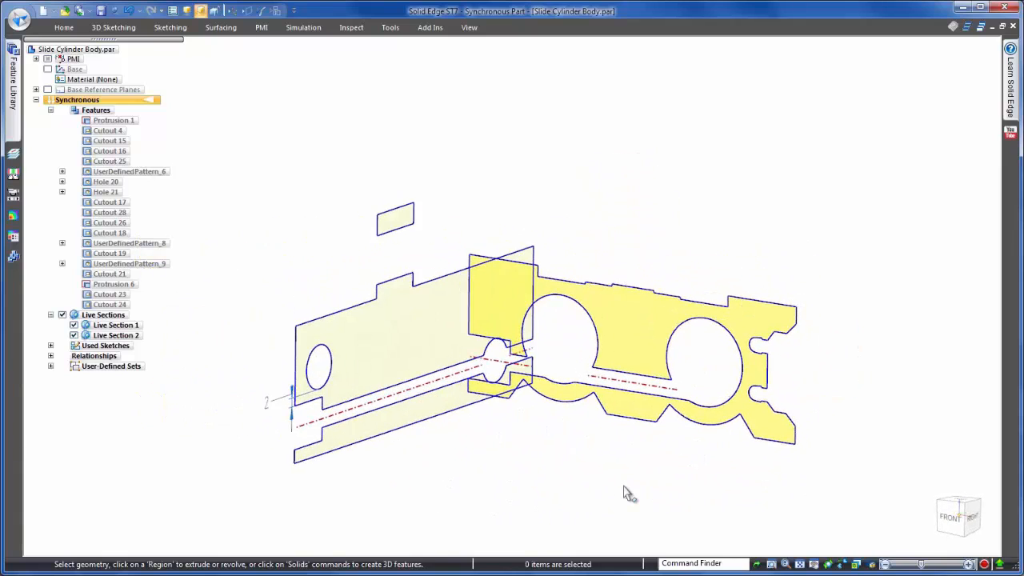
right_click(316, 138)
mouse_move(384, 260)
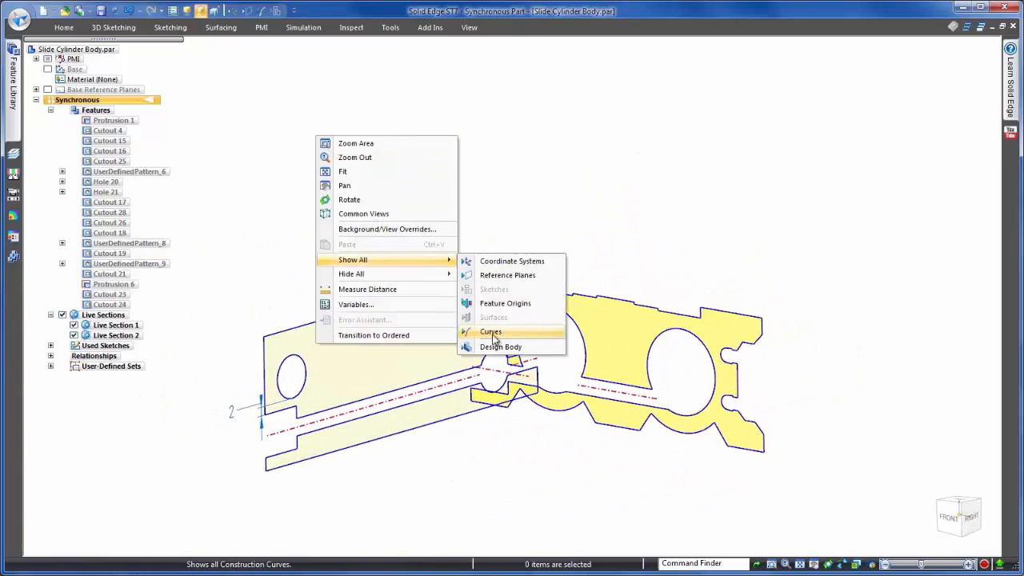
left_click(498, 347)
left_click(62, 315)
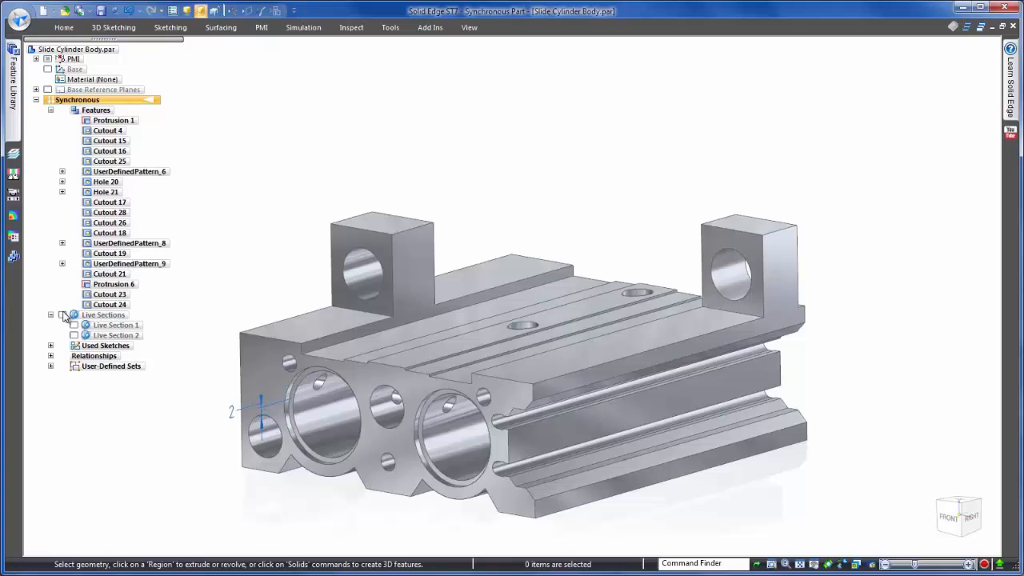
left_click(48, 59)
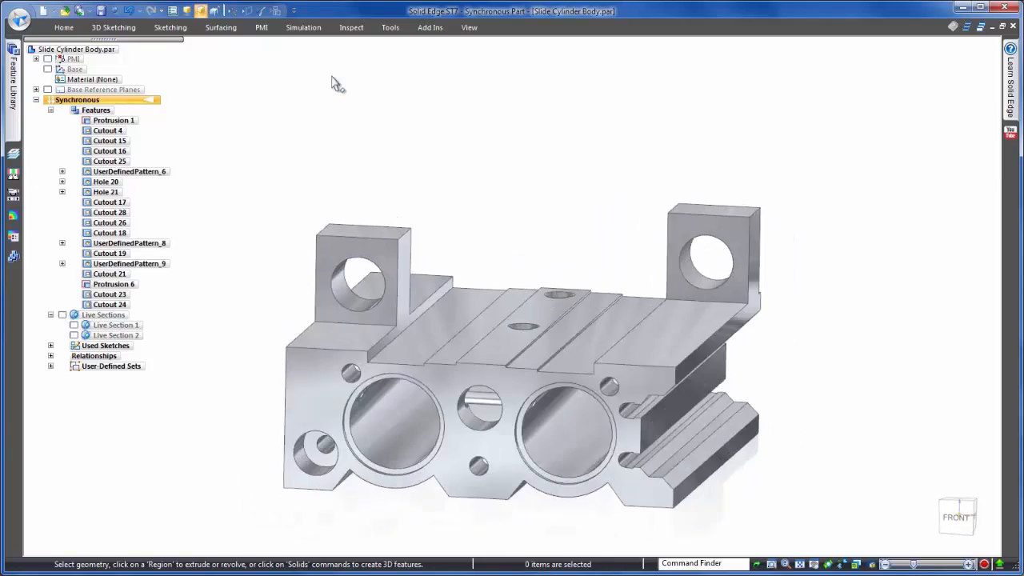
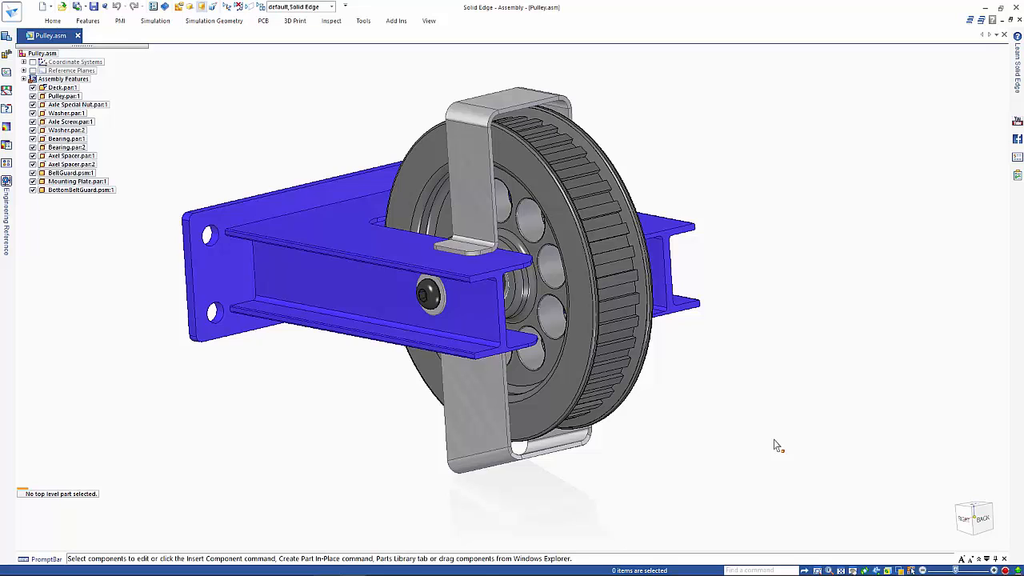
- Open the pulley for in-place editing within the Pulley.asm assembly
left_click(559, 412)
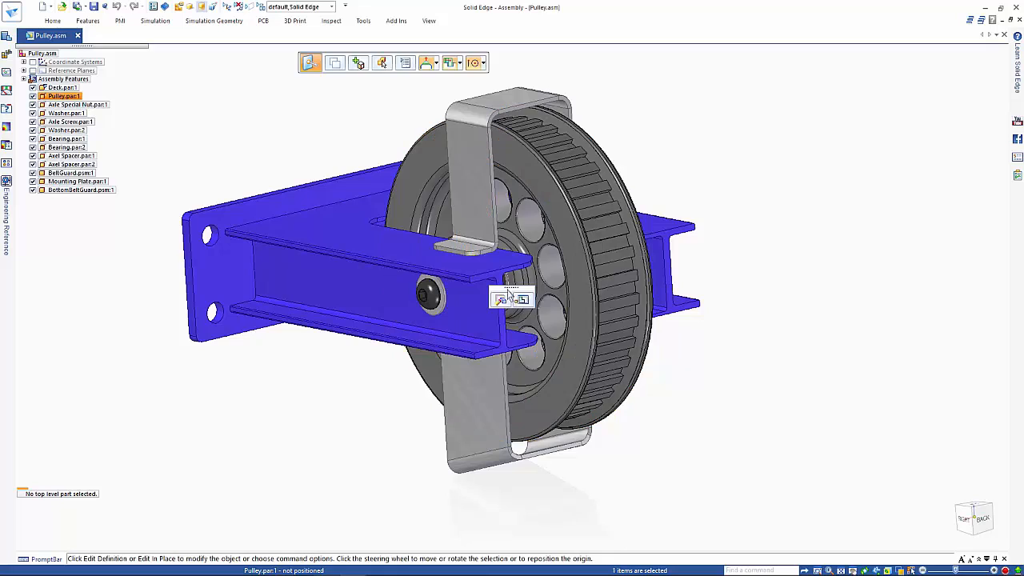
left_click(523, 300)
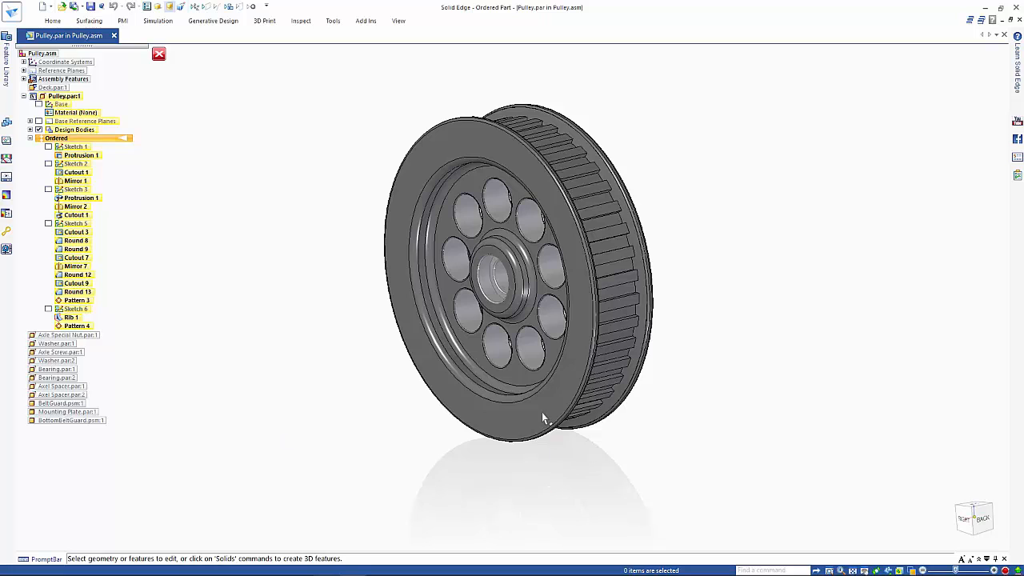
- Try to set the pulley's overall width to 55 mm by dynamically editing its base protrusion, and undo the change
left_click(432, 280)
left_click(483, 264)
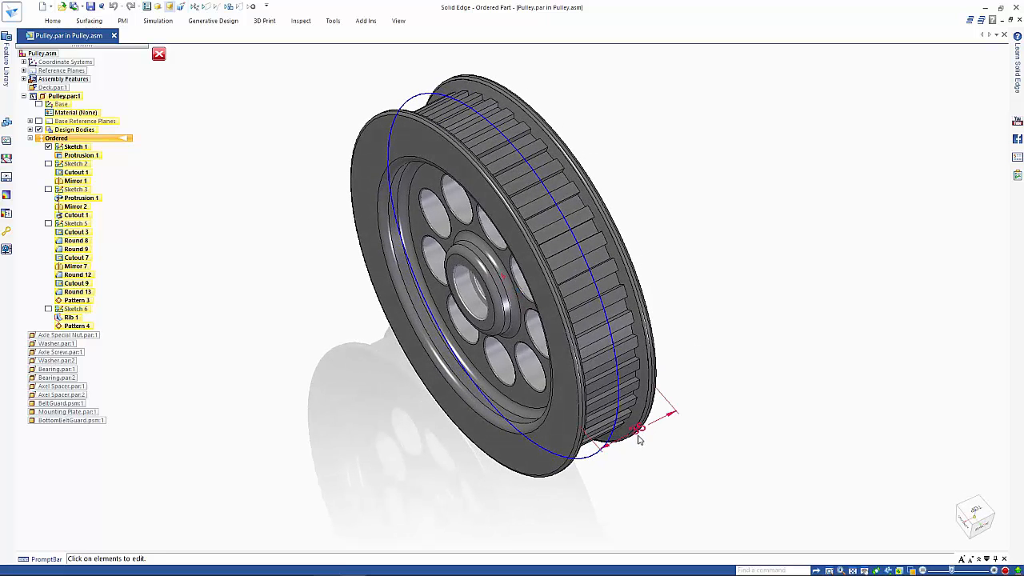
left_click(635, 440)
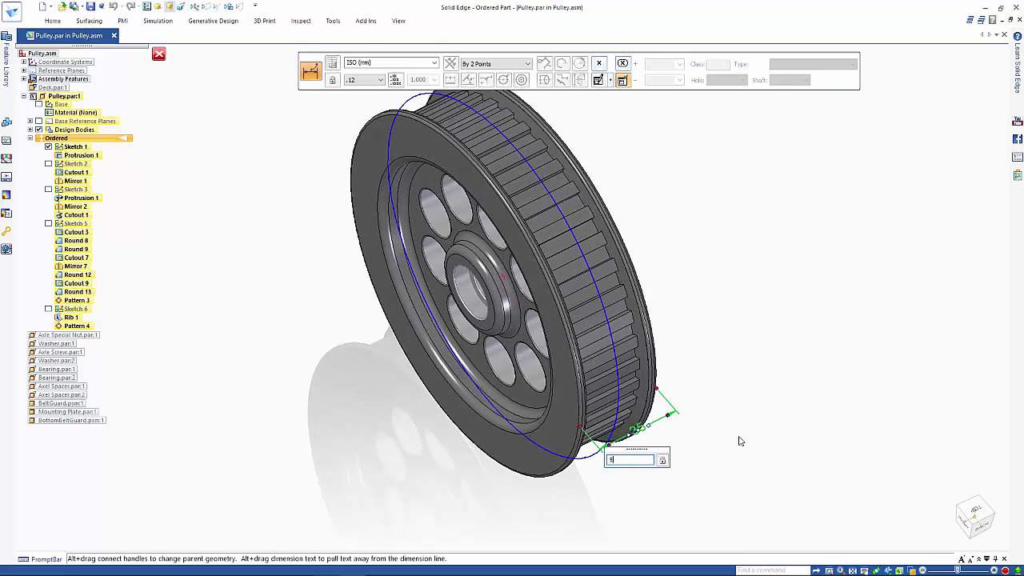
type("55")
key("Return")
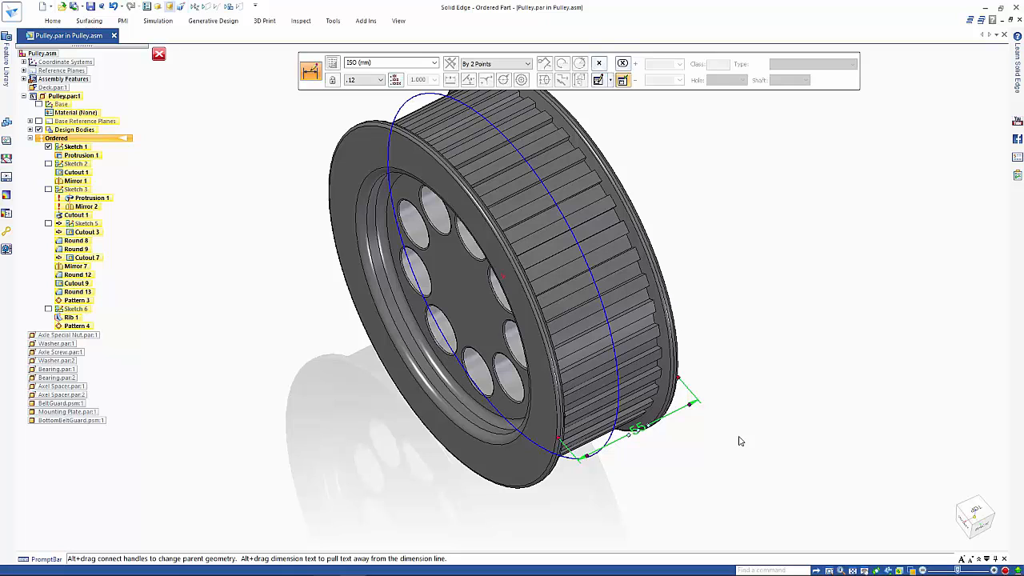
key("Escape")
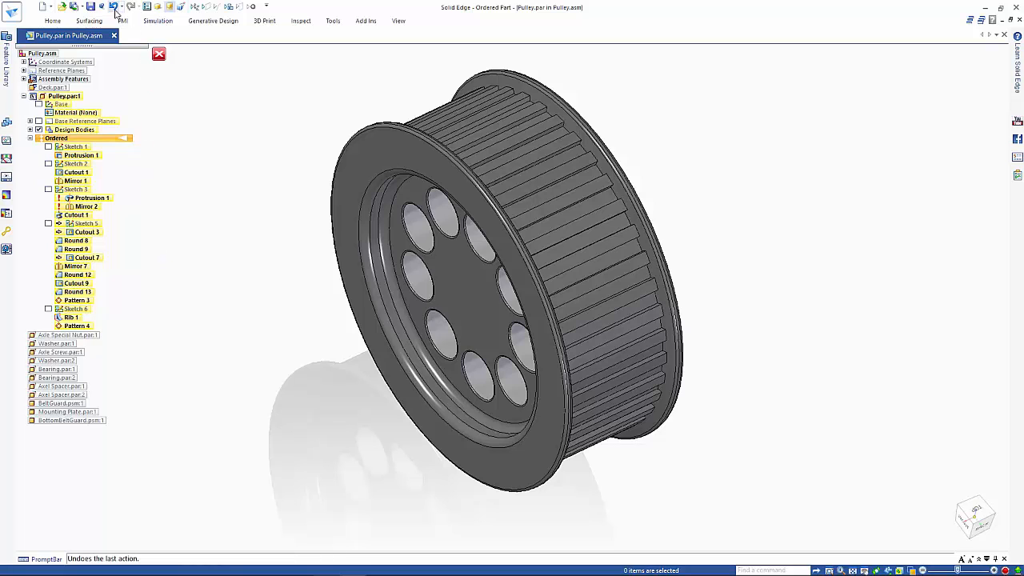
left_click(113, 7)
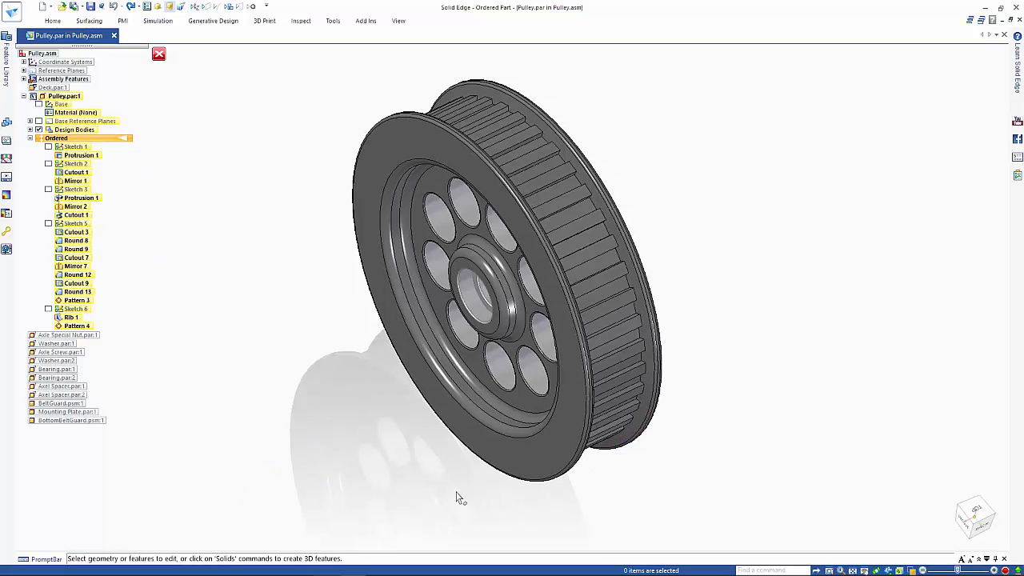
- Dynamically edit the central hub protrusion, setting its axial length dimension to 20 mm
left_click(486, 336)
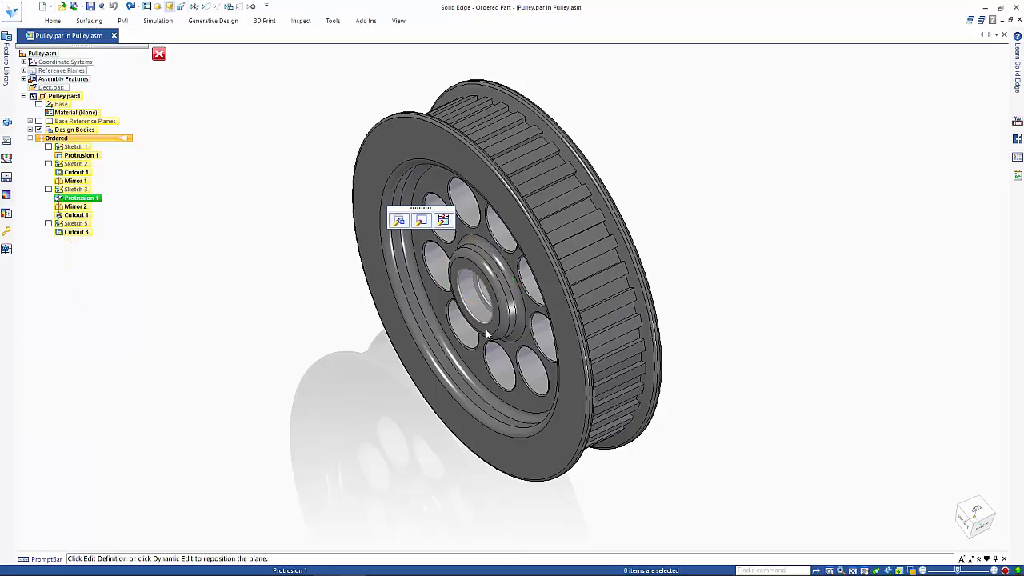
left_click(442, 220)
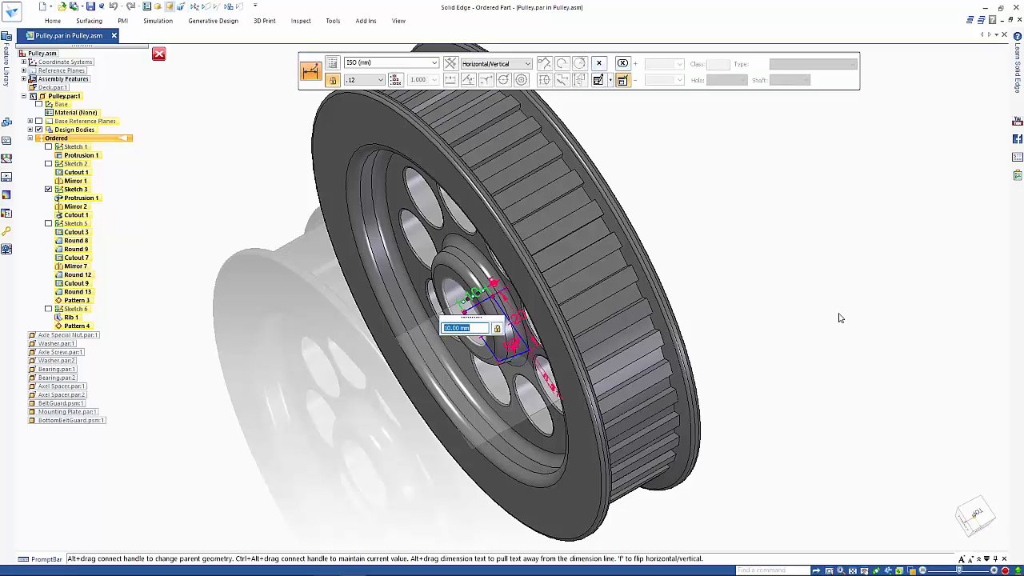
key("Return")
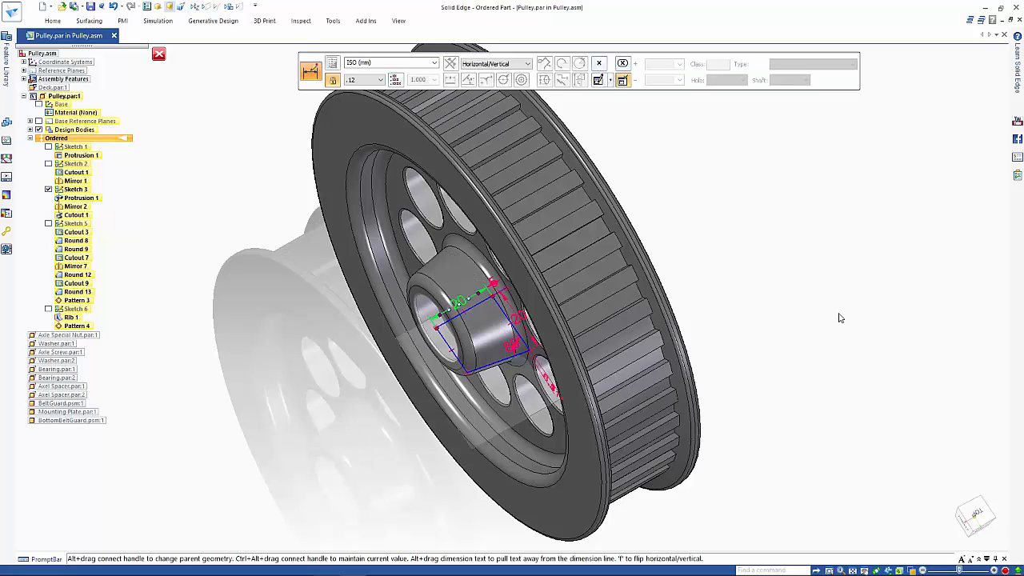
key("Escape")
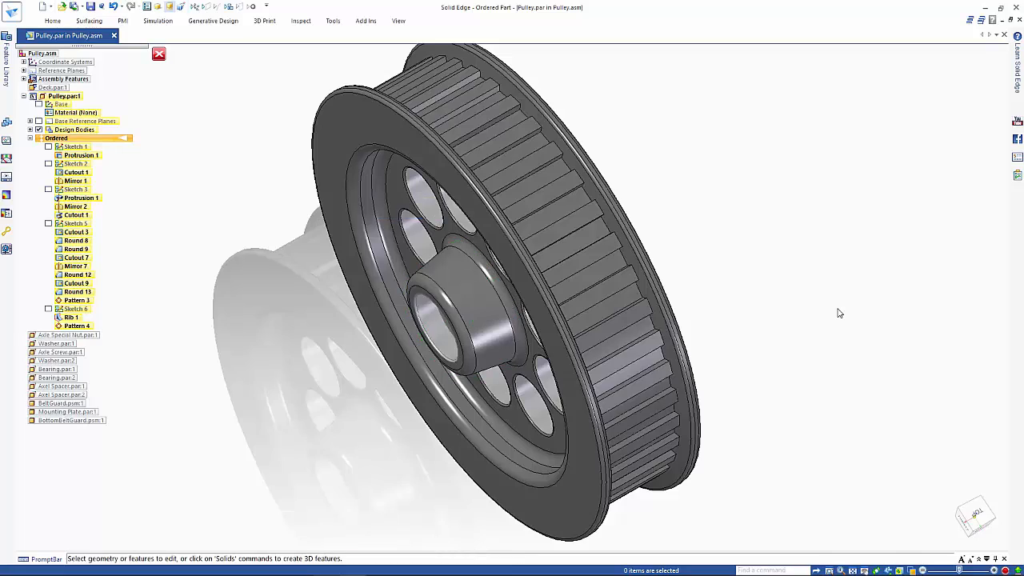
- Dynamically edit the pulley's base protrusion, setting its overall width to 55 mm
left_click(596, 475)
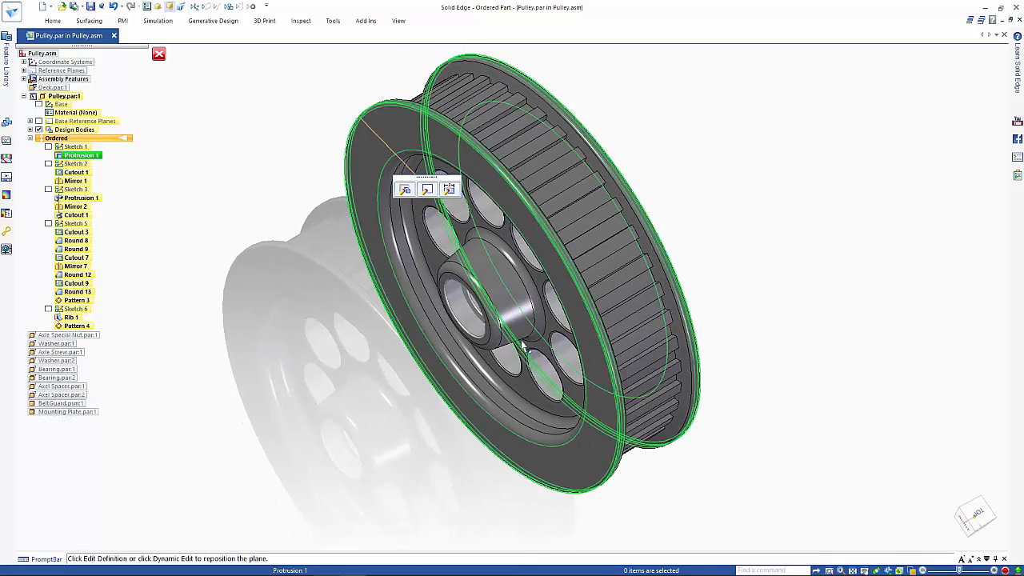
left_click(449, 190)
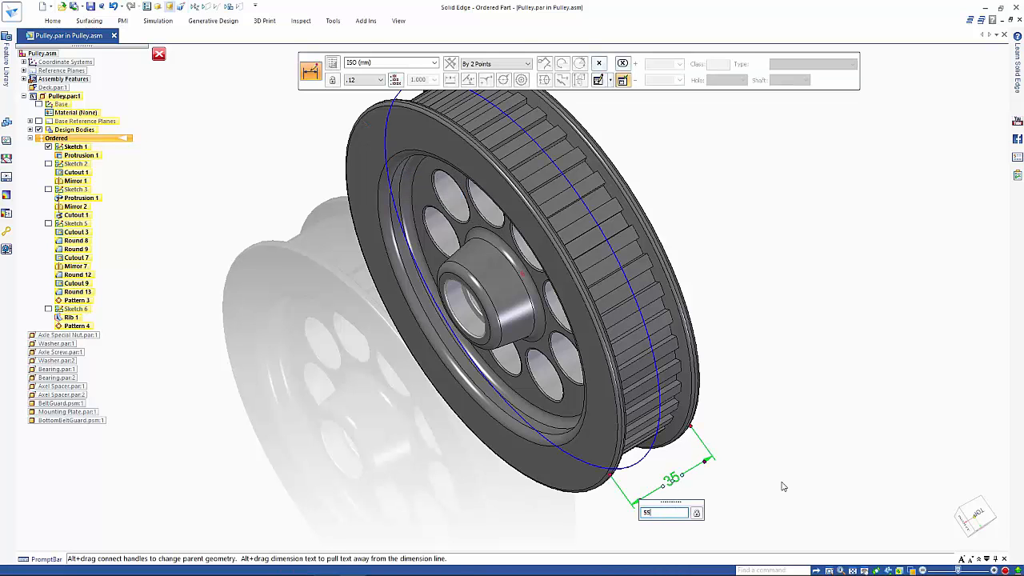
type("55")
key("Return")
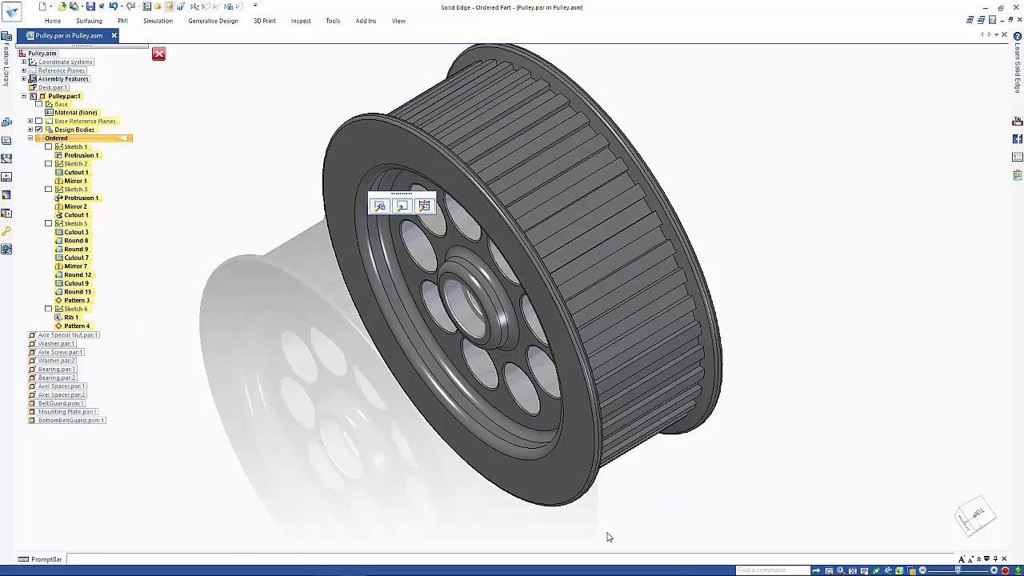
left_click(315, 461)
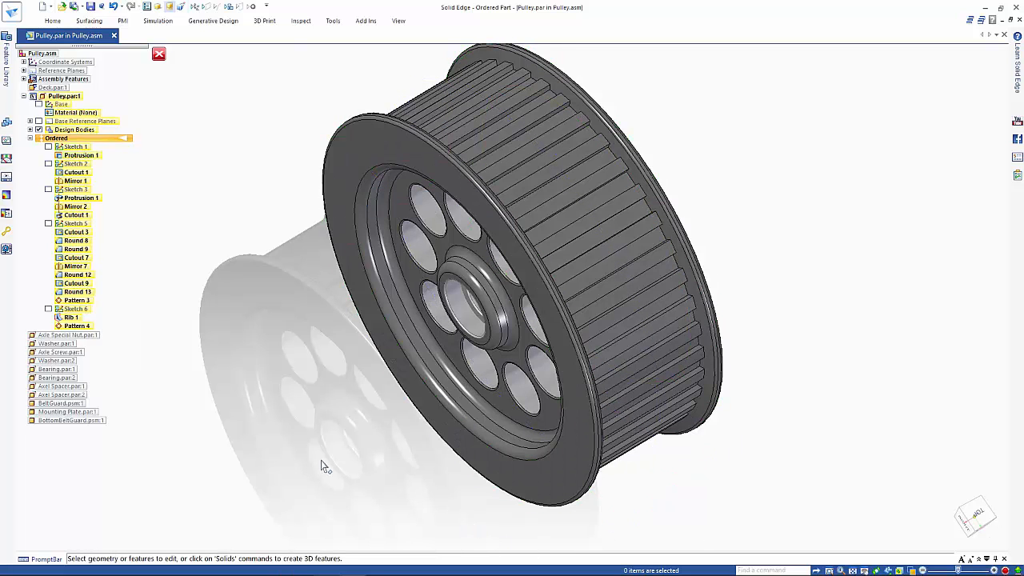
- Dynamically edit the circular recess cutout in the pulley's face, setting its depth to 20 mm
left_click(446, 352)
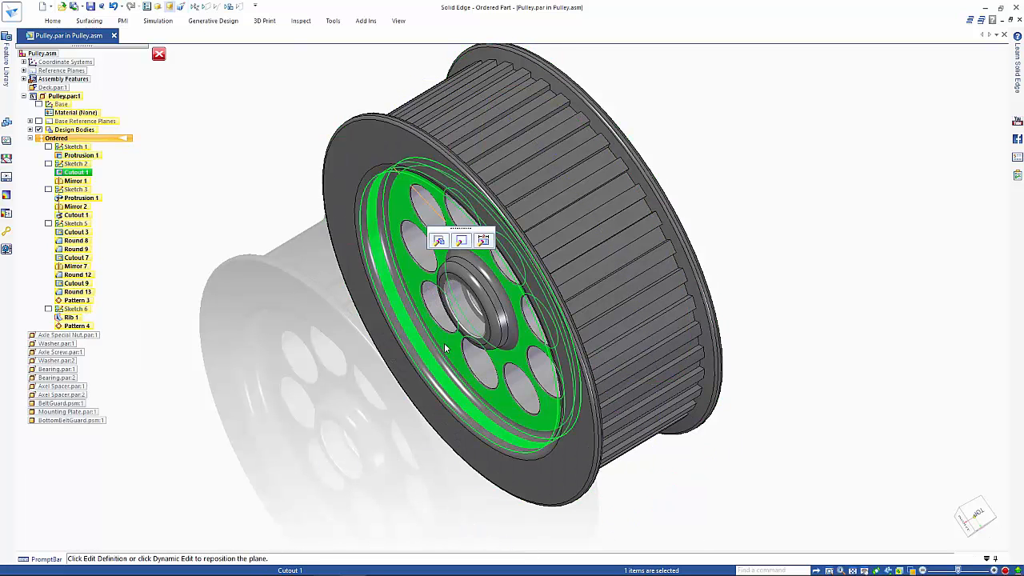
left_click(484, 241)
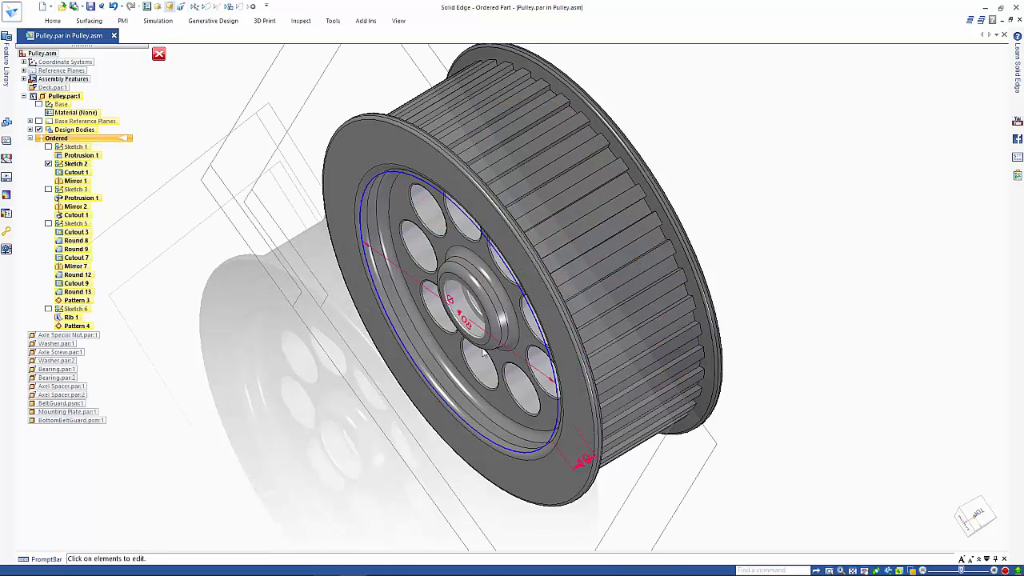
left_click(585, 464)
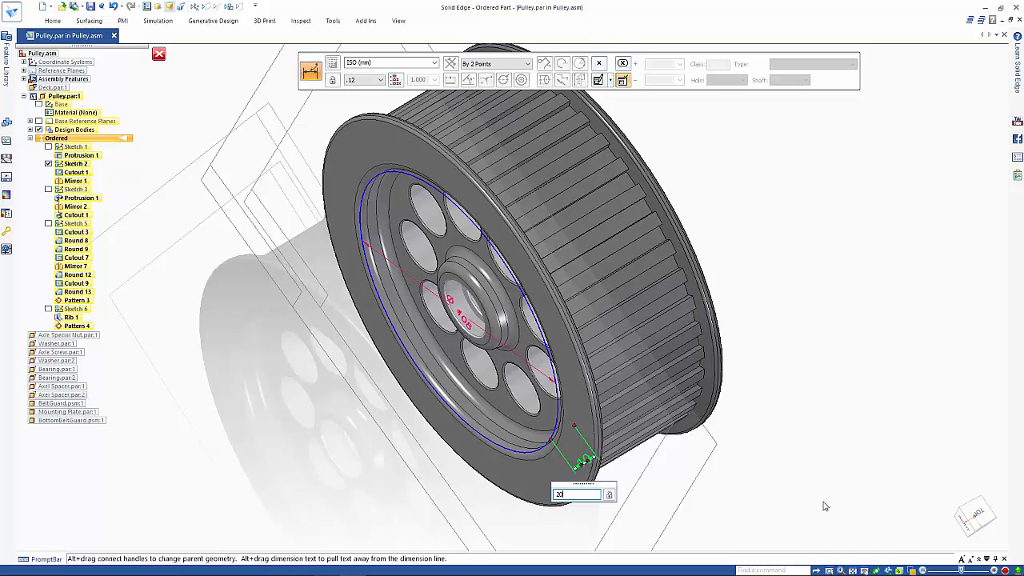
key("Return")
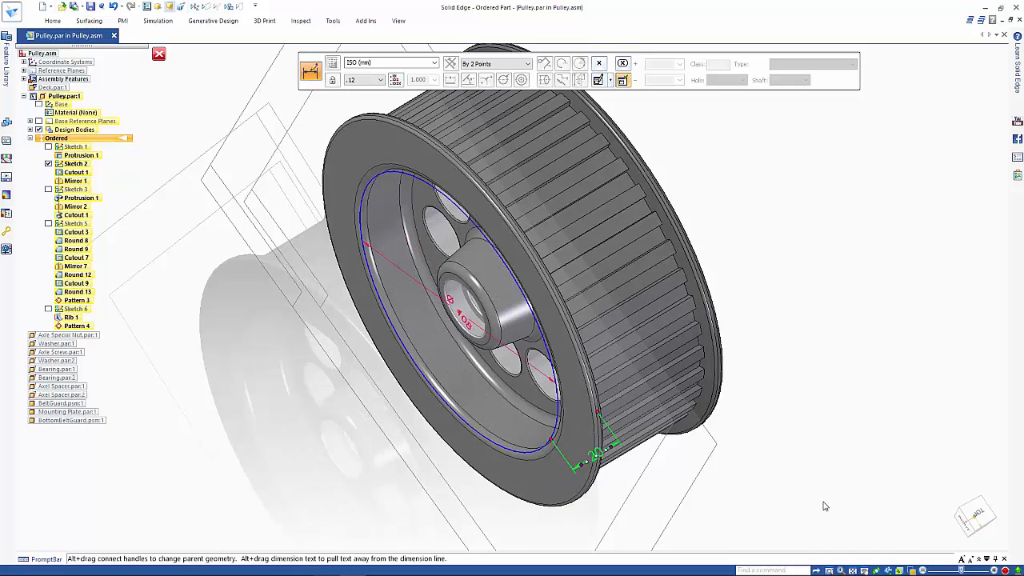
key("Escape")
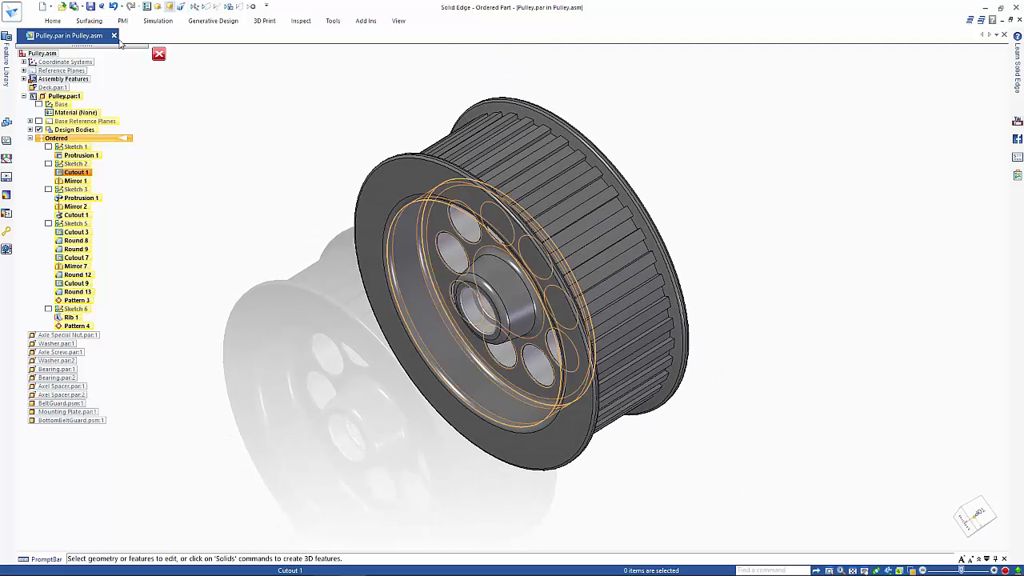
- Finish the in-place pulley edit, return to the assembly and hide the pulley
left_click(161, 56)
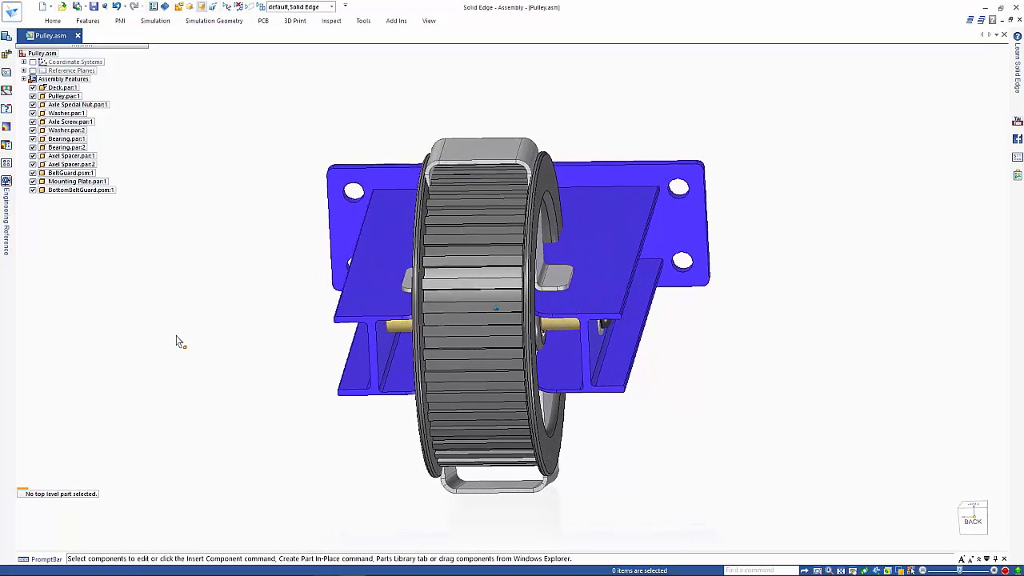
left_click(33, 96)
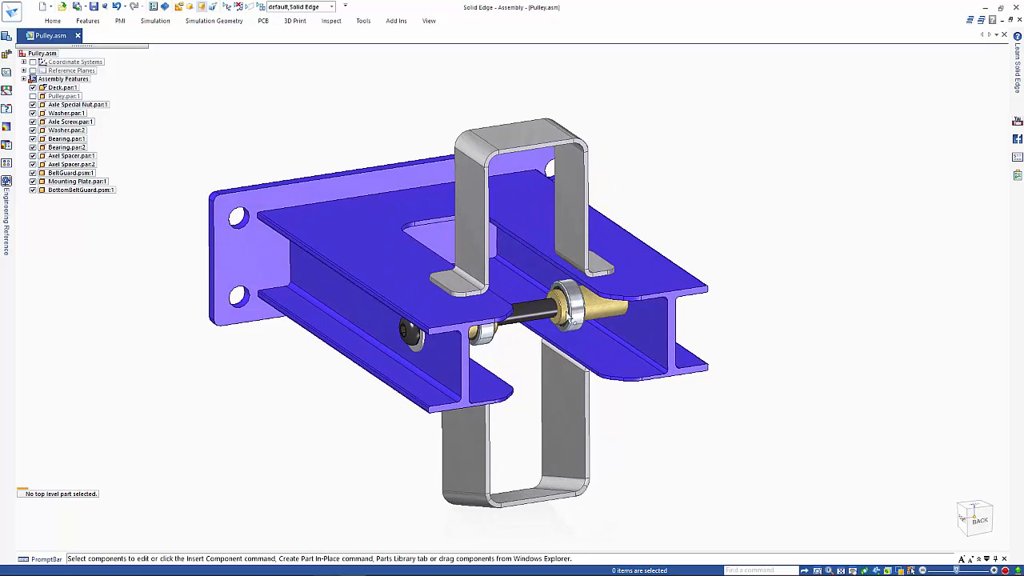
- Try to move the inner side face of the deck's slot outward with symmetric design intent
left_click(548, 266)
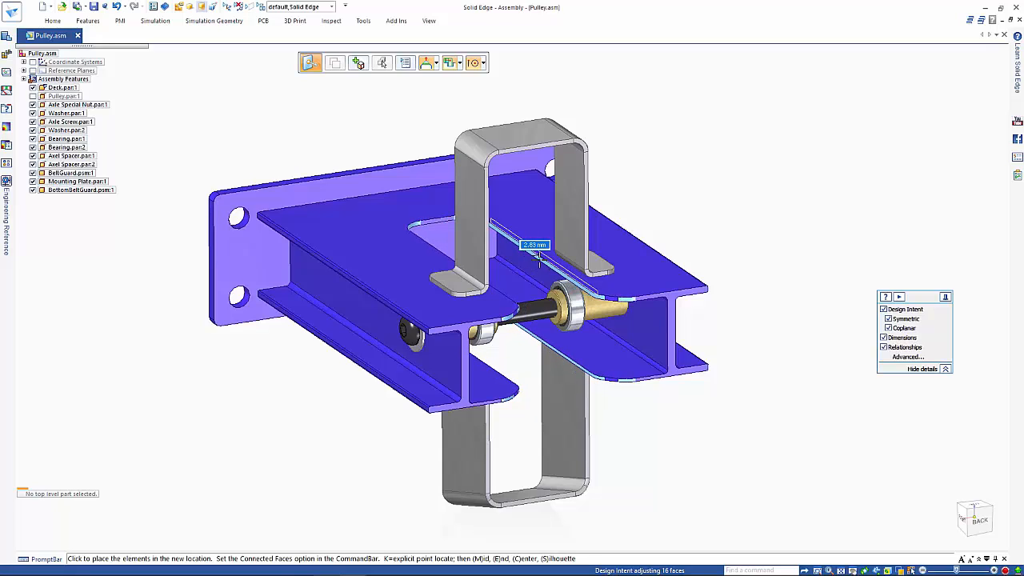
left_click(540, 254)
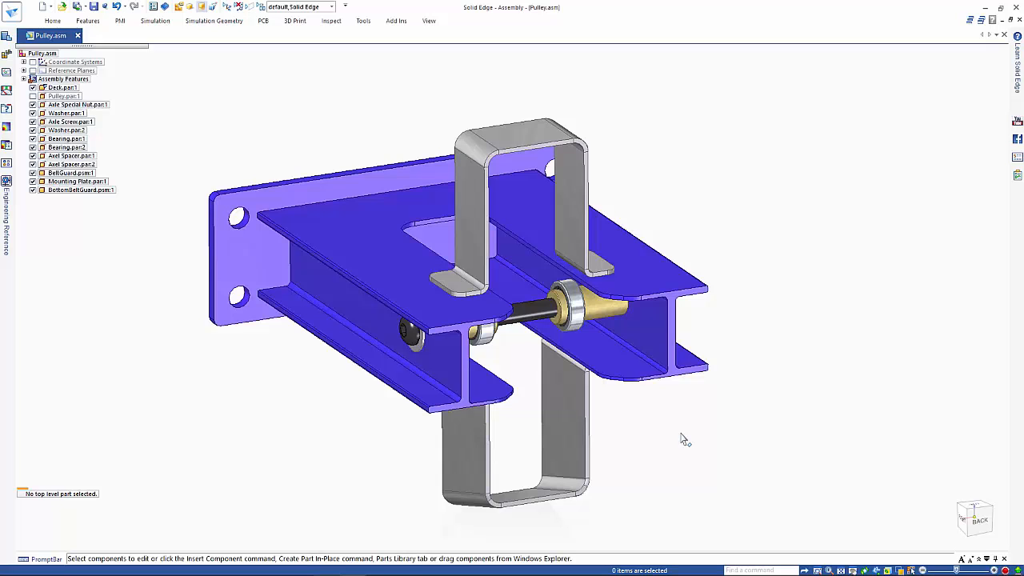
- Move the axle spacer end, deck slot side and upper and bottom belt guard side faces outward together by 10 mm with symmetric design intent
middle_click_drag(682, 439, 574, 365)
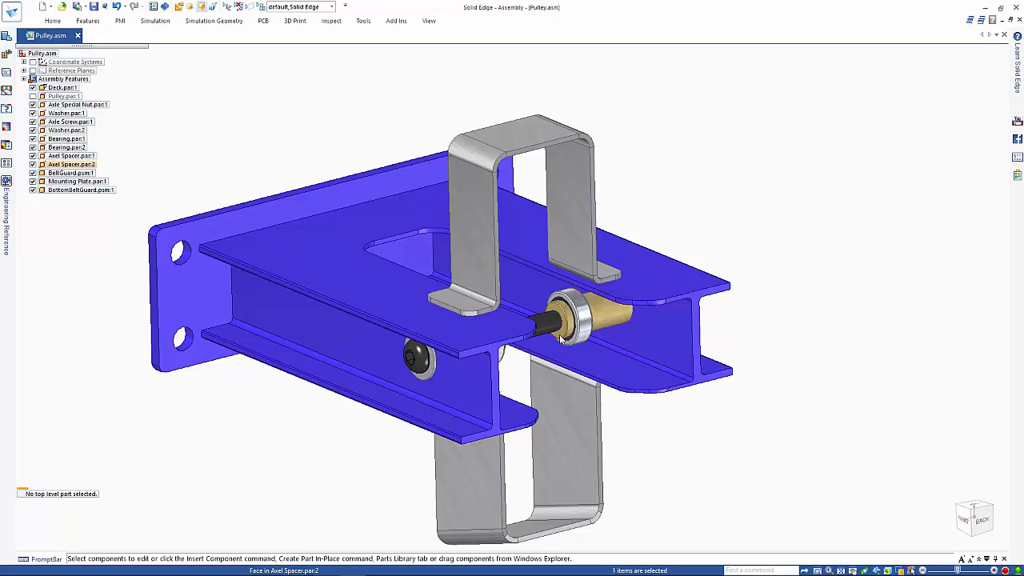
left_click(565, 344)
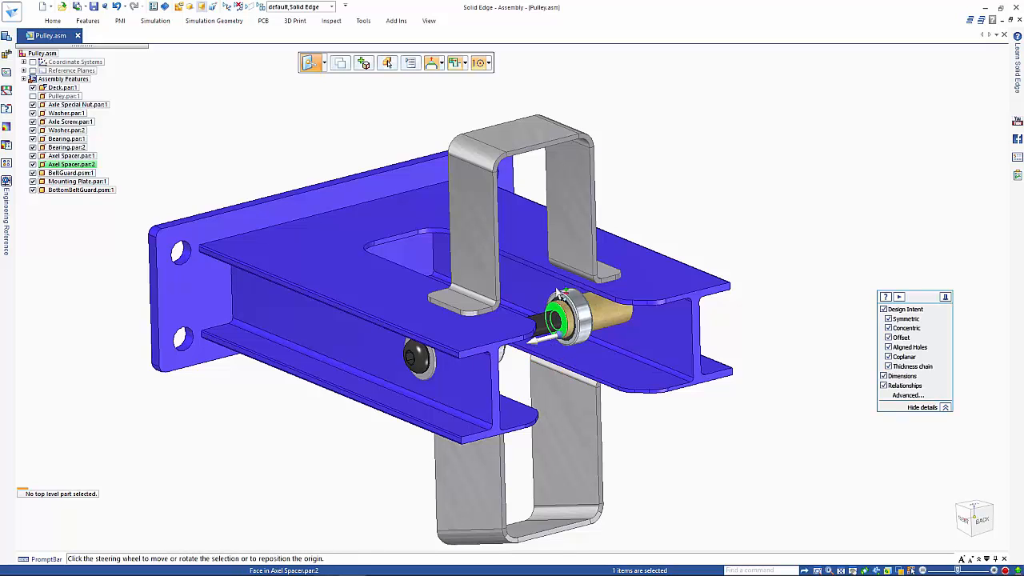
left_click(557, 281)
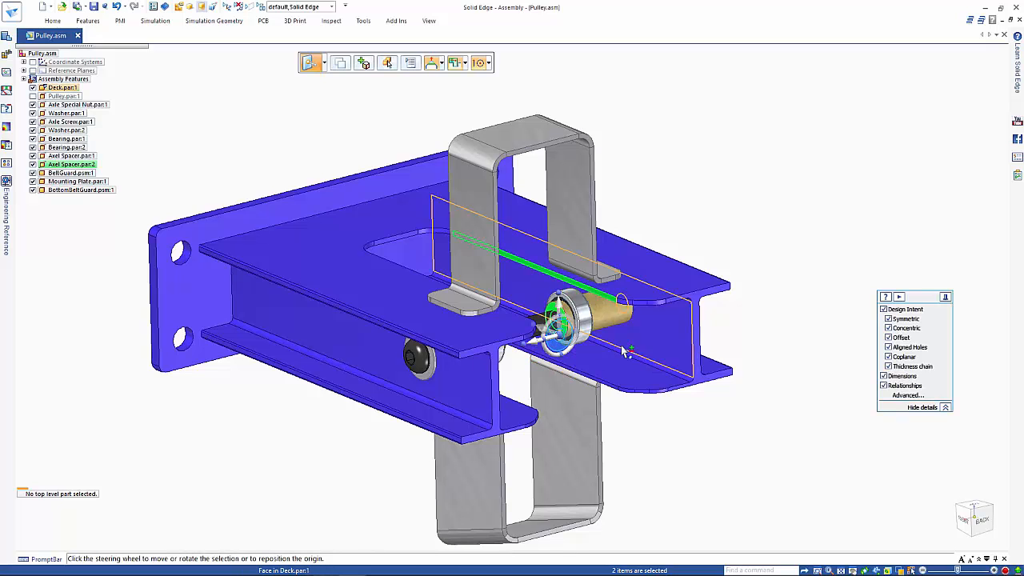
middle_click_drag(627, 351, 382, 250)
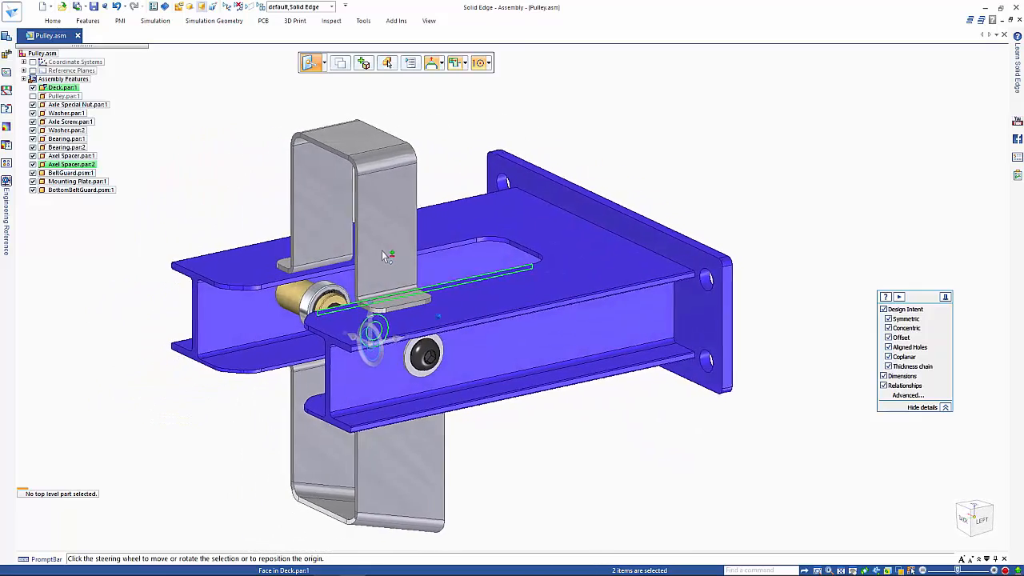
left_click(384, 249, "ctrl")
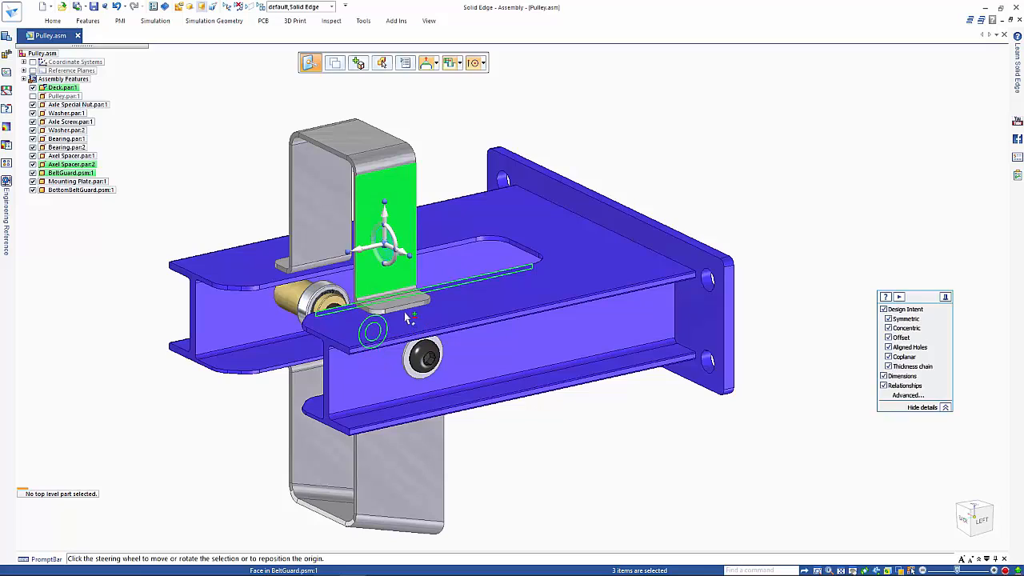
middle_click_drag(508, 441, 454, 344)
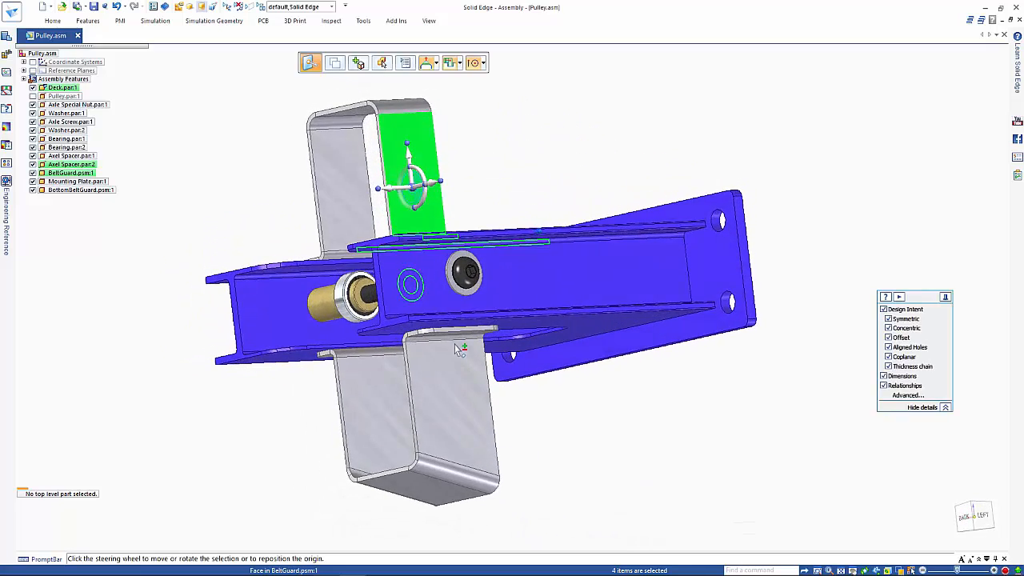
left_click(461, 334, "ctrl")
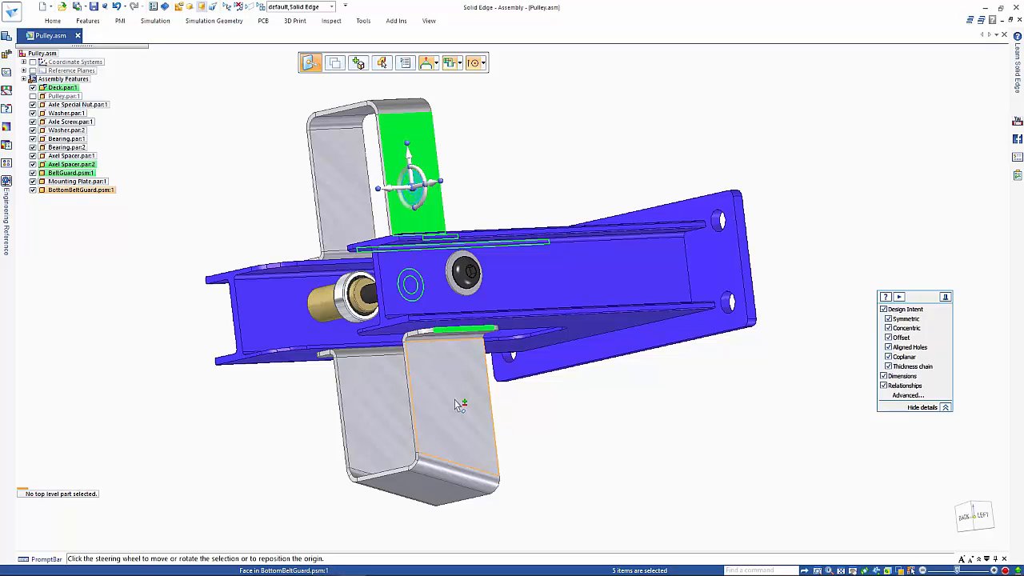
left_click(454, 400, "ctrl")
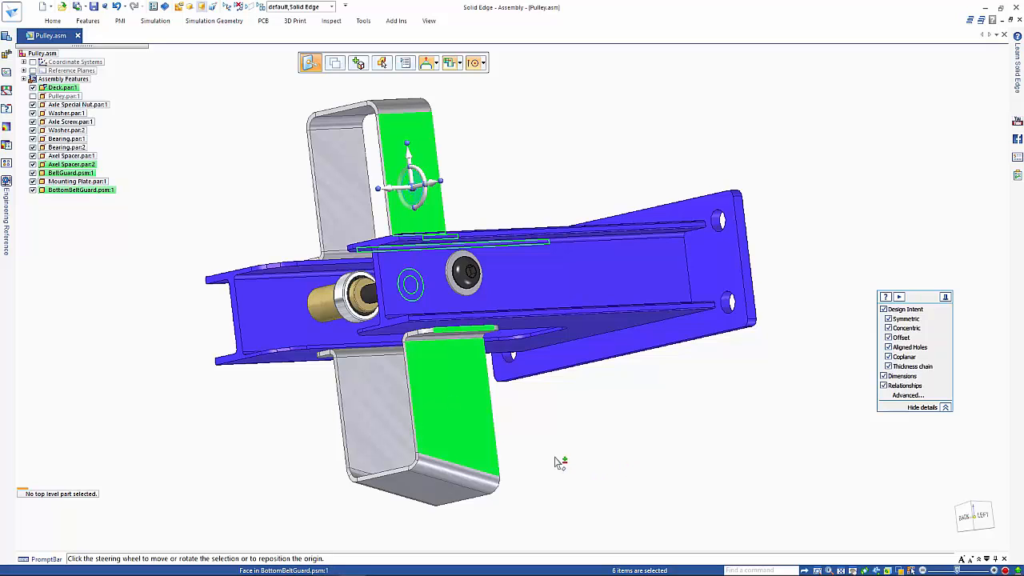
middle_click_drag(667, 473, 653, 470)
key("ctrl+k")
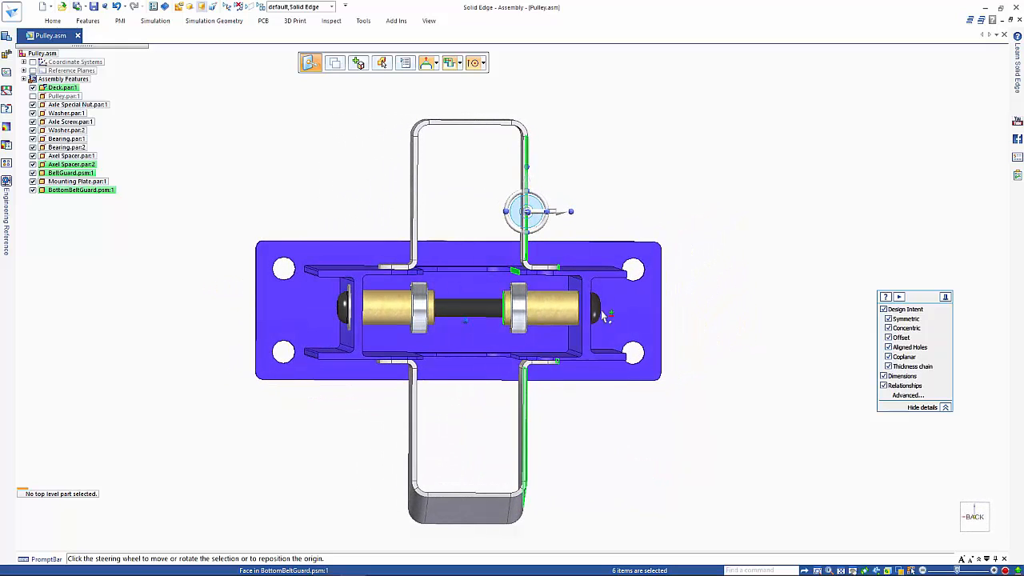
left_click(559, 214)
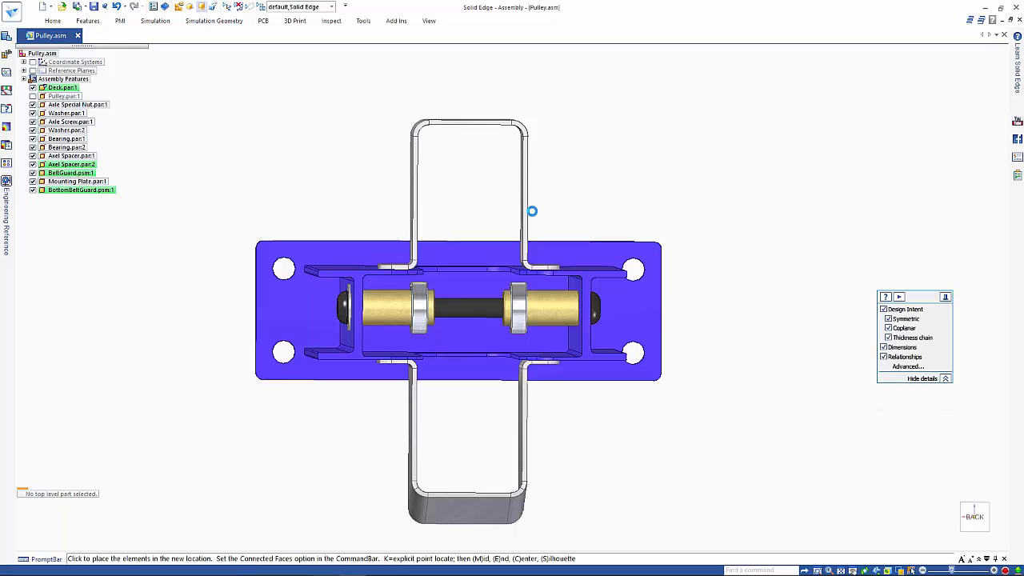
mouse_move(539, 212)
middle_mouse_down()
mouse_move(534, 223)
mouse_move(538, 214)
middle_mouse_up()
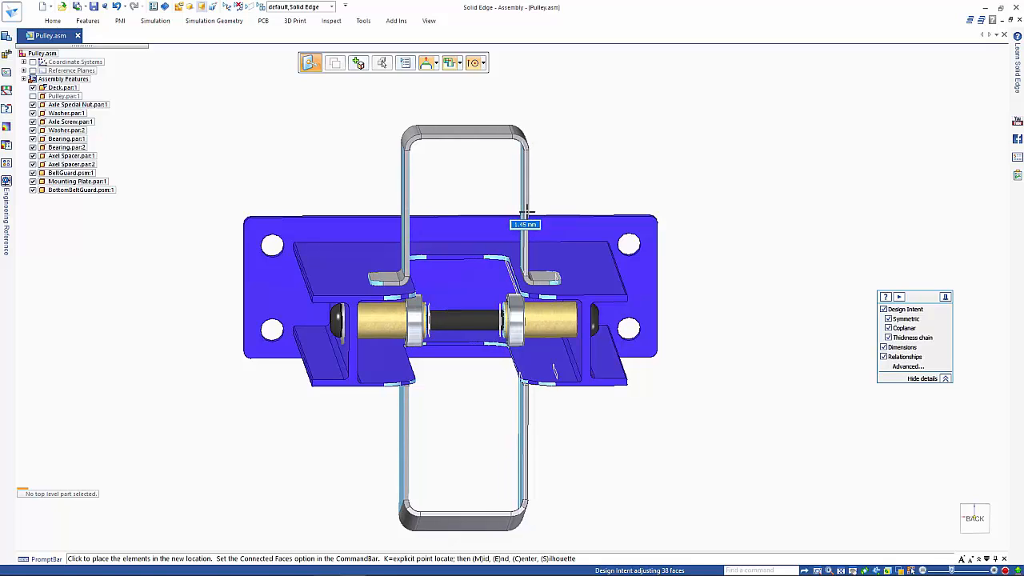
type("10")
key("Return")
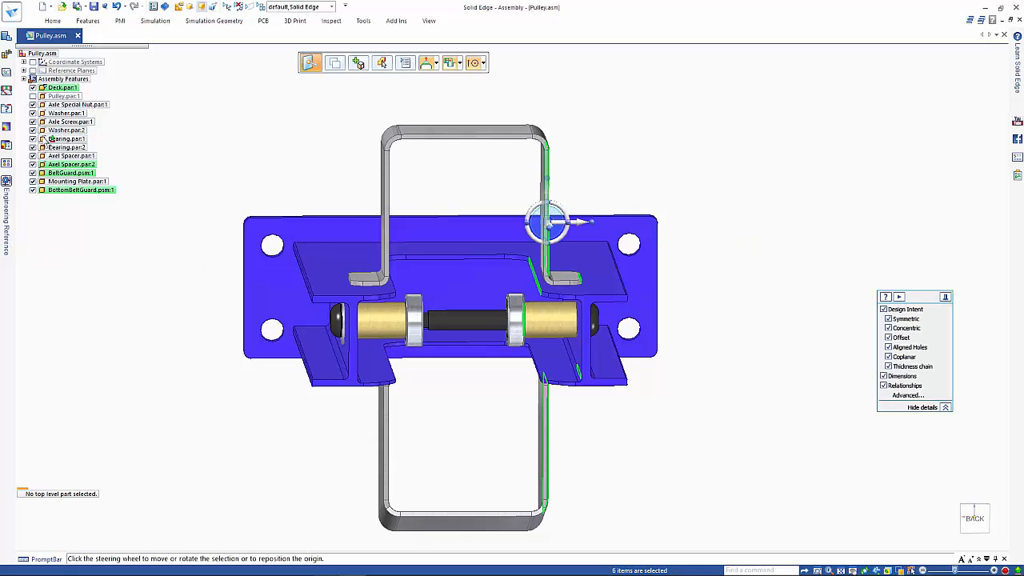
- Show the pulley in the assembly again and clear the face selection
left_click(33, 96)
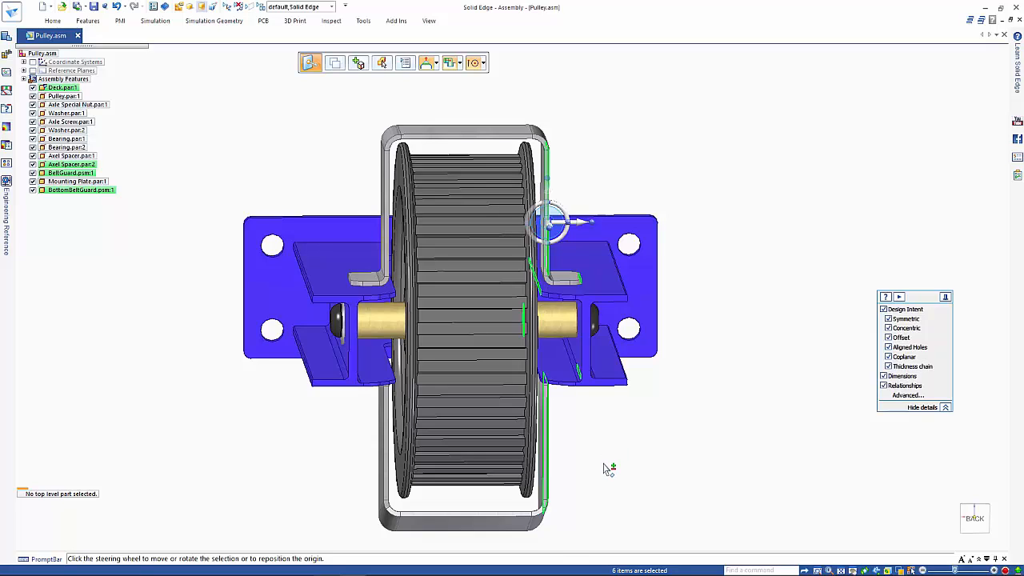
key("Escape")
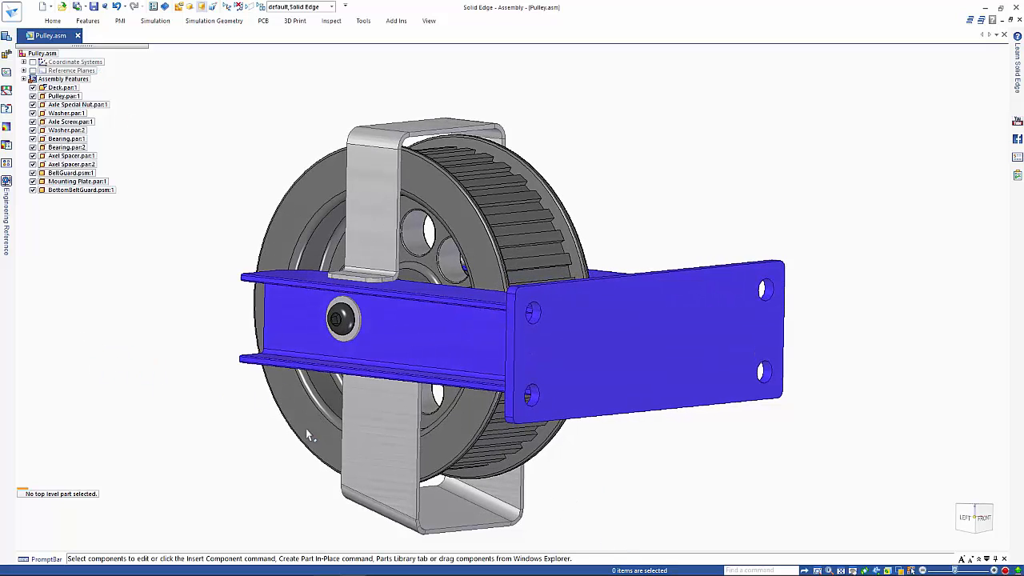
- Make the bottom belt guard's rear edge face coplanar with the upper belt guard's matching edge face
left_click(410, 485)
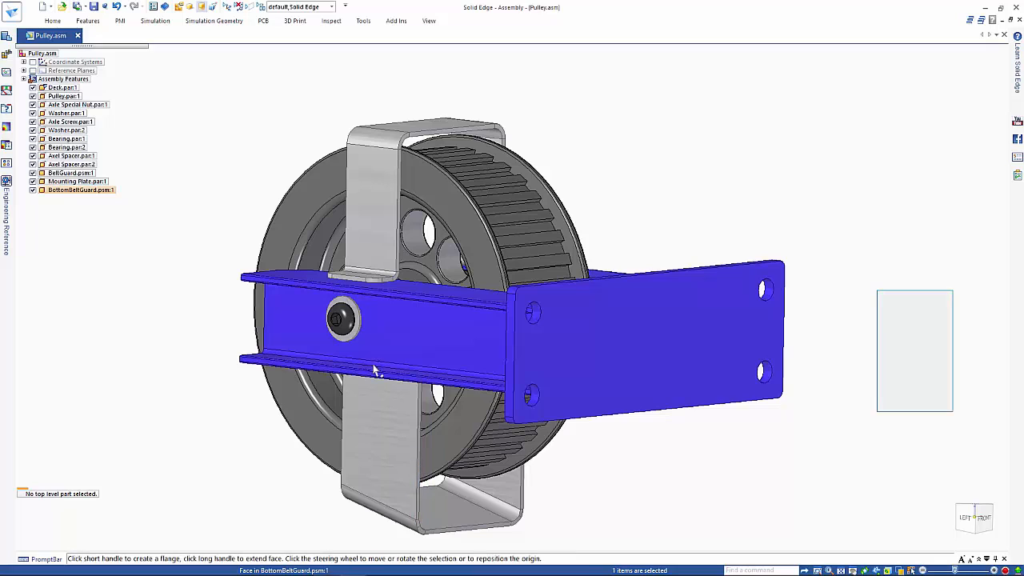
left_click(60, 23)
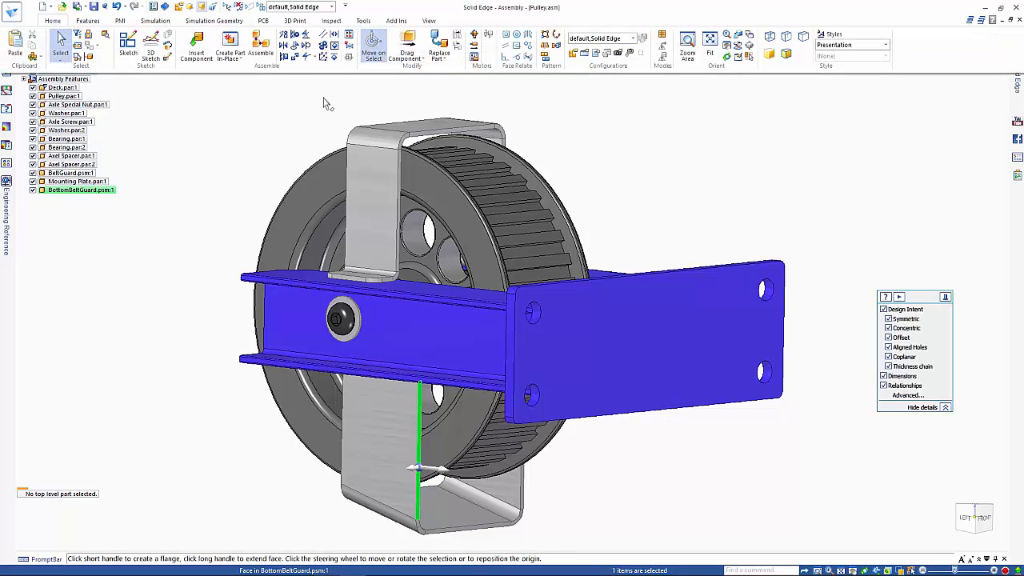
left_click(496, 50)
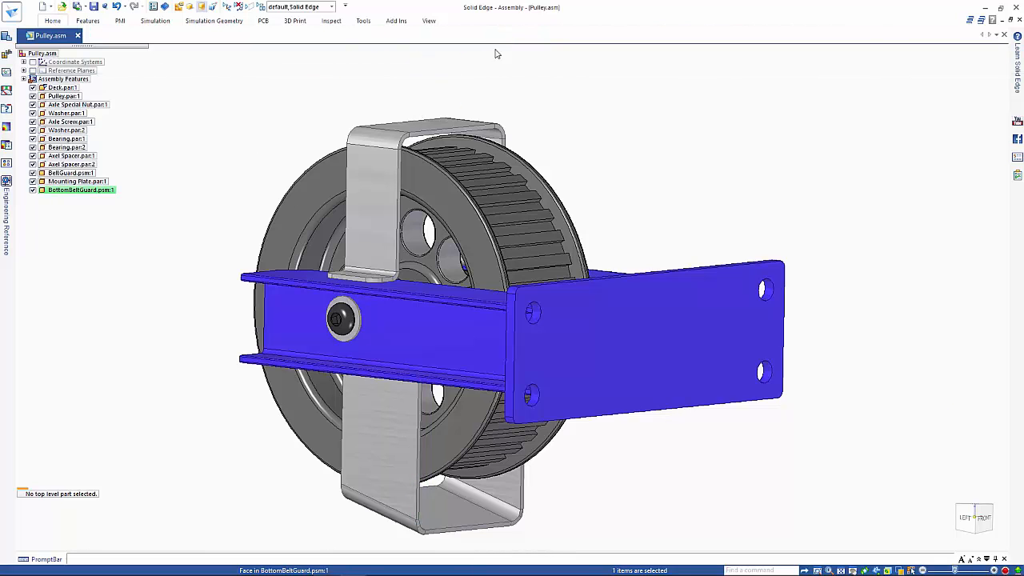
left_click(399, 205)
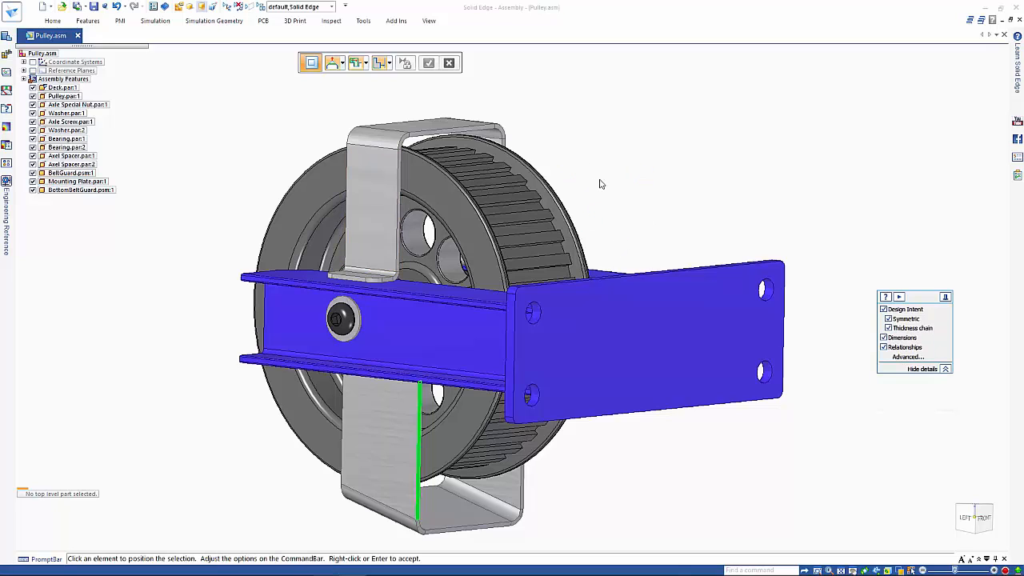
left_click(429, 68)
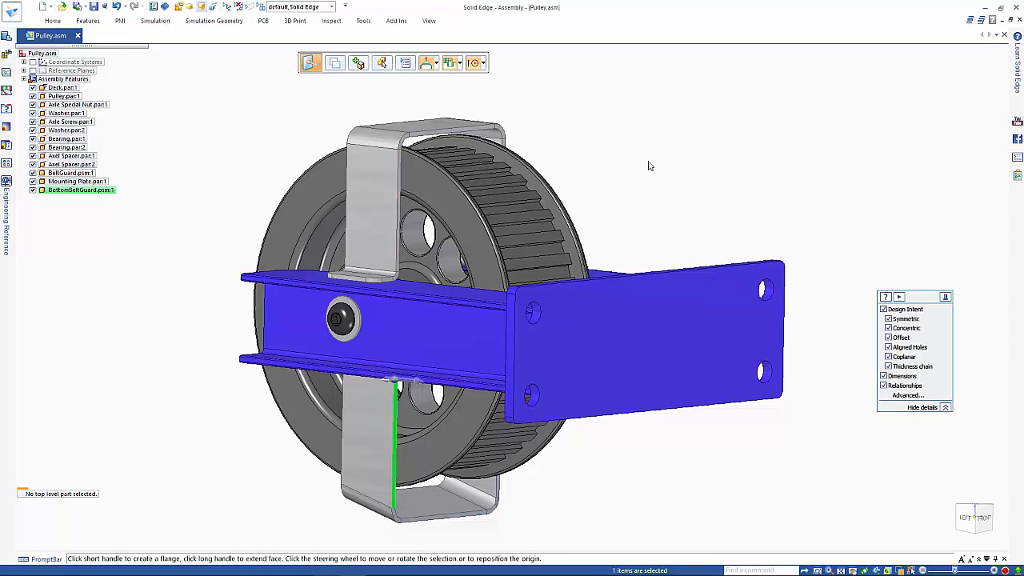
- Select the coplanar rear edge faces of both belt guards with Selection Manager and make them coplanar with the deck slot's end face
right_click(400, 475)
left_click(429, 499)
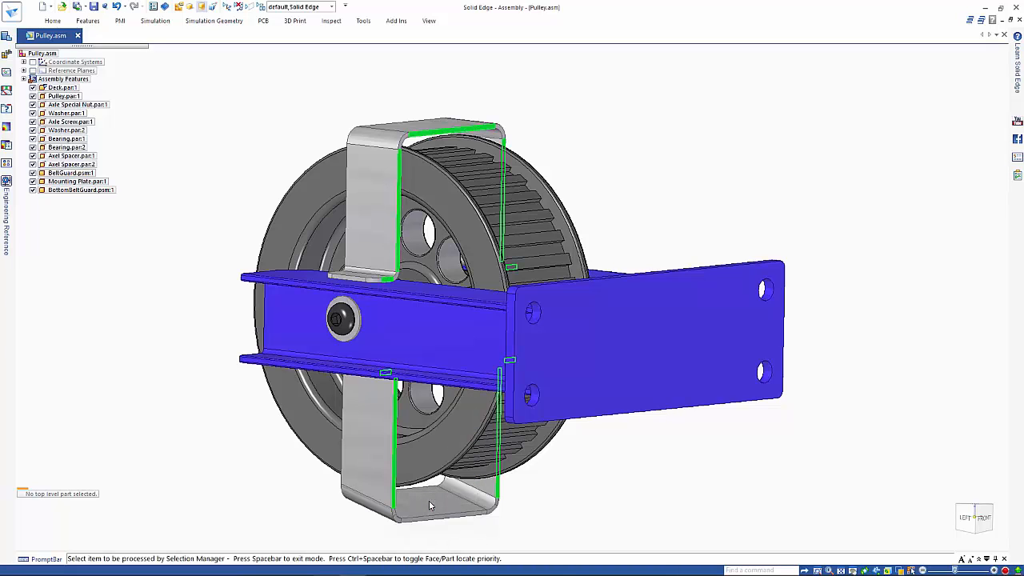
left_click(53, 21)
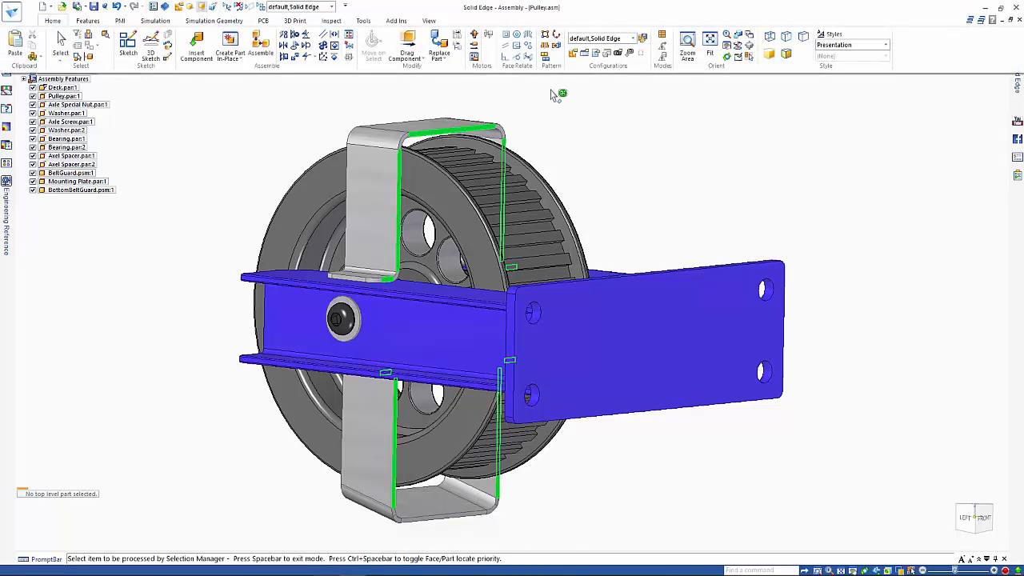
left_click(505, 37)
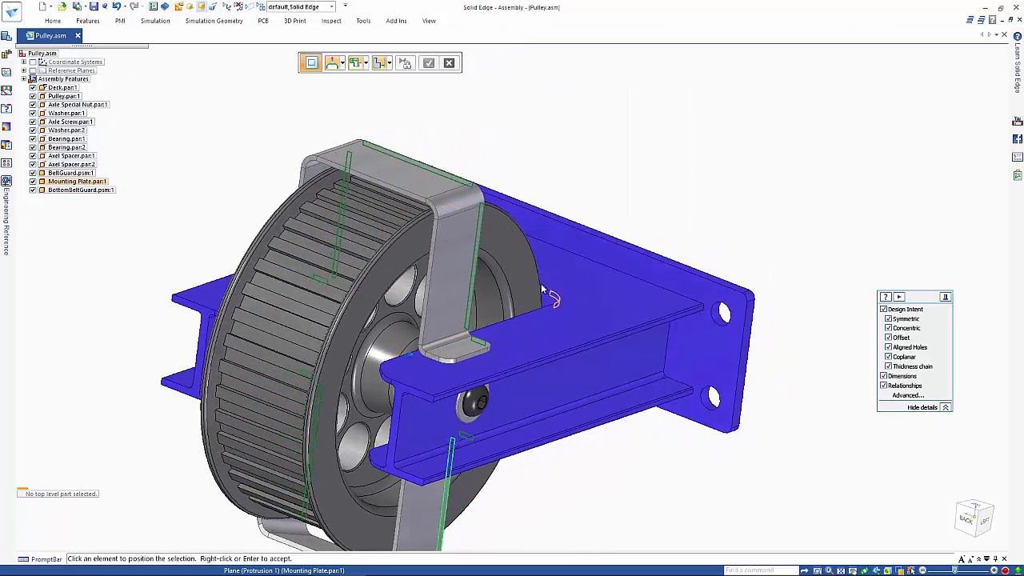
left_click(546, 296)
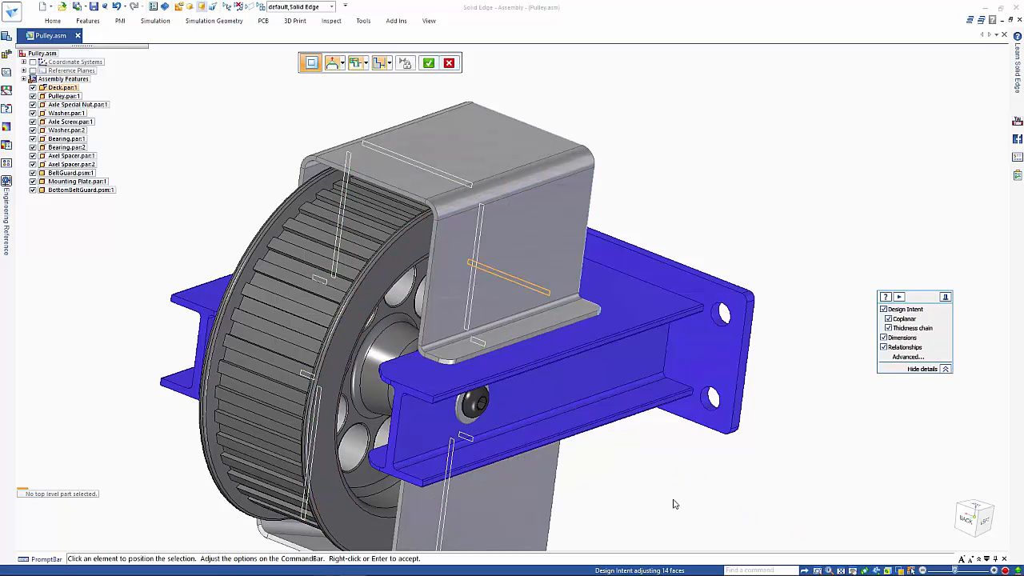
left_click(428, 64)
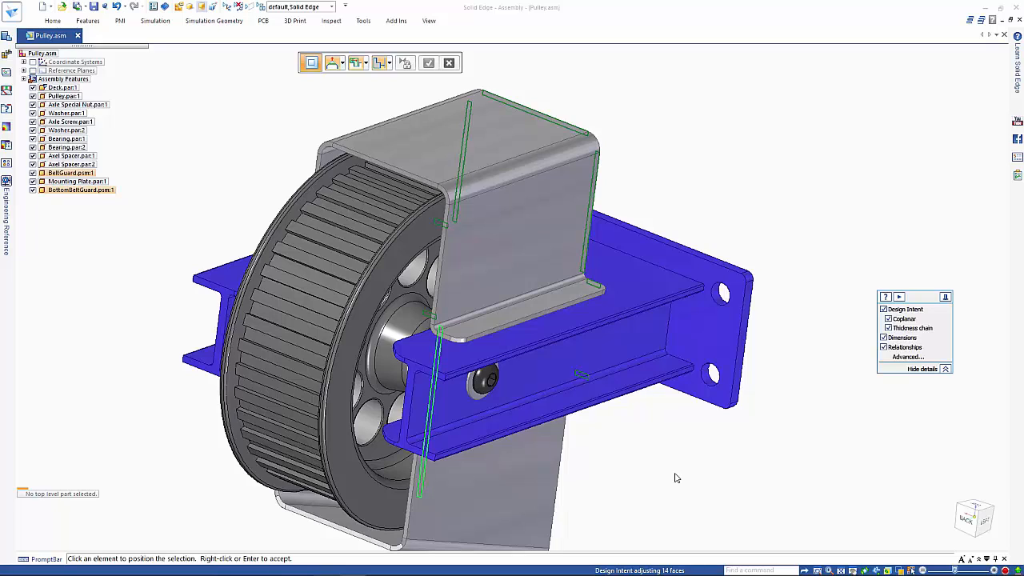
middle_click_drag(676, 477, 677, 478)
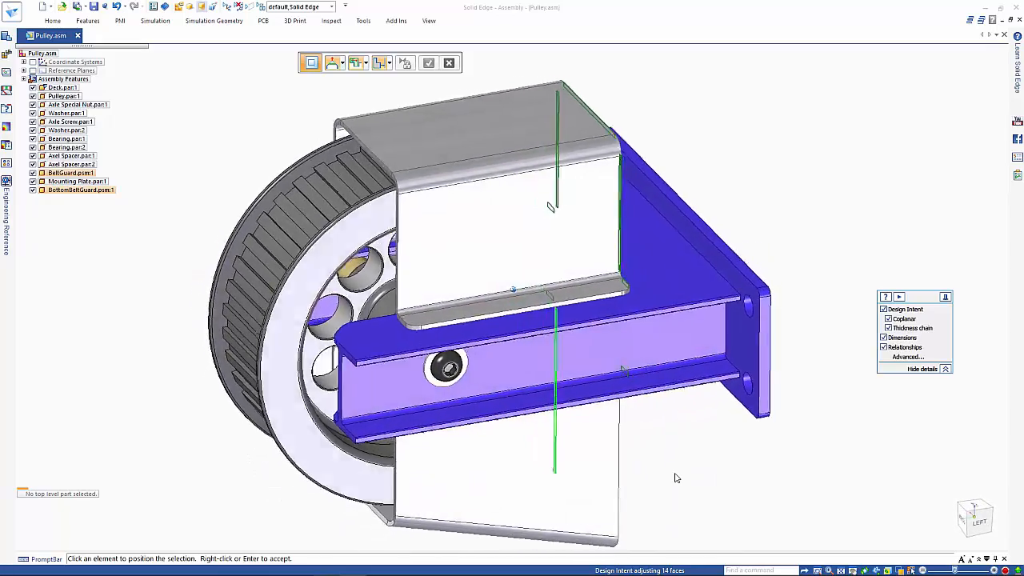
right_click(677, 477)
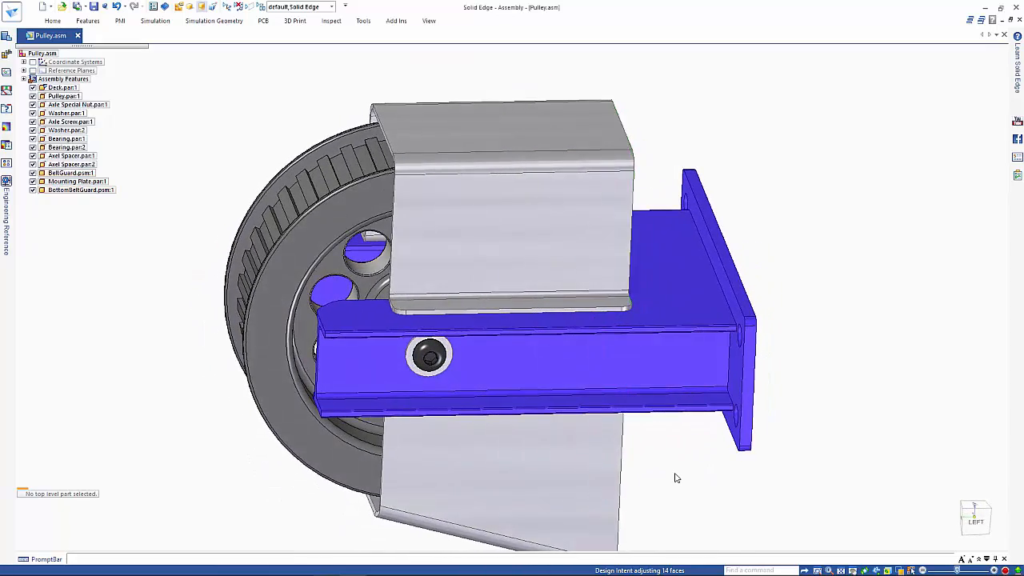
left_click(691, 487)
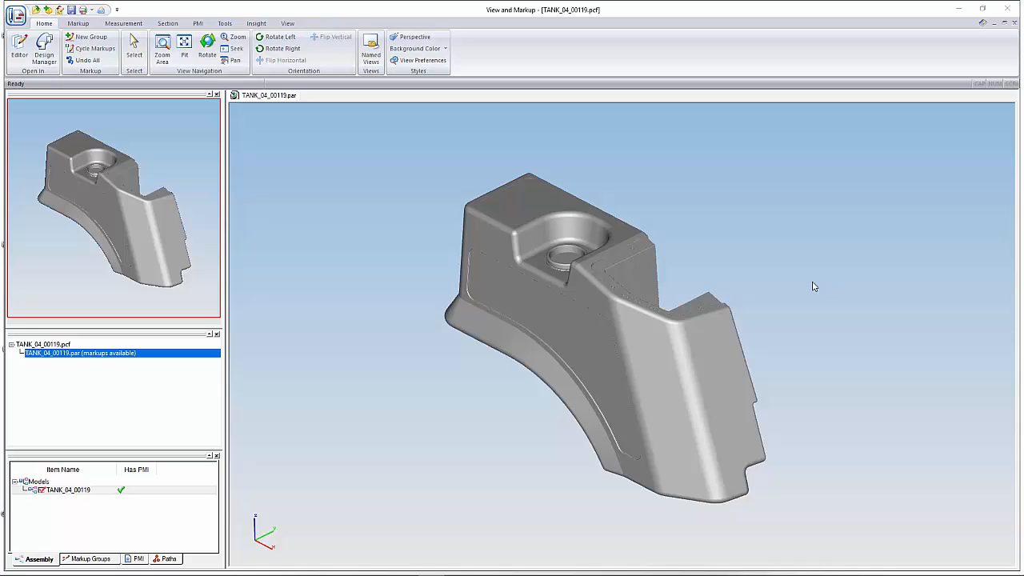
- Review the Hanger Frame Pocket Change markup on the tank in View and Markup, and open the part in the Solid Edge editor
middle_click_drag(810, 288, 349, 169)
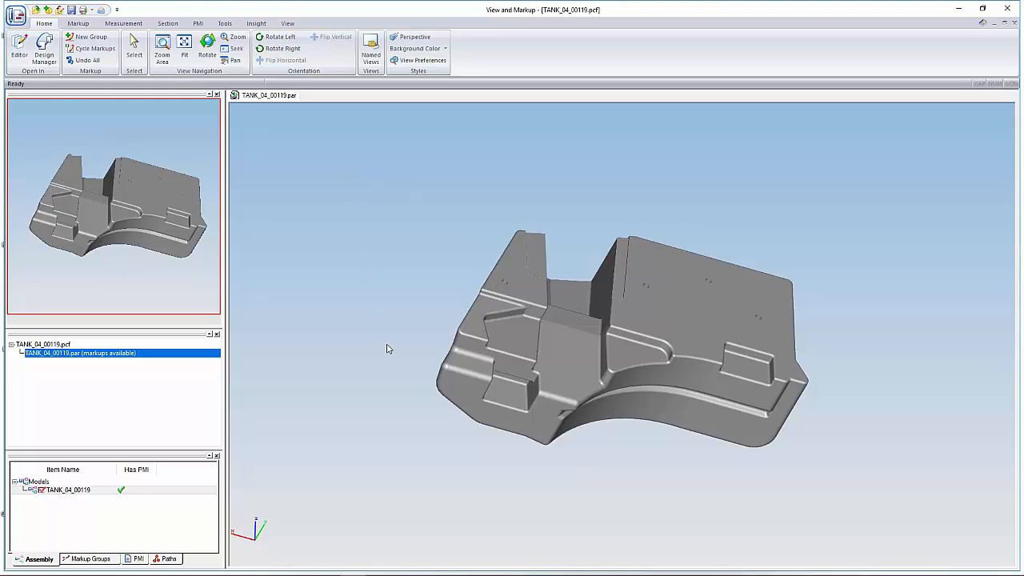
left_click(90, 559)
left_click(76, 477)
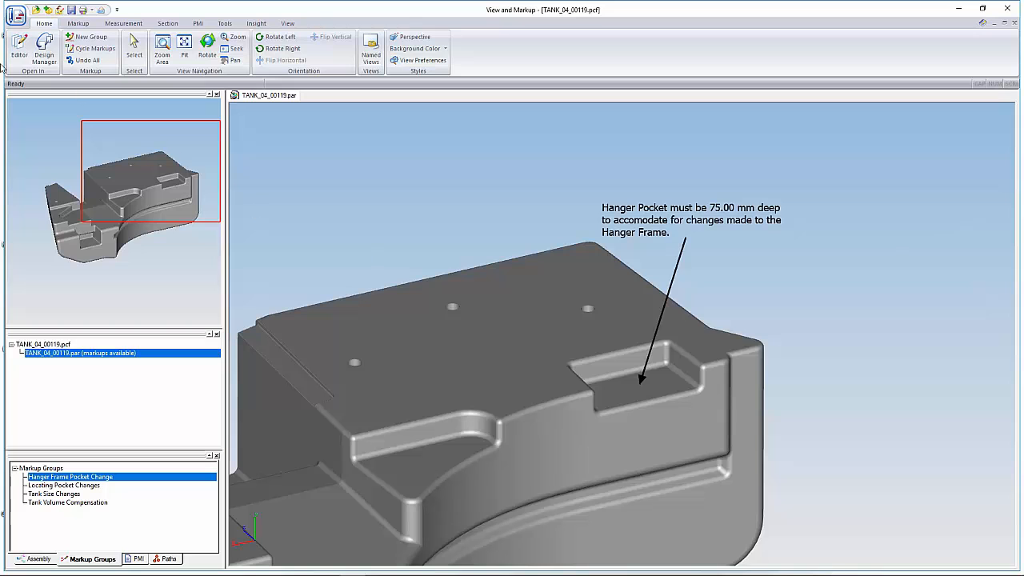
left_click(20, 50)
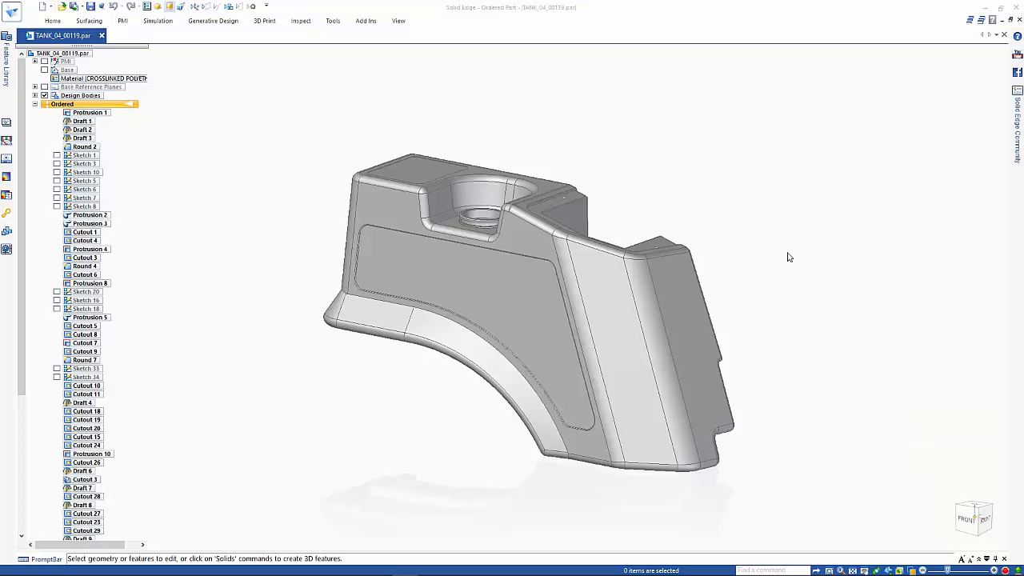
- Try to move the floor face of the tank's hanger pocket with Move Faces
left_click(788, 256)
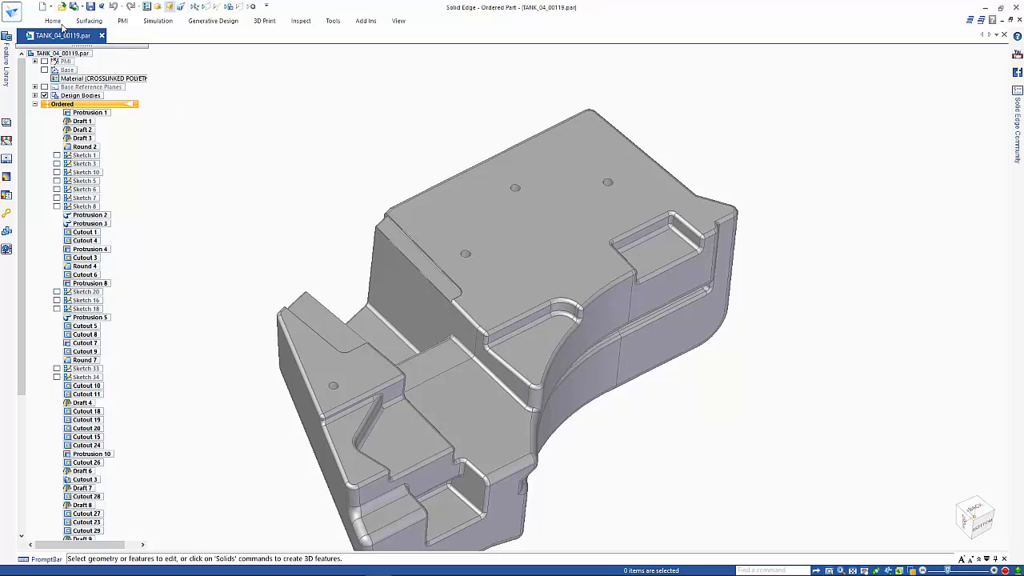
left_click(54, 22)
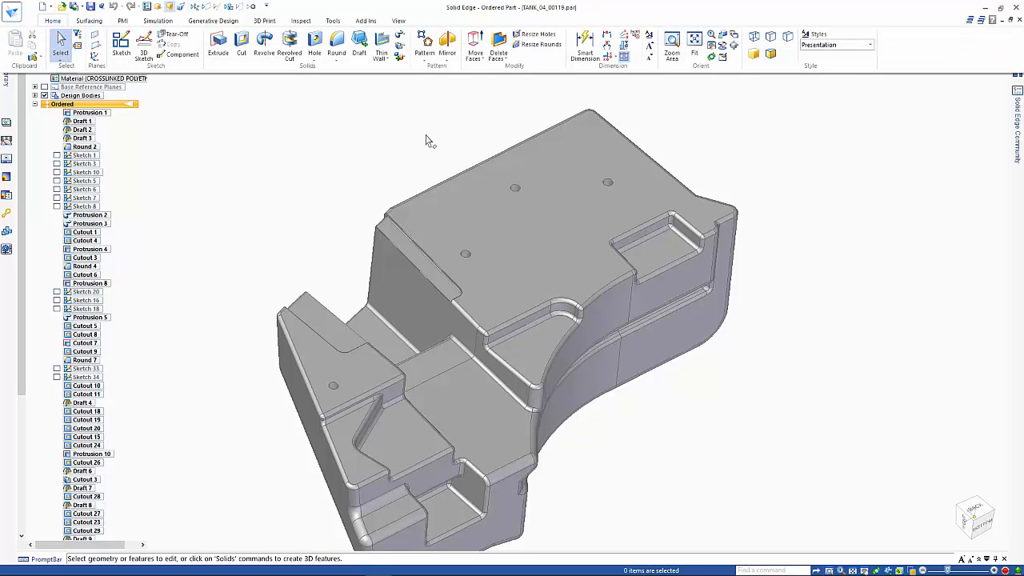
left_click(476, 42)
left_click(653, 259)
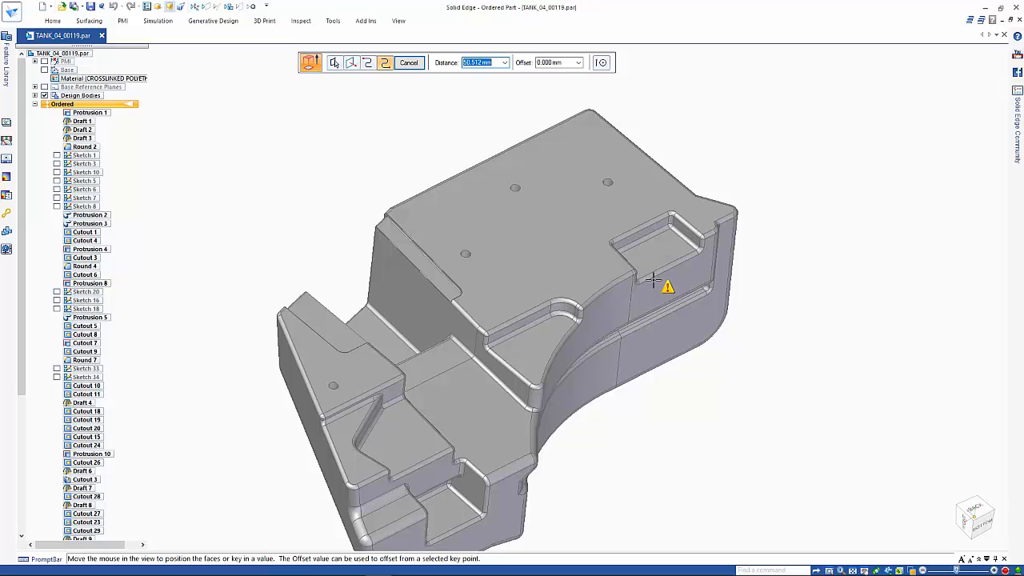
left_click(654, 279)
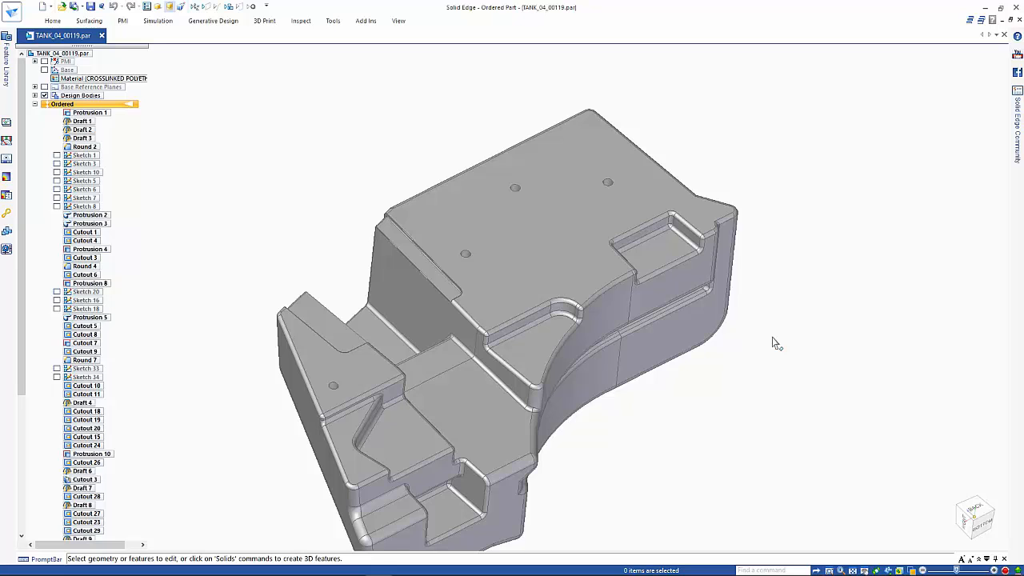
- Try setting the hanger pocket cutout's depth to 75 mm and undo the edit
left_click(675, 260)
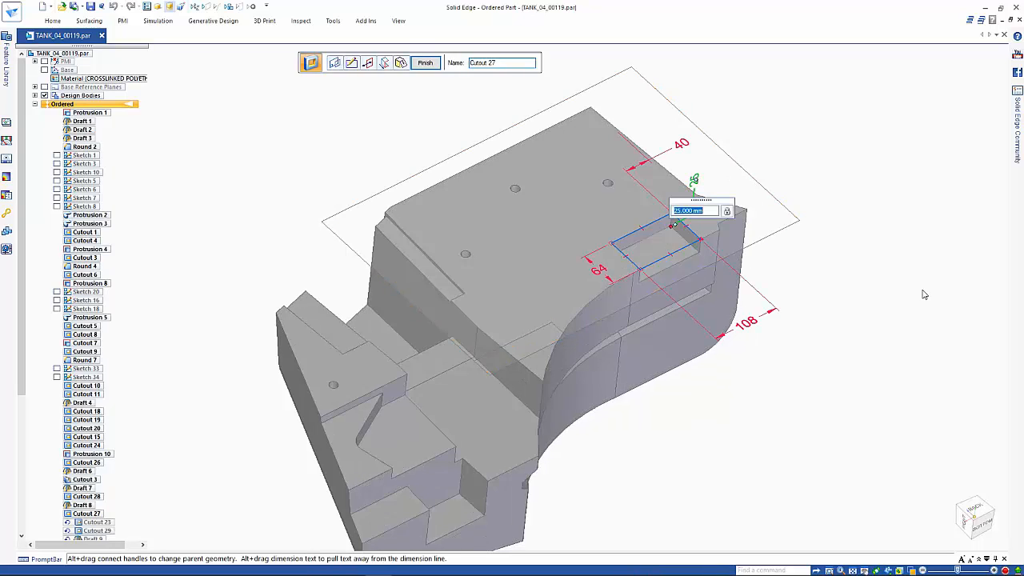
type("75")
key("Return")
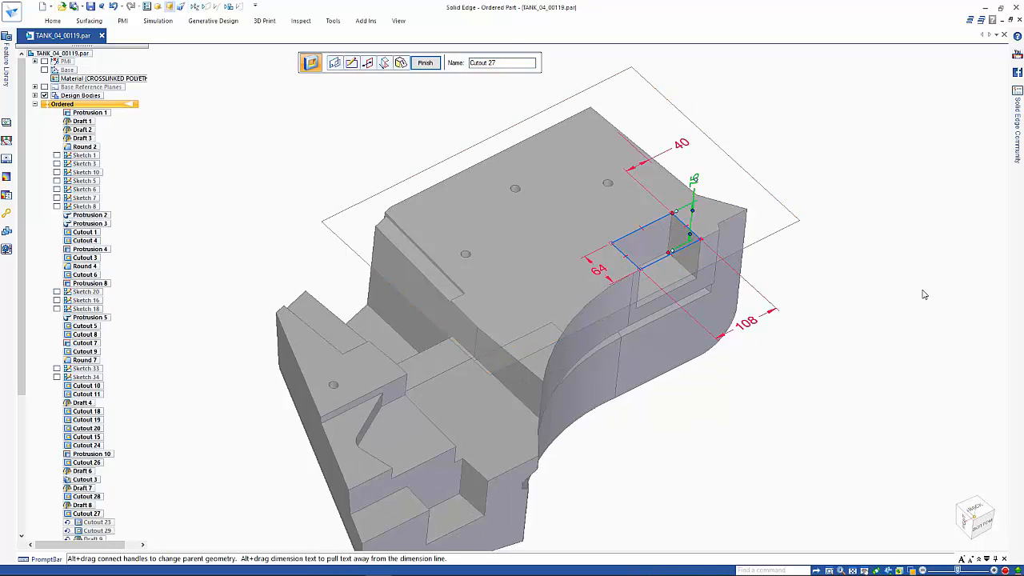
right_click(924, 295)
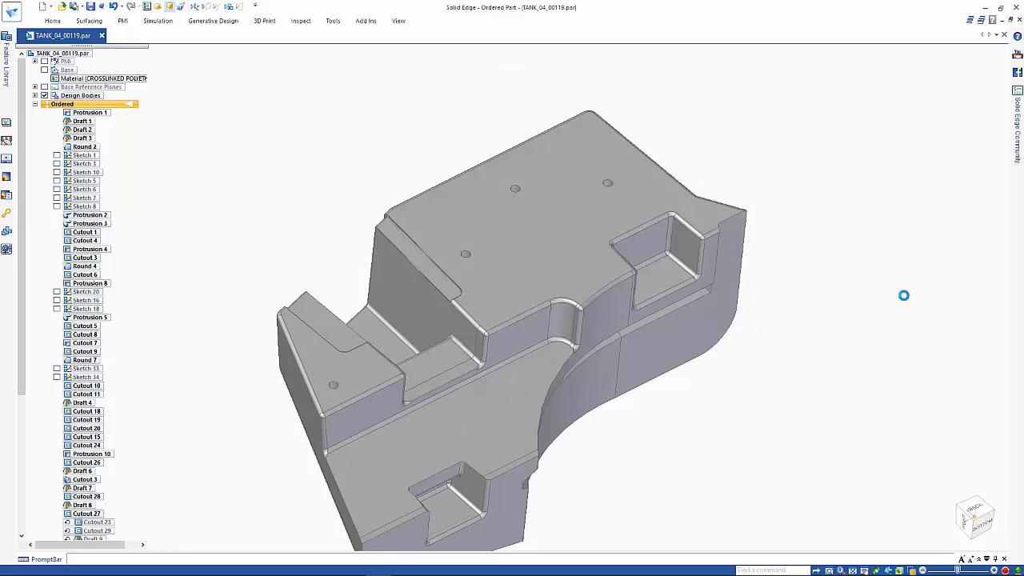
left_click(904, 295)
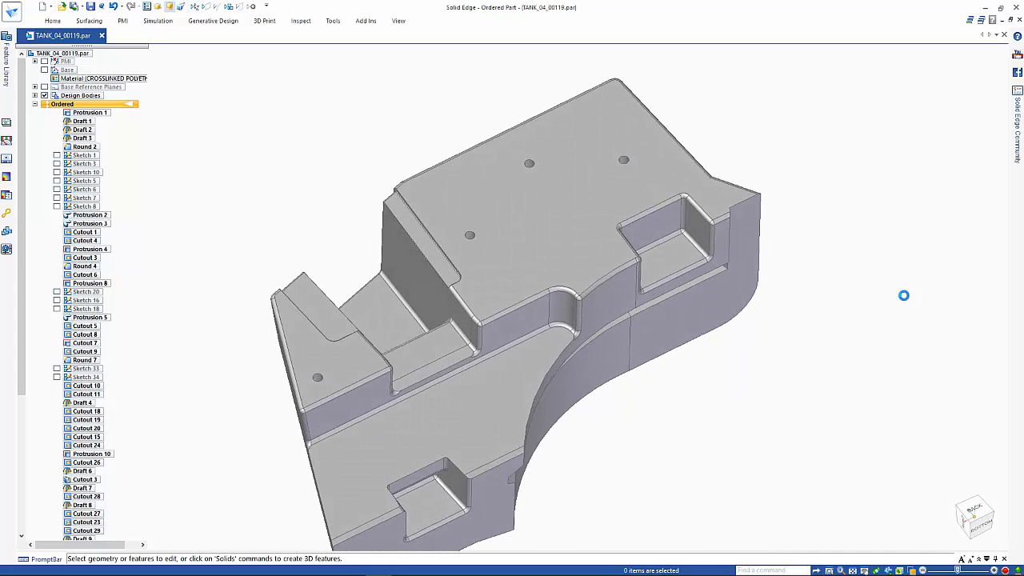
left_click(114, 7)
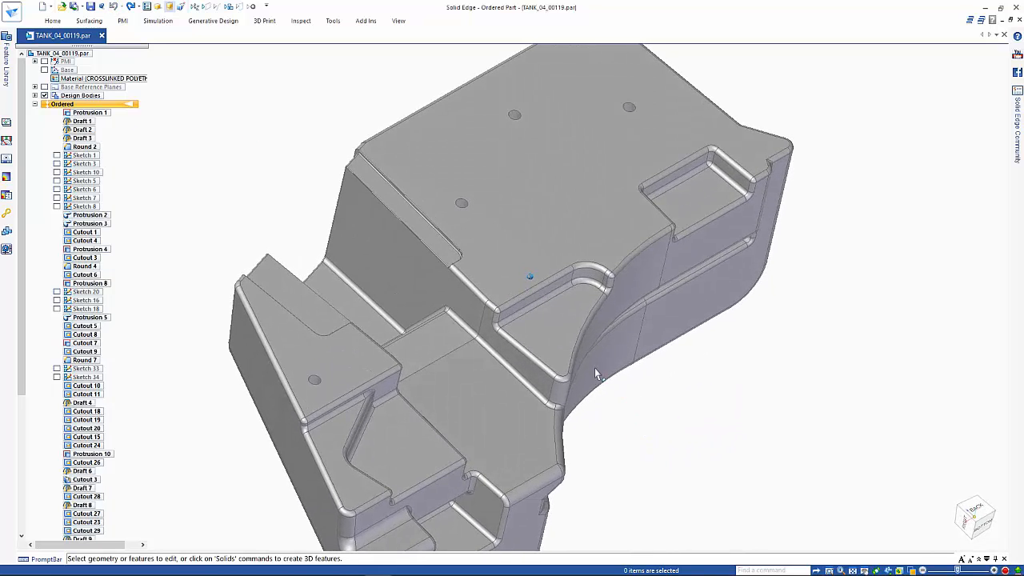
- Edit the extent of Cutout 23, the triangular pocket next to the hanger pocket, to its own 25 mm depth
left_click(543, 328)
left_click(540, 252)
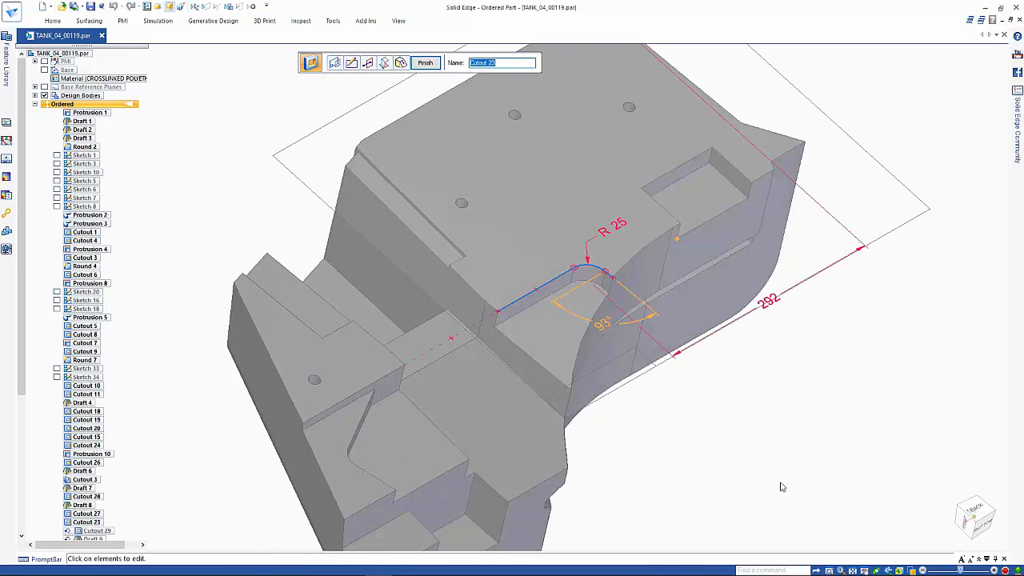
left_click(384, 63)
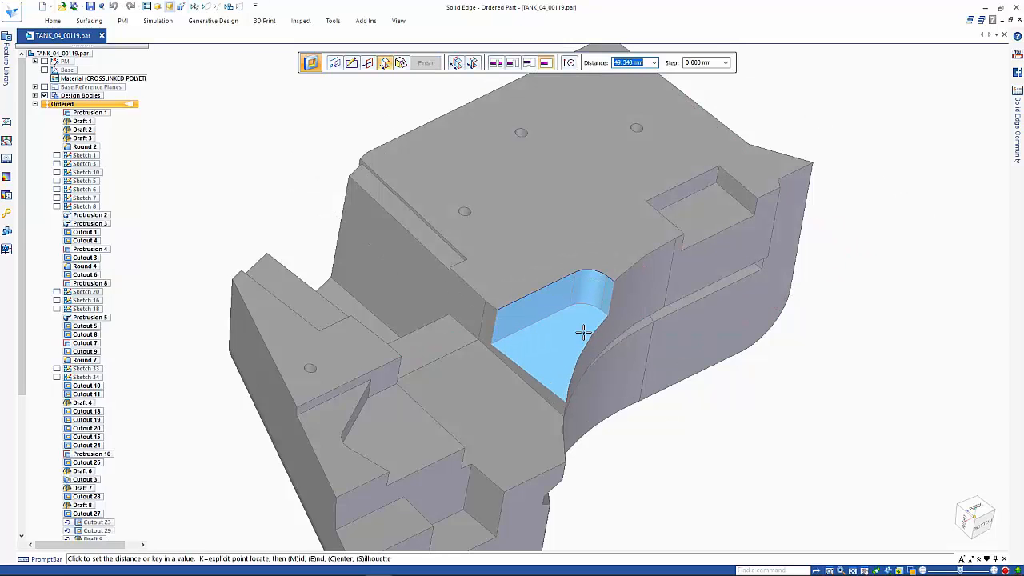
type("25")
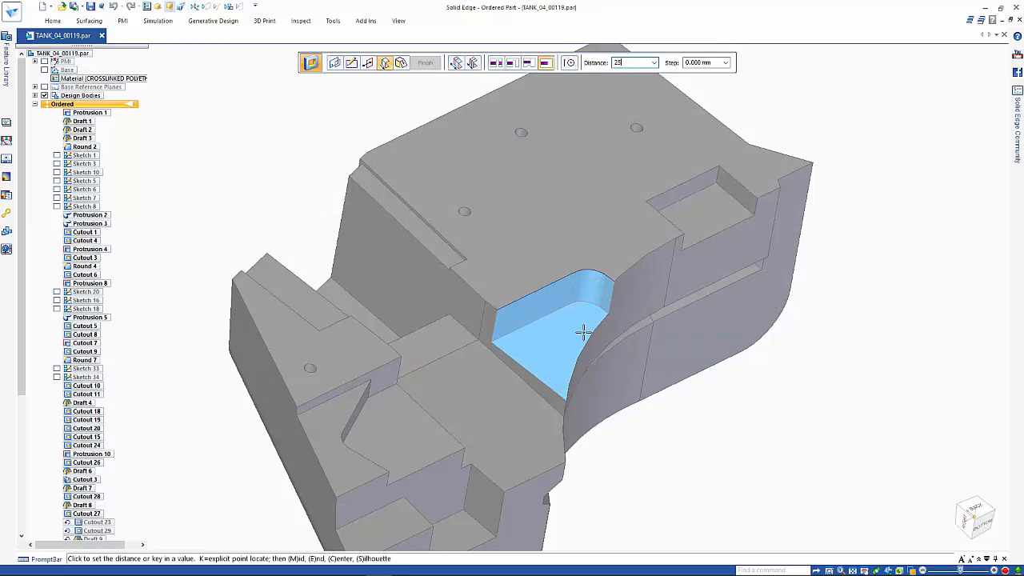
key("Tab")
left_click(583, 331)
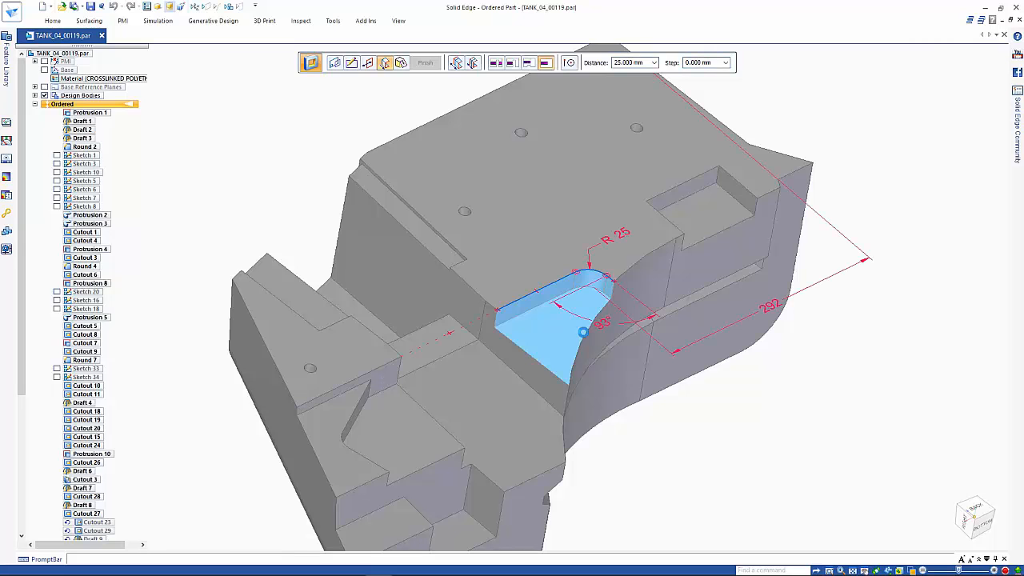
right_click(790, 428)
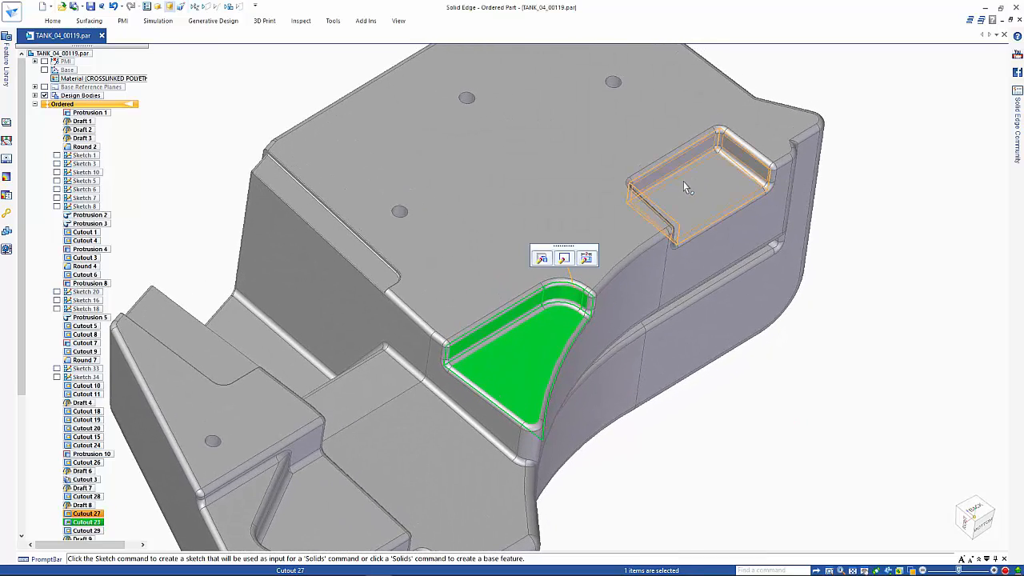
- Edit the definition of the hanger pocket cutout and set its depth to 75 mm
left_click(683, 180)
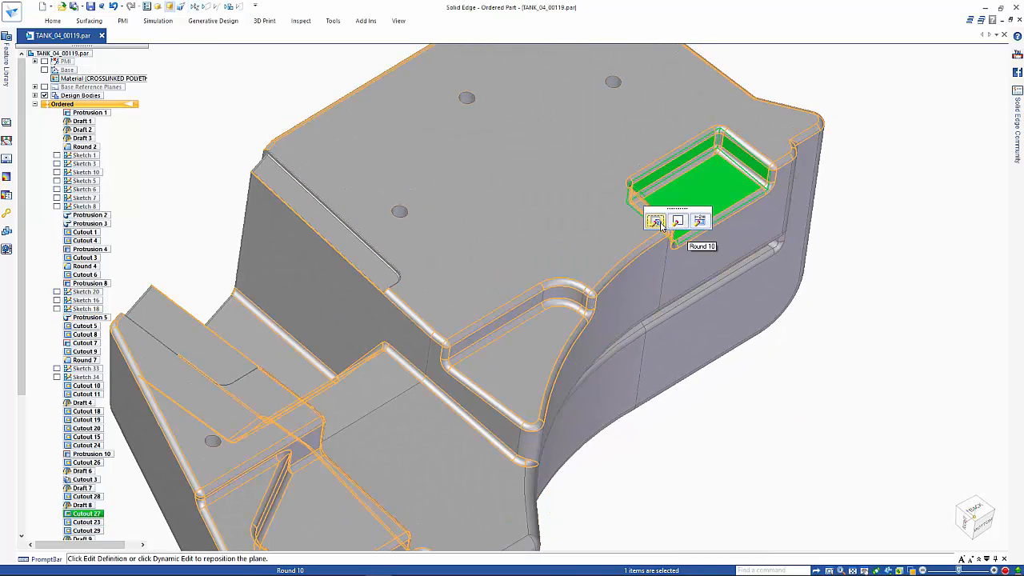
left_click(660, 224)
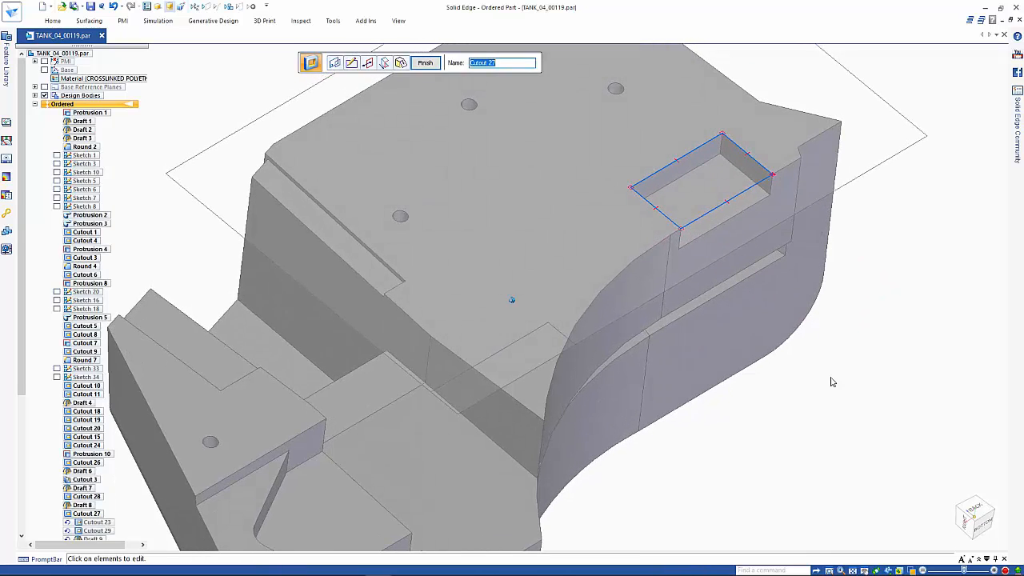
left_click(765, 83)
type("75")
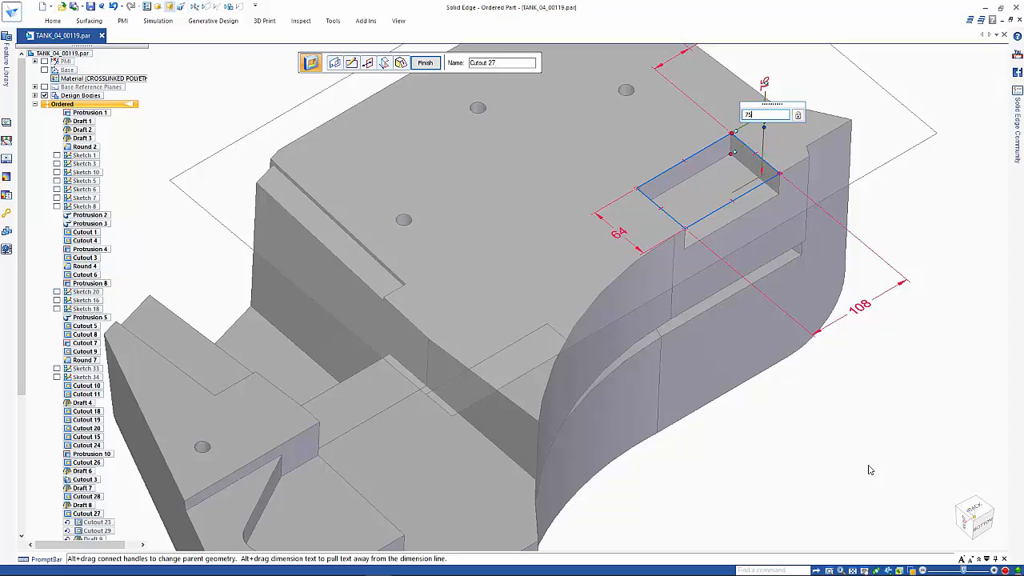
key("Return")
left_click(870, 470)
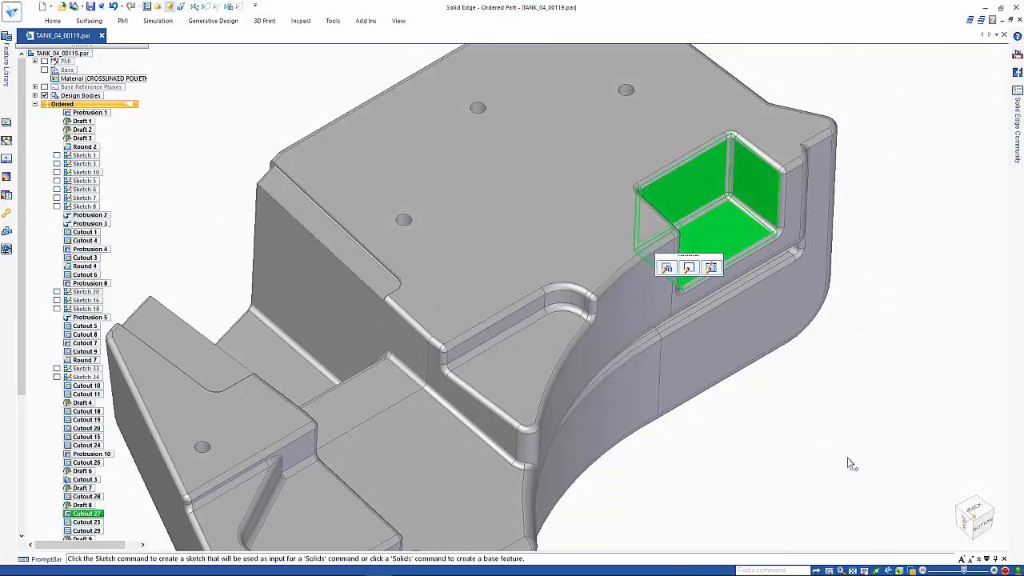
left_click(849, 457)
middle_click_drag(849, 457, 850, 462)
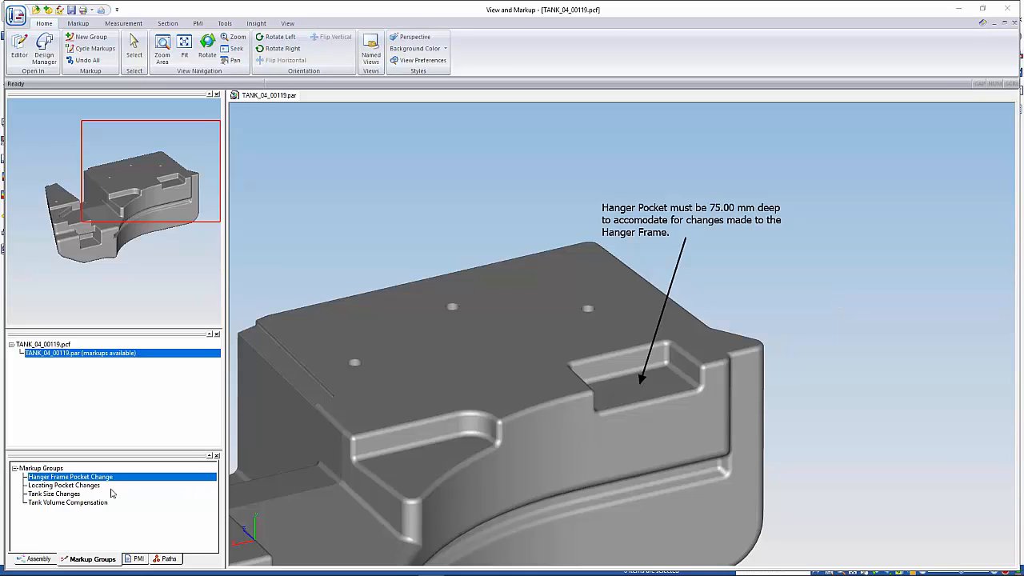
- Review the Locating Pocket Changes markup in View and Markup, and open the part in the Solid Edge editor
left_click(80, 486)
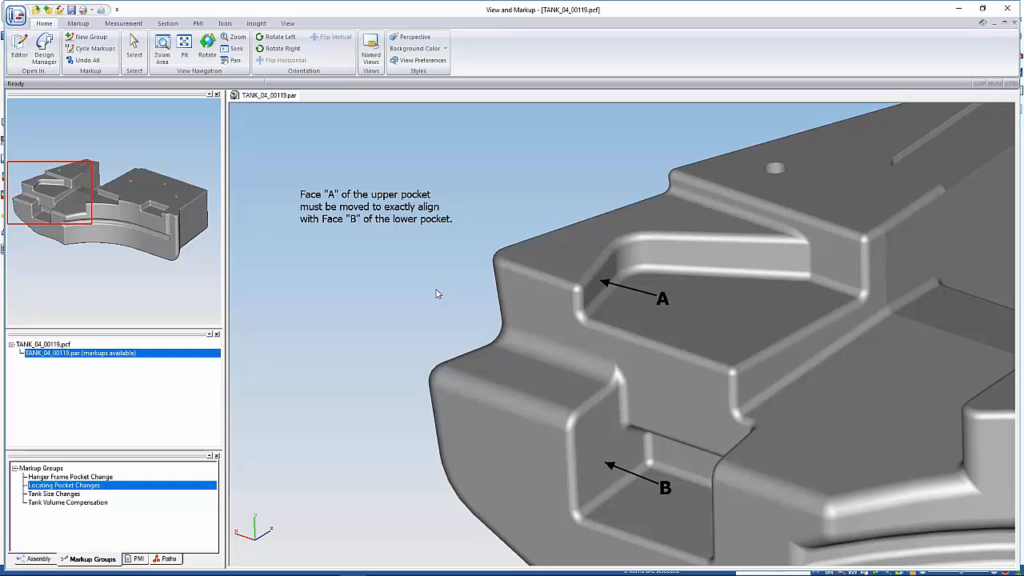
left_click(19, 46)
left_click(40, 83)
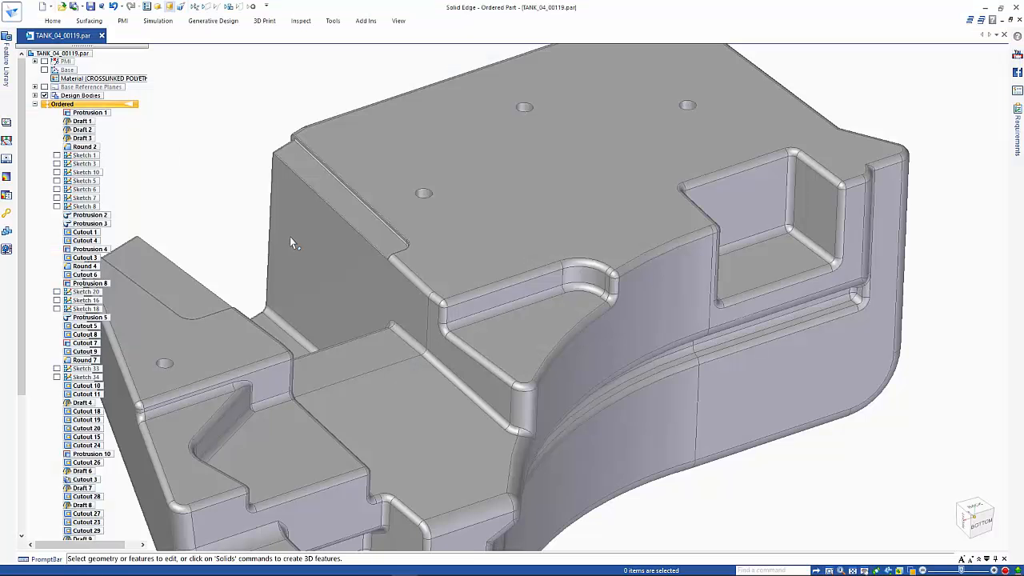
- Inspect the sketch profile of Cutout 15, the upper locating pocket, and close the sketch and the feature edit
middle_click_drag(873, 450, 284, 184)
scroll(283, 181, "up", 3)
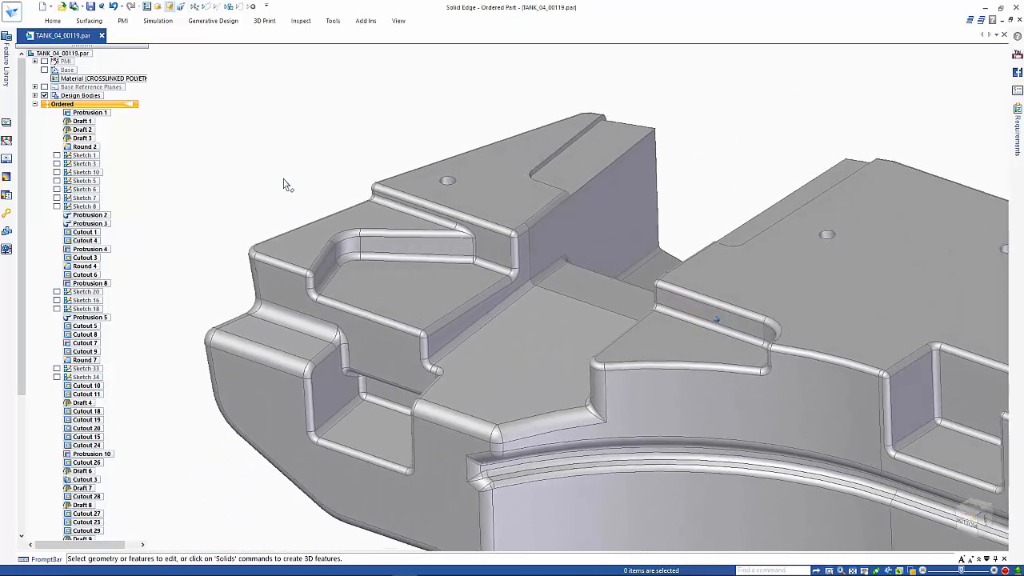
left_click(359, 293)
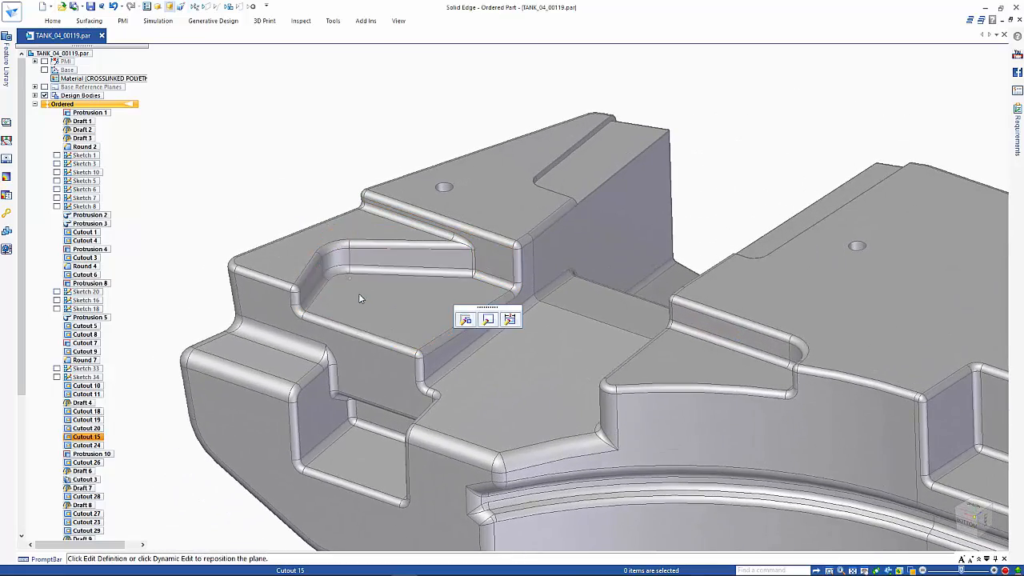
left_click(485, 321)
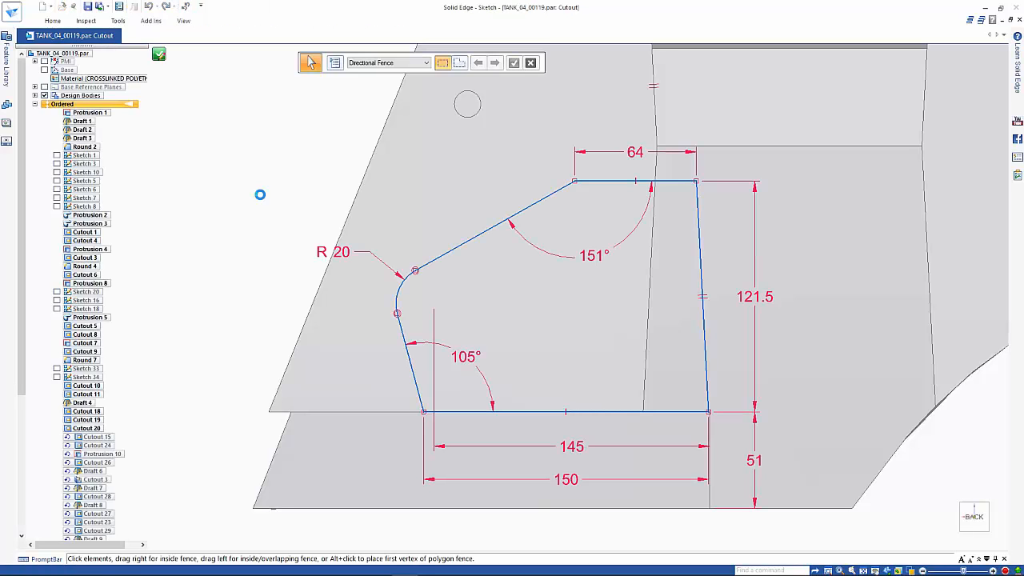
left_click(159, 58)
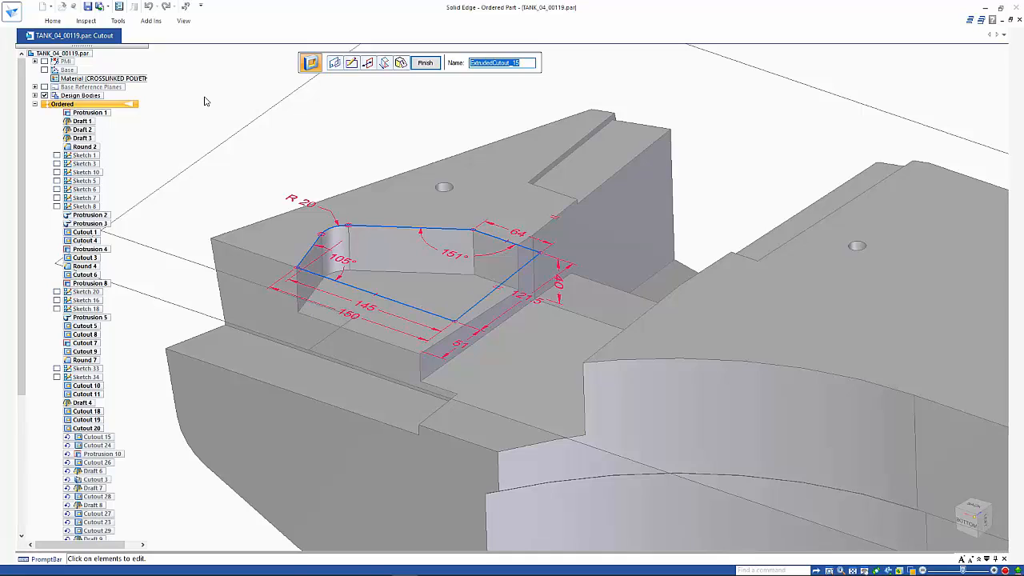
right_click(205, 101)
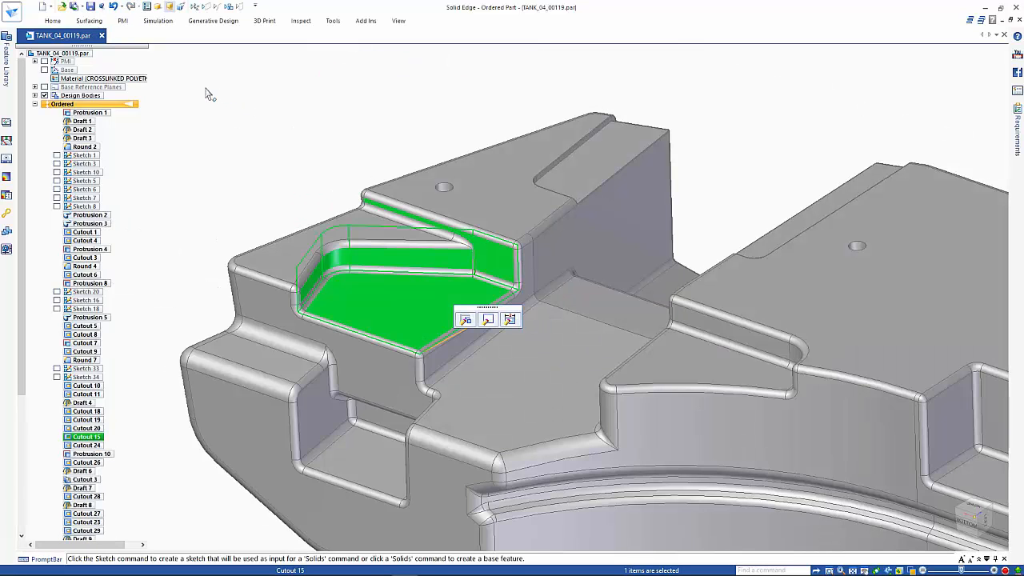
- Reorder Cutout 15 after Cutout 29 in the feature tree and open its profile for editing
left_click(189, 116)
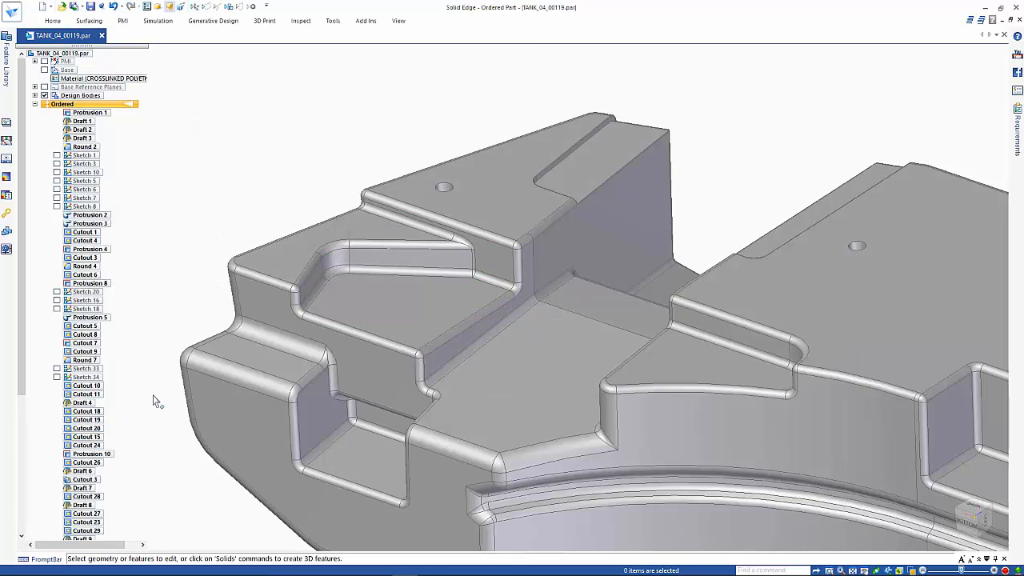
left_click(95, 437)
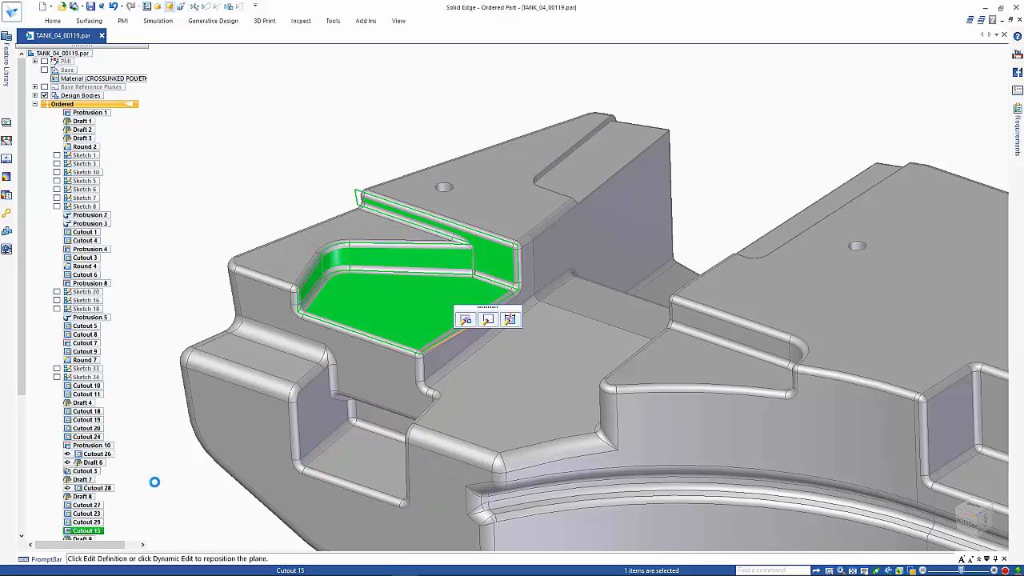
left_click(155, 483)
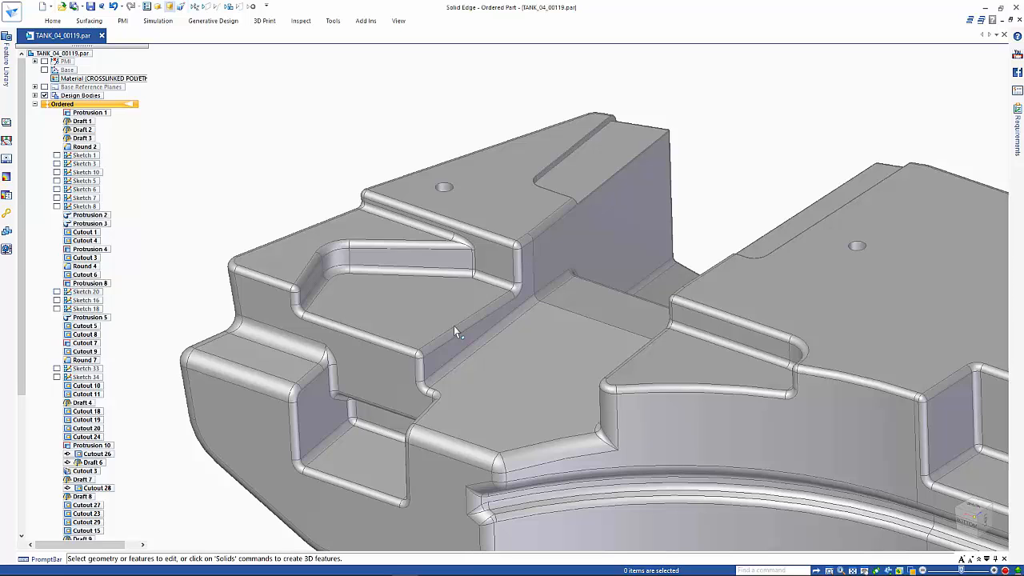
left_click(424, 326)
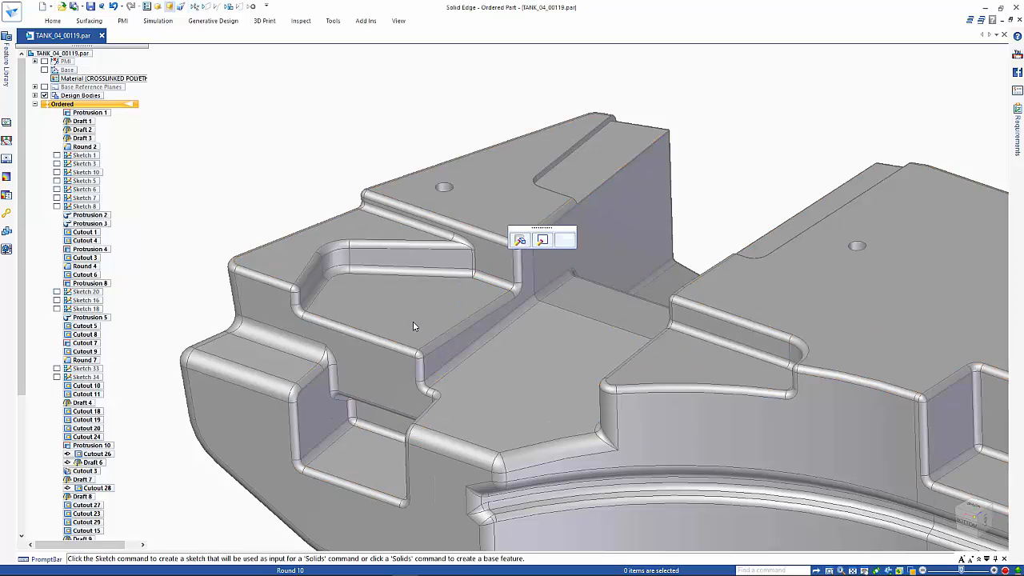
left_click(543, 240)
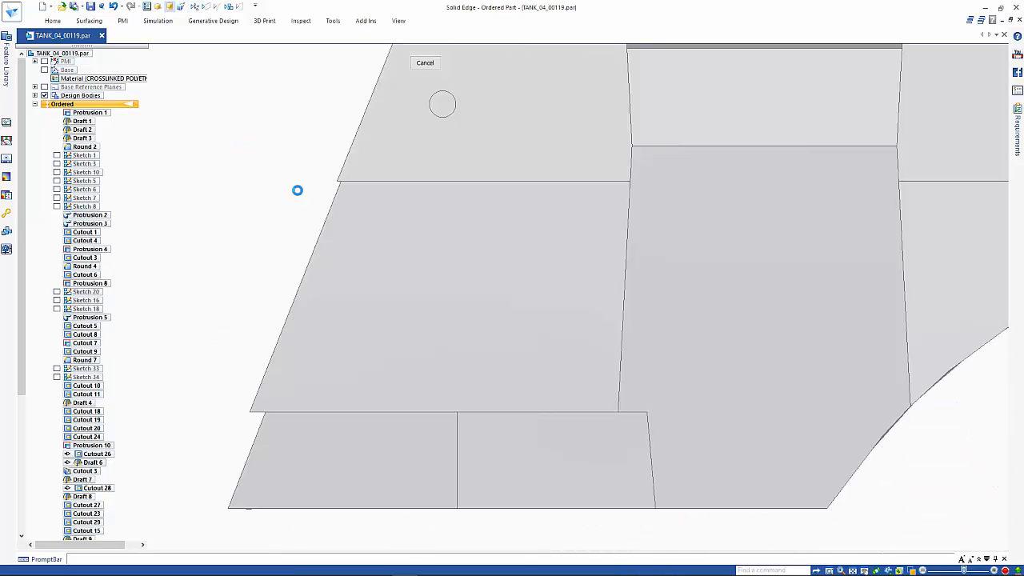
- Try to make the profile's slanted line at the 105° angle collinear with the lower pocket's Face B edge
right_click(218, 298)
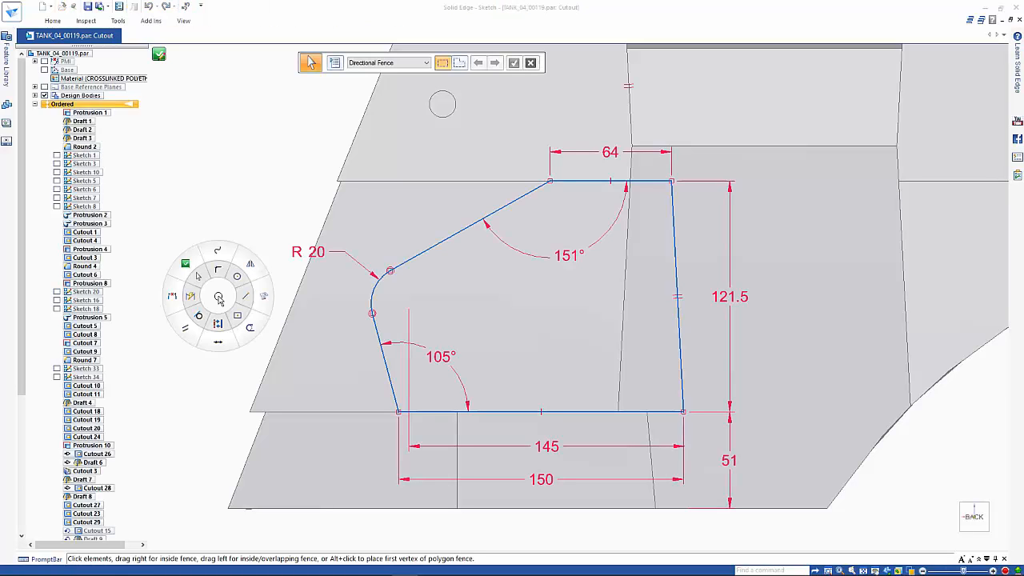
left_click(217, 343)
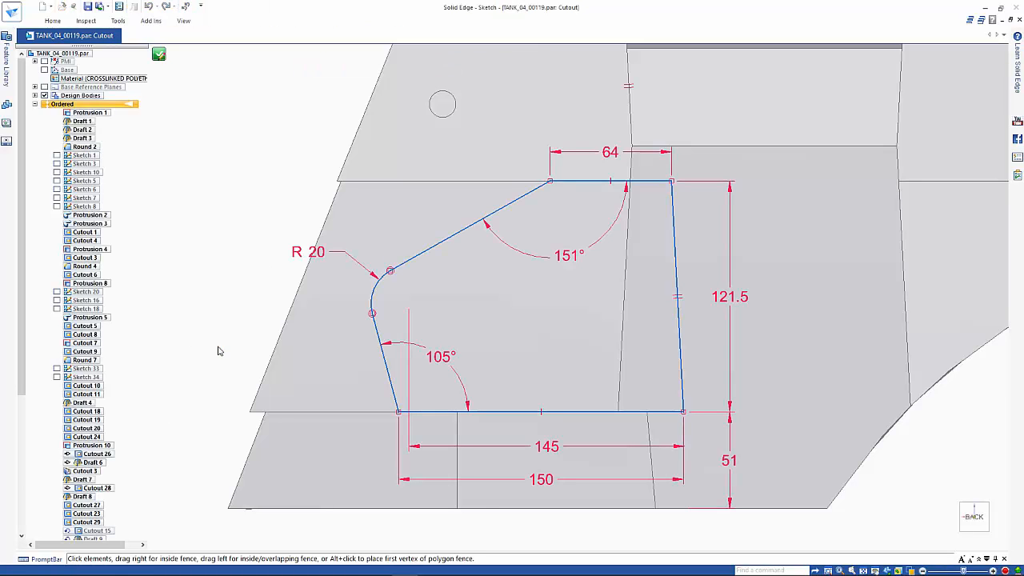
left_click(378, 334)
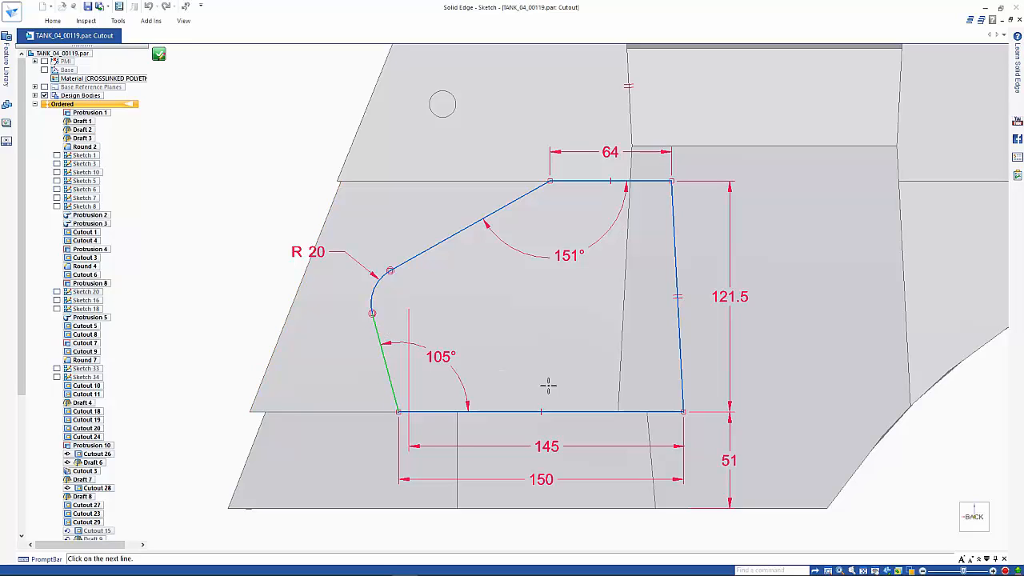
left_click(457, 430)
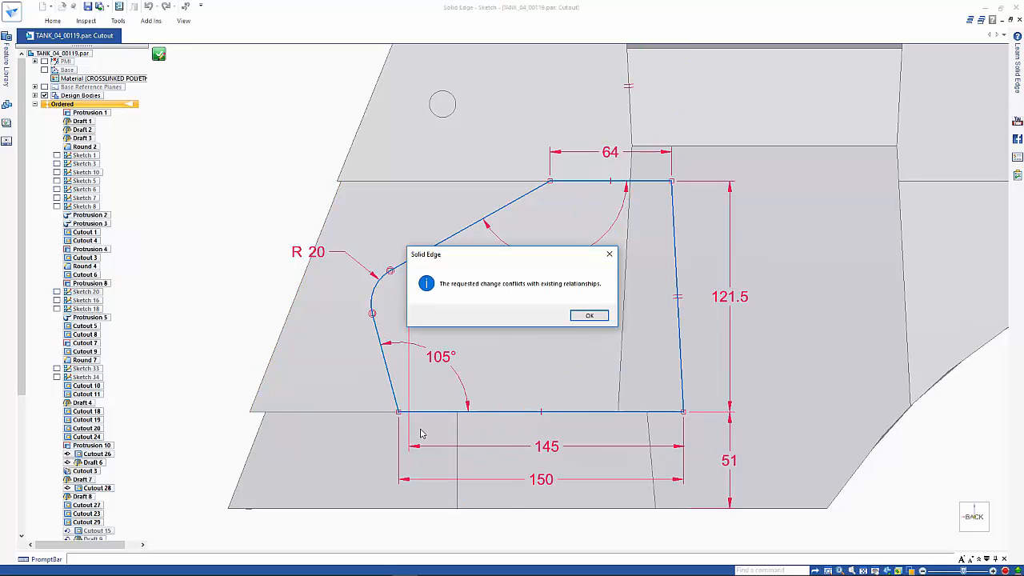
left_click(588, 315)
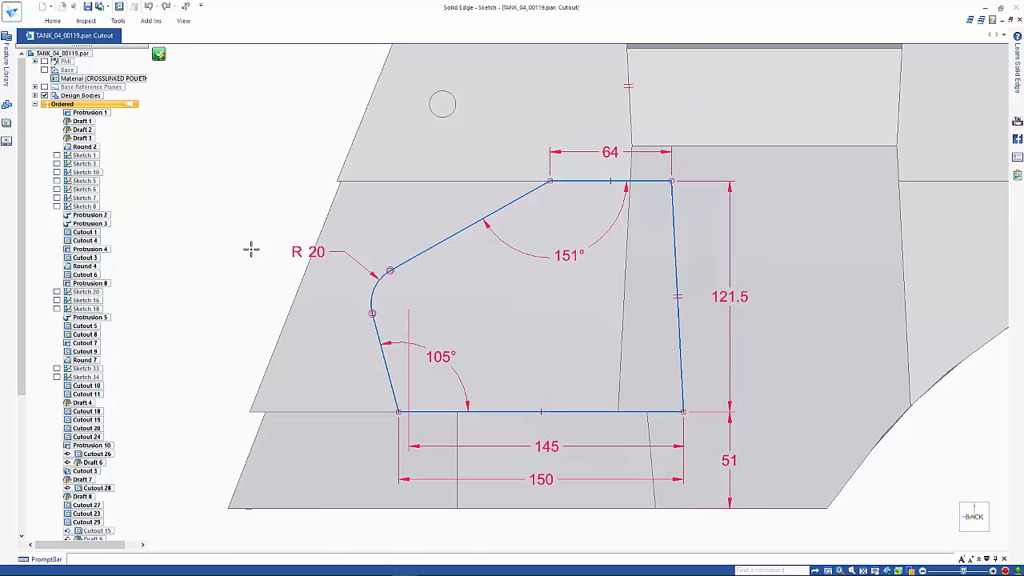
key("Escape")
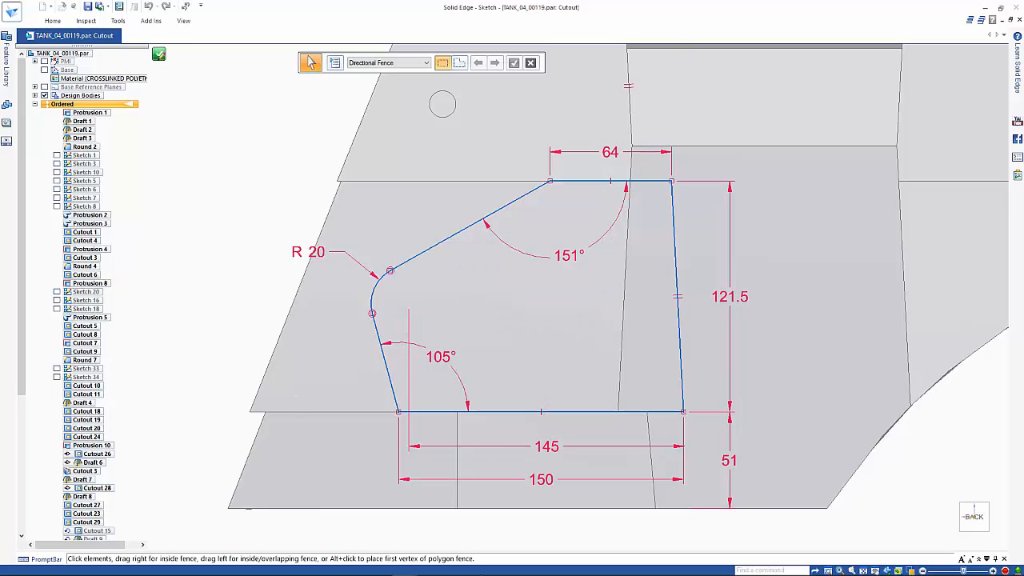
- Unlock the profile's 145 mm horizontal dimension to make it a driven dimension
left_click(550, 449)
left_click(550, 450)
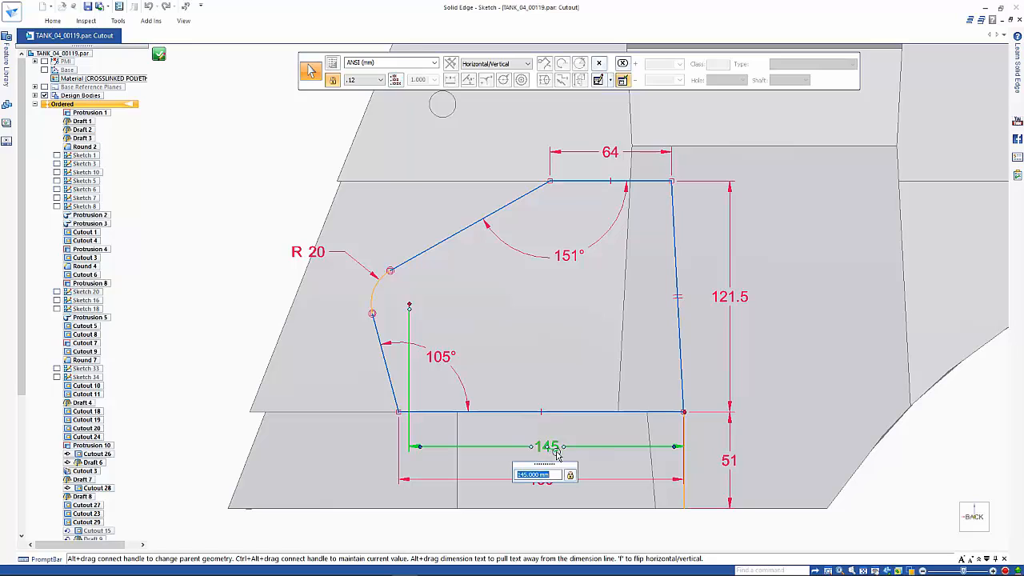
key("Escape")
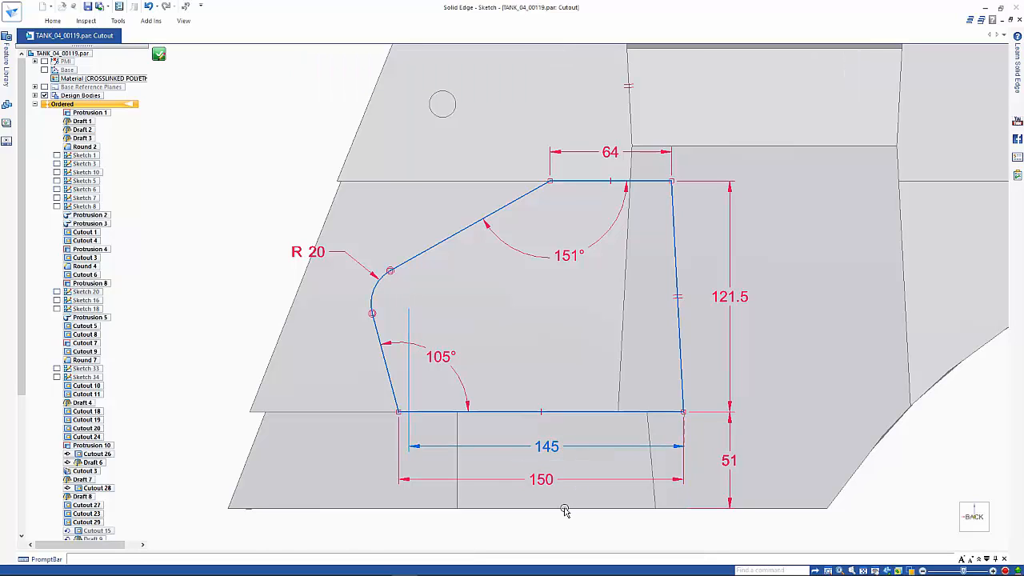
- Unlock the profile's 150 mm horizontal dimension and 105° angle dimension to make both driven
left_click(547, 483)
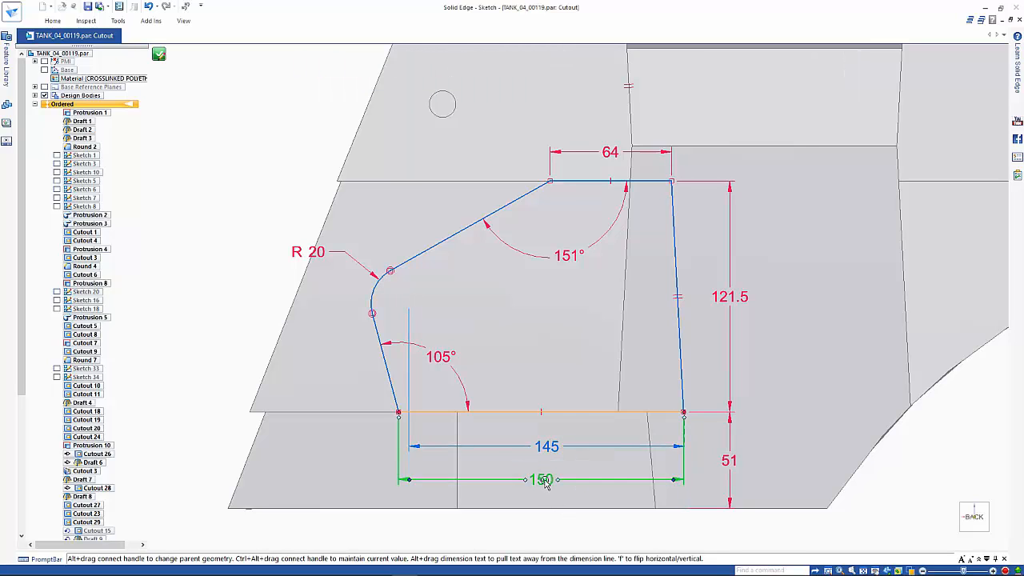
left_click(547, 483)
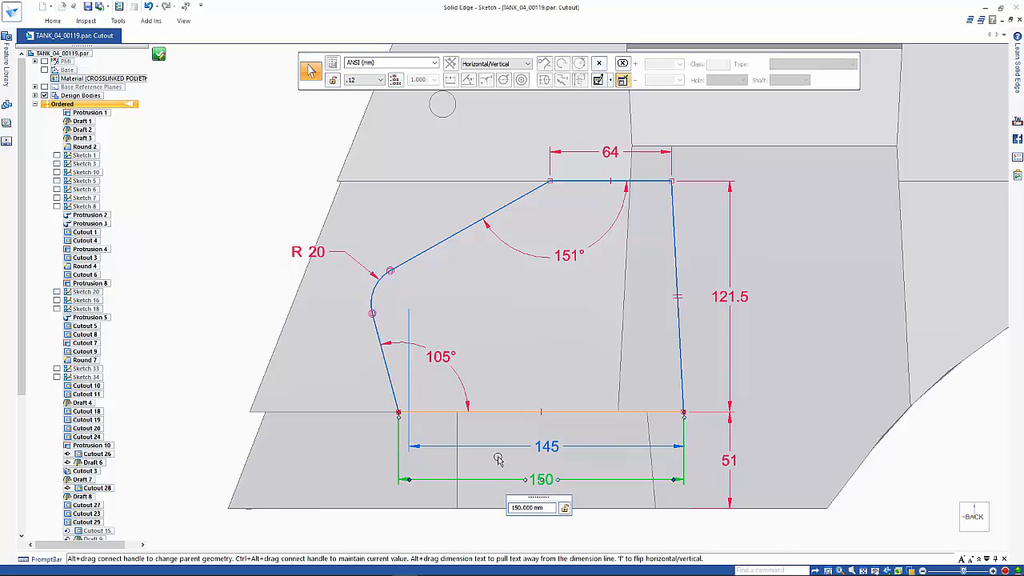
key("Escape")
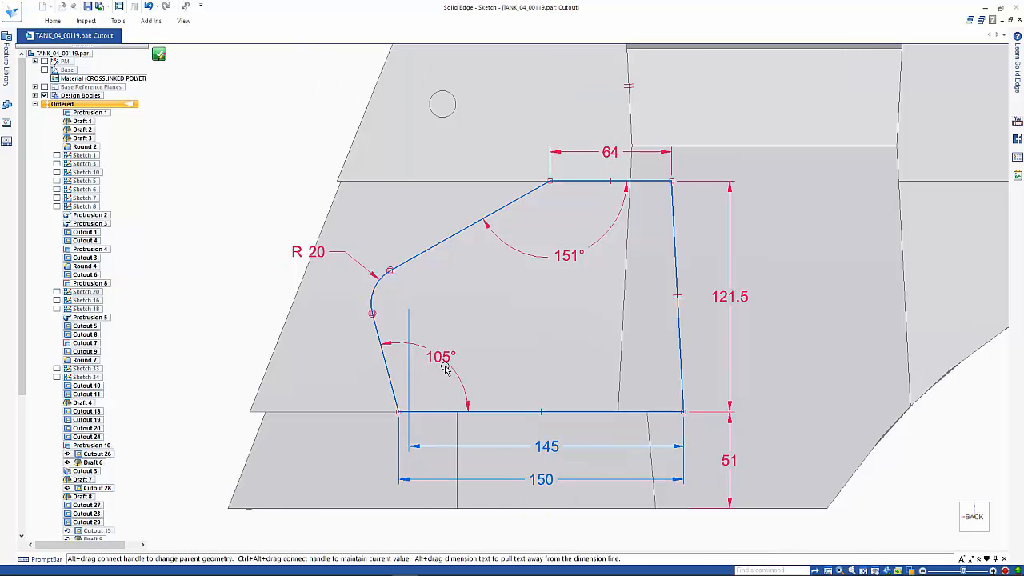
left_click(444, 360)
left_click(445, 360)
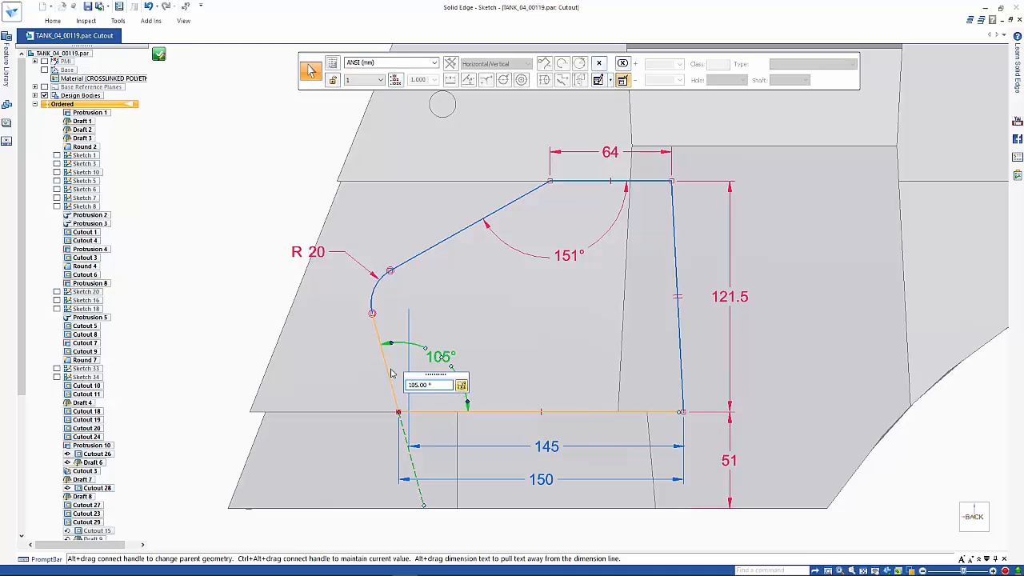
key("Escape")
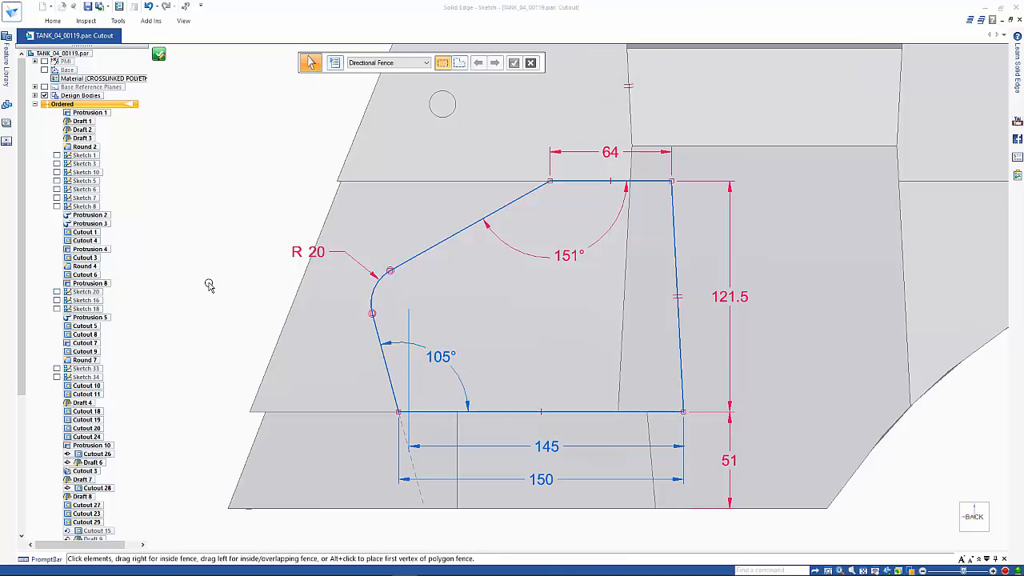
- Make the profile's slanted side line collinear with the lower pocket's Face B edge and close the sketch and the feature edit
right_click(208, 285)
left_click(211, 331)
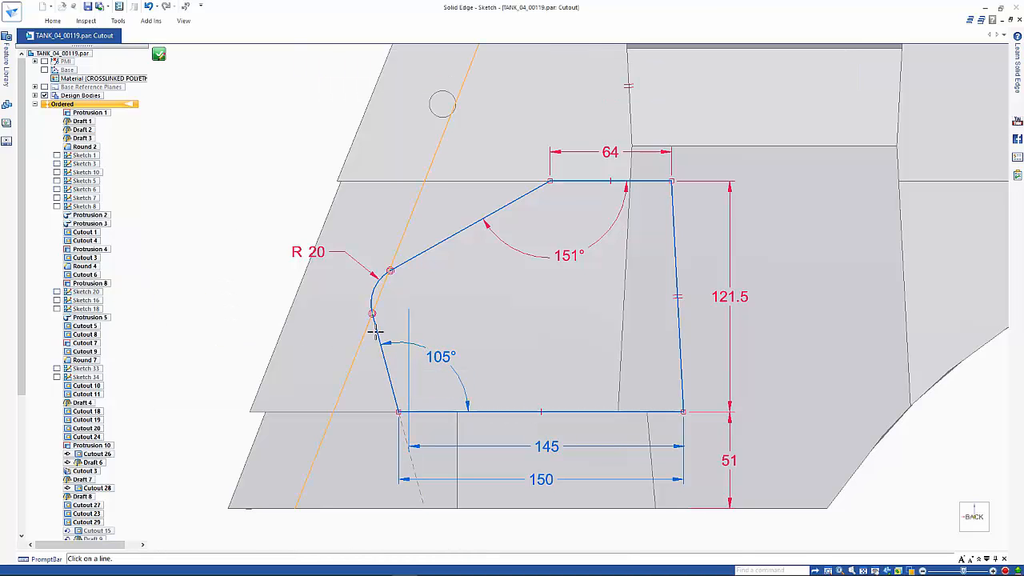
left_click(375, 333)
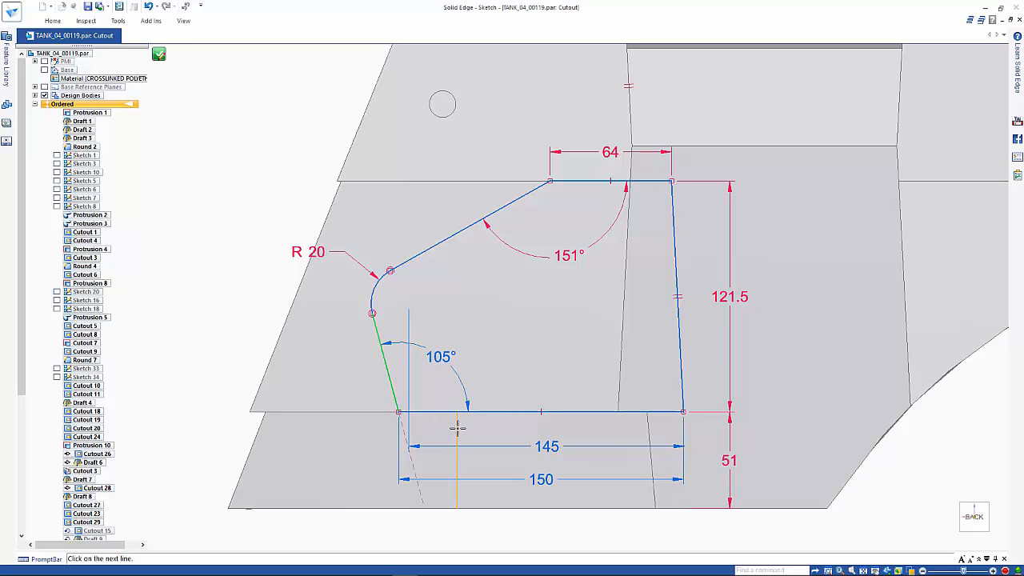
left_click(456, 428)
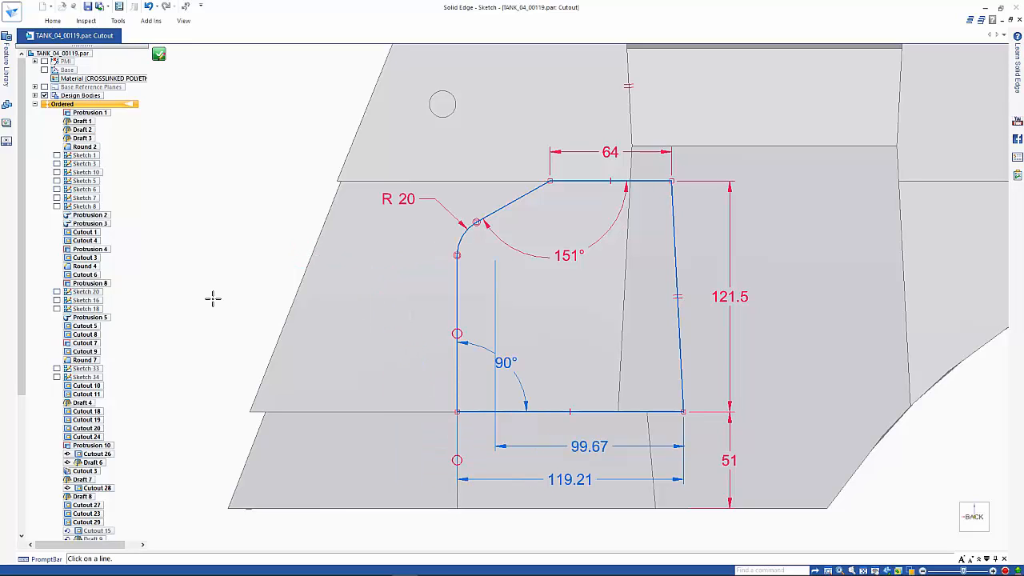
left_click(159, 56)
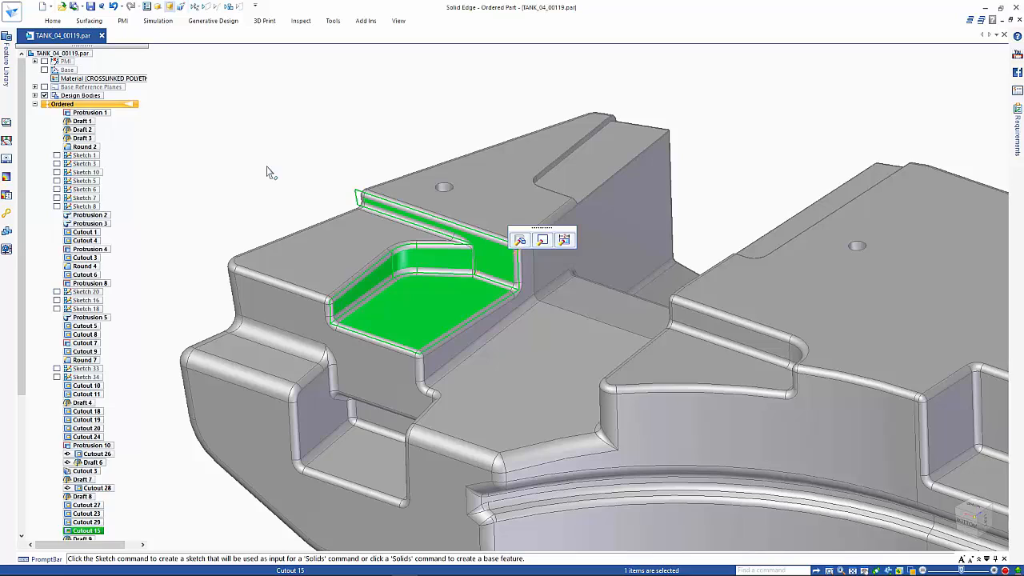
key("Escape")
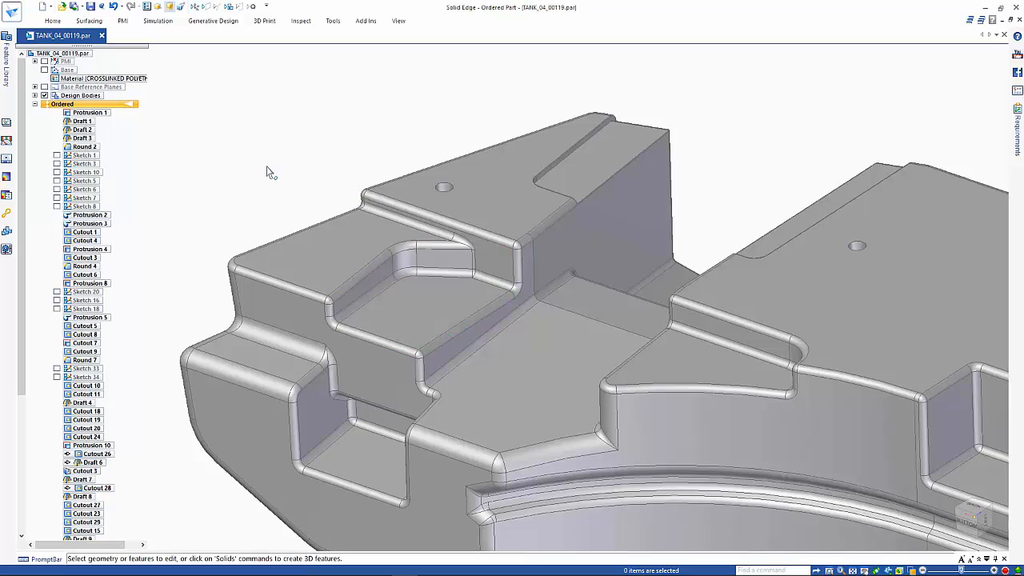
- Measure between the upper pocket's slanted side face and the matching side face of the lower pocket to check their alignment
left_click(303, 23)
left_click(57, 46)
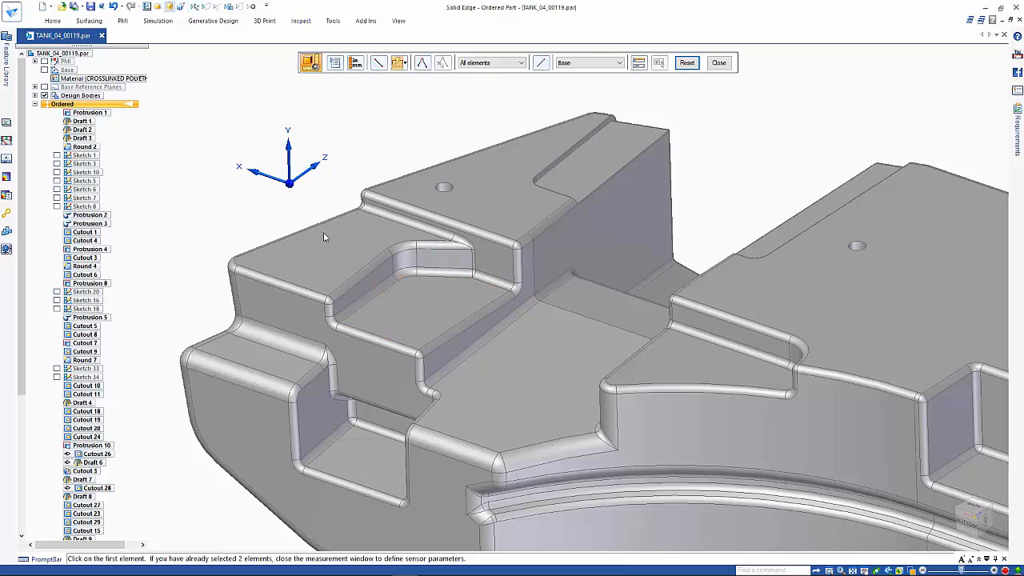
left_click(357, 295)
left_click(319, 408)
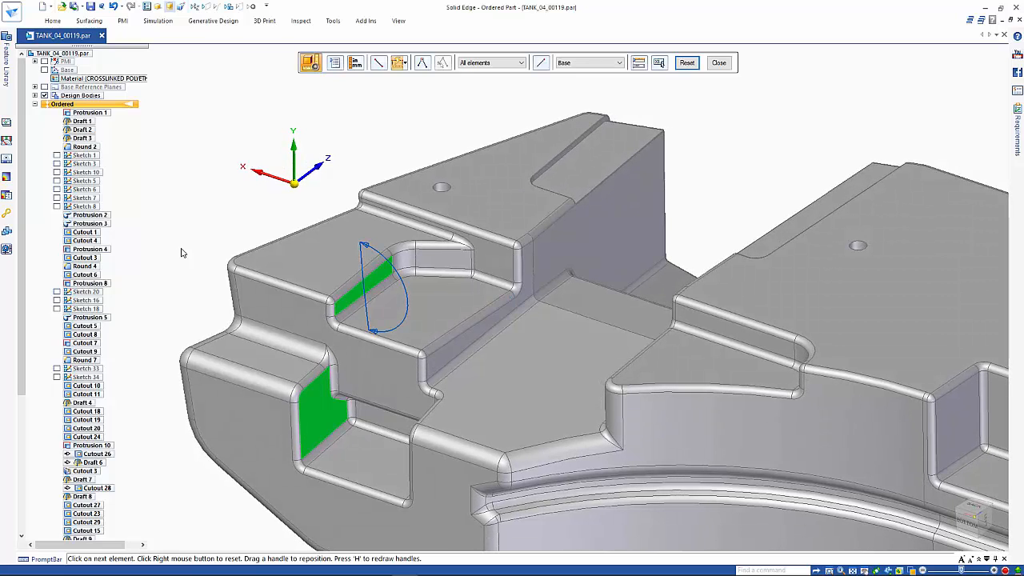
key("Escape")
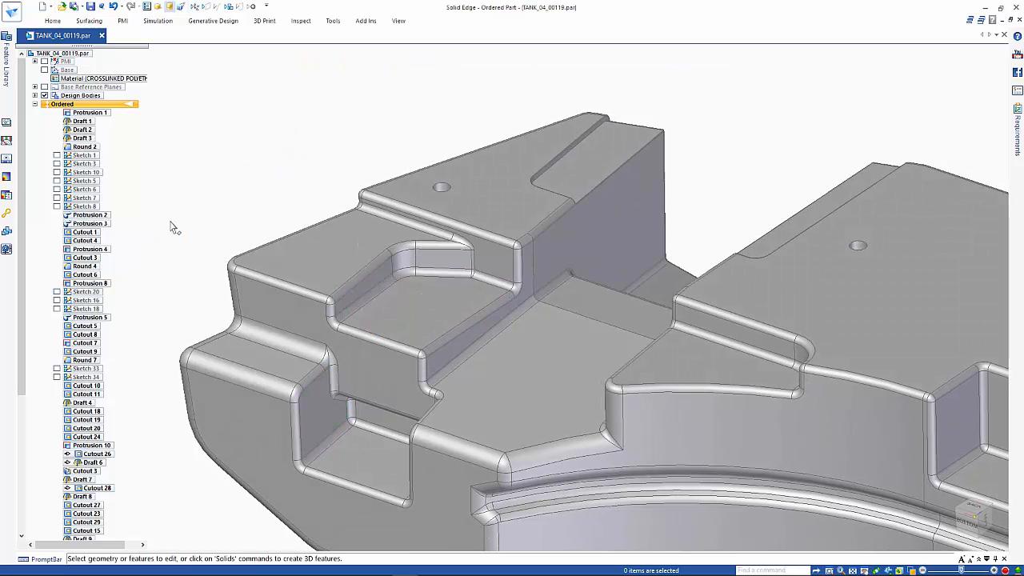
- Edit Draft 12 on the lower pocket's side face and add the upper locating pocket's side face chain to it
right_click(376, 283)
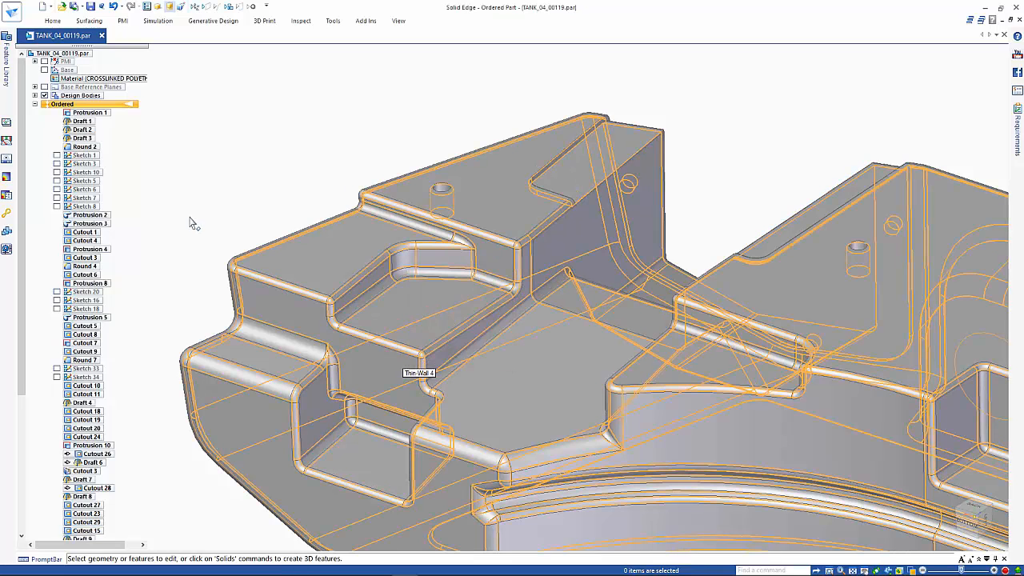
left_click(318, 421)
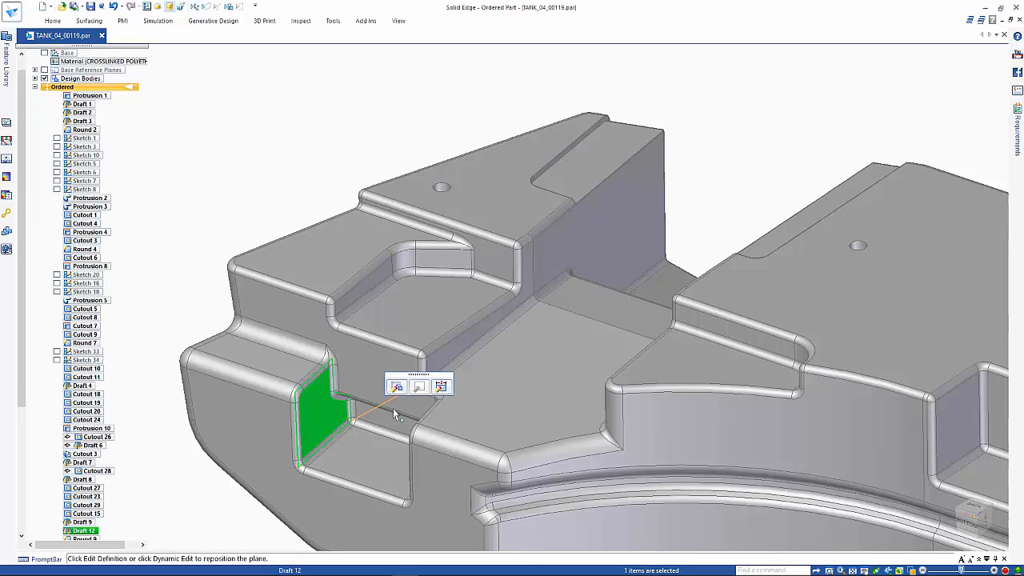
left_click(395, 385)
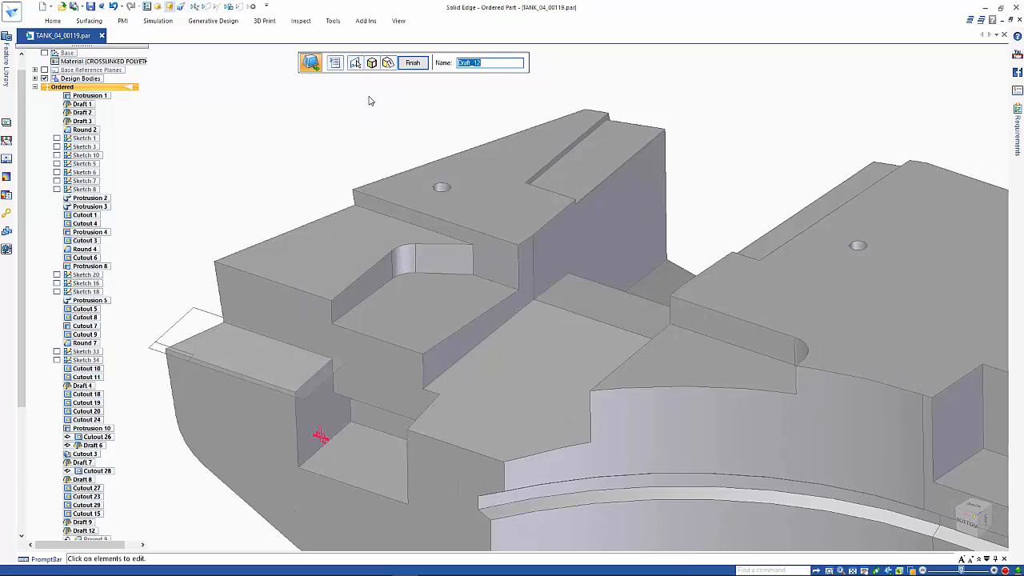
left_click(371, 64)
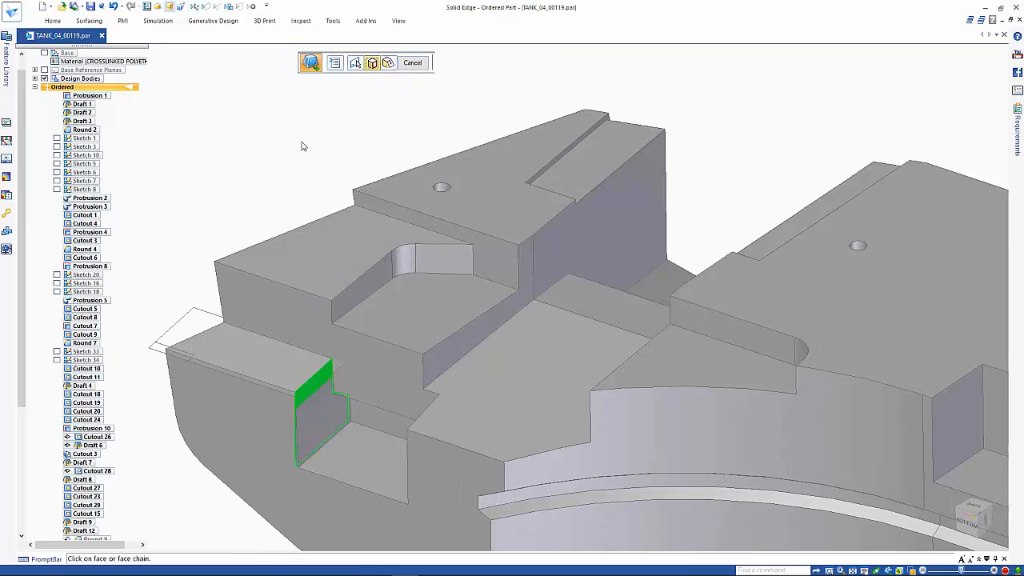
left_click(368, 290)
key("Return")
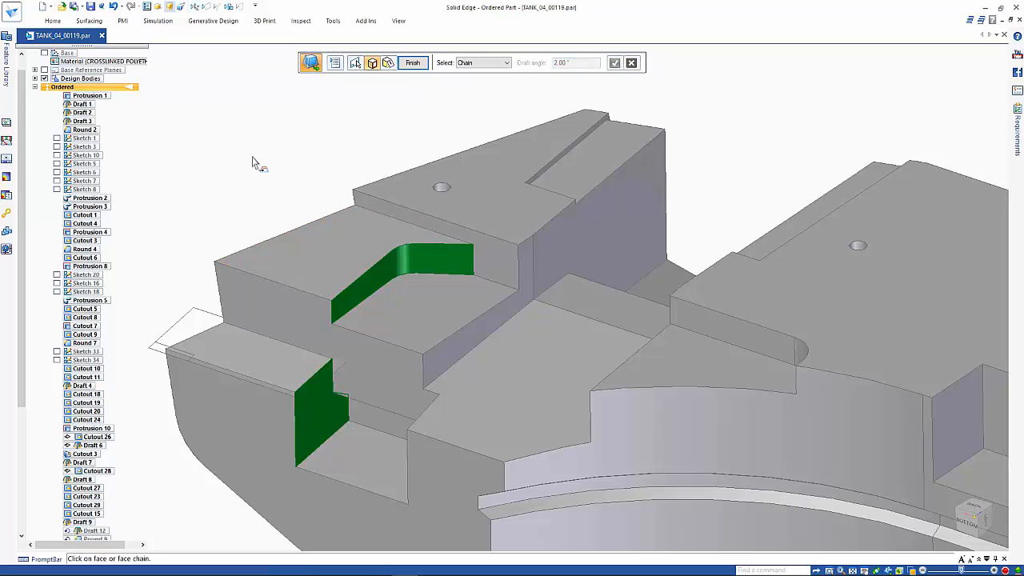
left_click(400, 67)
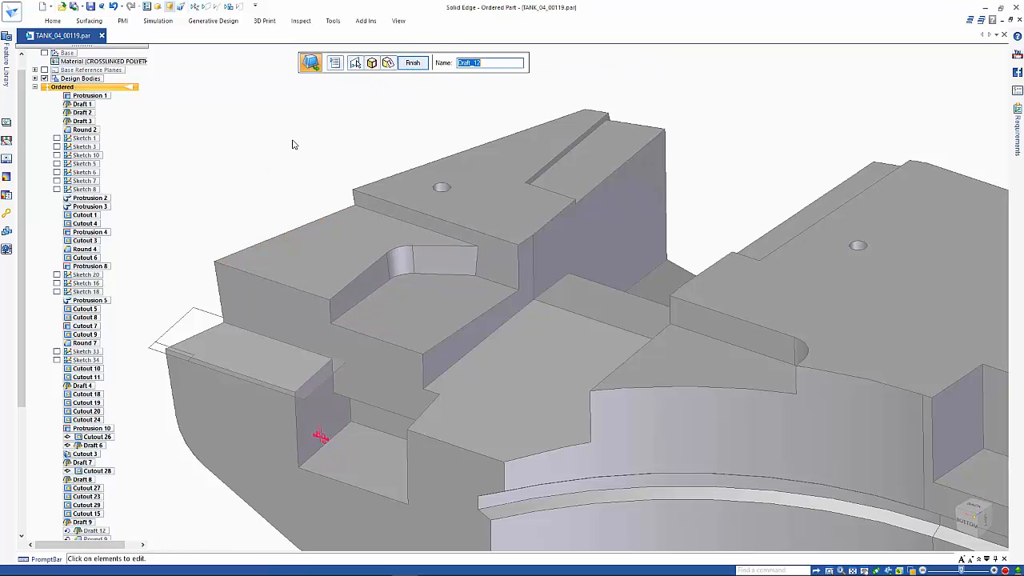
key("Escape")
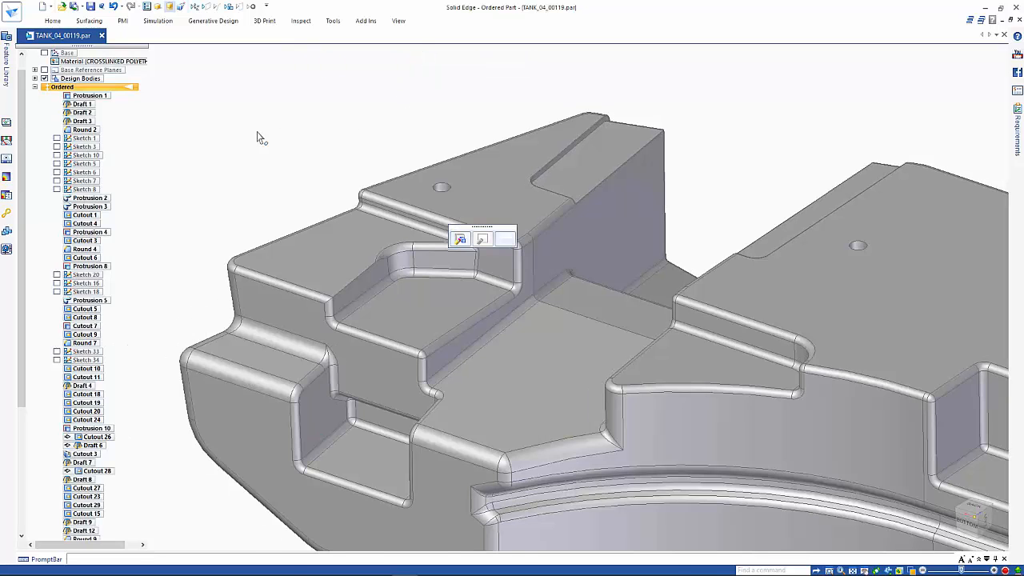
key("Escape")
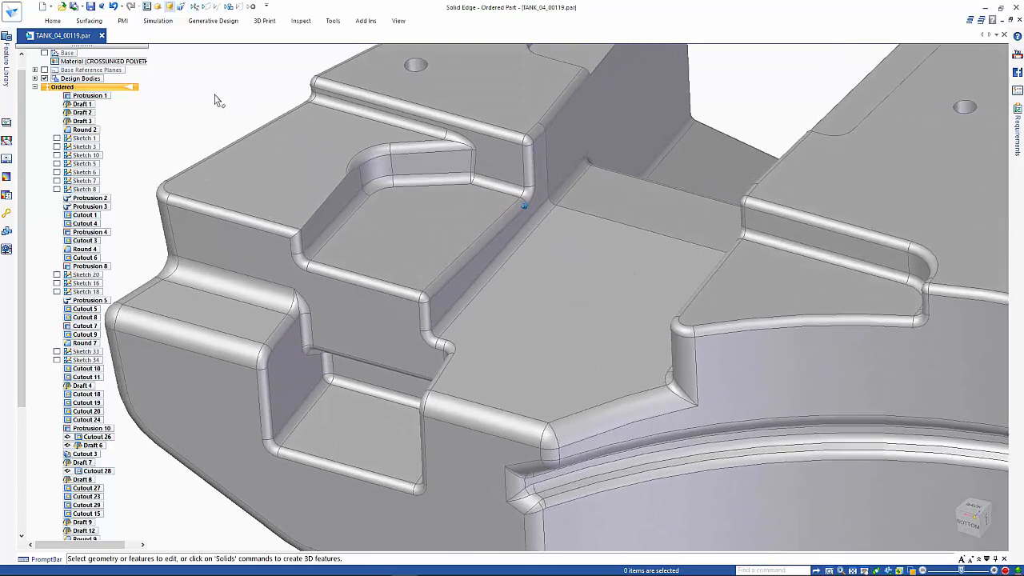
- Edit Round 10 to include the upper edge of the upper pocket's slanted side face
scroll(198, 111, "down", 1)
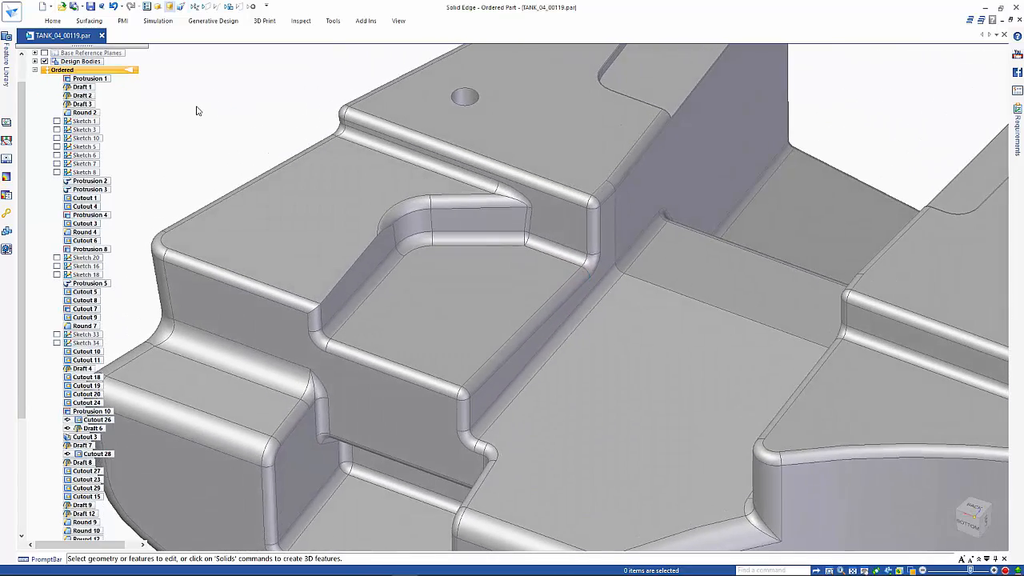
left_click(439, 203)
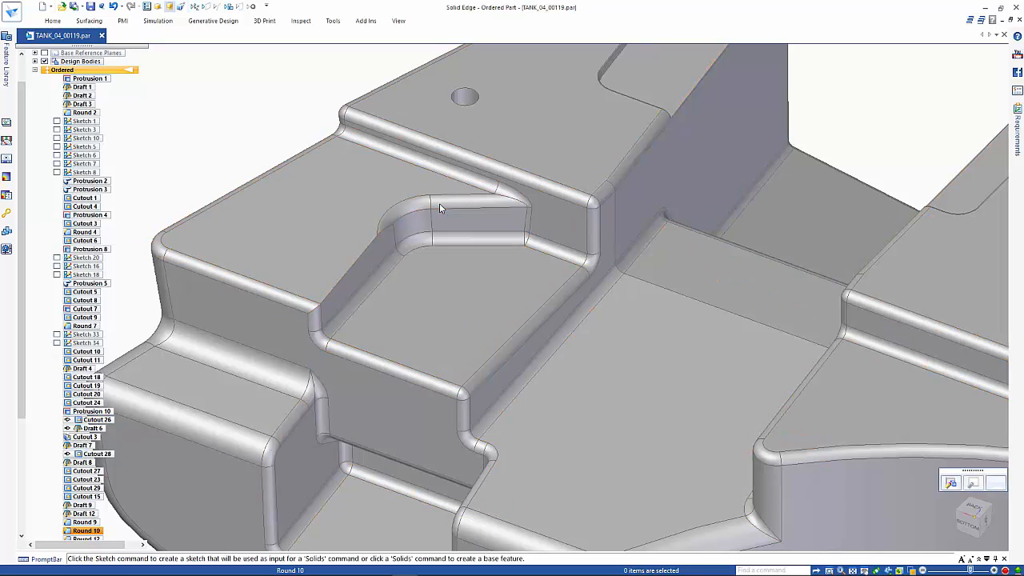
left_click(950, 487)
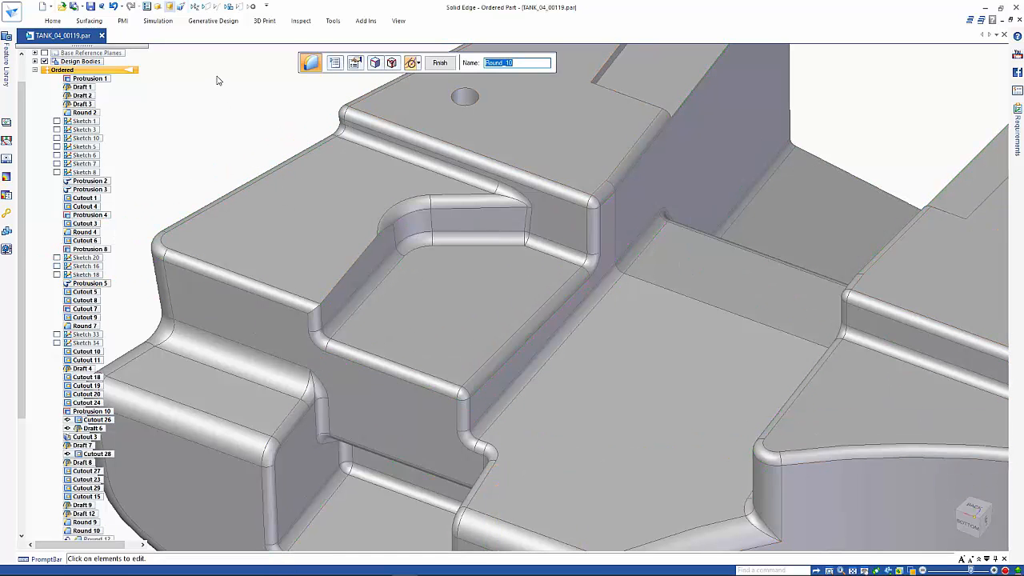
left_click(375, 63)
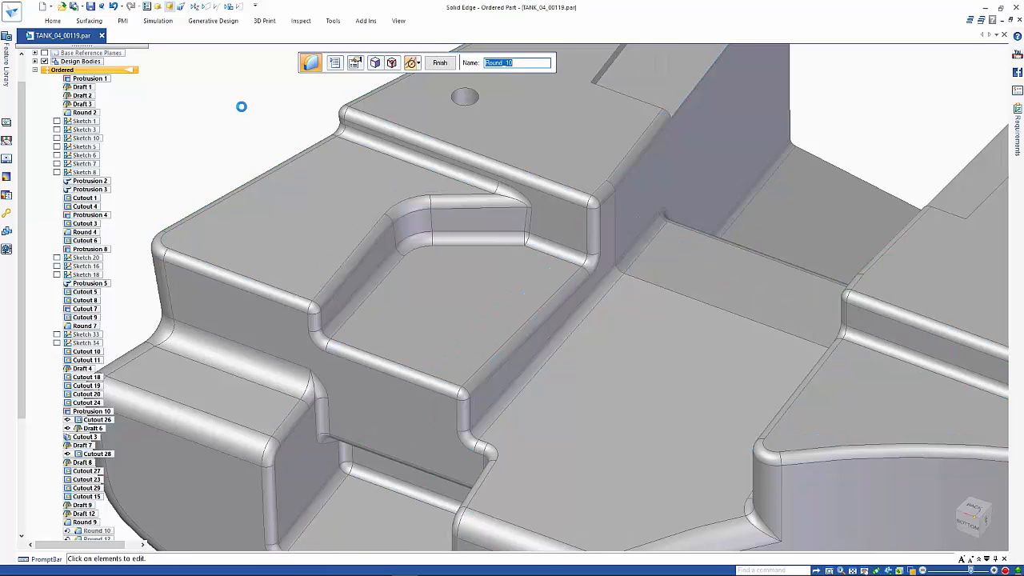
key("Return")
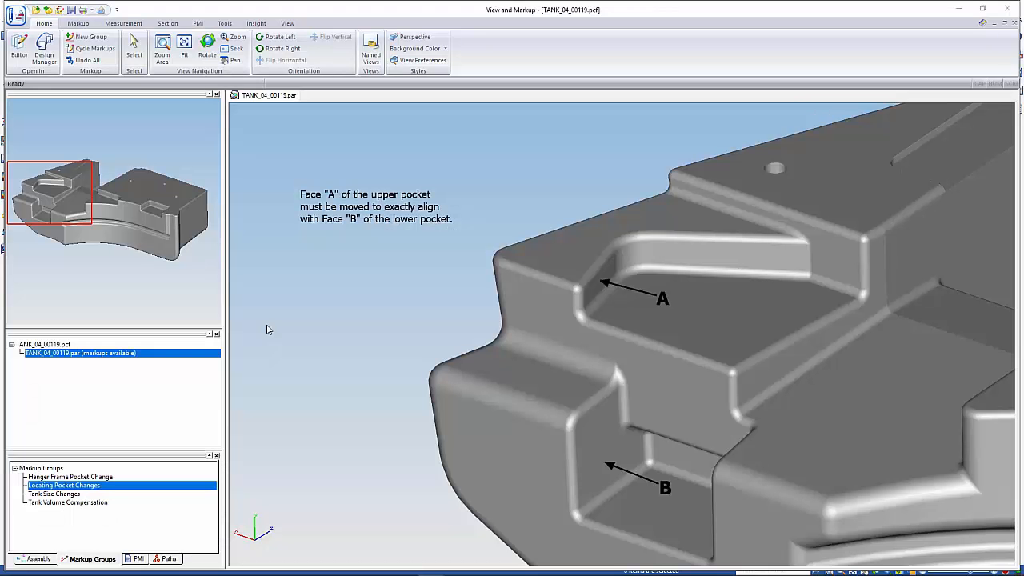
- Review the Tank Size Changes markup and return to the part in Solid Edge with its PMI dimensions displayed
left_click(64, 494)
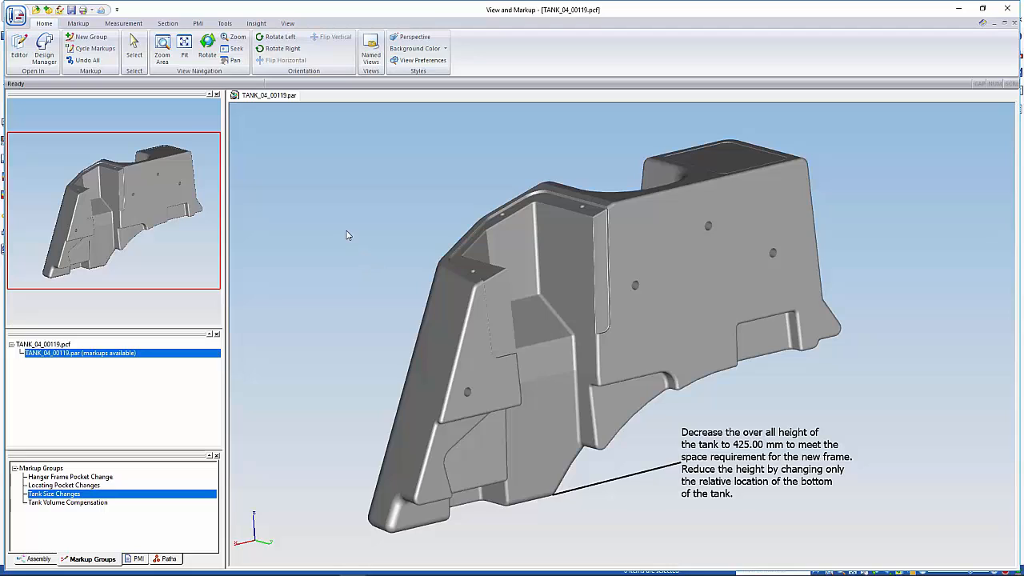
left_click(20, 46)
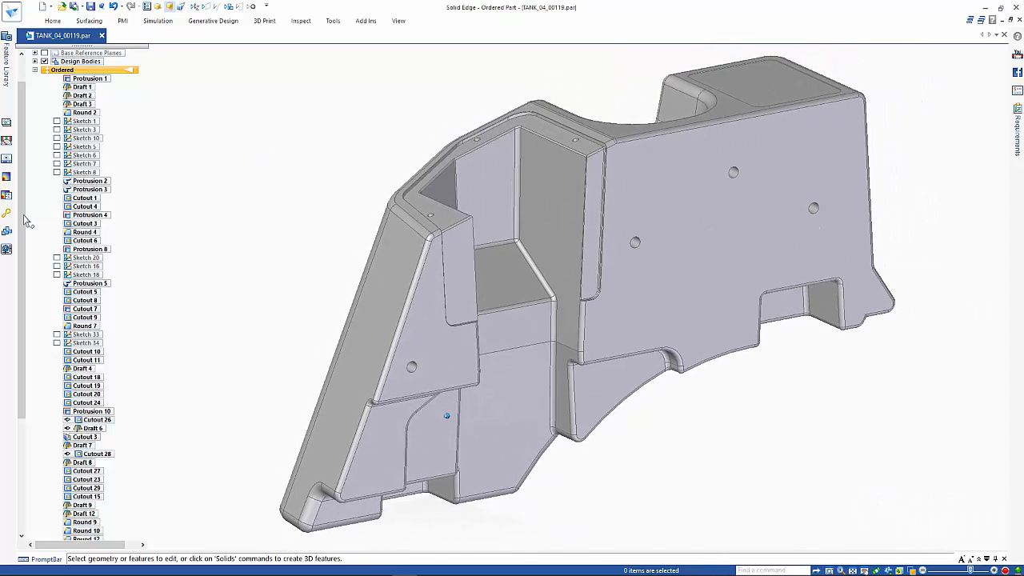
scroll(27, 216, "up", 2)
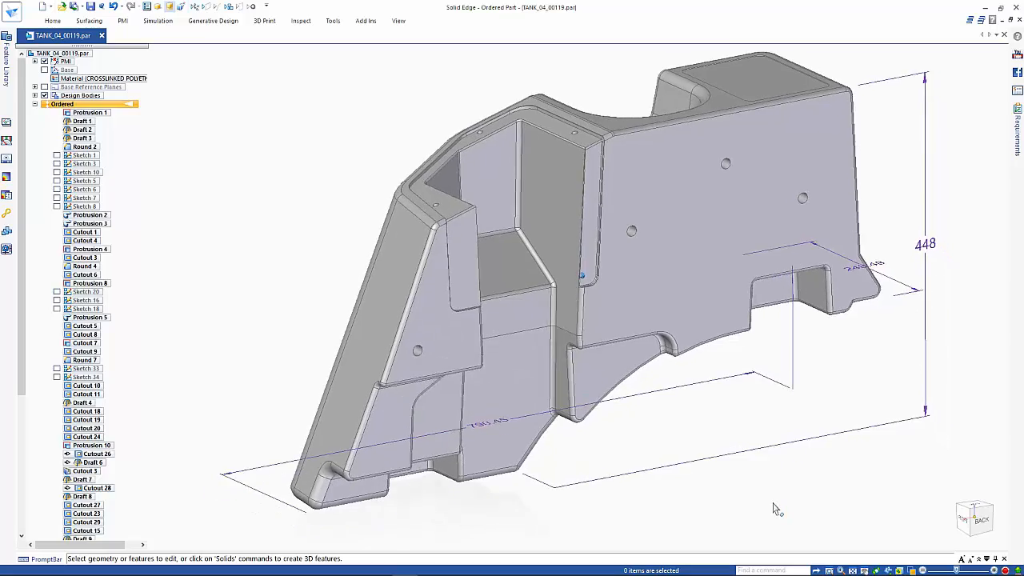
- Inspect the profile of Protrusion 8 on the tank's back and leave the feature edit without changes
middle_click_drag(761, 506, 539, 423)
left_click(547, 421)
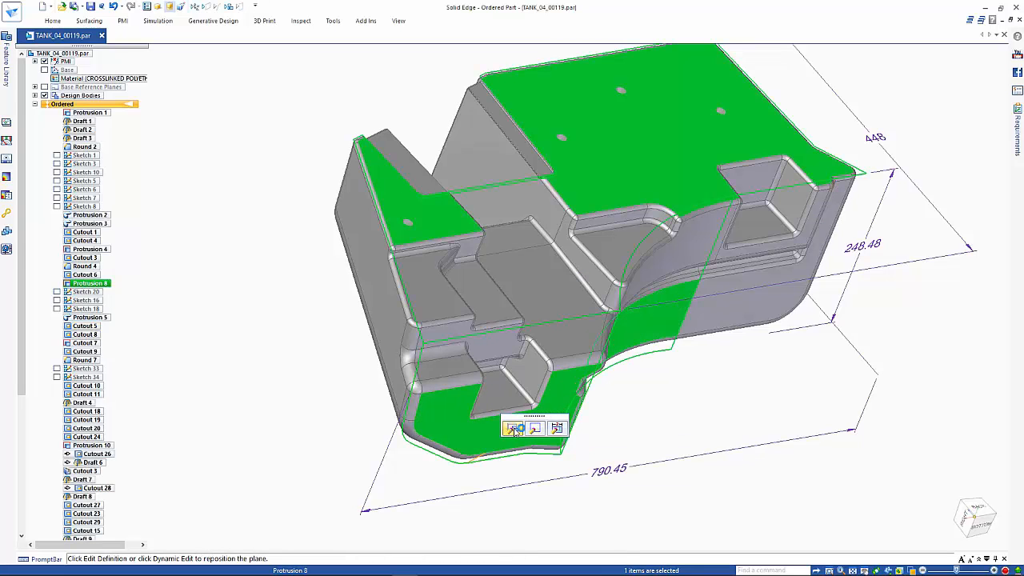
left_click(535, 429)
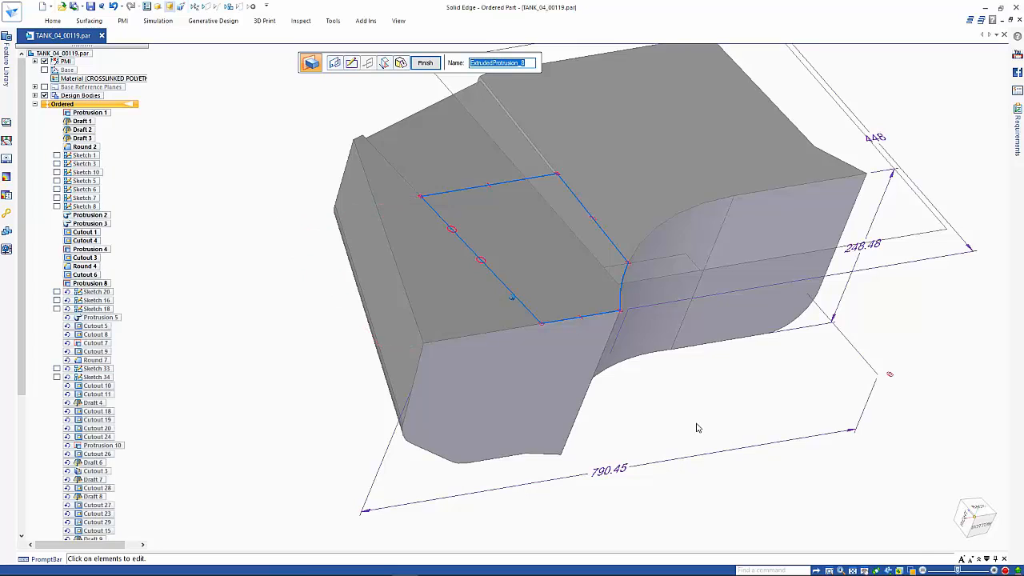
left_click(200, 284)
left_click(383, 424)
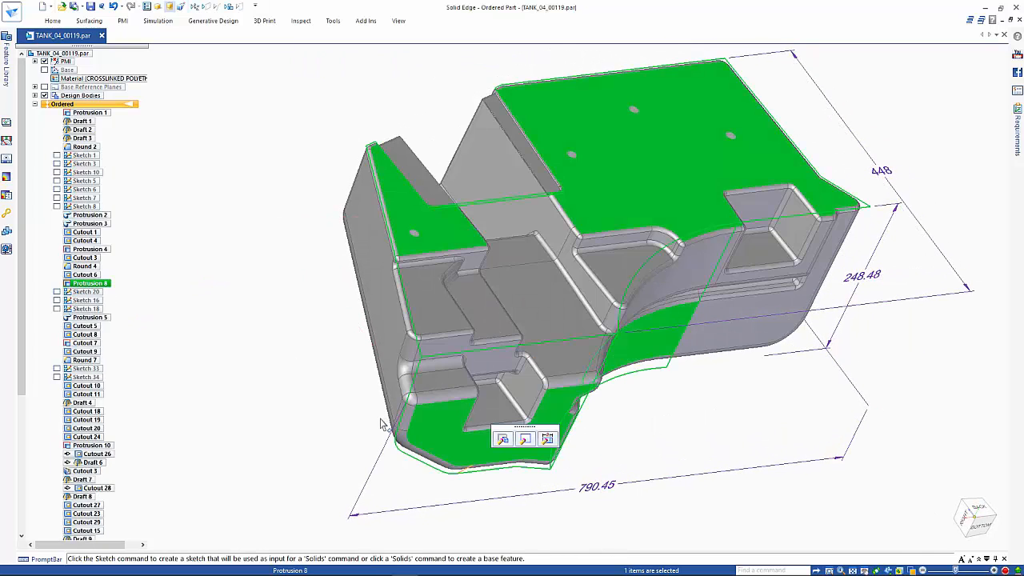
left_click(269, 393)
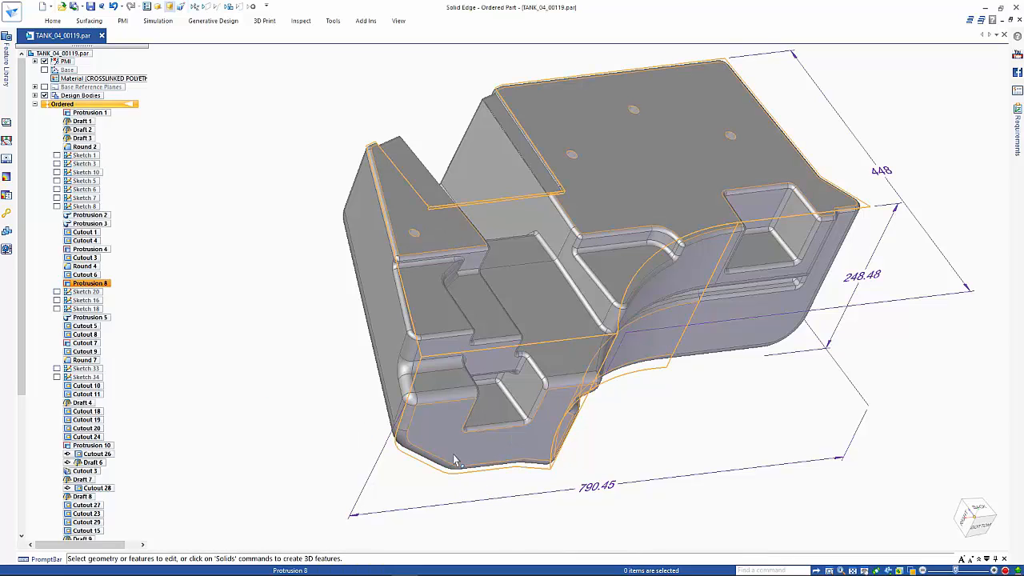
- Open the profile of Cutout 6 on the tank's bottom for editing and hide the PMI dimensions
right_click(454, 459)
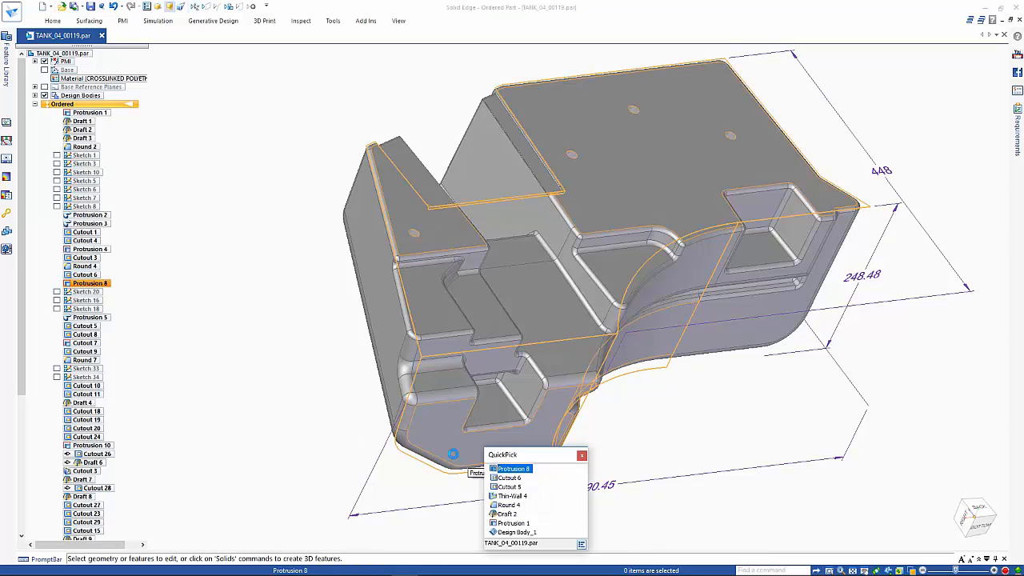
left_click(510, 477)
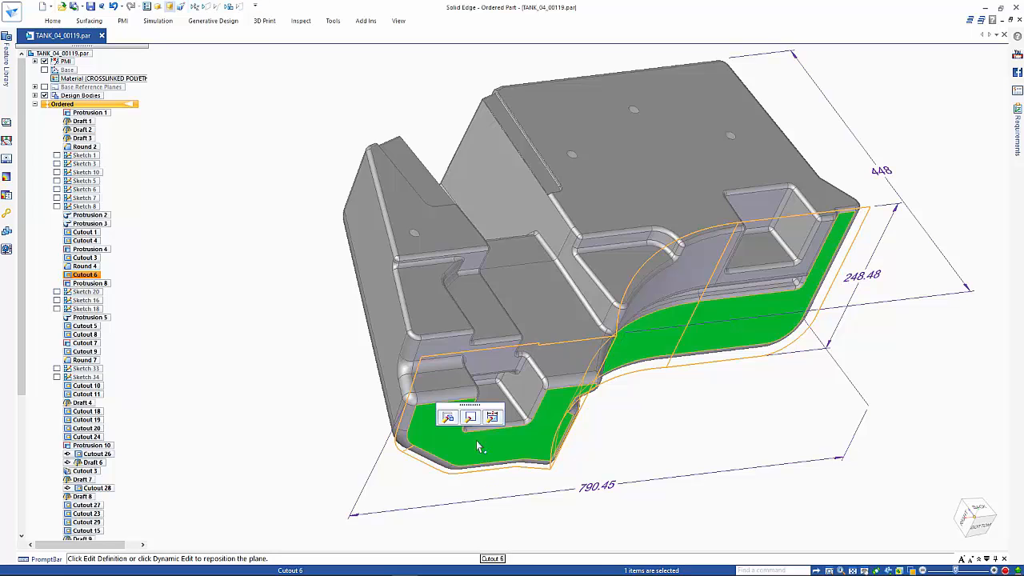
left_click(470, 417)
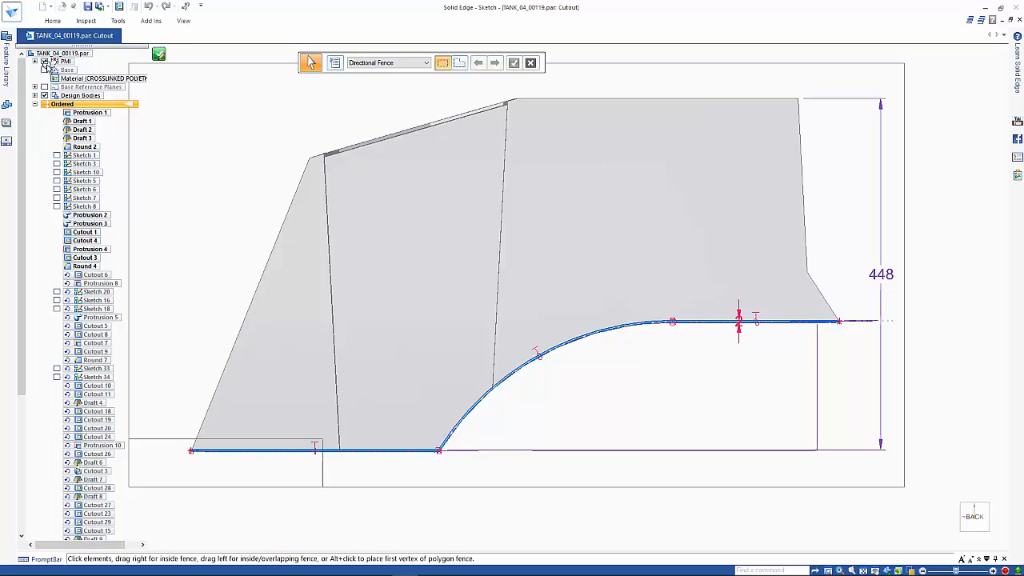
left_click(44, 62)
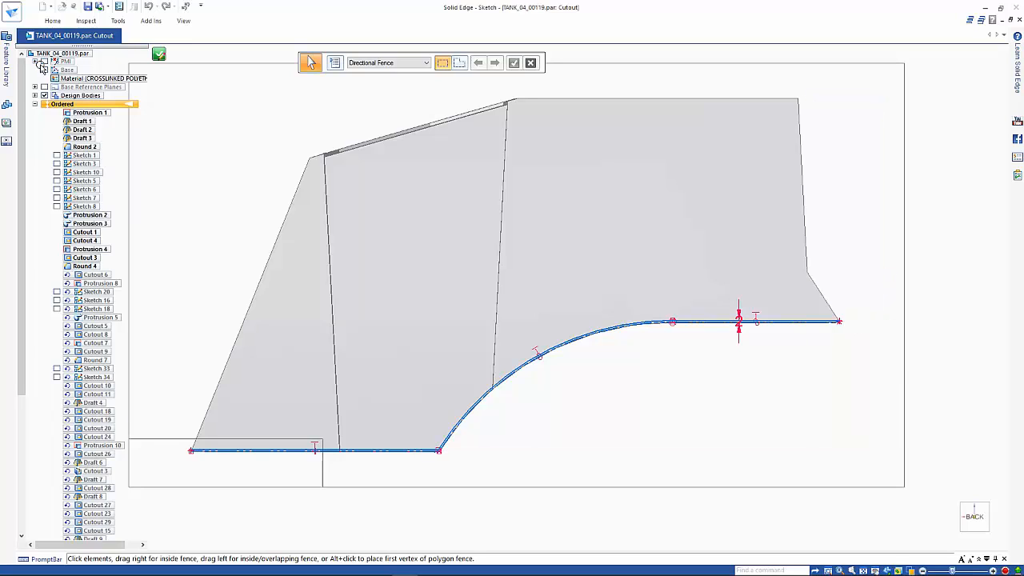
- Dimension the vertical distance between the tank's top edge and the lowest horizontal line of the cutout profile
right_click(839, 387)
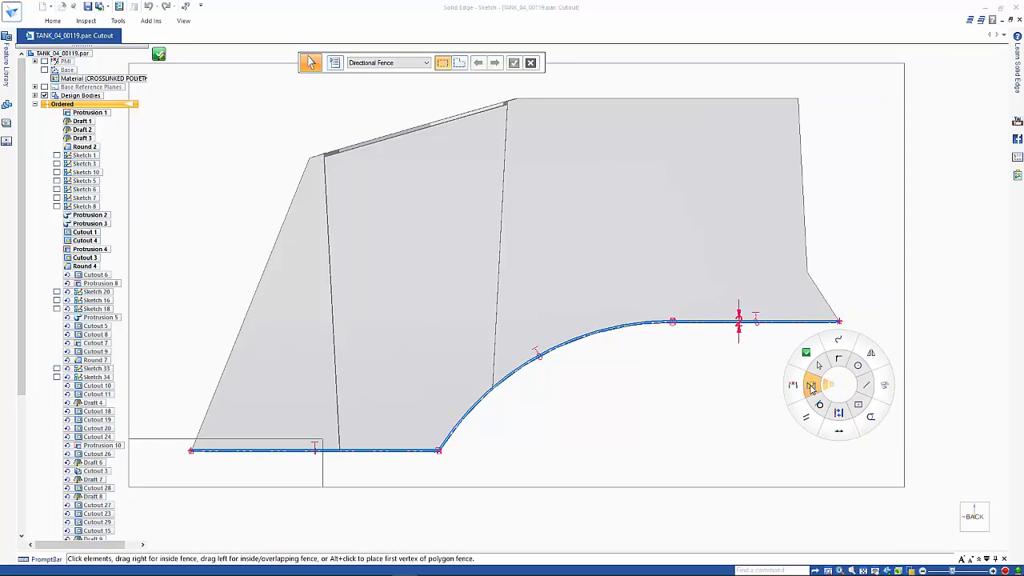
left_click(811, 388)
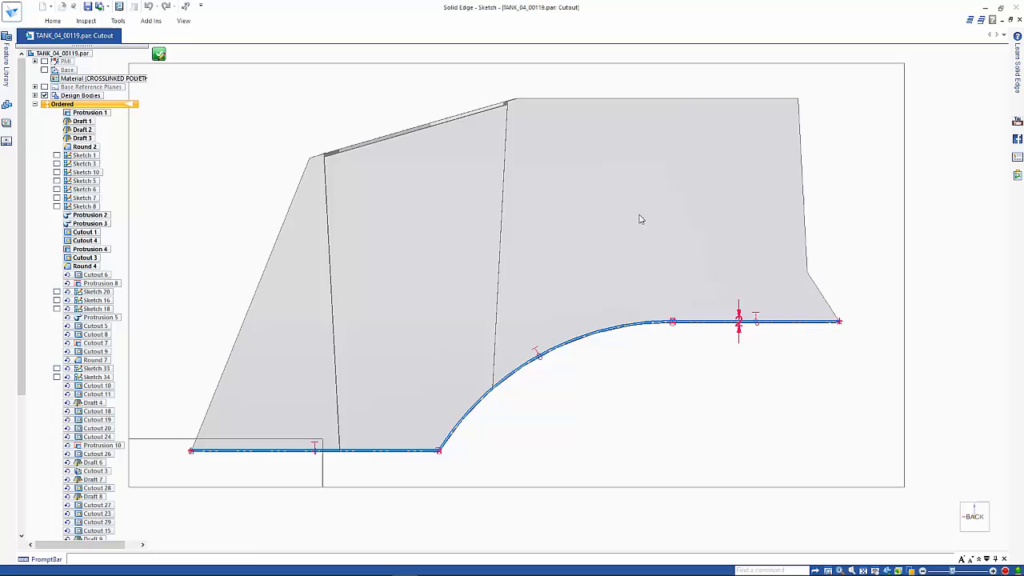
left_click(630, 101)
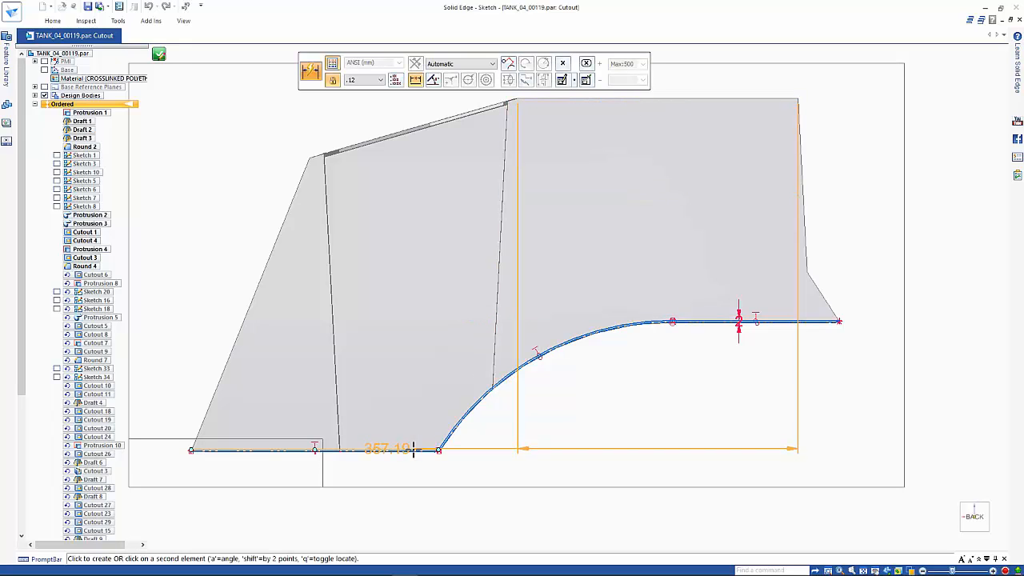
left_click(414, 450)
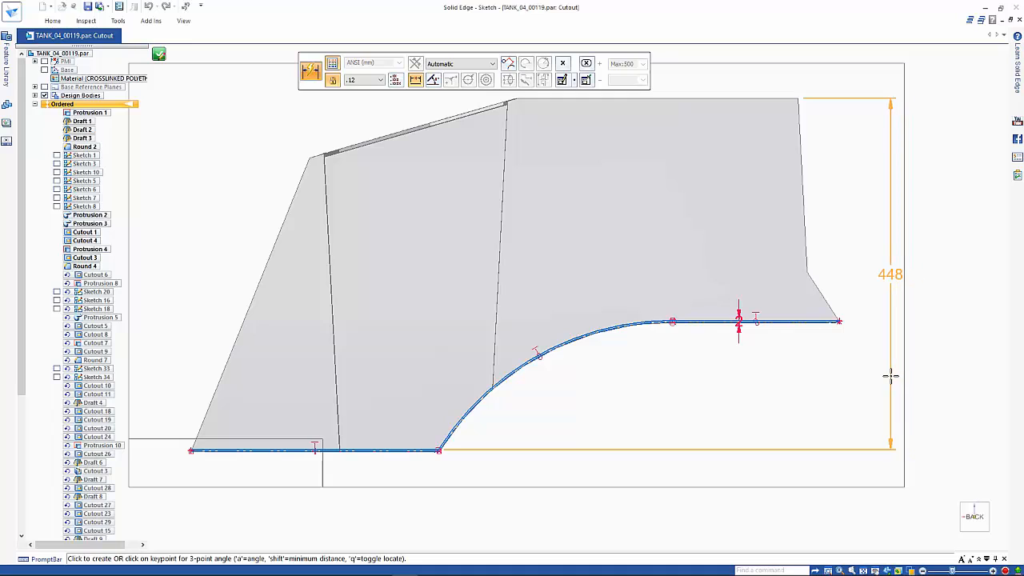
left_click(888, 375)
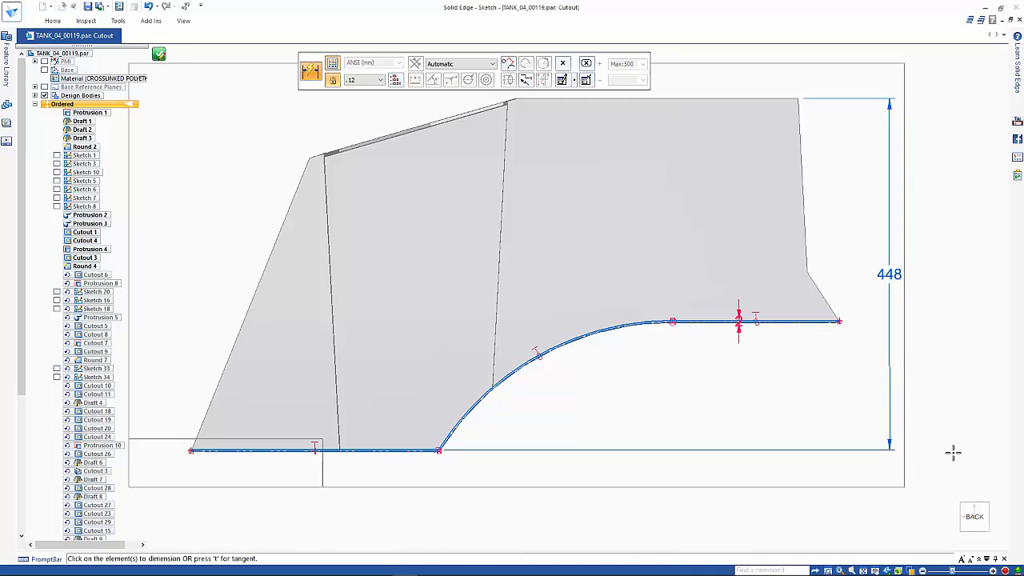
key("Escape")
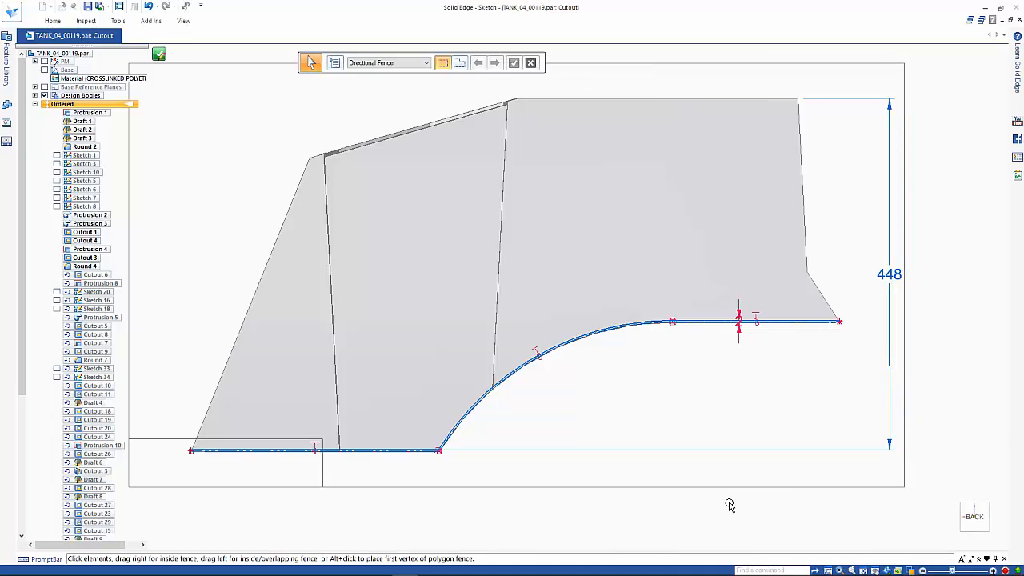
- Delete the profile's offset relationship, then lock the overall height dimension and set it to 425 mm
left_click(316, 440)
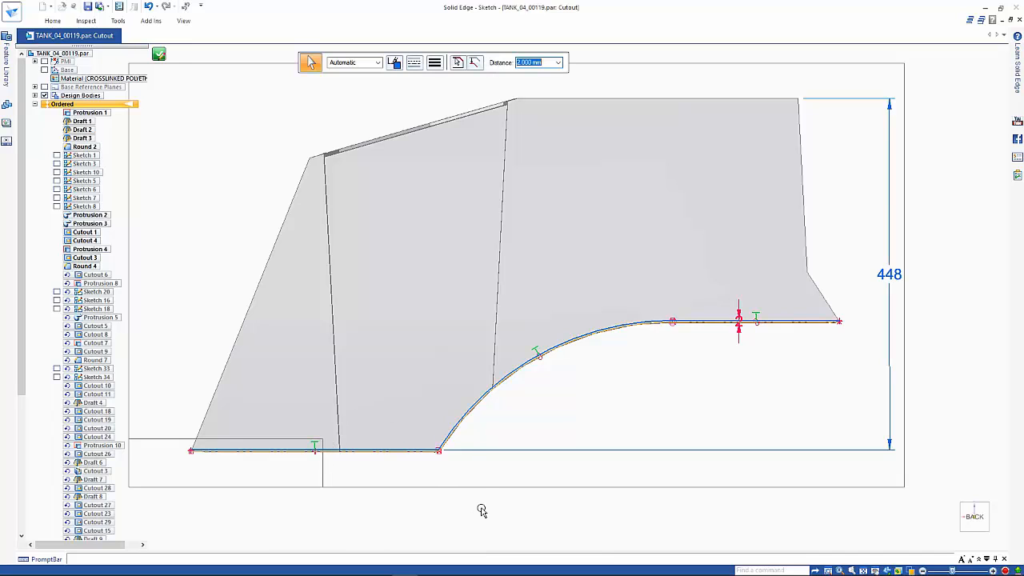
key("Escape")
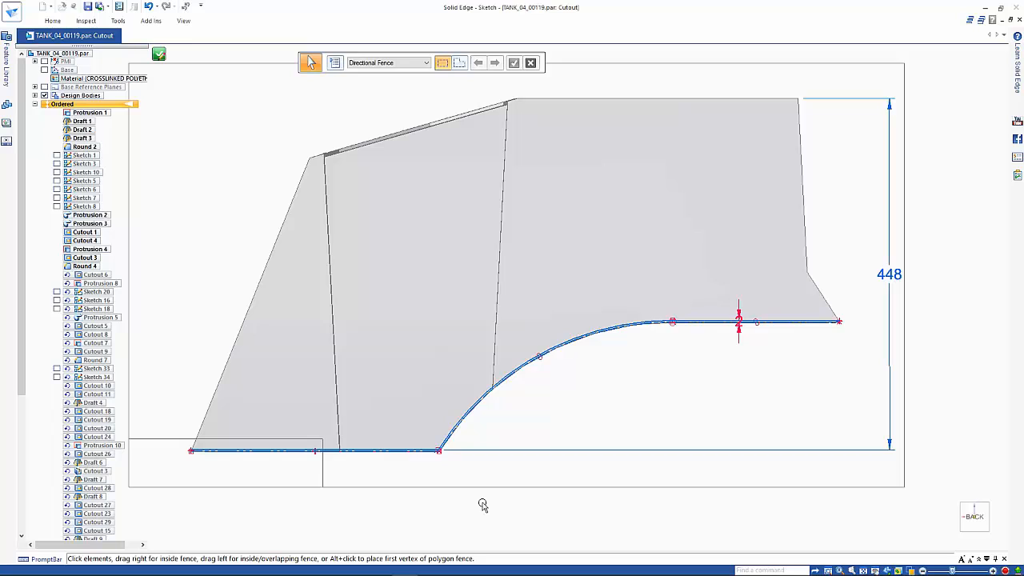
left_click(887, 273)
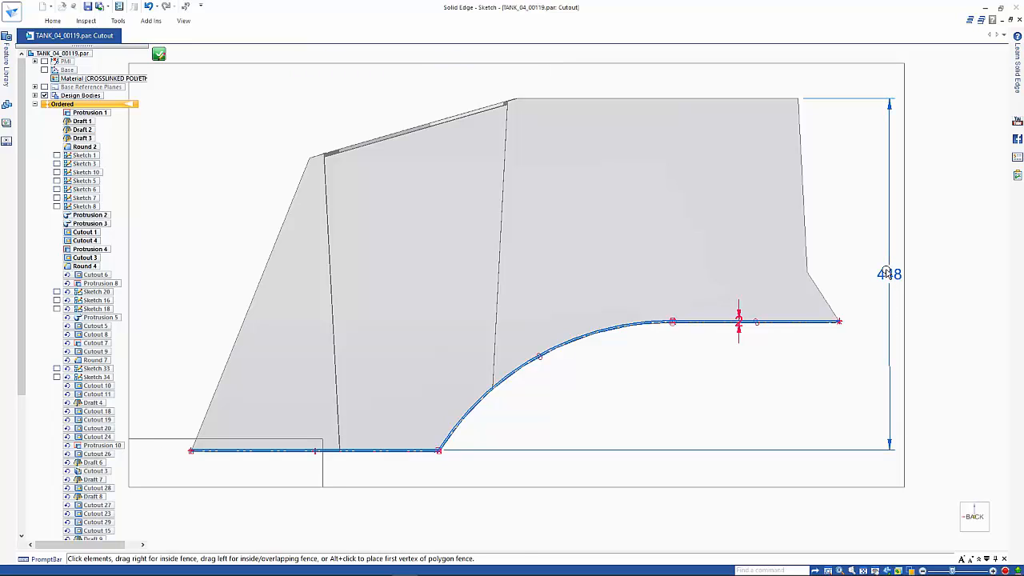
left_click(886, 273)
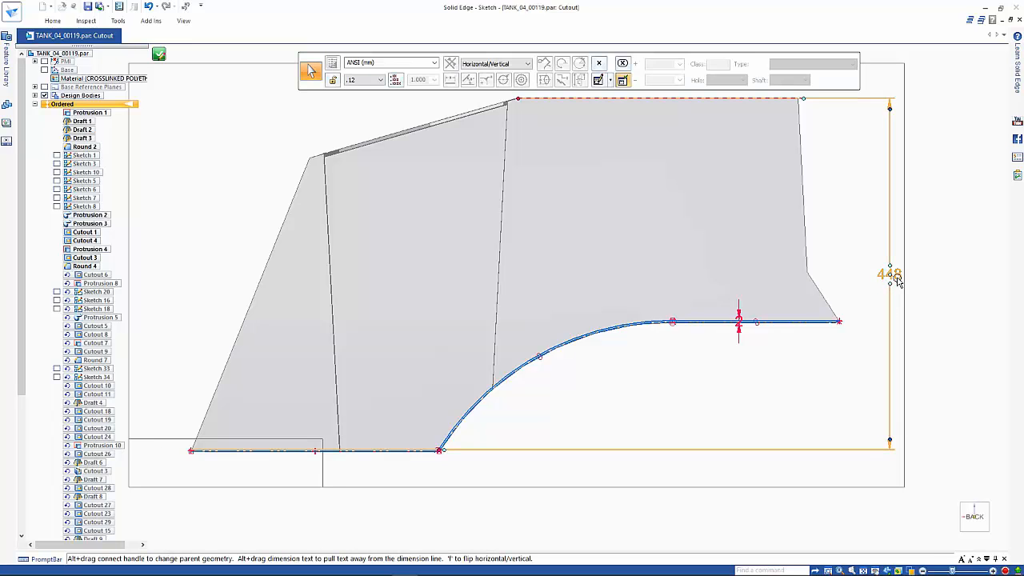
left_click(897, 276)
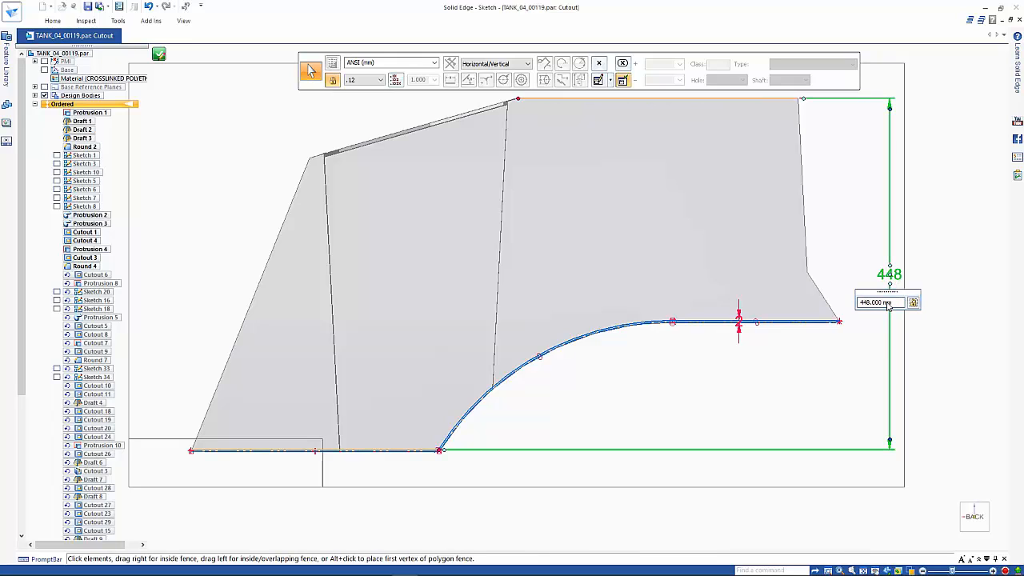
left_click_drag(893, 302, 844, 302)
key("Return")
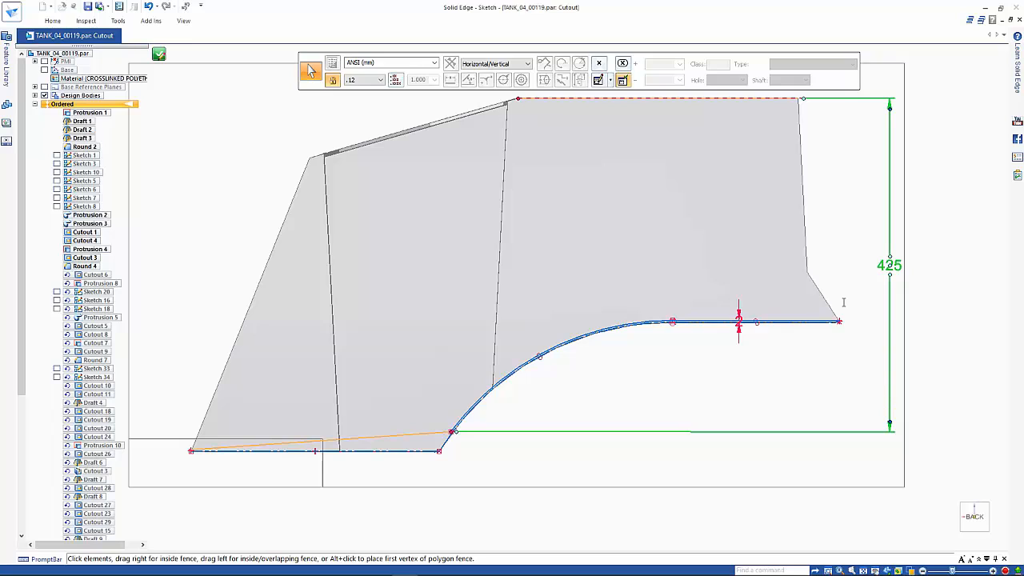
key("Escape")
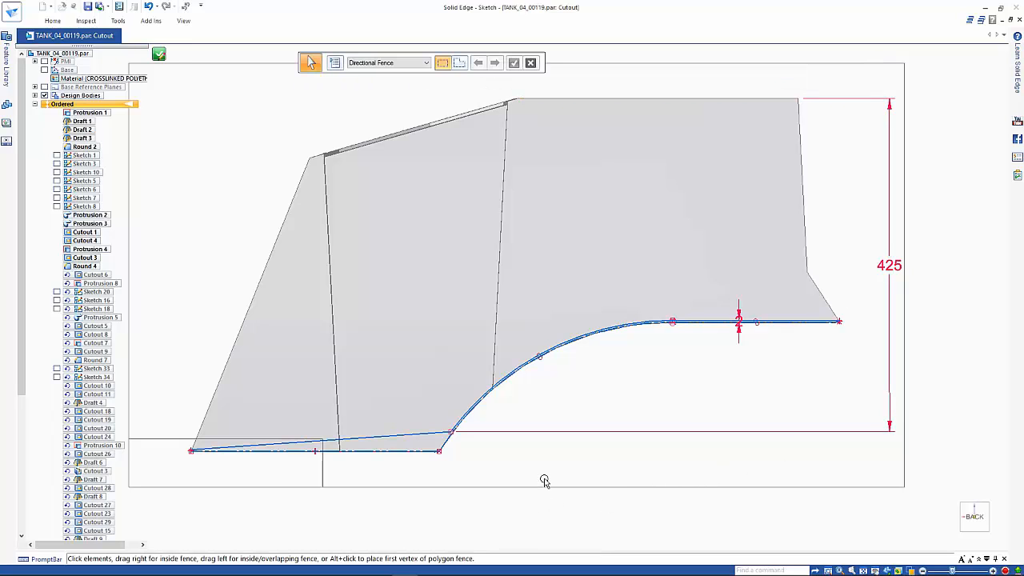
- Make the tilted bottom profile line parallel to the original bottom line and close the Cutout 6 sketch
right_click_drag(543, 473, 517, 496)
left_click(421, 433)
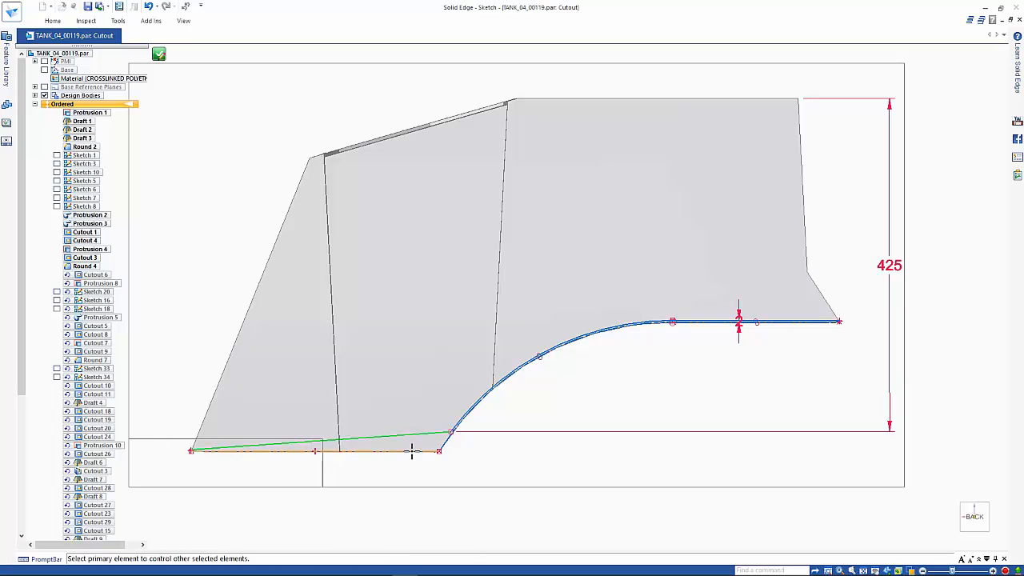
left_click(414, 451)
key("Escape")
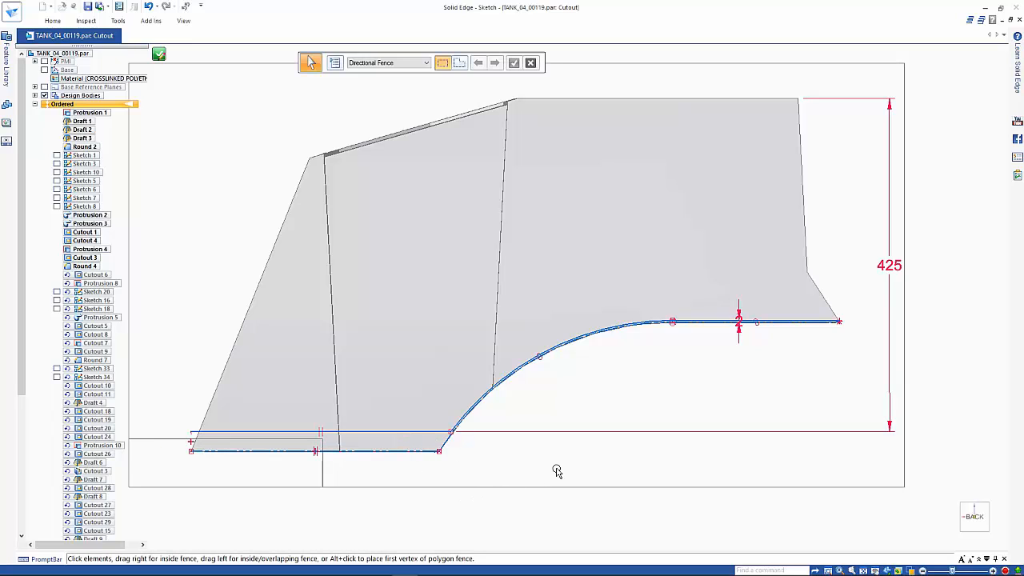
left_click(159, 55)
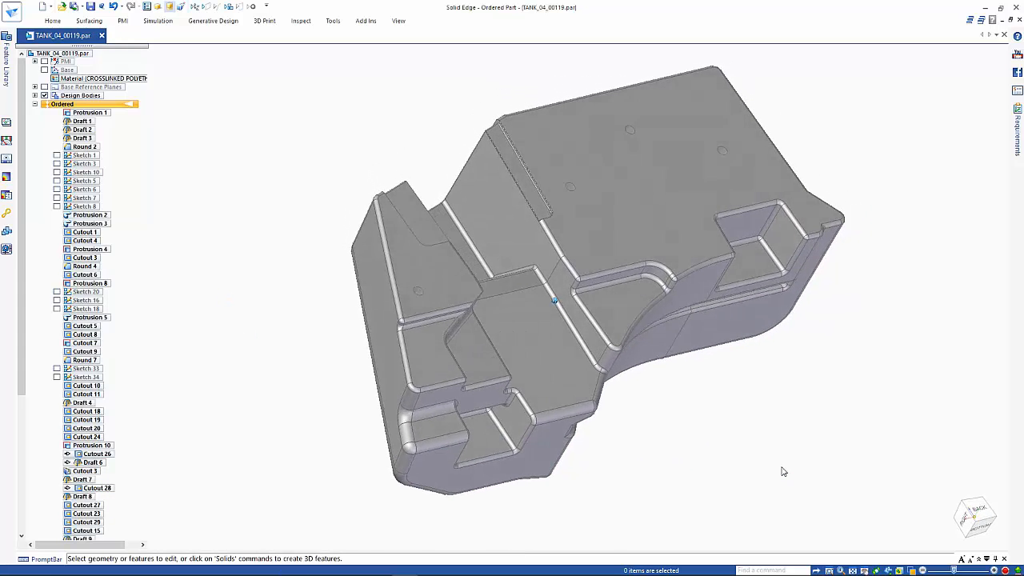
left_click(44, 61)
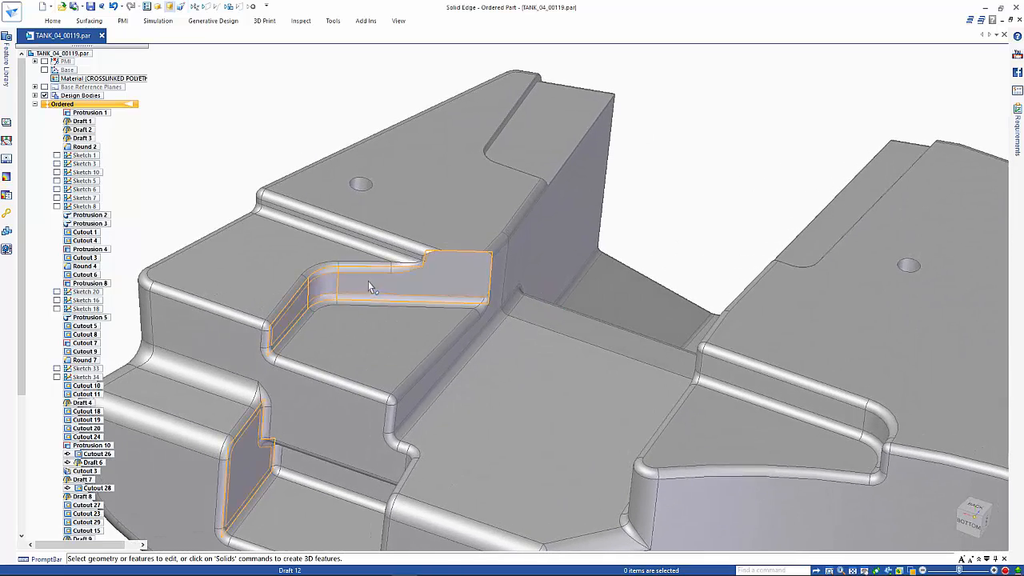
- Edit Round 10 to include the upper edge and adjacent vertical edge of the upper pocket's slanted side face
left_click(365, 272)
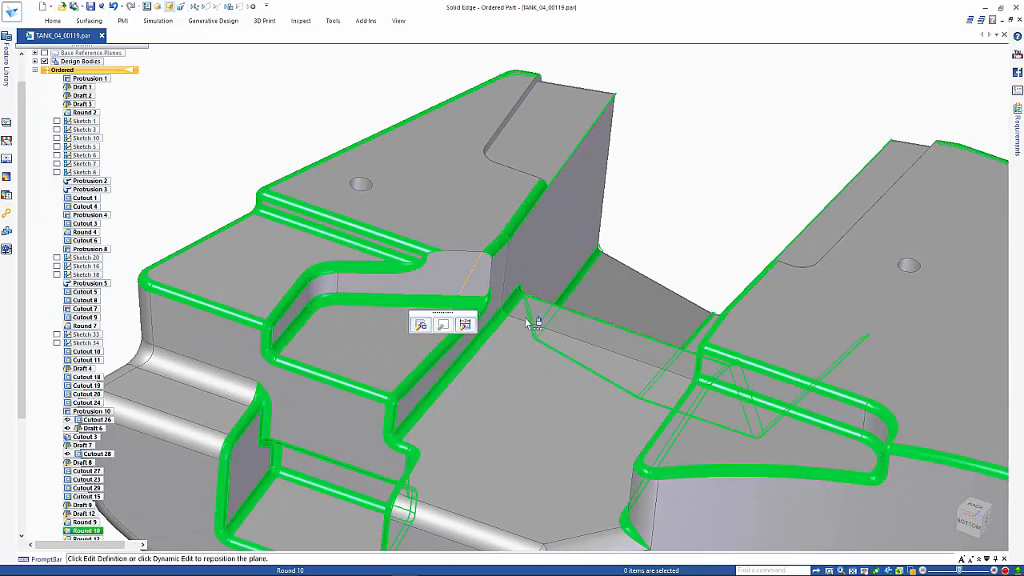
left_click(421, 324)
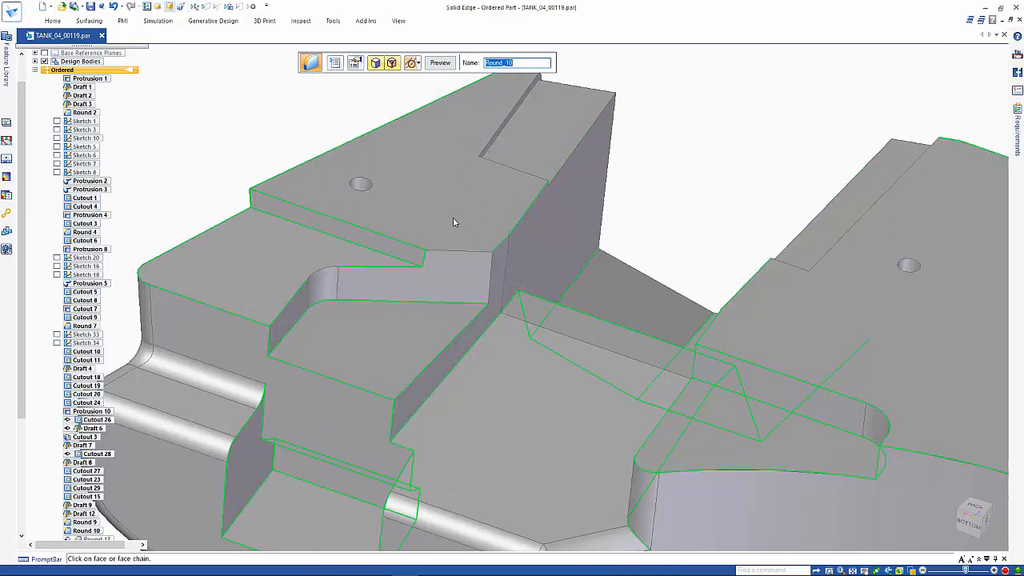
left_click(471, 254)
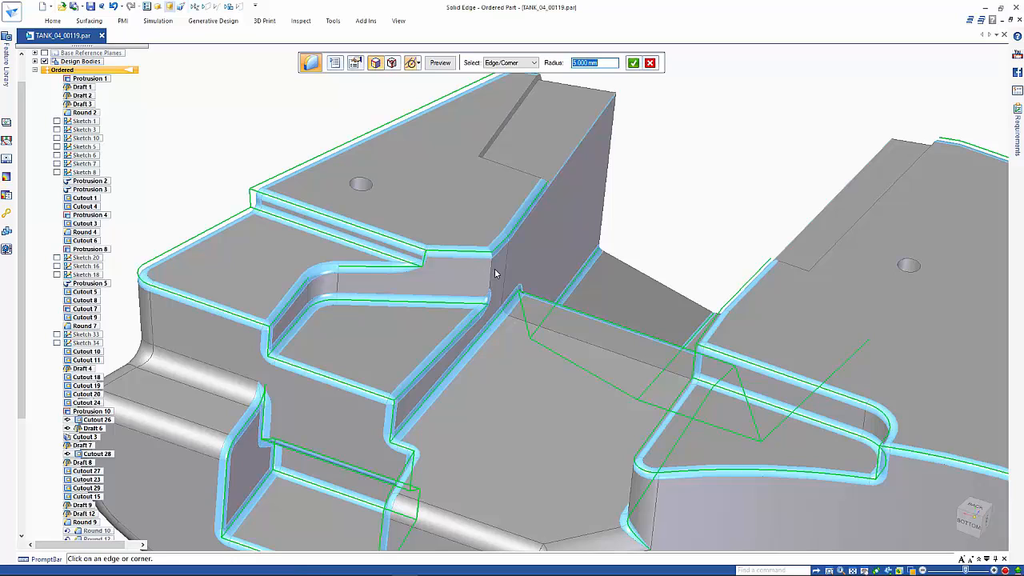
left_click(491, 277)
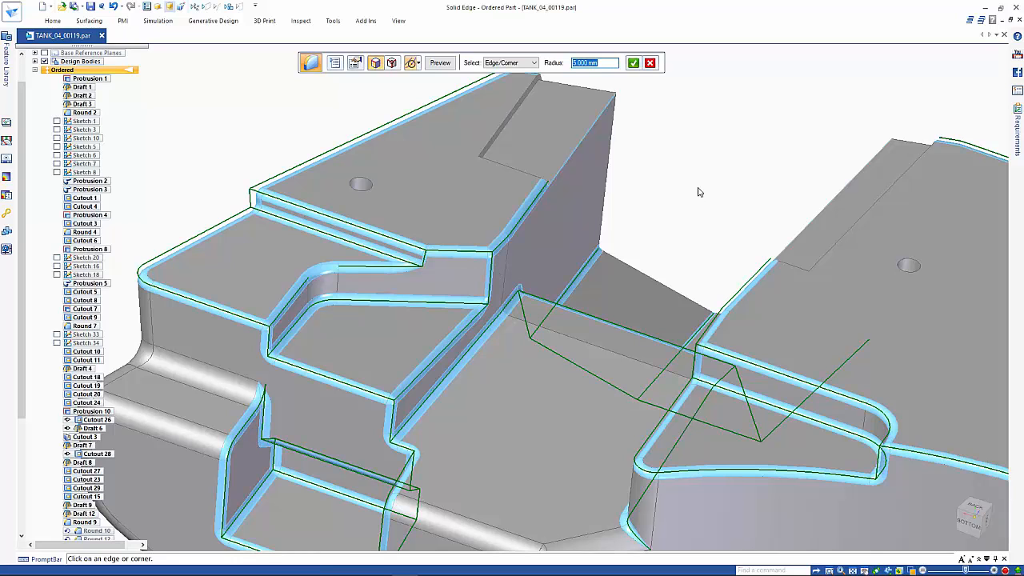
right_click(699, 192)
right_click(698, 192)
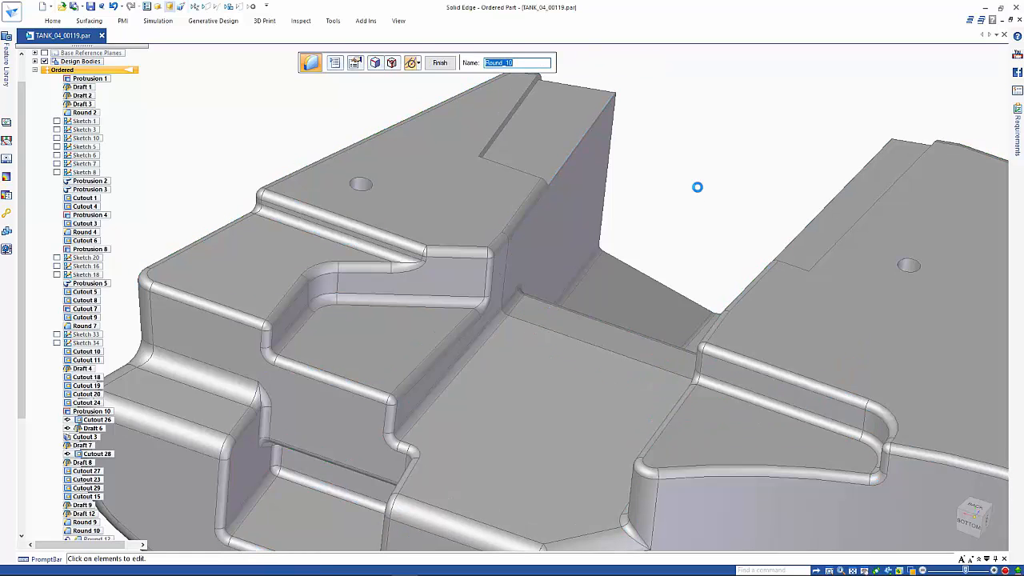
right_click(698, 192)
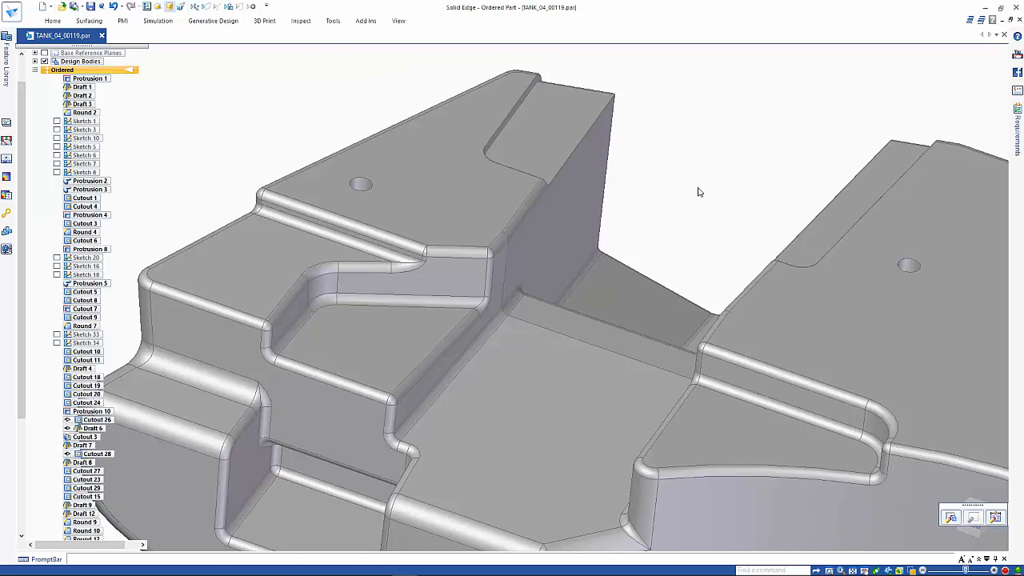
- Review the Locating Pocket Changes markup in View and Markup and return to the part in Solid Edge
left_click(699, 192)
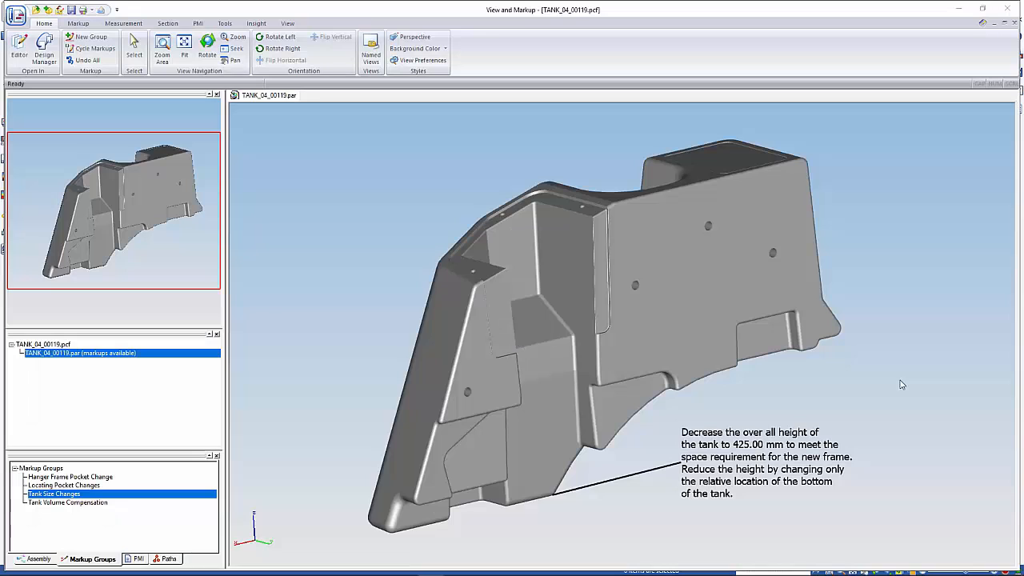
left_click(67, 485)
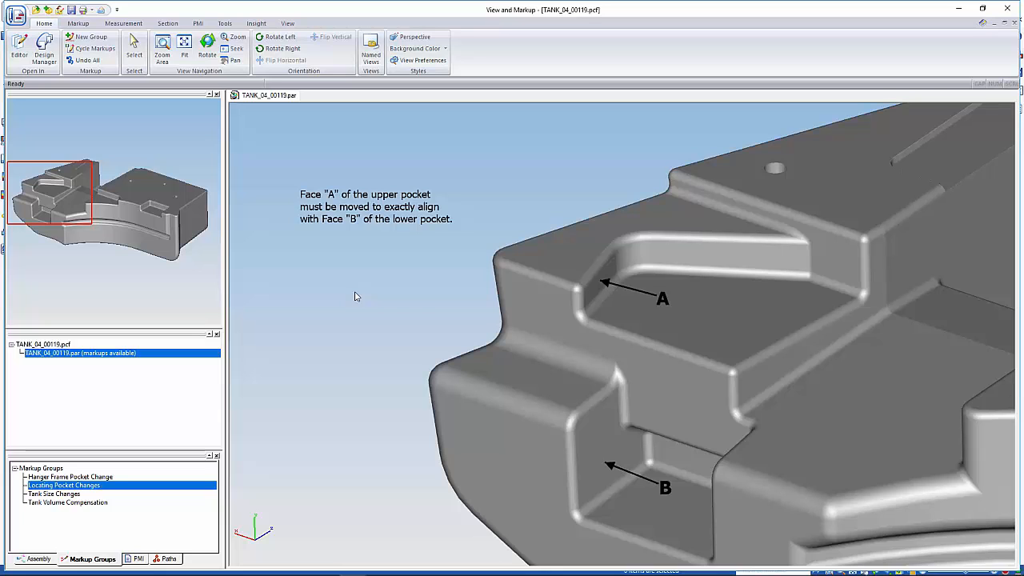
left_click(20, 48)
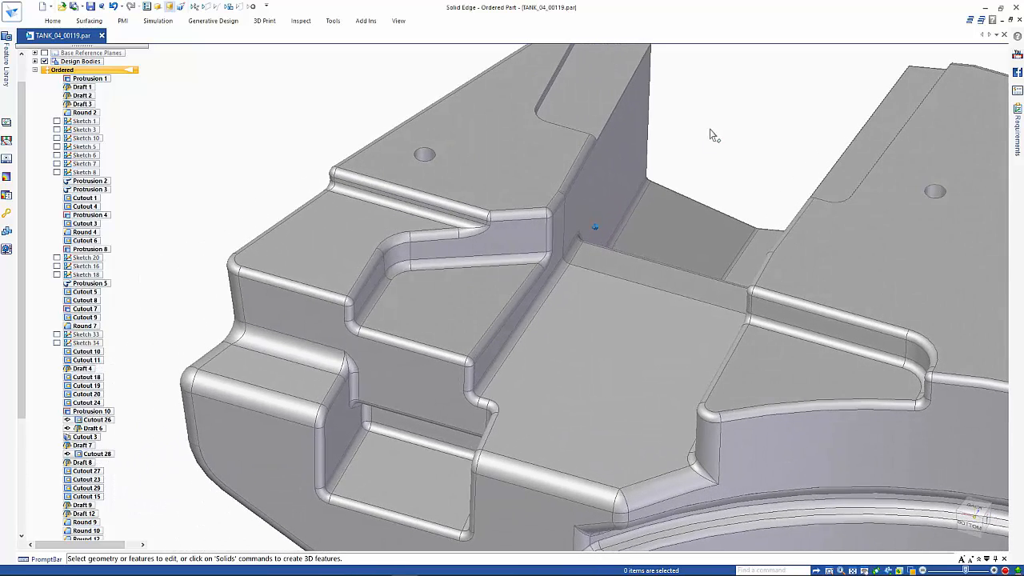
- Open the profile of Cutout 15 on the upper pocket and unlock its 121.5 mm and 64 mm dimensions
left_click(433, 294)
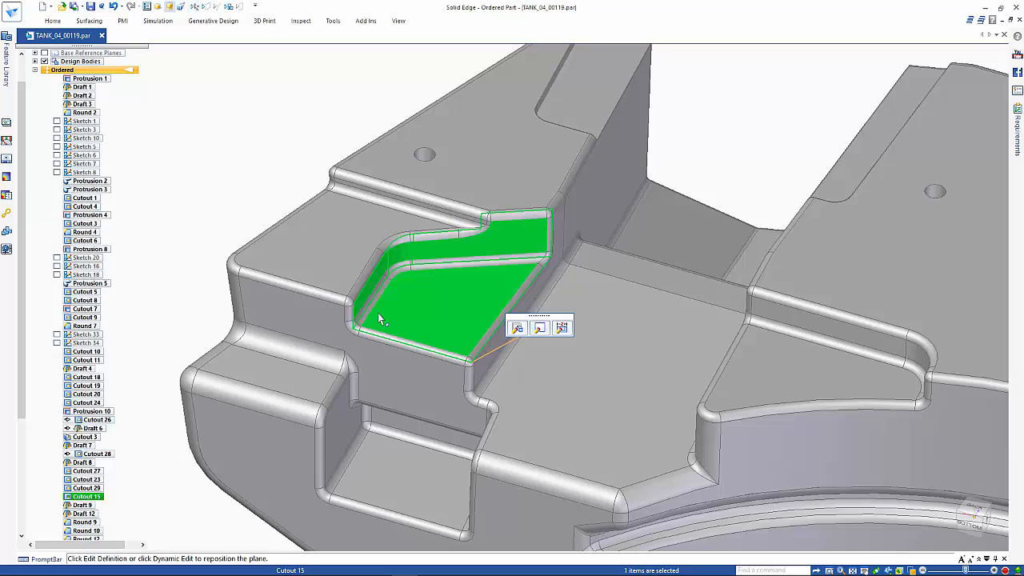
left_click(540, 328)
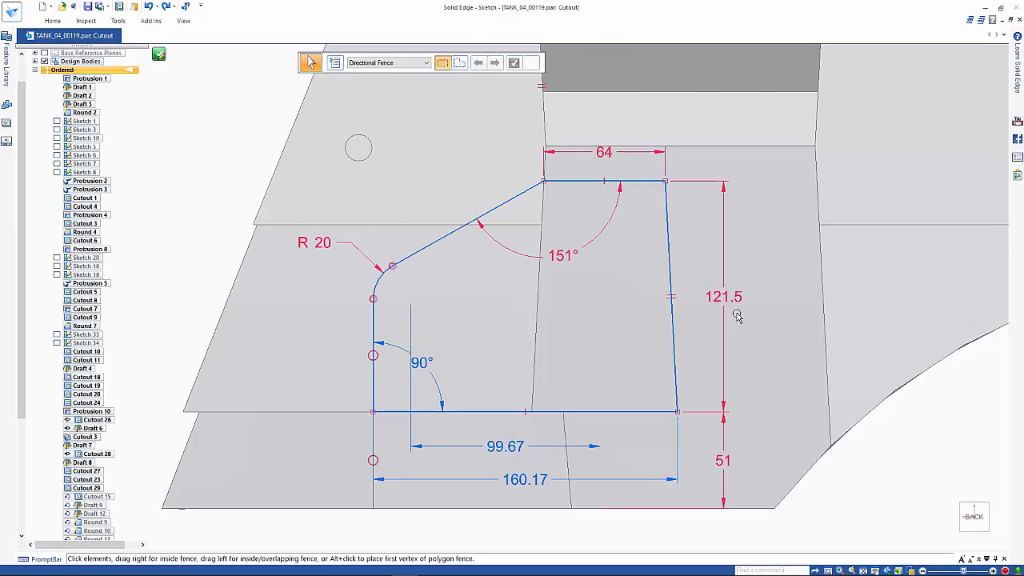
left_click(735, 301)
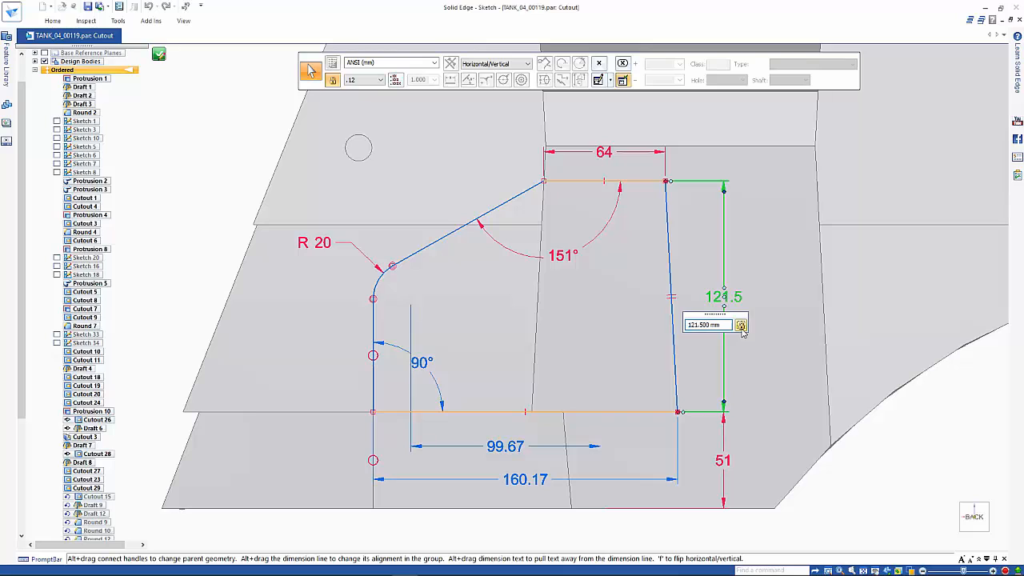
left_click(609, 163)
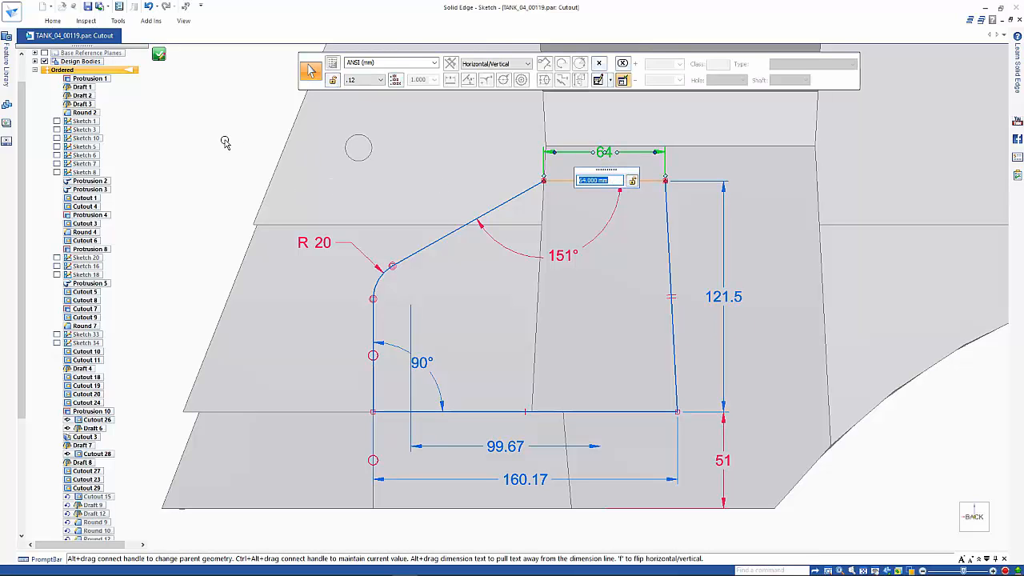
key("Escape")
right_click(183, 139)
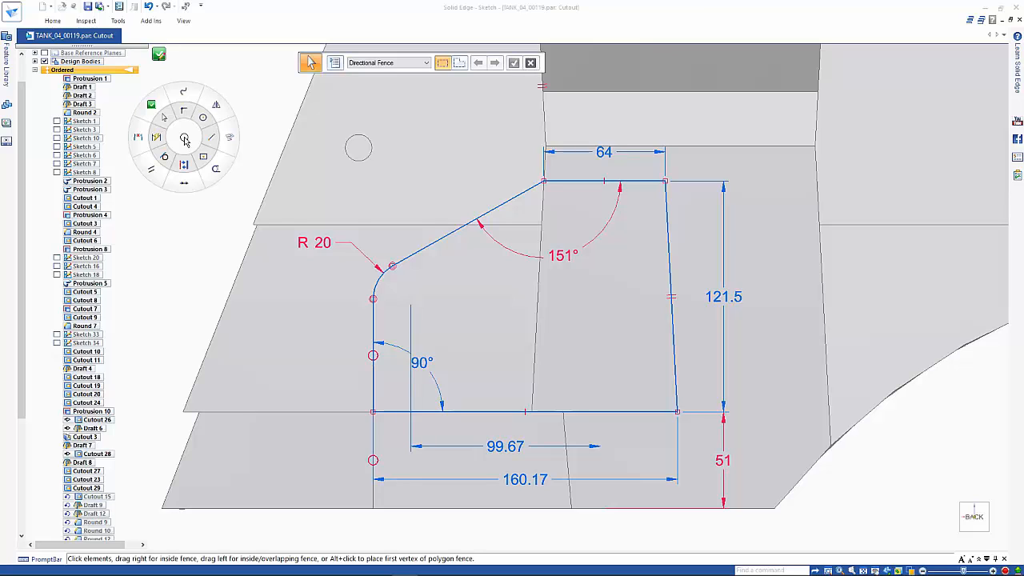
- Make the top line of the Cutout 15 profile collinear with the neighbouring horizontal model edge below it and close the sketch
left_click(186, 185)
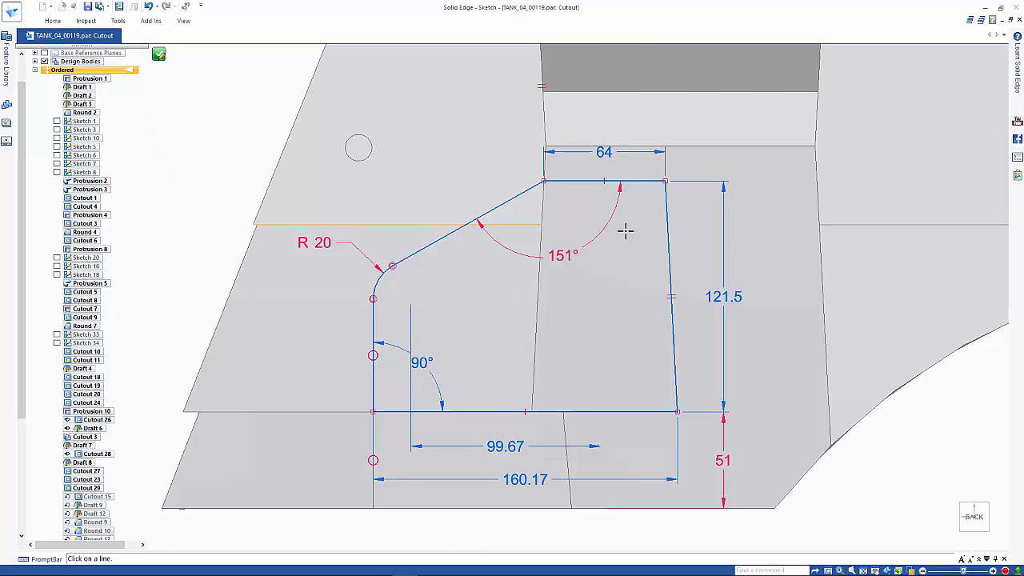
left_click(589, 184)
left_click(523, 225)
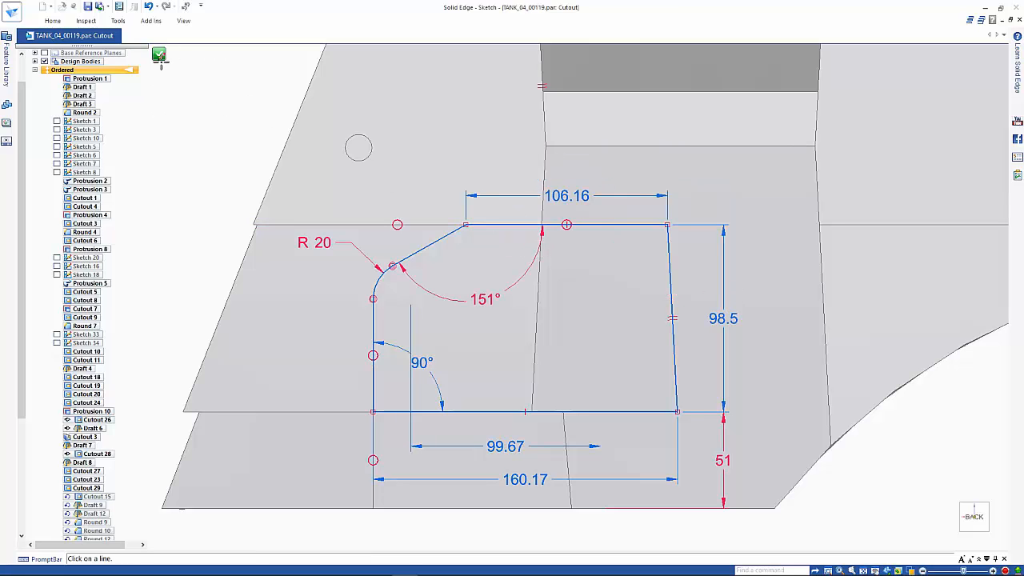
left_click(159, 55)
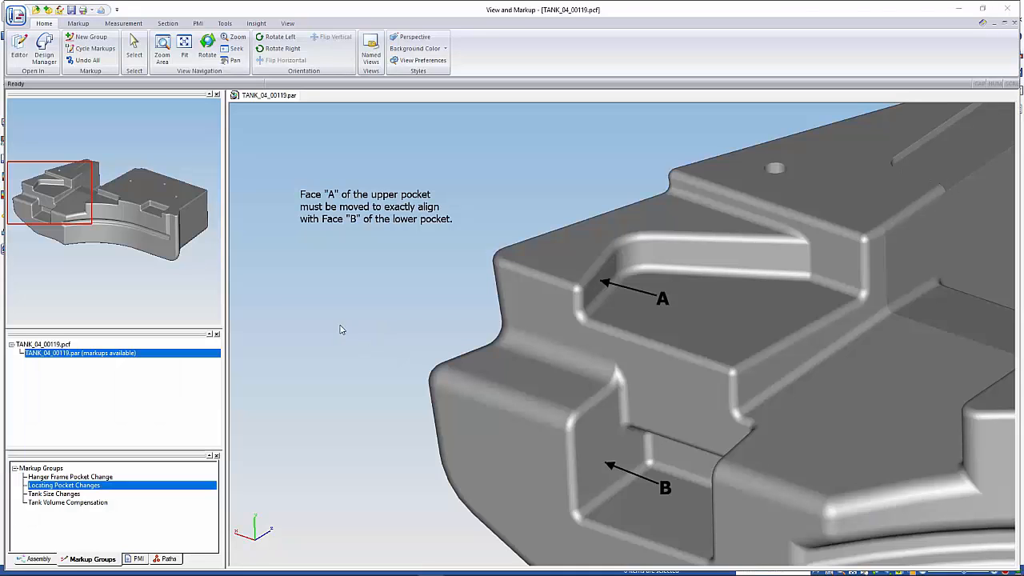
- Review the Tank Volume Compensation markup and return to the part in Solid Edge
left_click(75, 502)
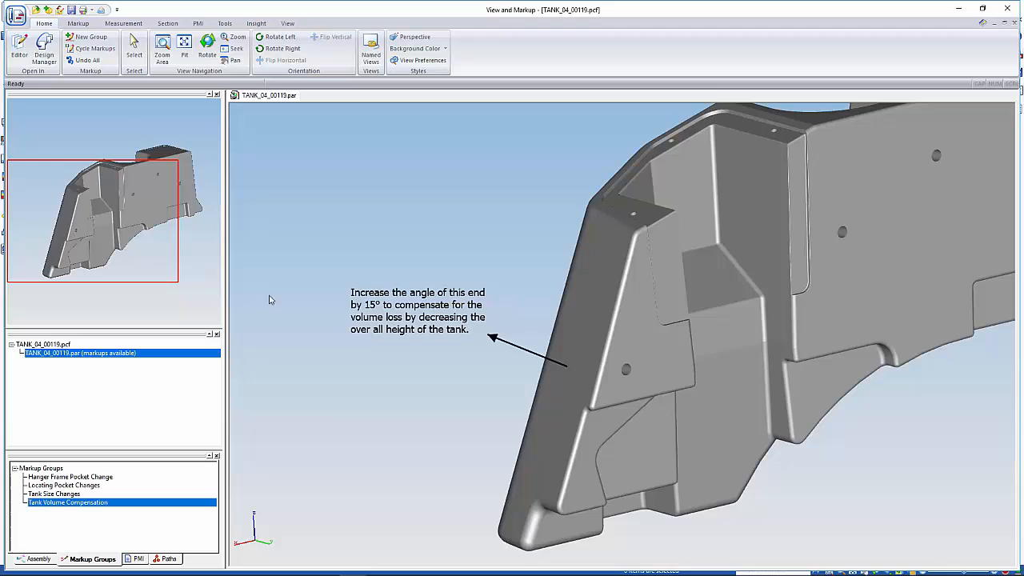
left_click(19, 47)
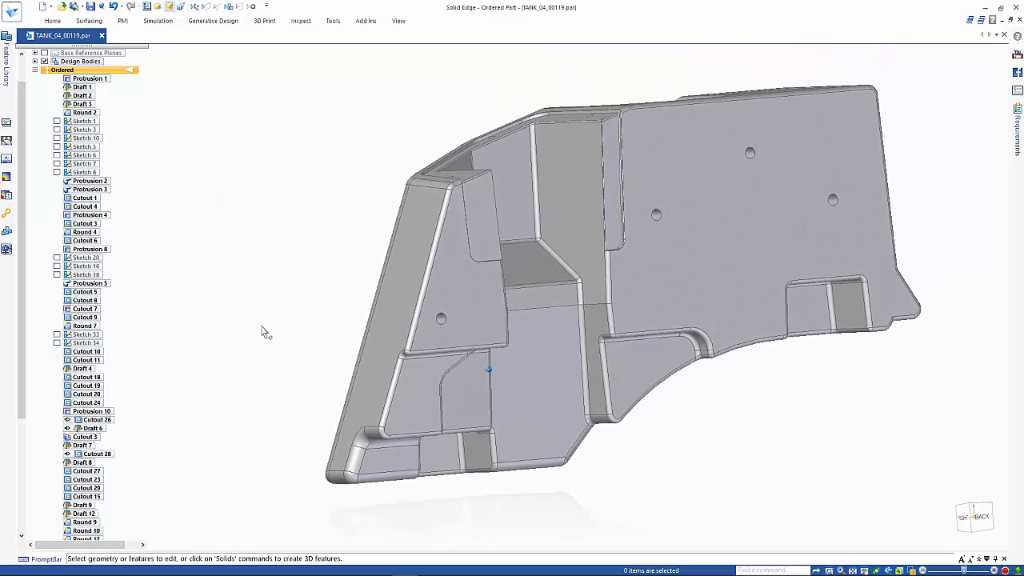
- Increase the slanted end's 68° angle in the Protrusion 1 profile by 15°
right_click(385, 341)
left_click(440, 368)
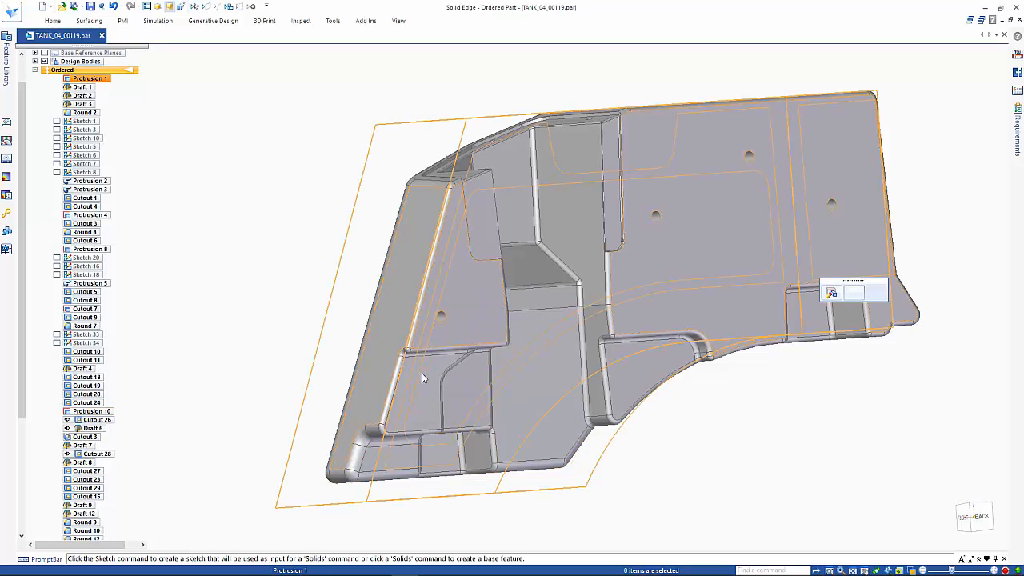
left_click(831, 292)
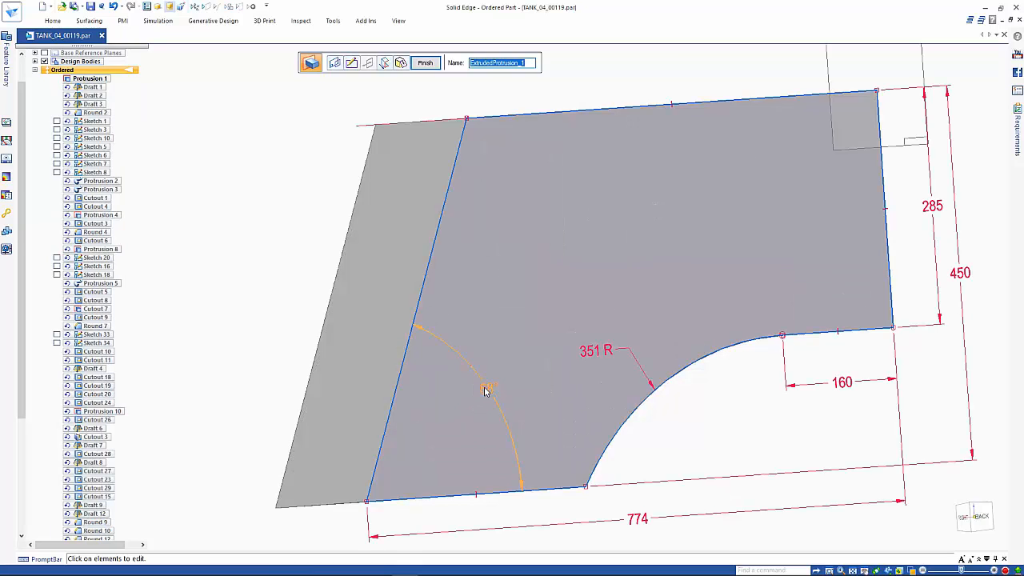
left_click(486, 391)
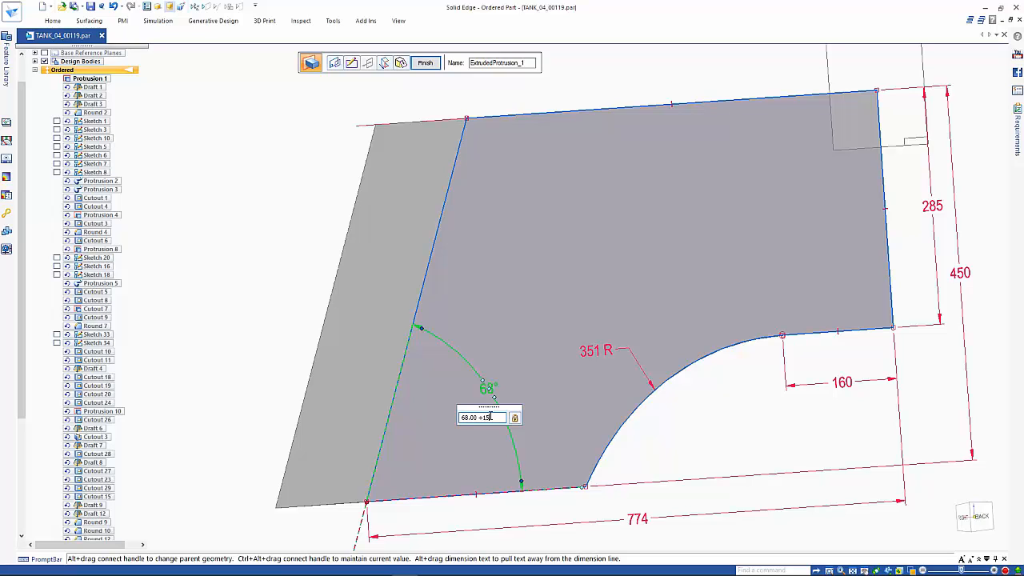
key("Return")
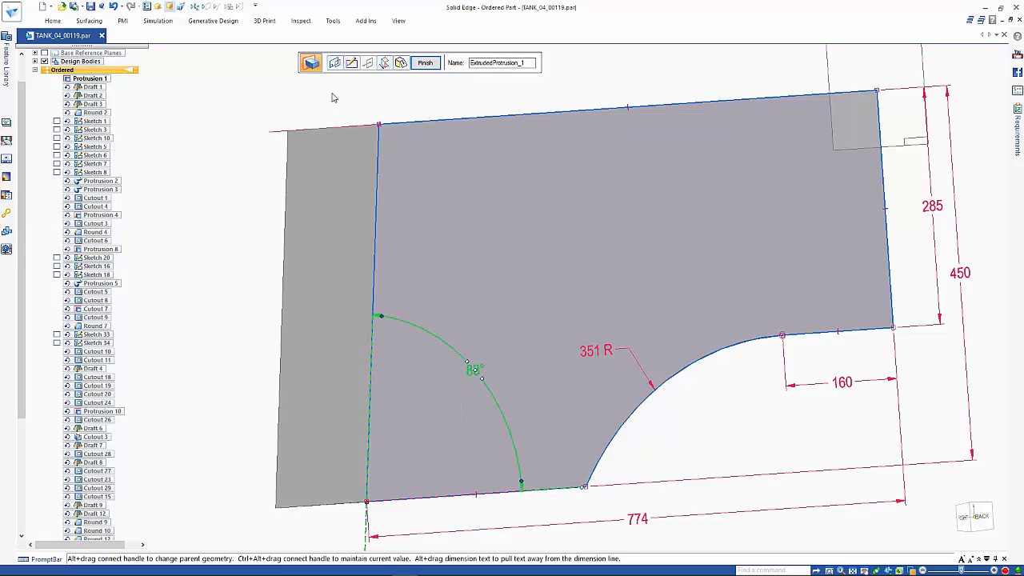
left_click(325, 96)
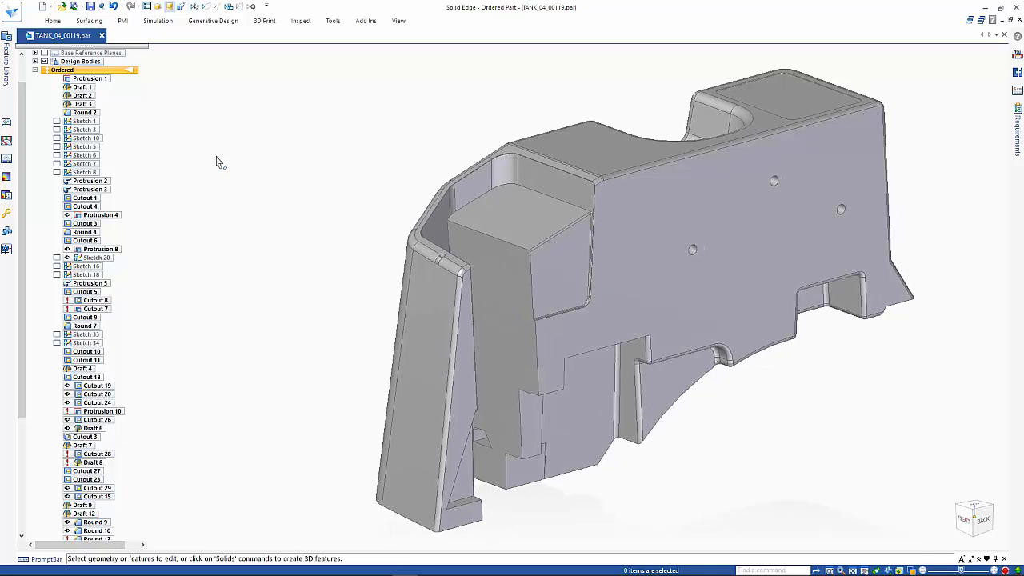
- Close the part without saving the changes and reopen TANK_04_00119.par
left_click(1004, 36)
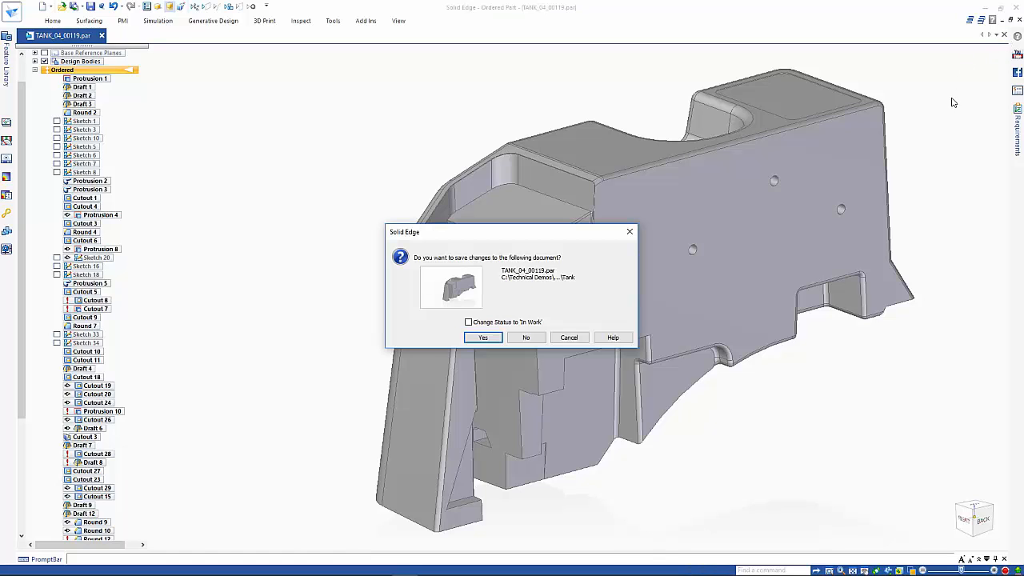
left_click(525, 336)
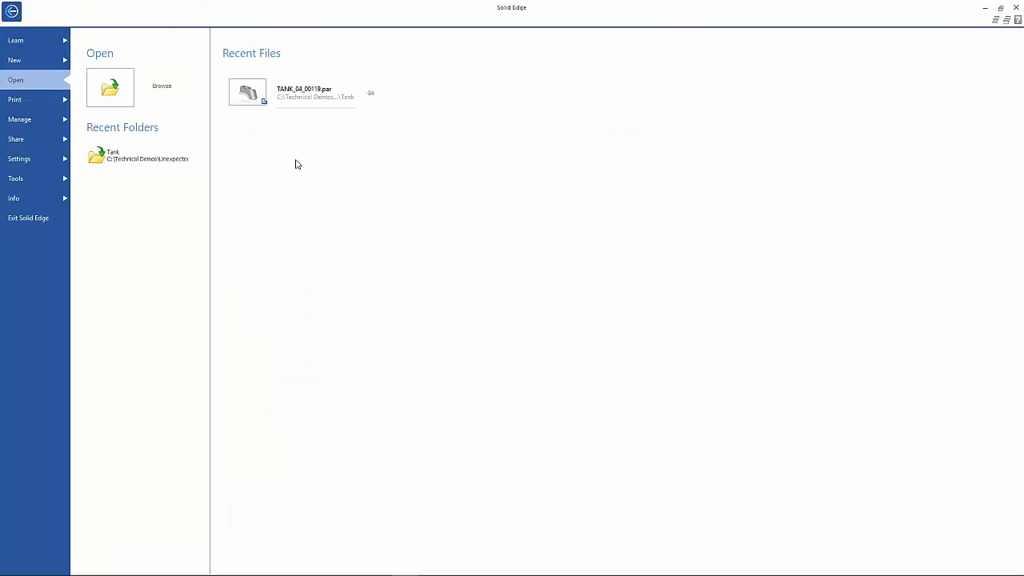
left_click(304, 101)
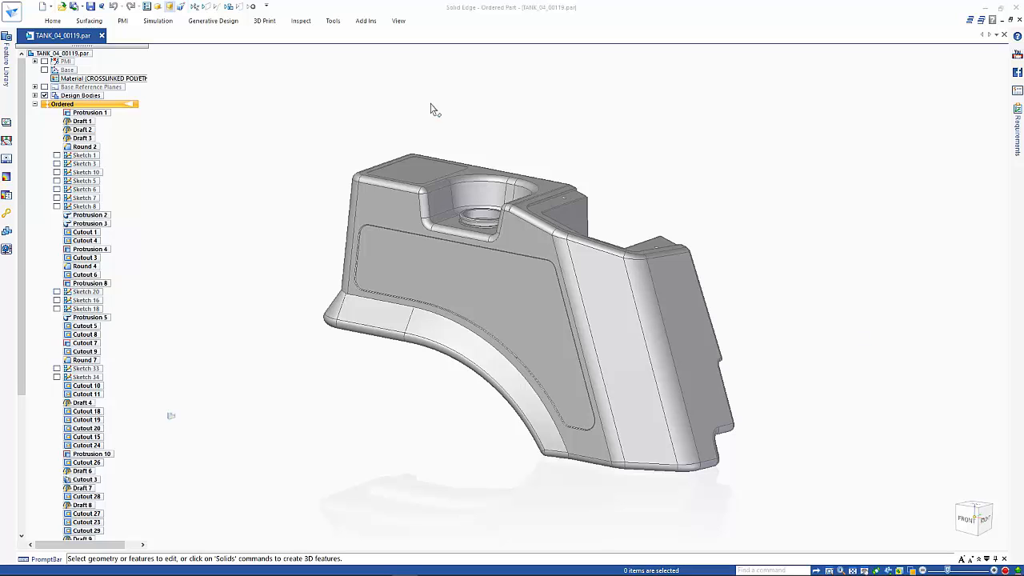
scroll(80, 336, "down", 8)
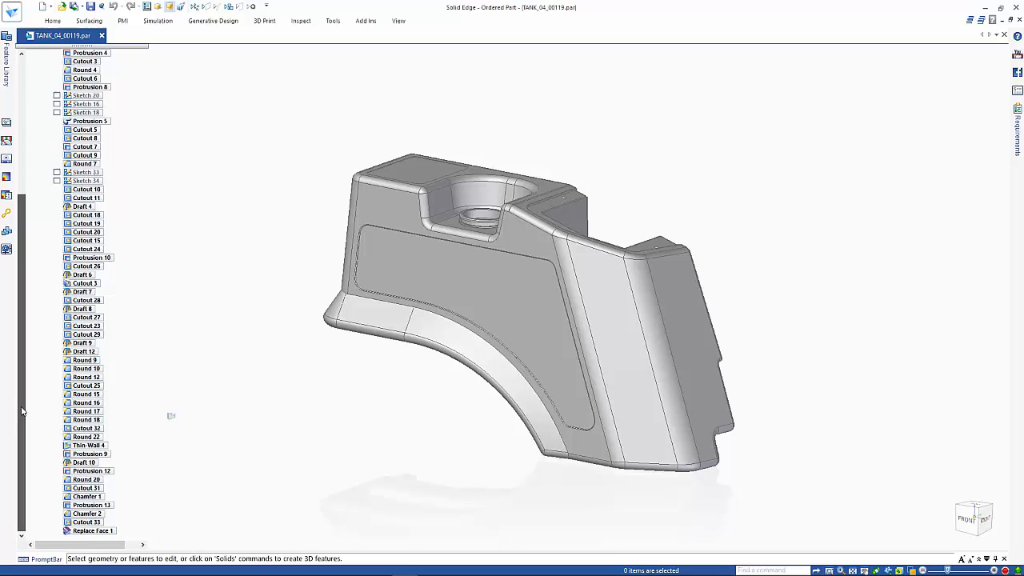
right_click(108, 533)
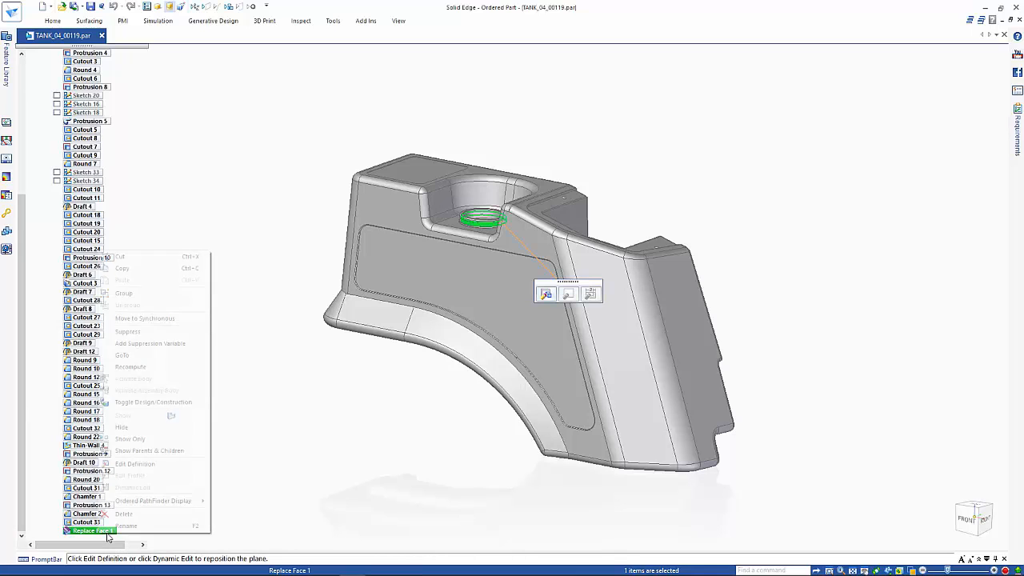
left_click(134, 319)
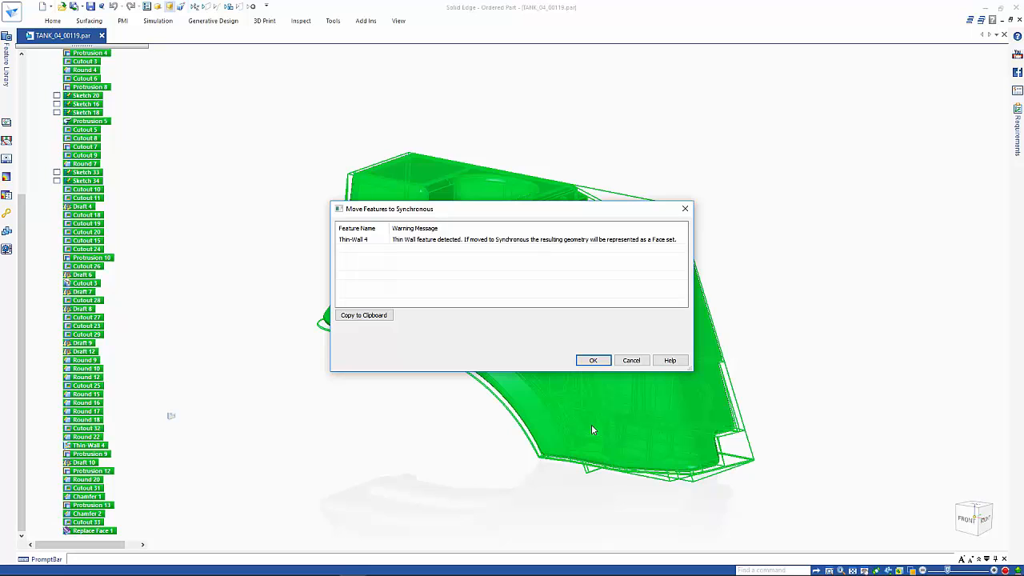
left_click(629, 361)
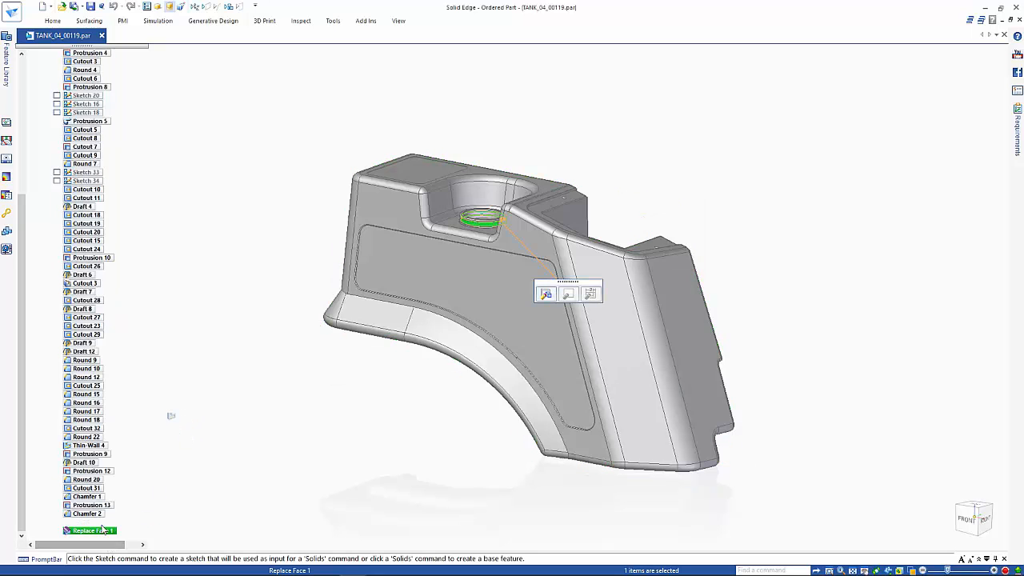
- Delete the Thin-Wall 4 feature and move the remaining ordered features through Replace Face 1 to Synchronous
left_click(92, 447)
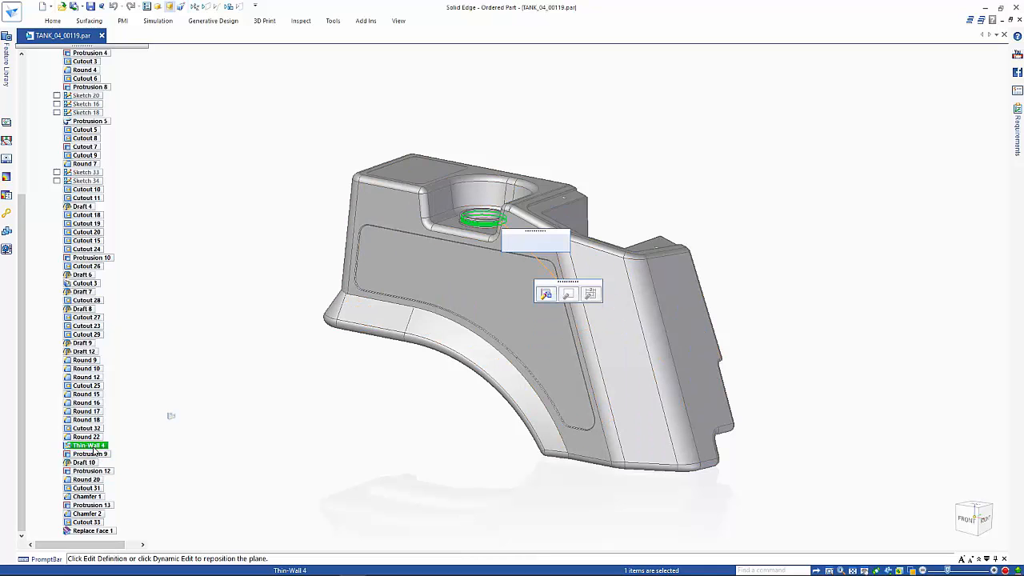
right_click(94, 450)
left_click(100, 429)
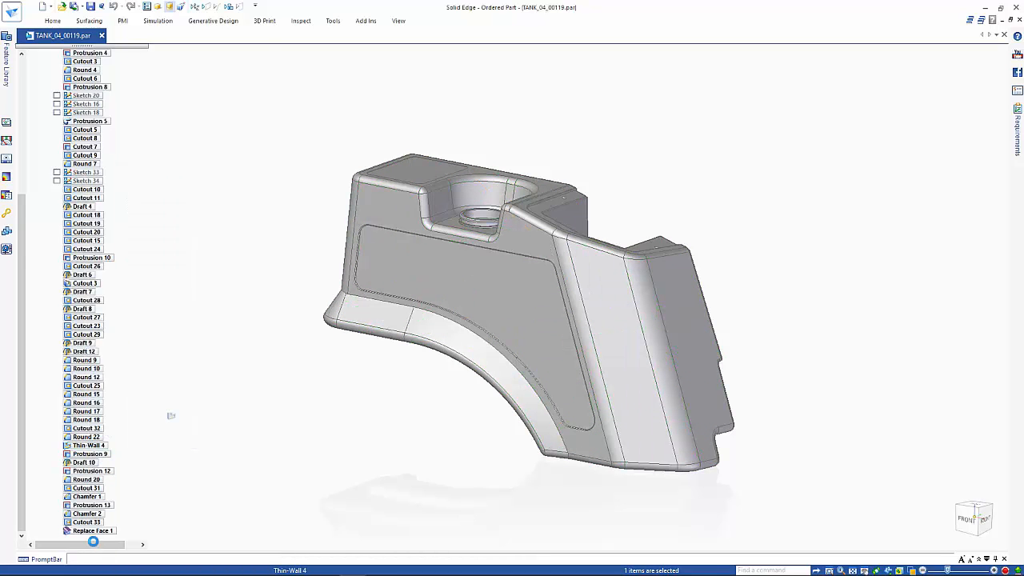
left_click(92, 530)
right_click(92, 530)
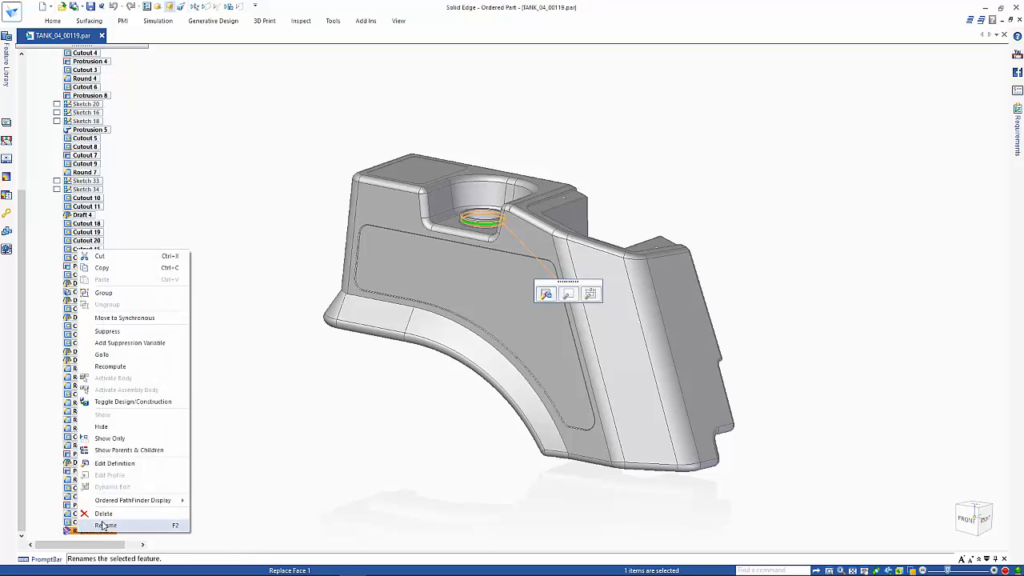
left_click(128, 319)
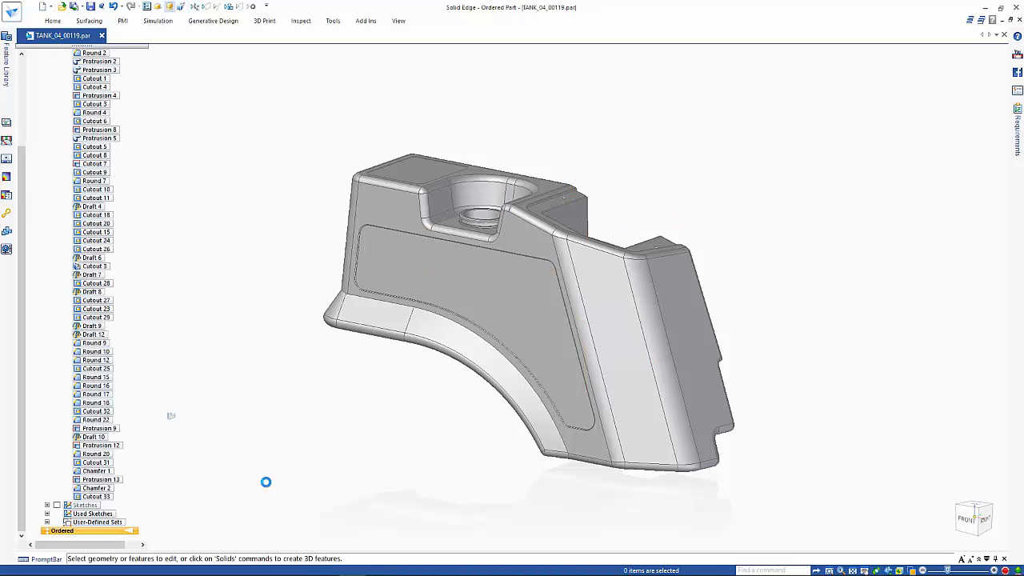
- Delete the Move to Synchronous 2 user-defined set and switch the part to the Synchronous environment
left_click(47, 521)
left_click(89, 530)
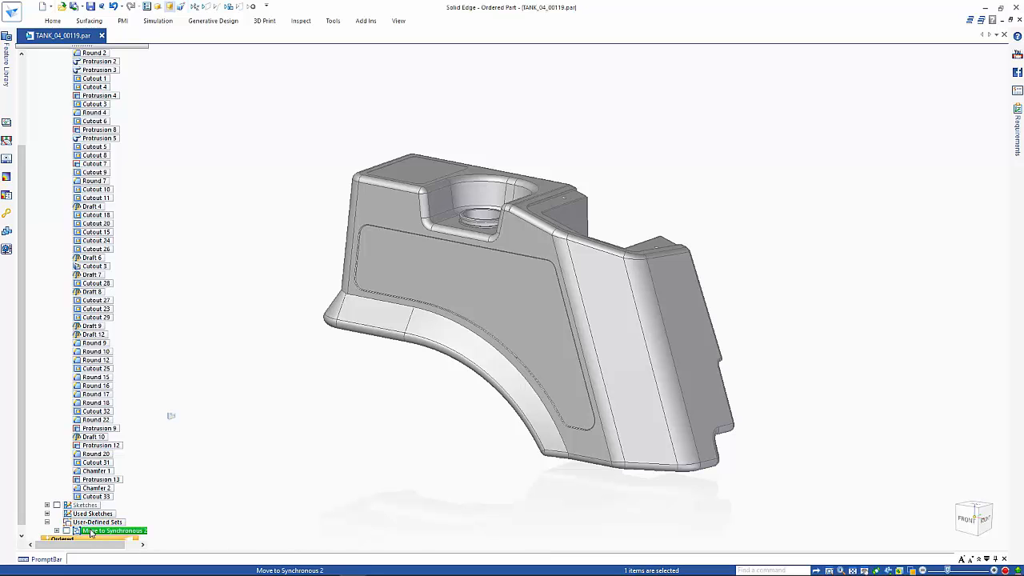
right_click(91, 532)
left_click(107, 510)
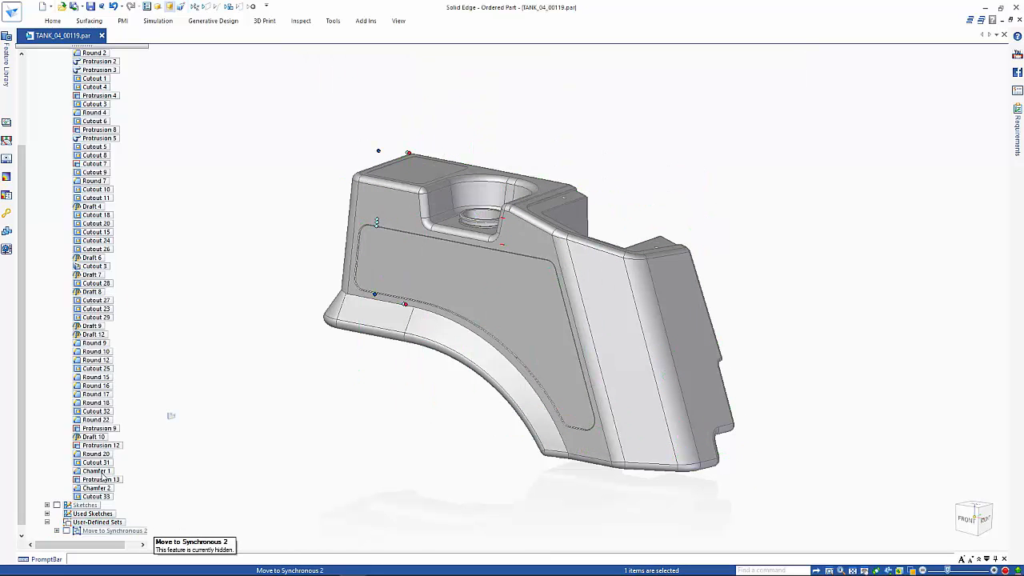
scroll(22, 389, "up", 4)
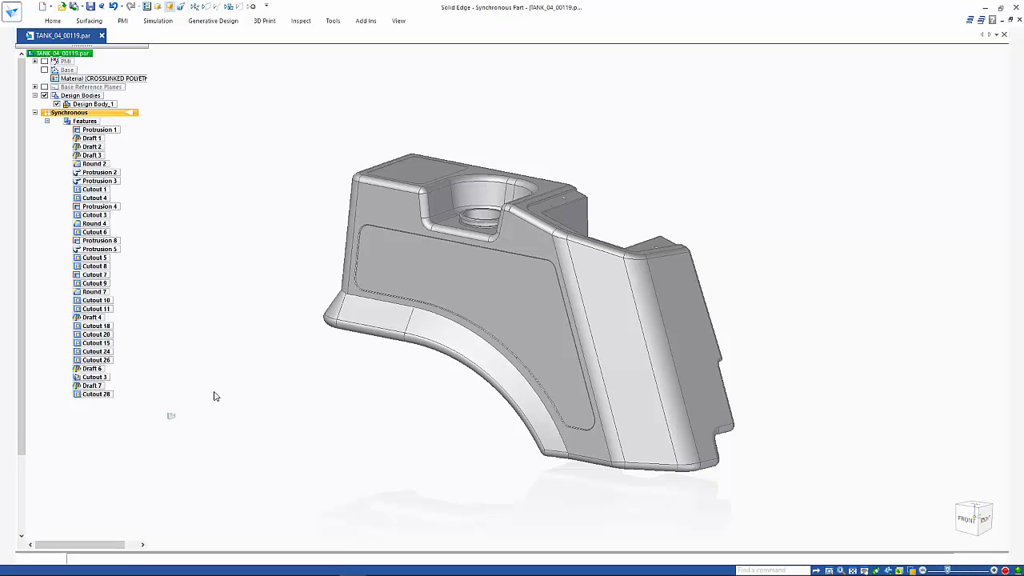
left_click(26, 113)
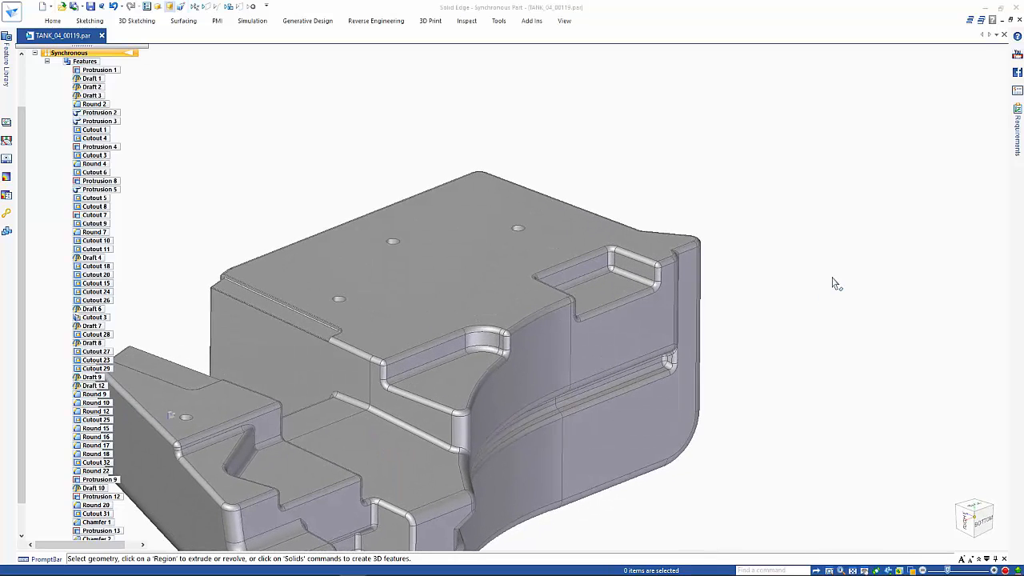
- Dimension the hanger frame pocket's depth at 75 mm and hide the PMI dimensions
right_click(832, 282)
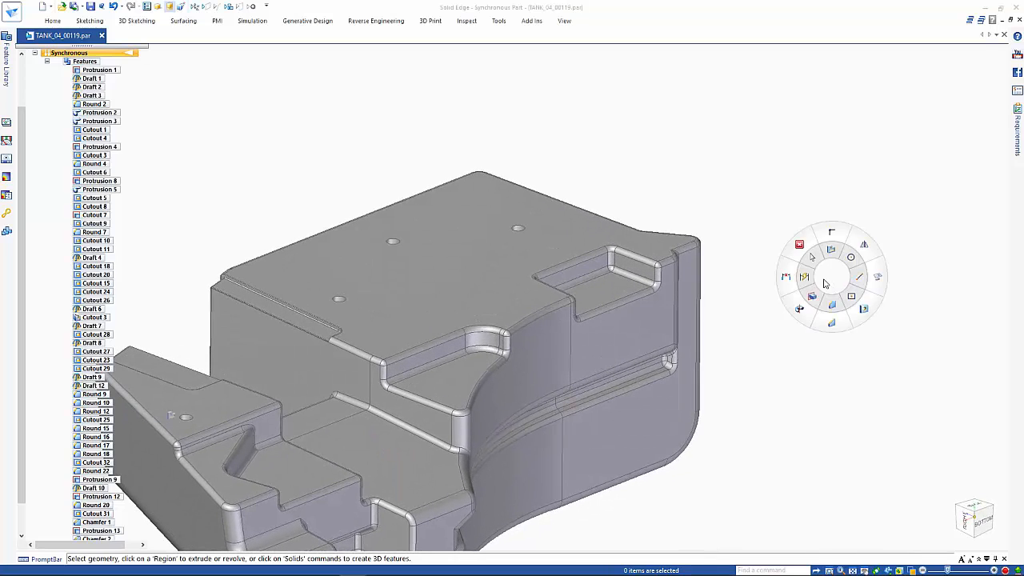
left_click(656, 276)
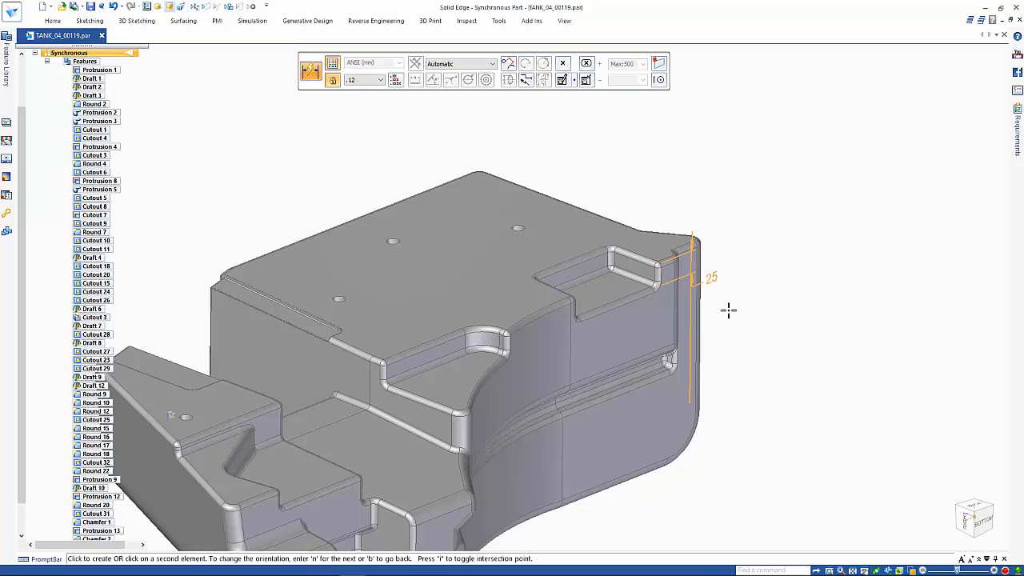
middle_click_drag(726, 344, 693, 329)
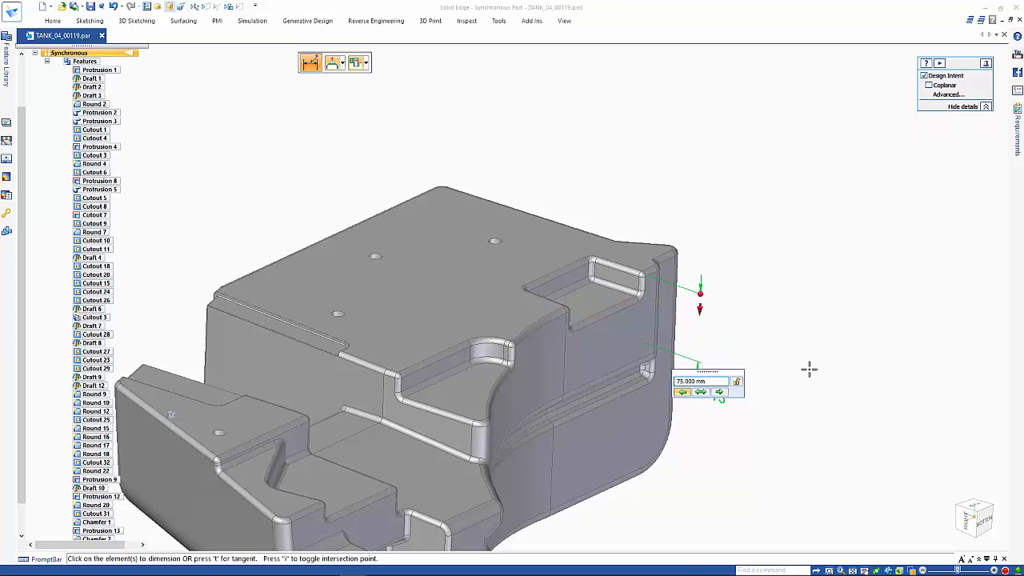
key("Return")
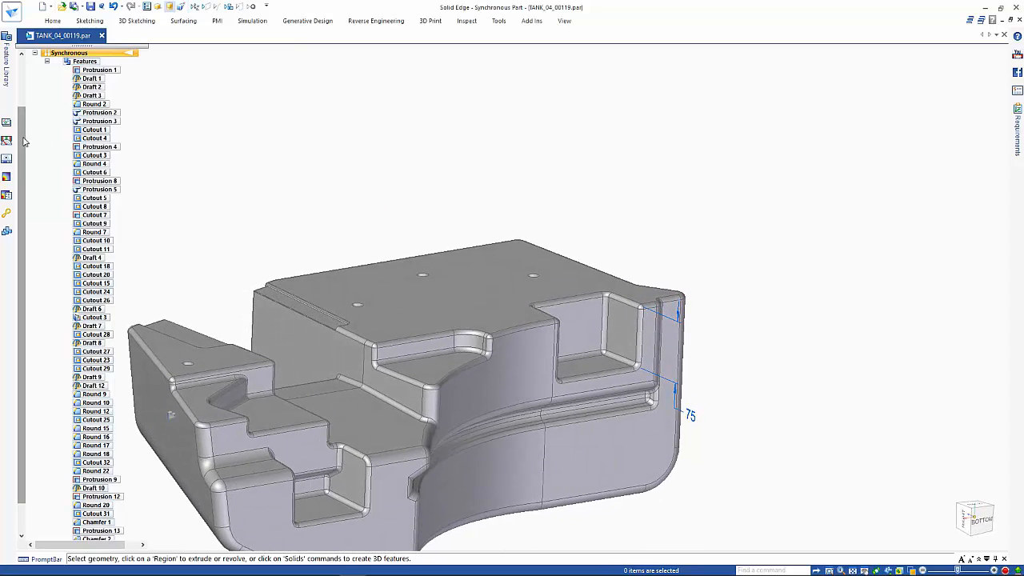
left_click_drag(22, 139, 22, 52)
left_click(42, 60)
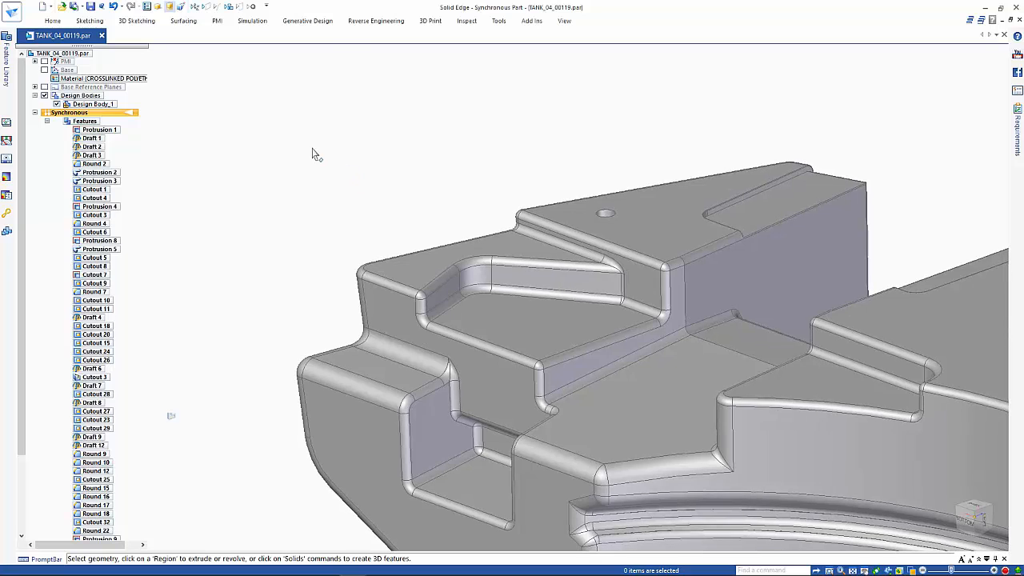
- Make the upper locating pocket's slanted side face coplanar with the matching side face of the lower pocket
left_click(55, 20)
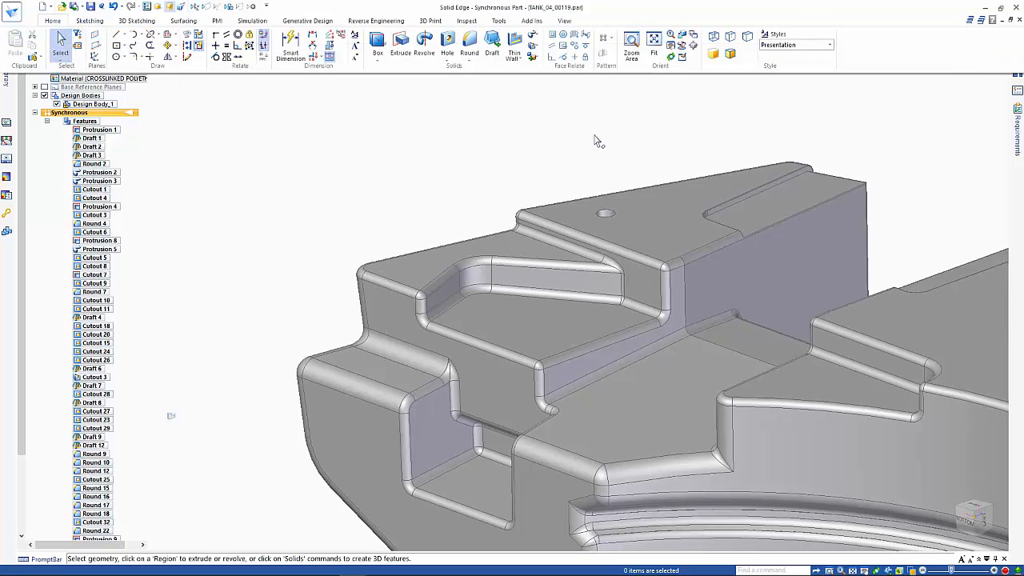
left_click(549, 51)
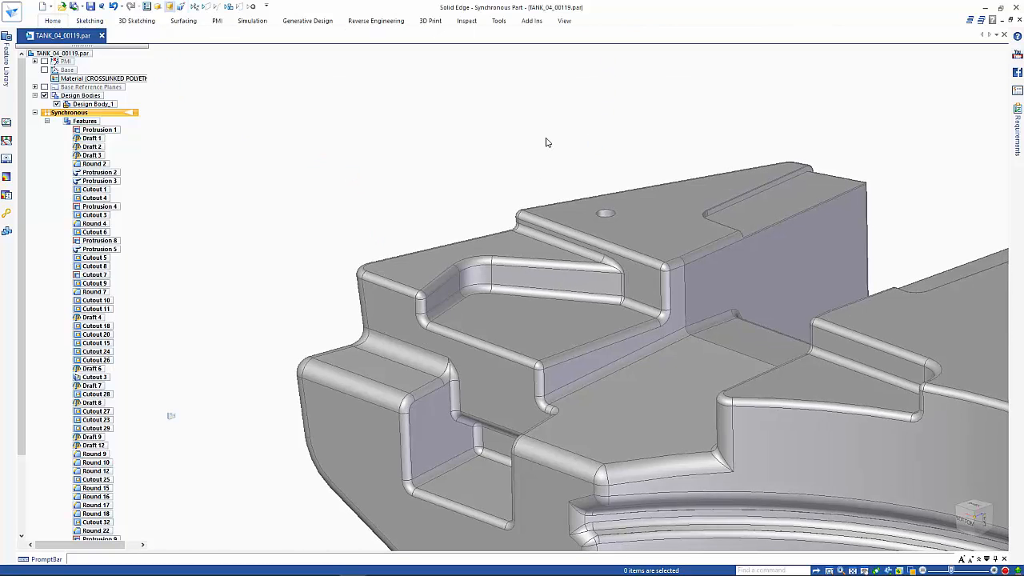
left_click(444, 303)
key("Return")
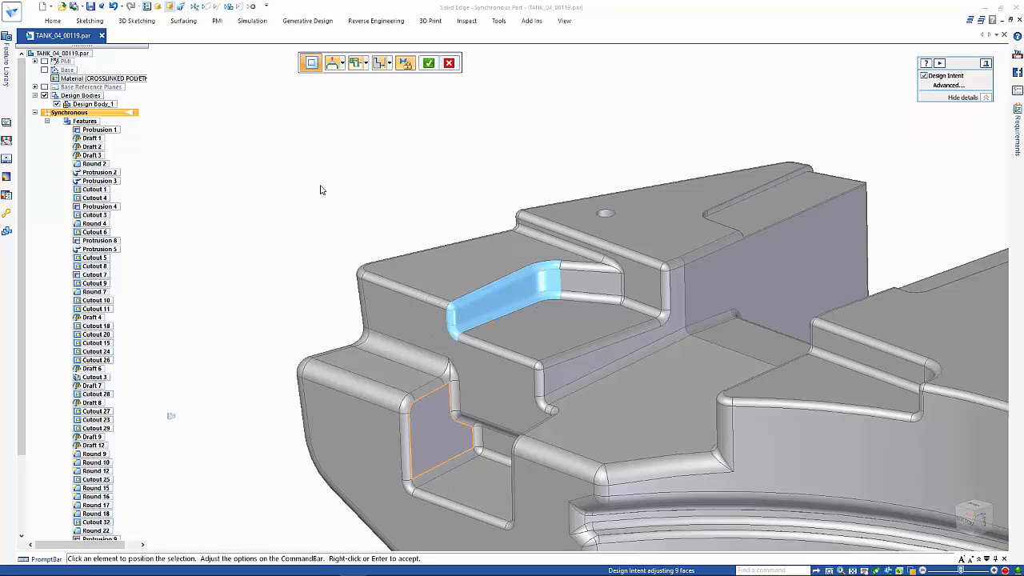
key("Escape")
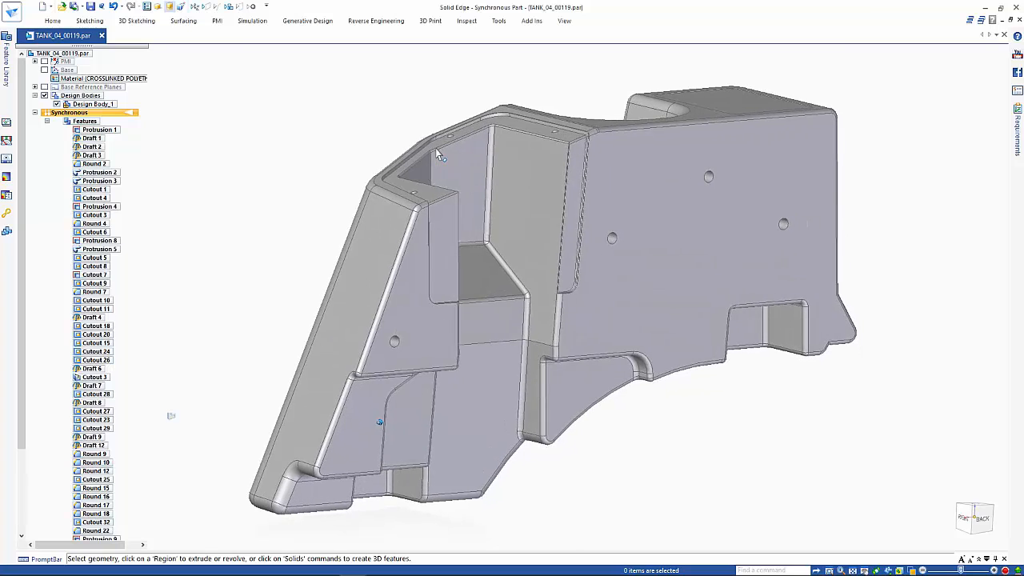
- Show the Over All Height PMI dimension on the tank
left_click(34, 61)
left_click(48, 69)
left_click(66, 78)
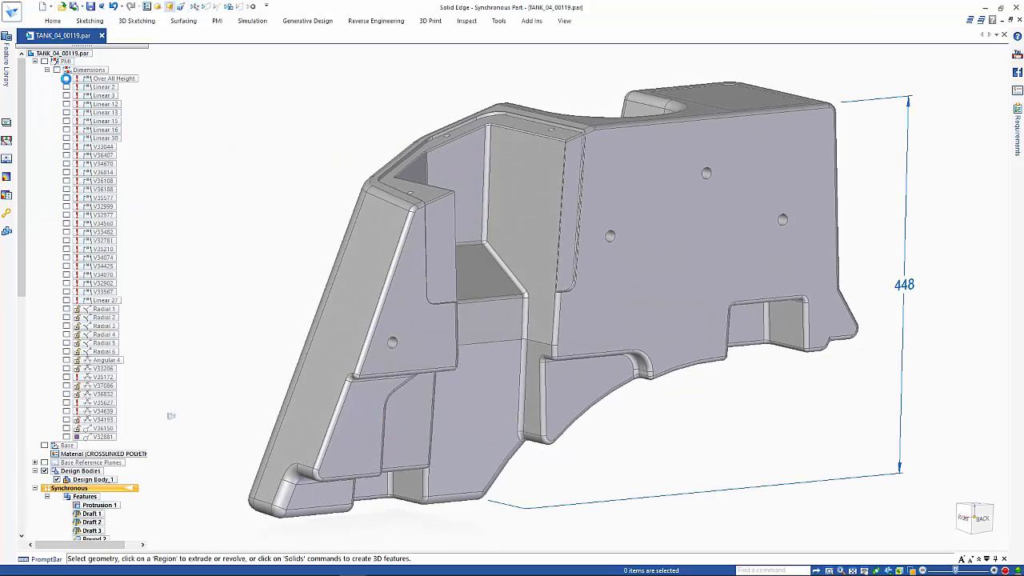
- Set the tank's overall height dimension to 425 mm and hide the PMI dimensions
left_click(48, 70)
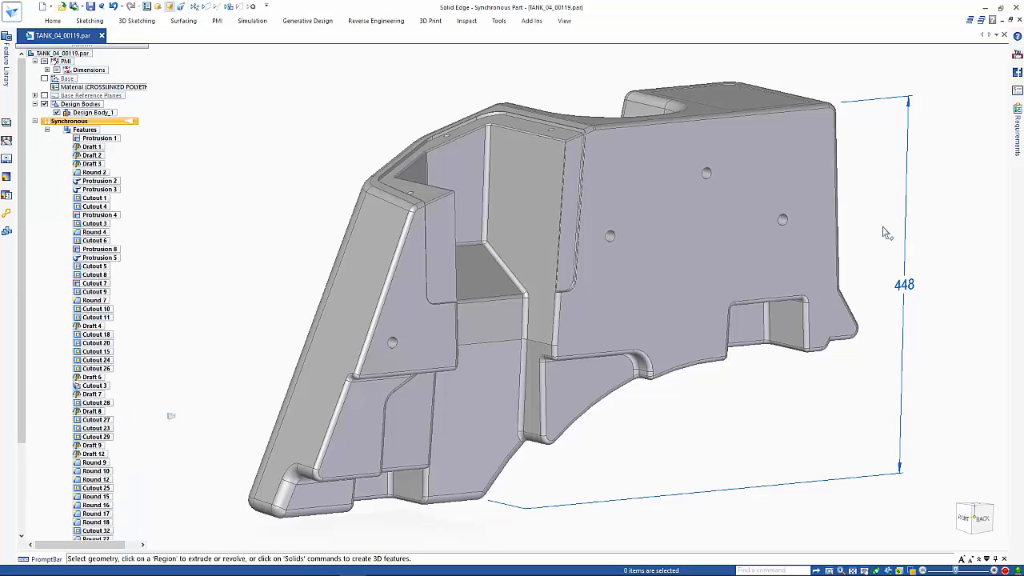
left_click(910, 285)
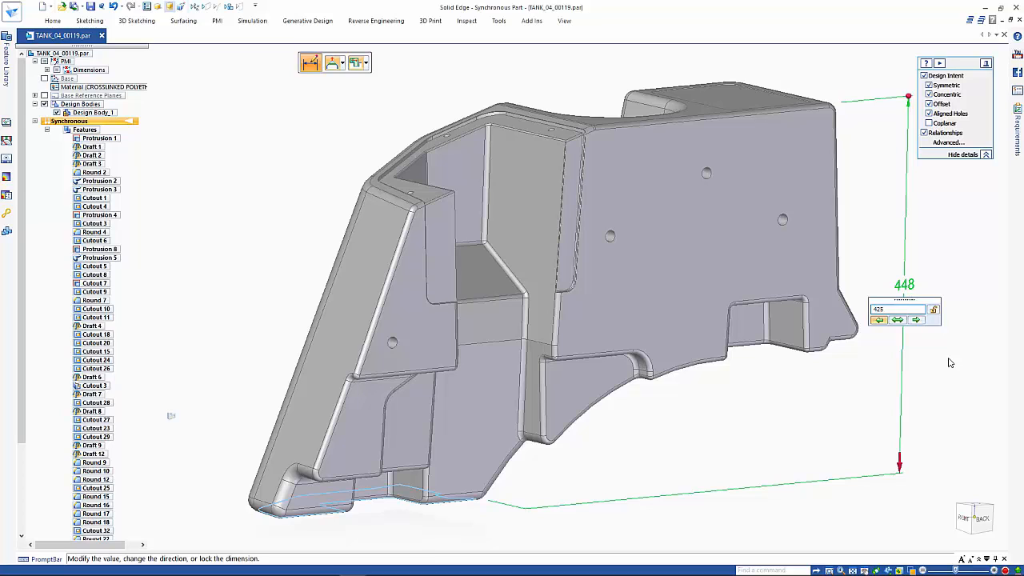
type("425")
key("Return")
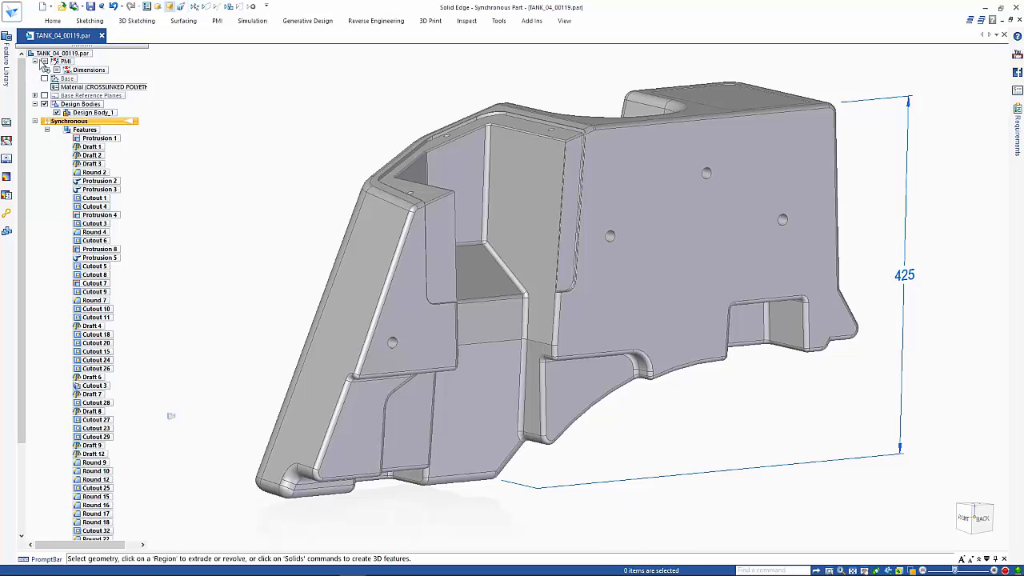
left_click(44, 62)
- Rotate the tank's slanted end face by -15° about its lower edge, repositioning the steering wheel at that edge
middle_click_drag(193, 180, 393, 338)
left_click(389, 320)
scroll(390, 328, "up", 5)
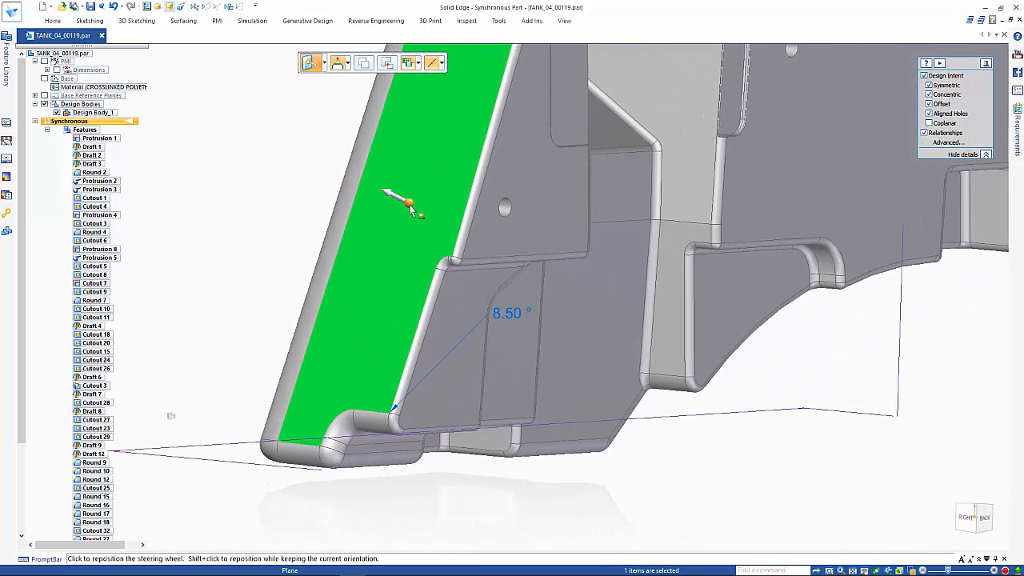
left_click(408, 203)
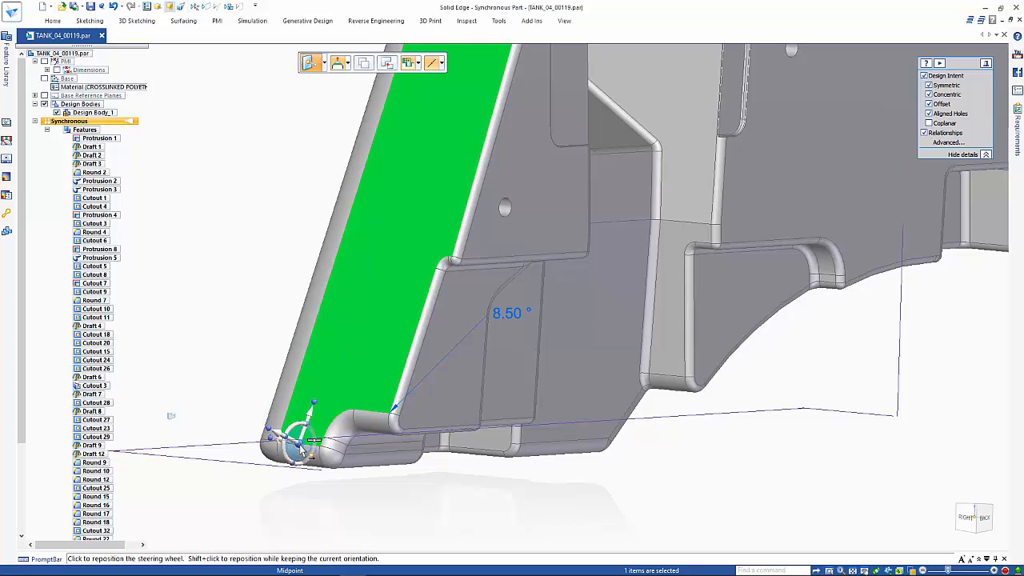
left_click(302, 450)
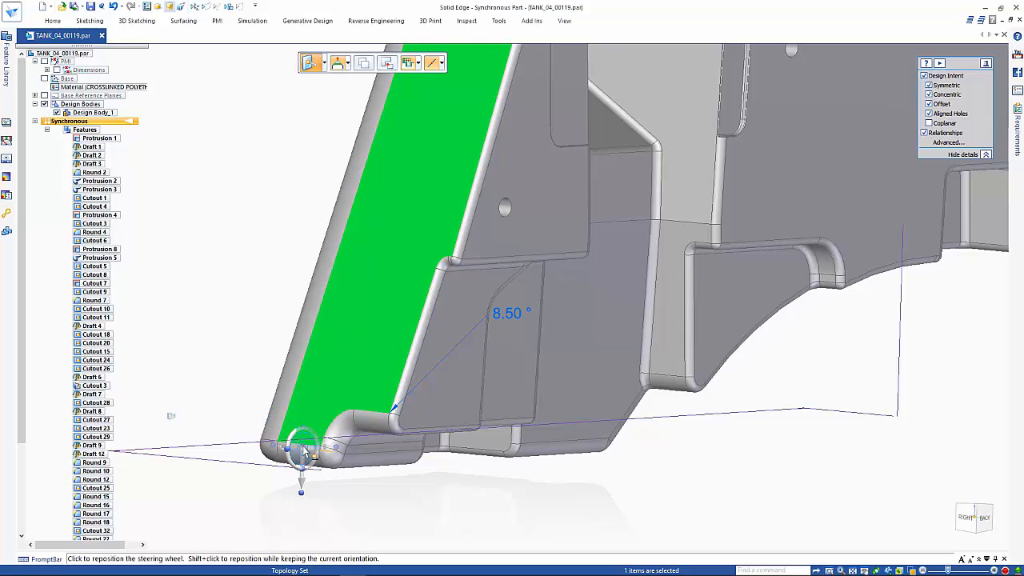
scroll(388, 477, "down", 4)
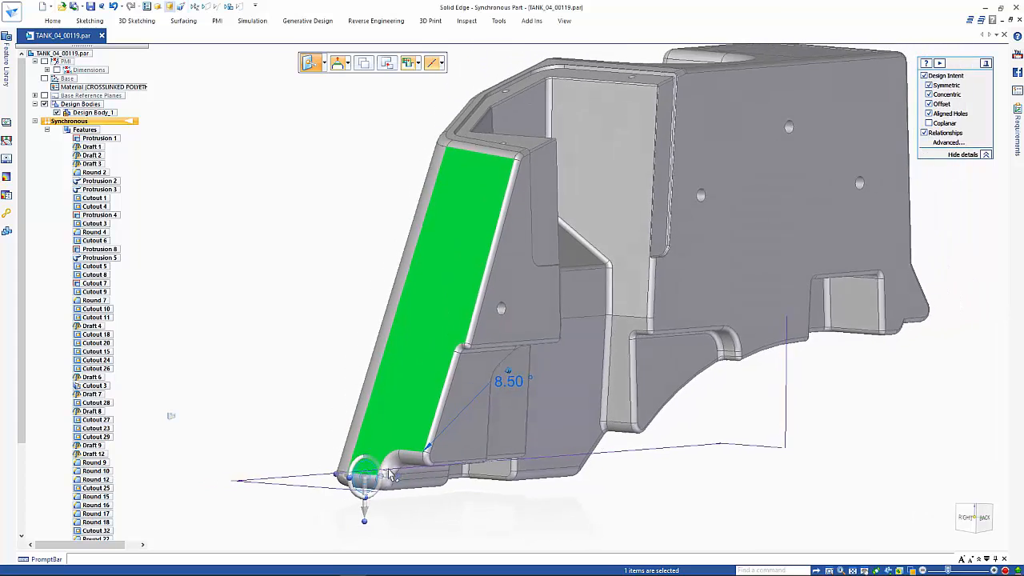
middle_click_drag(389, 475, 373, 464)
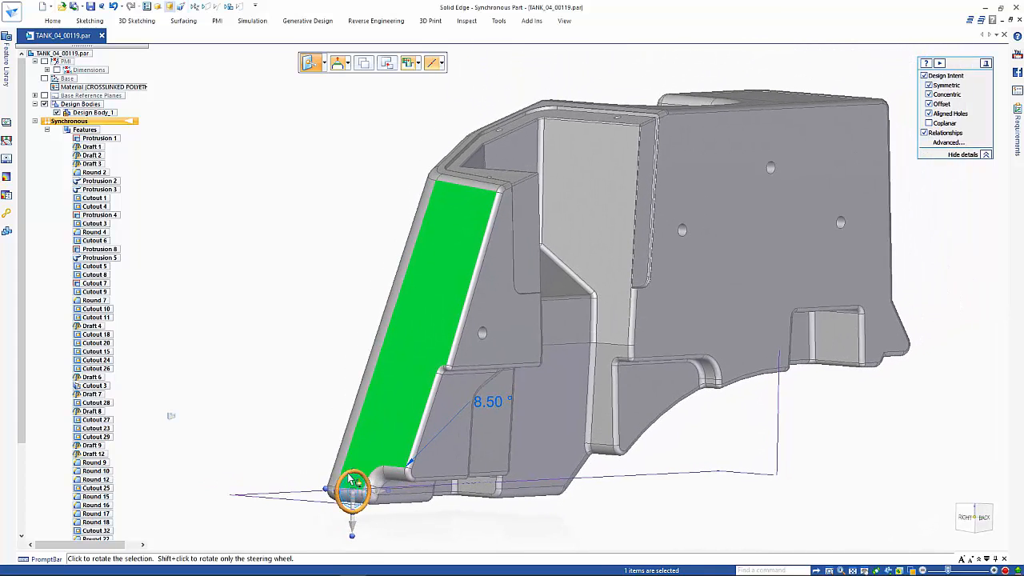
left_click(350, 478)
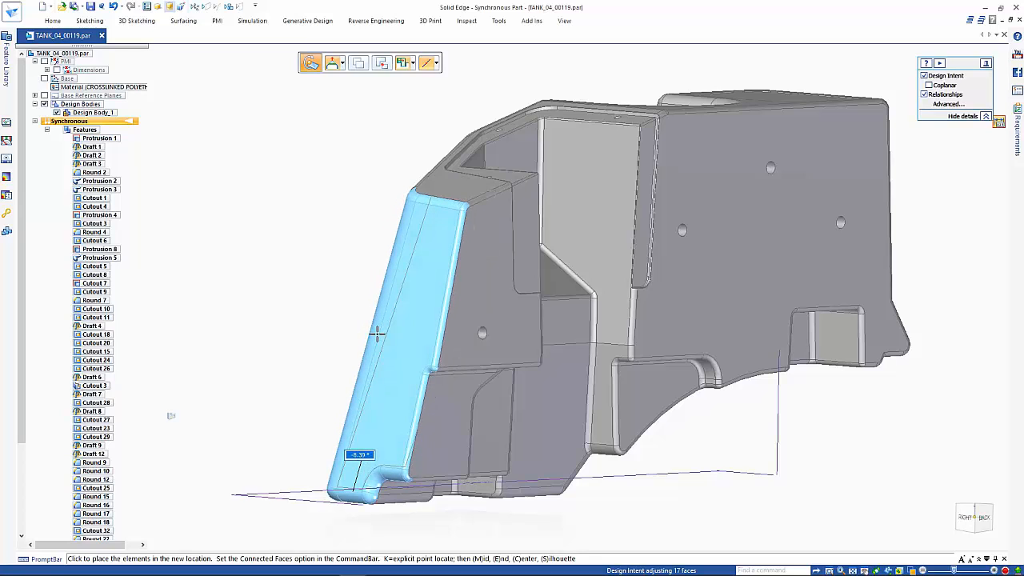
type("-15")
key("Return")
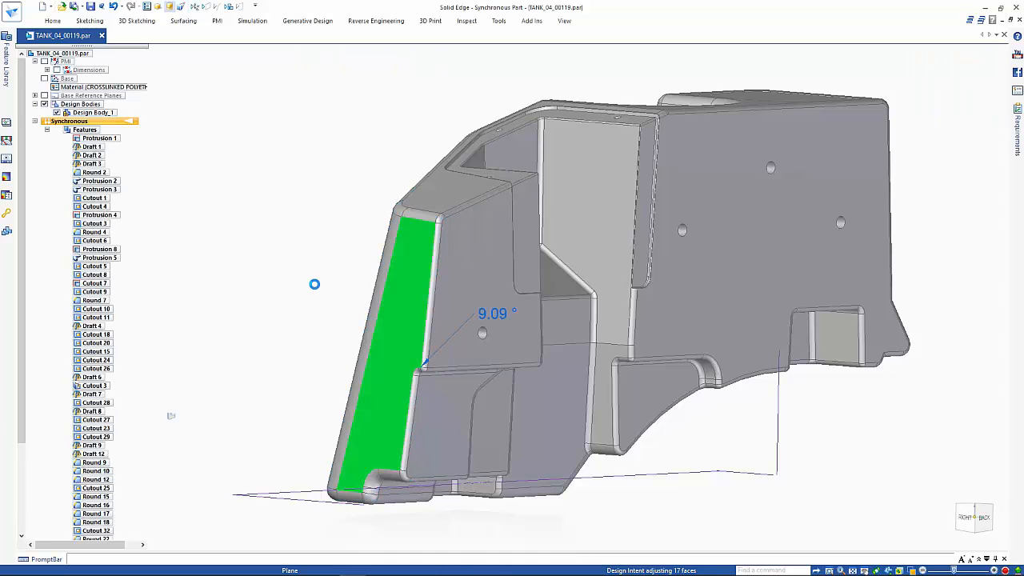
left_click(288, 282)
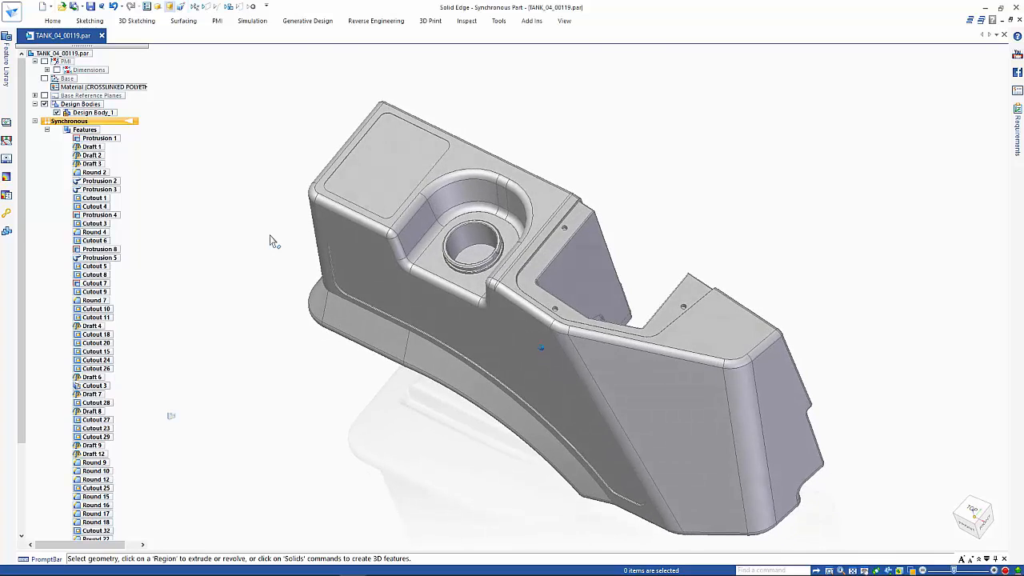
- Thin-wall the tank with a 2 mm wall thickness, leaving the face inside the filler neck open
left_click(54, 21)
left_click(514, 44)
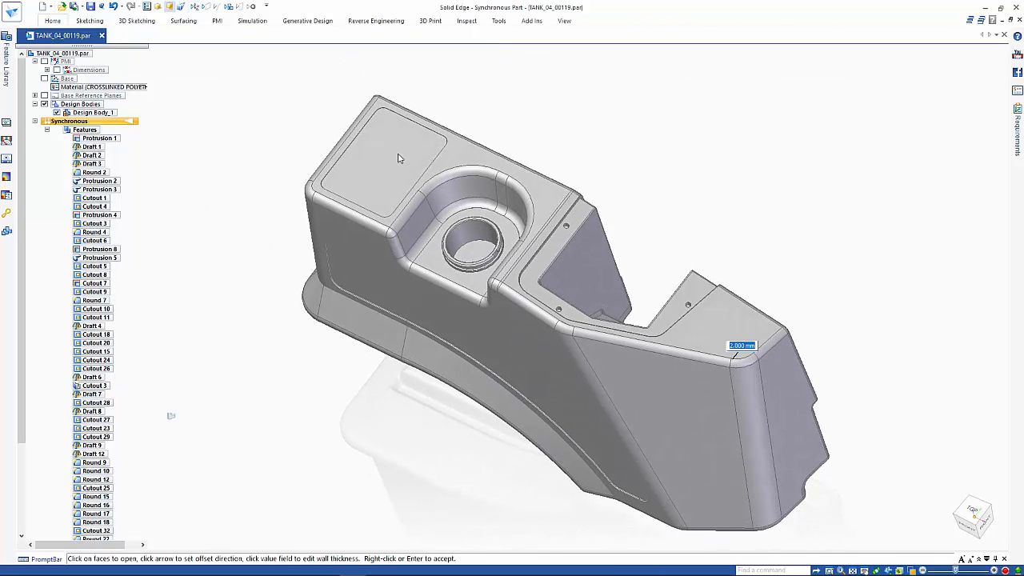
left_click(476, 251)
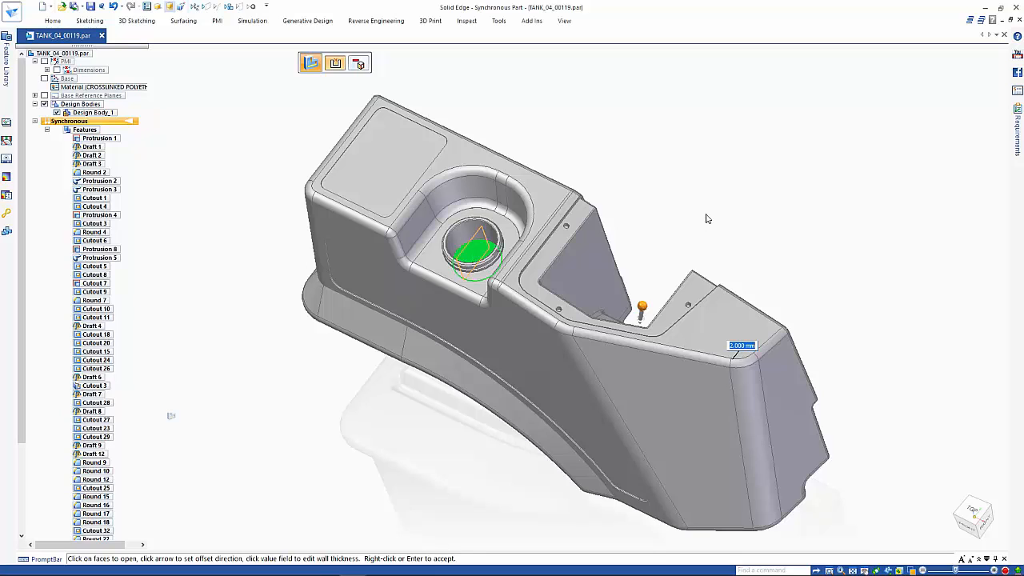
right_click(571, 148)
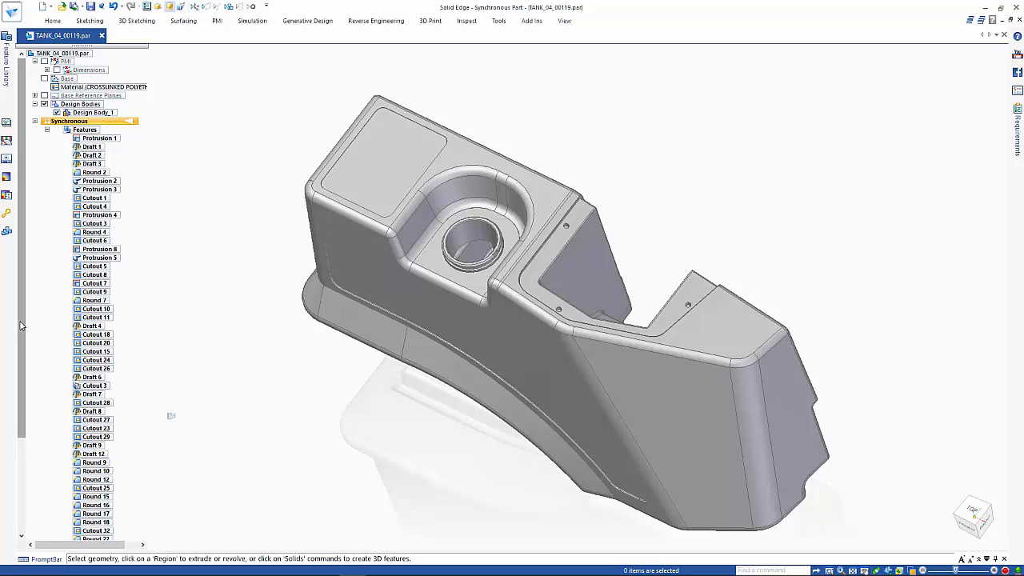
- Move the Thin-Wall 5 feature to the start of the synchronous feature list, ahead of Protrusion 1
left_click_drag(22, 325, 22, 428)
left_click(98, 505)
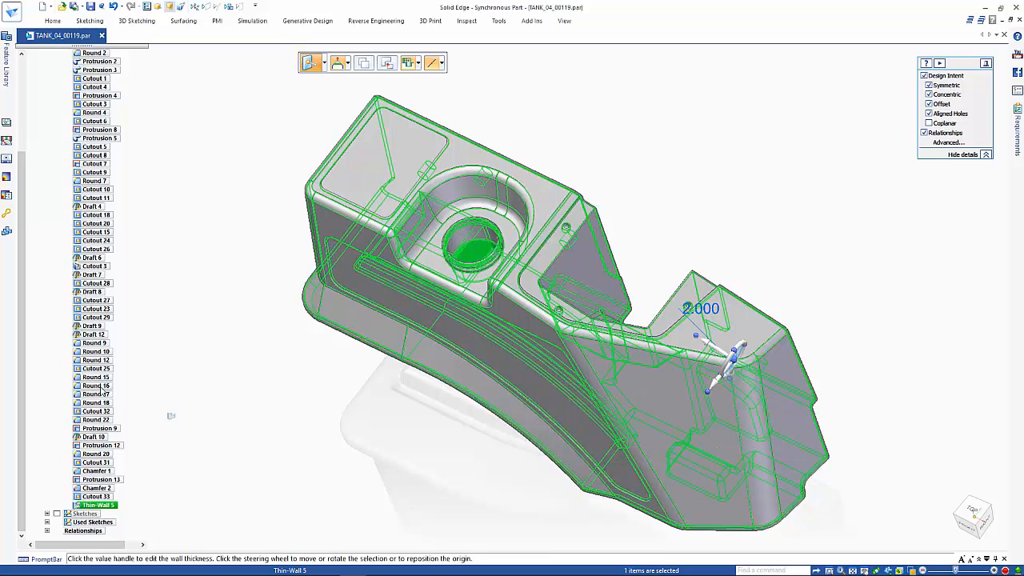
left_click_drag(100, 387, 101, 342)
left_click_drag(99, 306, 99, 286)
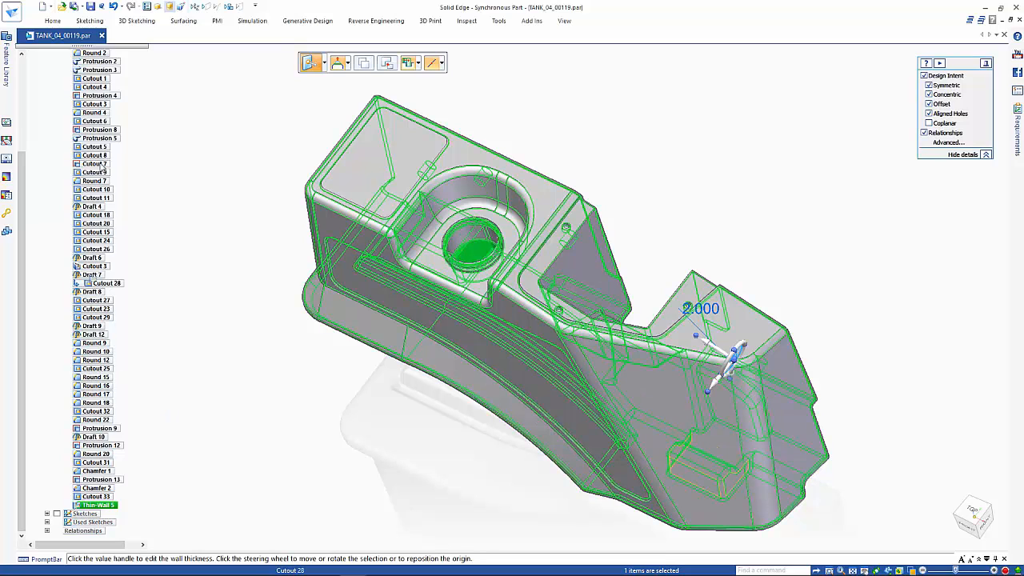
mouse_move(106, 84)
left_mouse_down()
mouse_move(102, 48)
mouse_move(95, 71)
left_mouse_up()
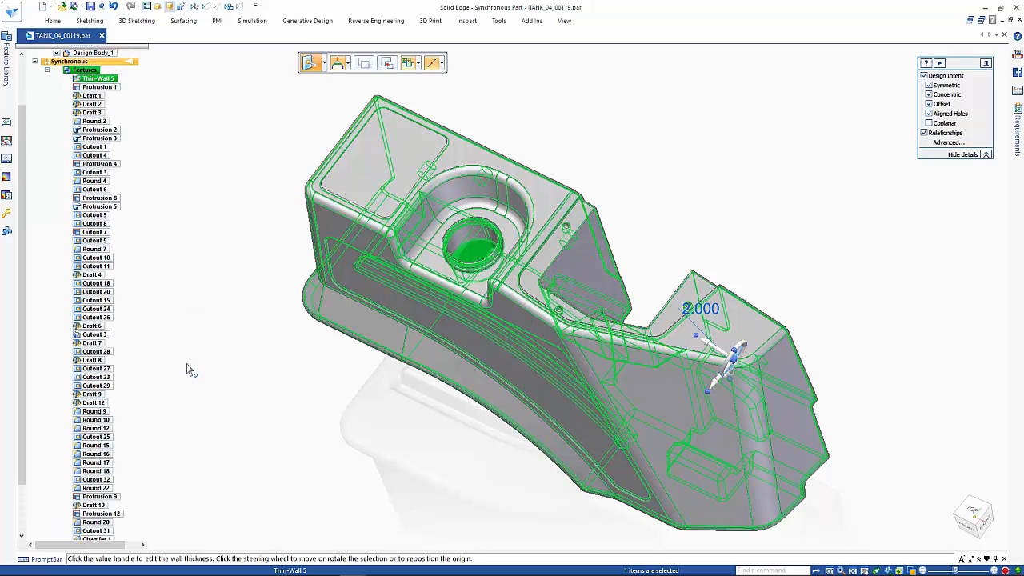
left_click(189, 369)
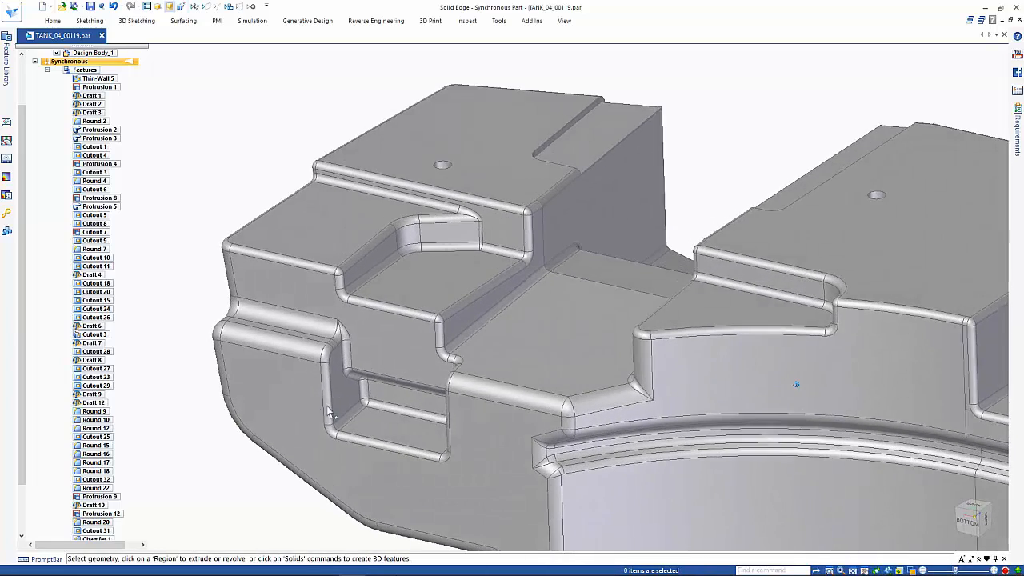
- Move the lower locating pocket's side face outward together with the aligned face of the neighbouring pocket
left_click(336, 392)
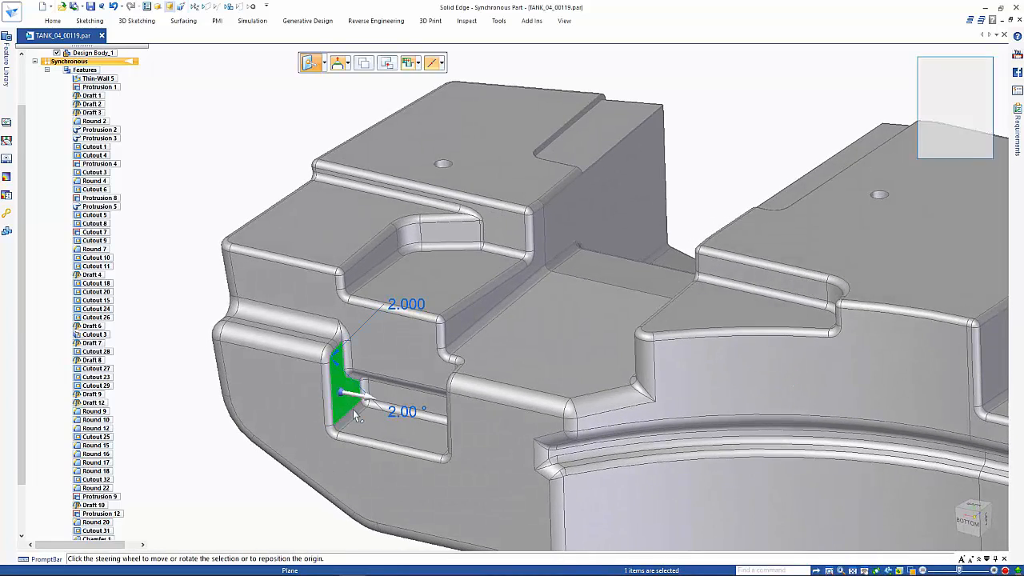
left_click(359, 397)
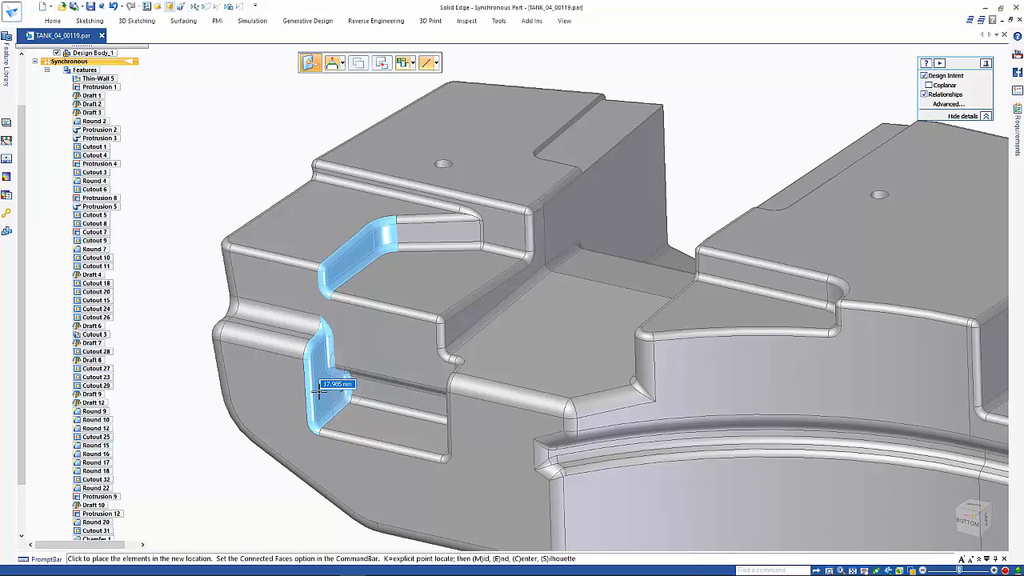
key("Return")
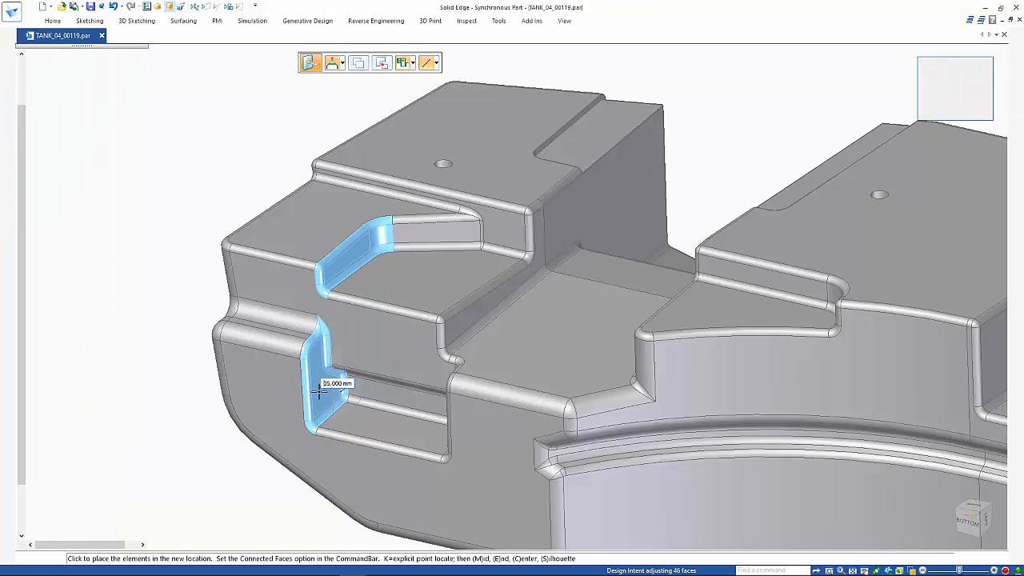